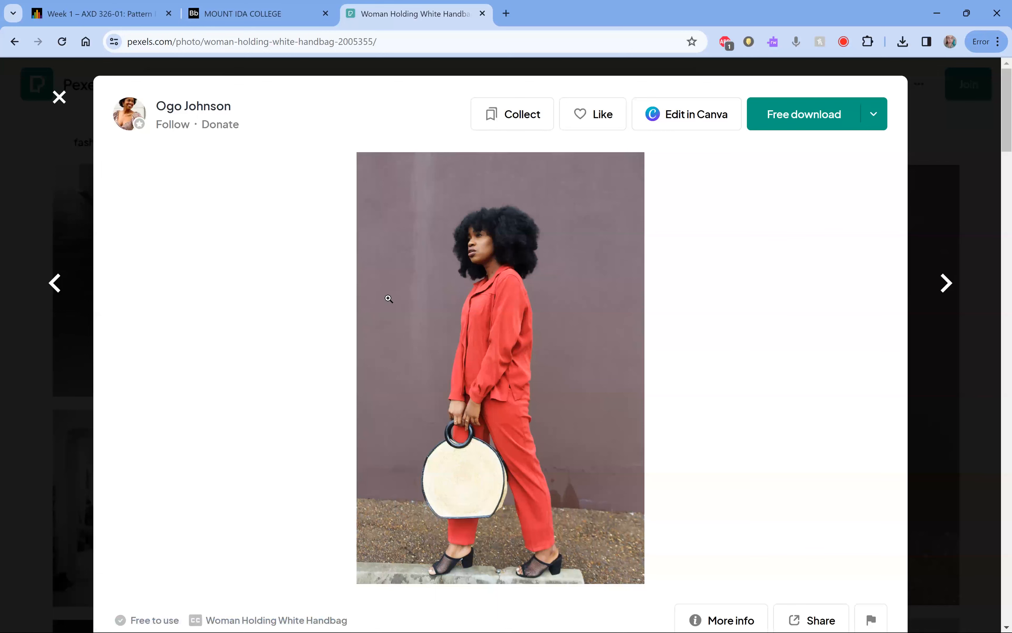
# - Switch to Illustrator and open the Scale transform for the large rectangle filled with the star-and-stripe pattern
pyautogui.moveTo(470, 617)
pyautogui.click(344, 616)
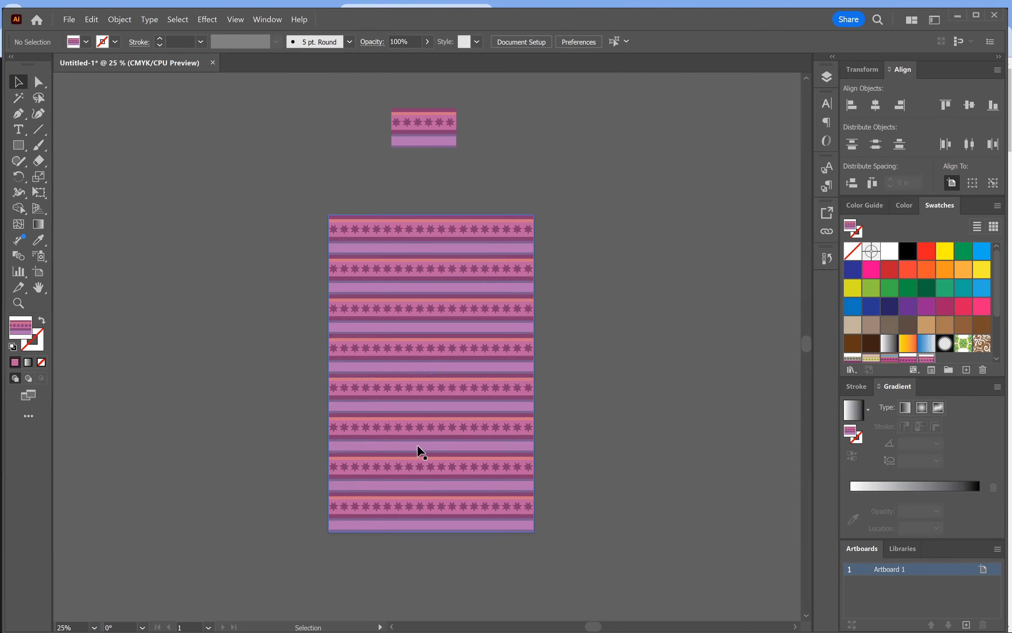
pyautogui.rightClick(426, 407)
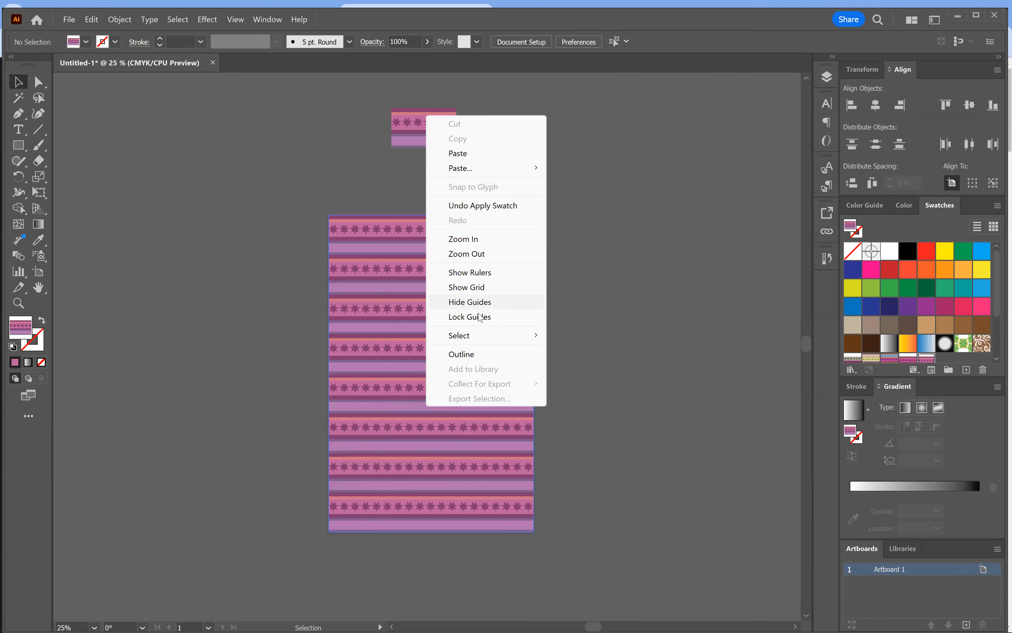
pyautogui.moveTo(480, 337)
pyautogui.click(389, 312)
pyautogui.rightClick(464, 328)
pyautogui.moveTo(507, 570)
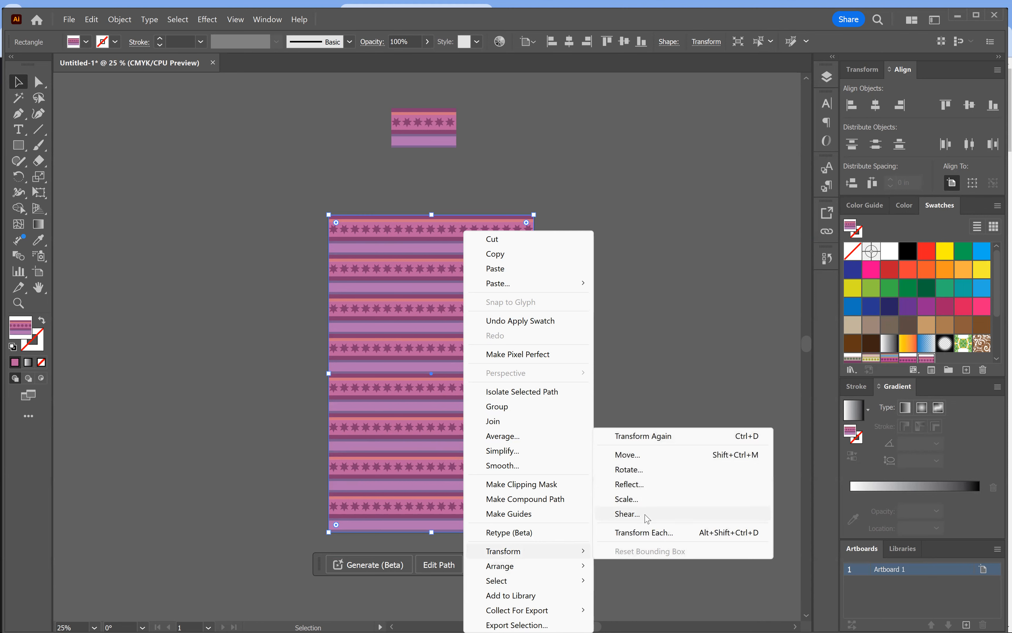
pyautogui.click(644, 500)
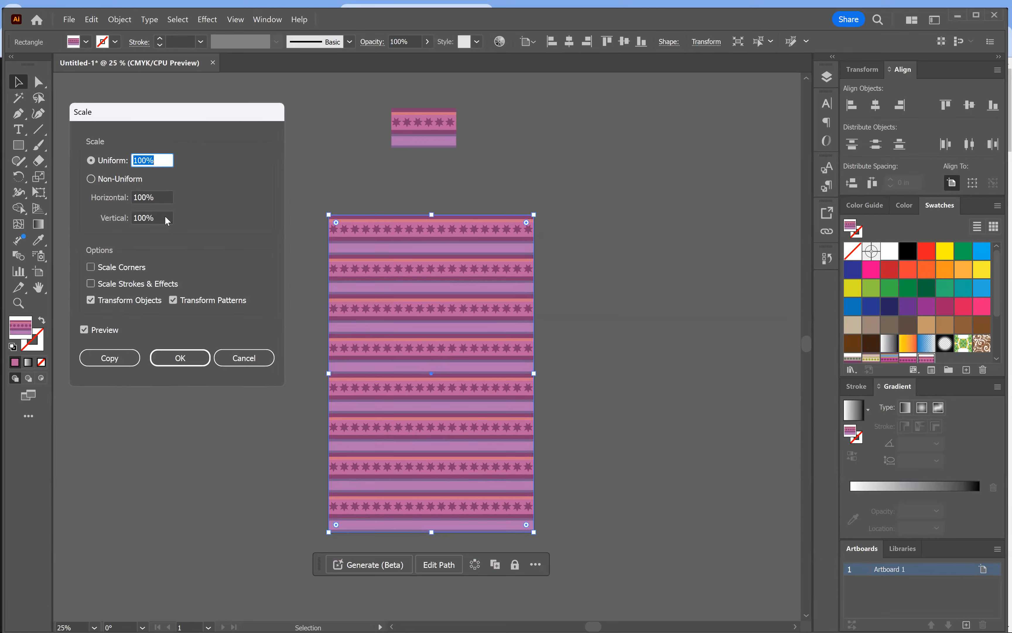
# - Scale only the rectangle's pattern uniformly to 68%, excluding the object itself from the transformation
pyautogui.click(121, 302)
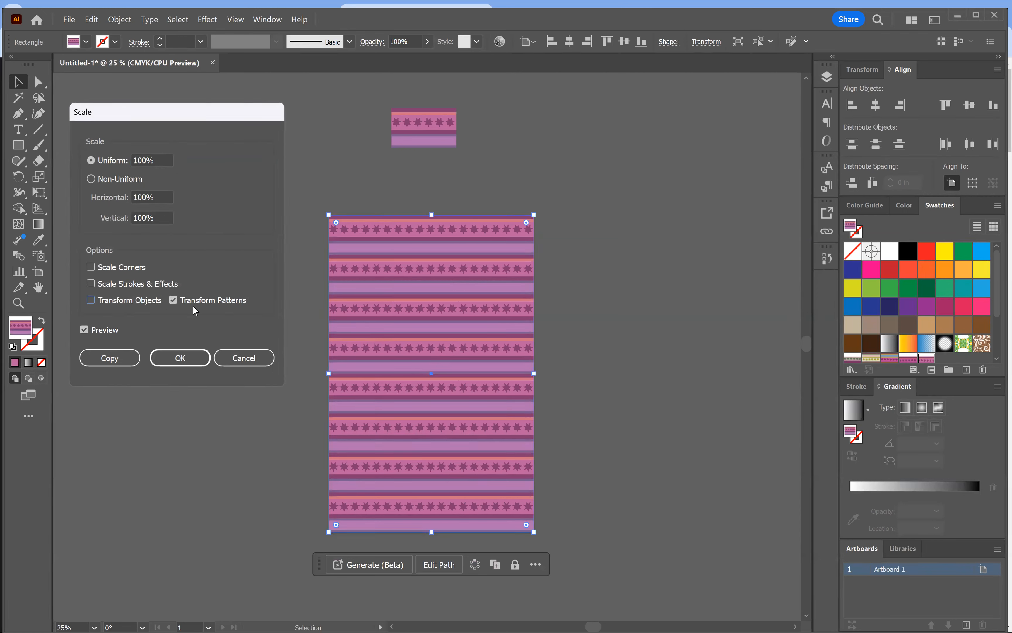
pyautogui.click(161, 160)
pyautogui.scroll(-20, 162, 159)
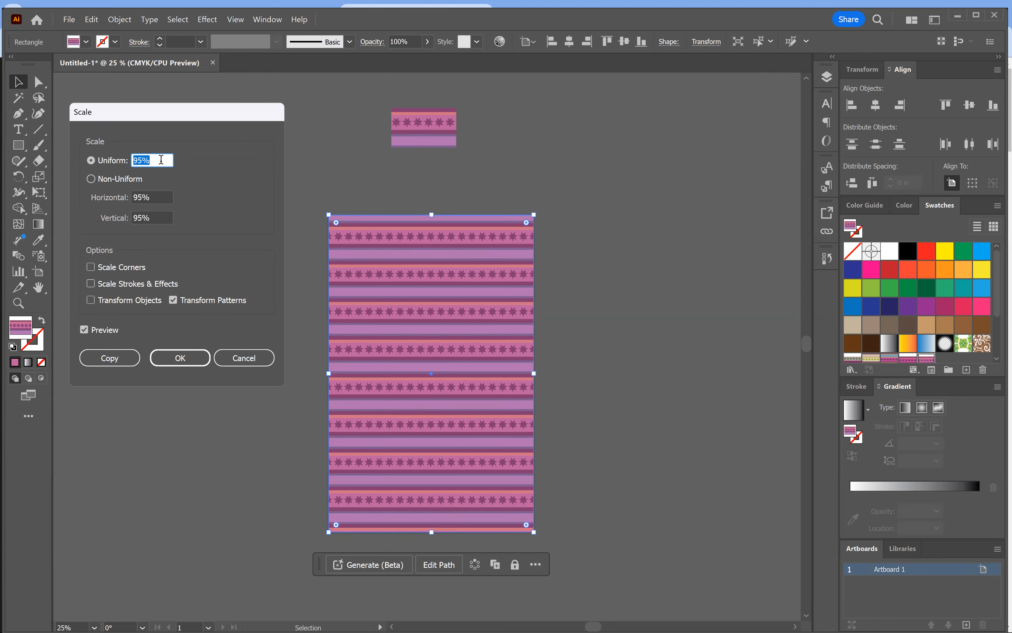
pyautogui.scroll(-4, 161, 155)
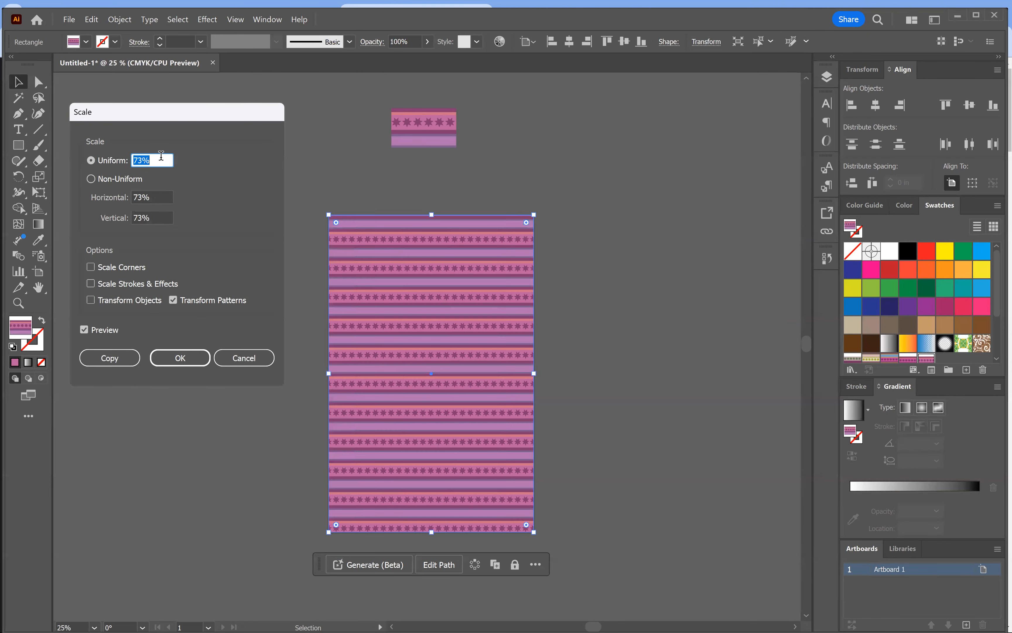
pyautogui.scroll(-3, 161, 155)
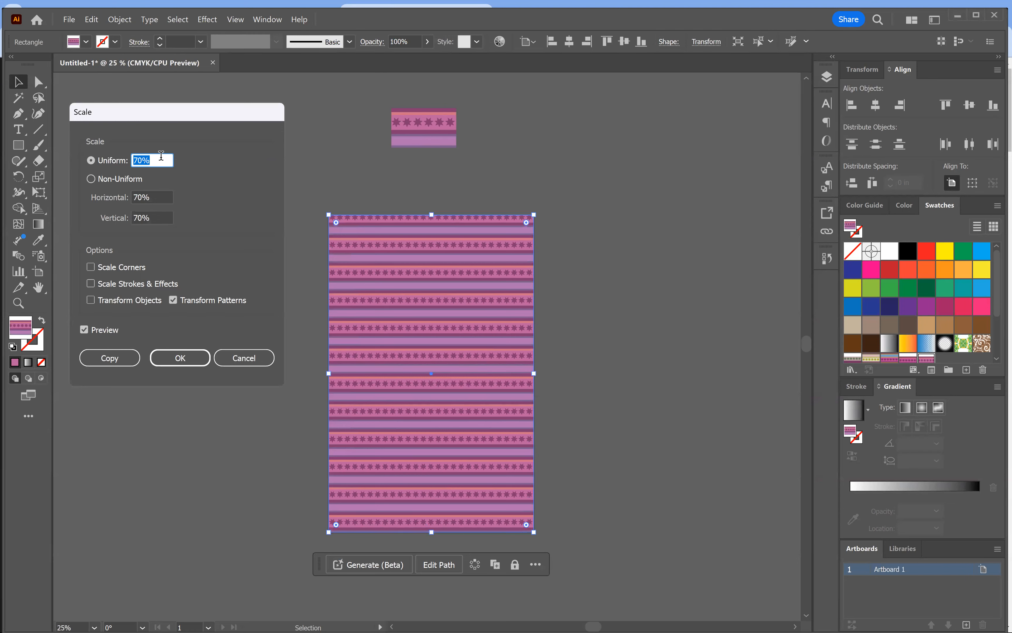
pyautogui.scroll(-2, 162, 155)
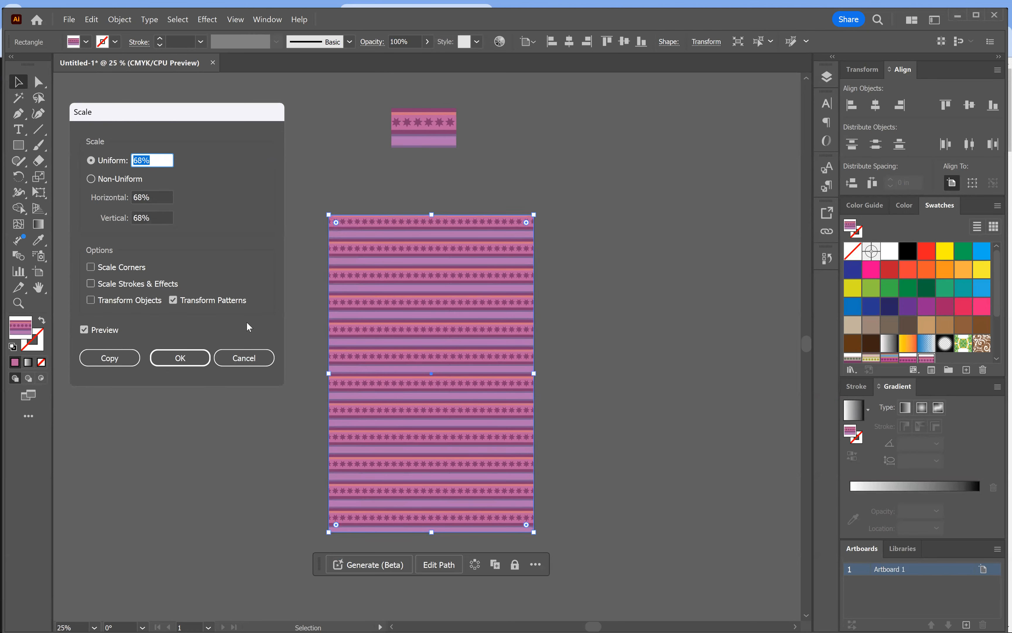
pyautogui.click(187, 360)
# - Start exporting the striped artwork to the Textile Mastery folder in JPEG format
pyautogui.click(69, 19)
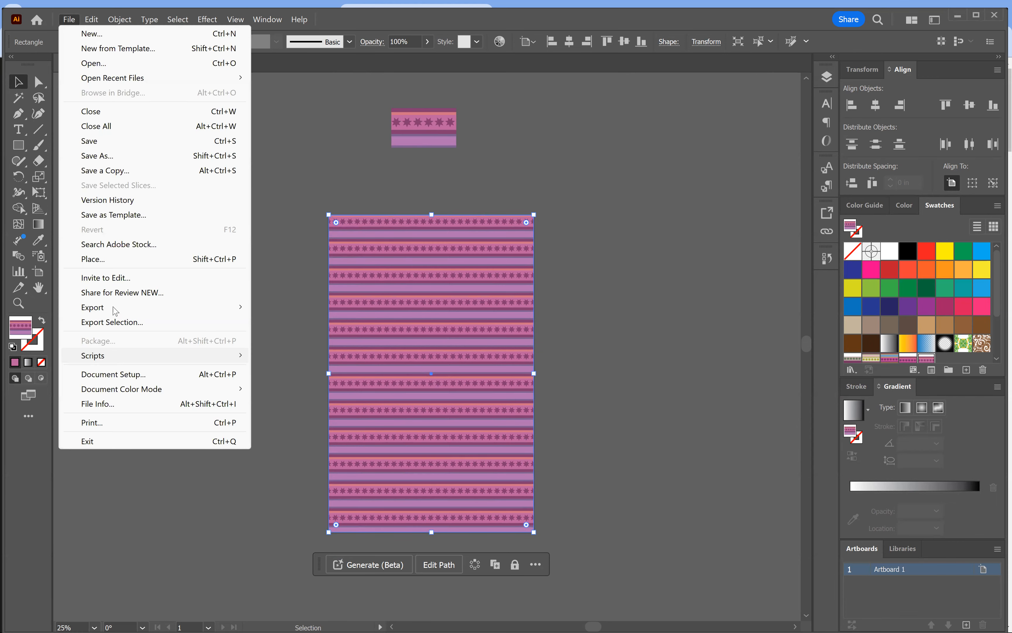
pyautogui.moveTo(117, 308)
pyautogui.click(368, 327)
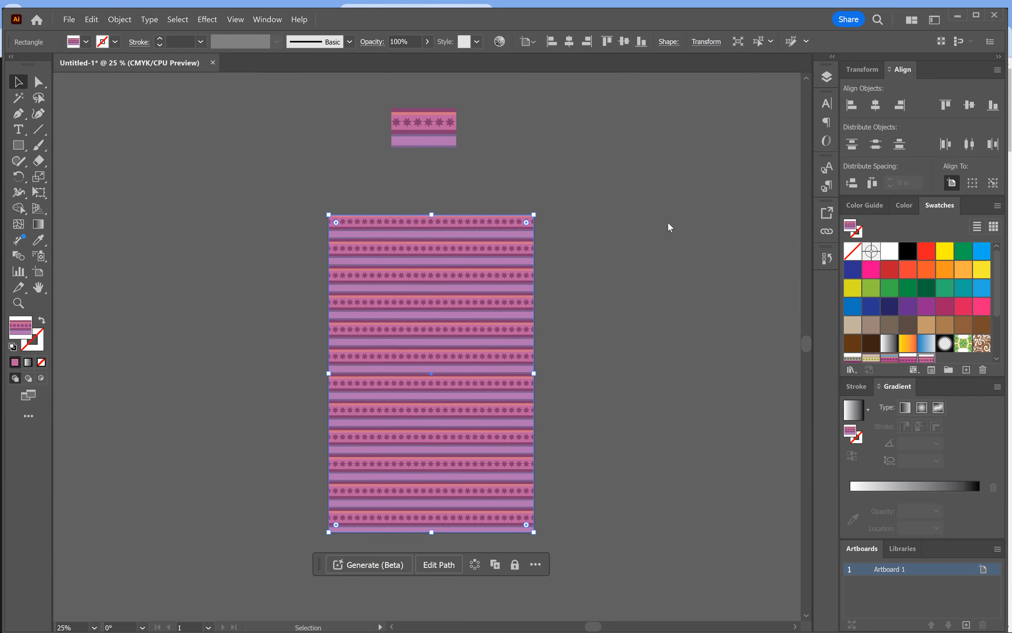
pyautogui.click(152, 407)
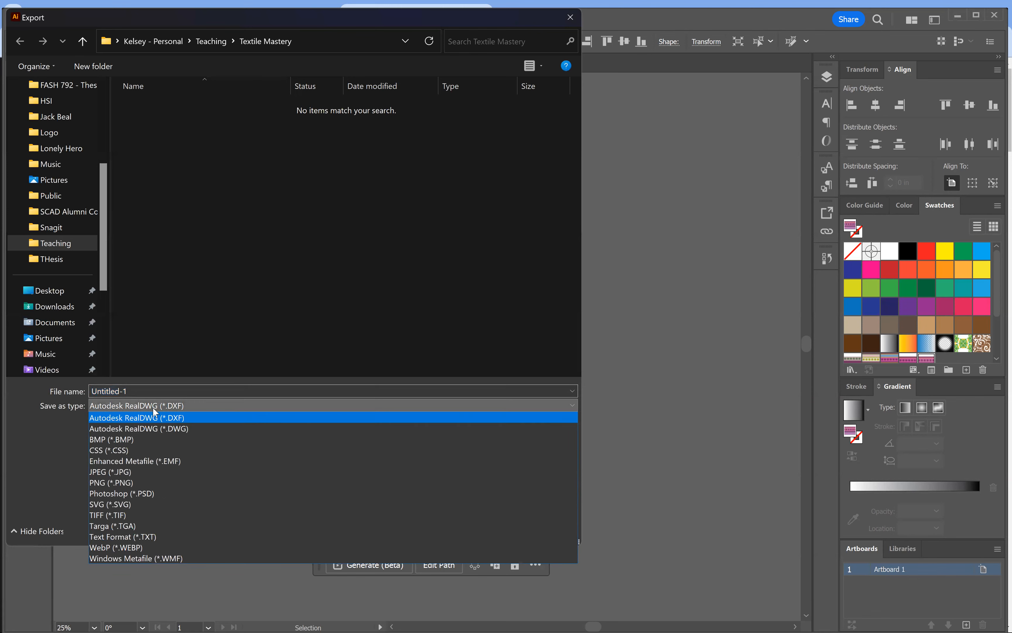
pyautogui.click(138, 471)
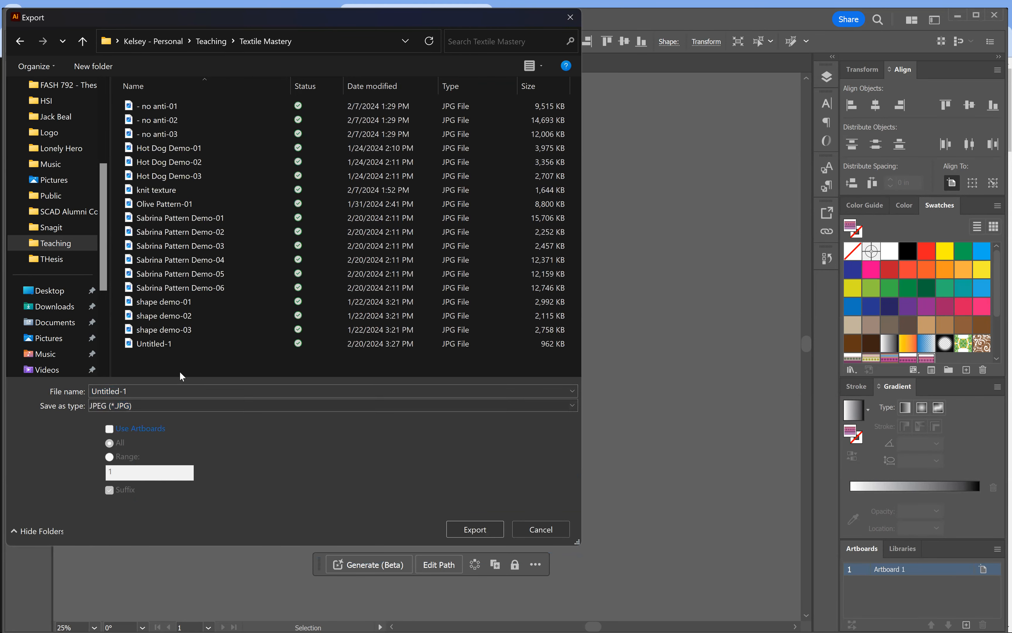
# - Name the JPEG "Stripe demo", export it using all artboards, and accept the CMYK, maximum-quality, 300 ppi options
pyautogui.click(176, 390)
pyautogui.click(176, 392)
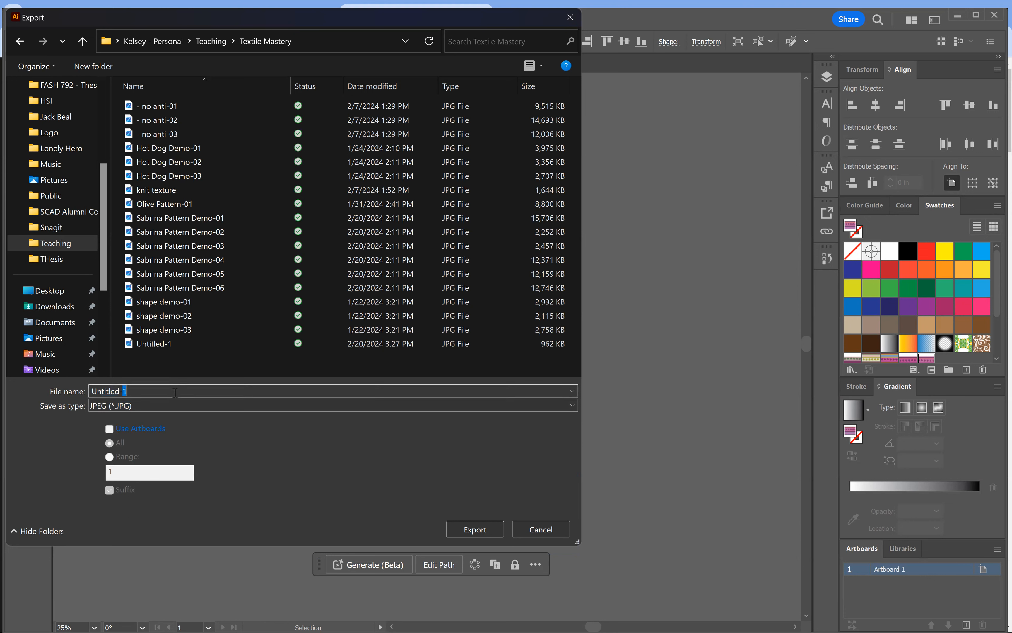
pyautogui.press('BackSpace')
pyautogui.press('BackSpace')
pyautogui.press('BackSpace')
pyautogui.press('BackSpace')
pyautogui.press('BackSpace')
pyautogui.press('BackSpace')
pyautogui.press('BackSpace')
pyautogui.press('BackSpace')
pyautogui.press('BackSpace')
pyautogui.press('BackSpace')
pyautogui.write('Stripe demo')
pyautogui.click(136, 430)
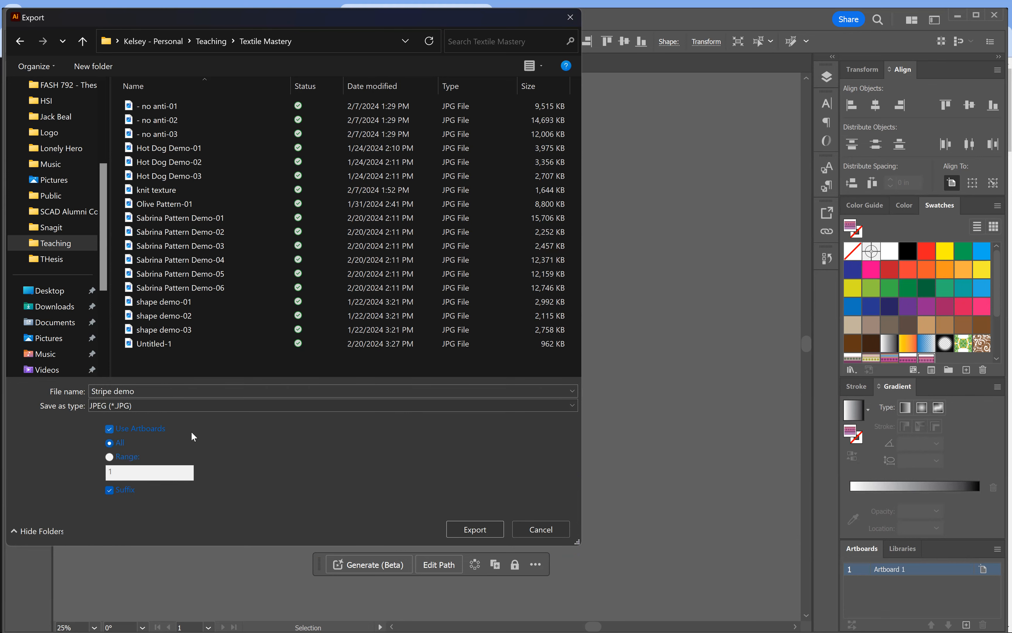
pyautogui.click(483, 526)
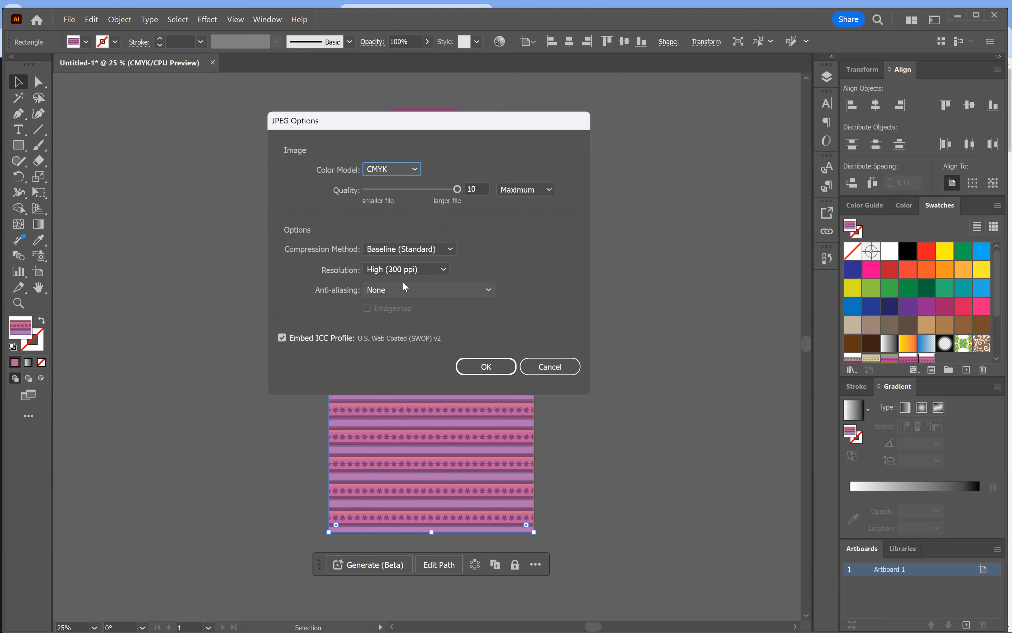
pyautogui.click(482, 368)
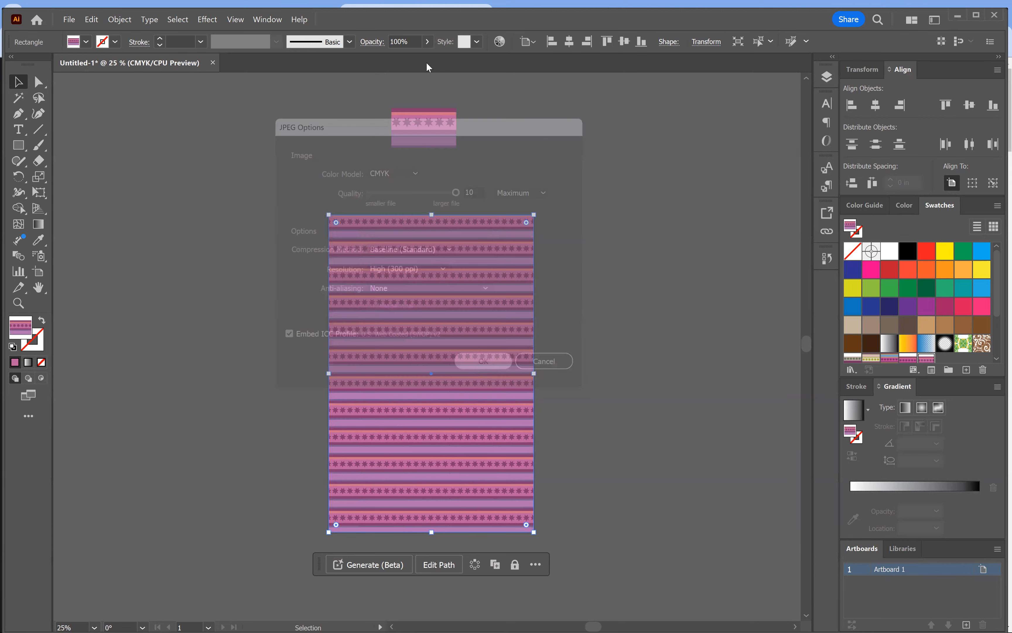
# - Close Illustrator, saving the pattern document as "Stripe demo"
pyautogui.click(68, 19)
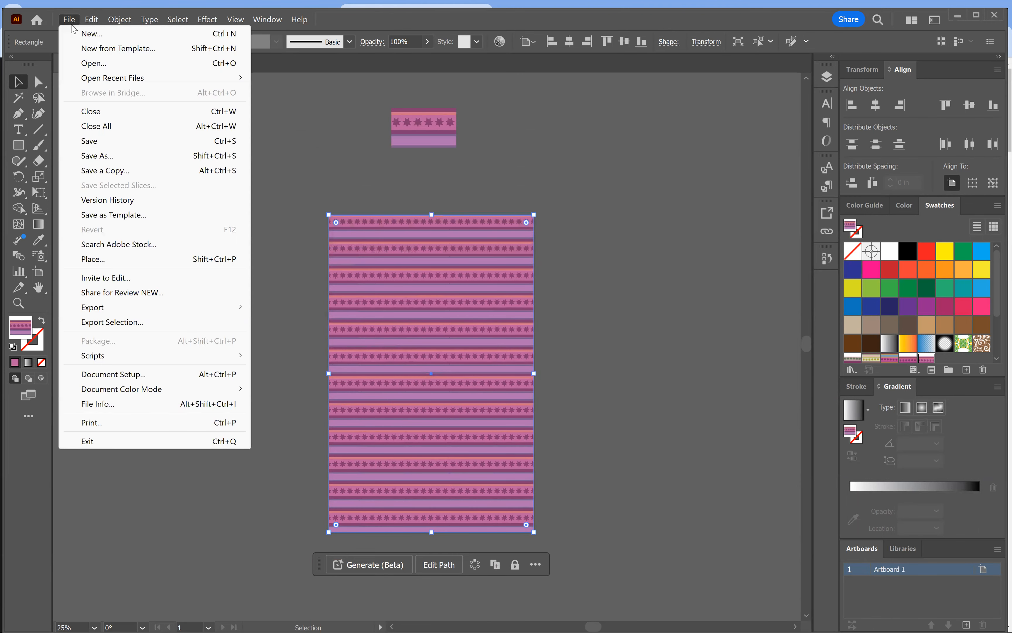
pyautogui.click(614, 163)
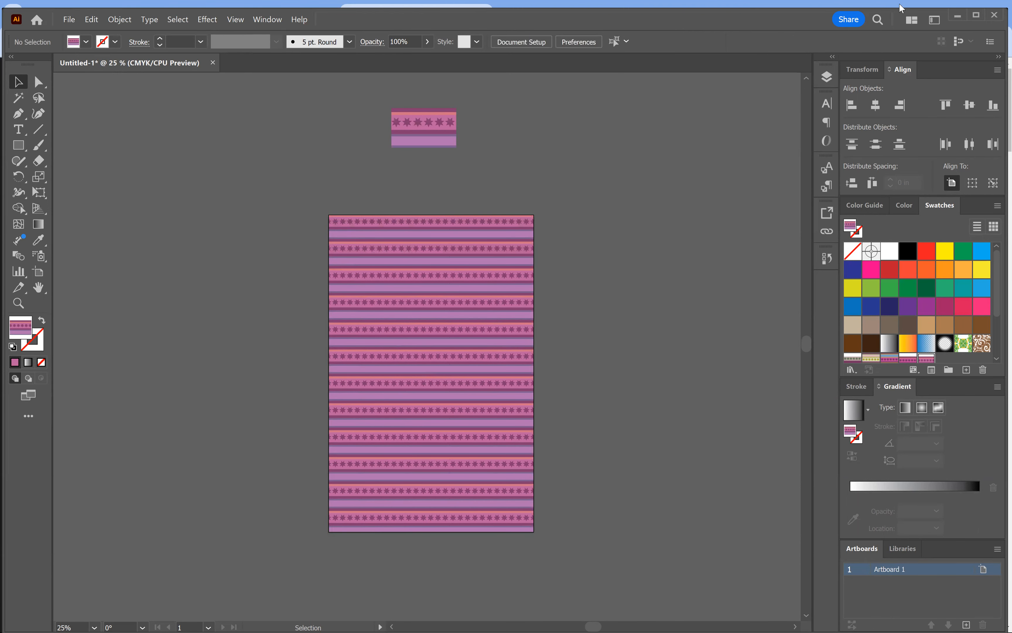
pyautogui.click(996, 17)
pyautogui.click(524, 338)
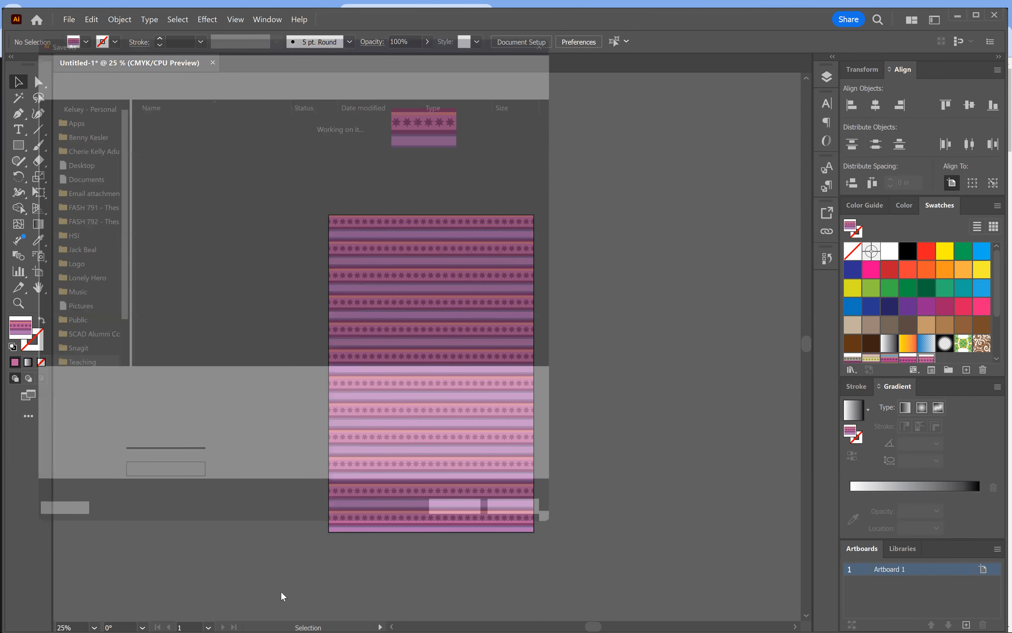
pyautogui.write('Stripe demo')
pyautogui.press('Return')
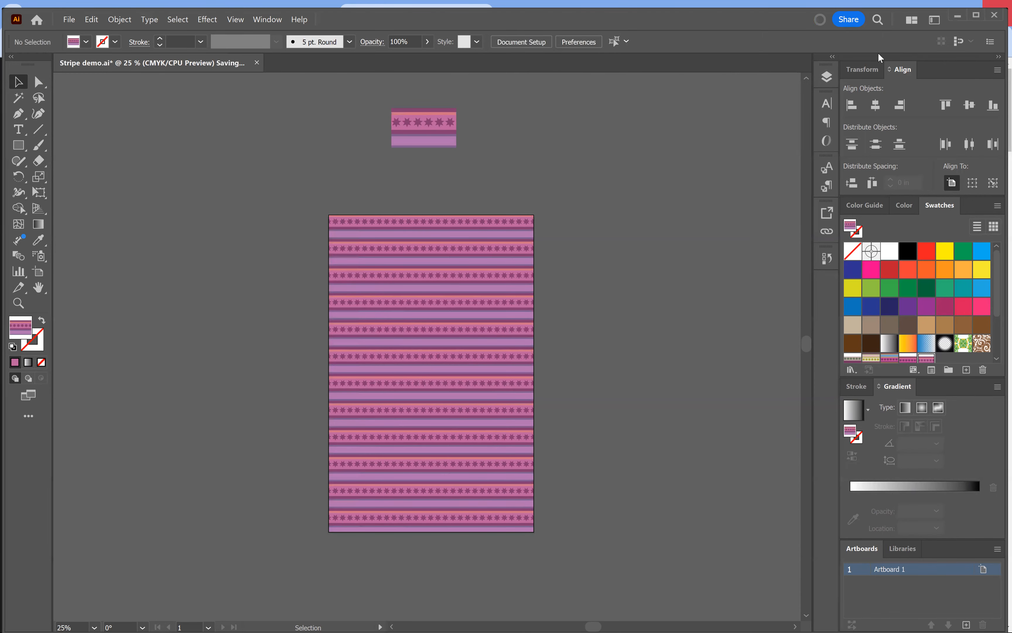
# - Switch to Photoshop and create a new portrait Tabloid document, 11 x 17 inches at 300 ppi in RGB
pyautogui.moveTo(533, 619)
pyautogui.click(196, 617)
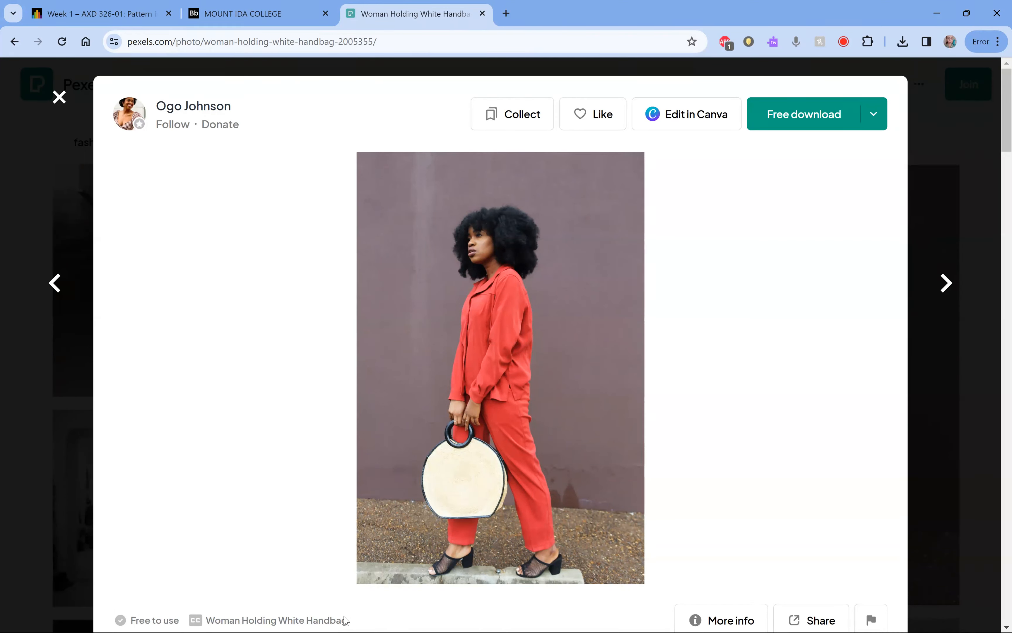
pyautogui.moveTo(324, 615)
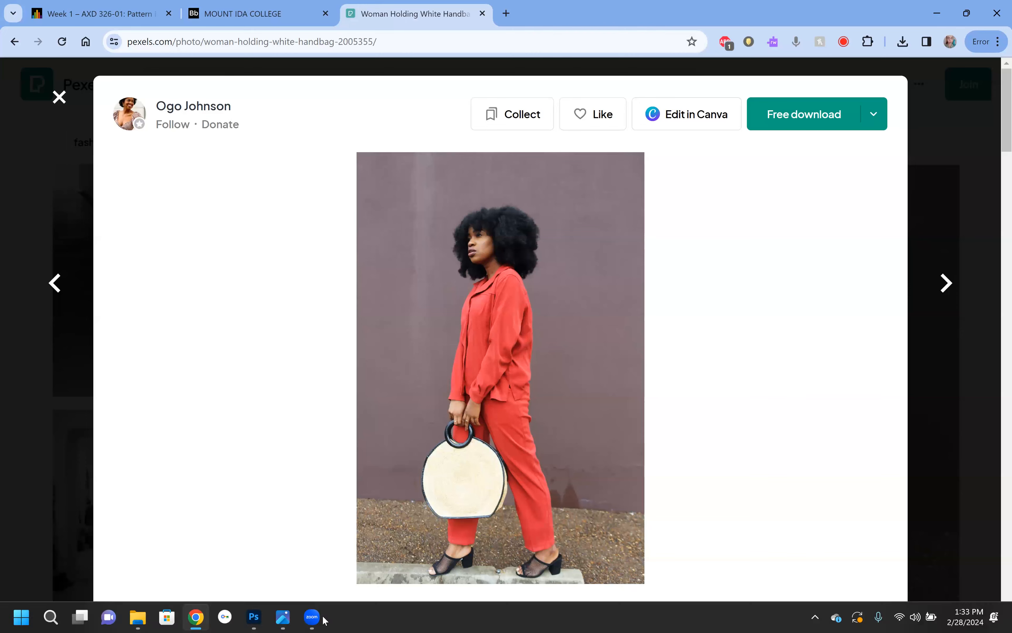
pyautogui.click(256, 616)
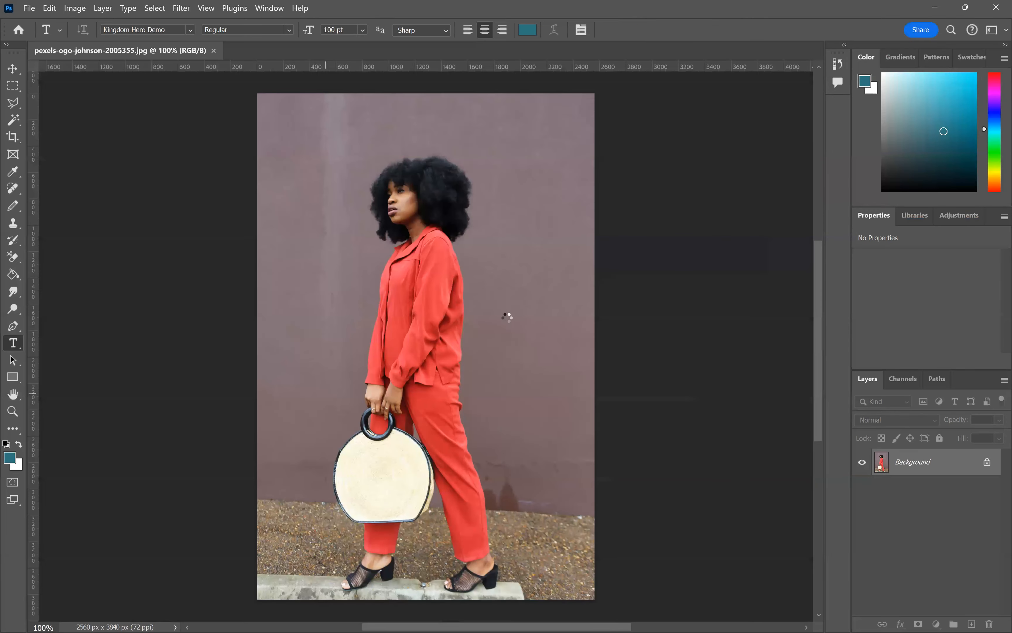
pyautogui.click(29, 8)
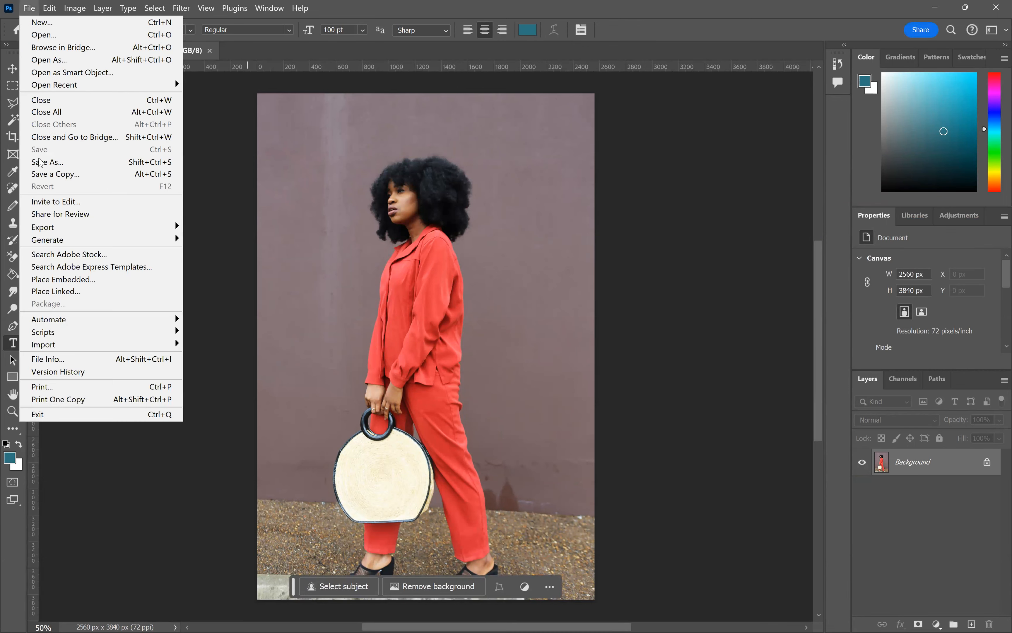
pyautogui.click(32, 22)
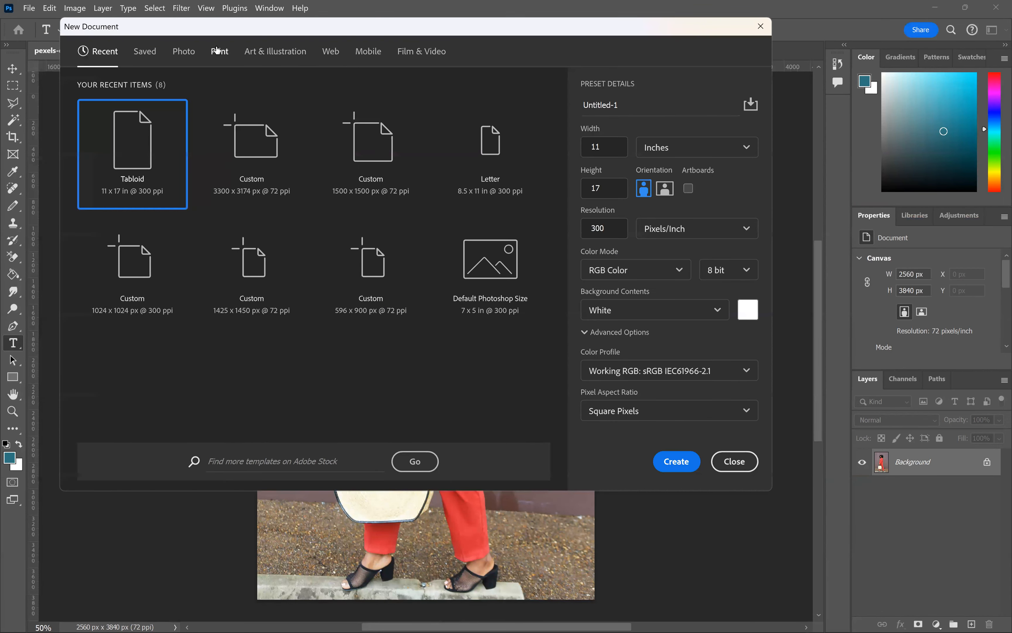
pyautogui.click(677, 461)
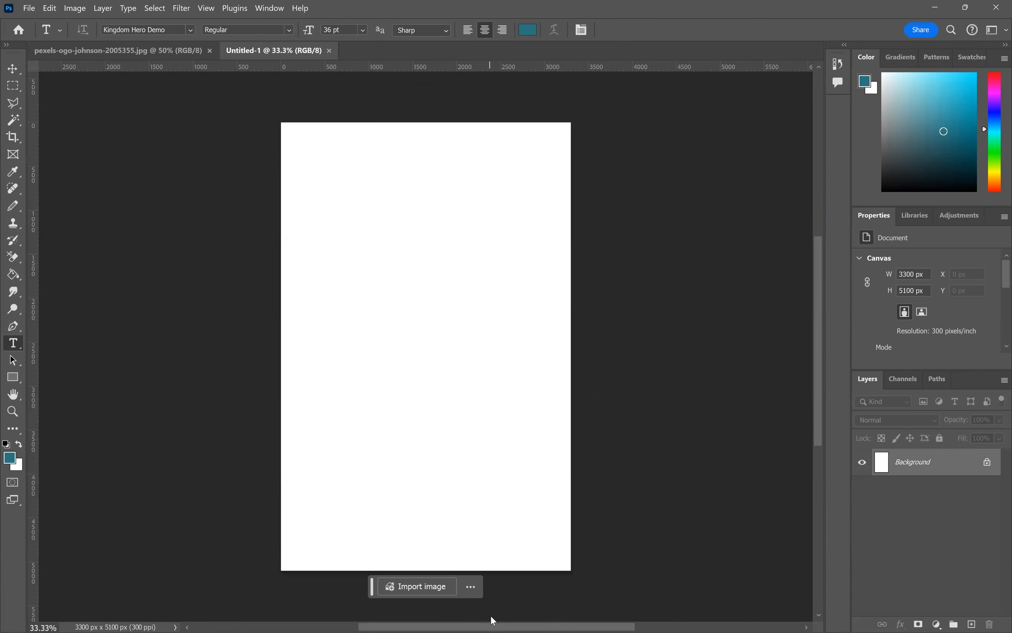
# - Place the downloaded photo of the woman with the handbag into the new document and enlarge it to about 31.95%
pyautogui.moveTo(492, 632)
pyautogui.click(141, 620)
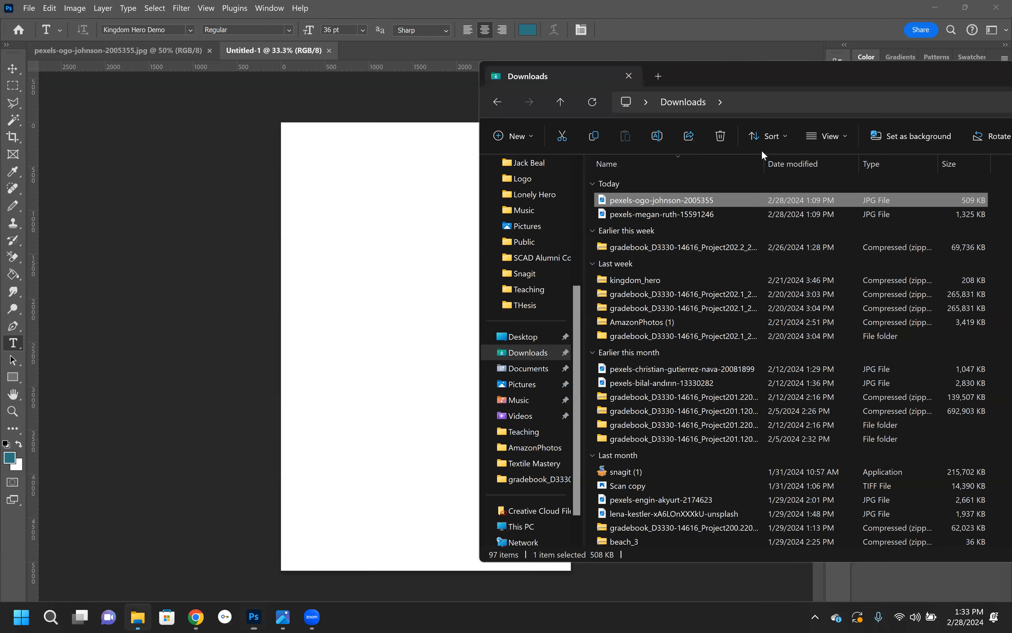
pyautogui.click(348, 243)
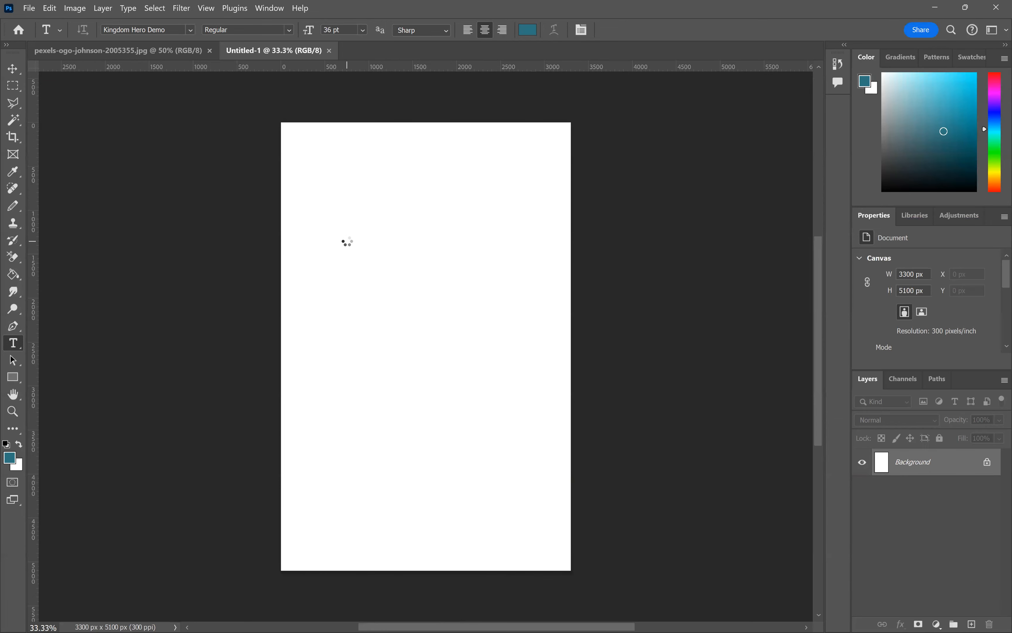
pyautogui.moveTo(427, 127); pyautogui.dragTo(426, 122)
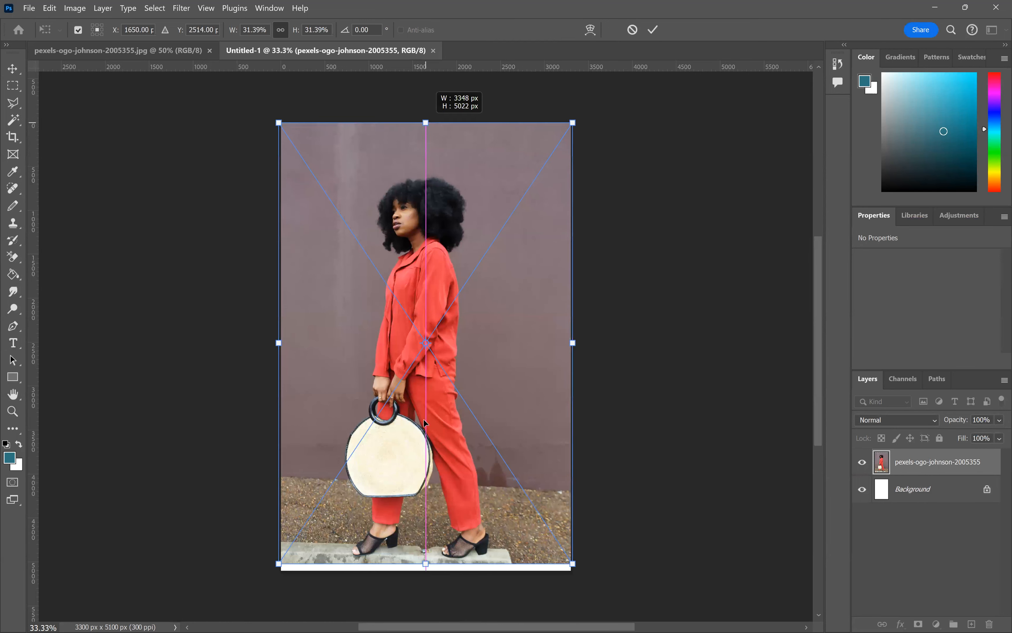
pyautogui.moveTo(424, 563); pyautogui.dragTo(425, 570)
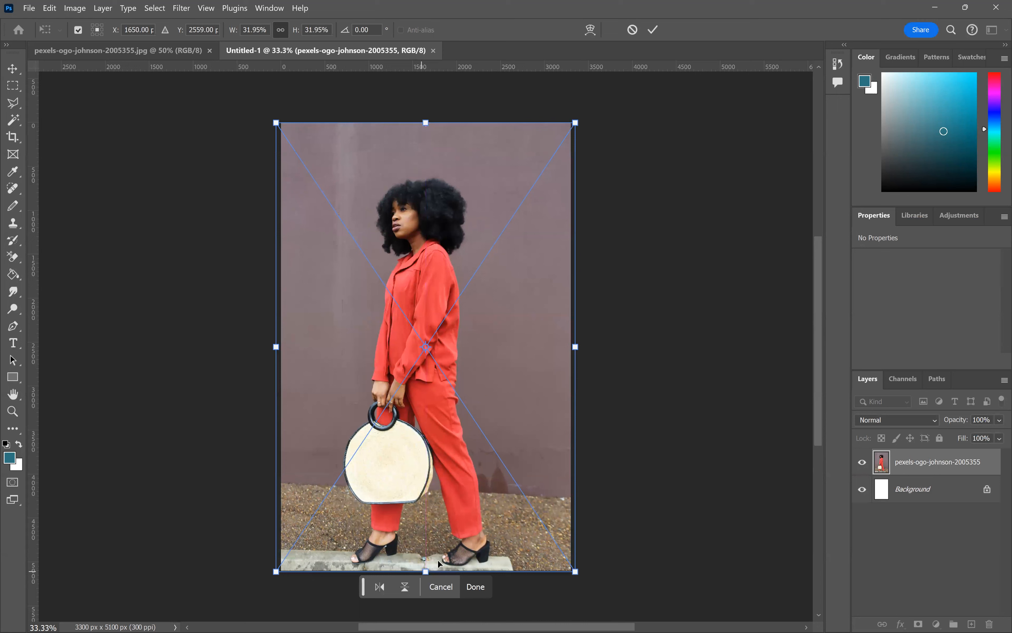
pyautogui.press('Return')
# - Enlarge the placed photo to about 32.16% past the canvas's upper edge so it covers the whole page
pyautogui.press('t')
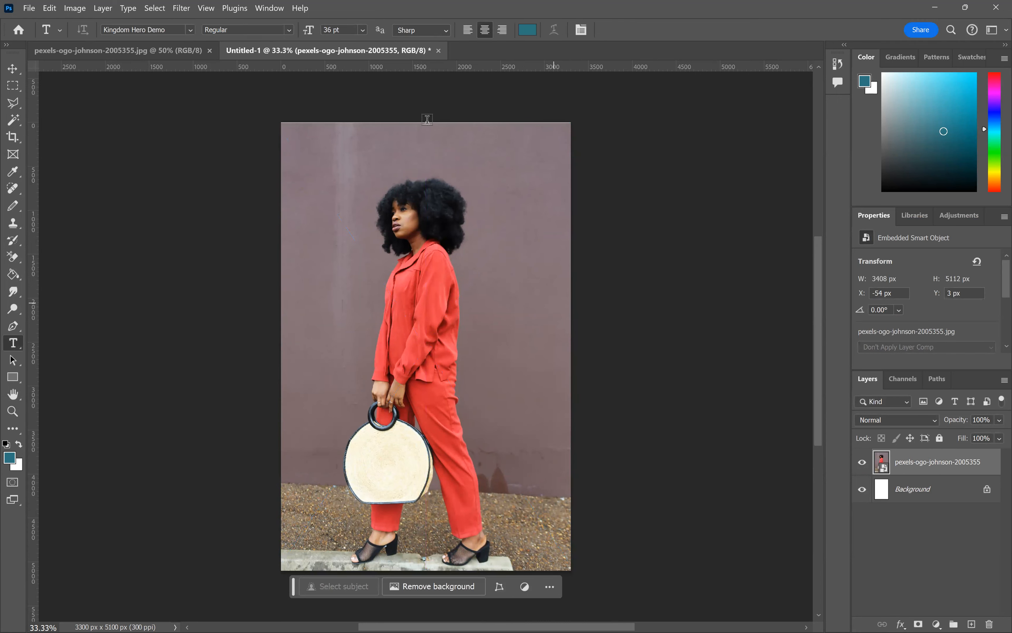
pyautogui.hotkey('ctrl', 't')
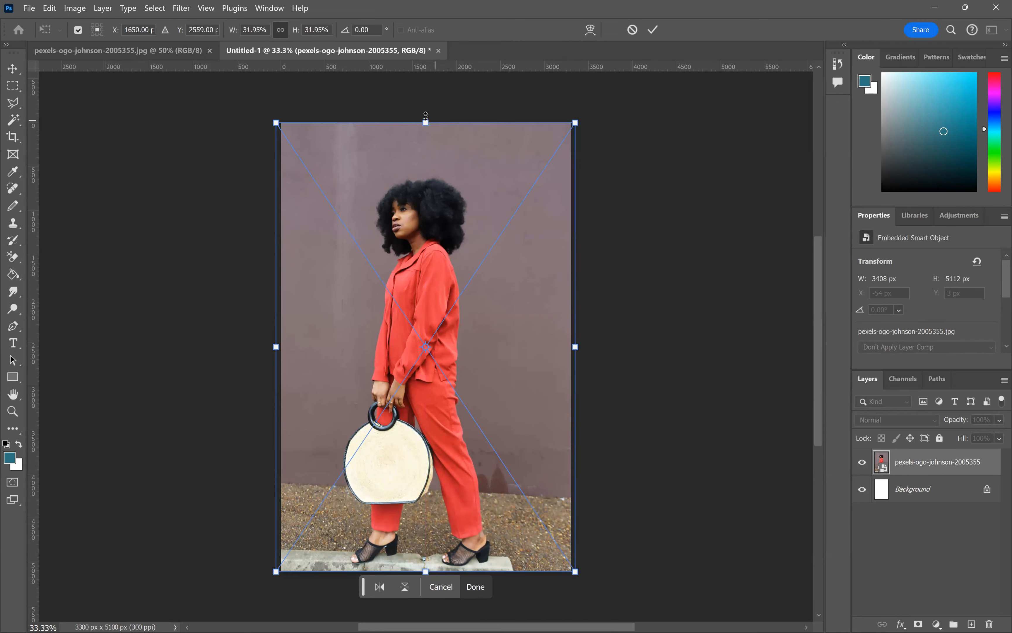
pyautogui.moveTo(425, 118); pyautogui.dragTo(426, 116)
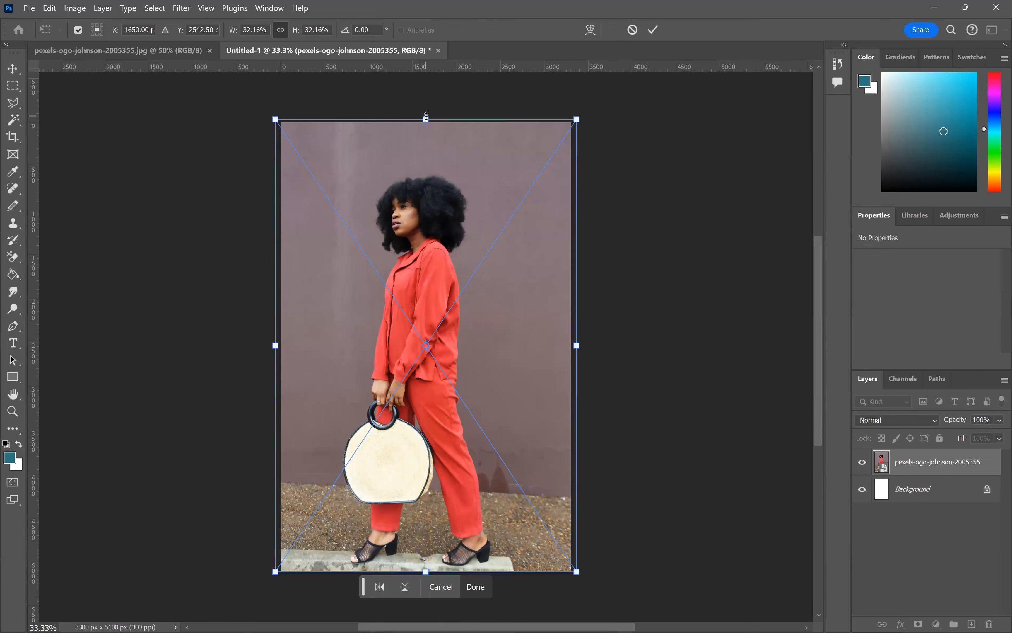
pyautogui.click(12, 69)
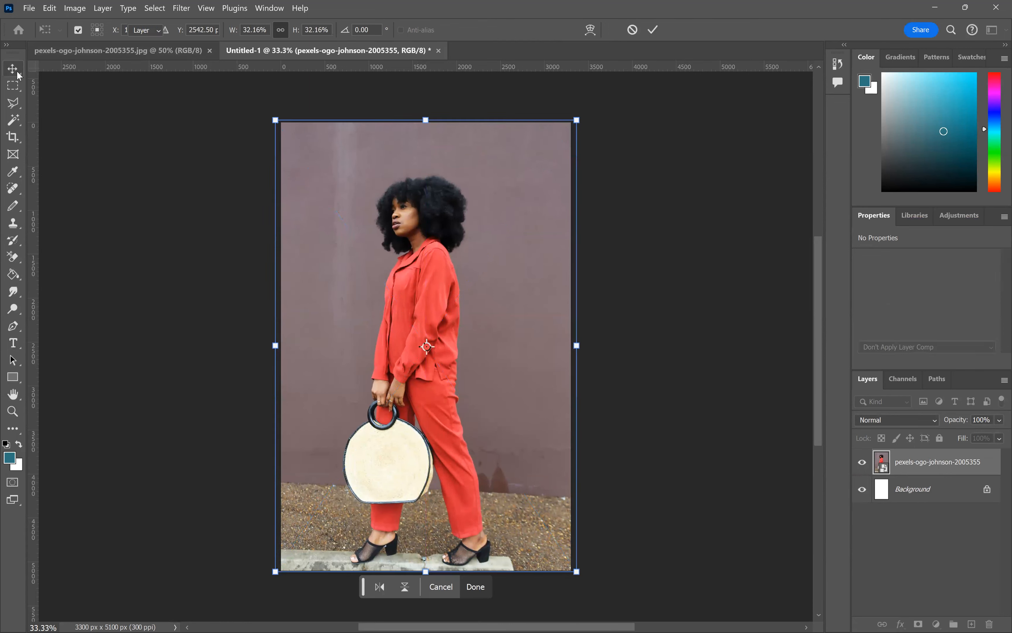
# - Commit the placed photo's transform and deselect its layer
pyautogui.click(691, 364)
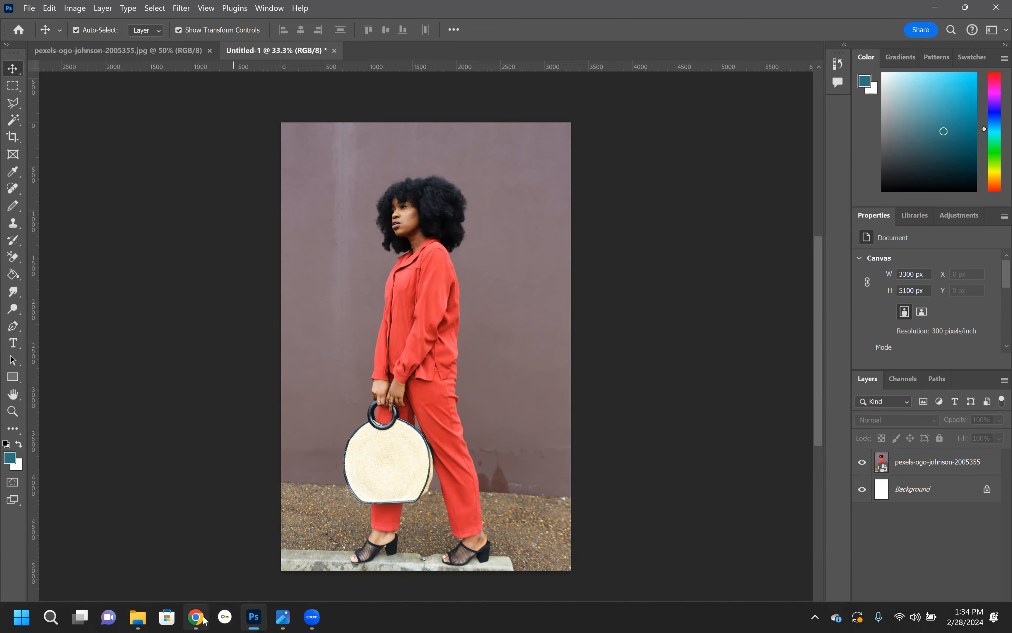
# - Switch to the photo's Pexels page in Chrome and look at the download sizes offered
pyautogui.click(196, 617)
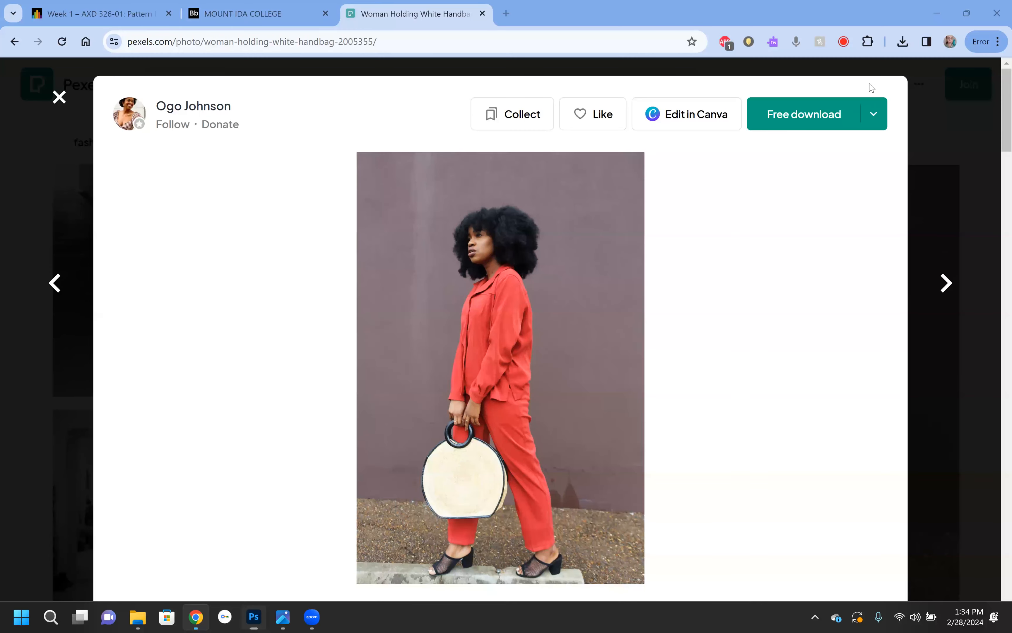
pyautogui.click(874, 118)
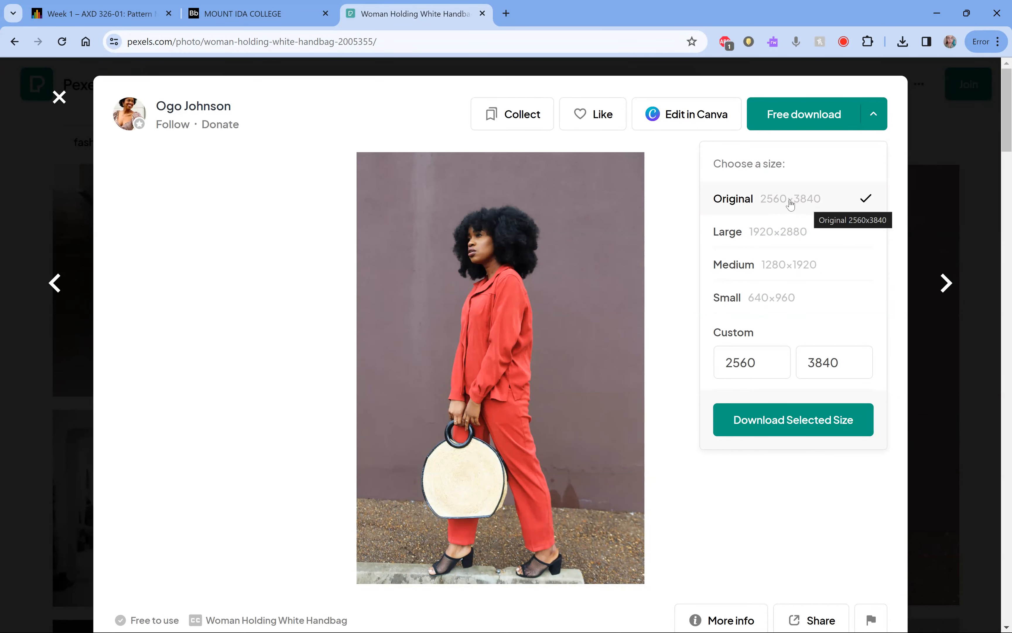
pyautogui.click(981, 353)
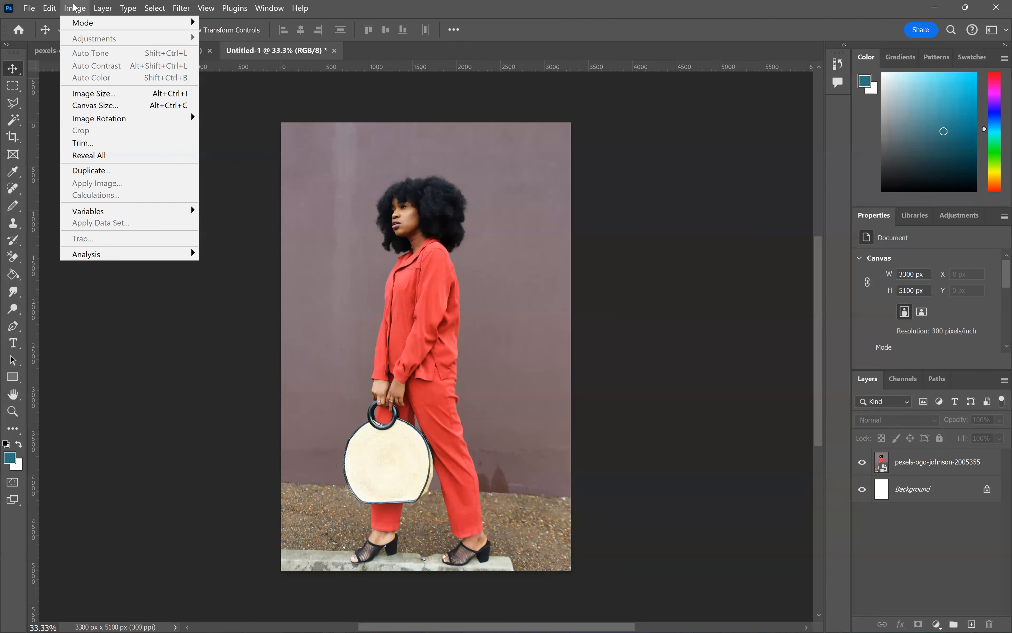
# - Return to the Photoshop document and check its canvas dimensions, keeping them as they are
pyautogui.click(86, 105)
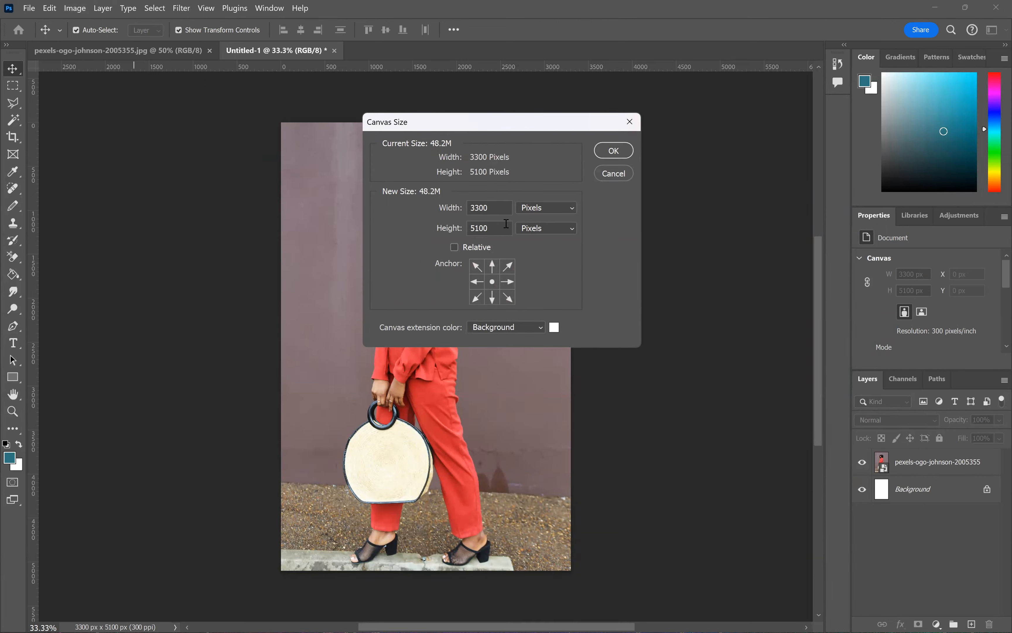
pyautogui.click(613, 150)
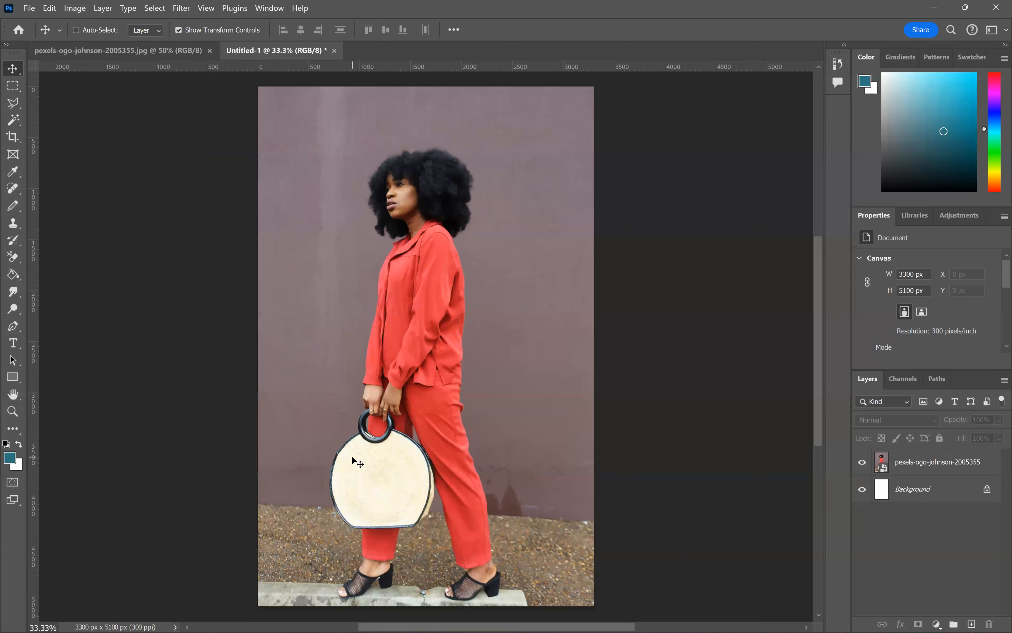
# - Select the placed photo's layer and outline the woman automatically with Select Subject
pyautogui.hotkey('ctrl', '+')
pyautogui.hotkey('ctrl', '-')
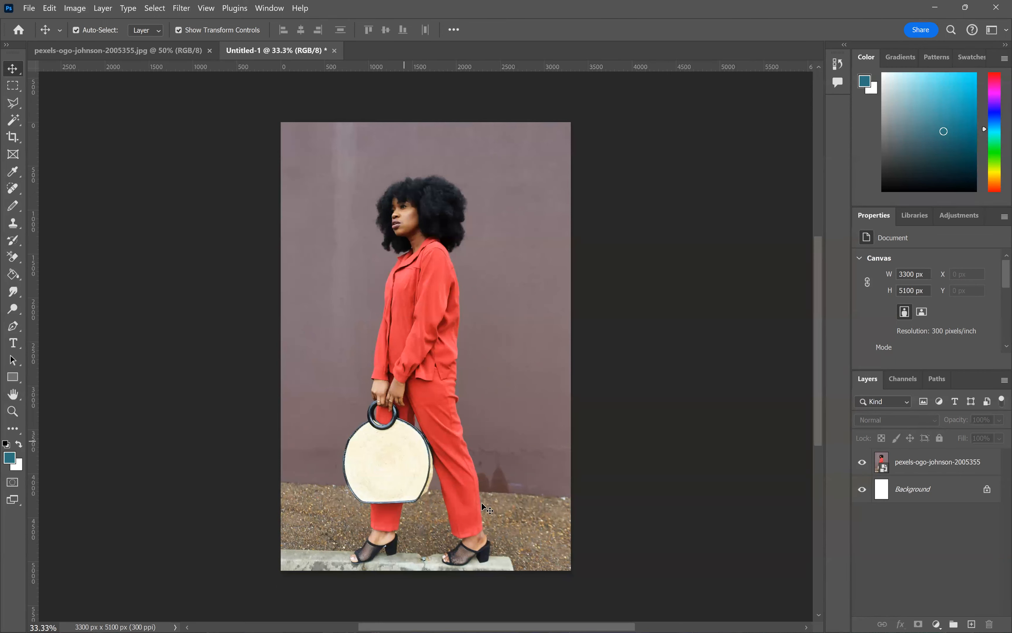
pyautogui.click(398, 439)
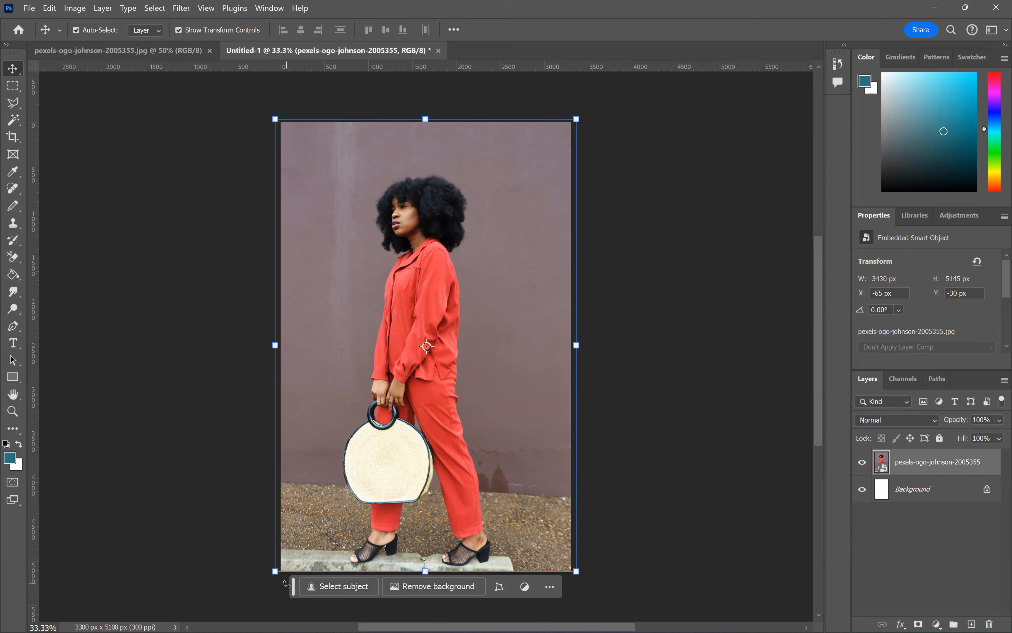
pyautogui.click(352, 584)
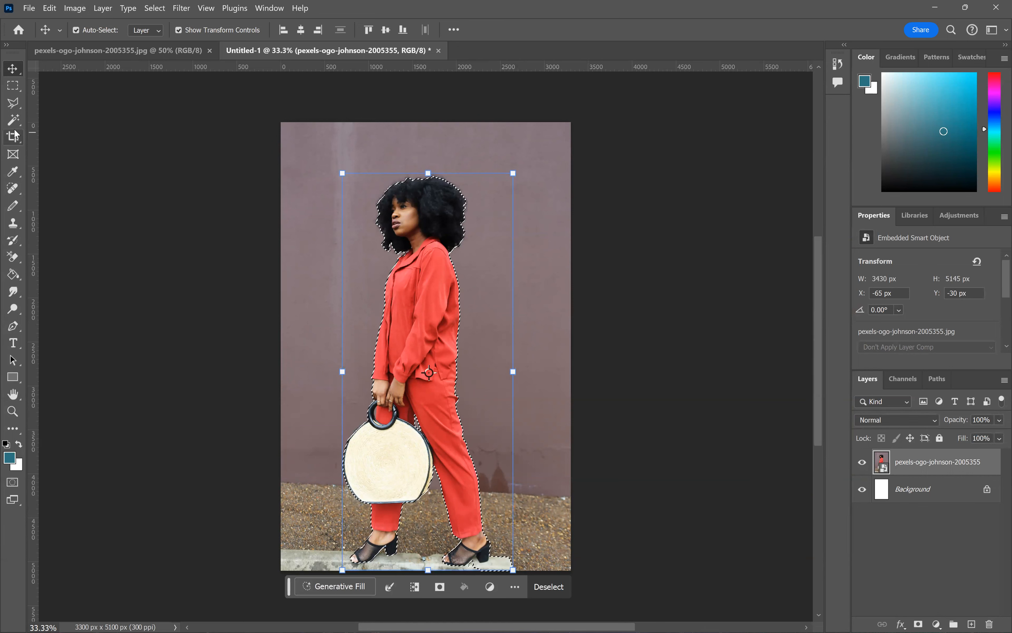
# - With the Quick Selection tool at a 124 px brush size, subtract the woman's head, hands and handbag from the selection
pyautogui.click(13, 104)
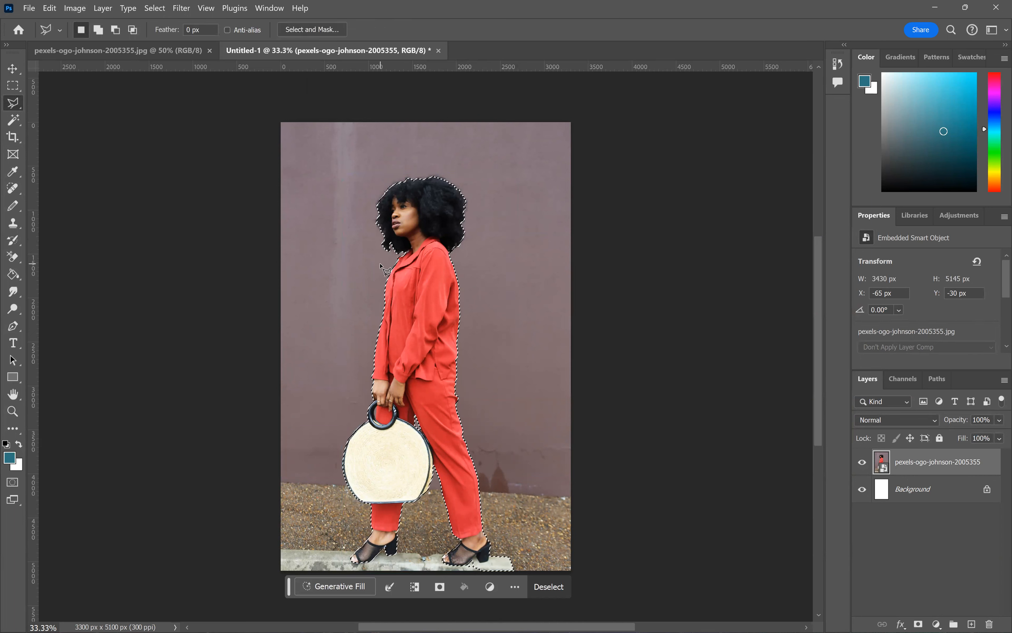
pyautogui.rightClick(13, 103)
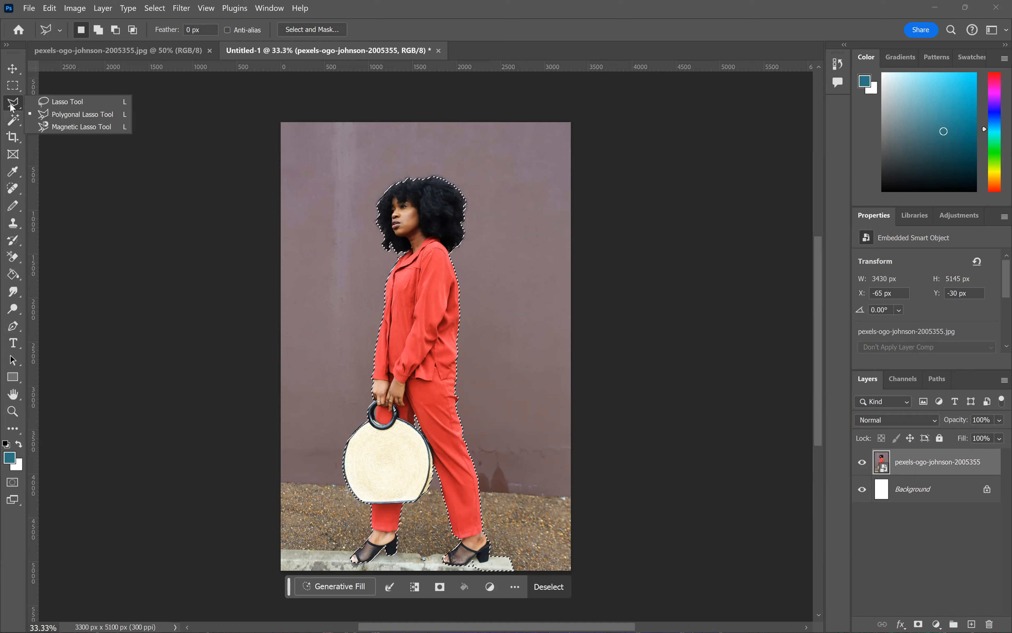
pyautogui.click(13, 121)
pyautogui.rightClick(14, 123)
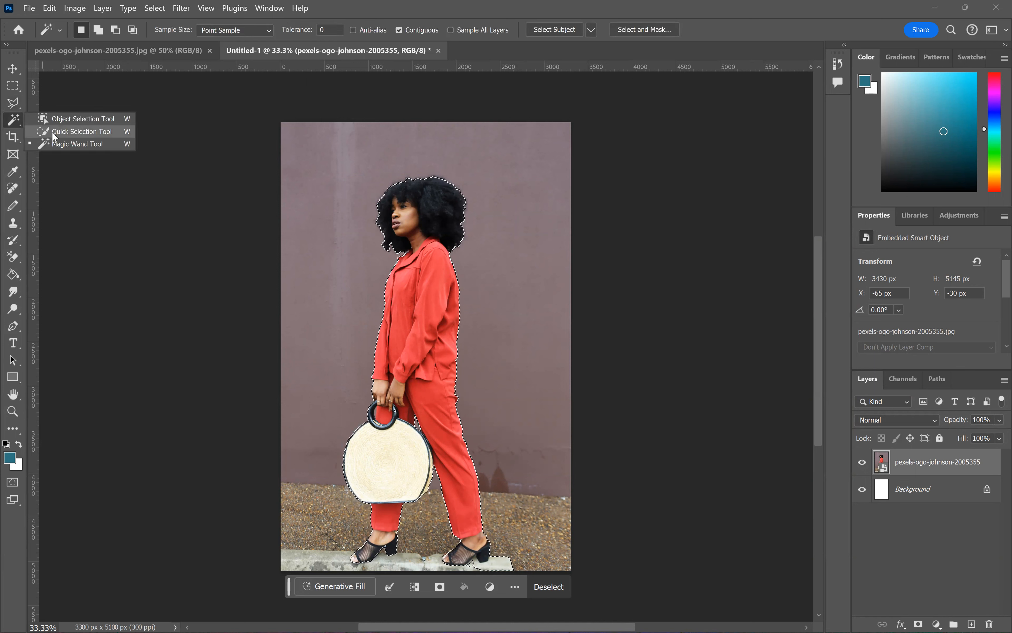
pyautogui.click(45, 131)
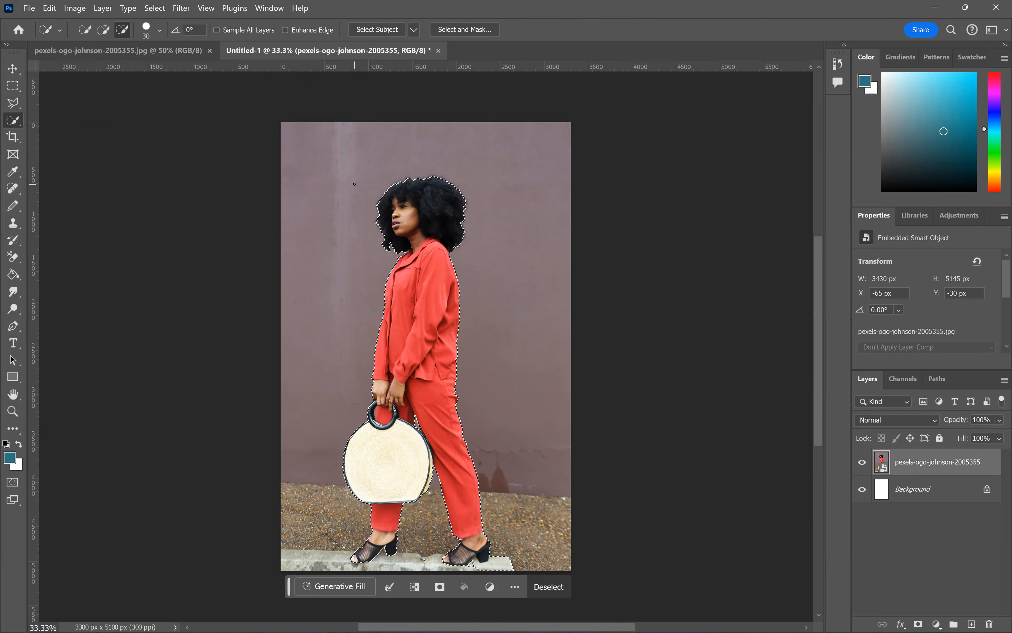
pyautogui.rightClick(385, 175)
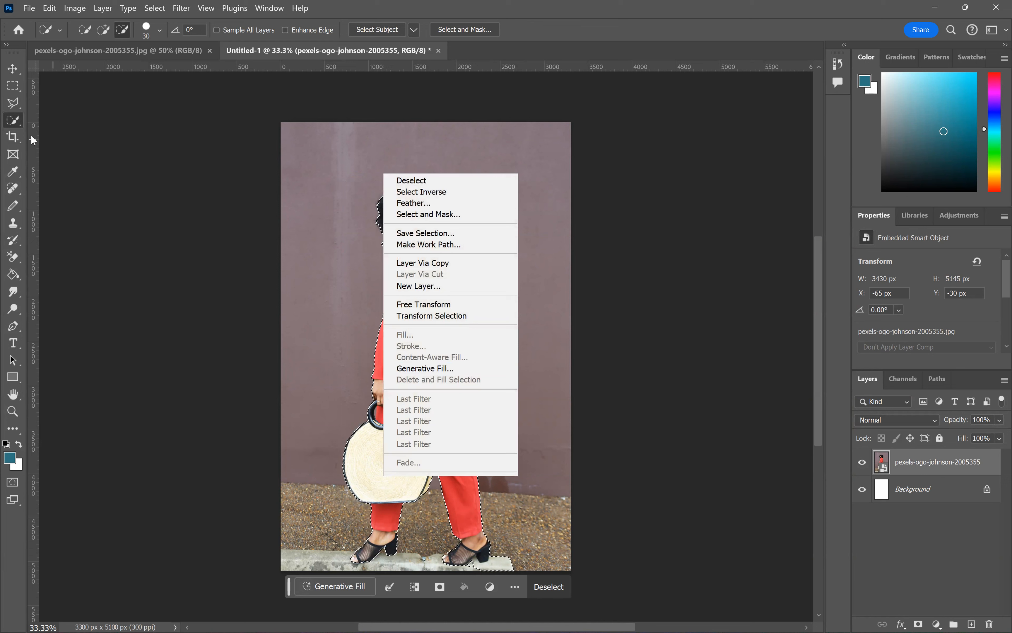
pyautogui.click(159, 31)
pyautogui.click(160, 31)
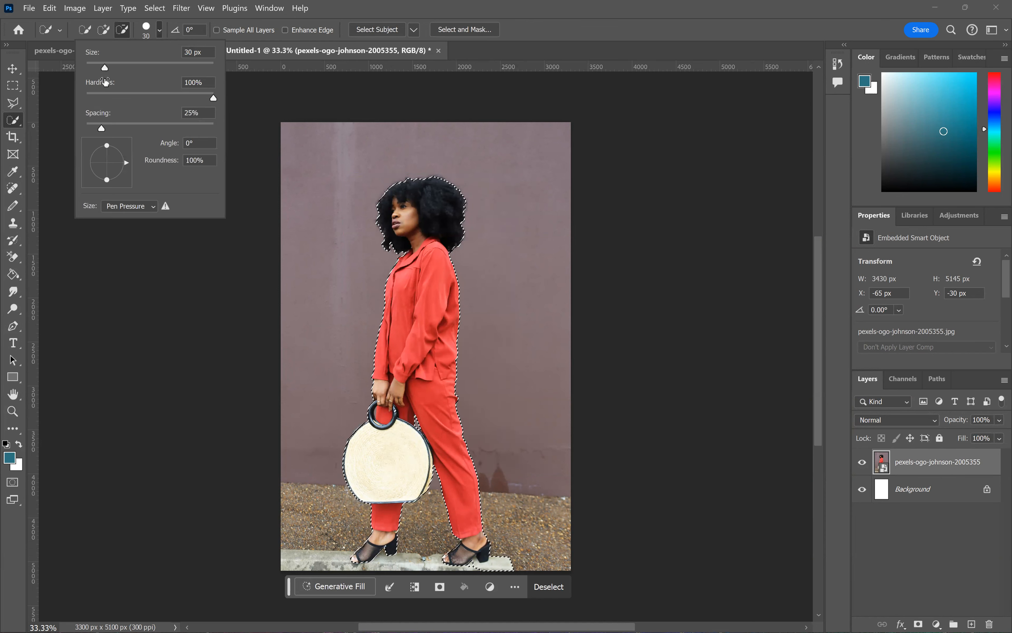
pyautogui.click(148, 67)
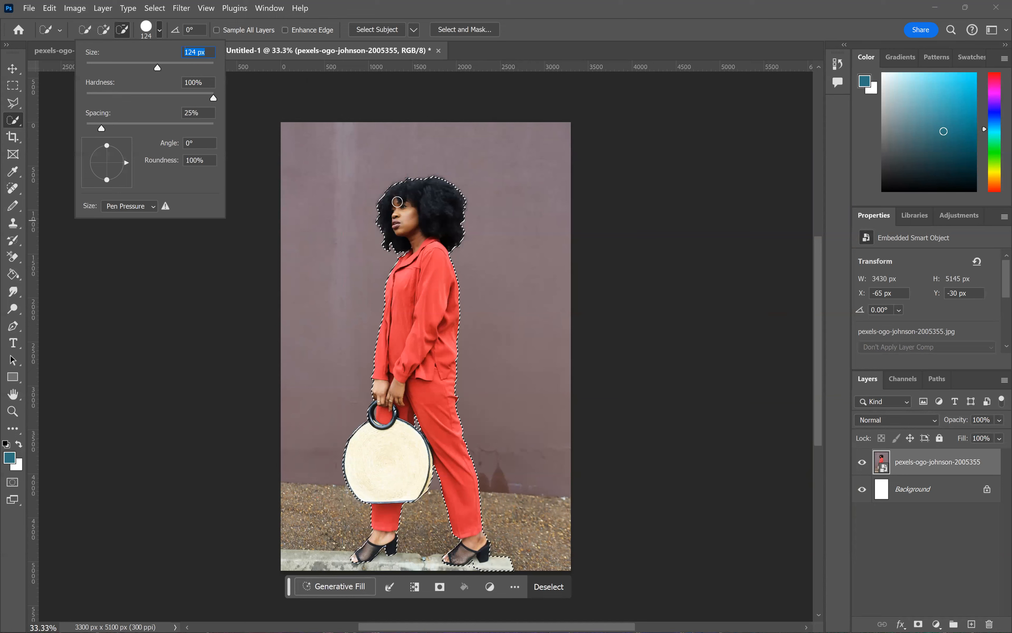
pyautogui.moveTo(413, 211)
pyautogui.mouseDown()
pyautogui.moveTo(390, 247)
pyautogui.moveTo(402, 246)
pyautogui.mouseUp()
pyautogui.moveTo(456, 186)
pyautogui.mouseDown()
pyautogui.moveTo(448, 184)
pyautogui.moveTo(463, 240)
pyautogui.moveTo(458, 393)
pyautogui.mouseUp()
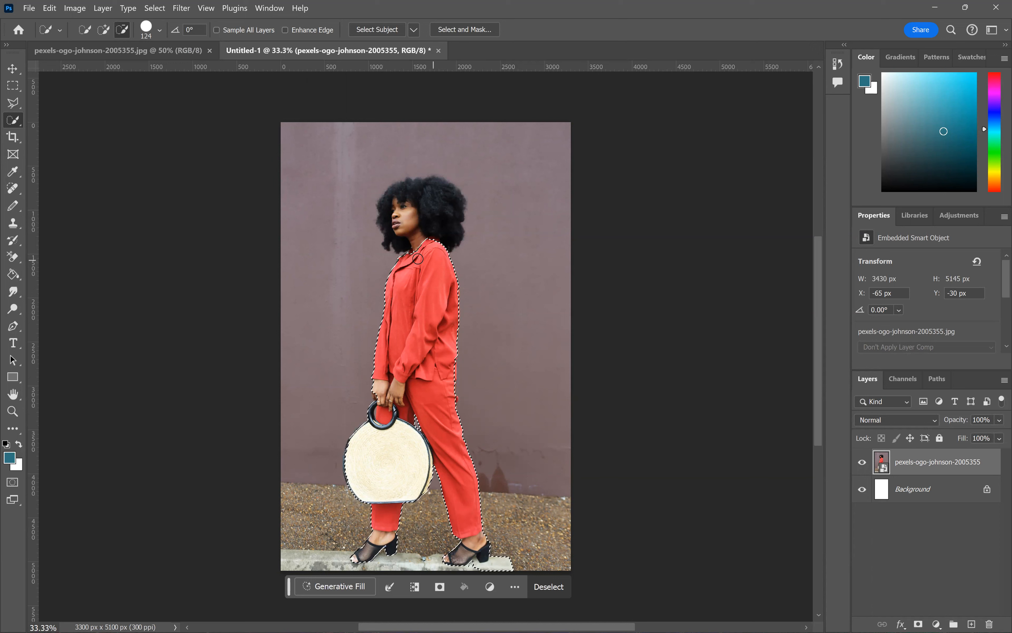
pyautogui.moveTo(359, 448)
pyautogui.mouseDown()
pyautogui.moveTo(372, 475)
pyautogui.moveTo(354, 496)
pyautogui.moveTo(415, 496)
pyautogui.moveTo(424, 477)
pyautogui.moveTo(427, 489)
pyautogui.moveTo(415, 431)
pyautogui.moveTo(429, 450)
pyautogui.moveTo(427, 465)
pyautogui.moveTo(379, 422)
pyautogui.moveTo(386, 433)
pyautogui.moveTo(393, 406)
pyautogui.mouseUp()
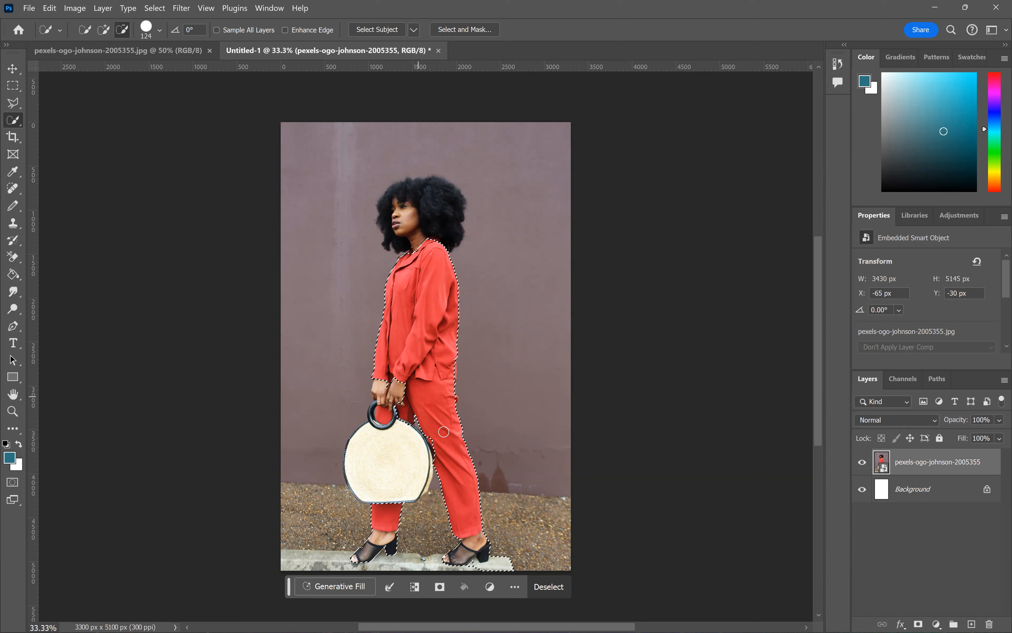
# - Try to subtract the woman's rear shoe and the concrete patch beside it using Quick Selection
pyautogui.moveTo(462, 556)
pyautogui.mouseDown()
pyautogui.moveTo(467, 548)
pyautogui.moveTo(498, 564)
pyautogui.mouseUp()
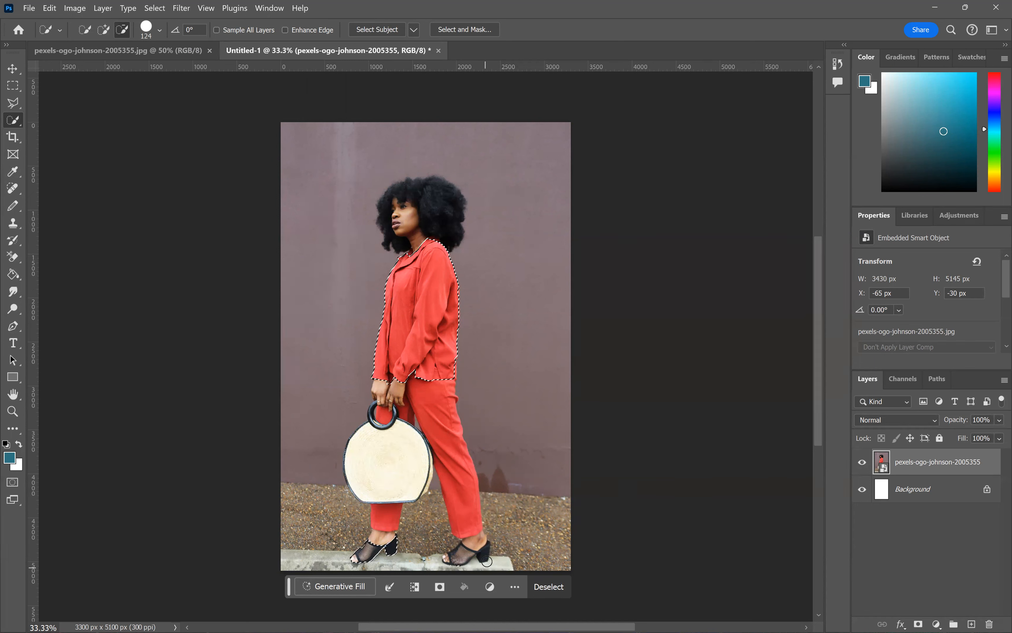
pyautogui.hotkey('ctrl', 'z')
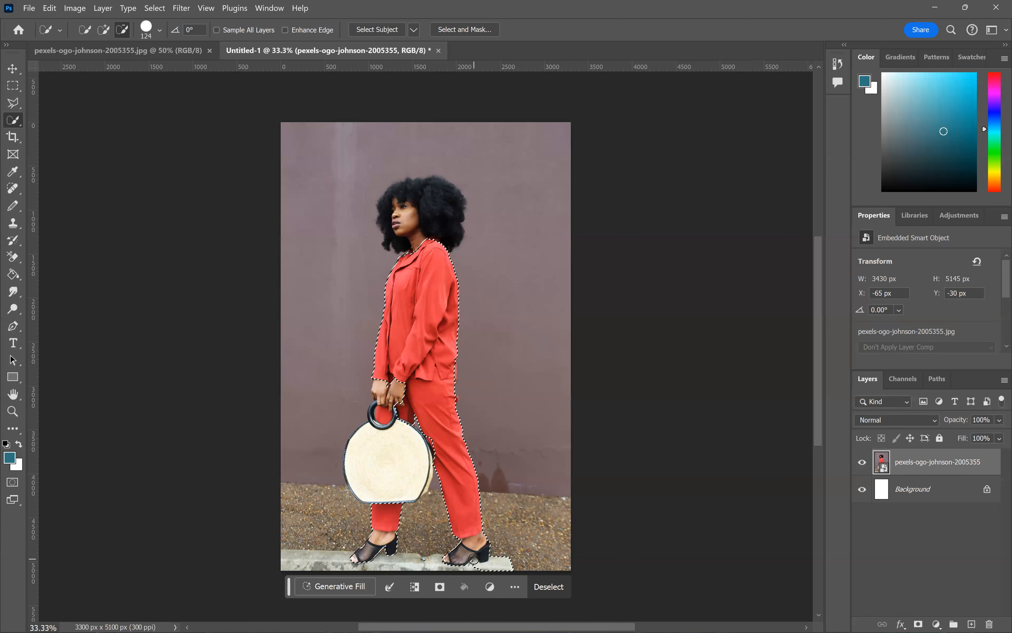
pyautogui.moveTo(471, 561)
pyautogui.mouseDown()
pyautogui.moveTo(480, 548)
pyautogui.moveTo(511, 565)
pyautogui.mouseUp()
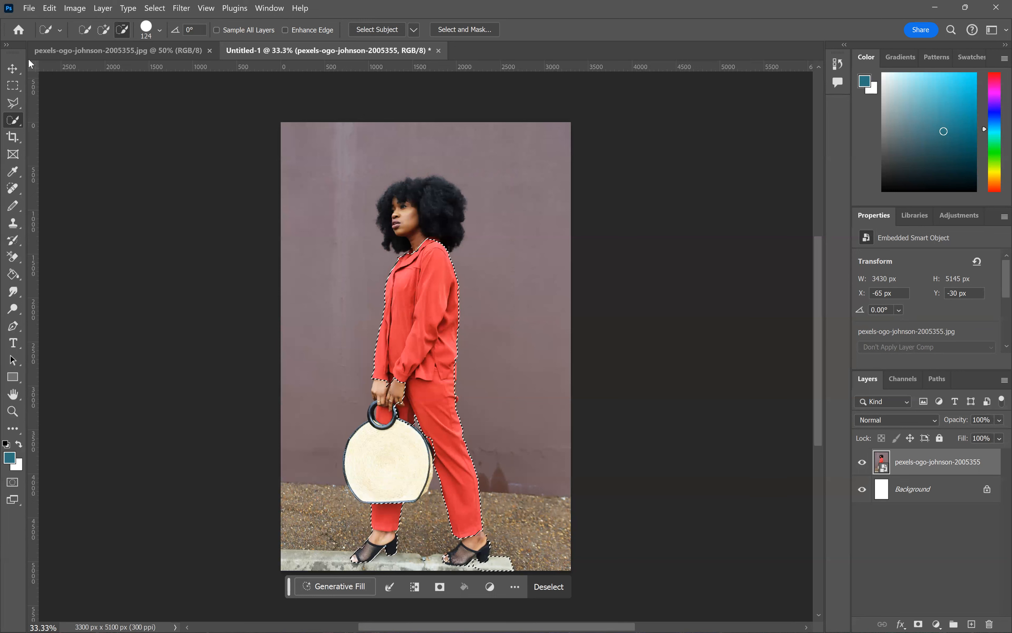
# - Subtract the rear shoe, ankle and adjoining concrete patch from the selection with a Polygonal Lasso outline below the trouser hem
pyautogui.click(13, 103)
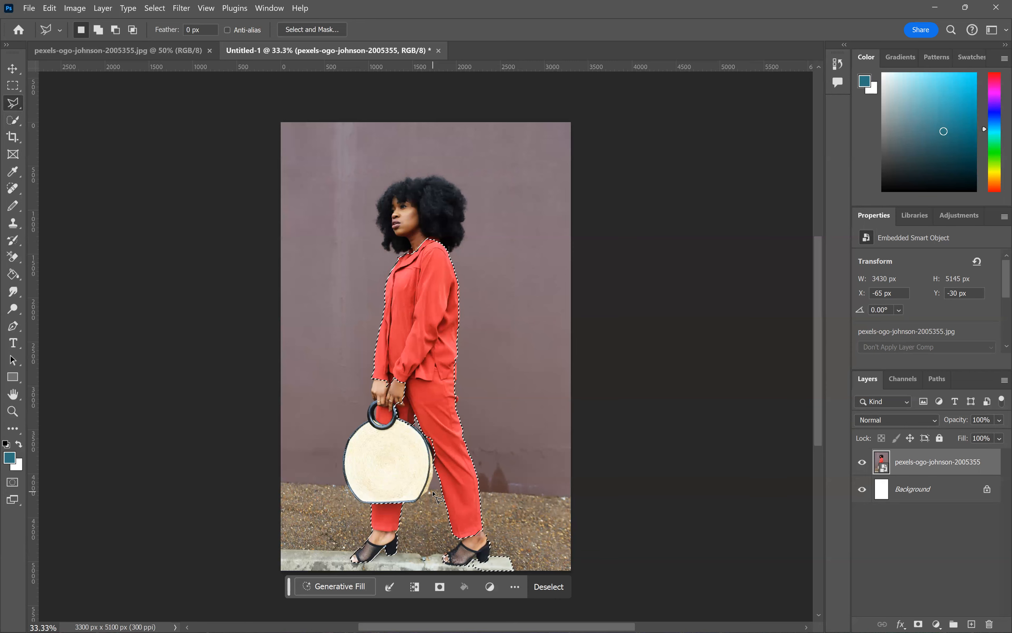
pyautogui.hotkey('ctrl', '+')
pyautogui.hotkey('ctrl', '+')
pyautogui.hotkey('ctrl', '+')
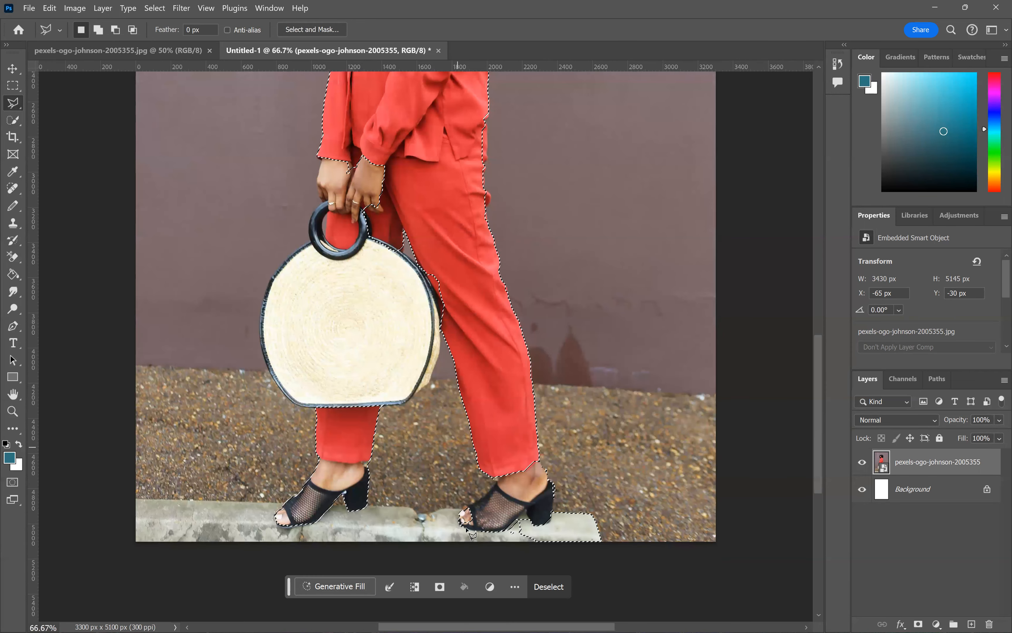
pyautogui.scroll(-5, 482, 377)
pyautogui.scroll(-1, 555, 461)
pyautogui.keyDown('alt'); pyautogui.click(483, 457); pyautogui.keyUp('alt')
pyautogui.click(436, 468)
pyautogui.click(431, 499)
pyautogui.click(622, 533)
pyautogui.click(640, 472)
pyautogui.click(560, 430)
pyautogui.click(542, 431)
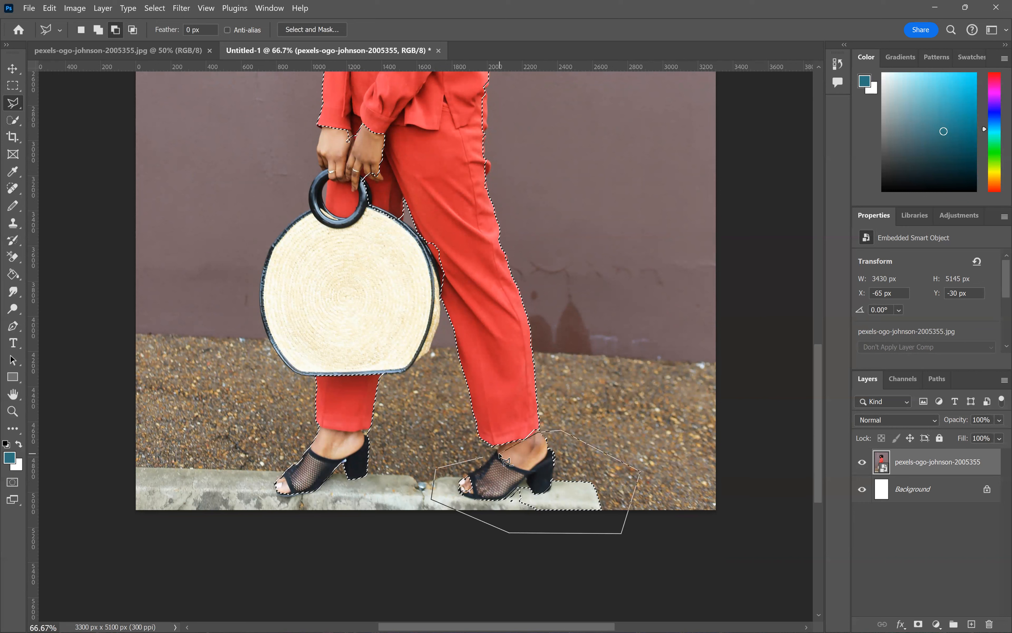
pyautogui.press('Return')
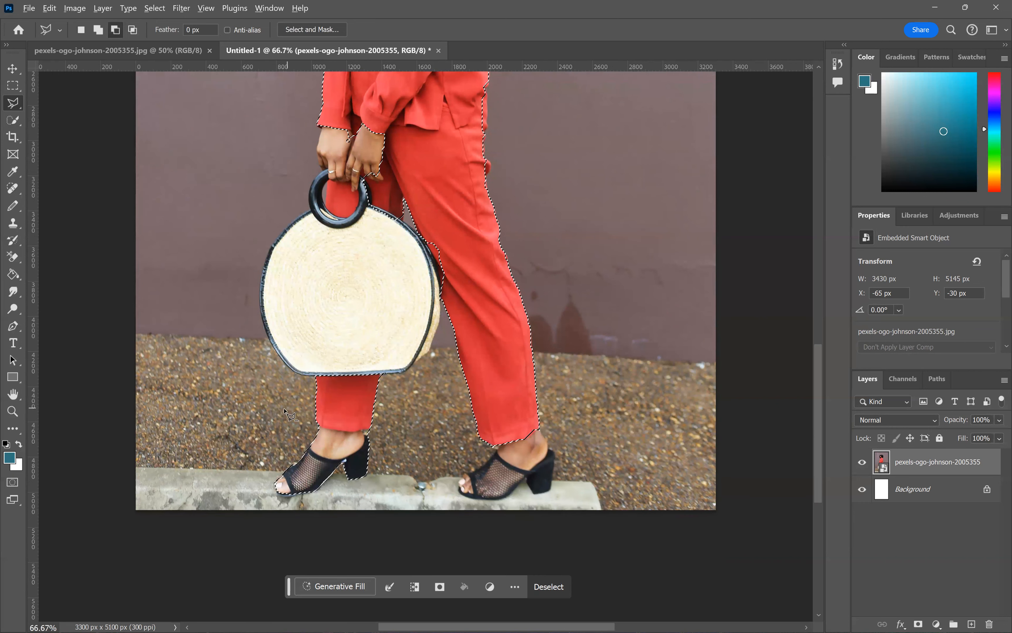
# - Subtract the front shoe and ankle from the selection with a Polygonal Lasso outline along the front trouser hem
pyautogui.click(284, 409)
pyautogui.click(321, 428)
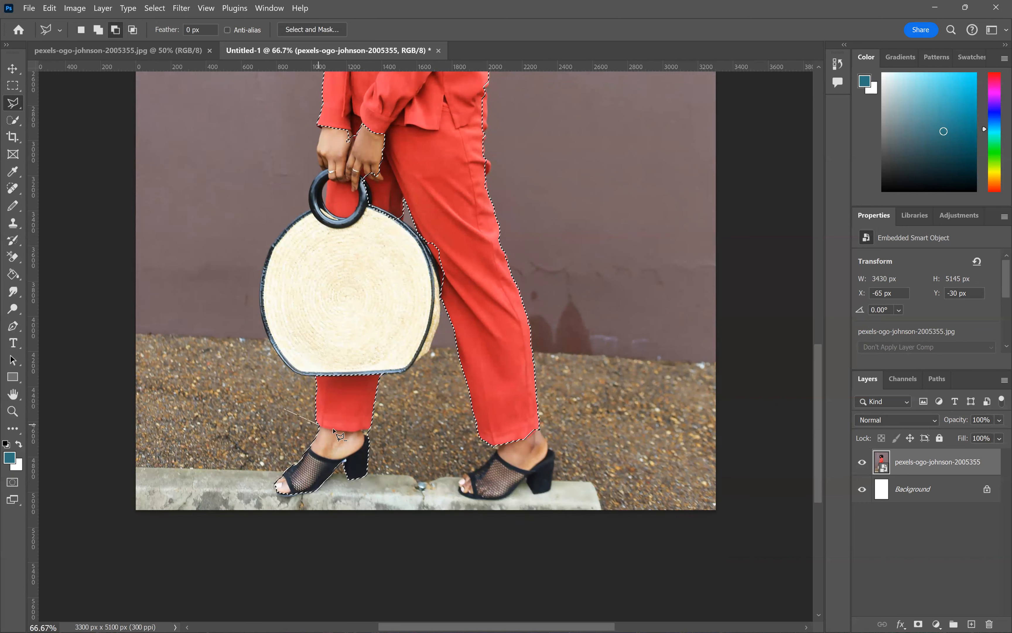
pyautogui.click(376, 427)
pyautogui.click(397, 451)
pyautogui.click(369, 496)
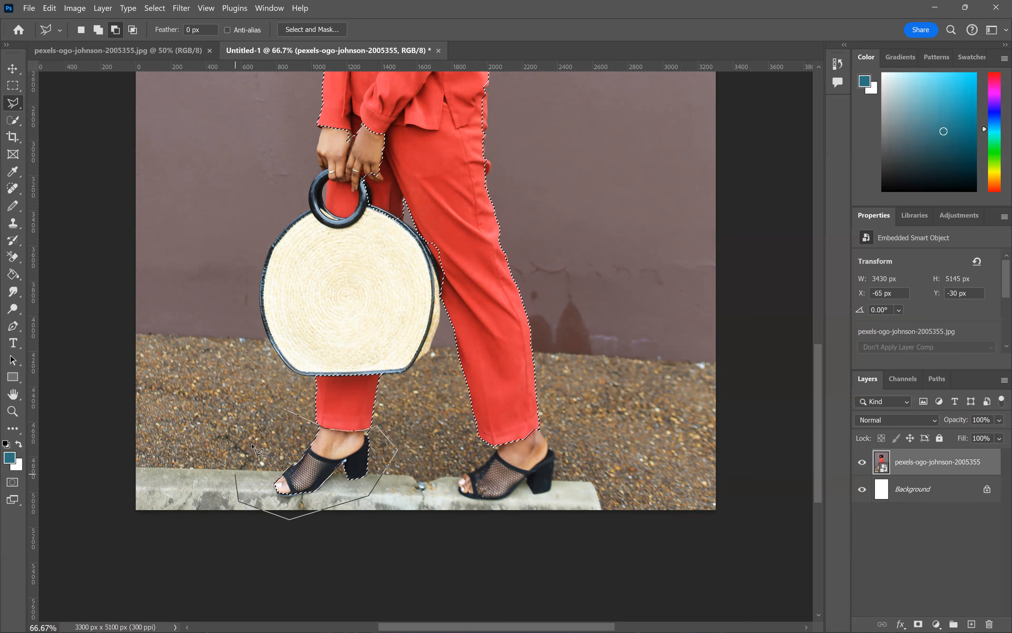
pyautogui.click(285, 409)
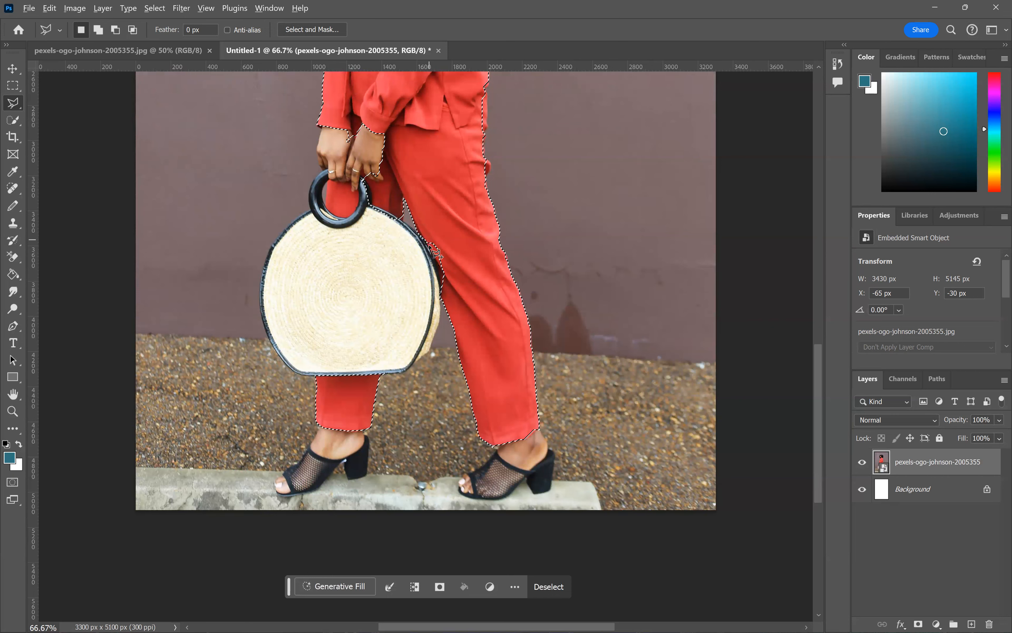
# - Add the missed strip of trouser fabric along the handbag's edge on the rear leg to the selection
pyautogui.keyDown('shift'); pyautogui.click(434, 250); pyautogui.keyUp('shift')
pyautogui.click(438, 270)
pyautogui.click(439, 286)
pyautogui.click(440, 297)
pyautogui.click(452, 305)
pyautogui.click(473, 293)
pyautogui.click(462, 233)
pyautogui.click(434, 212)
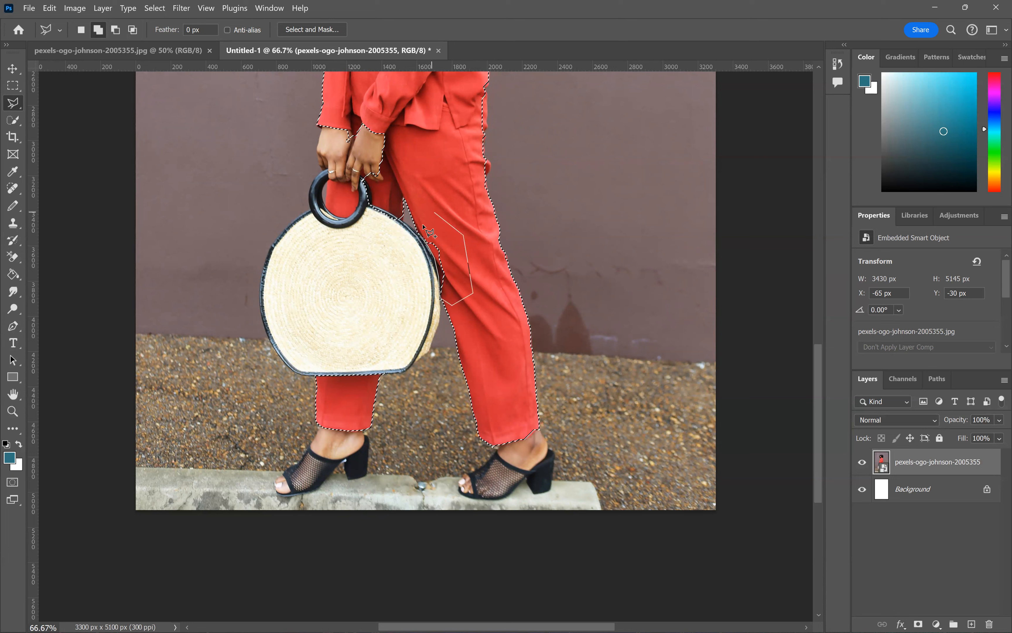
pyautogui.click(414, 217)
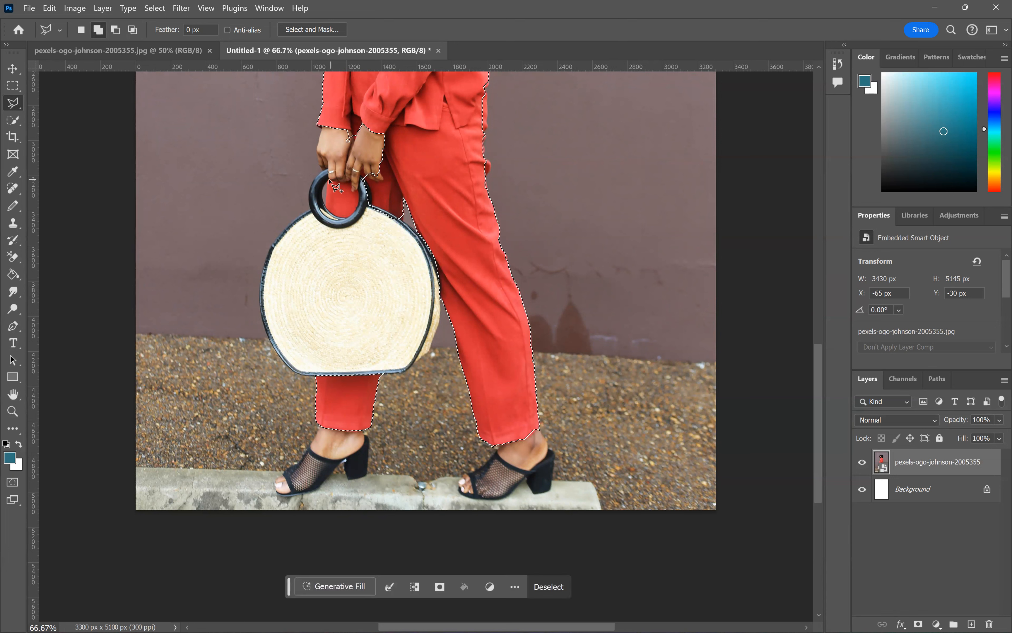
# - Add the red trouser fabric visible inside the handbag's ring handle to the selection with a Polygonal Lasso outline around the fingertips
pyautogui.click(328, 182)
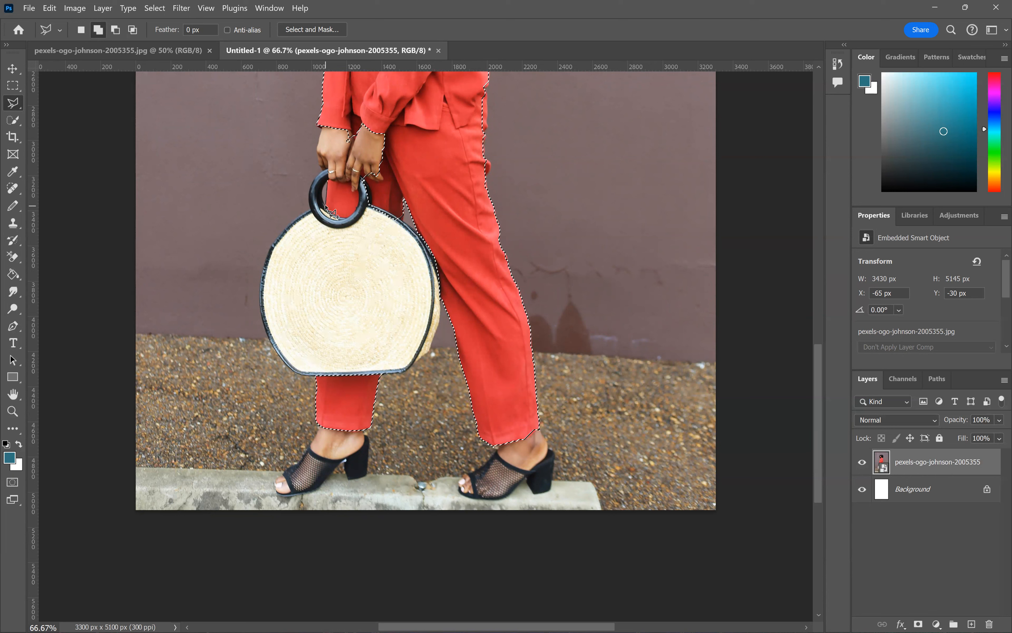
pyautogui.click(347, 216)
pyautogui.click(359, 202)
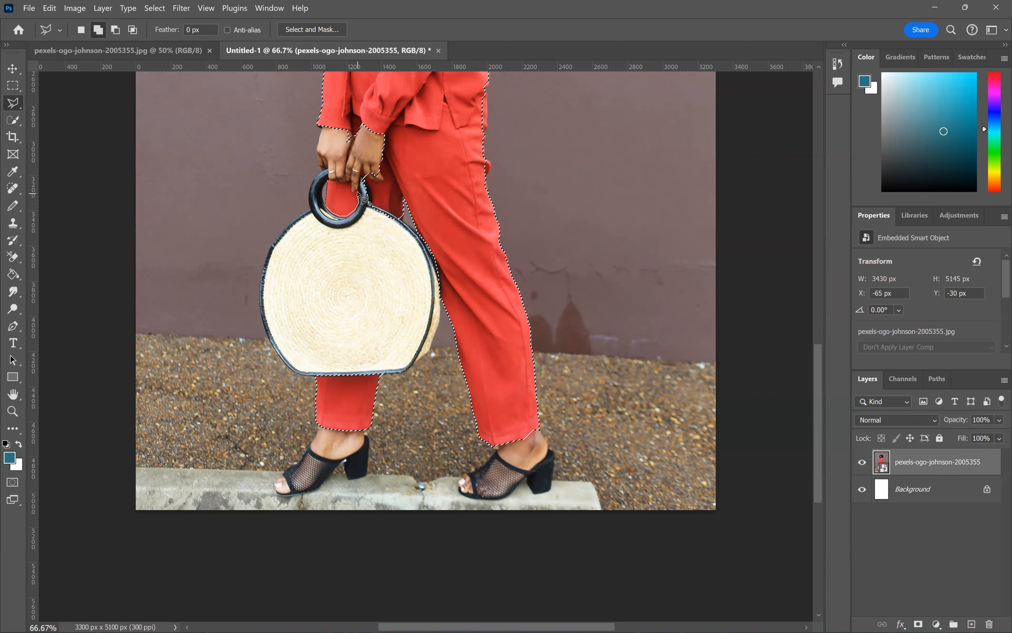
pyautogui.keyDown('ctrl'); pyautogui.click(355, 188); pyautogui.keyUp('ctrl')
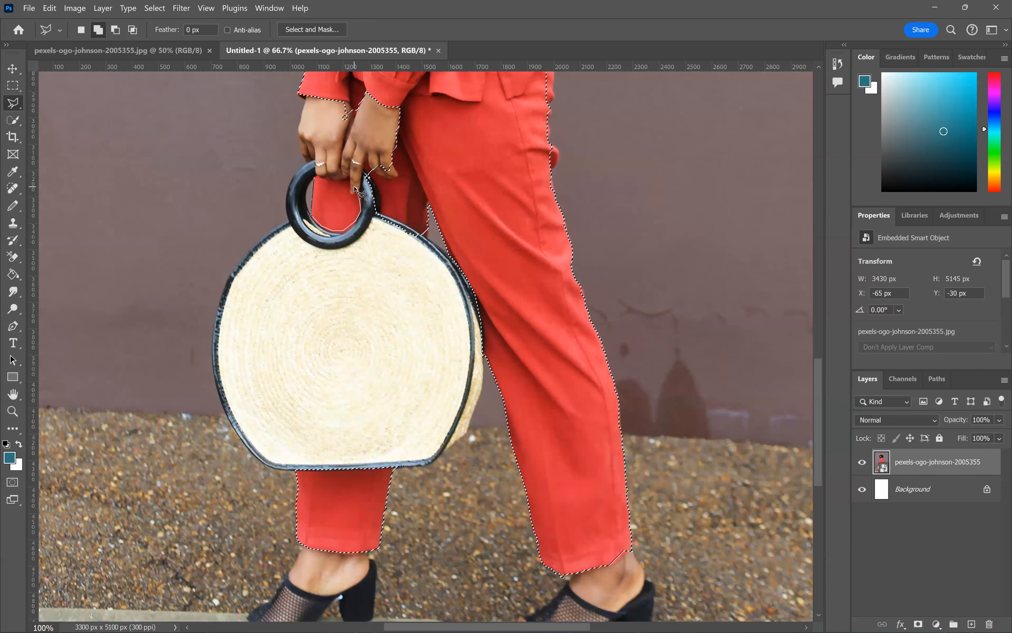
pyautogui.scroll(2, 355, 188)
pyautogui.press('BackSpace')
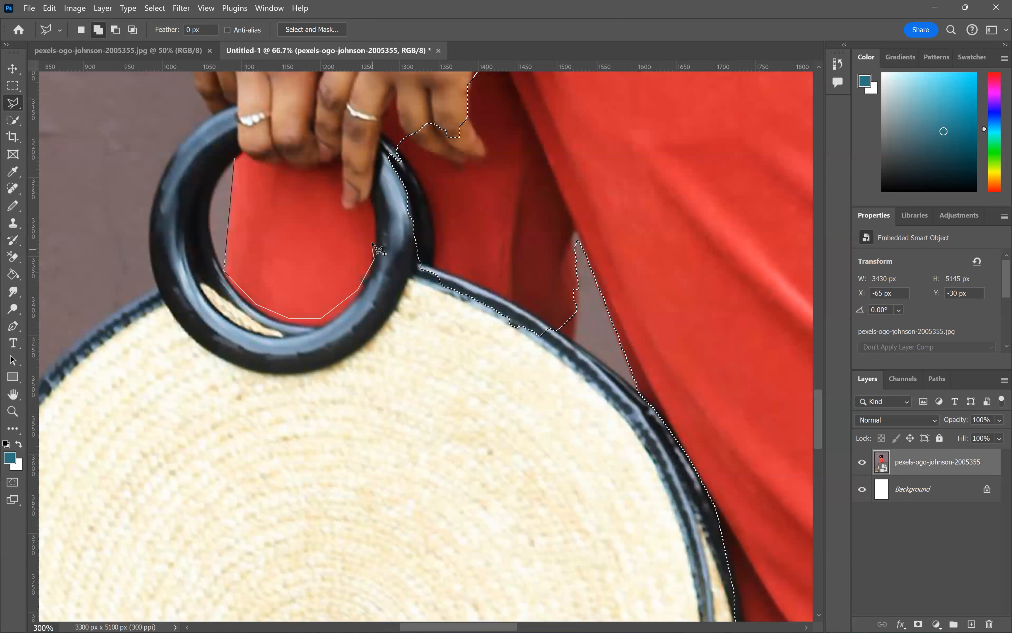
pyautogui.click(375, 215)
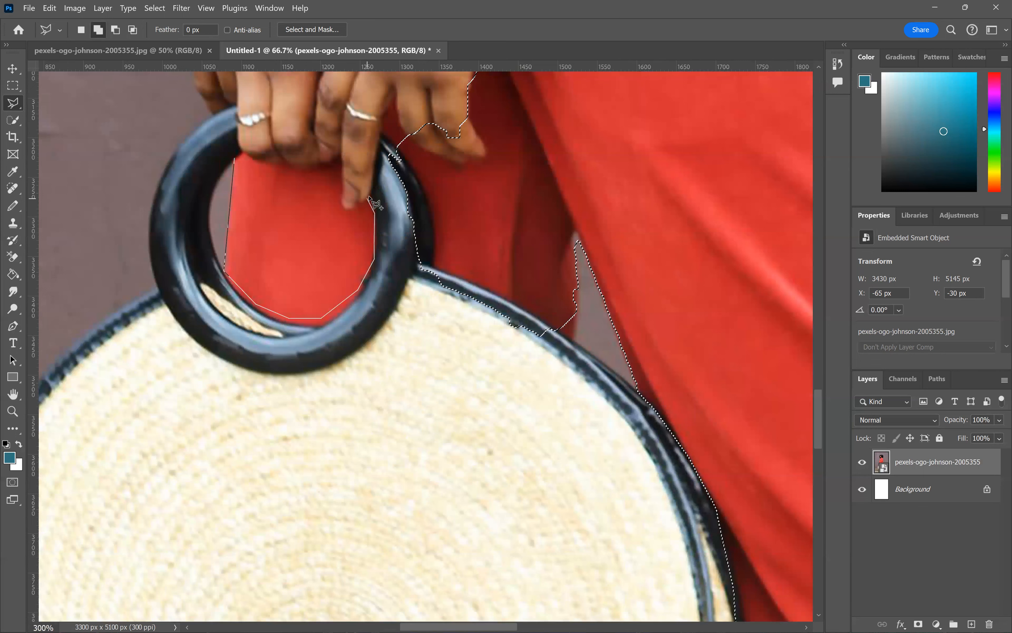
pyautogui.click(358, 207)
pyautogui.click(349, 211)
pyautogui.click(341, 207)
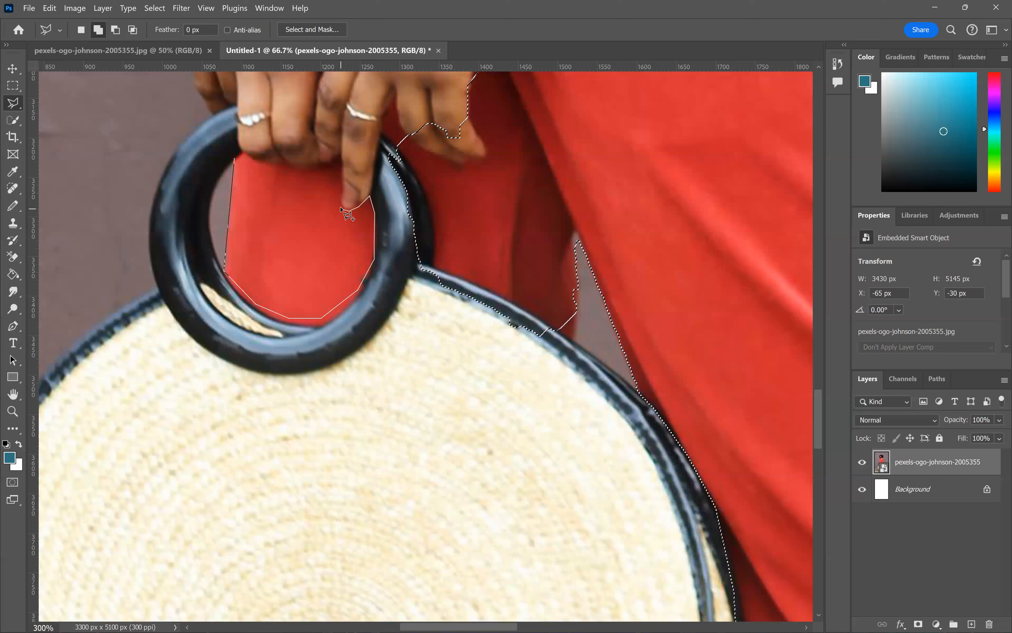
pyautogui.click(340, 195)
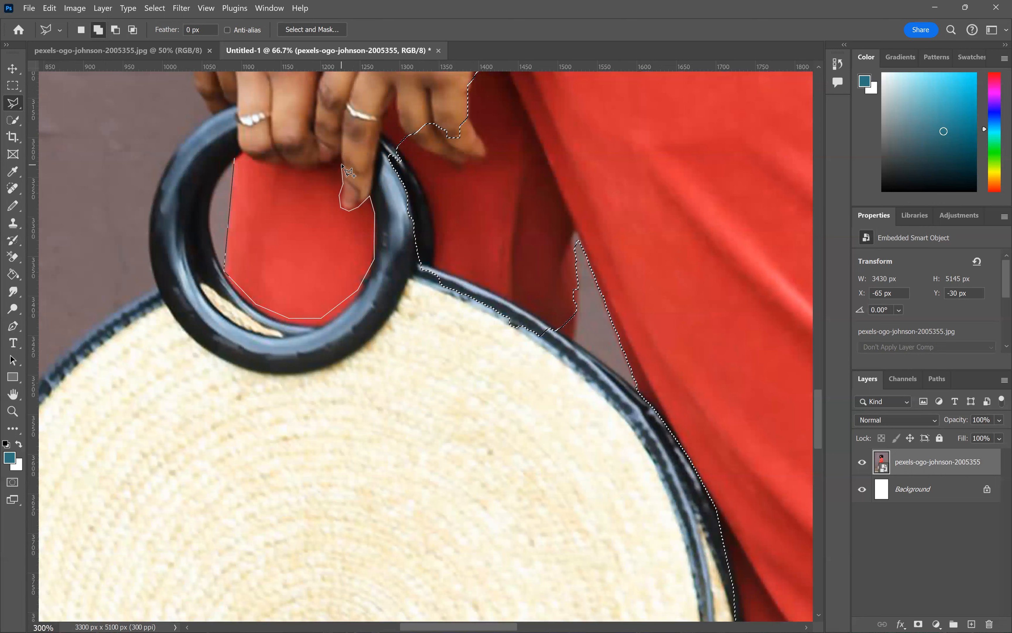
pyautogui.click(341, 152)
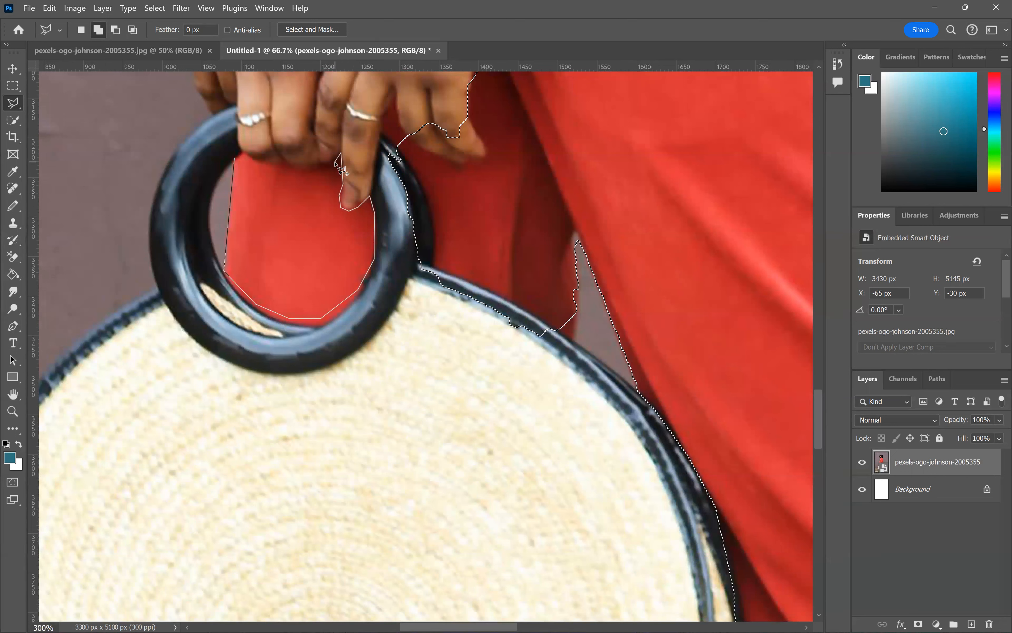
pyautogui.click(336, 159)
pyautogui.click(296, 166)
pyautogui.click(284, 159)
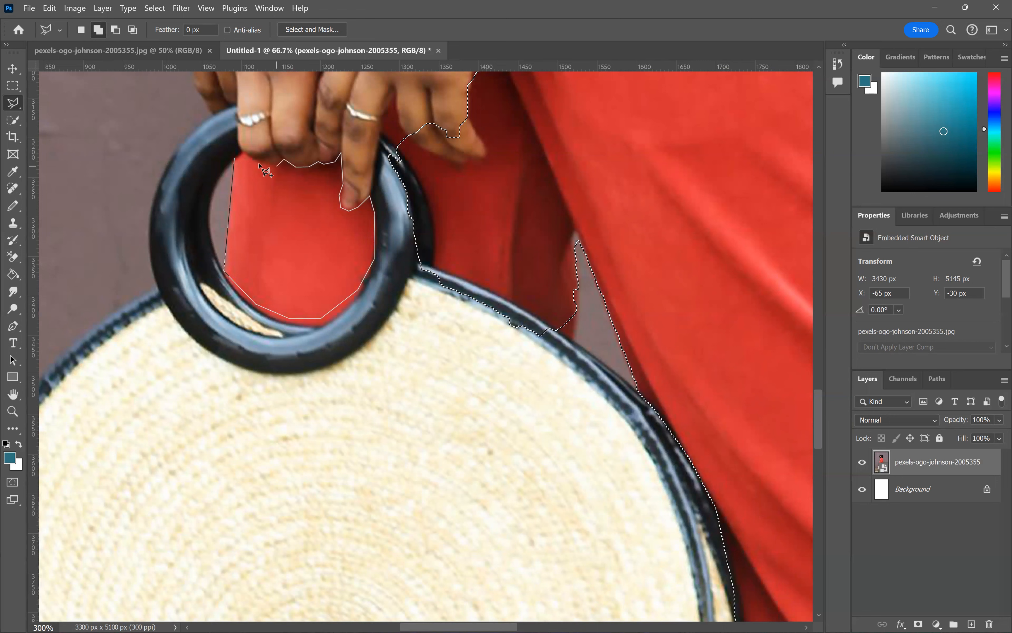
pyautogui.click(235, 162)
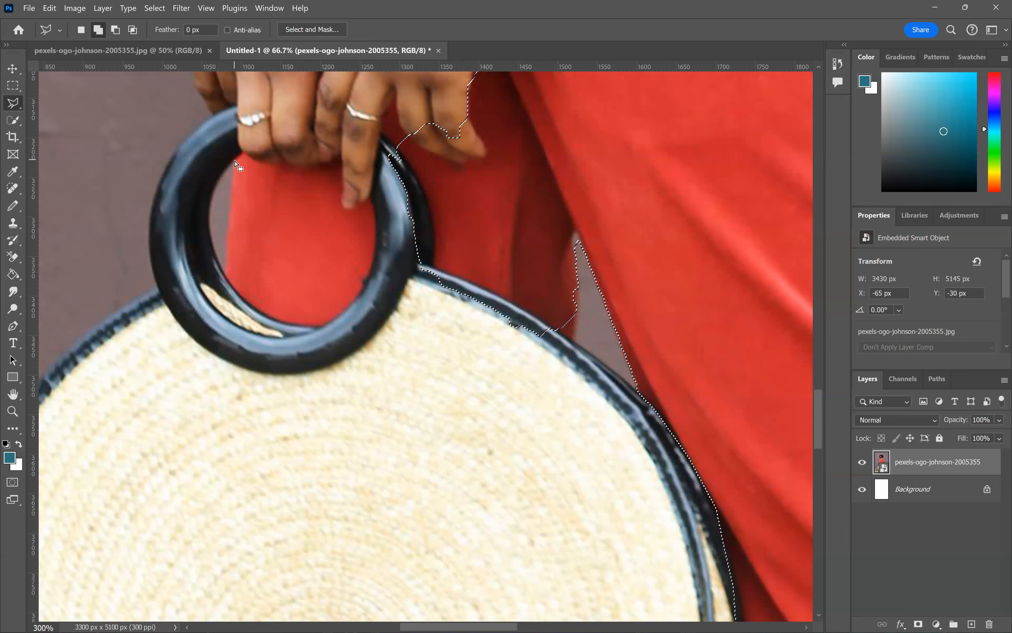
# - Add the missed strip of fabric along the lower inner edge of the ring handle to the selection
pyautogui.click(224, 271)
pyautogui.click(235, 288)
pyautogui.click(249, 302)
pyautogui.click(268, 315)
pyautogui.click(288, 321)
pyautogui.click(310, 324)
pyautogui.click(332, 320)
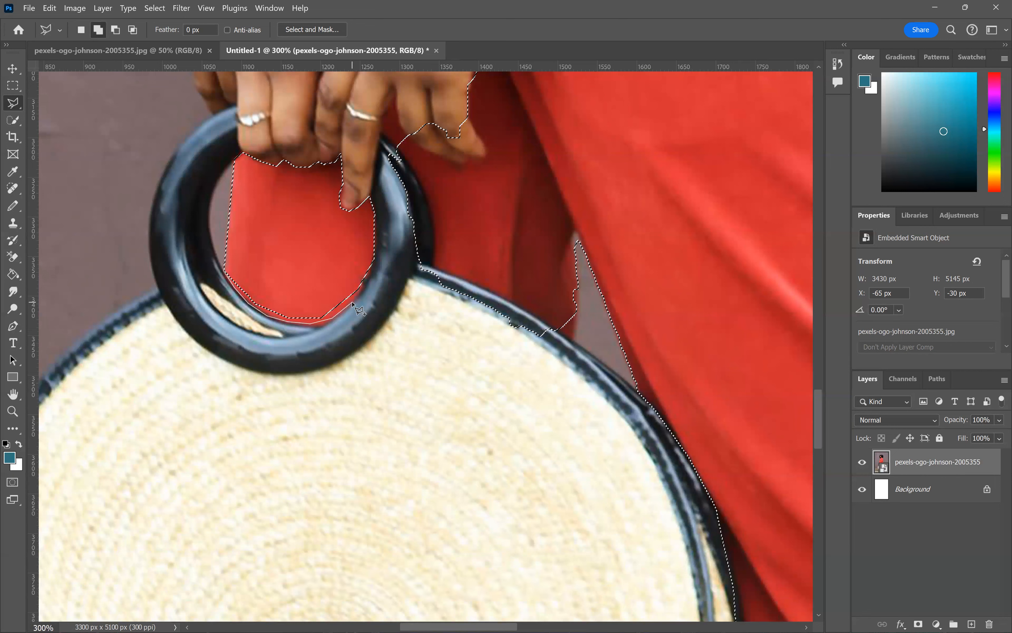
pyautogui.click(375, 258)
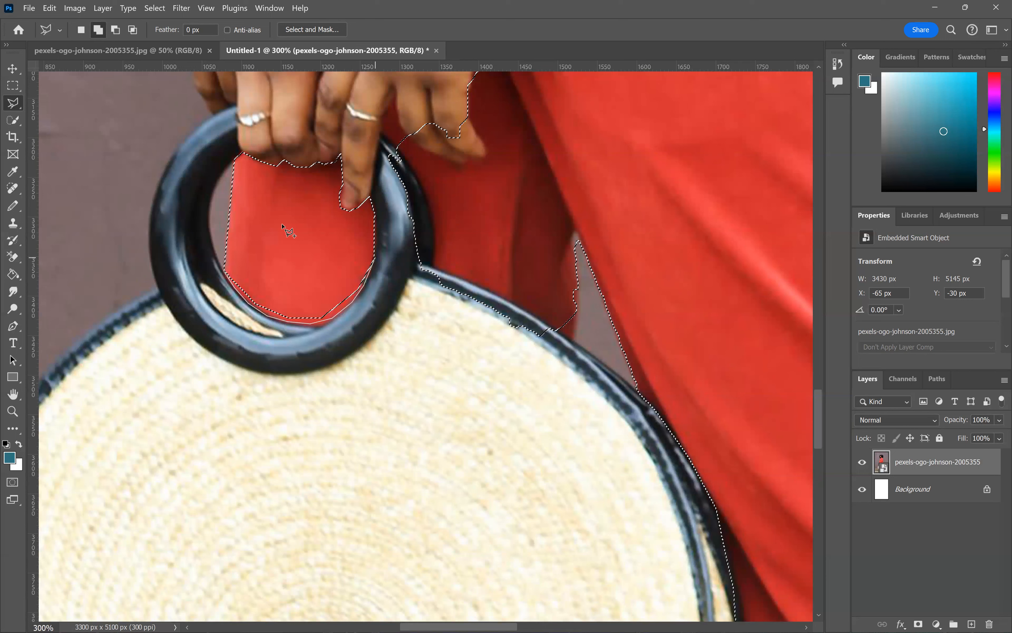
pyautogui.click(236, 266)
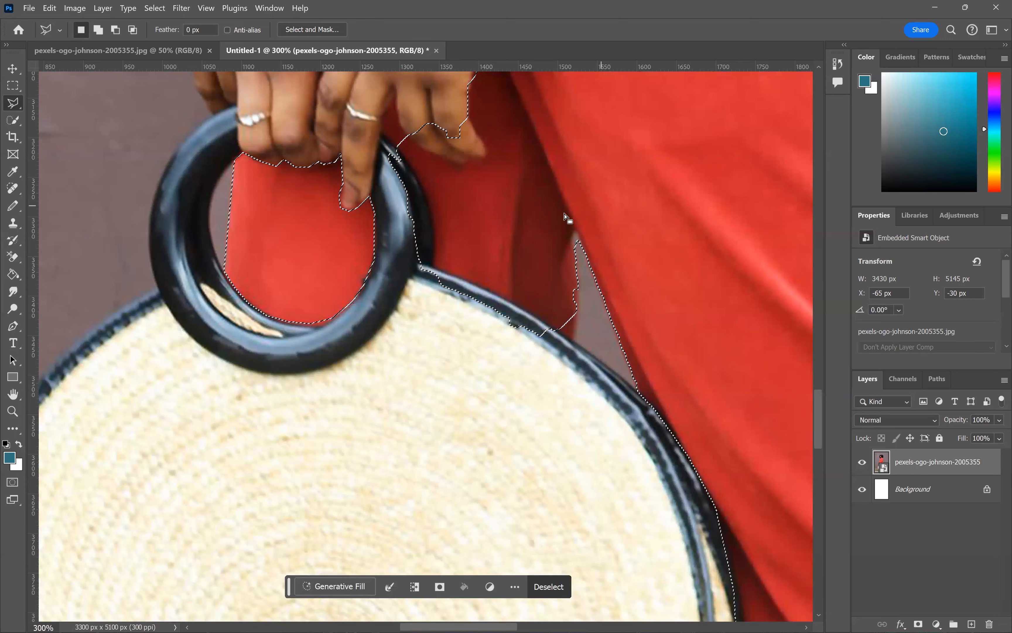
# - Subtract the ring handle's outer edge and the adjoining dark rim of the handbag from the selection with a Polygonal Lasso outline
pyautogui.press('alt')
pyautogui.click(393, 143)
pyautogui.click(411, 163)
pyautogui.click(424, 191)
pyautogui.click(433, 219)
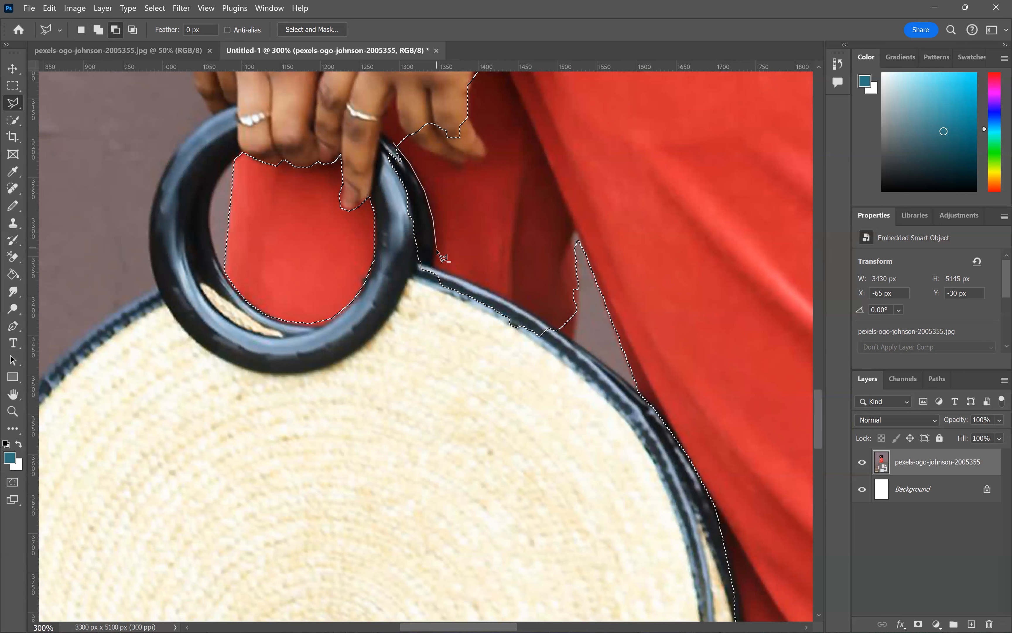
pyautogui.click(434, 265)
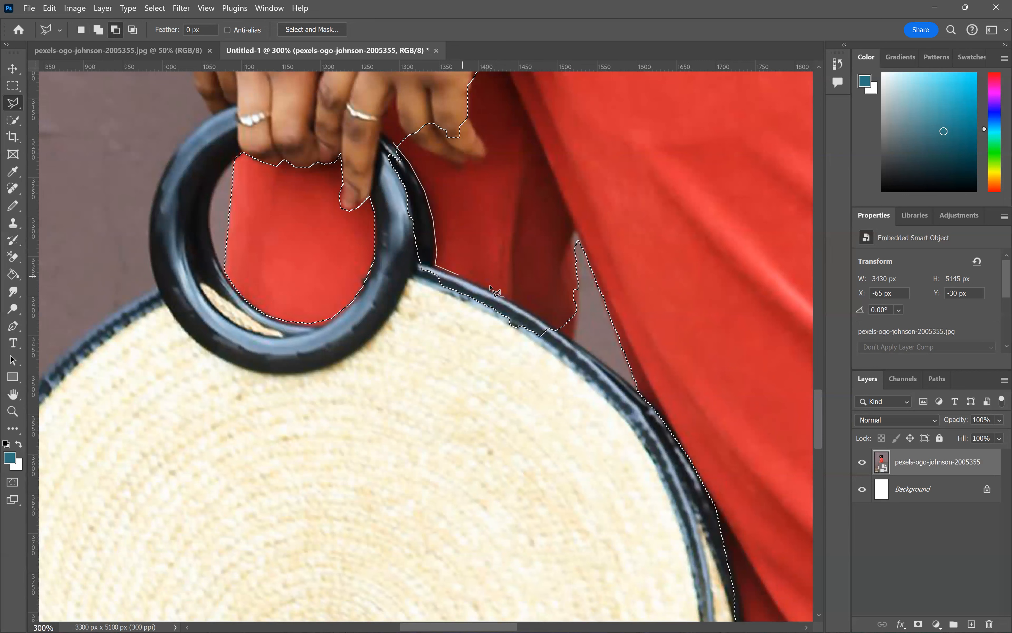
pyautogui.click(503, 295)
pyautogui.click(571, 343)
pyautogui.click(565, 370)
pyautogui.click(405, 373)
pyautogui.click(384, 283)
pyautogui.click(401, 219)
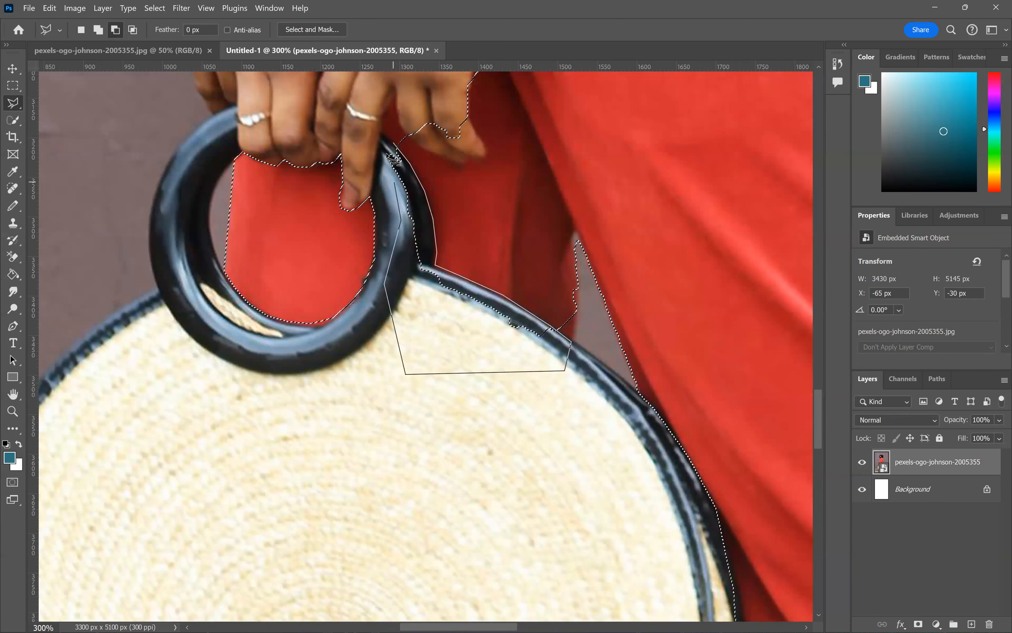
pyautogui.click(395, 147)
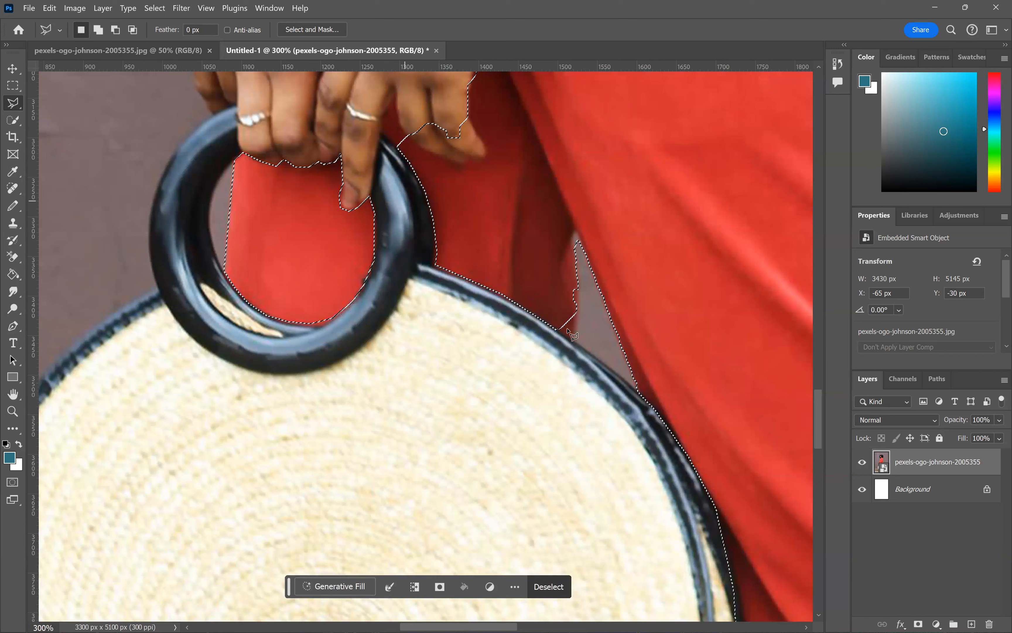
# - Add the missed corner of rear trouser fabric between the handbag's rim and the gap in the legs to the selection
pyautogui.keyDown('shift'); pyautogui.click(556, 329); pyautogui.keyUp('shift')
pyautogui.click(576, 342)
pyautogui.click(578, 286)
pyautogui.click(552, 276)
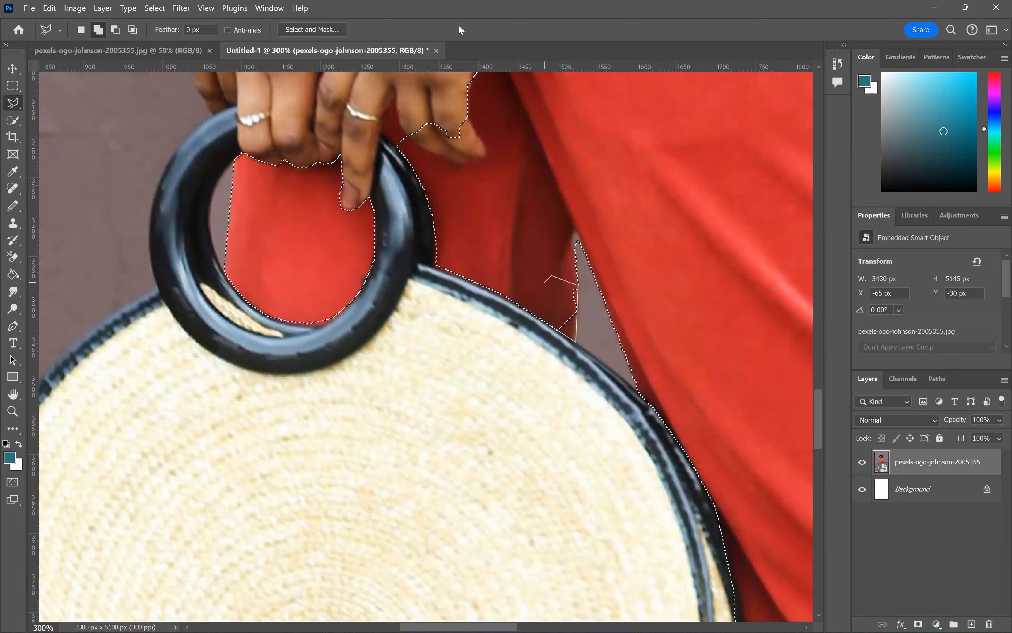
pyautogui.press('Return')
# - Subtract the fingers of the front hand beside the ring handle from the selection with a Polygonal Lasso outline
pyautogui.keyDown('alt'); pyautogui.click(409, 136); pyautogui.keyUp('alt')
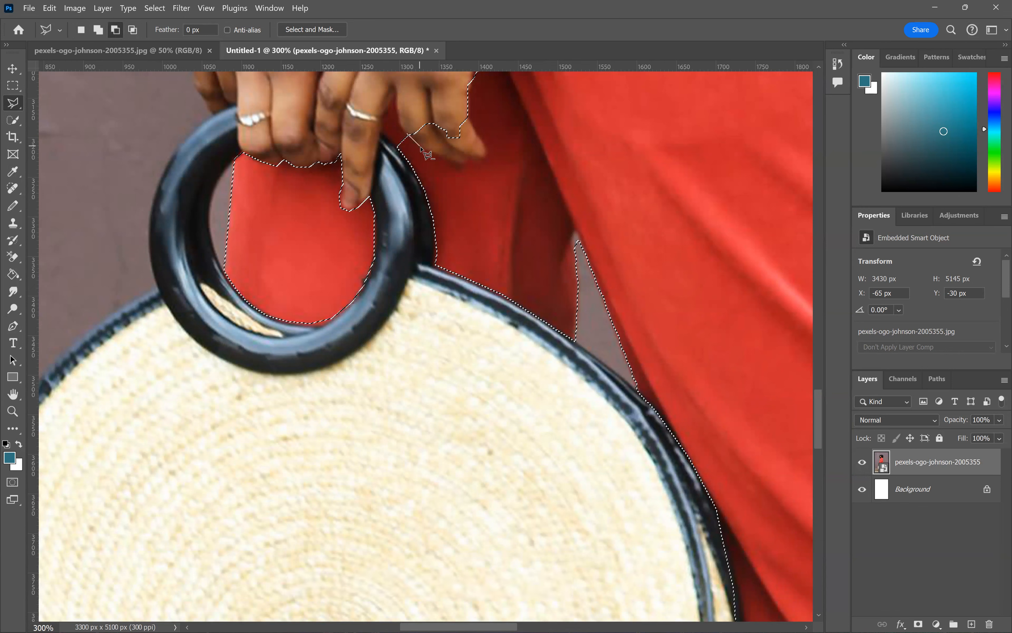
pyautogui.click(464, 161)
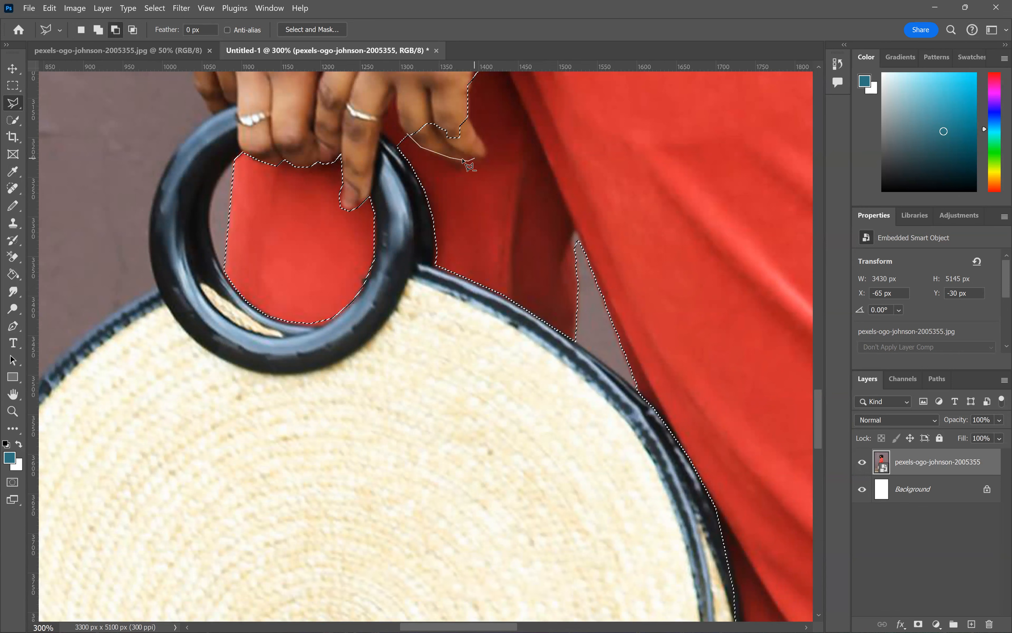
pyautogui.click(468, 158)
pyautogui.click(484, 156)
pyautogui.click(485, 152)
pyautogui.click(480, 136)
pyautogui.click(468, 116)
pyautogui.click(434, 111)
pyautogui.click(408, 136)
pyautogui.click(386, 135)
pyautogui.click(382, 117)
pyautogui.click(393, 87)
pyautogui.click(397, 114)
pyautogui.click(405, 134)
pyautogui.click(398, 147)
# - Add the small wedge of red fabric between the two wrists, just below the sleeve cuffs, to the selection
pyautogui.scroll(6, 405, 167)
pyautogui.keyDown('shift'); pyautogui.click(349, 203); pyautogui.keyUp('shift')
pyautogui.click(357, 240)
pyautogui.click(385, 176)
pyautogui.click(350, 204)
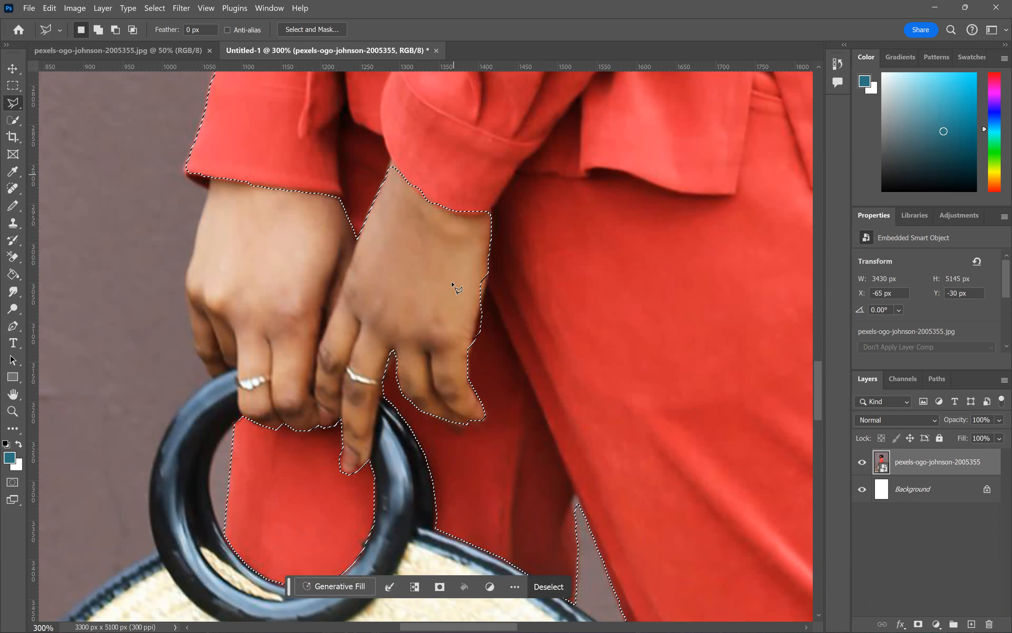
pyautogui.hotkey('ctrl', '-')
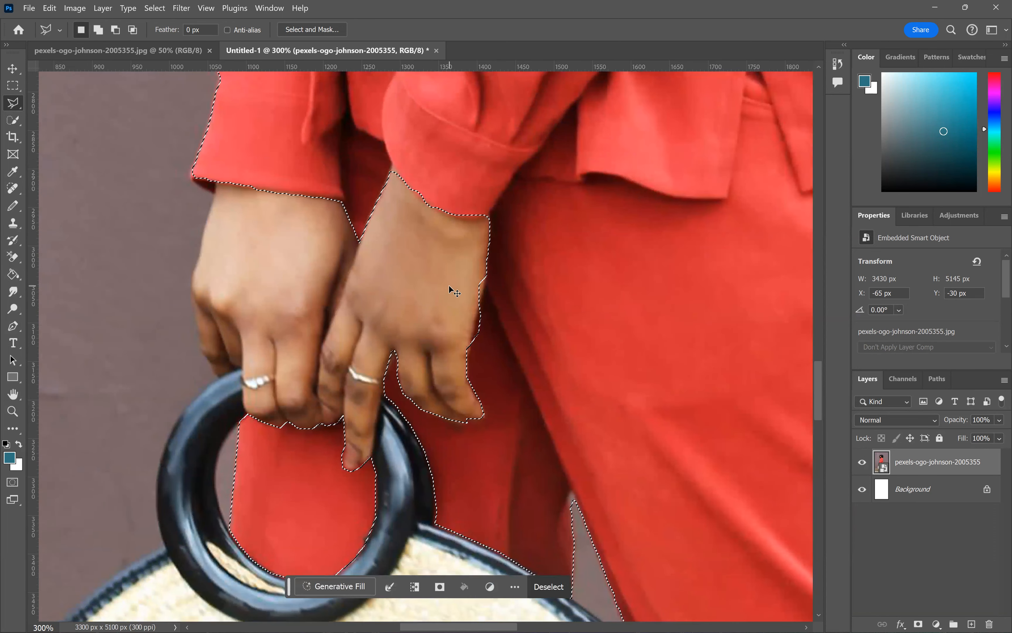
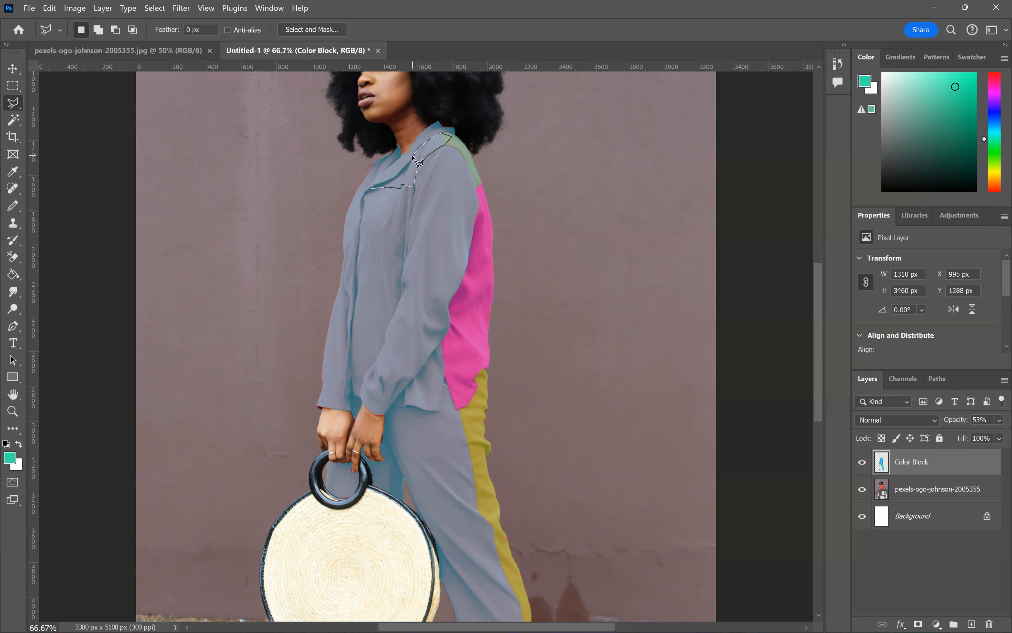
# - Close the outline around the shirt's front shoulder panel below the collar and fill it with blue on the Color Block layer
pyautogui.click(372, 187)
pyautogui.click(7, 277)
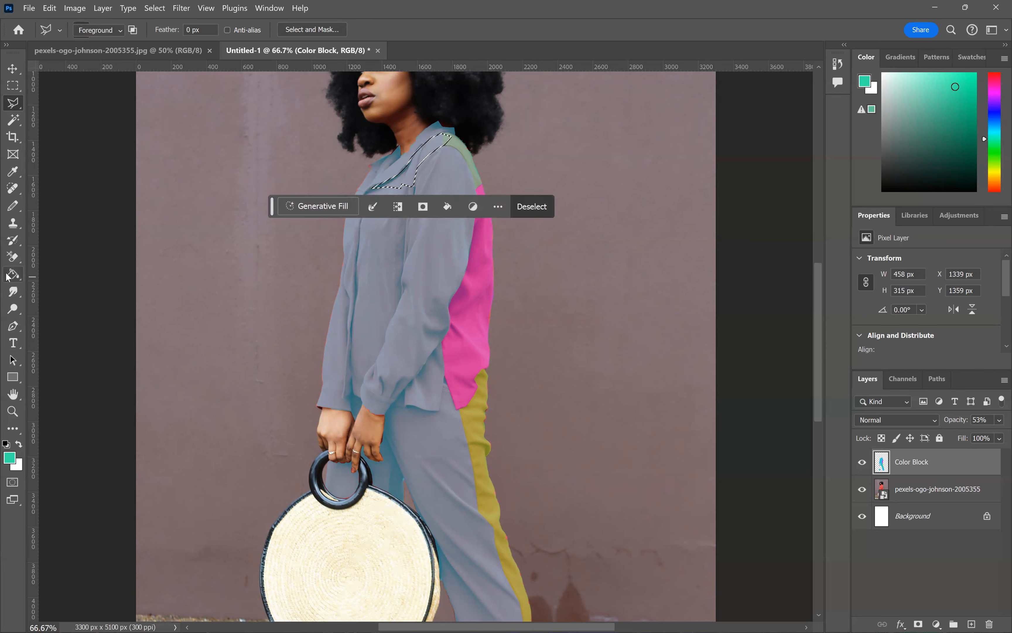
pyautogui.click(996, 114)
pyautogui.click(414, 163)
# - Outline the inside of the shirt's collar at the neck, fill it with orange, and deselect
pyautogui.press('l')
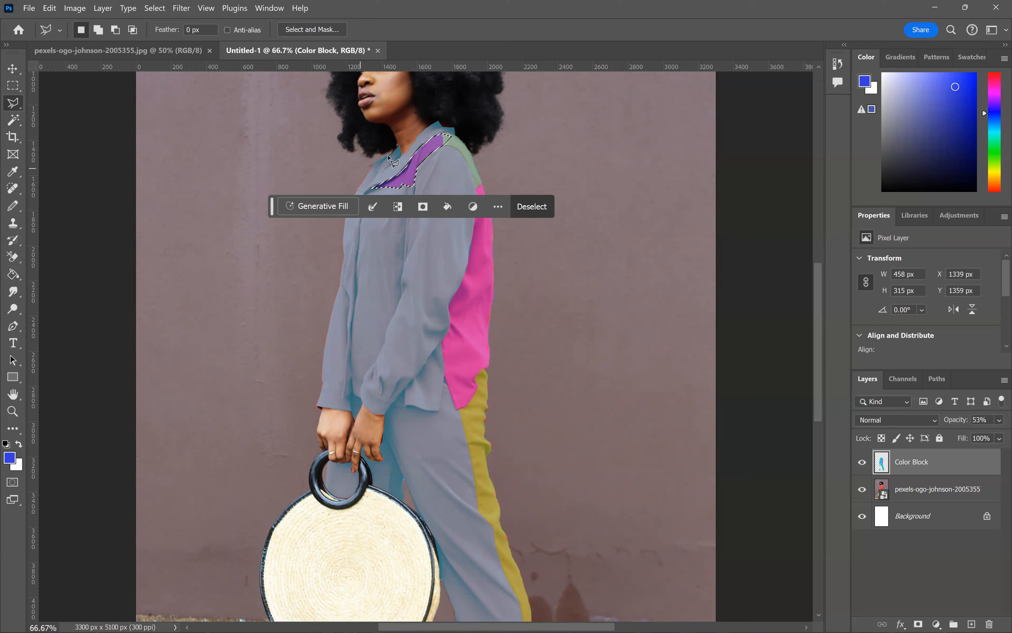
pyautogui.click(384, 139)
pyautogui.click(403, 136)
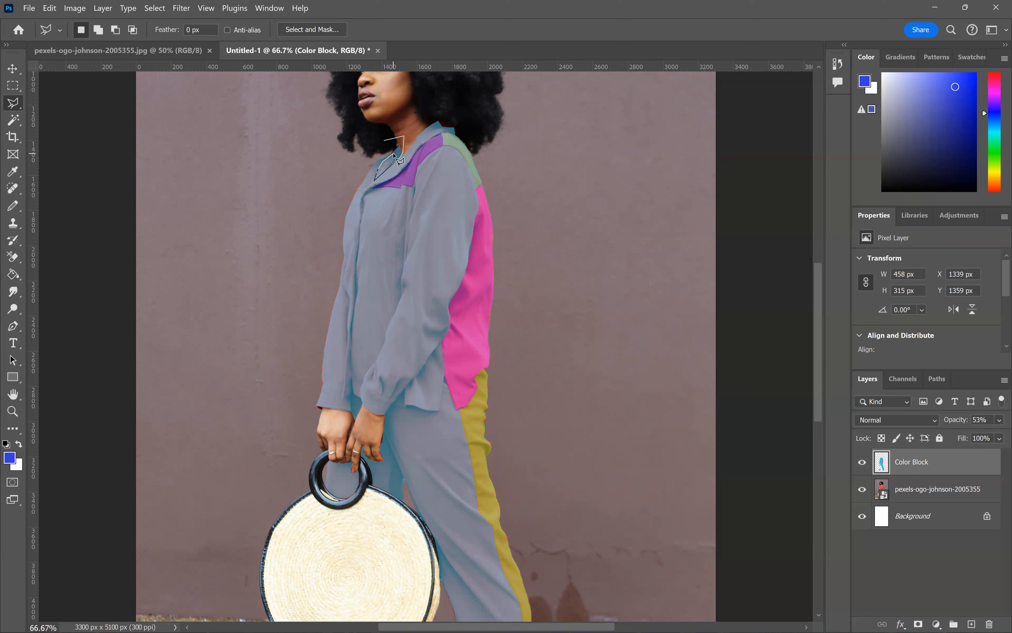
pyautogui.click(382, 143)
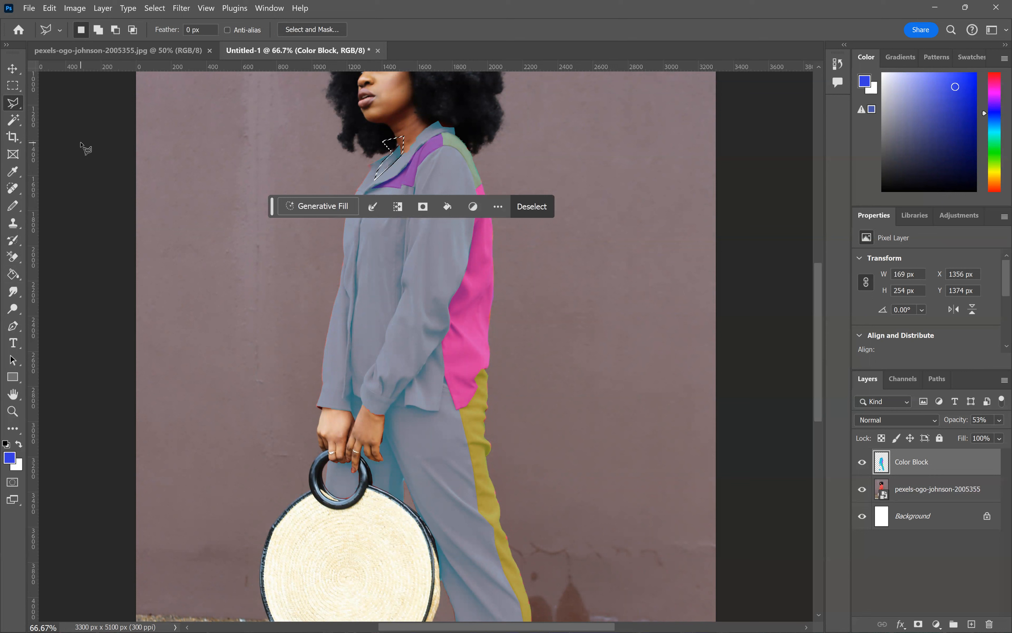
pyautogui.click(12, 274)
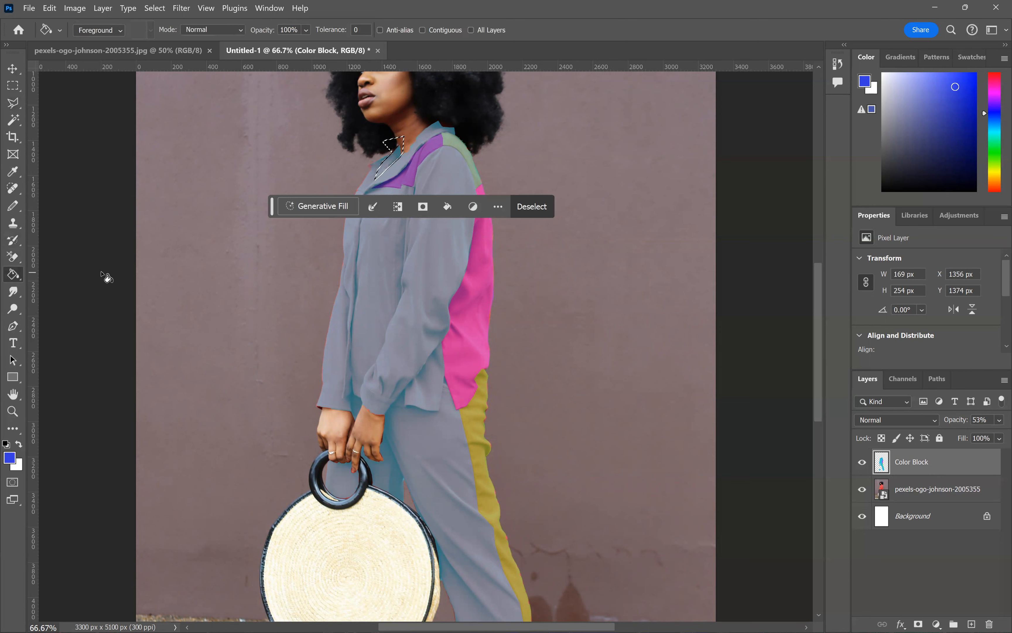
pyautogui.click(995, 140)
pyautogui.moveTo(995, 141); pyautogui.dragTo(995, 188)
pyautogui.click(389, 165)
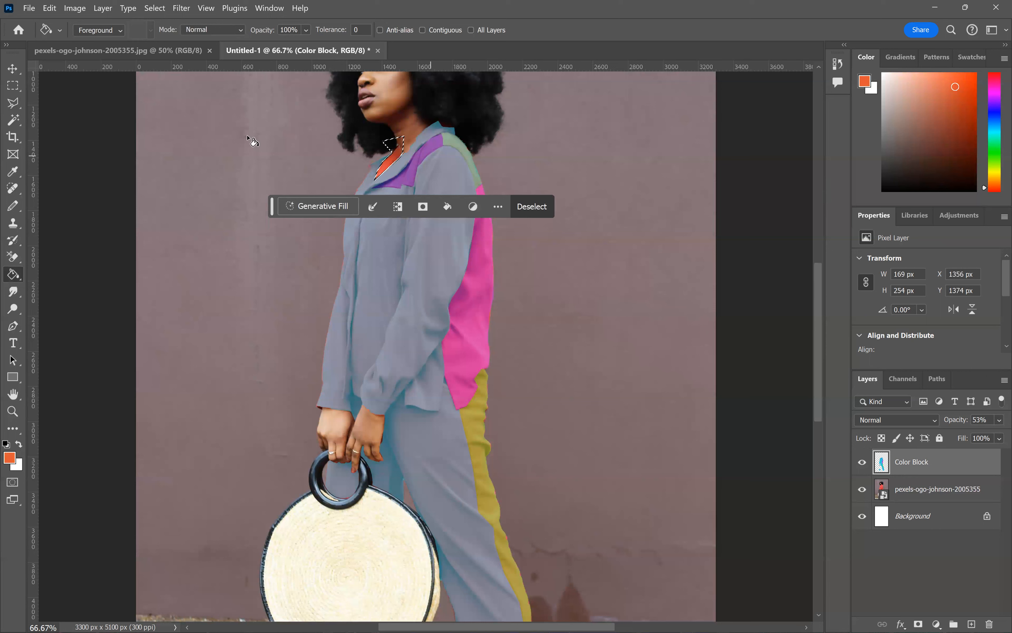
pyautogui.hotkey('ctrl', 'd')
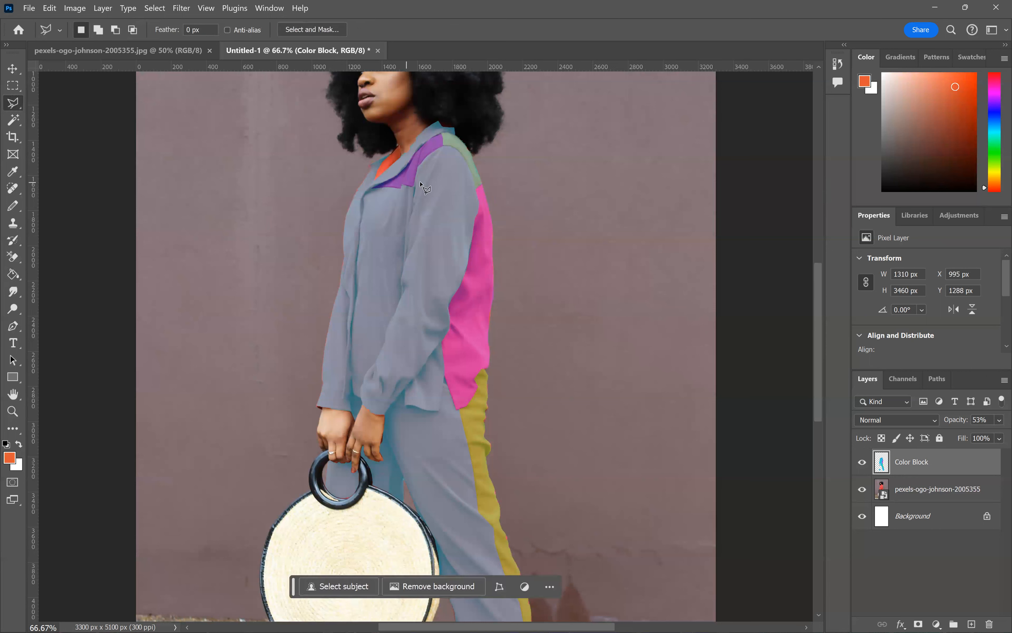
# - Select the far front panel of the shirt with a Polygonal Lasso outline from the collar down the button placket to the hem
pyautogui.click(347, 155)
pyautogui.click(391, 148)
pyautogui.click(394, 159)
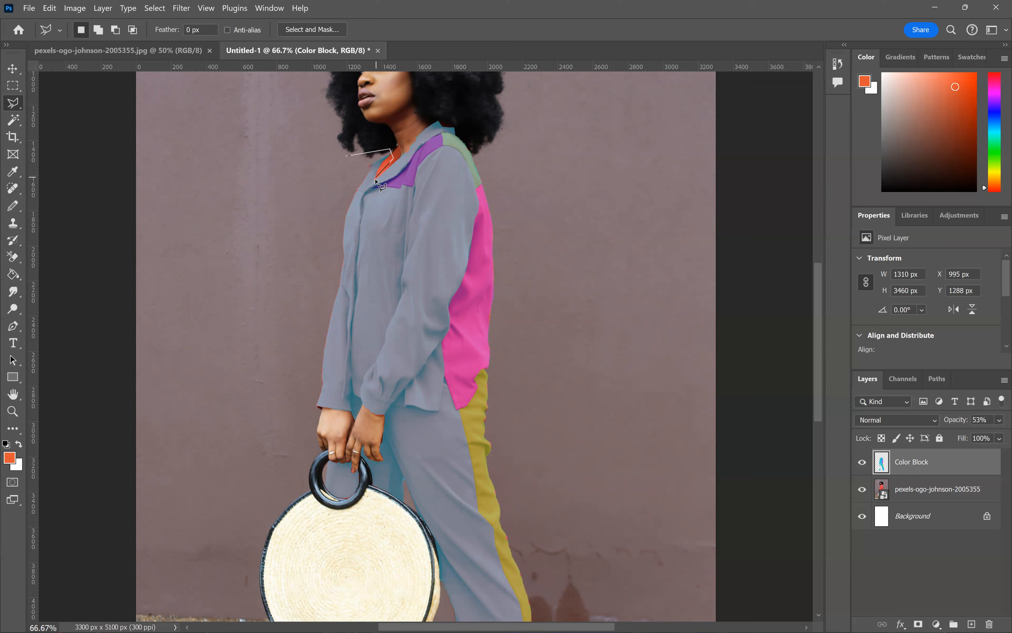
pyautogui.click(375, 180)
pyautogui.click(360, 197)
pyautogui.press('BackSpace')
pyautogui.moveTo(365, 194)
pyautogui.mouseDown()
pyautogui.moveTo(352, 357)
pyautogui.moveTo(367, 312)
pyautogui.moveTo(346, 400)
pyautogui.mouseUp()
pyautogui.click(343, 397)
pyautogui.click(350, 310)
pyautogui.click(348, 296)
pyautogui.click(345, 288)
pyautogui.click(343, 270)
pyautogui.click(290, 164)
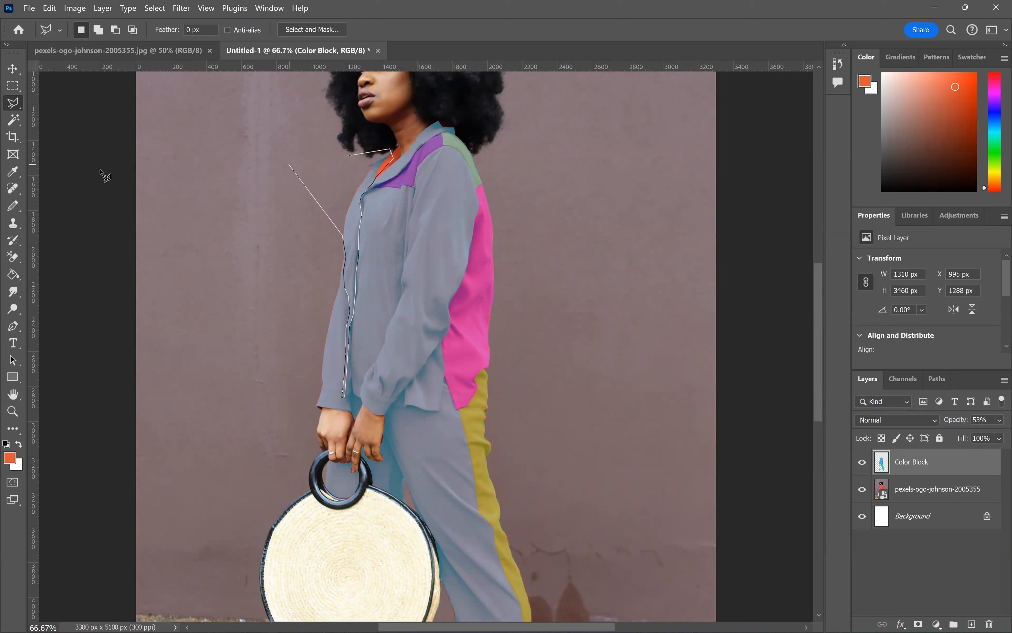
pyautogui.press('Return')
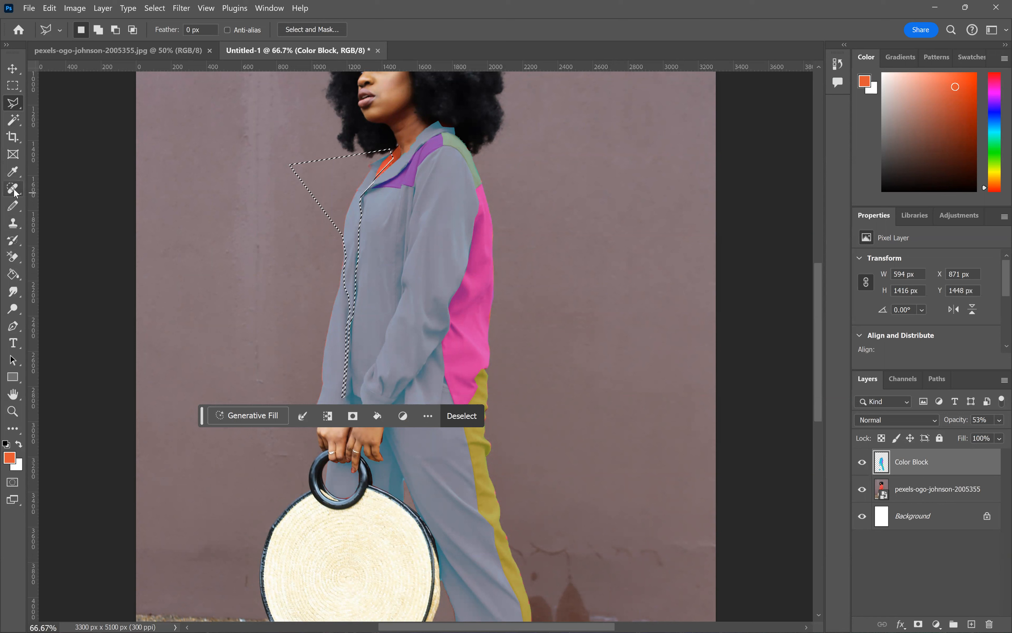
# - Fill the selected far front panel of the shirt with medium green on the Color Block layer and deselect
pyautogui.click(13, 274)
pyautogui.moveTo(995, 137); pyautogui.dragTo(996, 151)
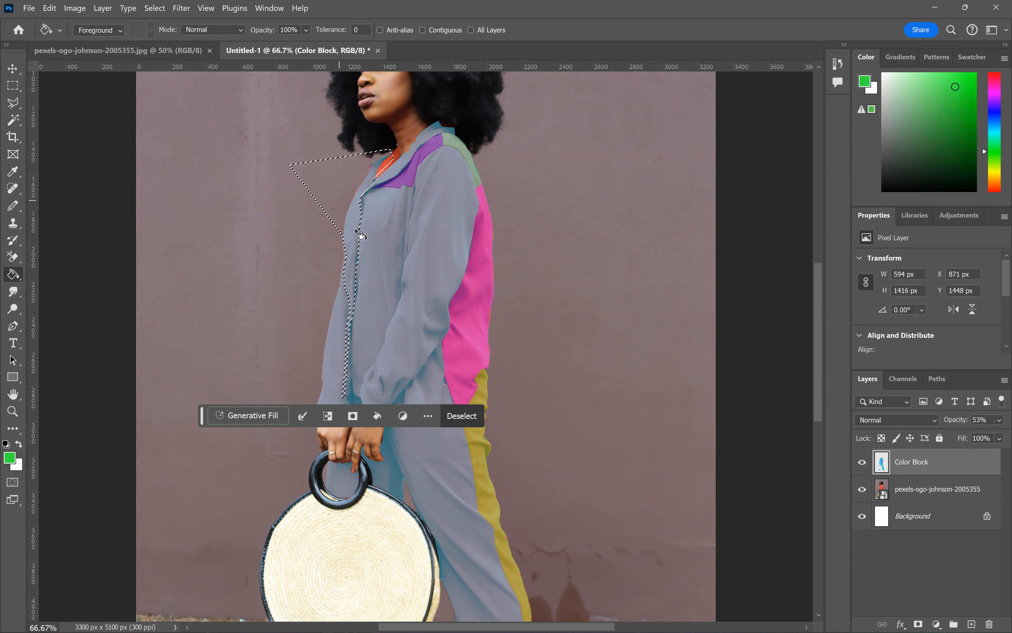
pyautogui.click(938, 122)
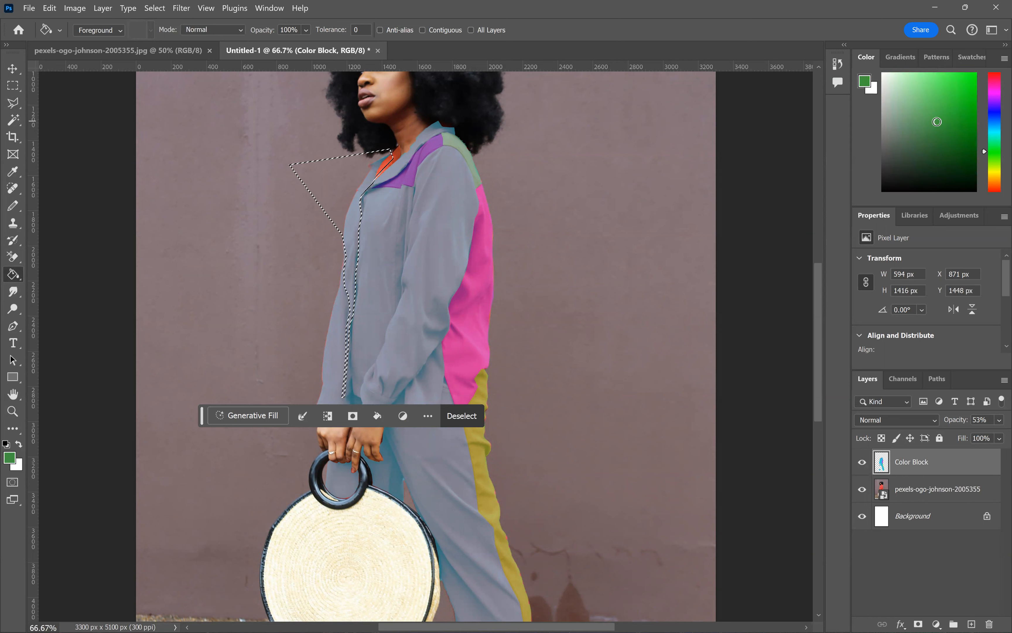
pyautogui.click(352, 218)
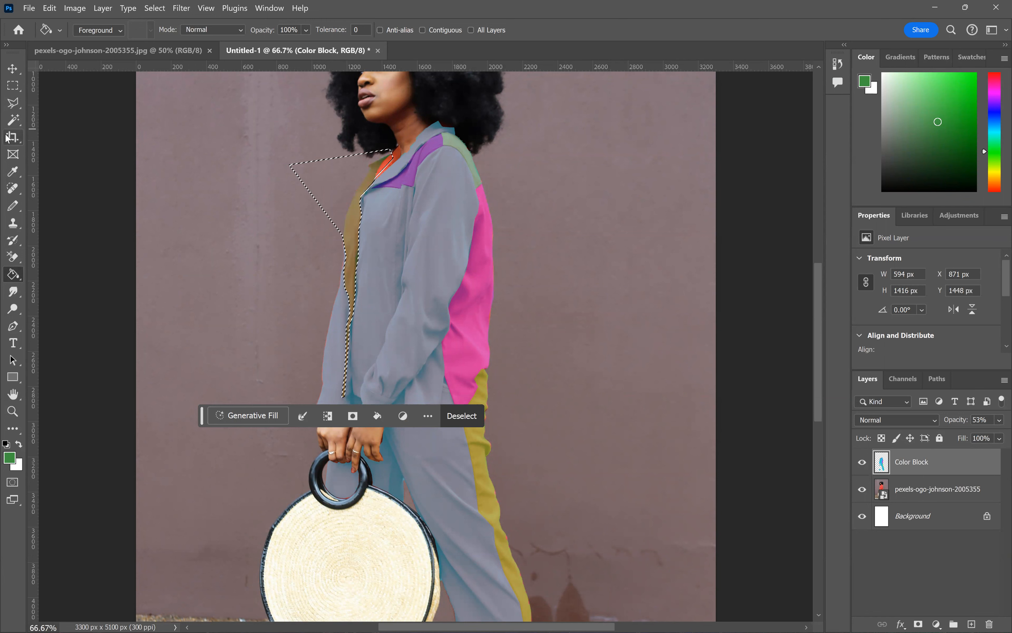
pyautogui.click(13, 103)
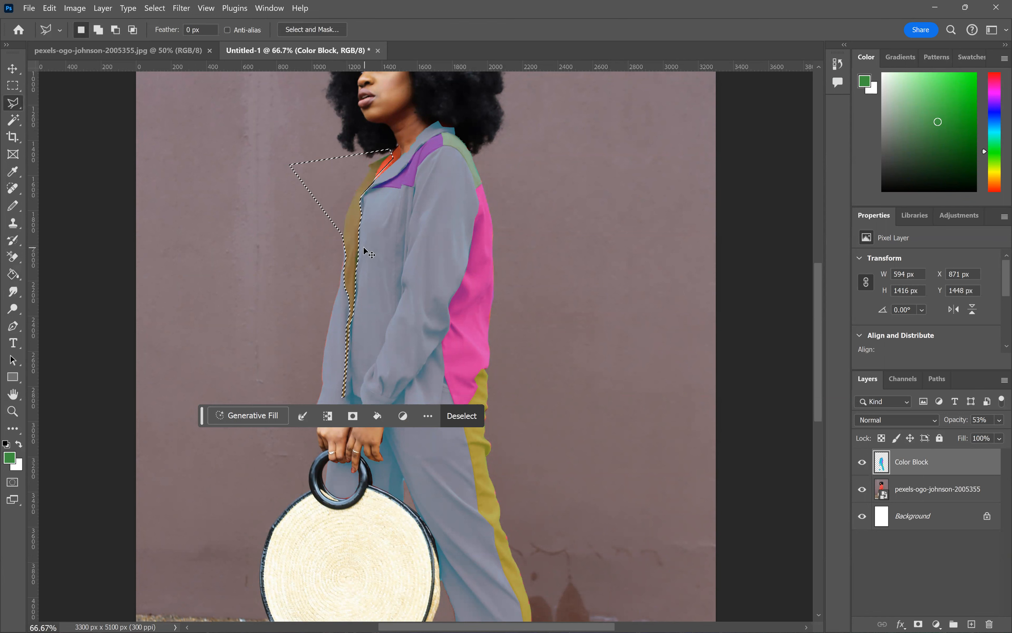
pyautogui.hotkey('ctrl', 'd')
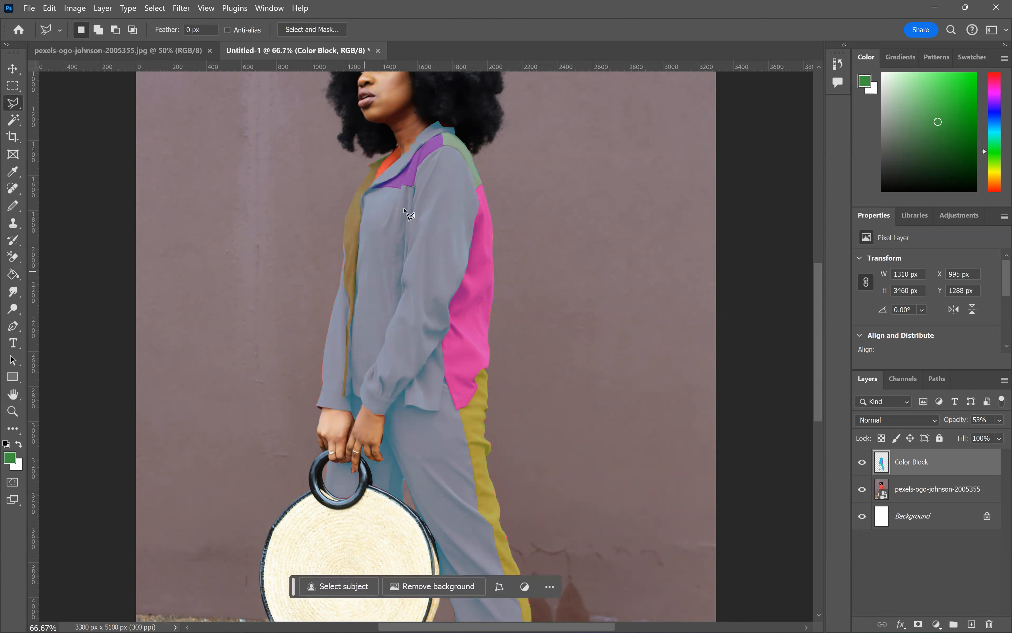
# - Outline the shirt's far sleeve with the Polygonal Lasso, from beside the far front panel down to the cuff
pyautogui.click(329, 227)
pyautogui.click(294, 347)
pyautogui.click(298, 395)
pyautogui.click(314, 413)
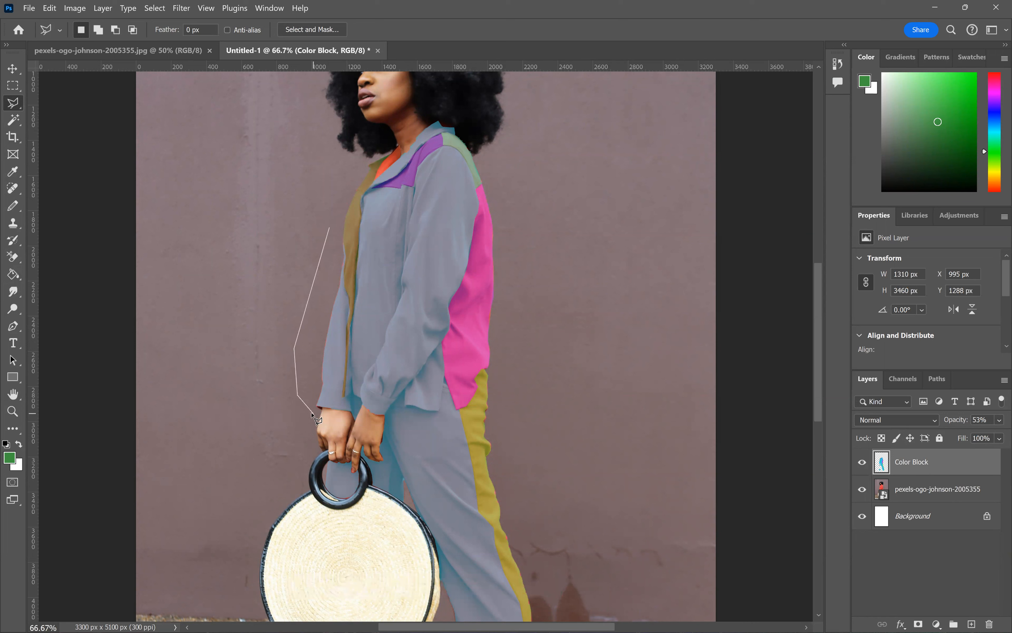
pyautogui.click(323, 408)
pyautogui.click(352, 410)
pyautogui.doubleClick(350, 324)
# - Fill the selected far sleeve with muted mauve pink on the Color Block layer and deselect
pyautogui.press('g')
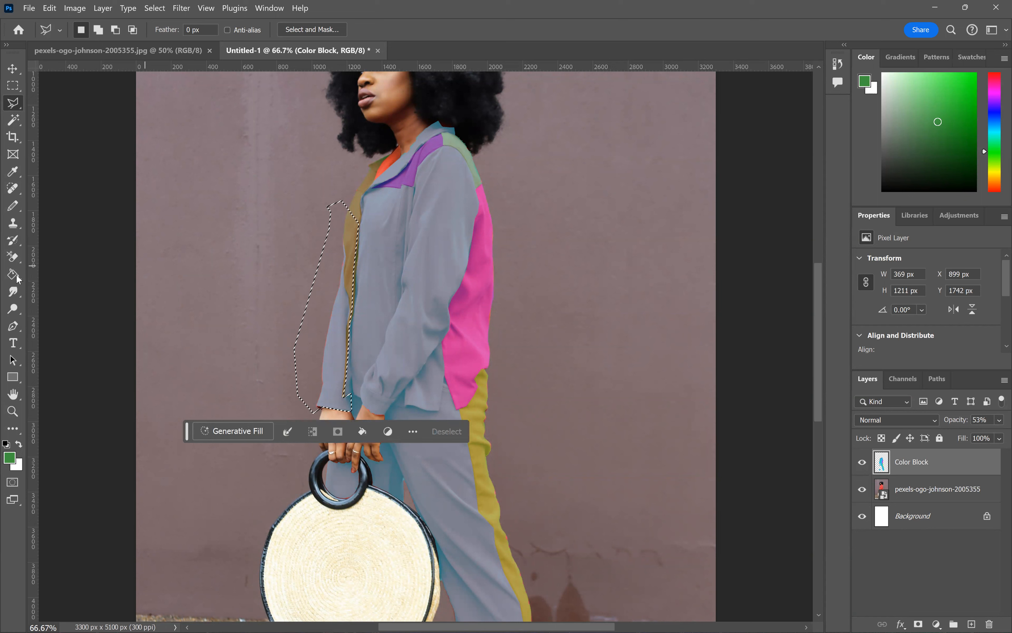
pyautogui.click(998, 89)
pyautogui.click(911, 113)
pyautogui.click(337, 344)
pyautogui.click(429, 431)
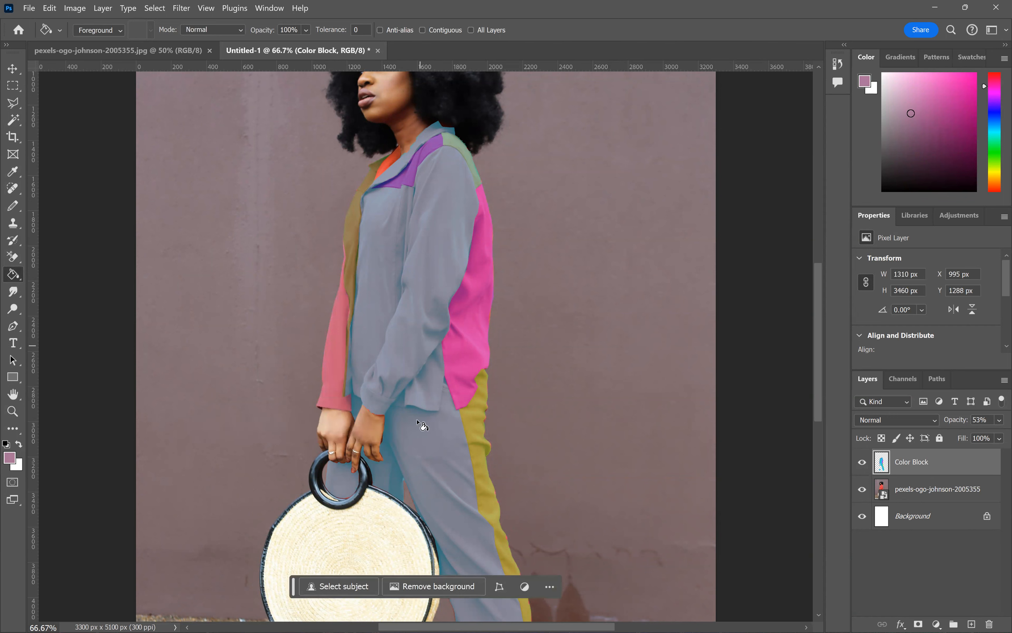
# - Outline the thin unfilled strip along the lower button placket, overlapping the far sleeve, with the Polygonal Lasso
pyautogui.scroll(-2, 423, 429)
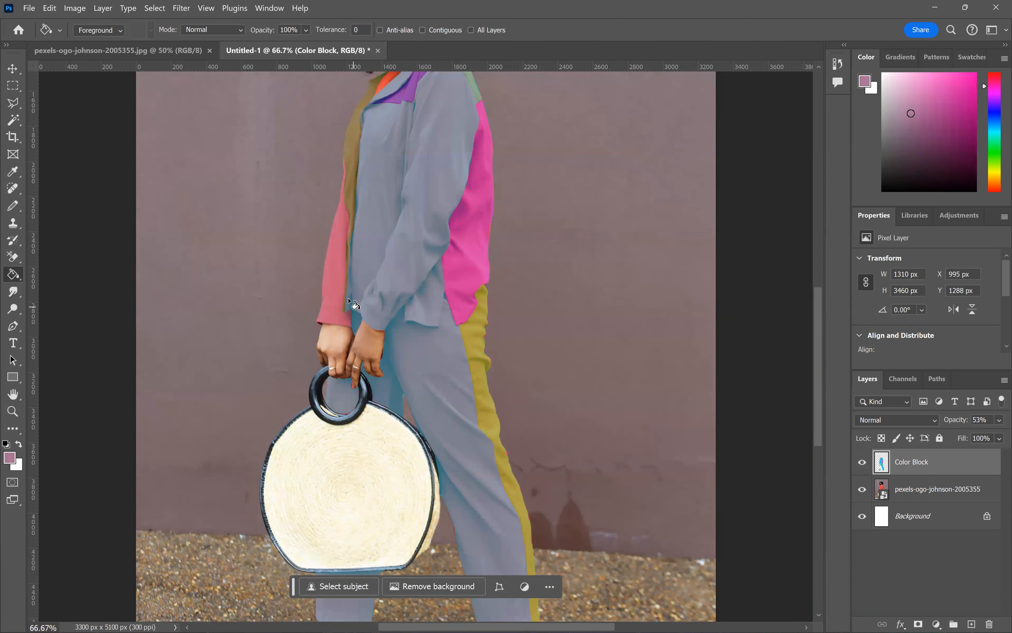
pyautogui.press('l')
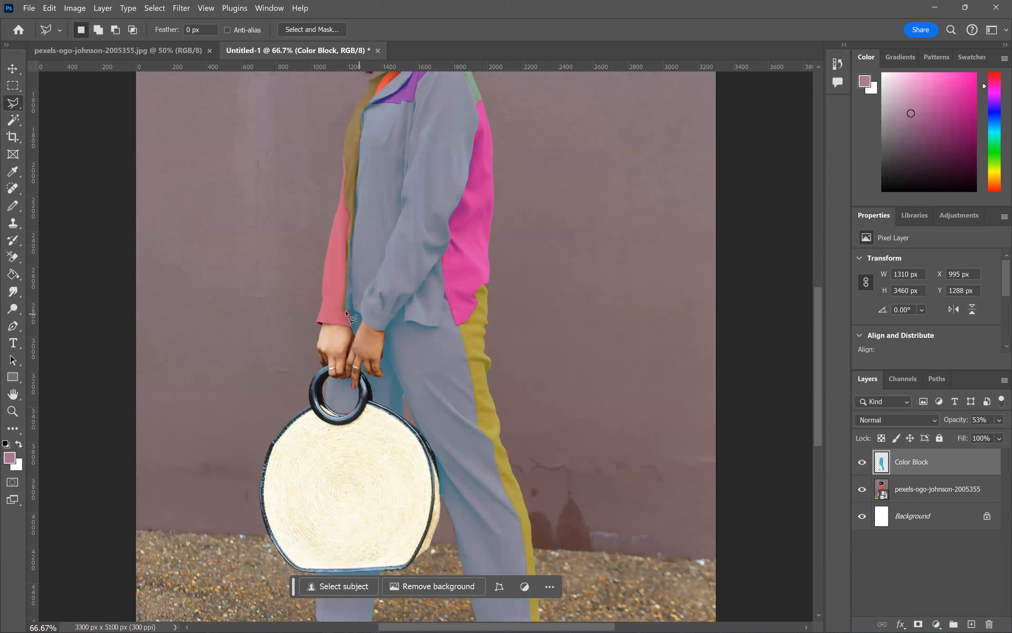
pyautogui.click(341, 317)
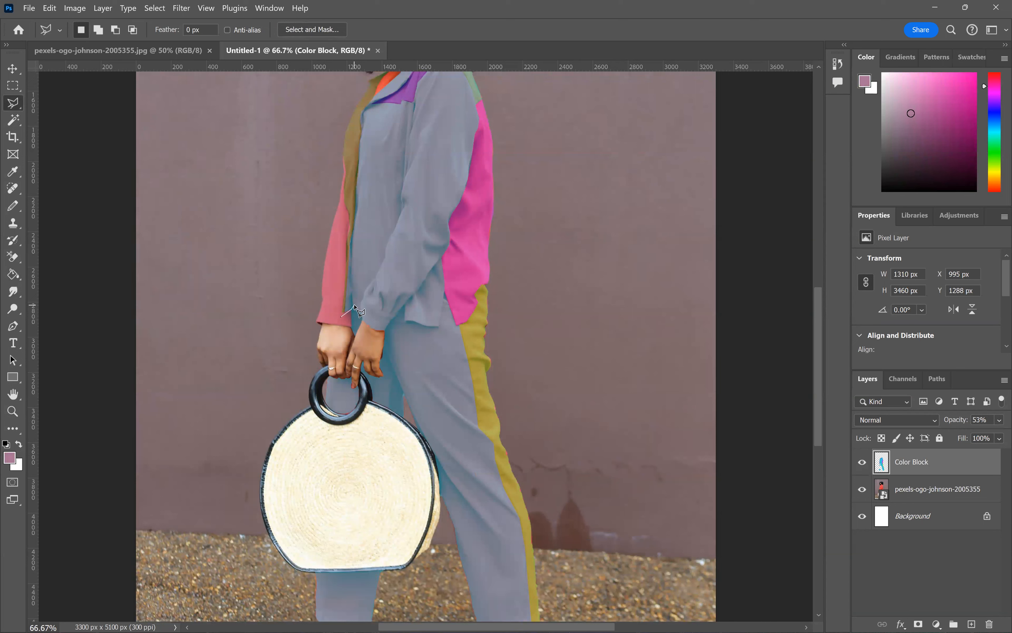
pyautogui.click(353, 236)
pyautogui.click(329, 249)
pyautogui.click(340, 317)
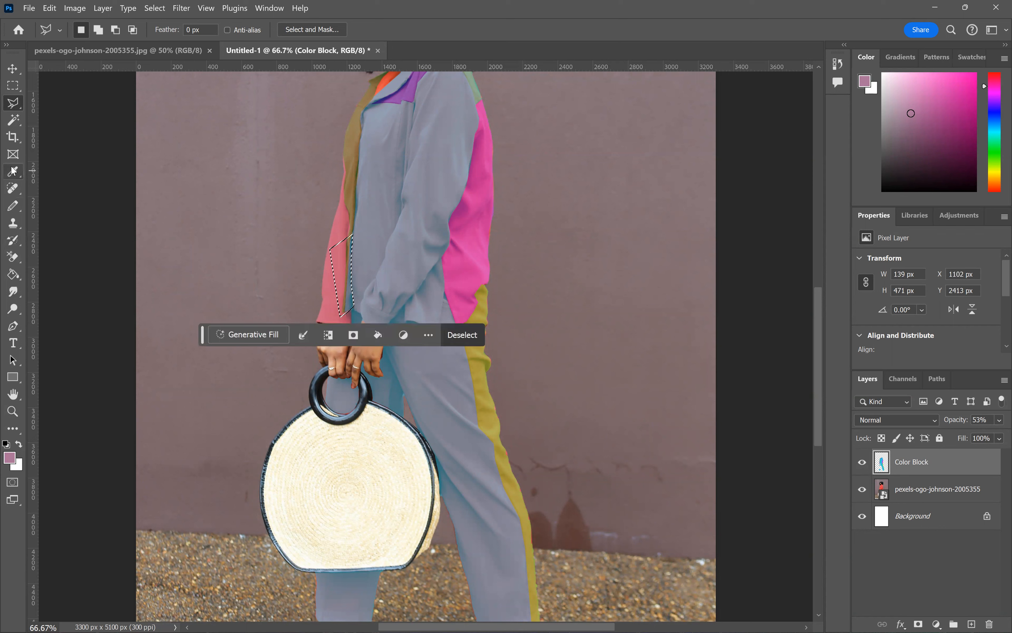
# - Fill the selected strip along the lower placket with dark teal blue and deselect
pyautogui.click(16, 273)
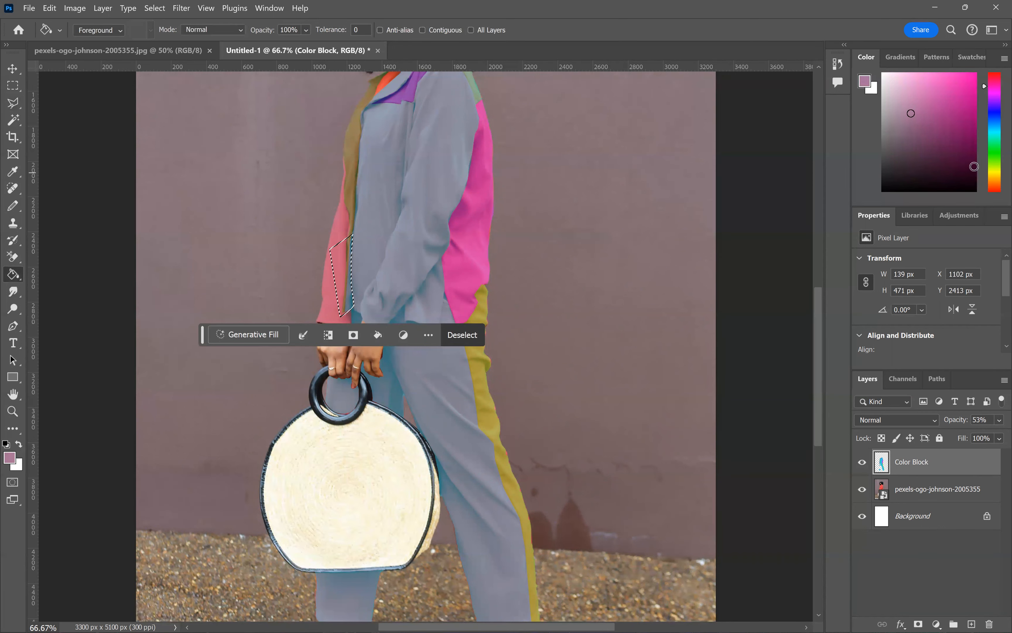
pyautogui.click(994, 157)
pyautogui.click(998, 132)
pyautogui.click(944, 139)
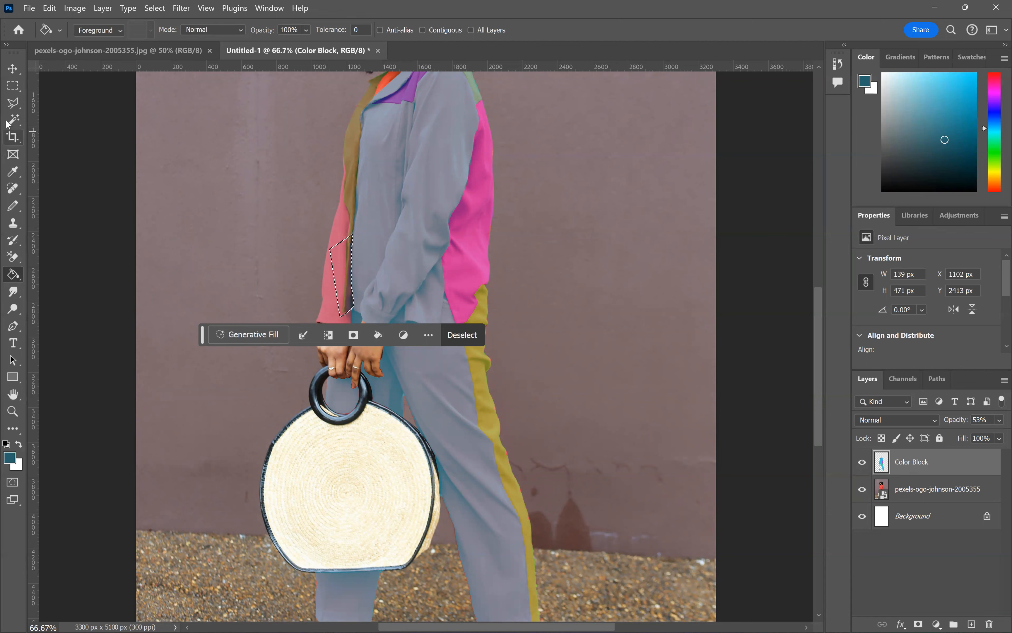
pyautogui.click(12, 106)
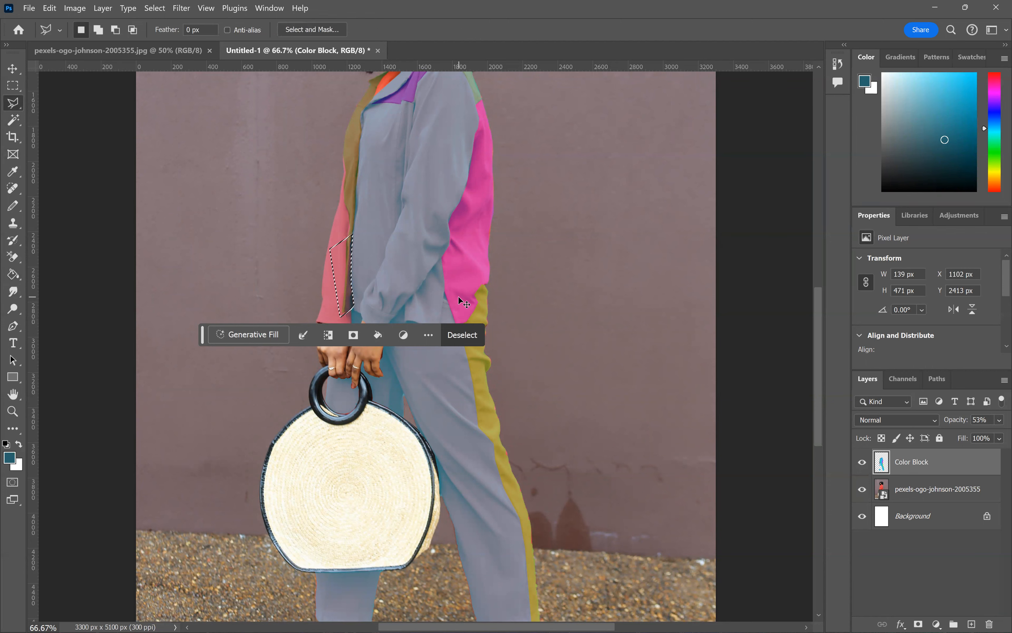
pyautogui.click(437, 324)
# - Outline the shirt's near front panel between the button placket and the near sleeve, from the shoulder panel to the hem
pyautogui.scroll(-1, 418, 334)
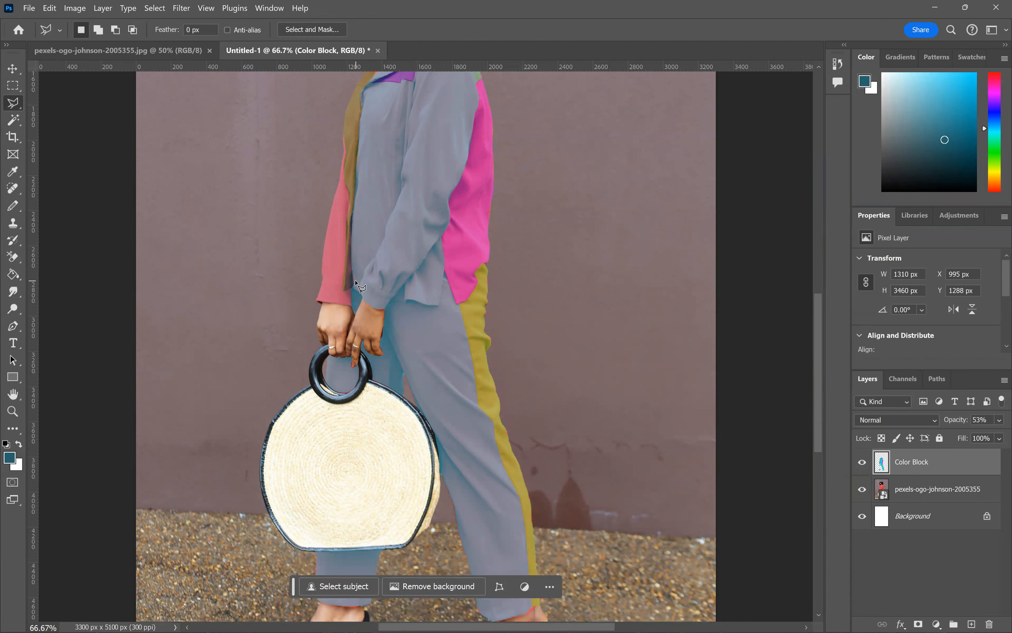
pyautogui.moveTo(352, 288); pyautogui.dragTo(359, 292)
pyautogui.scroll(-2, 434, 298)
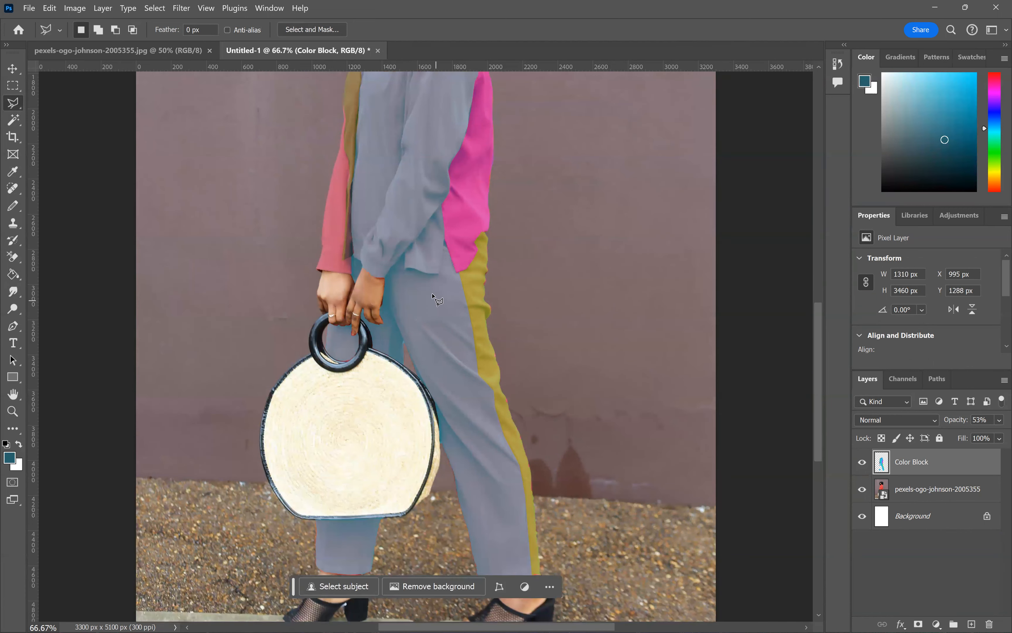
pyautogui.scroll(5, 433, 295)
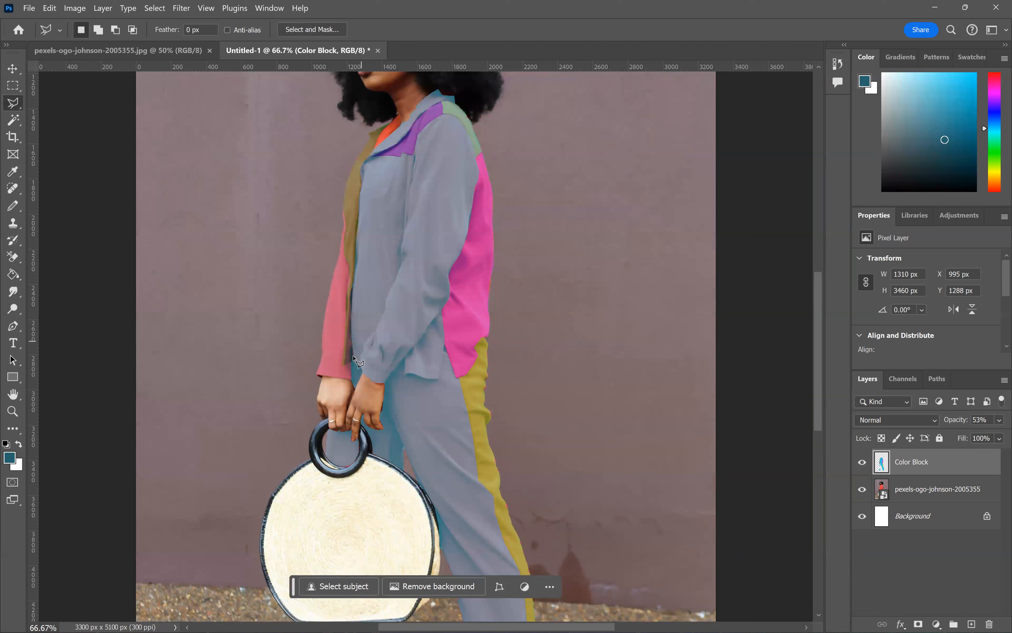
pyautogui.moveTo(354, 360)
pyautogui.mouseDown()
pyautogui.moveTo(403, 270)
pyautogui.moveTo(408, 144)
pyautogui.moveTo(352, 161)
pyautogui.moveTo(364, 162)
pyautogui.moveTo(365, 180)
pyautogui.moveTo(351, 205)
pyautogui.moveTo(349, 253)
pyautogui.moveTo(322, 315)
pyautogui.moveTo(295, 327)
pyautogui.moveTo(315, 350)
pyautogui.moveTo(358, 365)
pyautogui.mouseUp()
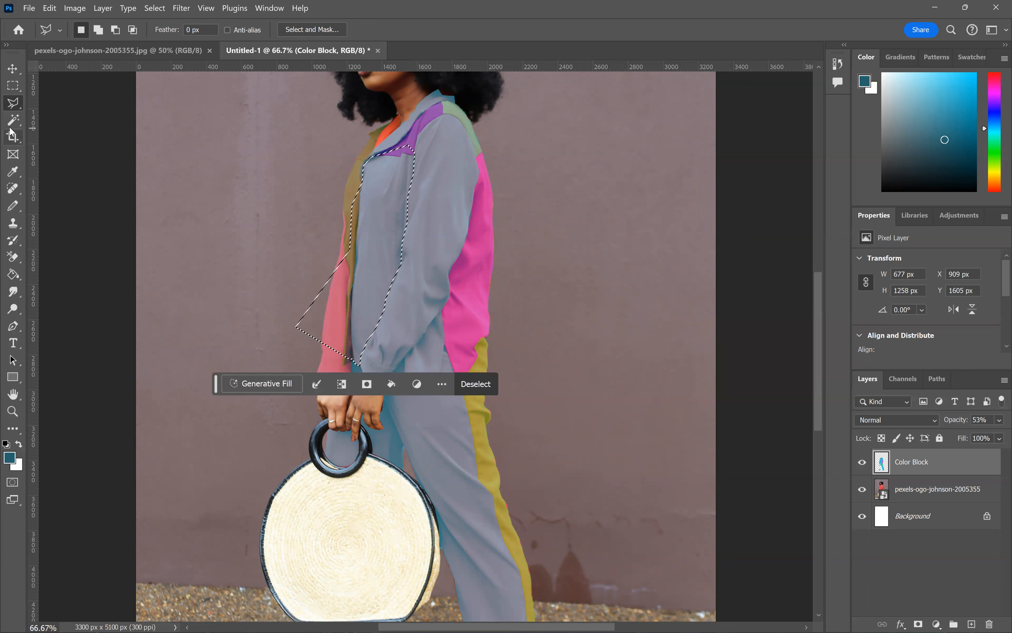
# - Fill the selected near front panel with dark olive green on the Color Block layer and deselect
pyautogui.click(13, 274)
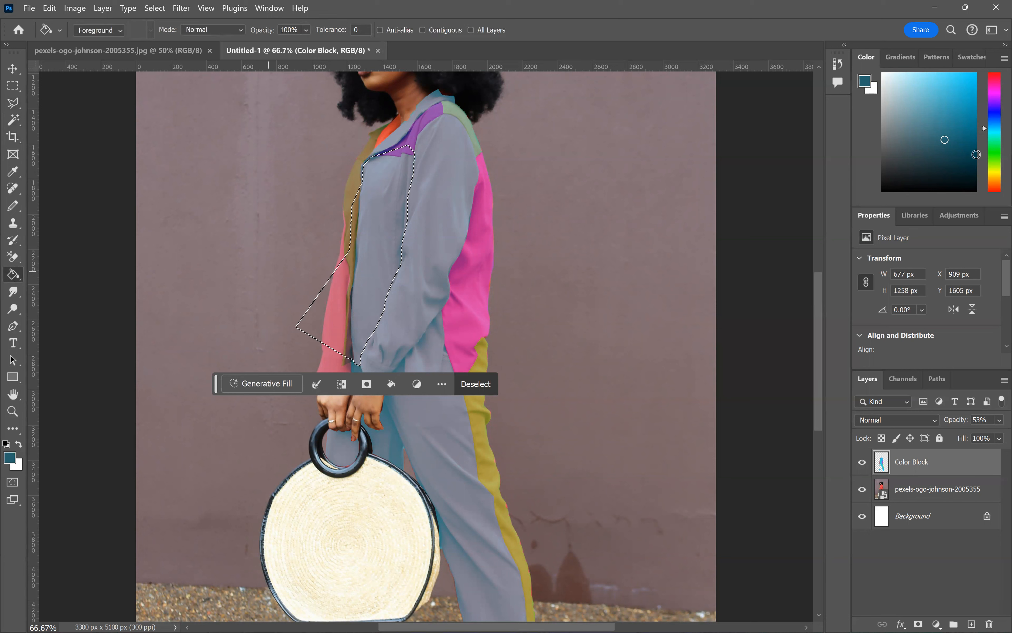
pyautogui.moveTo(996, 165)
pyautogui.mouseDown()
pyautogui.moveTo(996, 155)
pyautogui.moveTo(996, 165)
pyautogui.mouseUp()
pyautogui.click(943, 165)
pyautogui.click(939, 155)
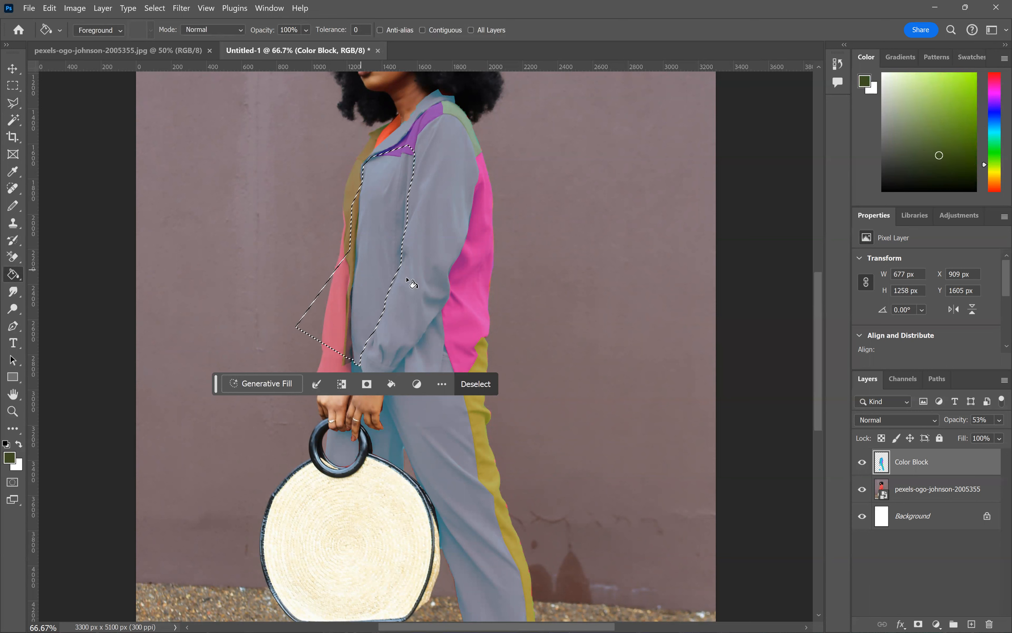
pyautogui.click(409, 254)
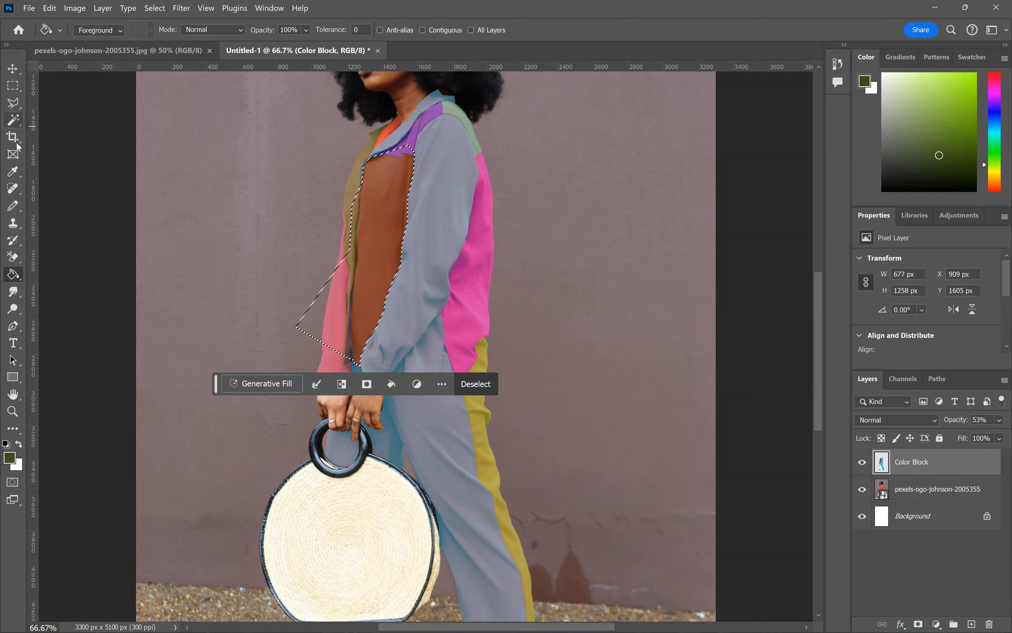
pyautogui.click(12, 103)
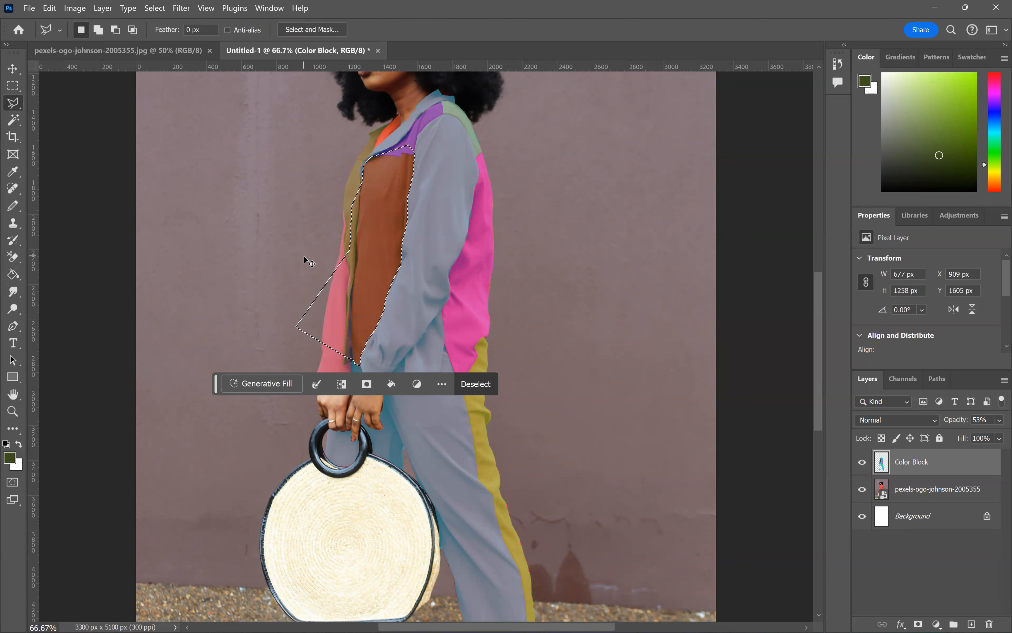
pyautogui.hotkey('ctrl', 'd')
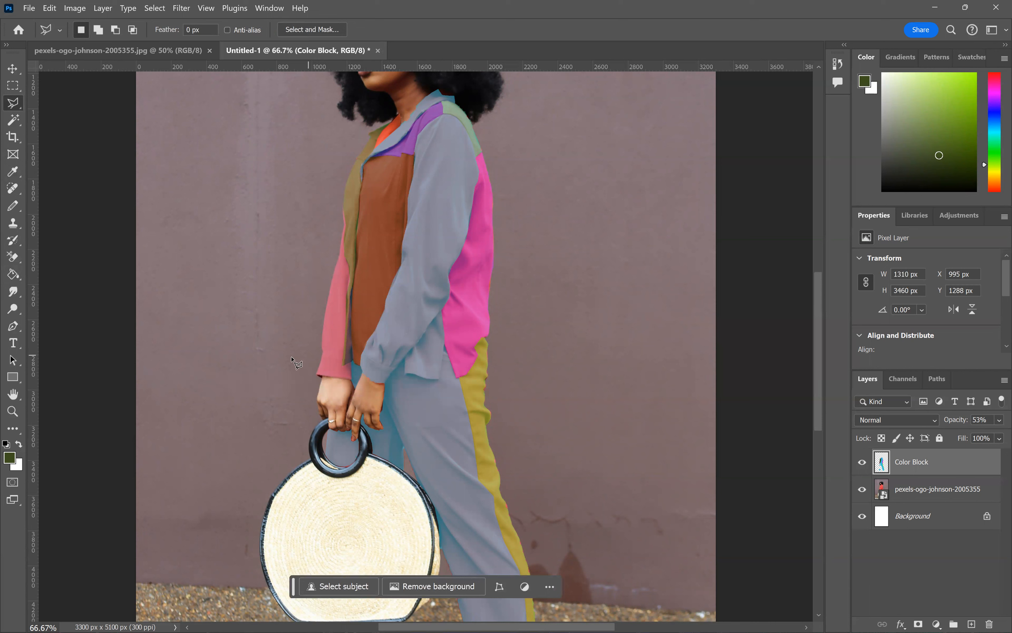
# - Outline the far sleeve's cuff, fill it with dark teal, and deselect
pyautogui.click(279, 364)
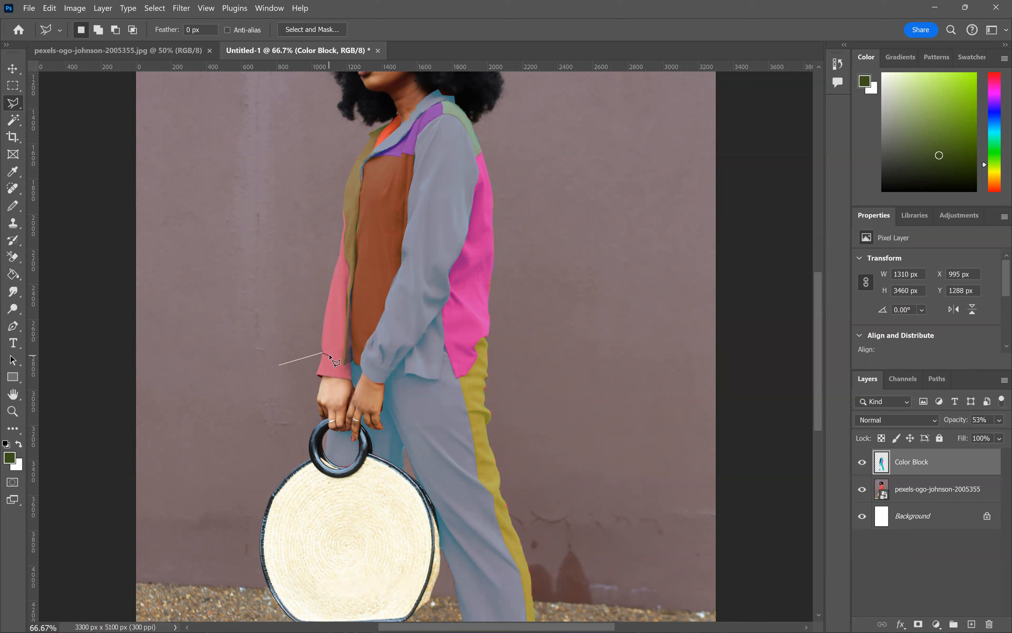
pyautogui.click(360, 361)
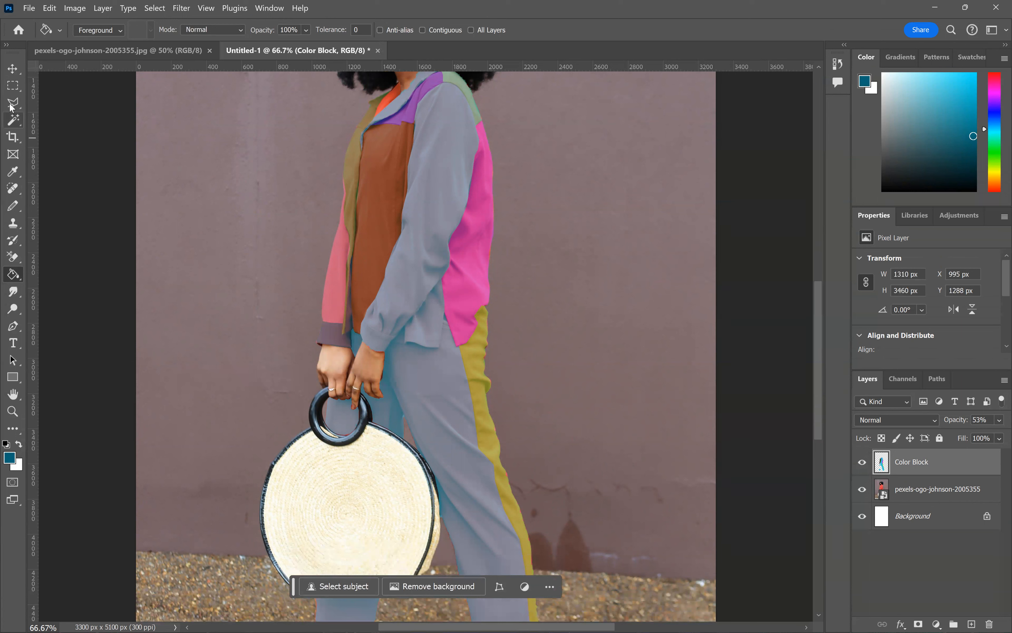
# - Outline the near sleeve's cuff above the hand with the Polygonal Lasso
pyautogui.click(13, 102)
pyautogui.click(363, 311)
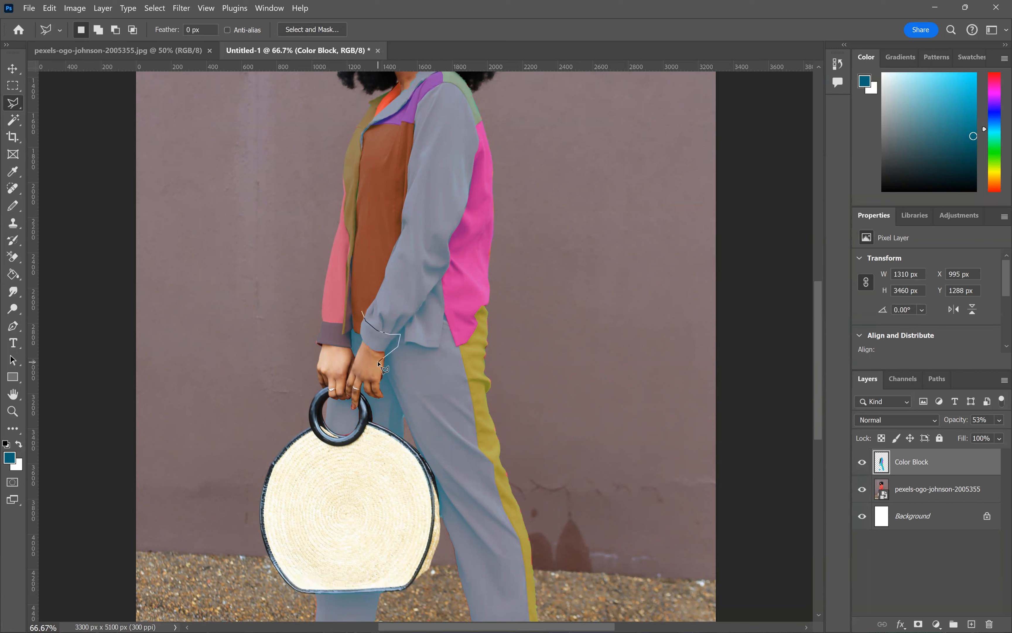
pyautogui.click(358, 315)
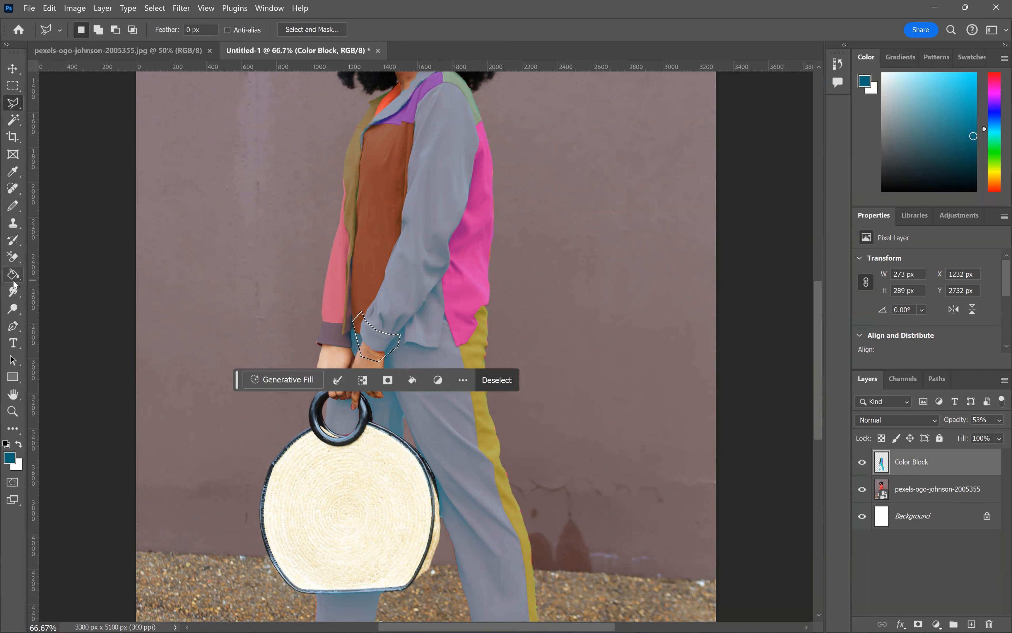
# - Set a dark brown foreground colour, try filling the selected near cuff with it, and undo the fill
pyautogui.click(13, 275)
pyautogui.click(993, 150)
pyautogui.click(948, 154)
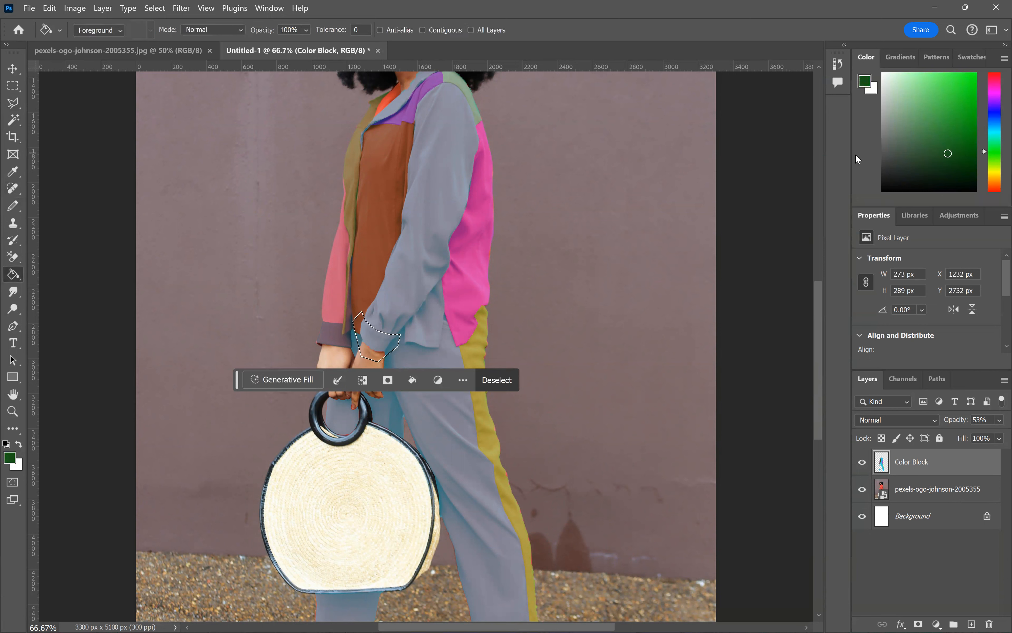
pyautogui.moveTo(996, 178); pyautogui.dragTo(996, 185)
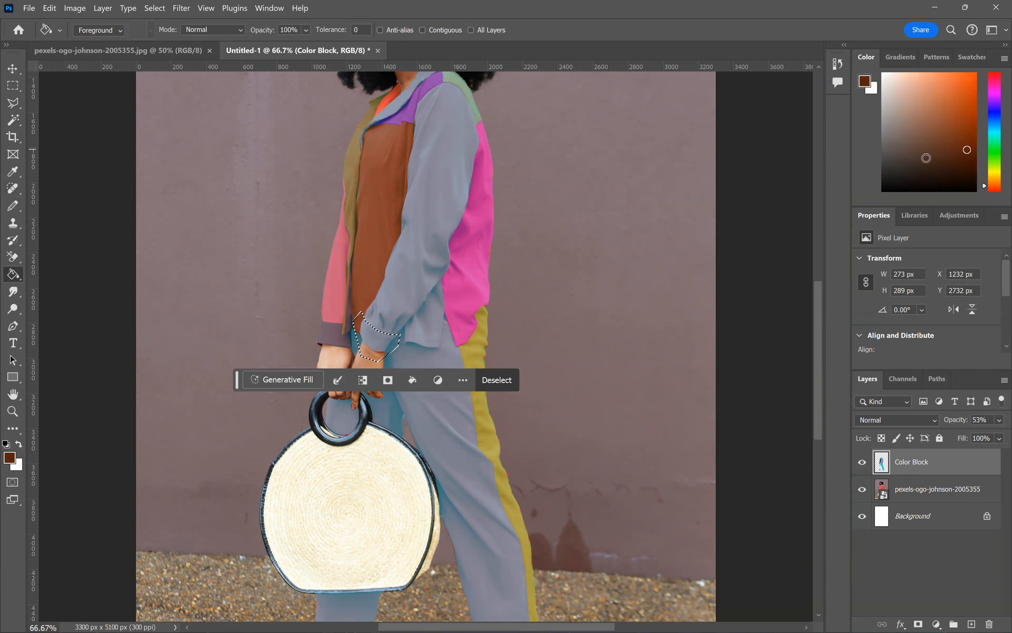
pyautogui.click(419, 321)
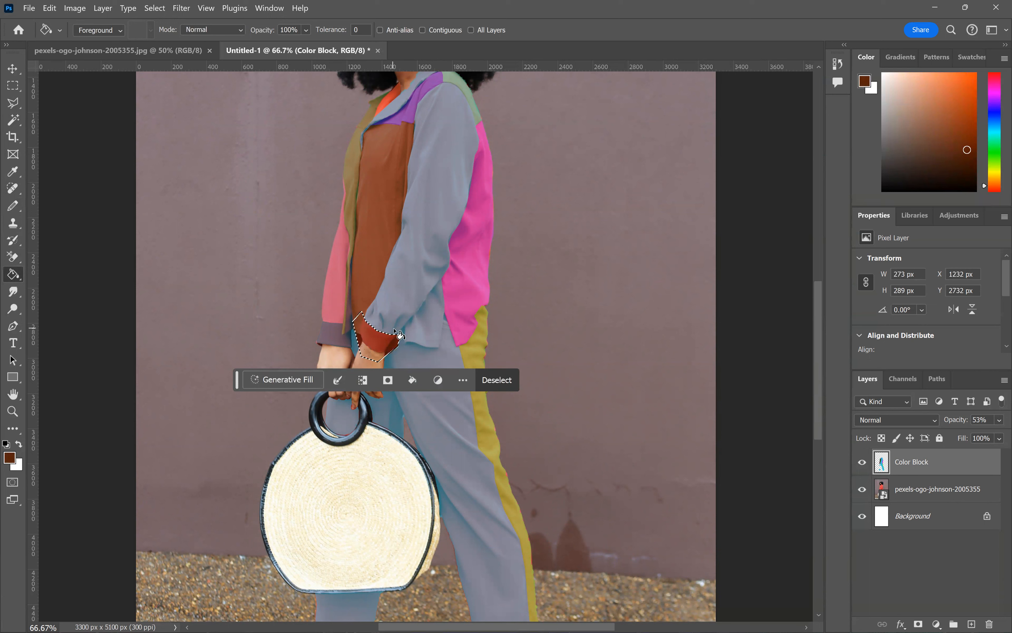
pyautogui.hotkey('ctrl', 'z')
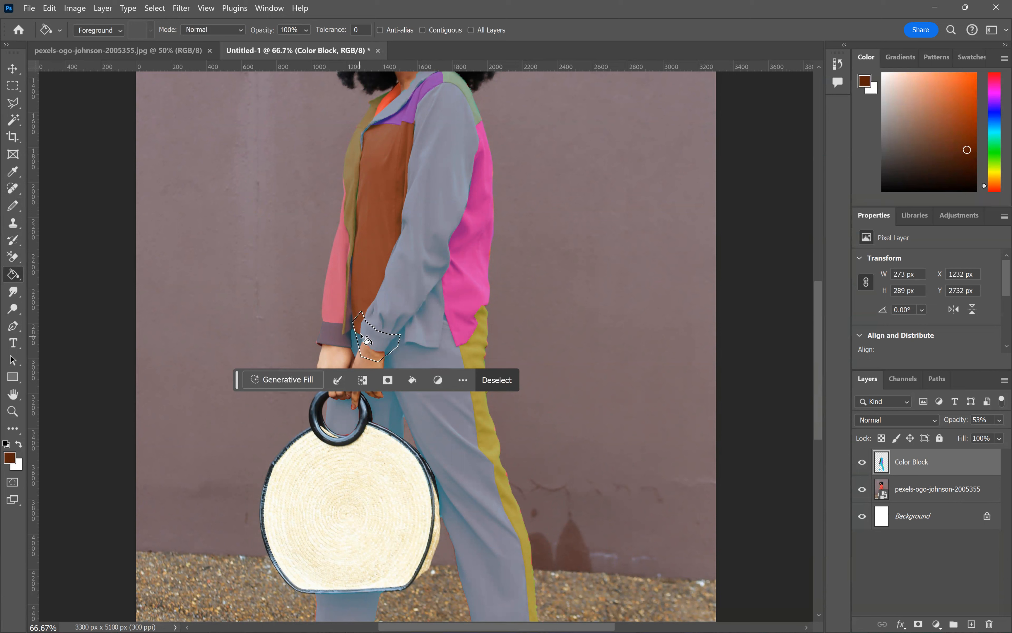
# - Subtract the hand and trouser area just below the near sleeve's cuff from the selection
pyautogui.click(14, 106)
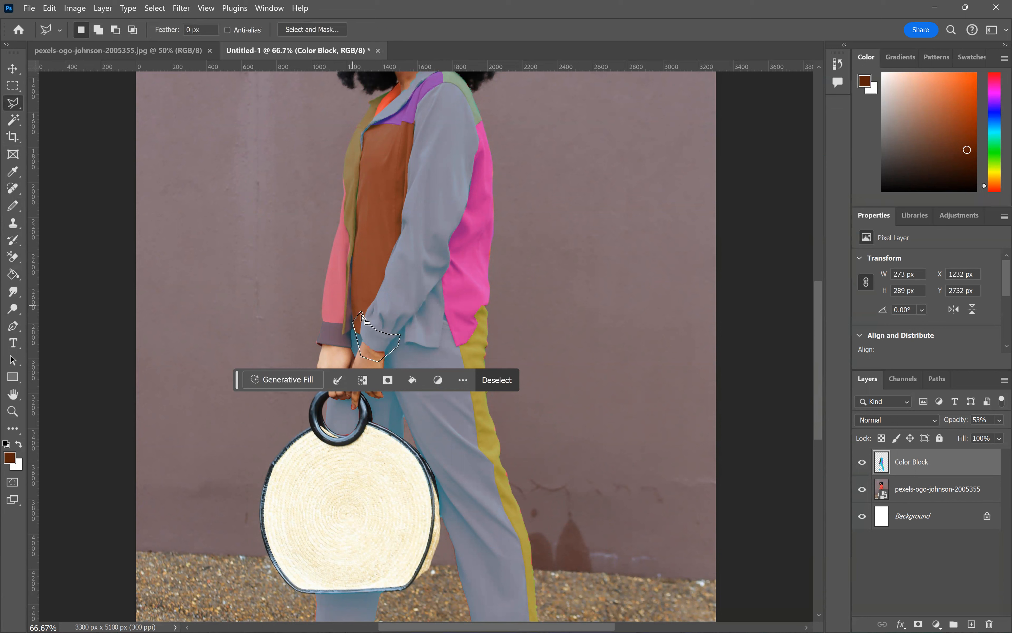
pyautogui.press('alt')
pyautogui.keyDown('alt'); pyautogui.click(378, 355); pyautogui.keyUp('alt')
pyautogui.click(400, 334)
pyautogui.click(412, 360)
pyautogui.click(393, 376)
pyautogui.click(368, 371)
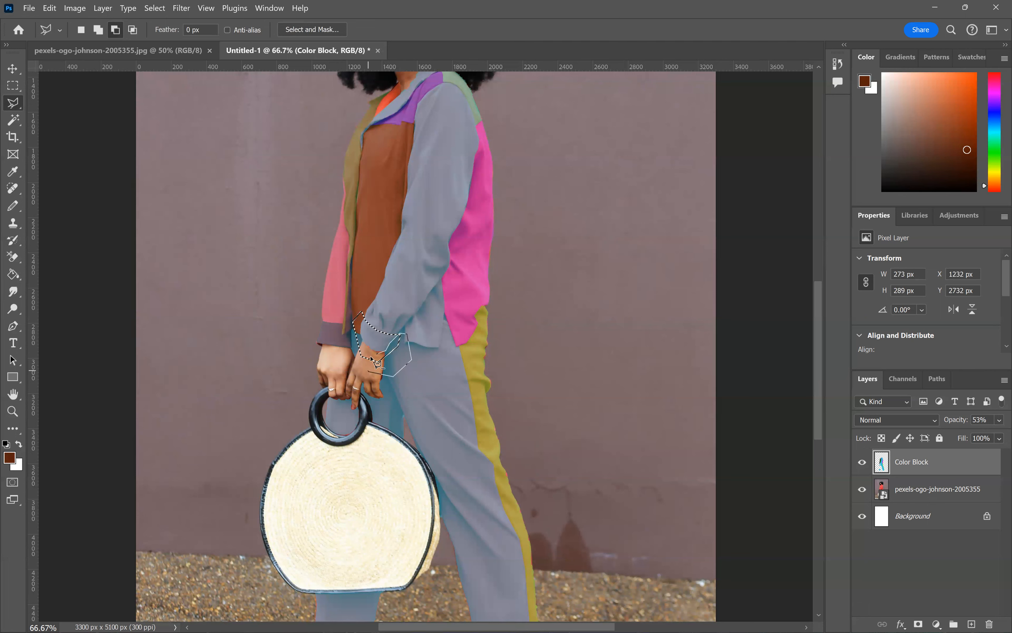
pyautogui.click(378, 356)
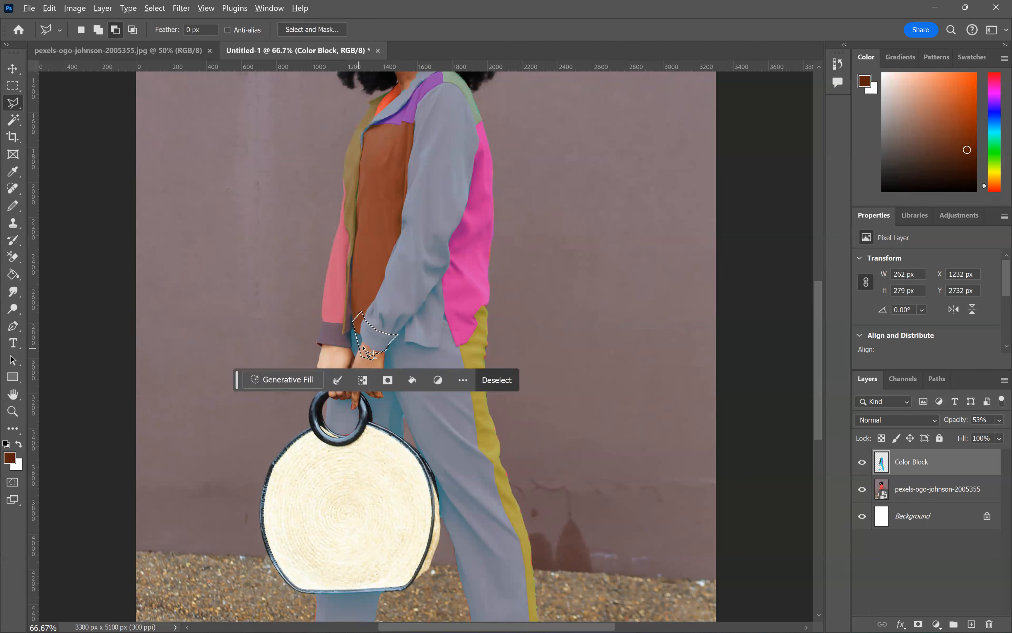
# - Subtract the remaining strip along the hand side of the near sleeve's cuff from the selection with the Polygonal Lasso
pyautogui.keyDown('alt'); pyautogui.click(364, 348); pyautogui.keyUp('alt')
pyautogui.click(359, 332)
pyautogui.click(350, 323)
pyautogui.click(341, 319)
pyautogui.click(341, 347)
pyautogui.click(358, 372)
pyautogui.click(363, 370)
pyautogui.click(373, 357)
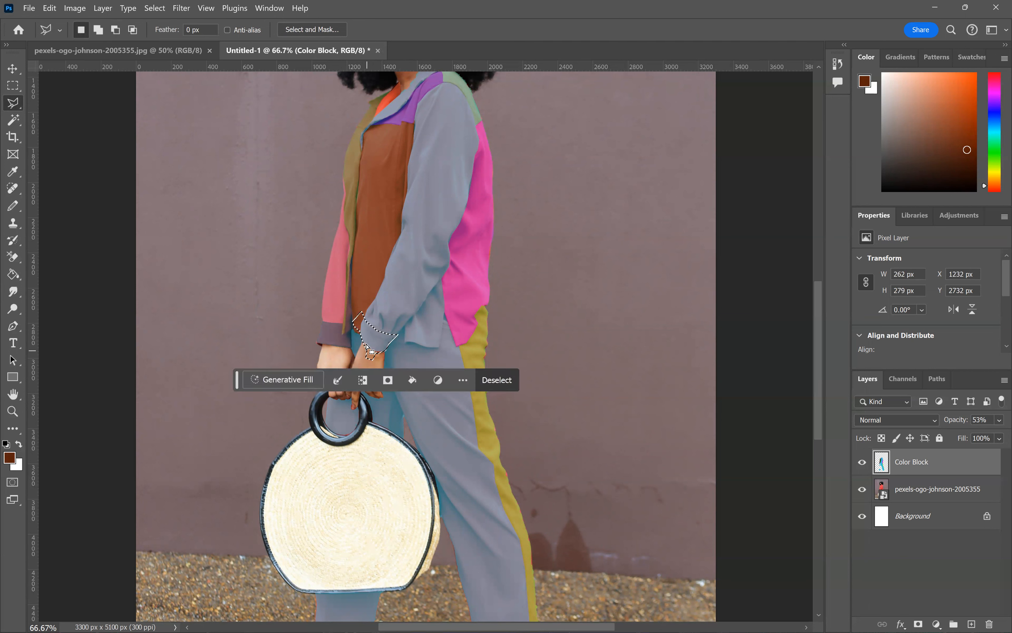
# - Fill the selected near sleeve cuff with the dark brown foreground colour and deselect
pyautogui.click(13, 274)
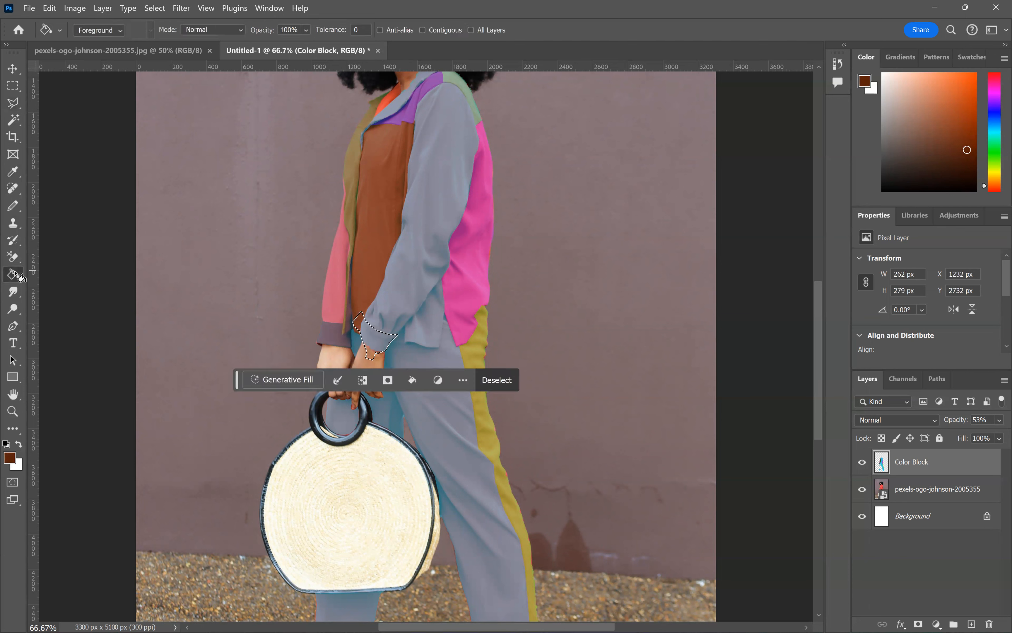
pyautogui.click(412, 349)
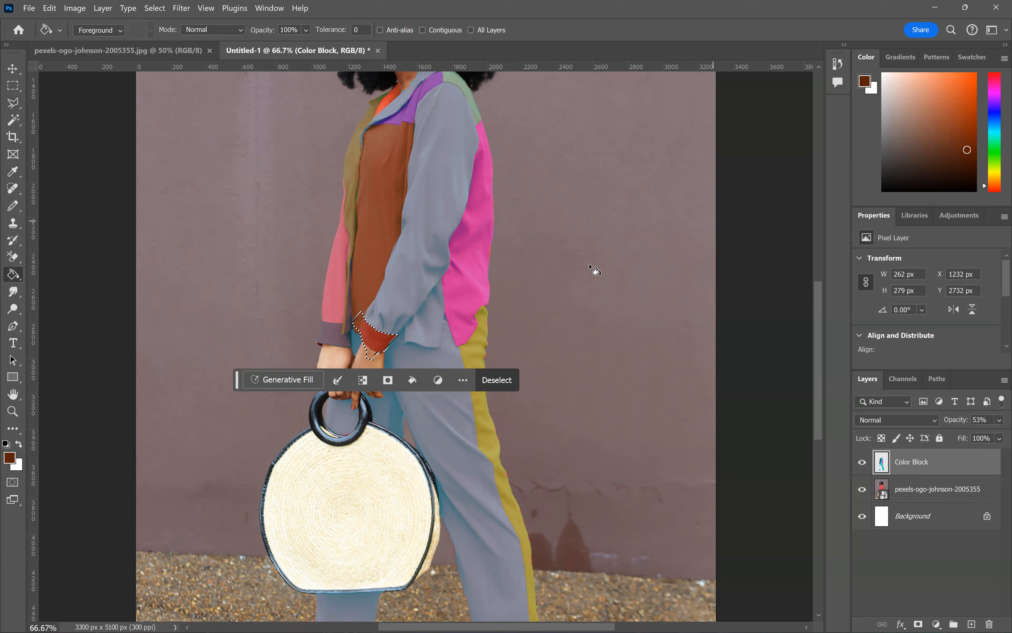
pyautogui.hotkey('ctrl', 'd')
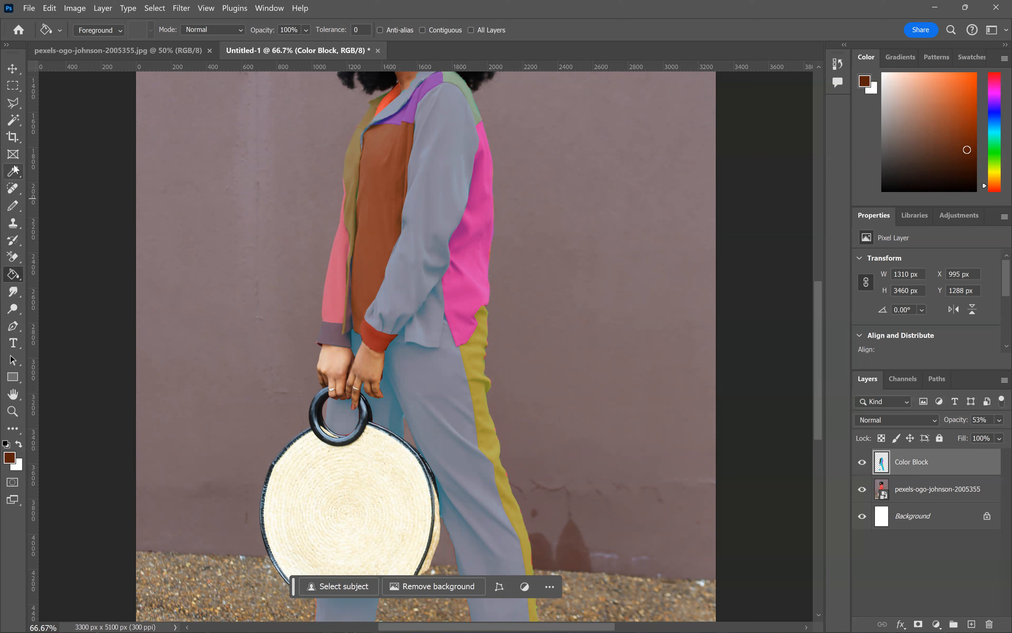
# - Outline the blue shirt hem section between the near sleeve's cuff and the magenta back panel with the Polygonal Lasso
pyautogui.click(12, 103)
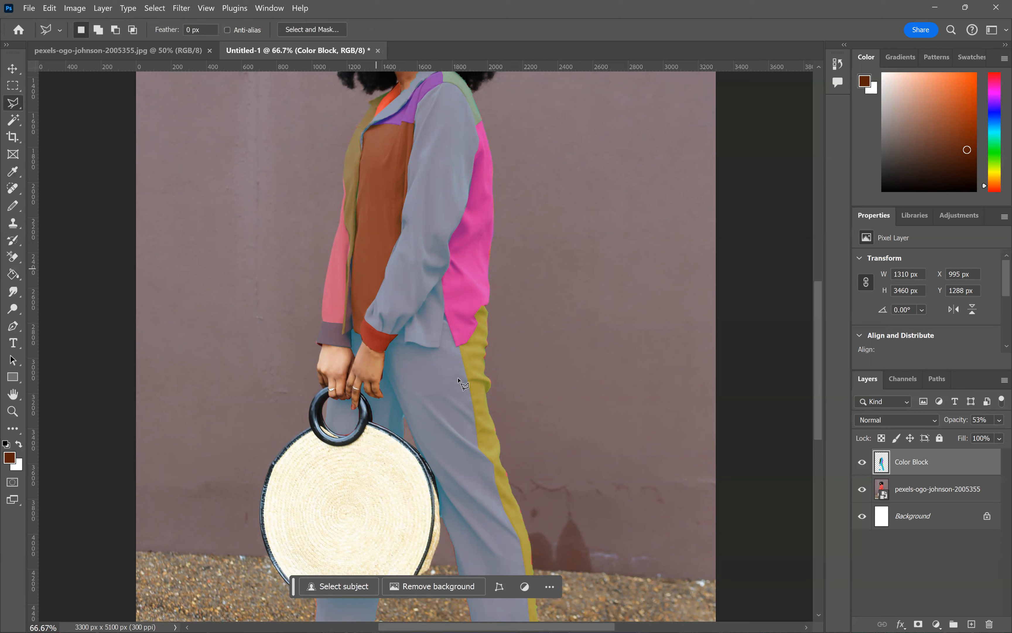
pyautogui.click(384, 342)
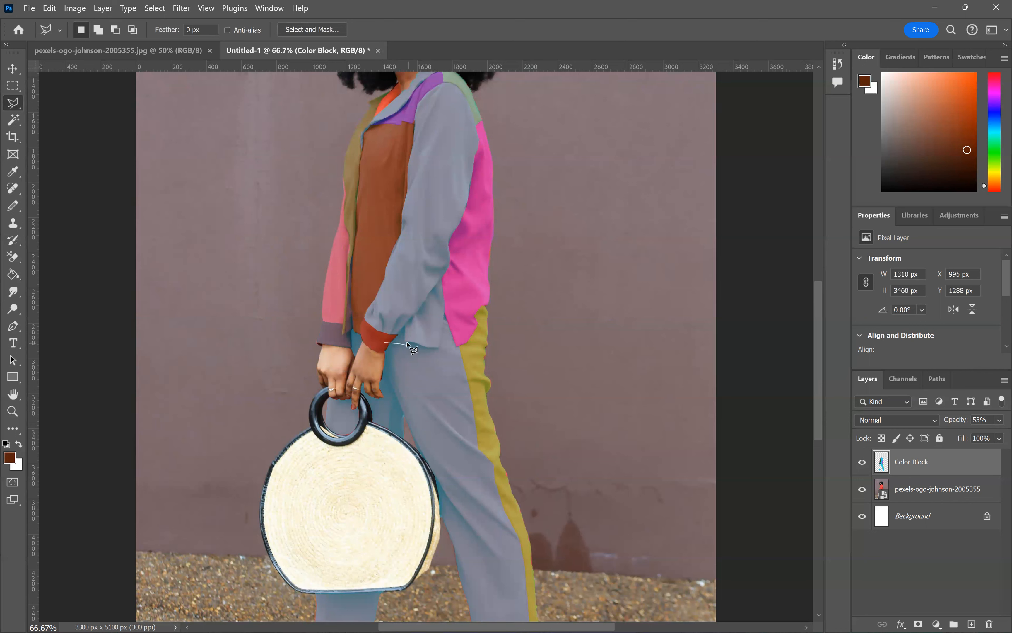
pyautogui.click(437, 349)
pyautogui.click(455, 275)
pyautogui.click(439, 278)
pyautogui.click(384, 342)
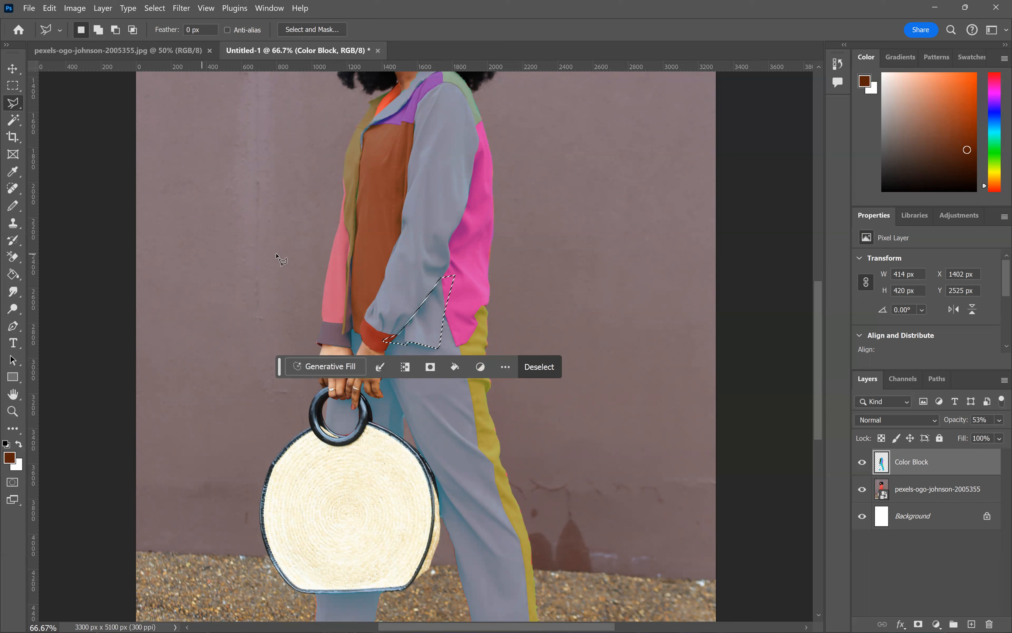
# - Set the Color Block layer's opacity to 100%, sample the front panel's dark olive, and fill the selected hem section with it
pyautogui.press('g')
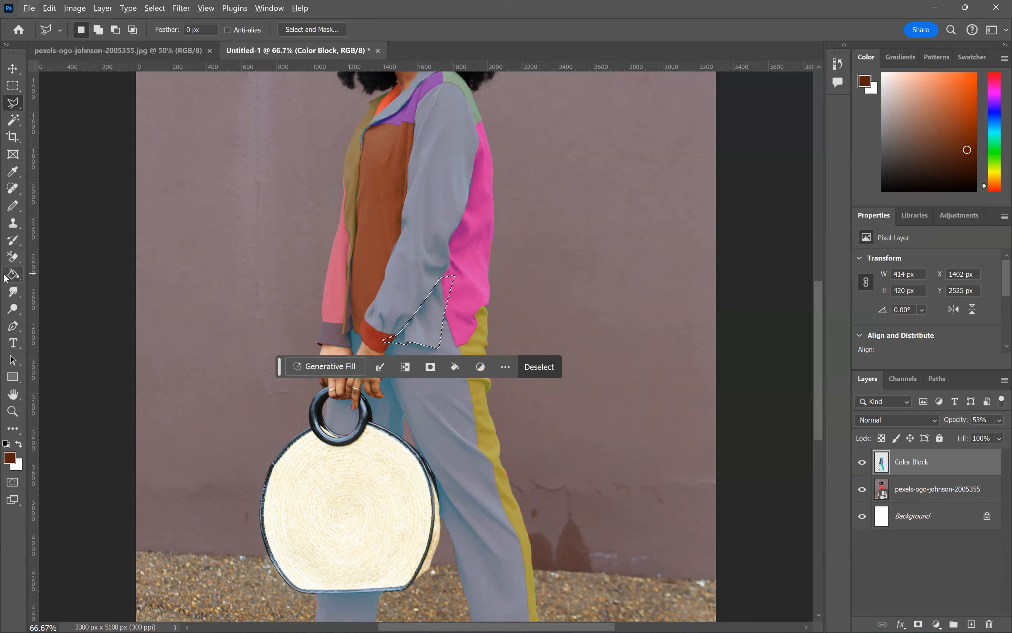
pyautogui.keyDown('alt'); pyautogui.click(378, 221); pyautogui.keyUp('alt')
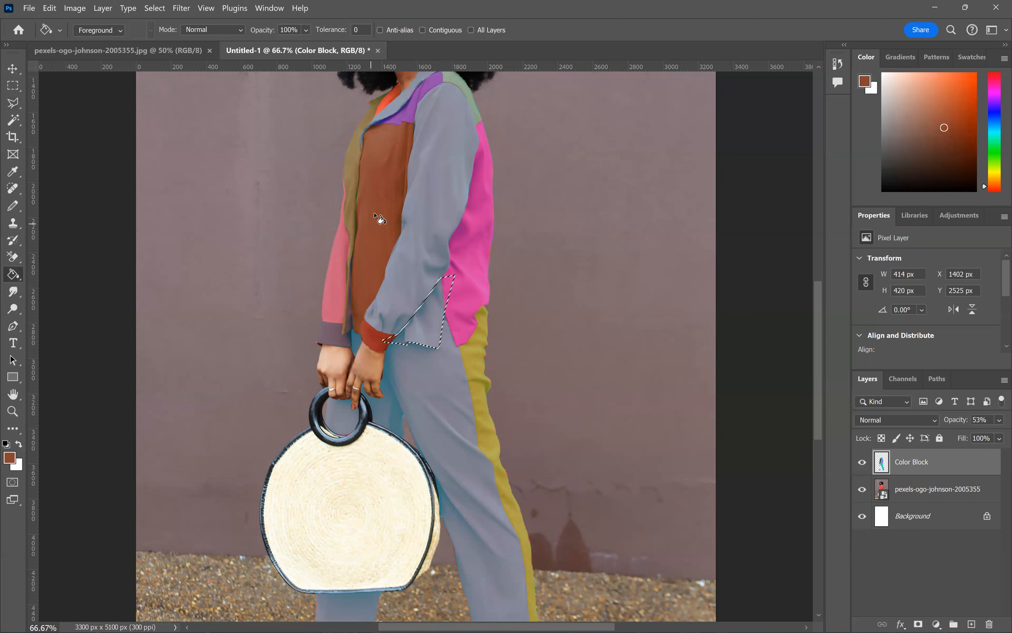
pyautogui.keyDown('alt'); pyautogui.click(375, 226); pyautogui.keyUp('alt')
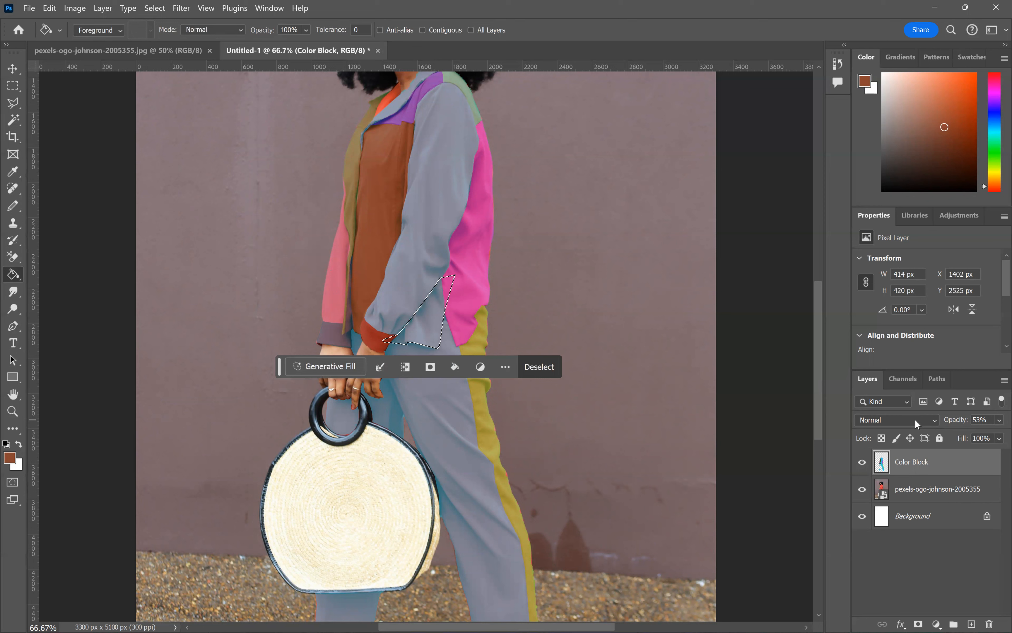
pyautogui.click(998, 421)
pyautogui.click(1000, 433)
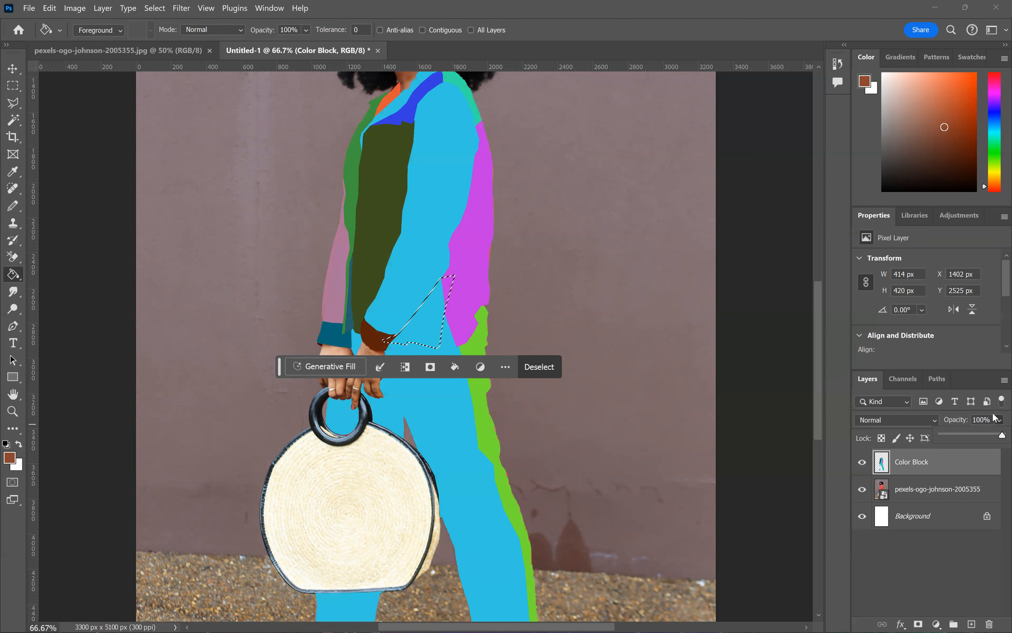
pyautogui.keyDown('alt'); pyautogui.click(380, 214); pyautogui.keyUp('alt')
pyautogui.click(432, 335)
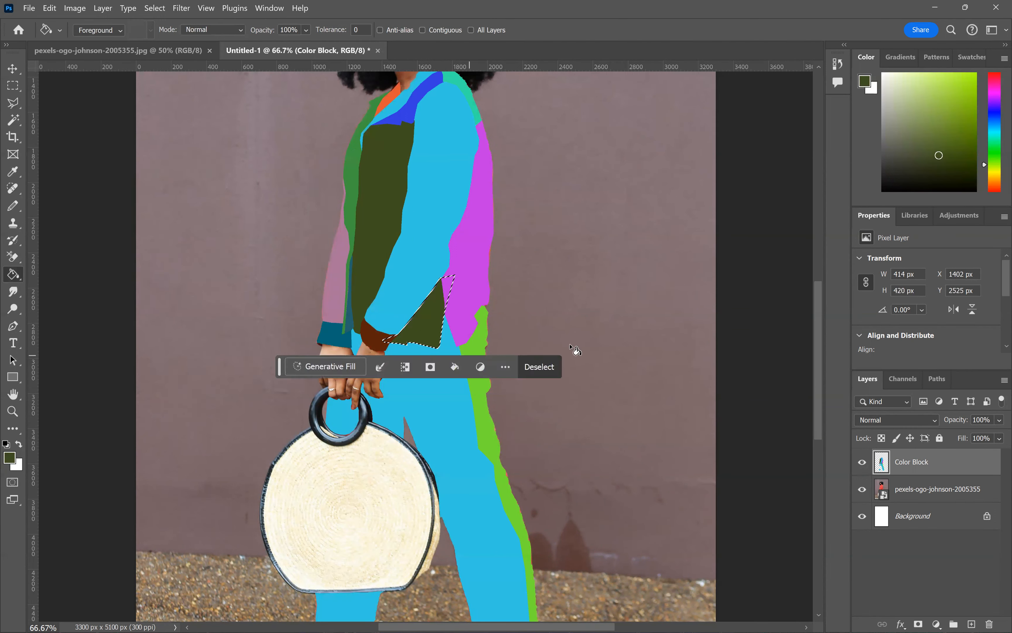
# - Set the Color Block layer's opacity to 65% and deselect the hem section
pyautogui.click(1000, 420)
pyautogui.moveTo(1005, 434); pyautogui.dragTo(982, 437)
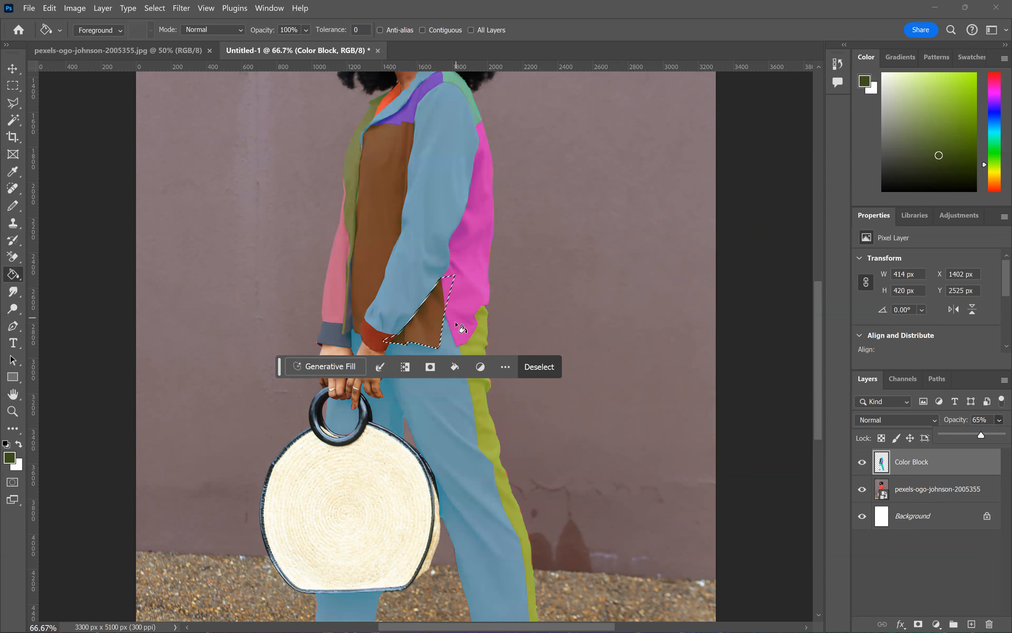
pyautogui.hotkey('ctrl', 'd')
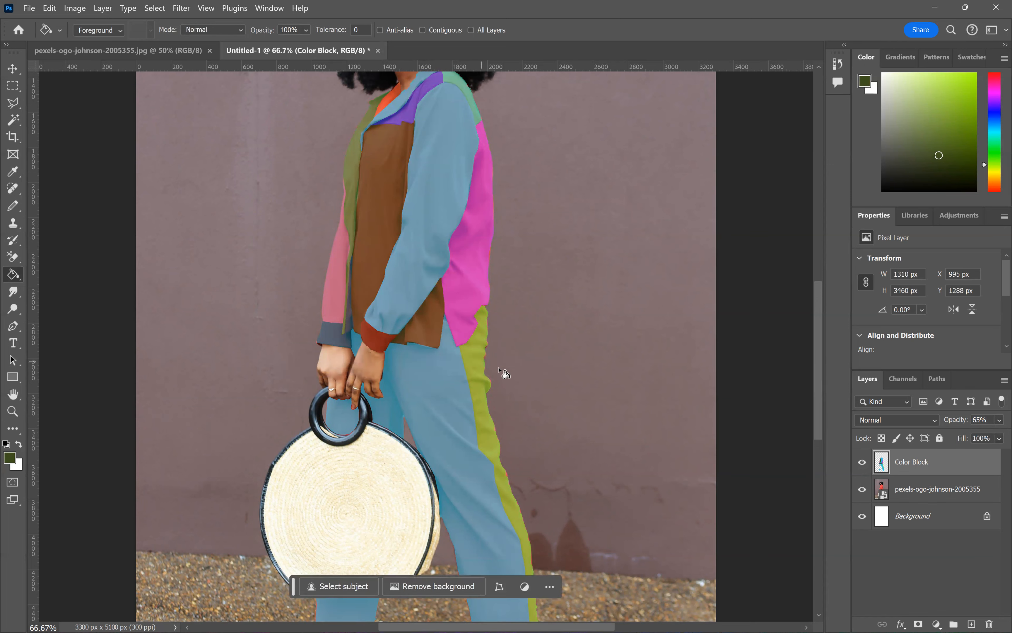
# - Outline the near trouser leg from the hand down to the ankle with the Polygonal Lasso, separating it from the far leg
pyautogui.scroll(-1, 506, 356)
pyautogui.scroll(-1, 523, 251)
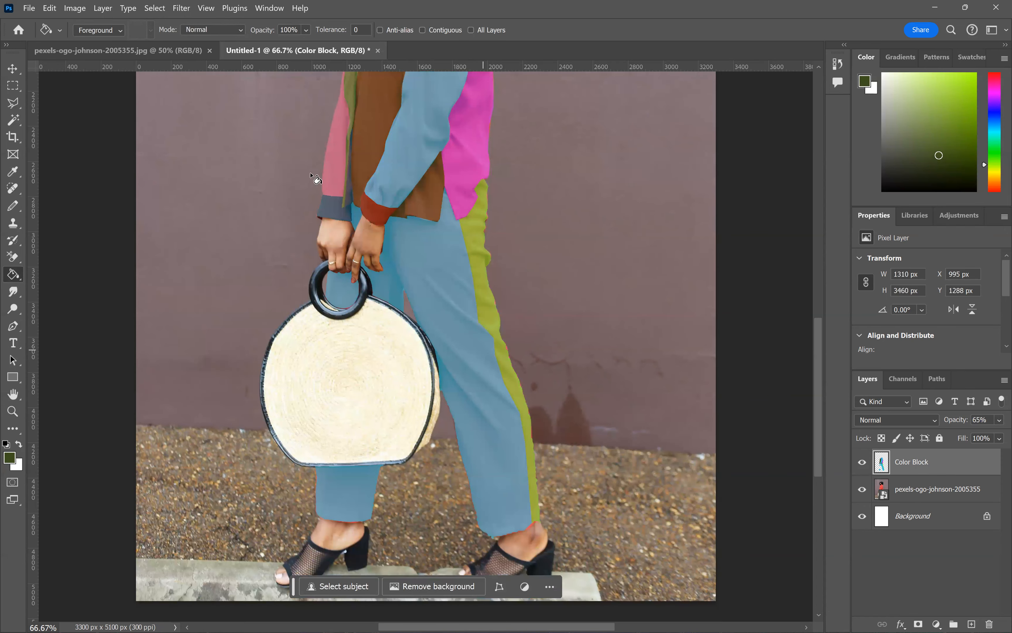
pyautogui.click(12, 103)
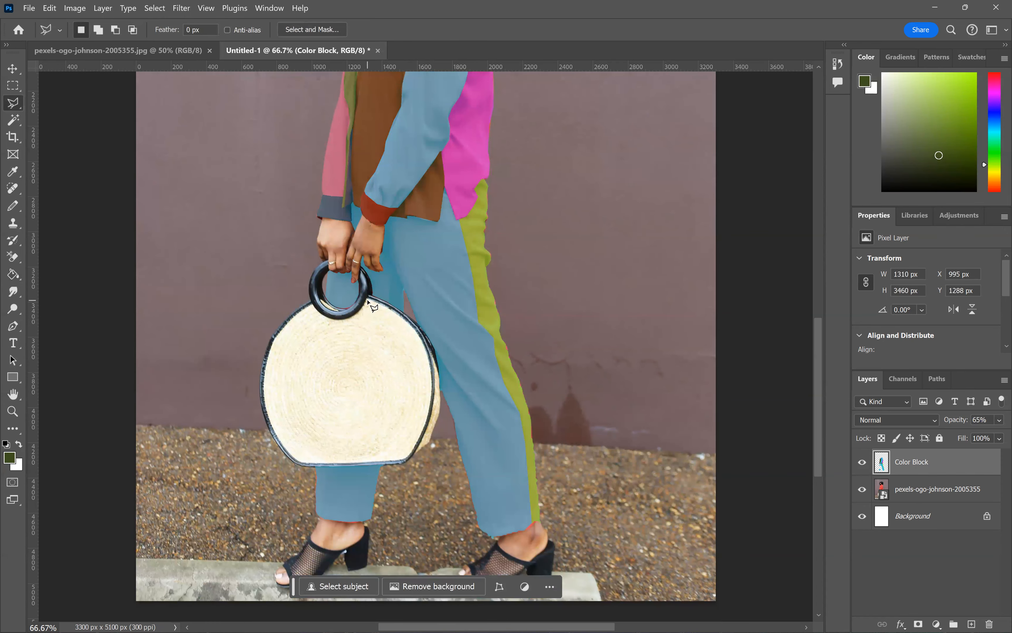
pyautogui.click(383, 244)
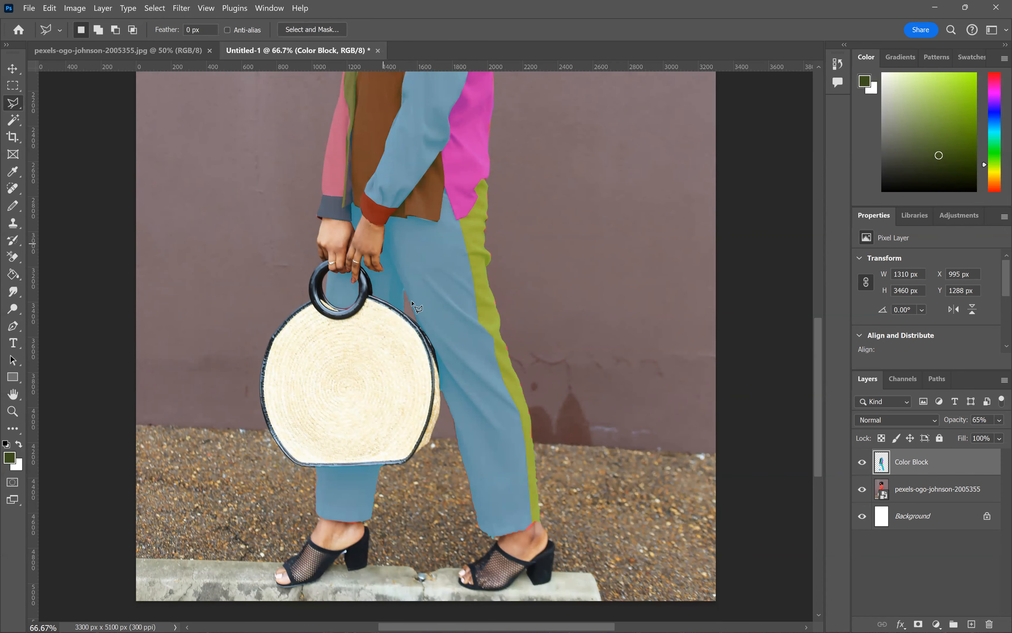
pyautogui.click(422, 334)
pyautogui.click(420, 372)
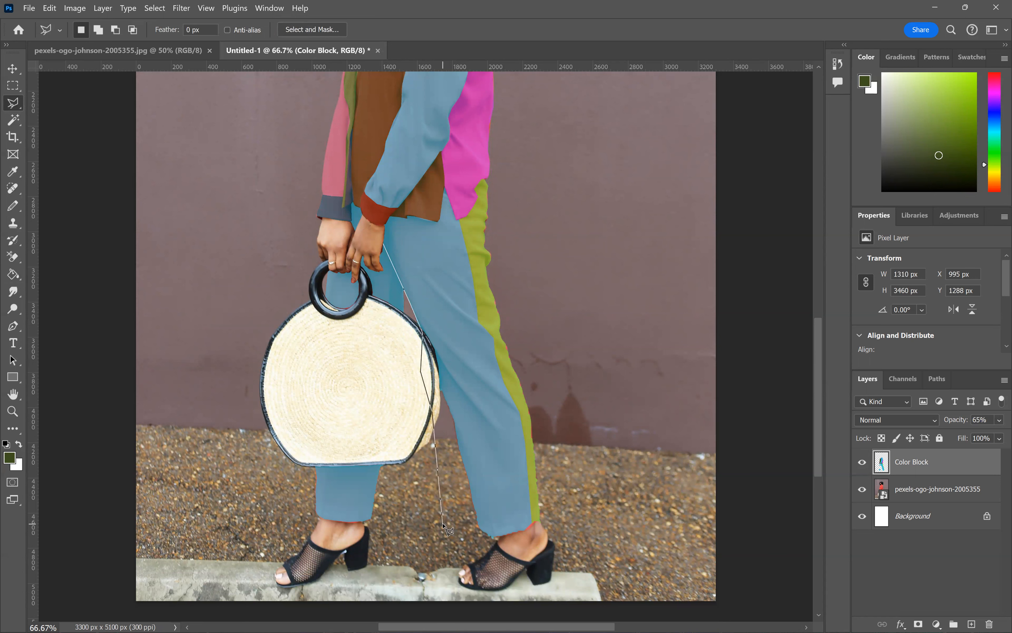
pyautogui.press('BackSpace')
pyautogui.press('BackSpace')
pyautogui.click(443, 537)
pyautogui.click(479, 558)
pyautogui.click(538, 556)
pyautogui.click(589, 501)
pyautogui.click(581, 277)
pyautogui.click(522, 168)
pyautogui.click(439, 161)
pyautogui.click(388, 175)
pyautogui.click(373, 220)
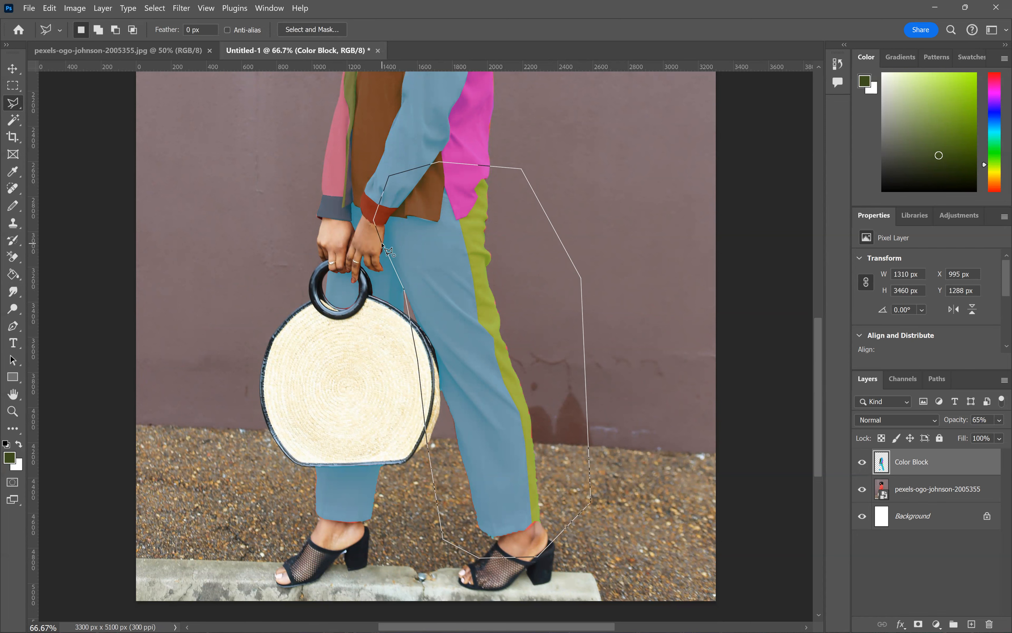
pyautogui.click(384, 248)
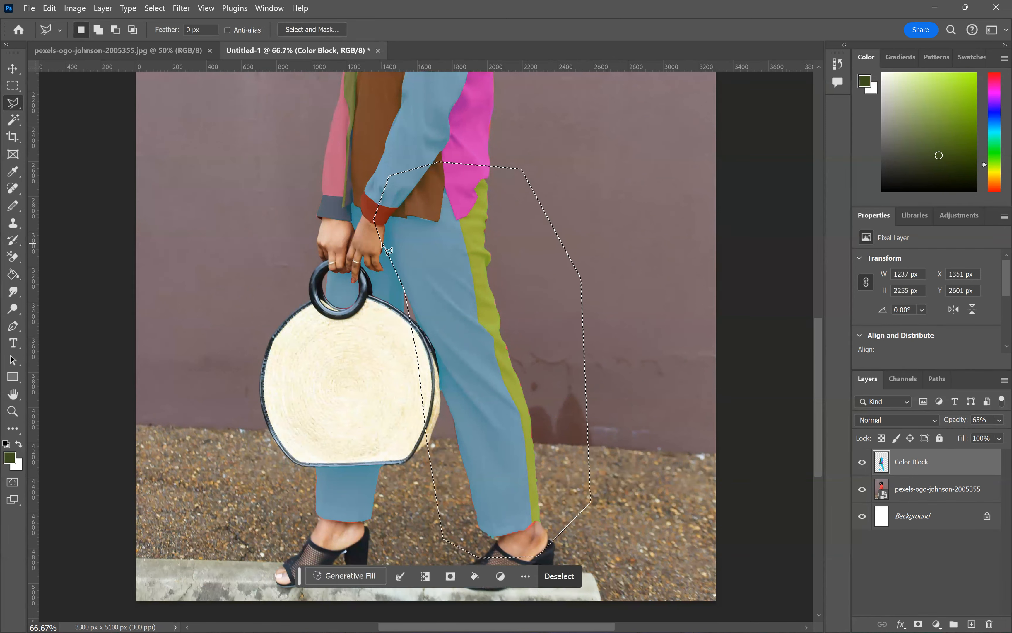
# - Set a very dark grey foreground colour, try filling the selected near trouser leg with it, and undo the fill
pyautogui.click(13, 274)
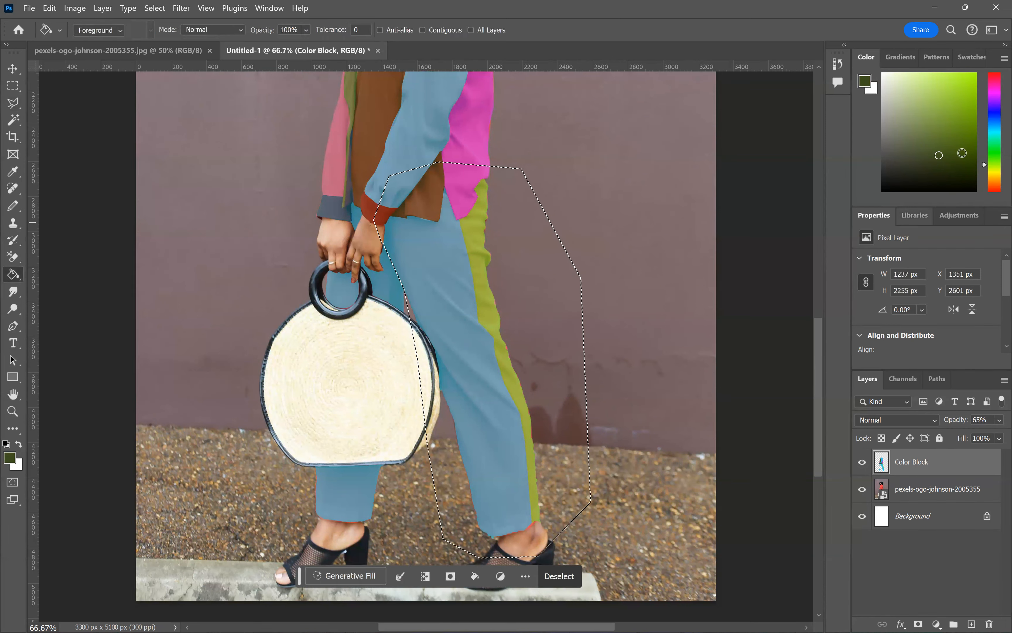
pyautogui.click(994, 138)
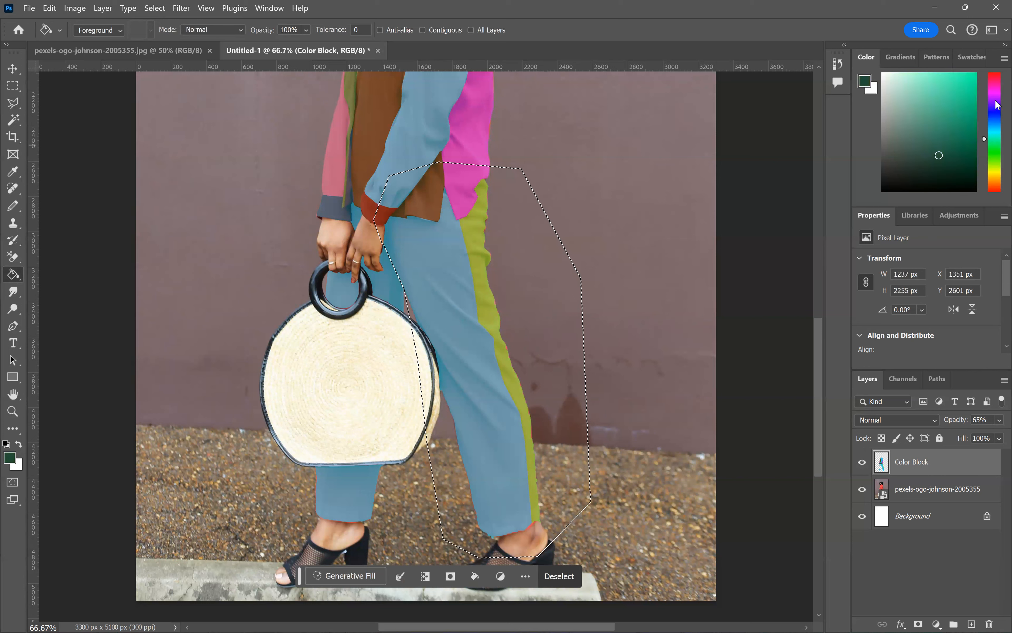
pyautogui.click(996, 103)
pyautogui.moveTo(995, 110)
pyautogui.mouseDown()
pyautogui.moveTo(995, 84)
pyautogui.moveTo(996, 180)
pyautogui.moveTo(996, 160)
pyautogui.mouseUp()
pyautogui.click(893, 171)
pyautogui.click(412, 205)
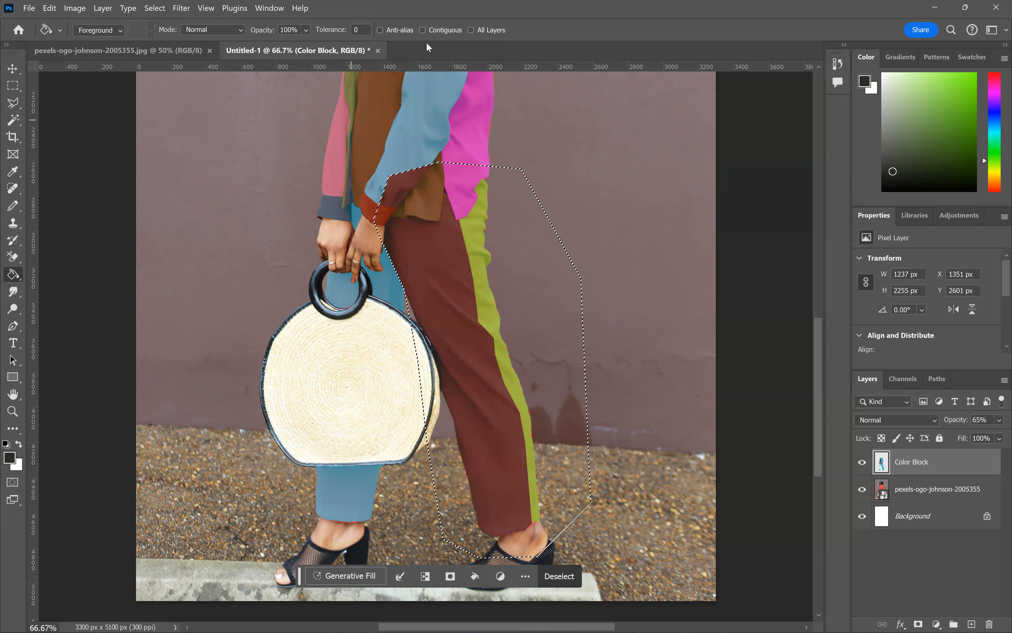
pyautogui.hotkey('ctrl', 'z')
# - Limit the Paint Bucket to contiguous pixels, fill the near trouser leg with dark grey, and deselect
pyautogui.click(422, 30)
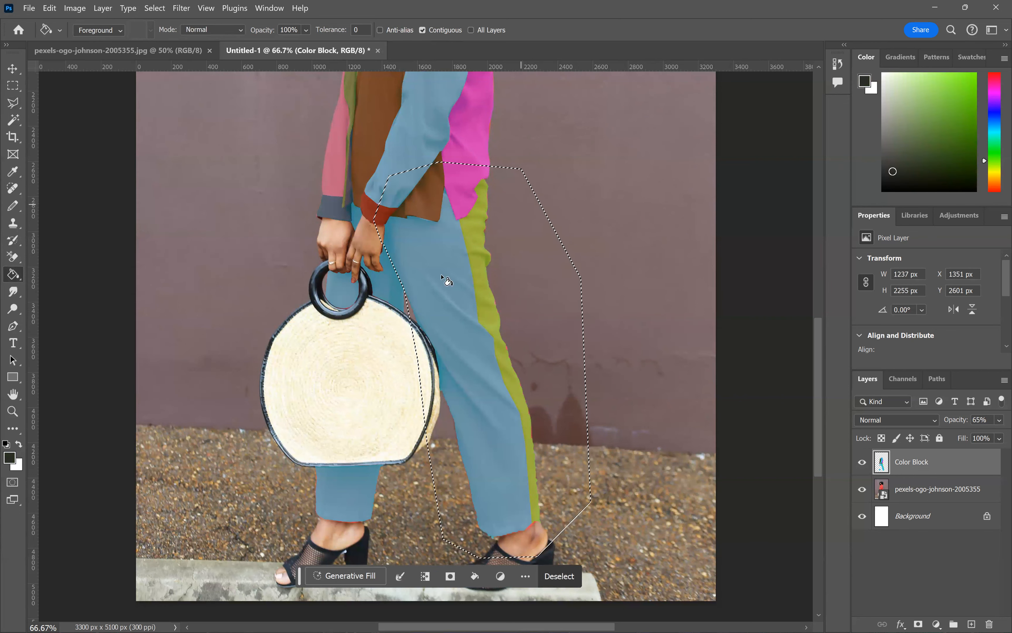
pyautogui.click(411, 205)
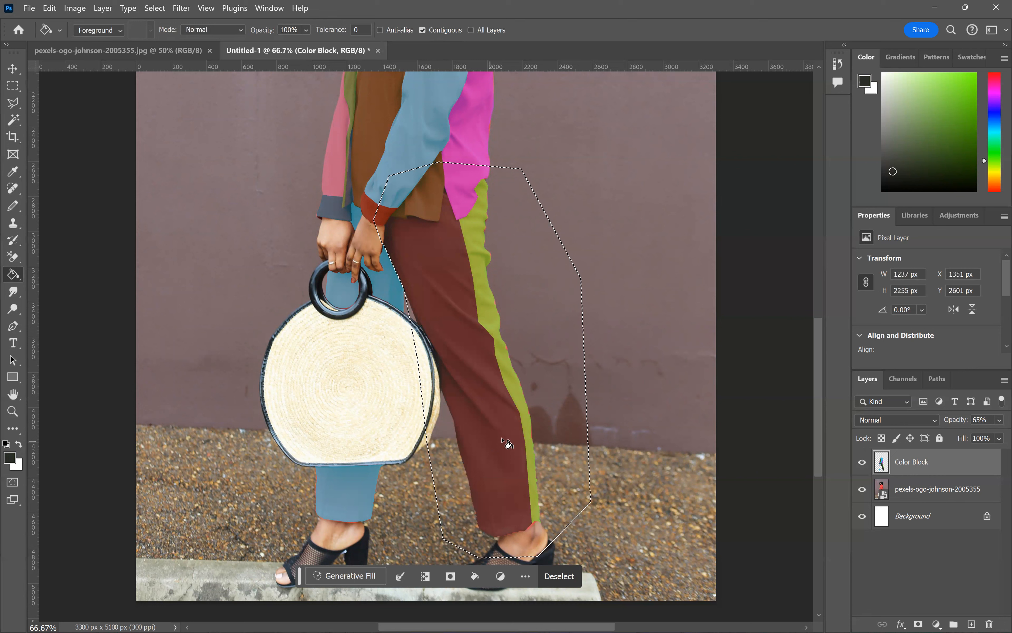
pyautogui.hotkey('ctrl', 'd')
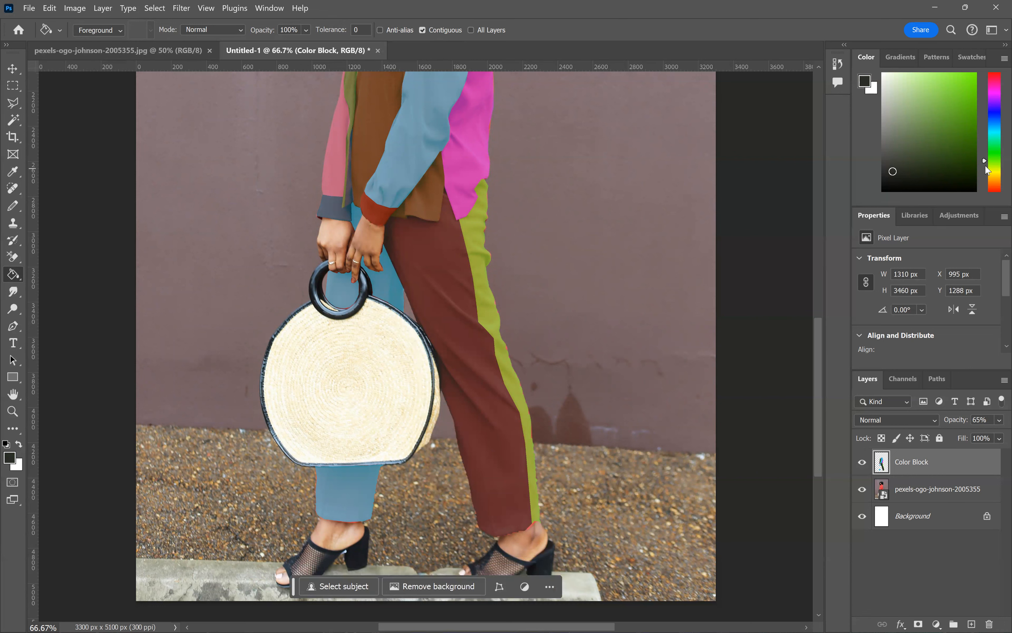
# - Set an olive-yellow foreground colour and fill the far trouser leg's visible parts above, inside the handle of, and below the bag
pyautogui.moveTo(995, 140); pyautogui.dragTo(996, 138)
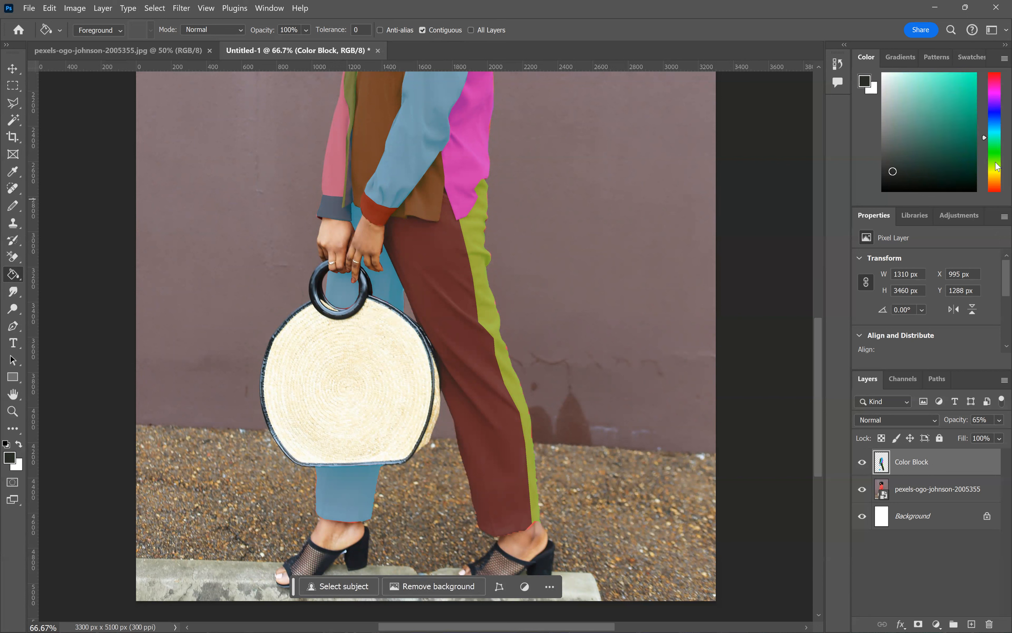
pyautogui.click(994, 164)
pyautogui.moveTo(961, 163); pyautogui.dragTo(984, 115)
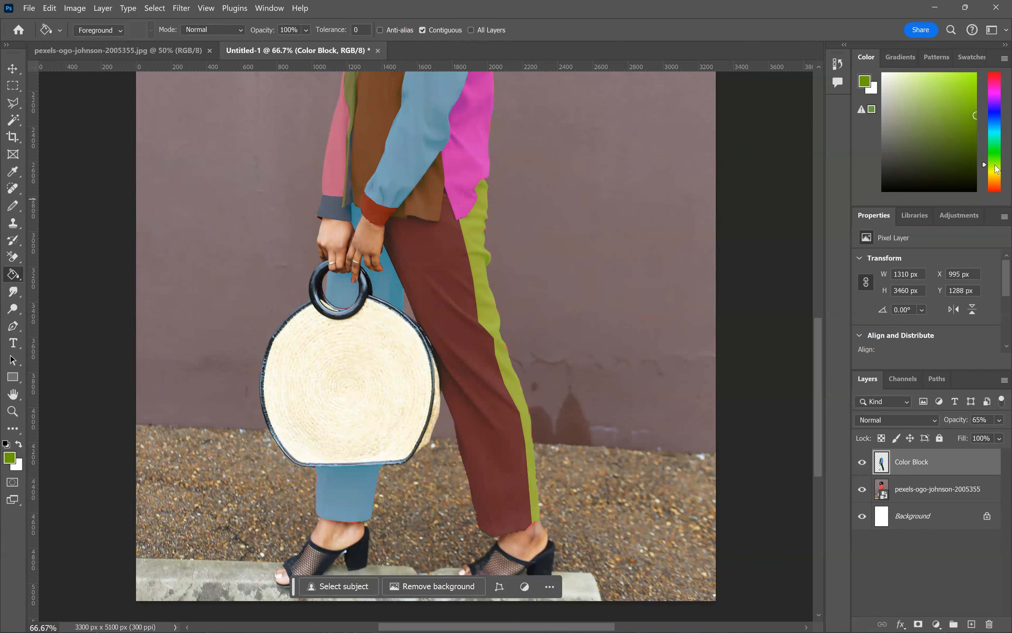
pyautogui.moveTo(993, 167); pyautogui.dragTo(996, 172)
pyautogui.click(388, 286)
pyautogui.click(350, 287)
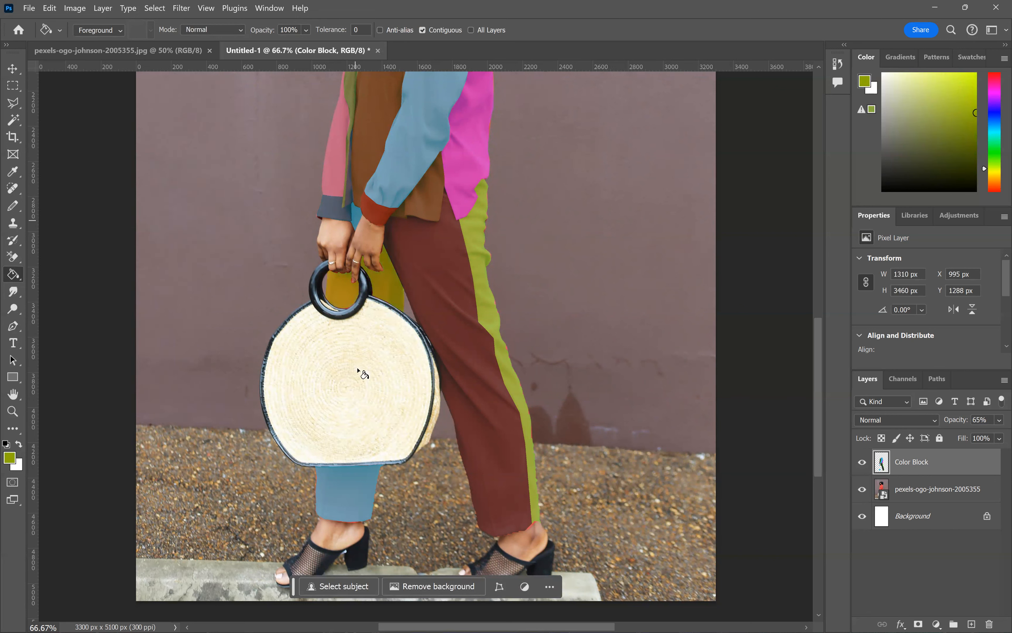
pyautogui.click(353, 505)
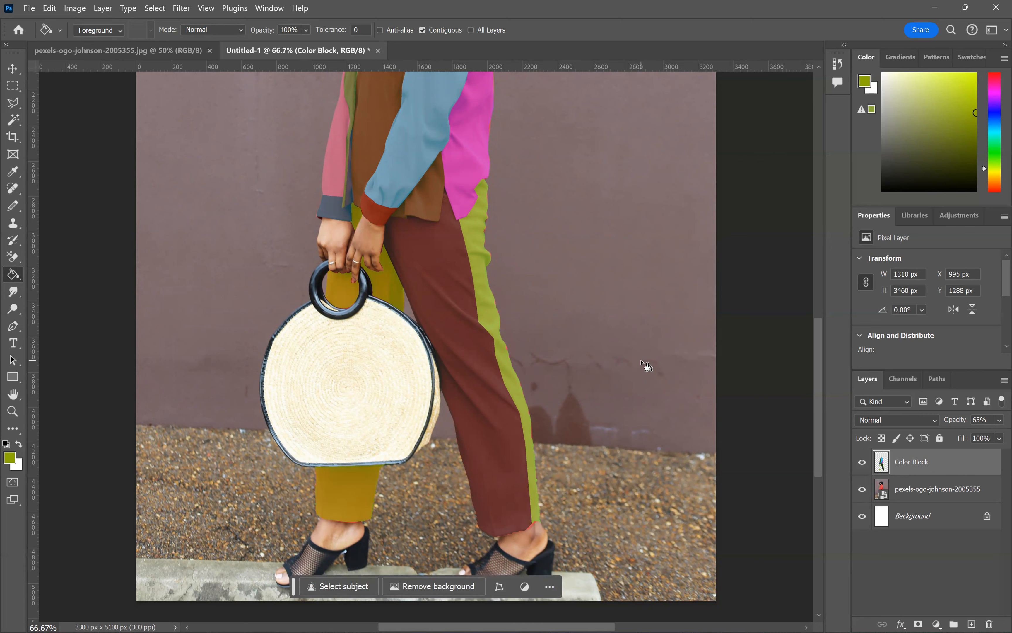
# - Place a single 354 px Pencil dab in the olive foreground colour on the wall beside the far trouser leg
pyautogui.hotkey('ctrl', '+')
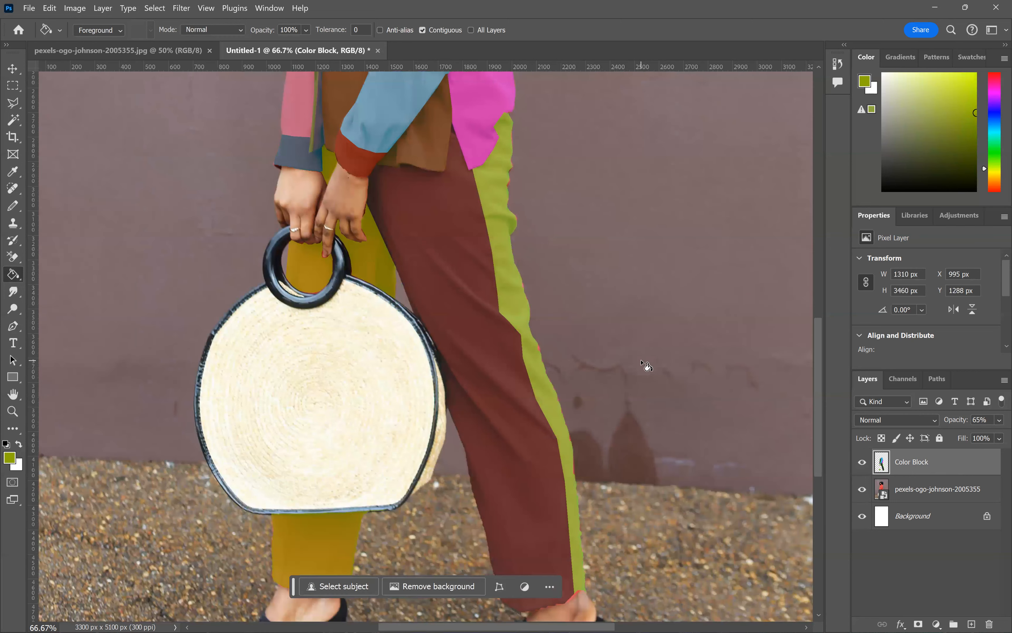
pyautogui.hotkey('ctrl', '+')
pyautogui.hotkey('ctrl', '+')
pyautogui.hotkey('ctrl', '+')
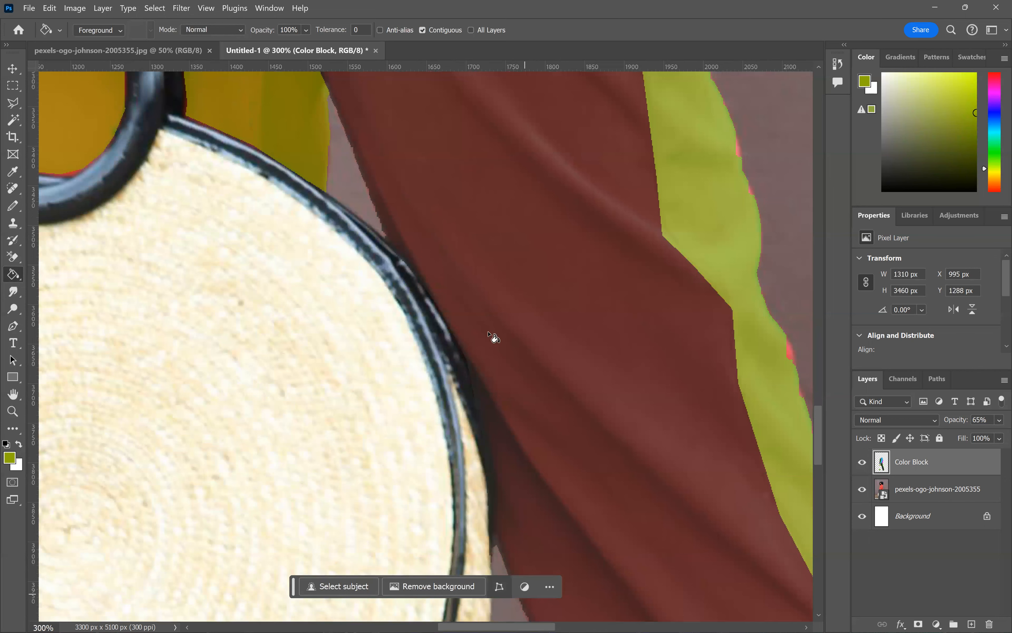
pyautogui.hscroll(5, 489, 332)
pyautogui.click(18, 202)
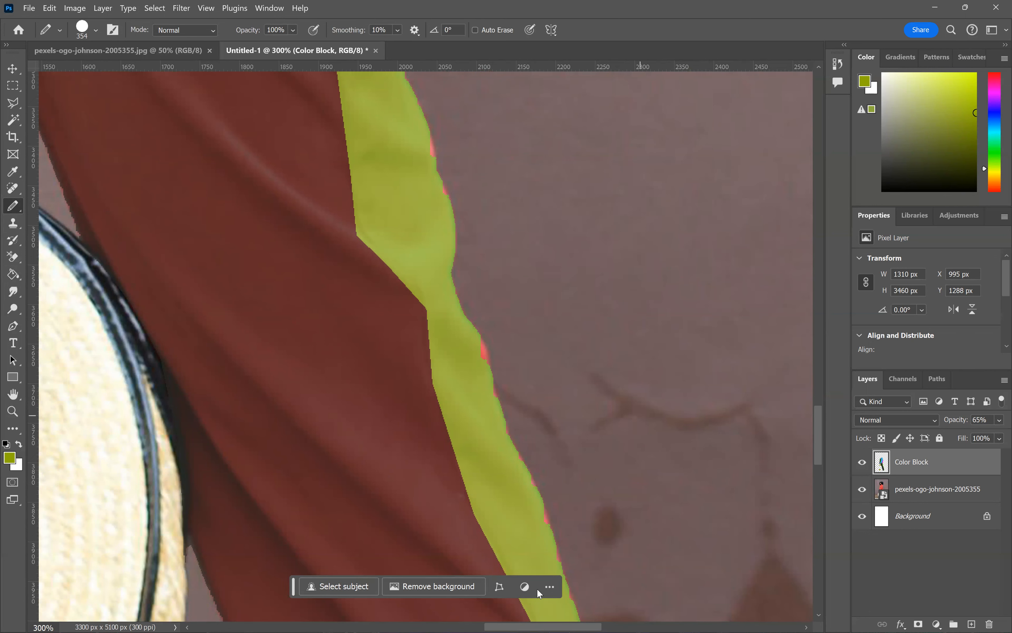
pyautogui.hscroll(4, 673, 316)
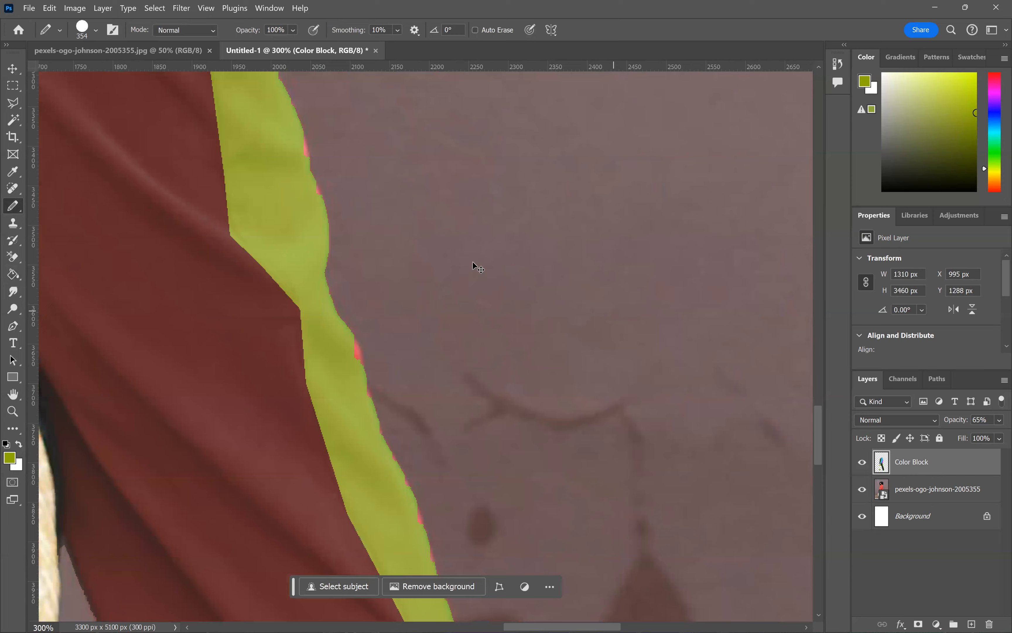
pyautogui.hscroll(3, 477, 267)
pyautogui.click(469, 265)
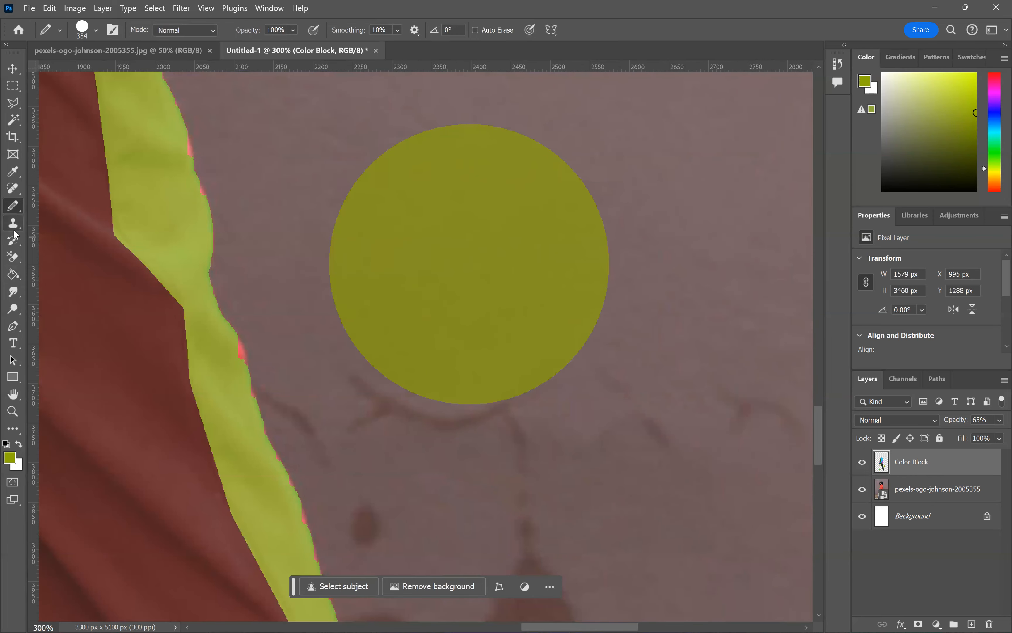
# - Switch to the Brush tool with a 72 px Hard Round tip and paint a small dab beside the pencil circle
pyautogui.rightClick(16, 214)
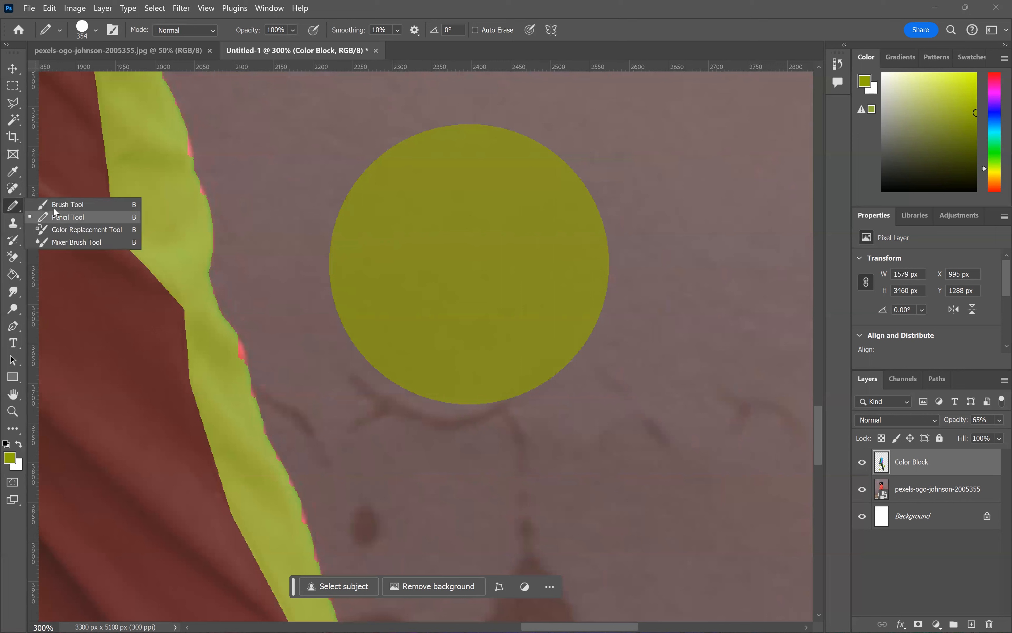
pyautogui.click(62, 203)
pyautogui.click(97, 32)
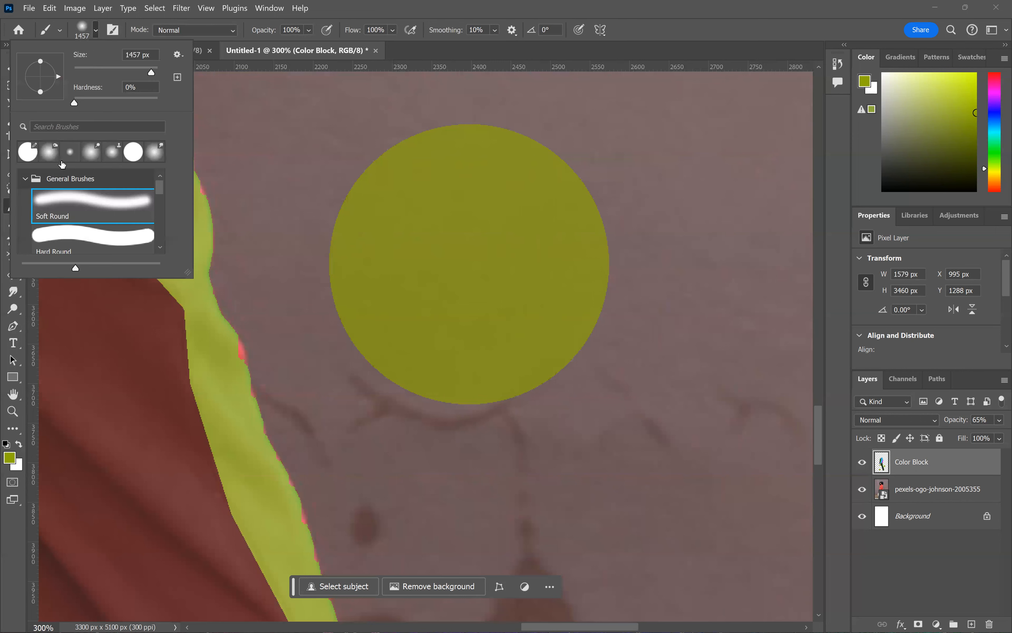
pyautogui.click(82, 239)
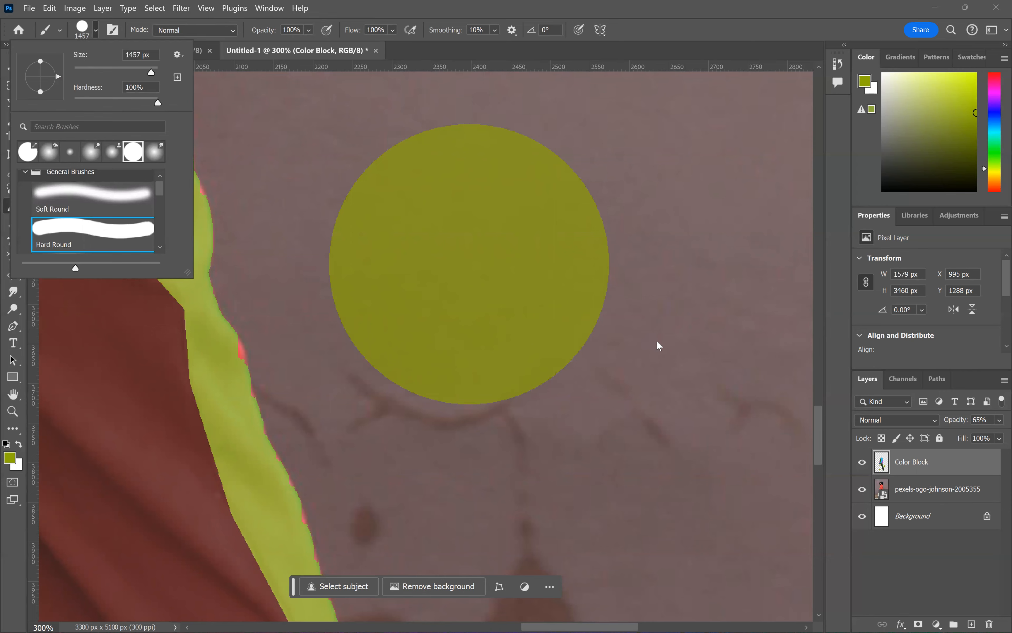
pyautogui.click(688, 443)
pyautogui.click(688, 444)
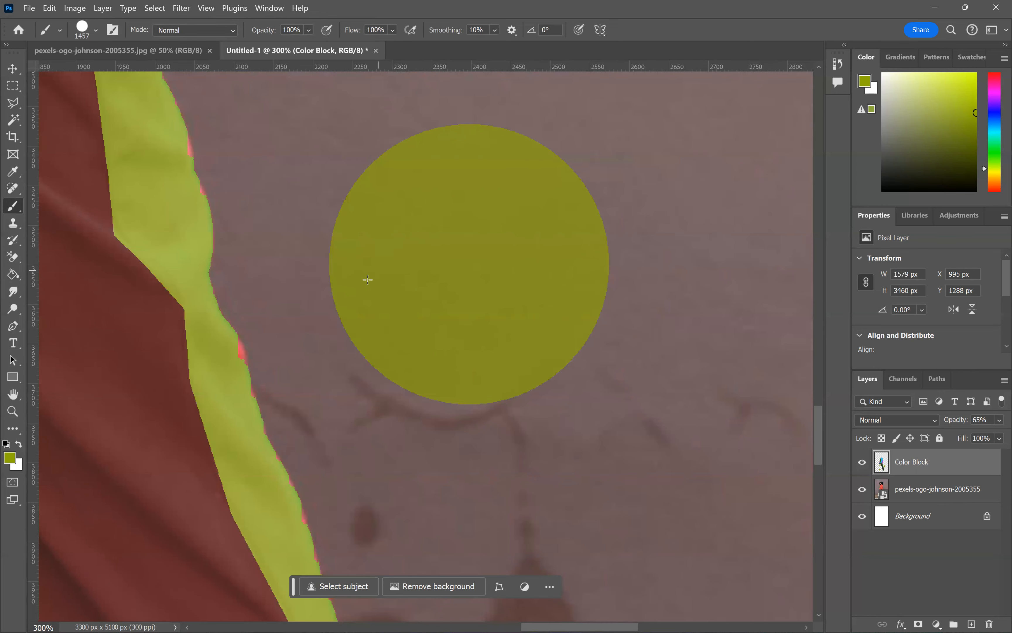
pyautogui.hotkey('ctrl', 'z')
pyautogui.click(97, 36)
pyautogui.write('72')
pyautogui.click(659, 380)
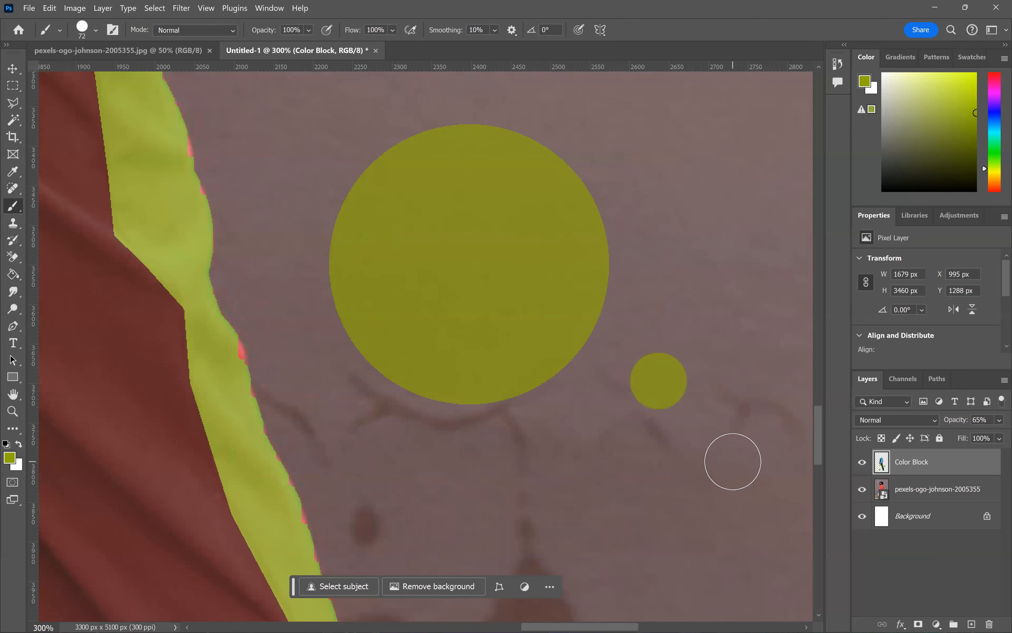
# - Compare the edges of the large pencil dab and the small brush dab at close range
pyautogui.hotkey('ctrl', '+')
pyautogui.hotkey('ctrl', '+')
pyautogui.hotkey('ctrl', '+')
pyautogui.hotkey('ctrl', '+')
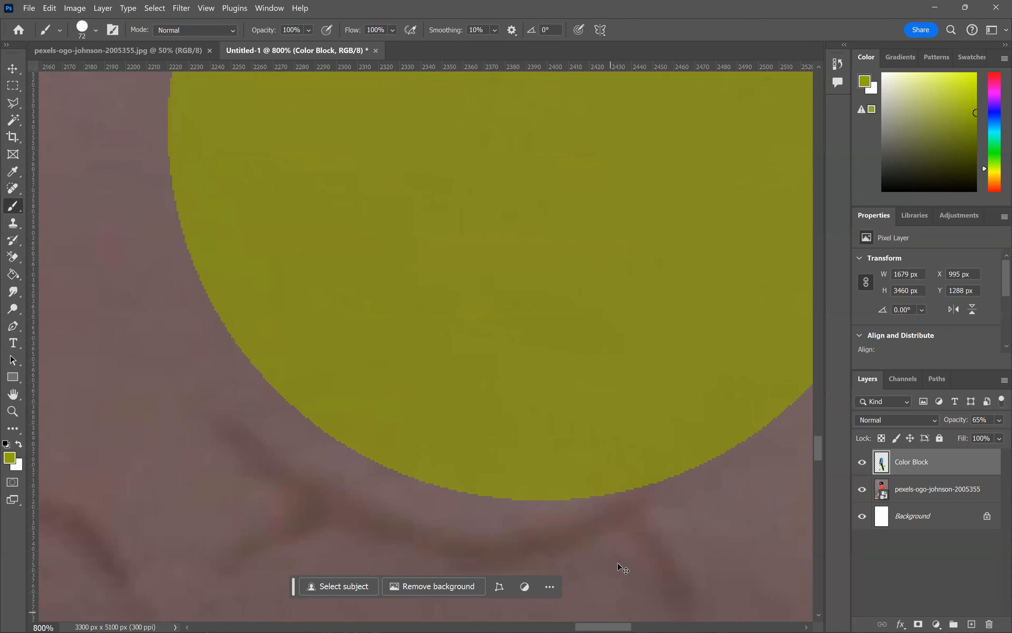
pyautogui.click(13, 70)
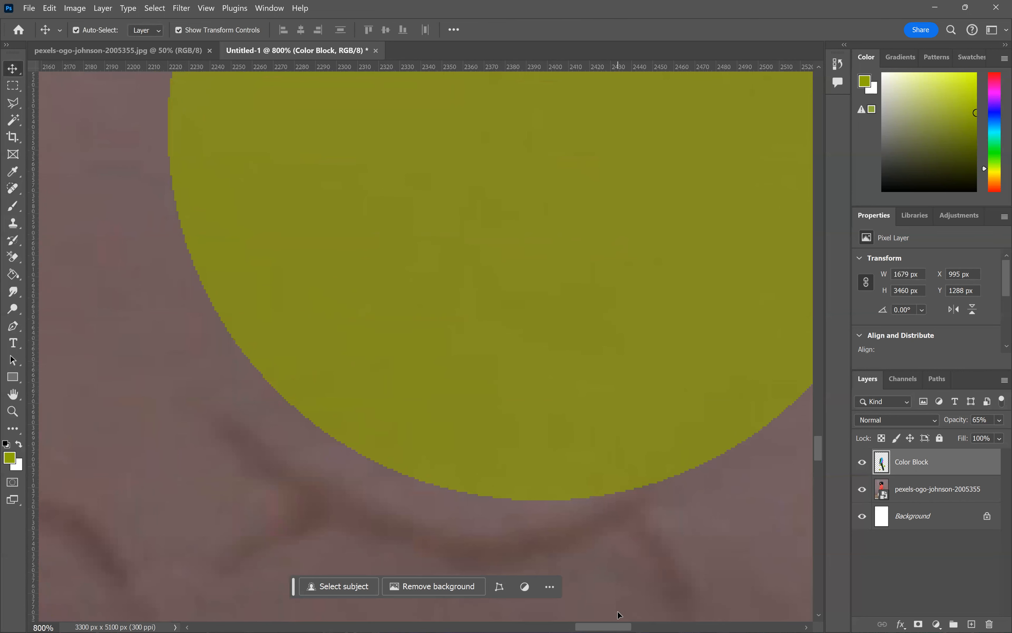
pyautogui.hscroll(10, 619, 615)
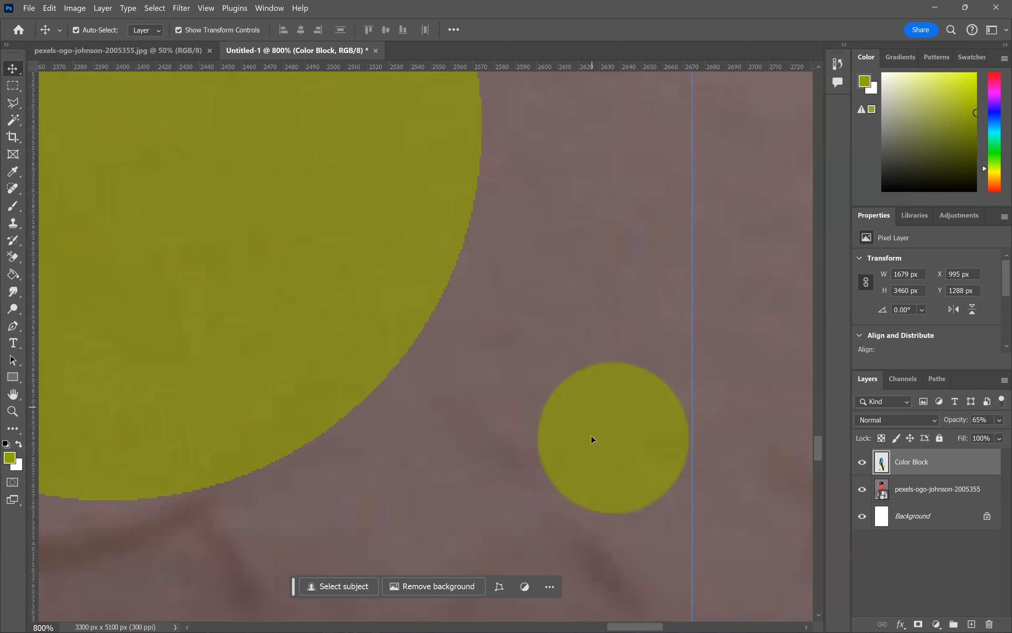
# - Undo the brush dab and the pencil dab on the wall
pyautogui.hotkey('ctrl', 'z')
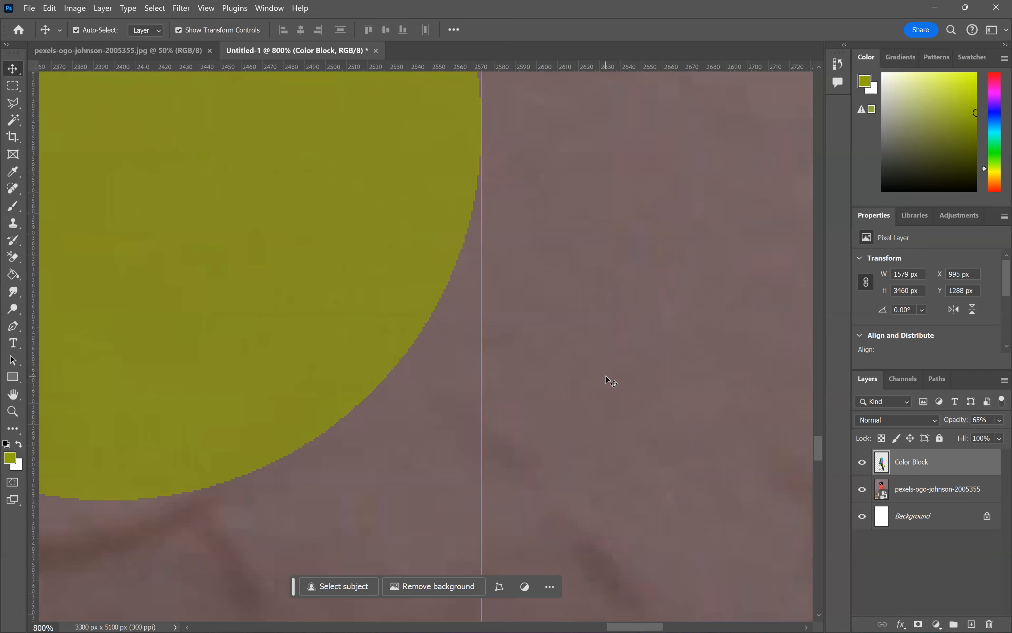
pyautogui.hotkey('ctrl', '-')
pyautogui.hotkey('ctrl', '-')
pyautogui.hotkey('ctrl', '-')
pyautogui.hotkey('ctrl', '-')
pyautogui.hotkey('ctrl', '-')
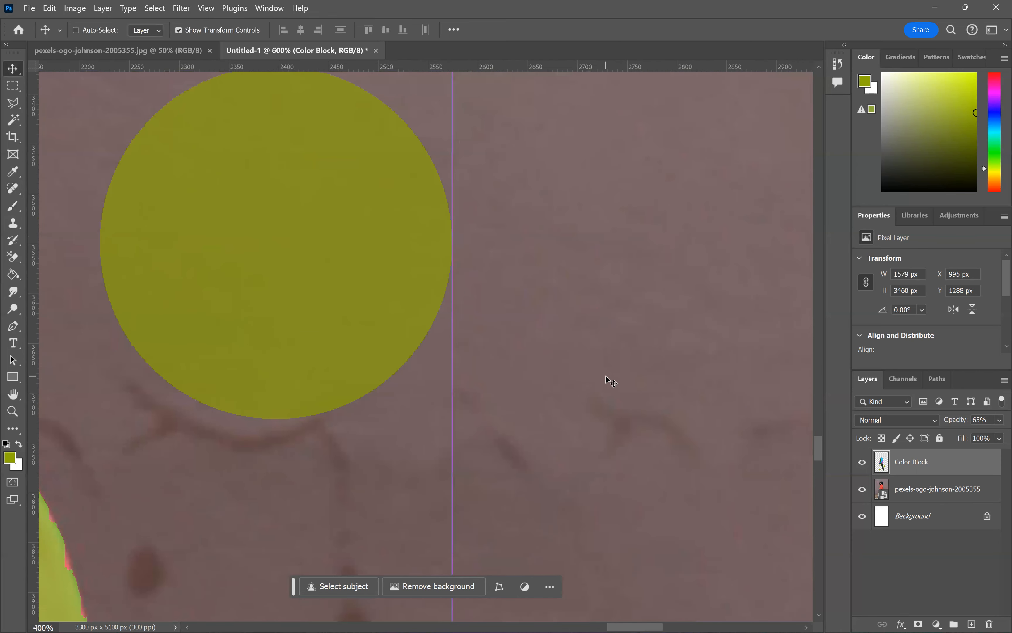
pyautogui.hotkey('ctrl', '-')
pyautogui.hotkey('ctrl', 'z')
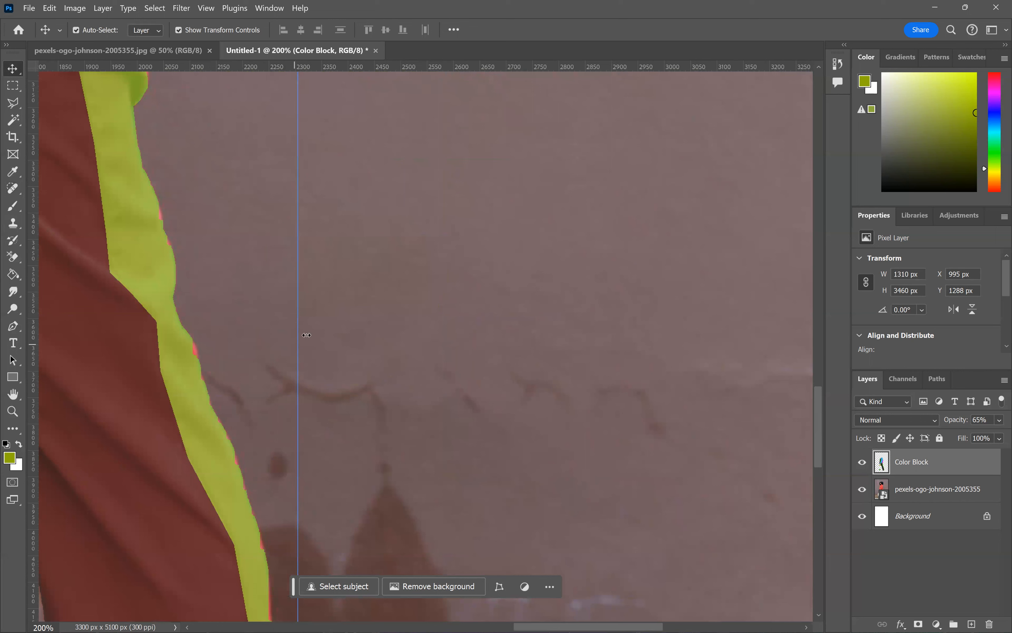
# - Switch back to the Pencil tool and set its size to 47 px
pyautogui.click(13, 207)
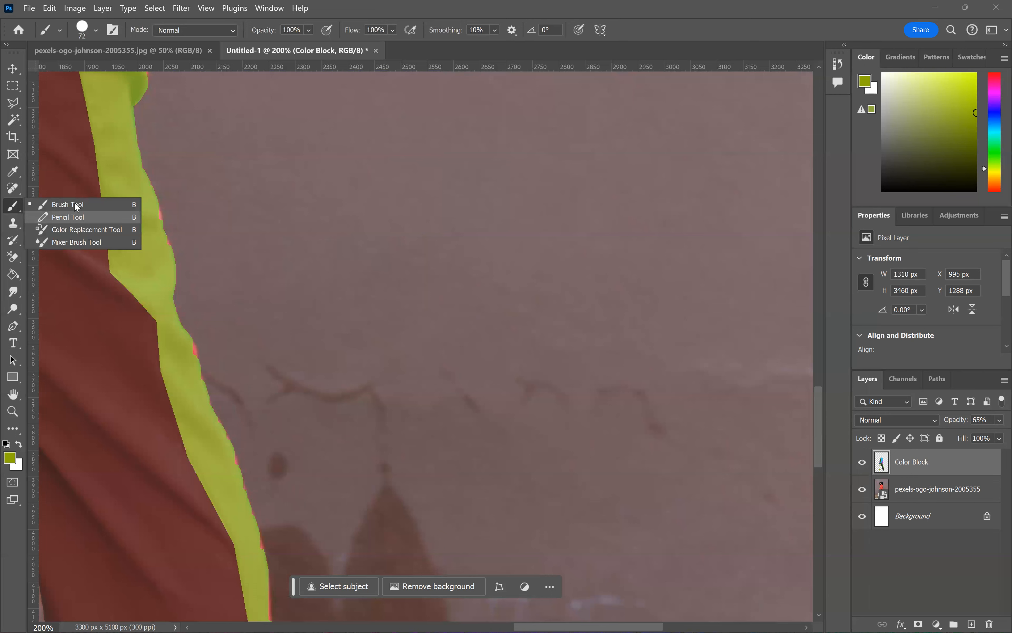
pyautogui.click(68, 217)
pyautogui.click(96, 30)
pyautogui.moveTo(99, 72); pyautogui.dragTo(93, 72)
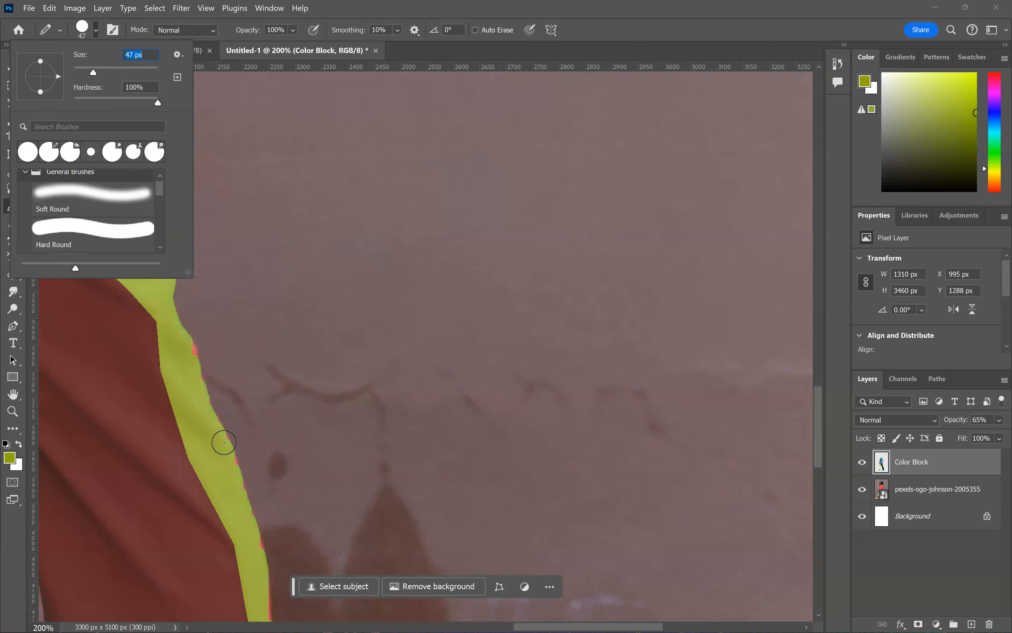
# - Set the Color Block layer's opacity to 100%, sample the far trouser leg's green, and pencil over the red fringe along its outer edge
pyautogui.click(910, 422)
pyautogui.click(998, 422)
pyautogui.click(997, 421)
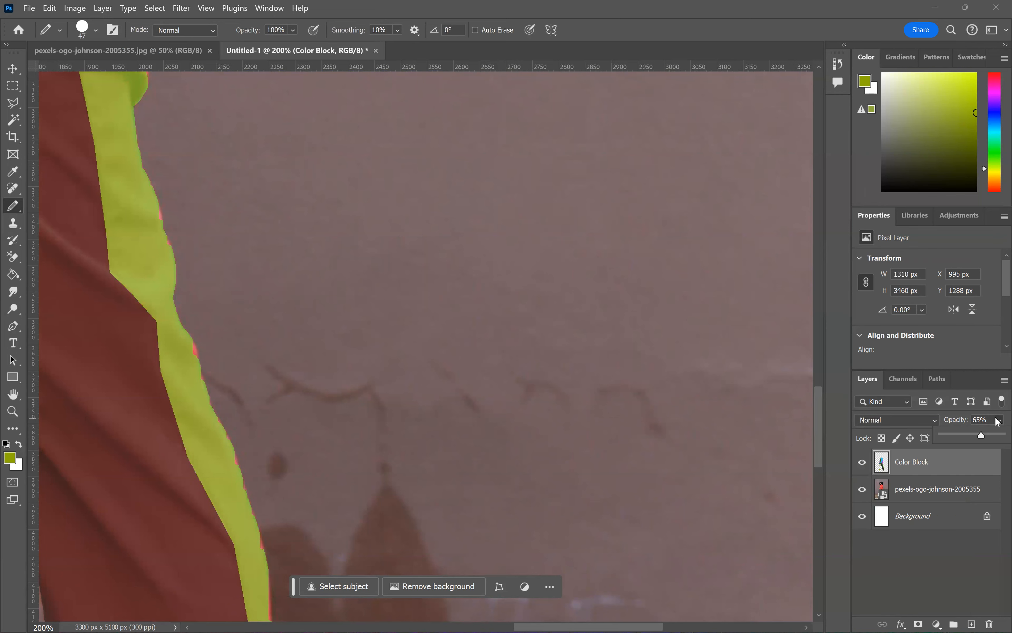
pyautogui.moveTo(989, 440); pyautogui.dragTo(1002, 435)
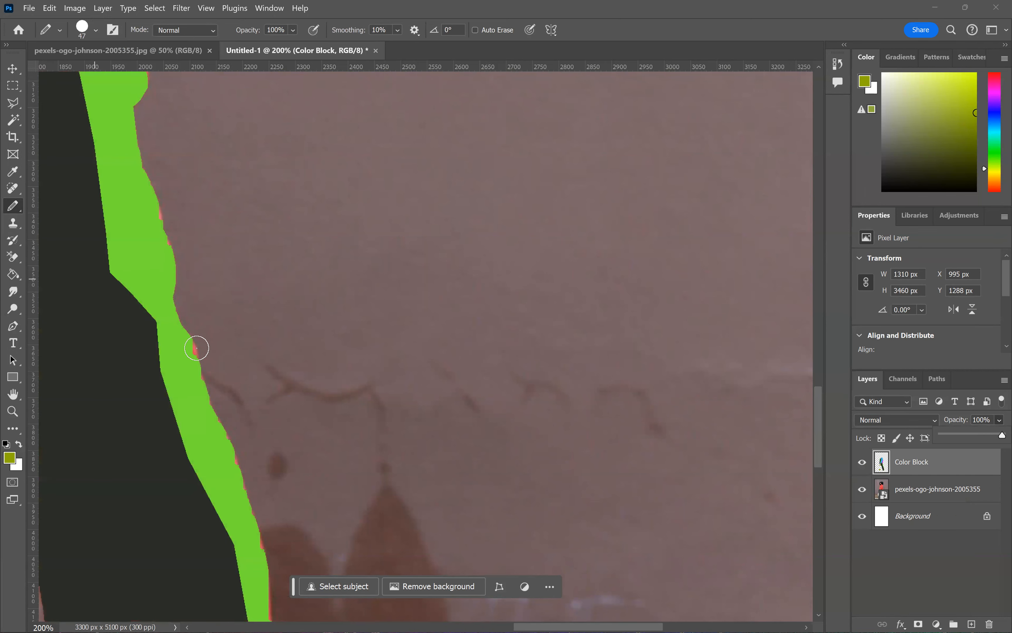
pyautogui.keyDown('alt'); pyautogui.click(184, 355); pyautogui.keyUp('alt')
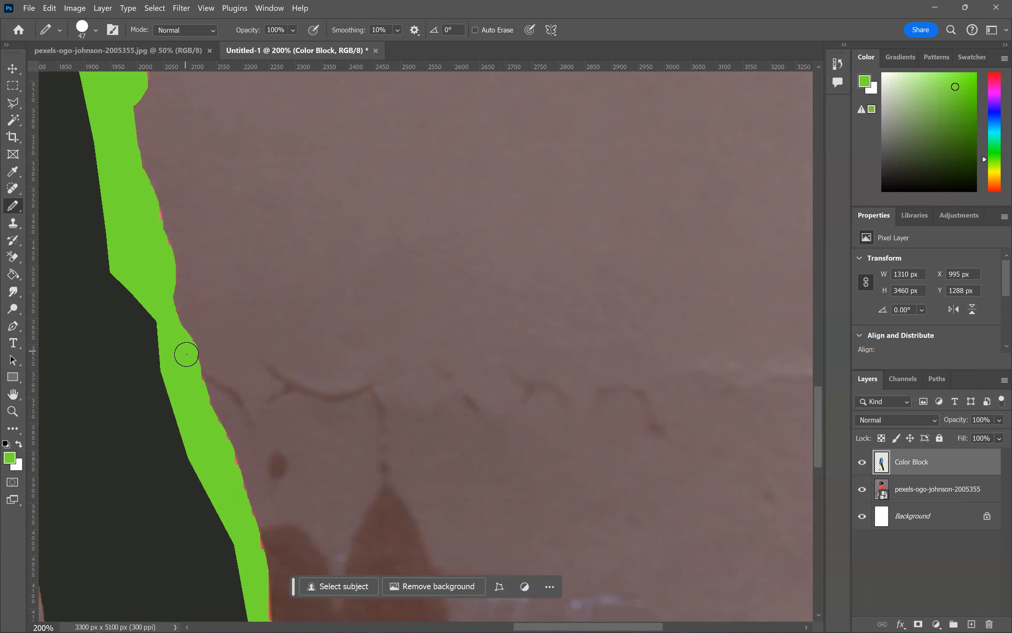
pyautogui.moveTo(151, 233)
pyautogui.mouseDown()
pyautogui.moveTo(156, 242)
pyautogui.moveTo(149, 221)
pyautogui.mouseUp()
# - Pencil a solid green test blob about 240 by 310 px on the wall beside the trousers
pyautogui.scroll(3, 238, 242)
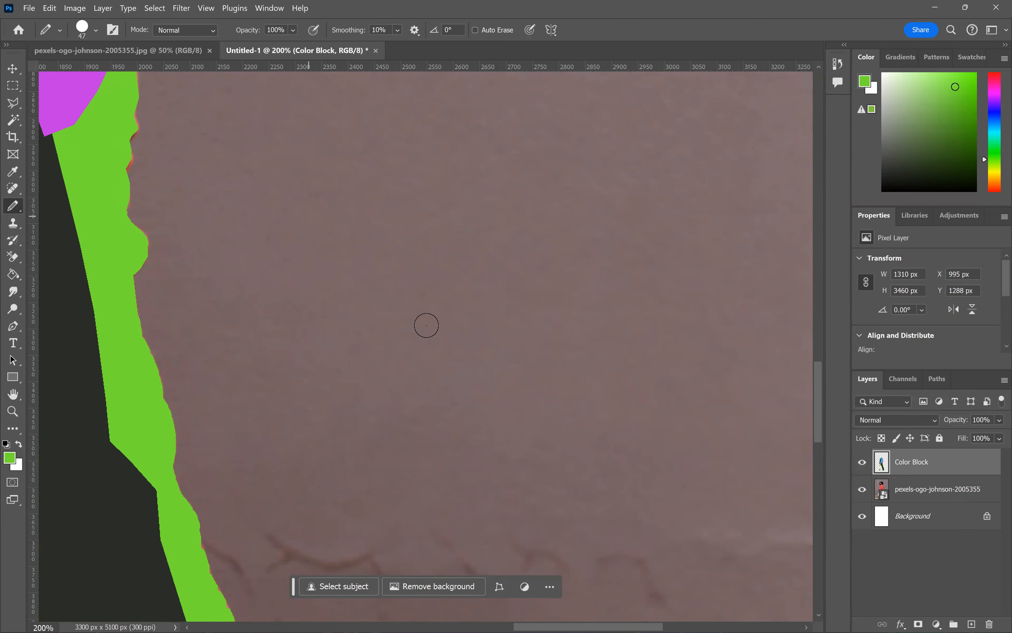
pyautogui.scroll(1, 397, 276)
pyautogui.moveTo(402, 203)
pyautogui.mouseDown()
pyautogui.moveTo(349, 268)
pyautogui.moveTo(406, 213)
pyautogui.moveTo(358, 255)
pyautogui.moveTo(409, 221)
pyautogui.moveTo(427, 254)
pyautogui.moveTo(425, 217)
pyautogui.moveTo(410, 303)
pyautogui.moveTo(326, 342)
pyautogui.moveTo(380, 289)
pyautogui.moveTo(334, 279)
pyautogui.moveTo(410, 269)
pyautogui.moveTo(350, 308)
pyautogui.moveTo(373, 340)
pyautogui.moveTo(377, 320)
pyautogui.moveTo(347, 324)
pyautogui.moveTo(360, 281)
pyautogui.mouseUp()
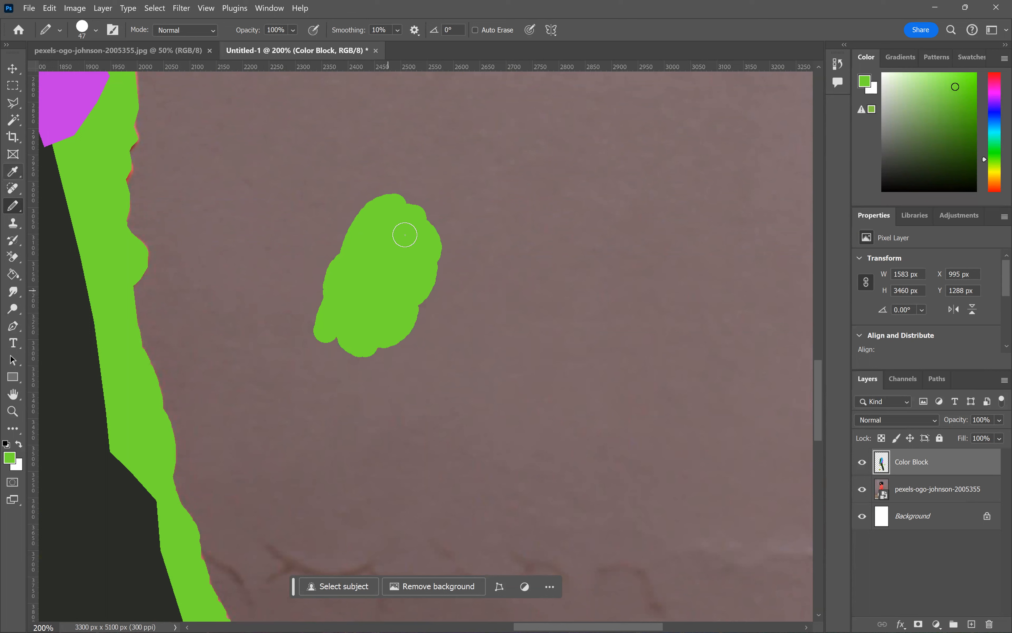
# - Select the test blob's lower half with the Polygonal Lasso without anti-aliasing and fill it with emerald green
pyautogui.press('l')
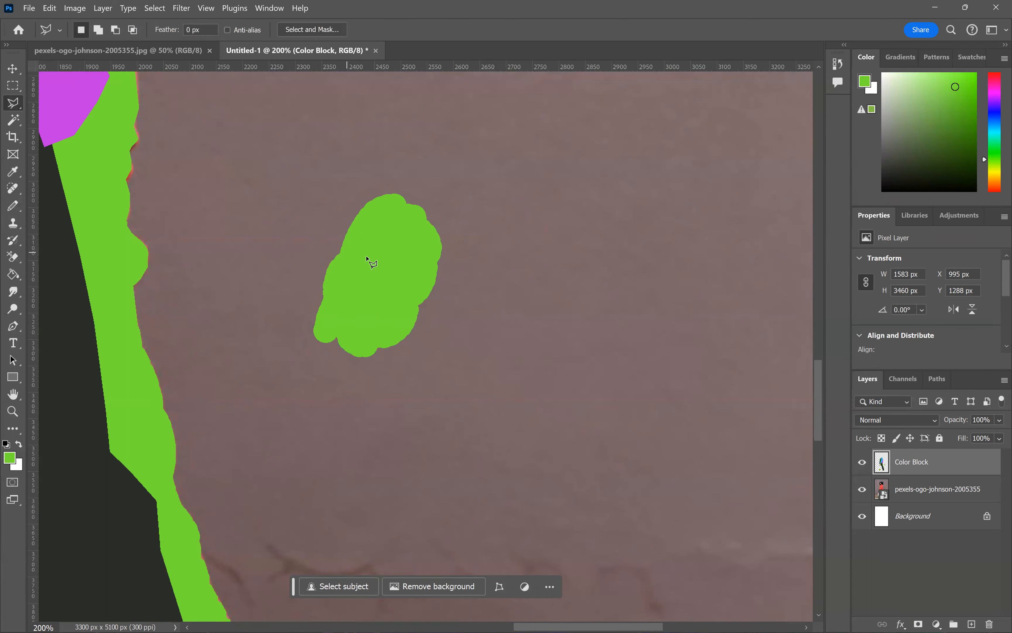
pyautogui.click(312, 250)
pyautogui.click(434, 302)
pyautogui.click(437, 393)
pyautogui.click(261, 395)
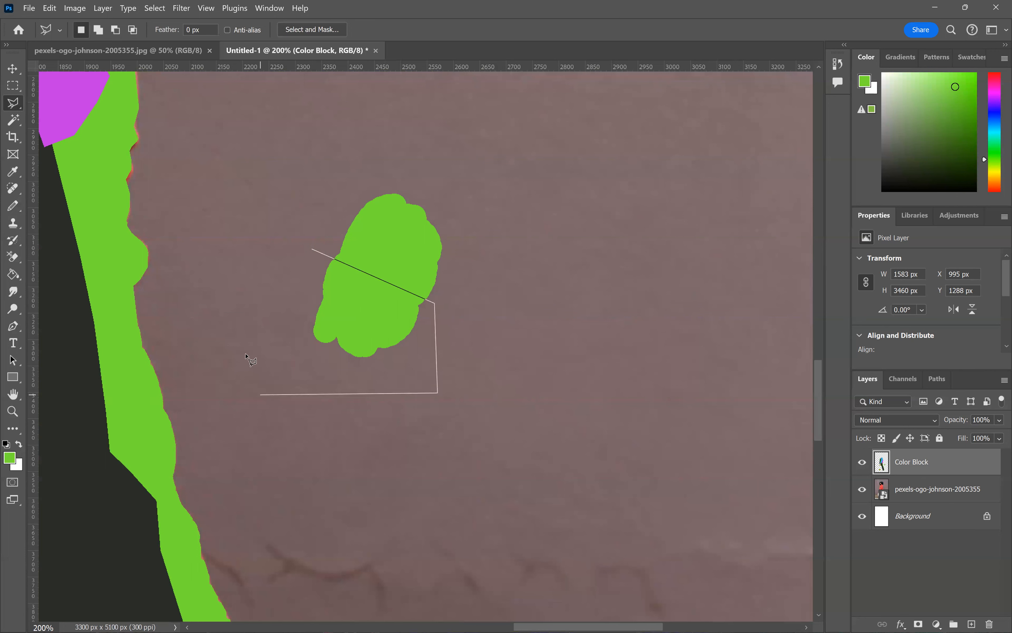
pyautogui.click(308, 251)
pyautogui.click(16, 276)
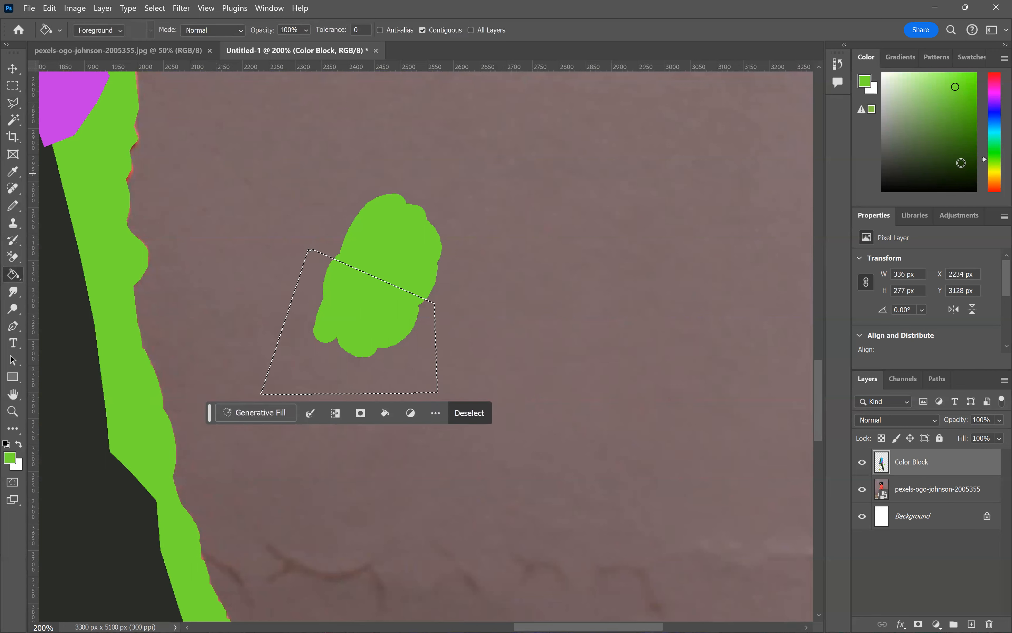
pyautogui.click(370, 331)
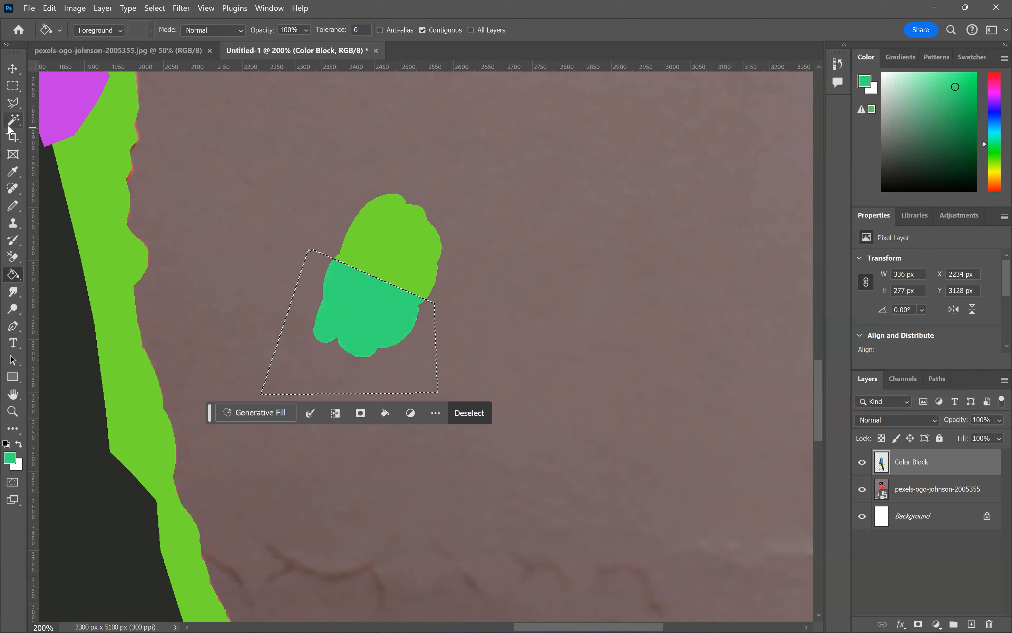
# - Check the border between the blob's two colours by selecting each half in turn with the Magic Wand, and deselect
pyautogui.press('w')
pyautogui.hotkey('ctrl', 'd')
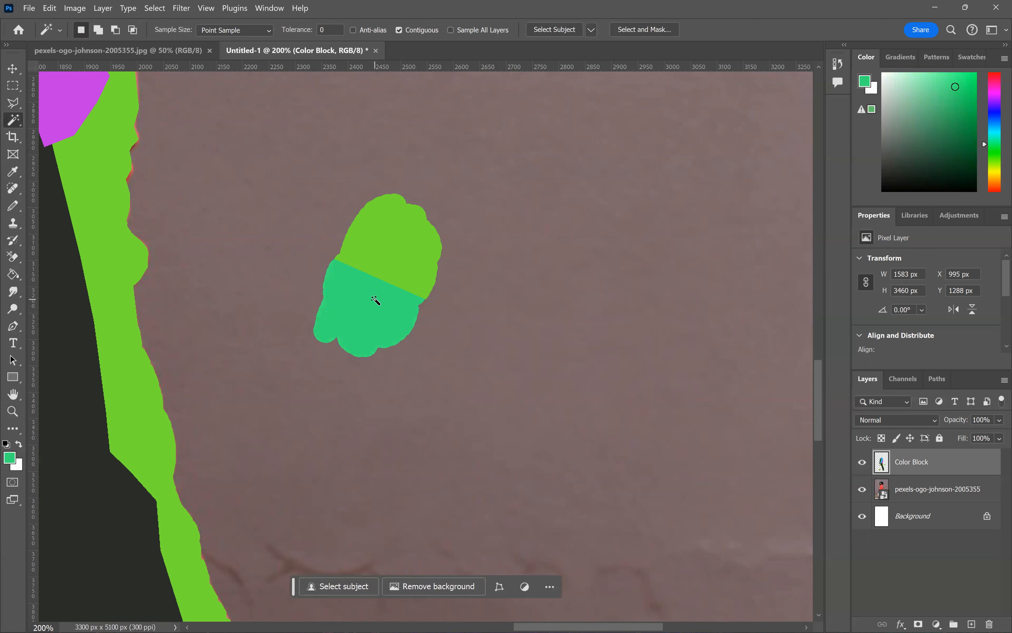
pyautogui.click(347, 337)
pyautogui.scroll(3, 356, 321)
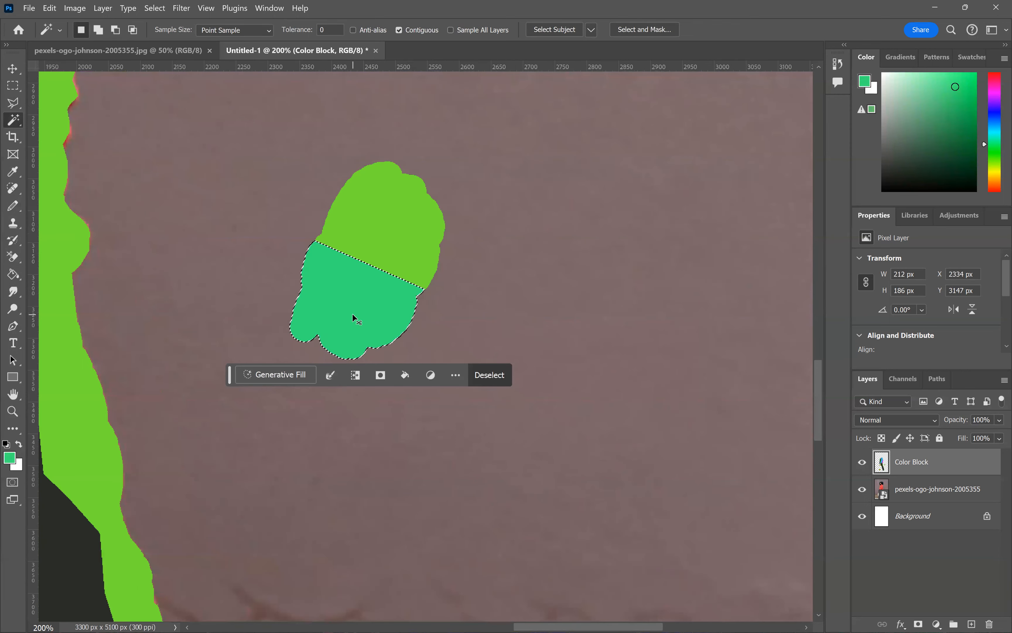
pyautogui.scroll(2, 352, 318)
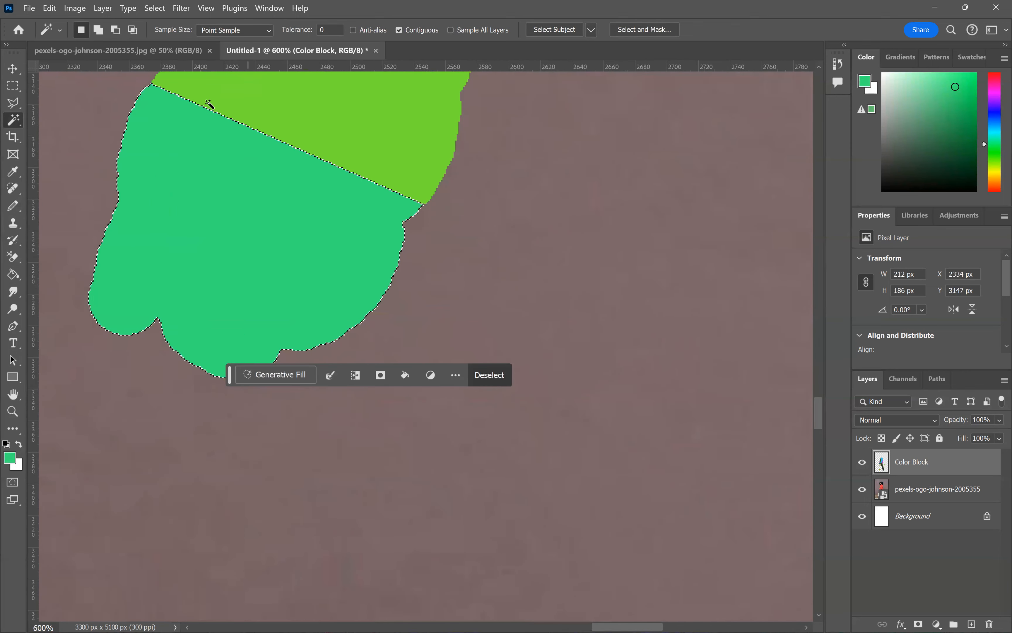
pyautogui.click(341, 127)
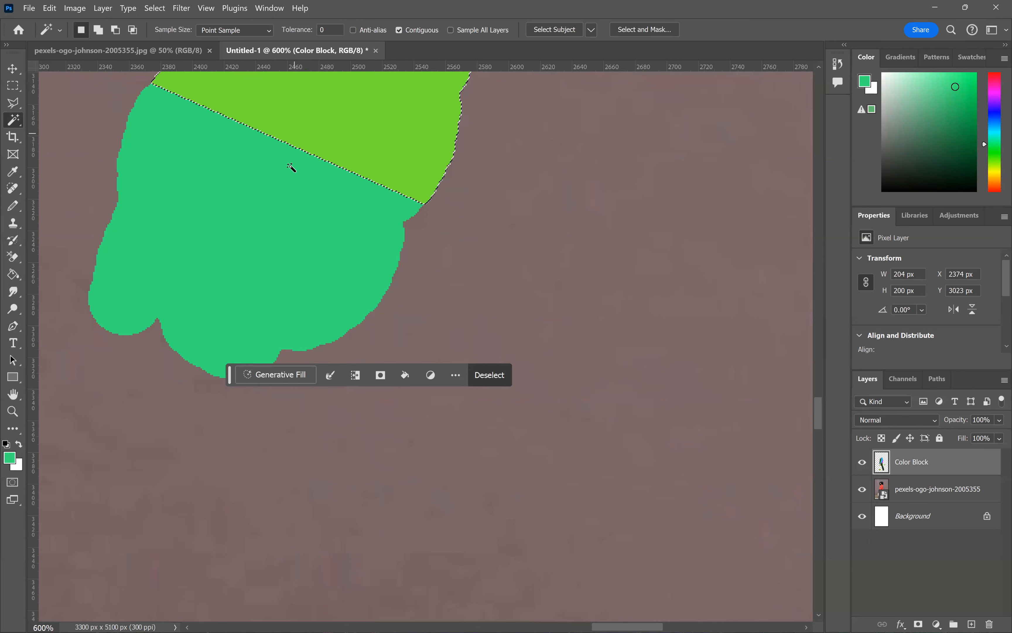
pyautogui.click(277, 218)
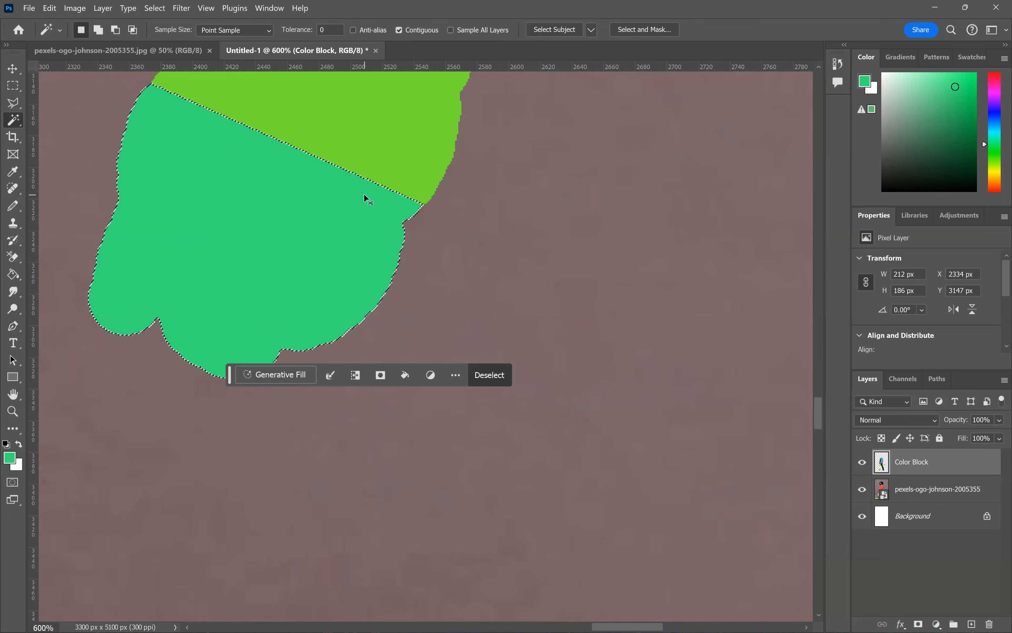
pyautogui.hotkey('ctrl', 'd')
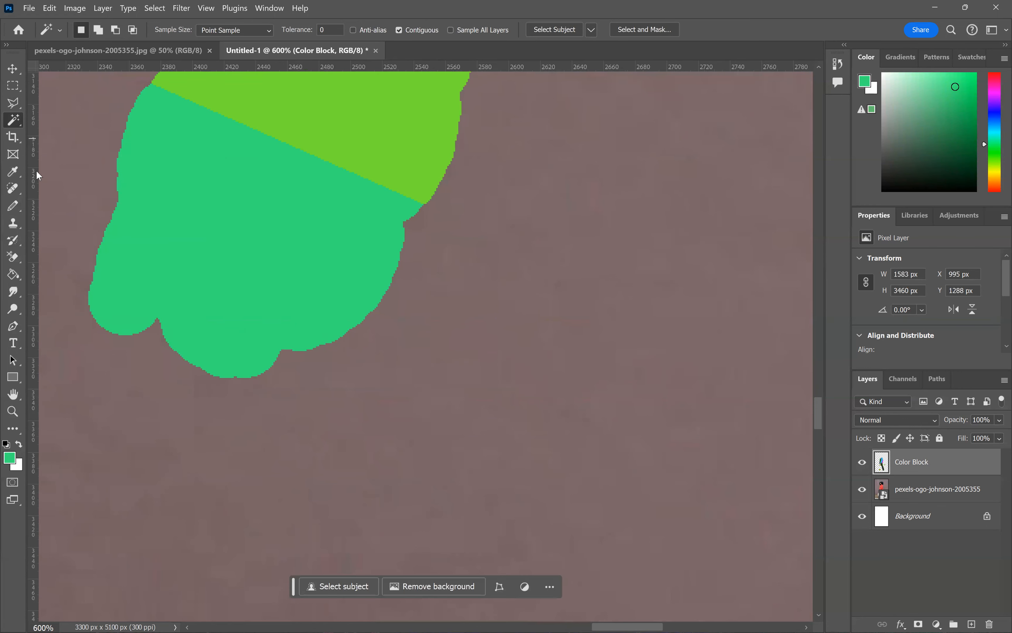
# - Turn on anti-aliasing for the Polygonal Lasso and outline the upper part of the test blob's lime-green half
pyautogui.click(13, 104)
pyautogui.click(247, 32)
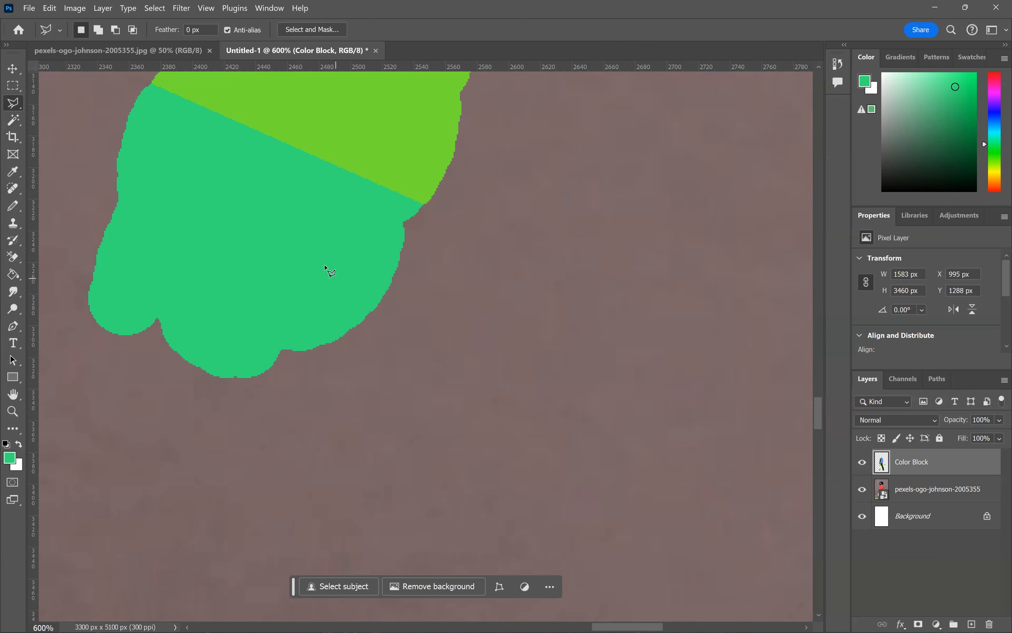
pyautogui.scroll(3, 210, 187)
pyautogui.scroll(1, 215, 143)
pyautogui.click(231, 94)
pyautogui.click(147, 195)
pyautogui.click(529, 370)
pyautogui.click(642, 127)
pyautogui.click(340, 83)
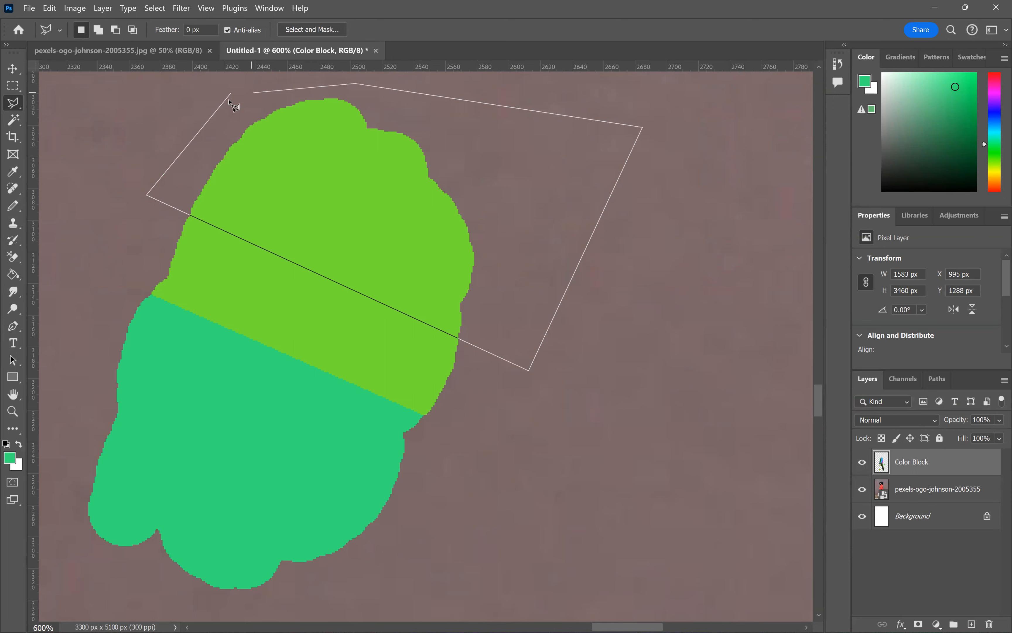
pyautogui.click(231, 94)
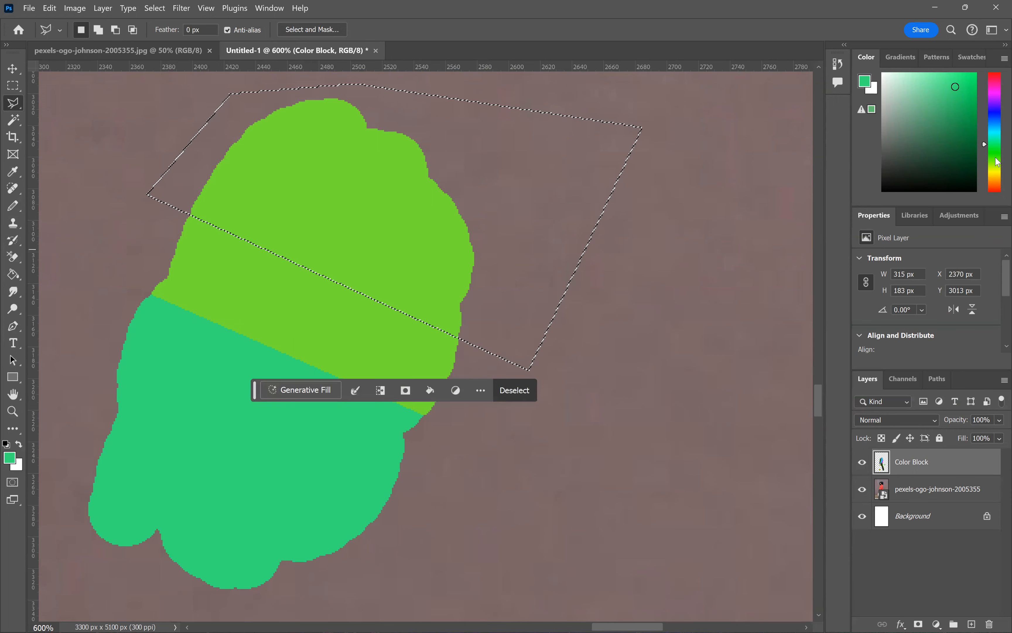
# - Fill the selected upper part of the test blob with purple using the Paint Bucket, and deselect
pyautogui.click(995, 106)
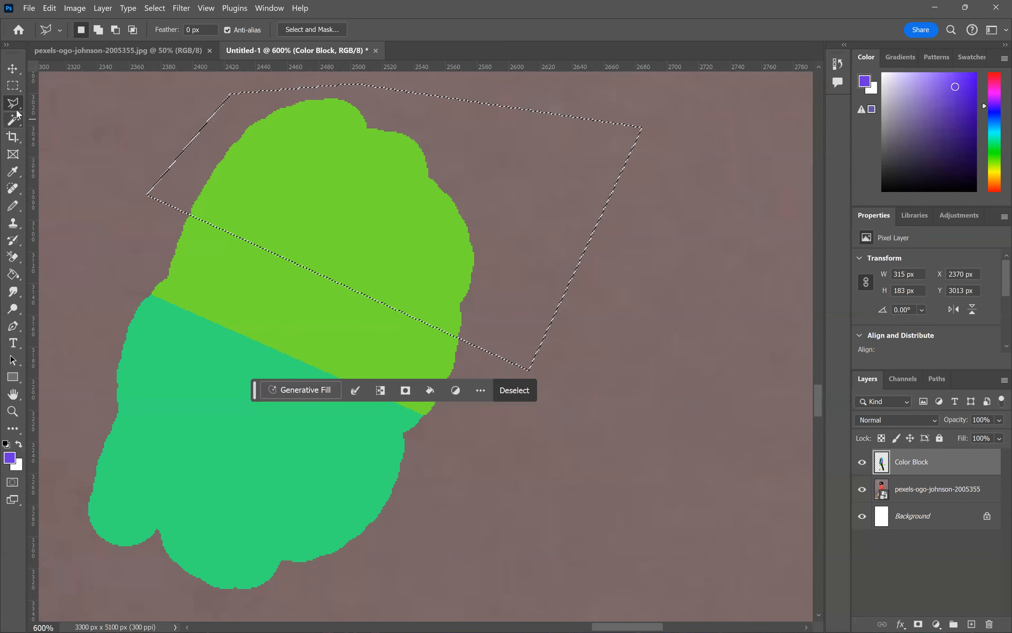
pyautogui.click(13, 276)
pyautogui.click(407, 186)
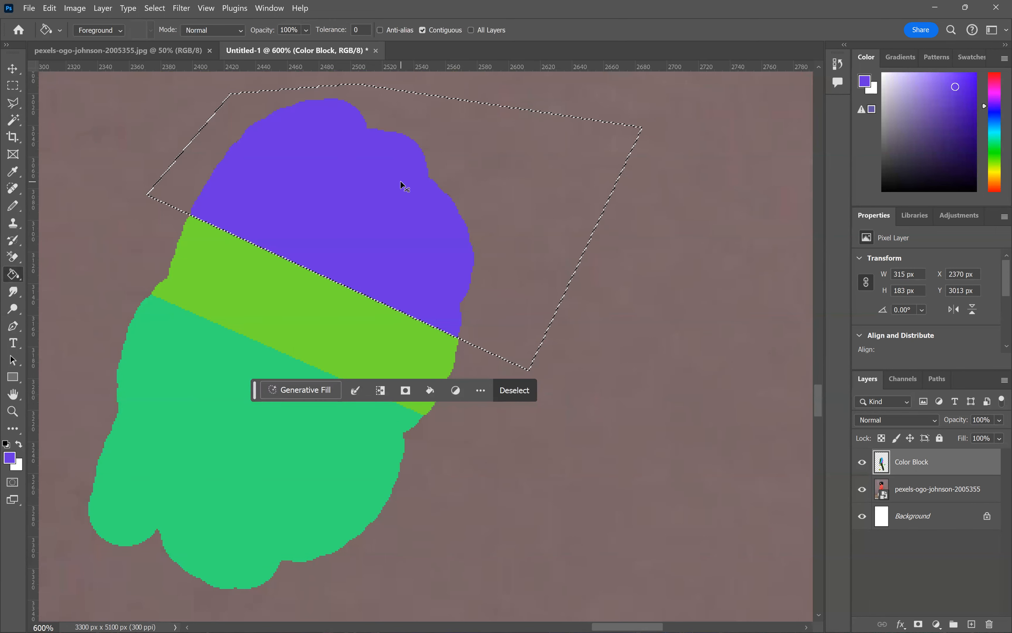
pyautogui.hotkey('ctrl', 'd')
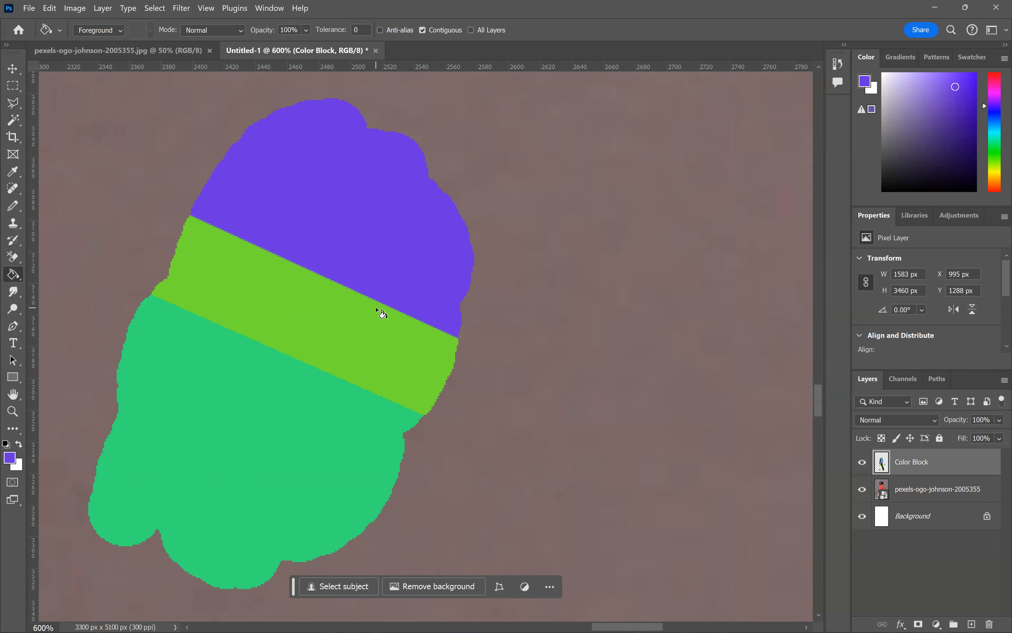
# - Examine the border between the blob's purple and lime areas by selecting each in turn with the Magic Wand, and deselect
pyautogui.scroll(2, 381, 314)
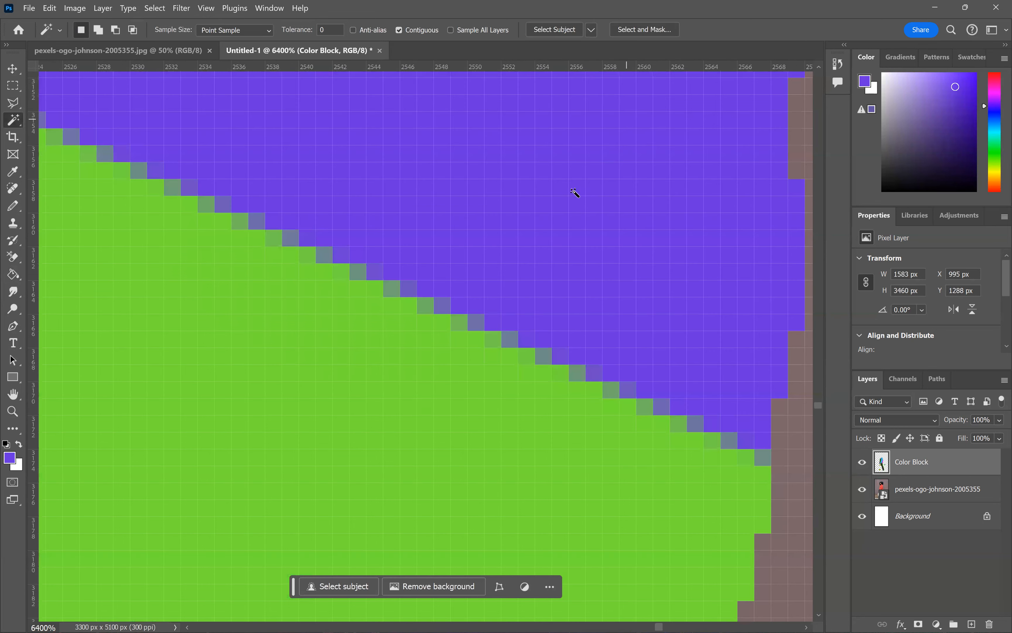
pyautogui.click(447, 190)
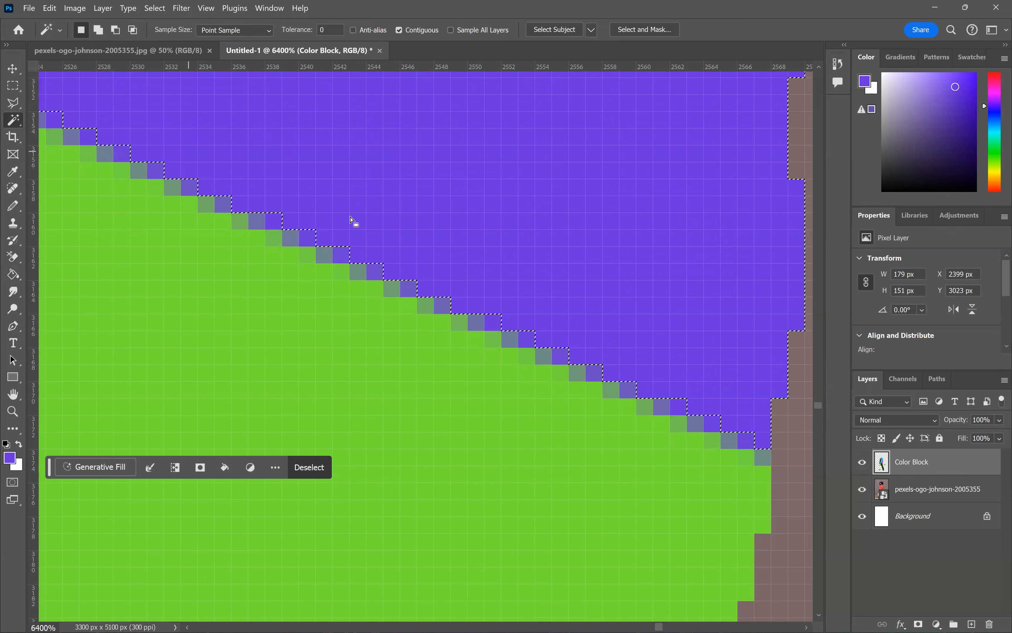
pyautogui.click(371, 421)
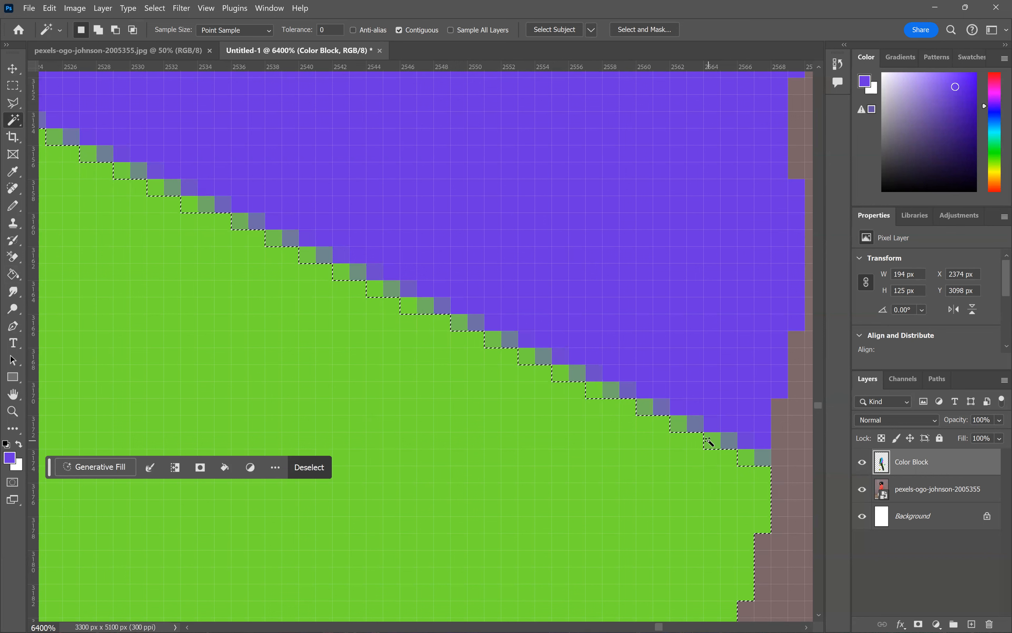
pyautogui.hotkey('ctrl', 'd')
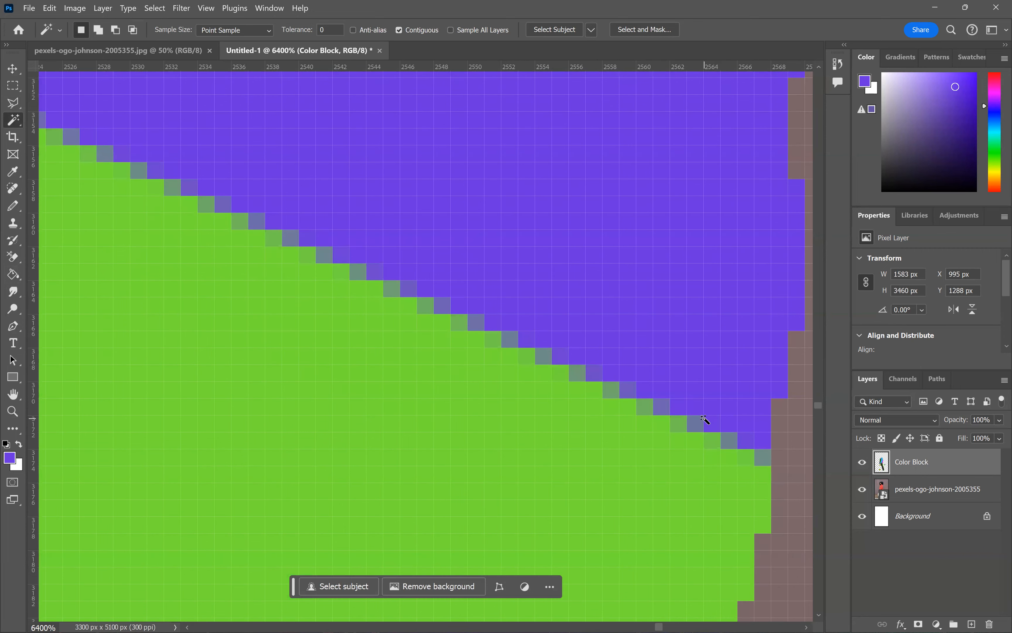
# - Outline the whole test blob on the wall with the Polygonal Lasso and delete it from the Color Block layer
pyautogui.hotkey('ctrl', '-')
pyautogui.hotkey('ctrl', '-')
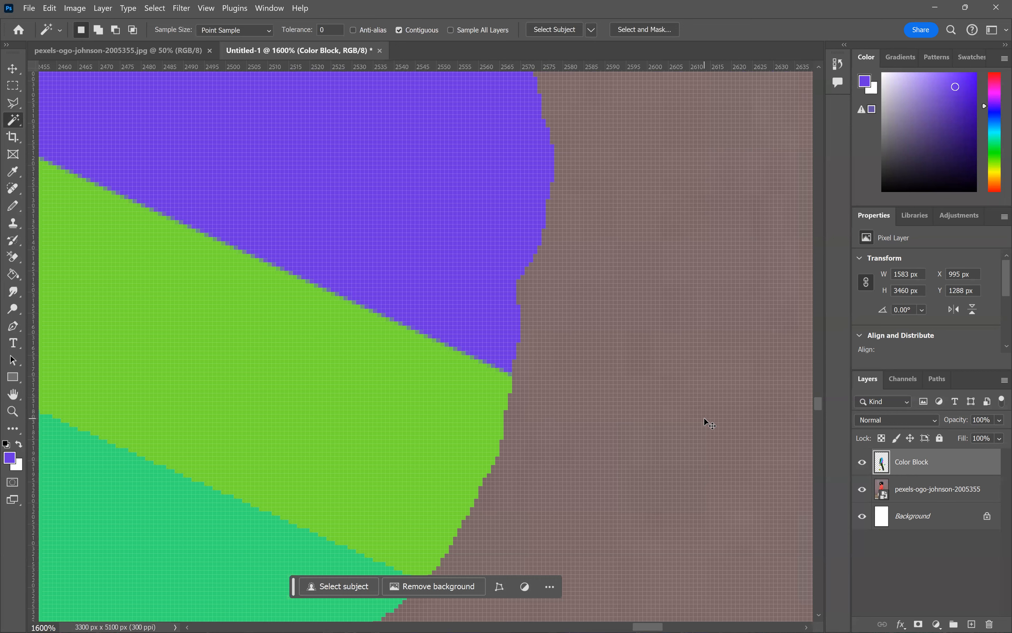
pyautogui.click(17, 108)
pyautogui.hotkey('ctrl', '-')
pyautogui.hotkey('ctrl', '-')
pyautogui.hotkey('ctrl', '-')
pyautogui.hotkey('ctrl', '-')
pyautogui.hotkey('ctrl', '-')
pyautogui.hotkey('ctrl', '-')
pyautogui.hotkey('ctrl', '-')
pyautogui.hotkey('ctrl', '-')
pyautogui.hotkey('ctrl', '-')
pyautogui.hotkey('ctrl', '-')
pyautogui.click(416, 287)
pyautogui.click(371, 331)
pyautogui.click(383, 394)
pyautogui.click(438, 422)
pyautogui.click(497, 358)
pyautogui.click(453, 274)
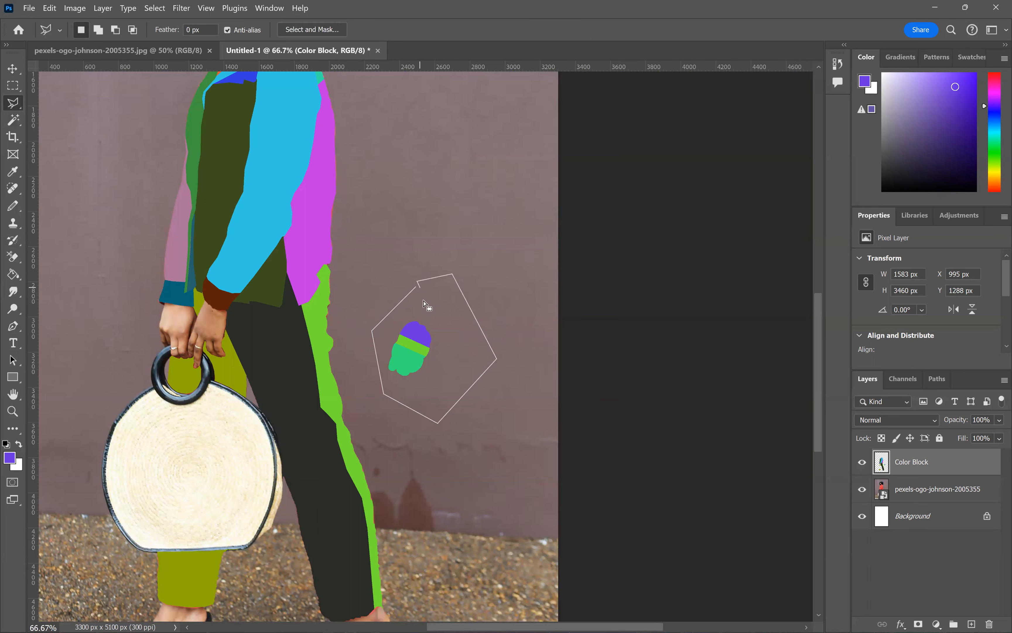
pyautogui.click(419, 288)
pyautogui.press('Delete')
# - Turn off anti-aliasing for the Polygonal Lasso and clear the selection on the wall
pyautogui.click(227, 30)
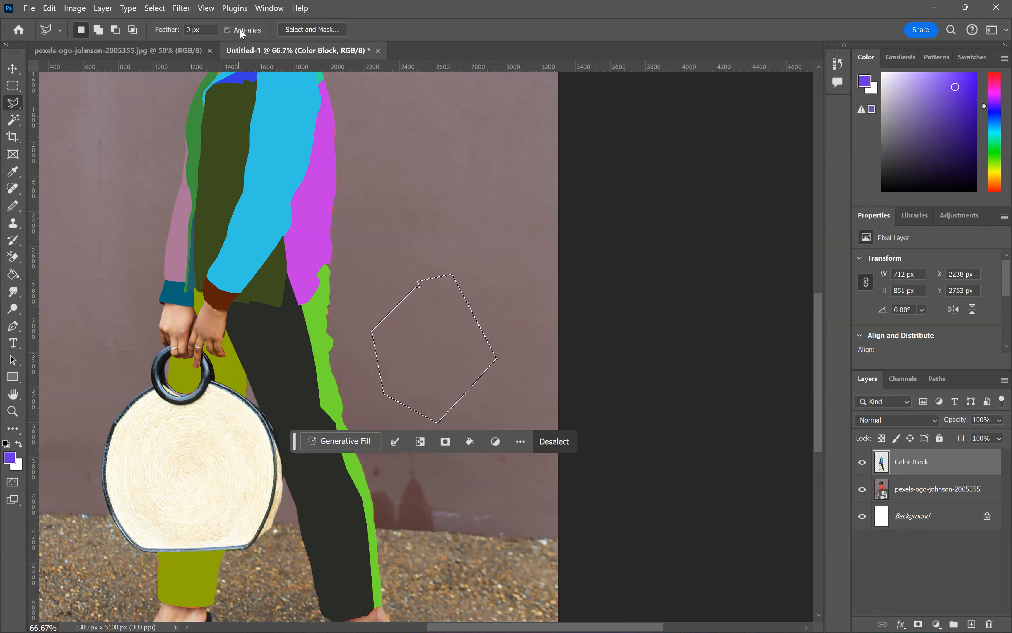
pyautogui.click(13, 69)
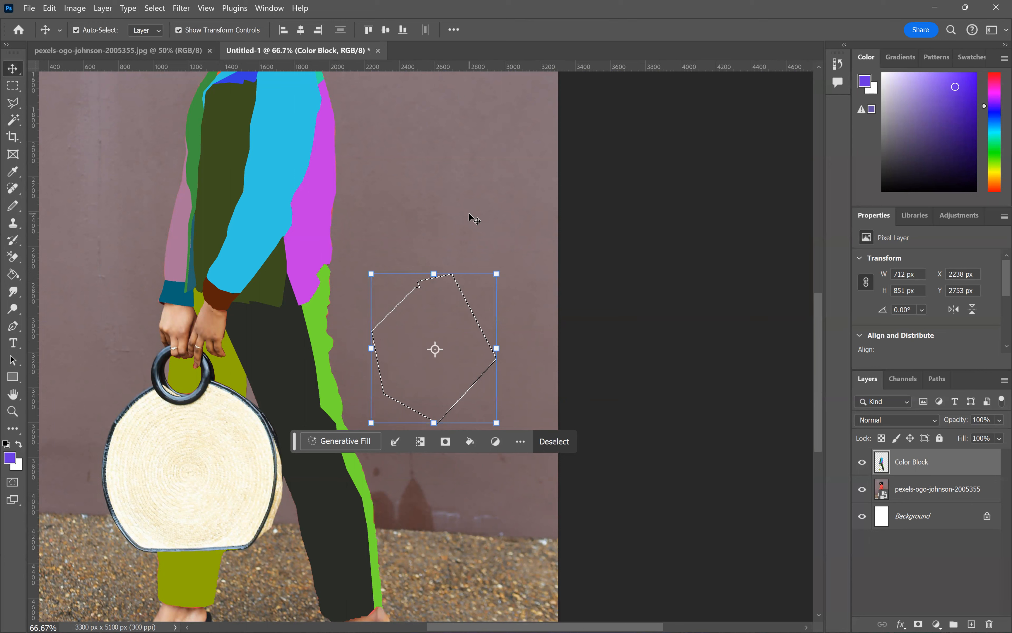
pyautogui.hotkey('ctrl', 'd')
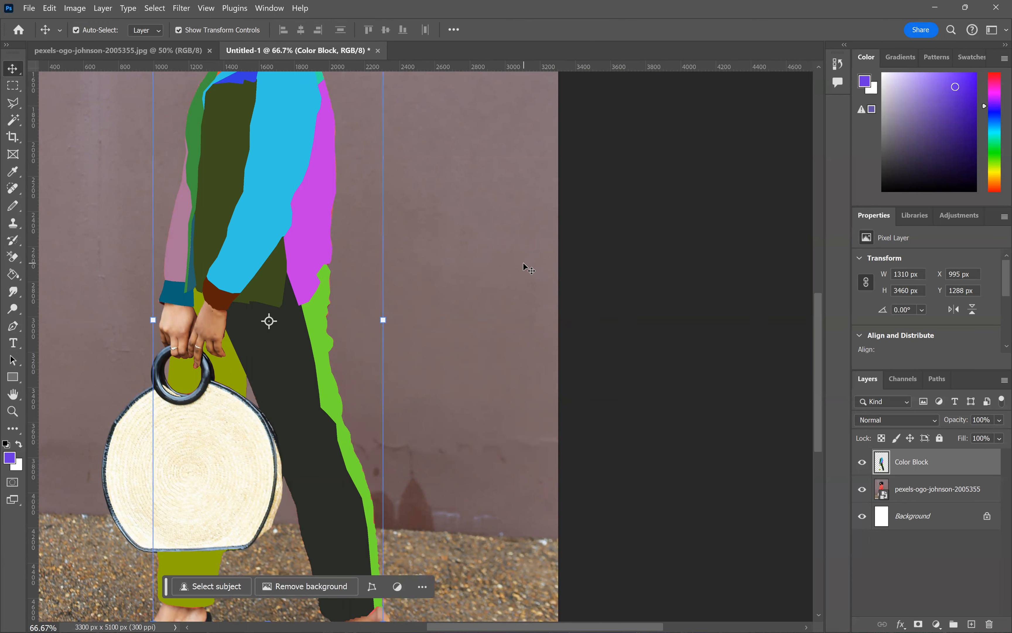
# - Check the outfit's color panels by selecting the blue sleeve and the dark green shirt front with the Magic Wand
pyautogui.hotkey('ctrl', '-')
pyautogui.hotkey('ctrl', '-')
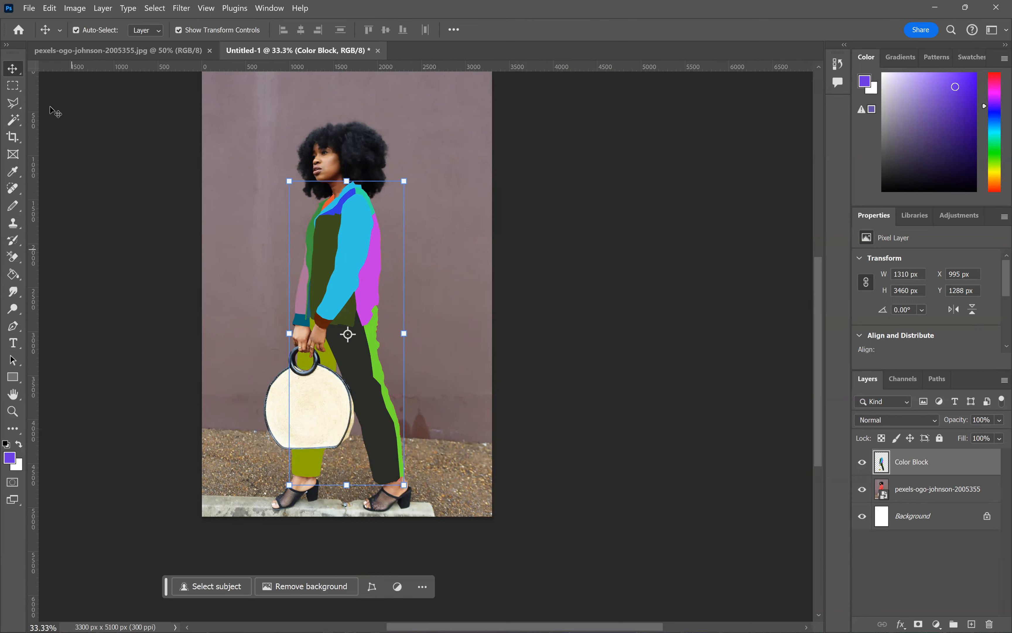
pyautogui.click(12, 120)
pyautogui.click(368, 247)
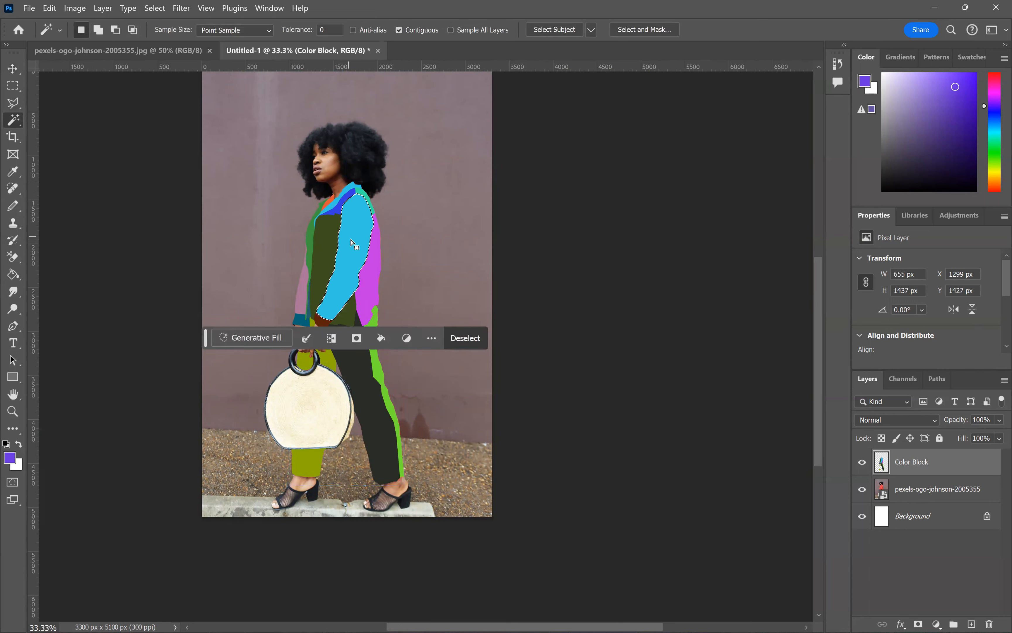
pyautogui.click(372, 398)
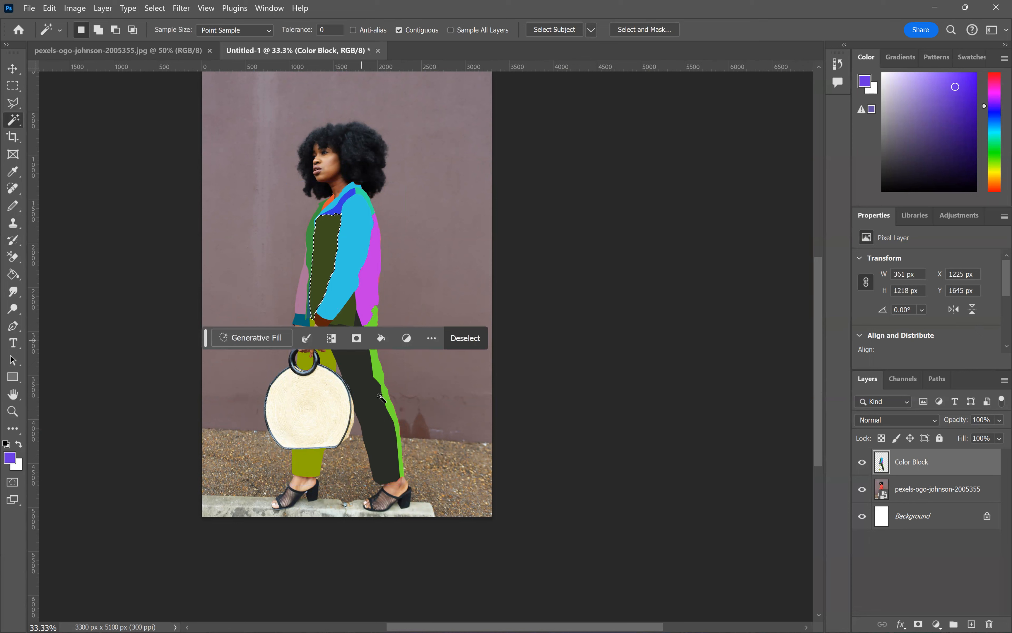
pyautogui.click(351, 253)
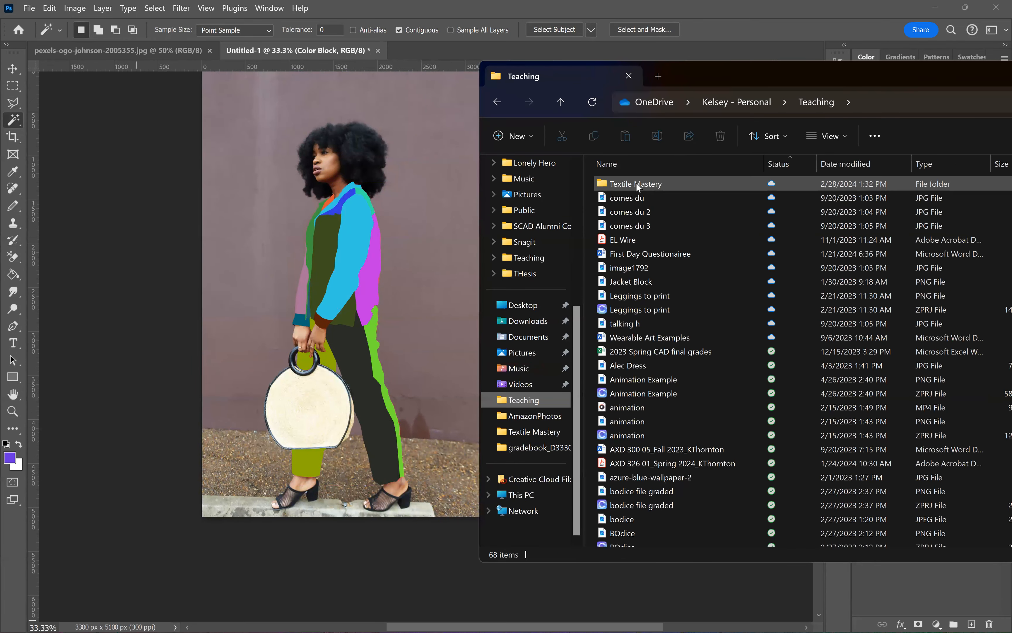
# - Place the Stripe demo-01 image from the Textile Mastery folder into the document
pyautogui.press('Return')
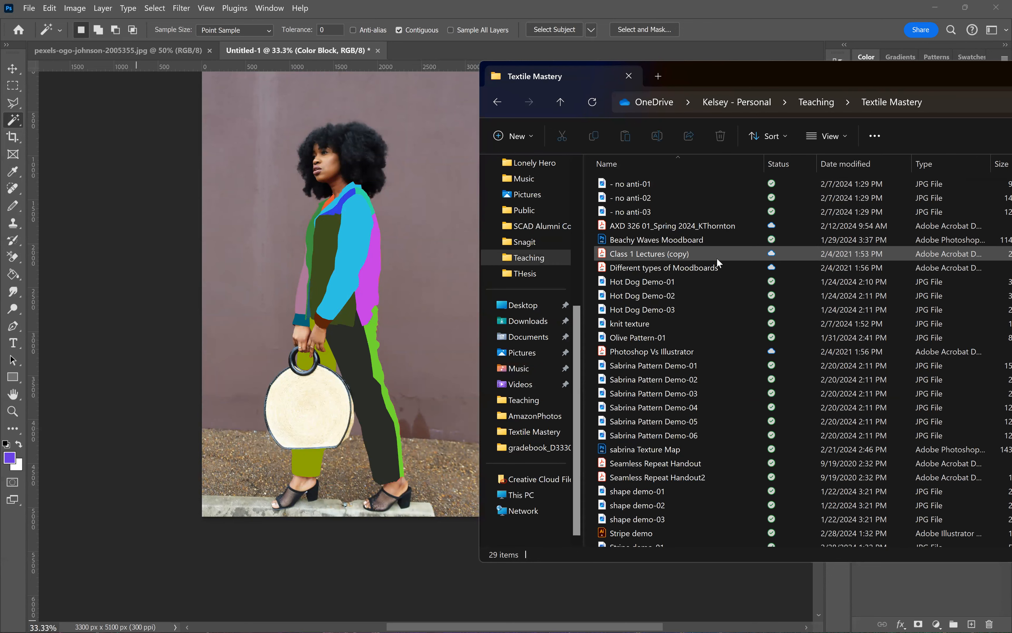
pyautogui.scroll(-1, 655, 494)
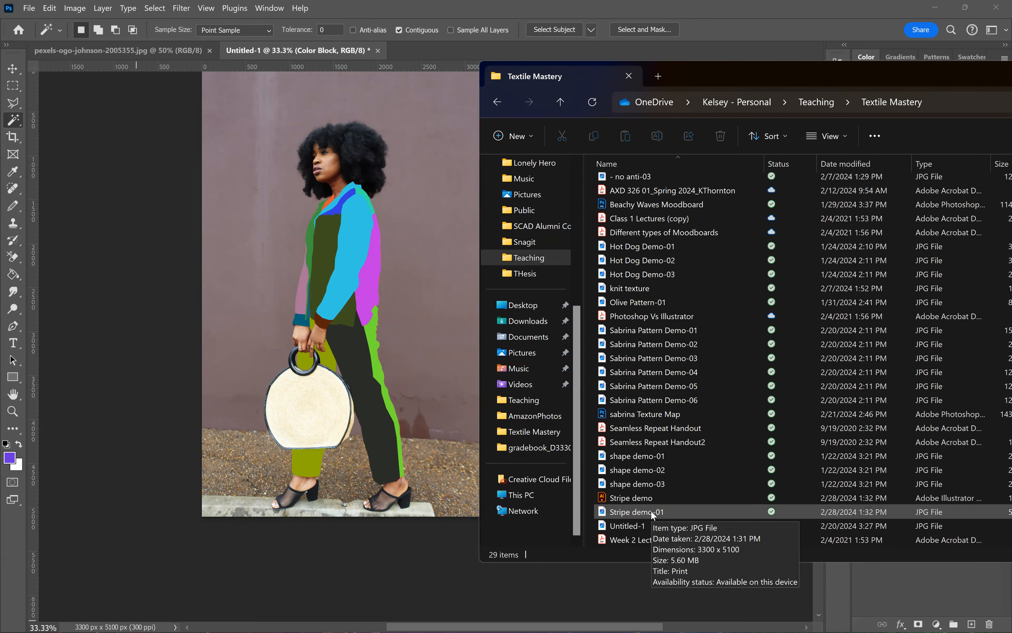
pyautogui.click(418, 291)
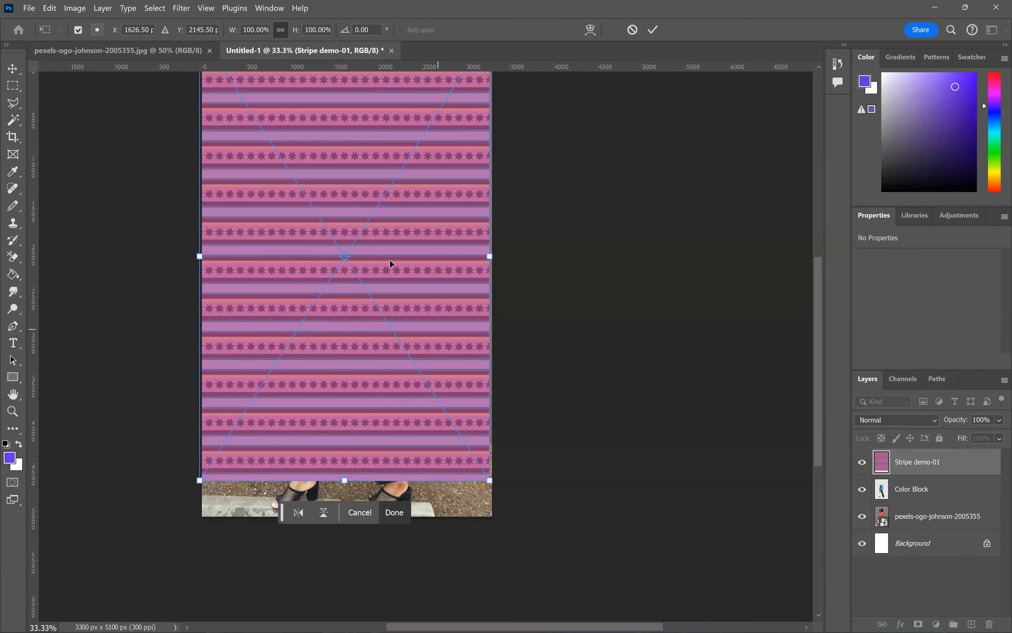
# - Scale the placed stripe pattern to about 2100 by 3198 px, center it over the outfit, and commit the placement
pyautogui.scroll(3, 491, 125)
pyautogui.moveTo(489, 96); pyautogui.dragTo(387, 267)
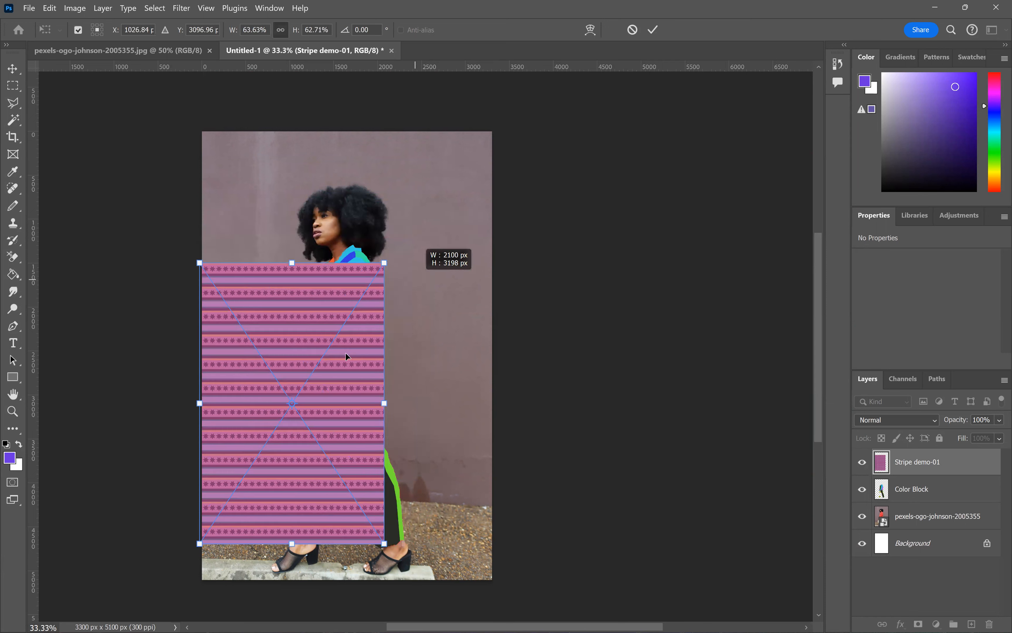
pyautogui.moveTo(310, 333); pyautogui.dragTo(359, 260)
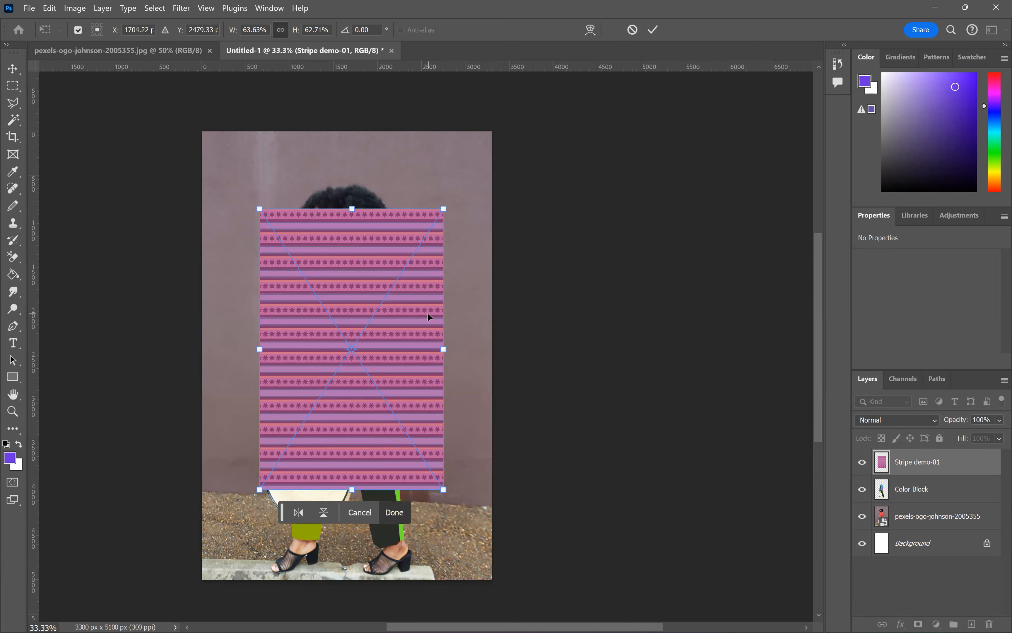
pyautogui.scroll(1, 428, 312)
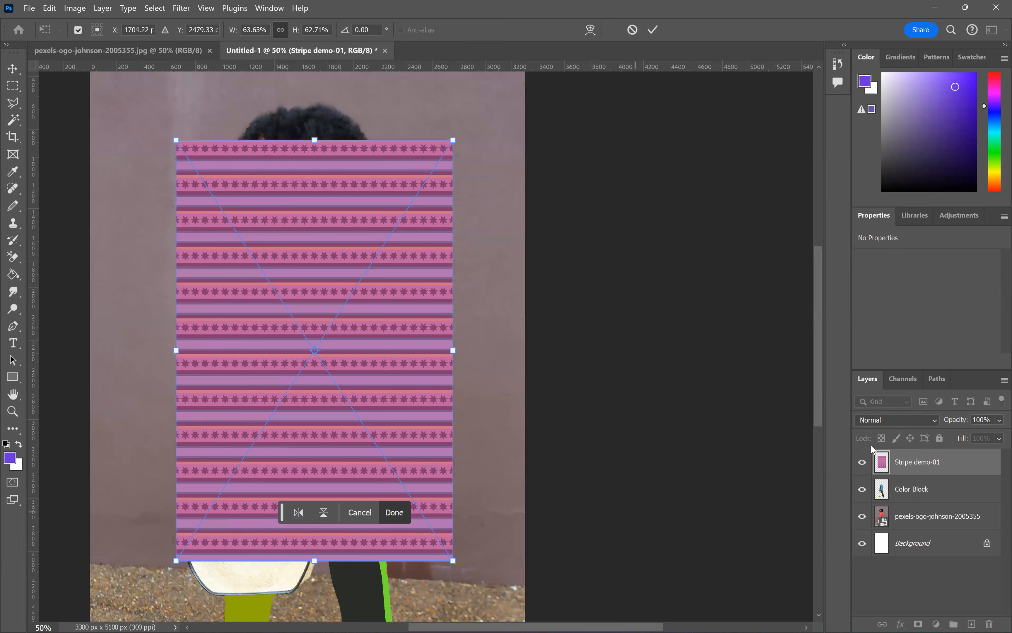
pyautogui.press('Return')
# - Rasterize the Stripe demo-01 layer
pyautogui.rightClick(950, 468)
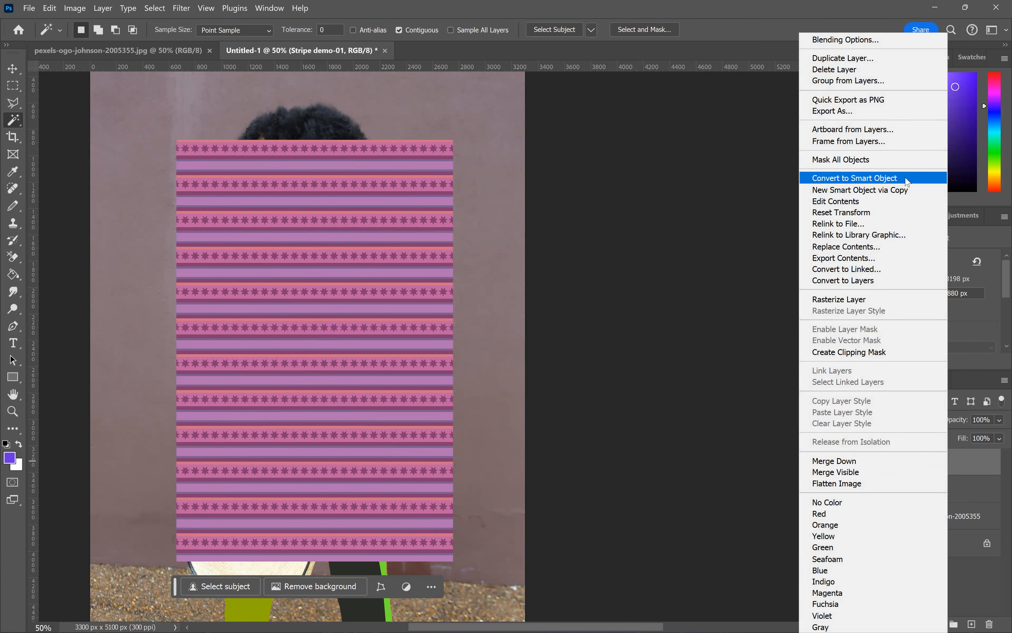
pyautogui.click(974, 460)
pyautogui.rightClick(964, 468)
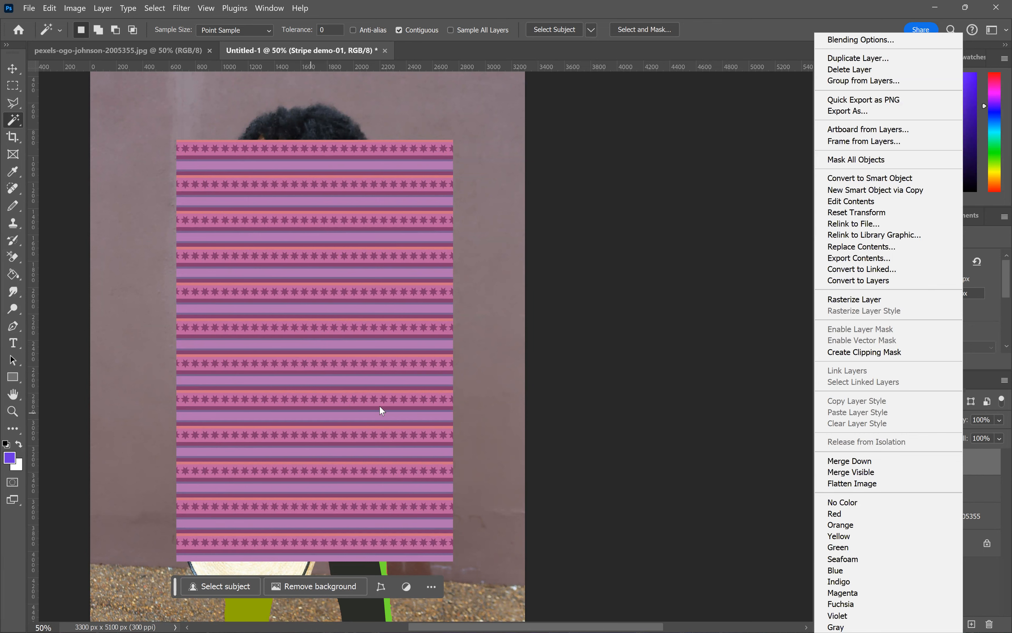
pyautogui.click(895, 299)
# - Duplicate the Stripe demo-01 layer under the suggested name
pyautogui.rightClick(970, 463)
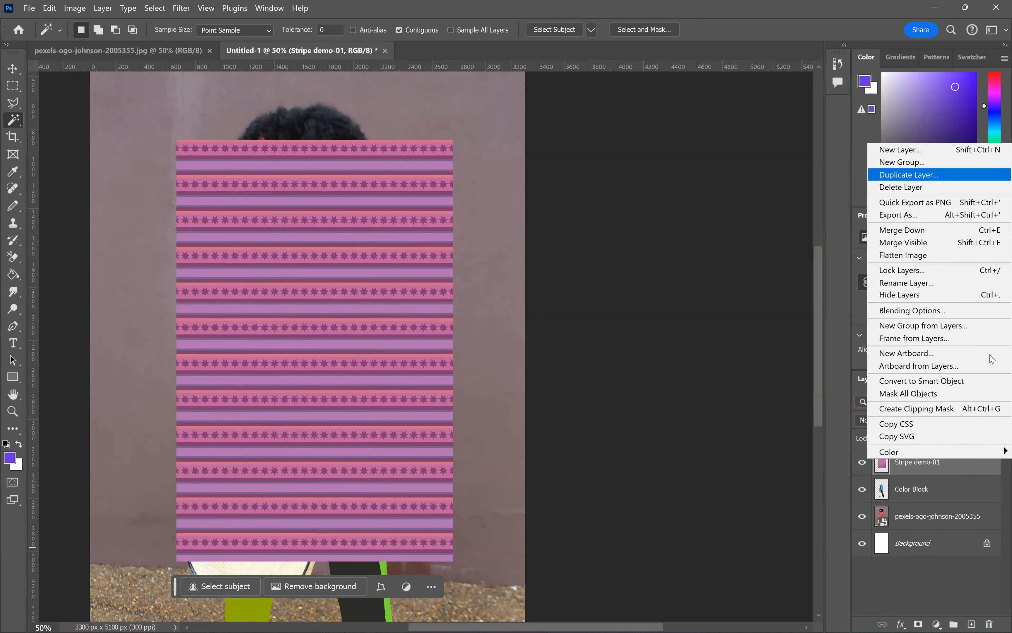
pyautogui.press('Return')
pyautogui.click(609, 183)
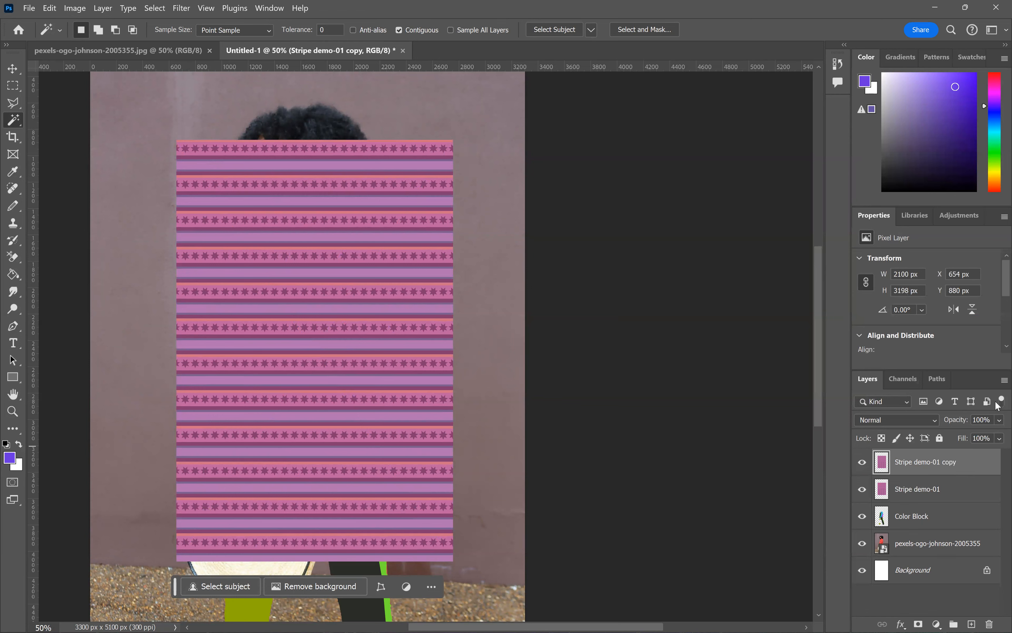
# - Select and copy the whole duplicated stripe layer, and paste it three times as new layers
pyautogui.hotkey('ctrl', 'a')
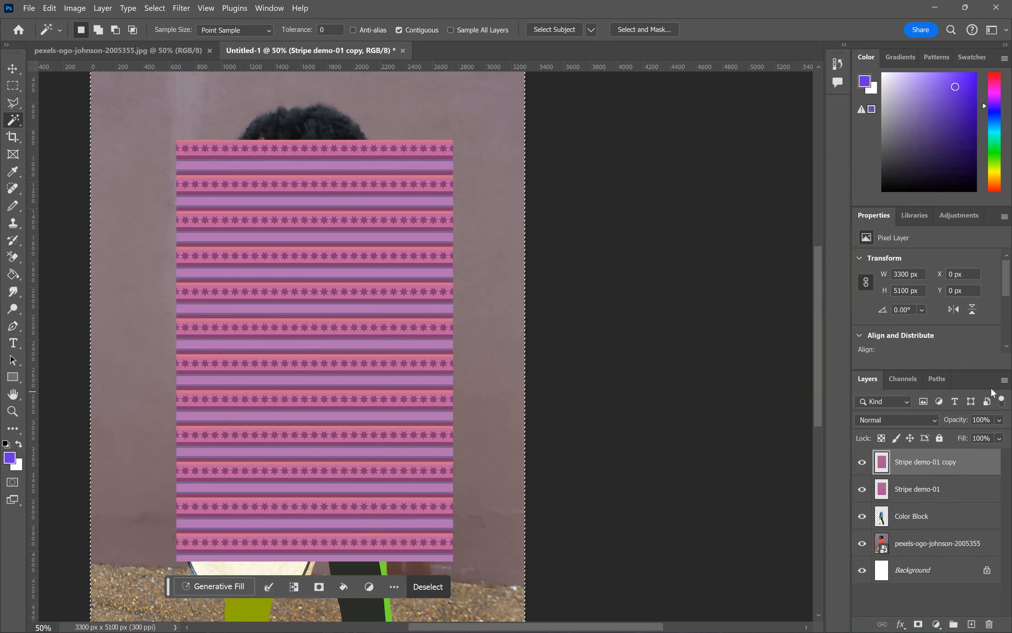
pyautogui.hotkey('ctrl', 'v')
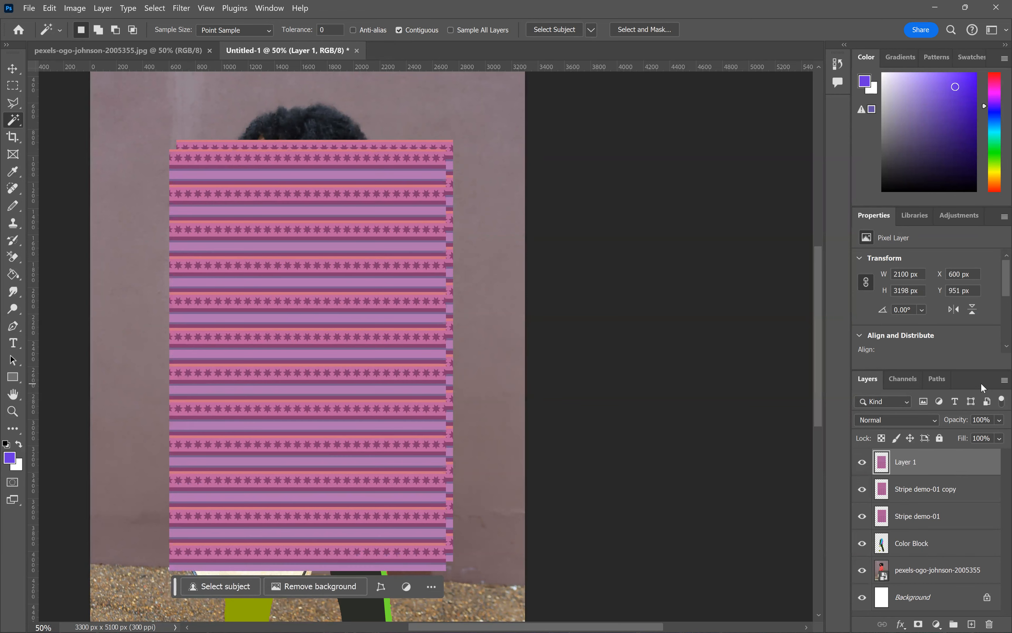
pyautogui.hotkey('ctrl', 'v')
pyautogui.hotkey('ctrl', 'v')
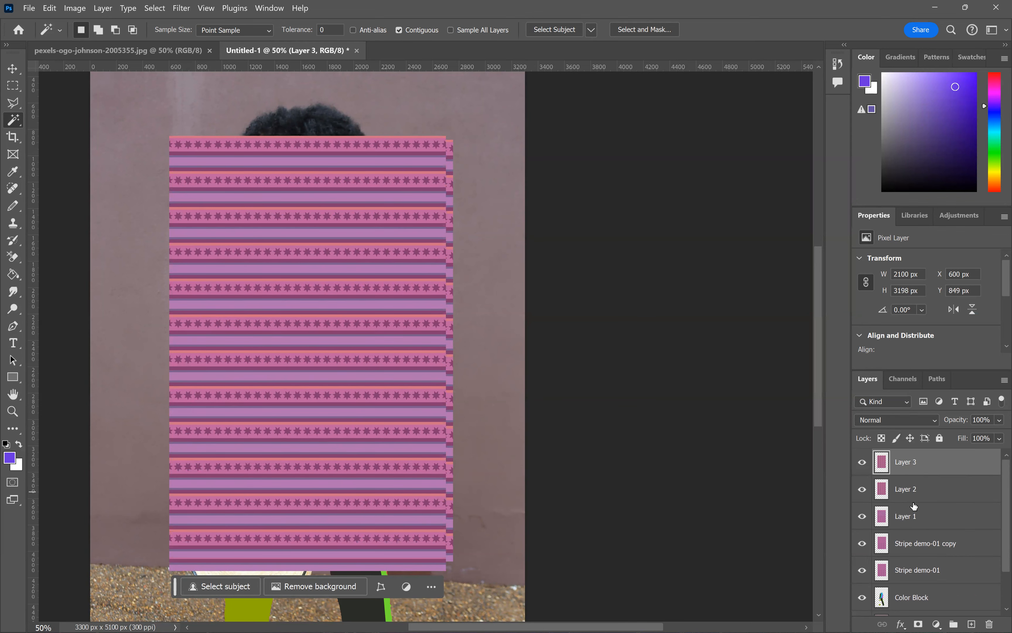
# - Hide all the stripe pattern layers and make the Color Block layer active
pyautogui.moveTo(862, 464); pyautogui.dragTo(862, 546)
pyautogui.scroll(-2, 934, 526)
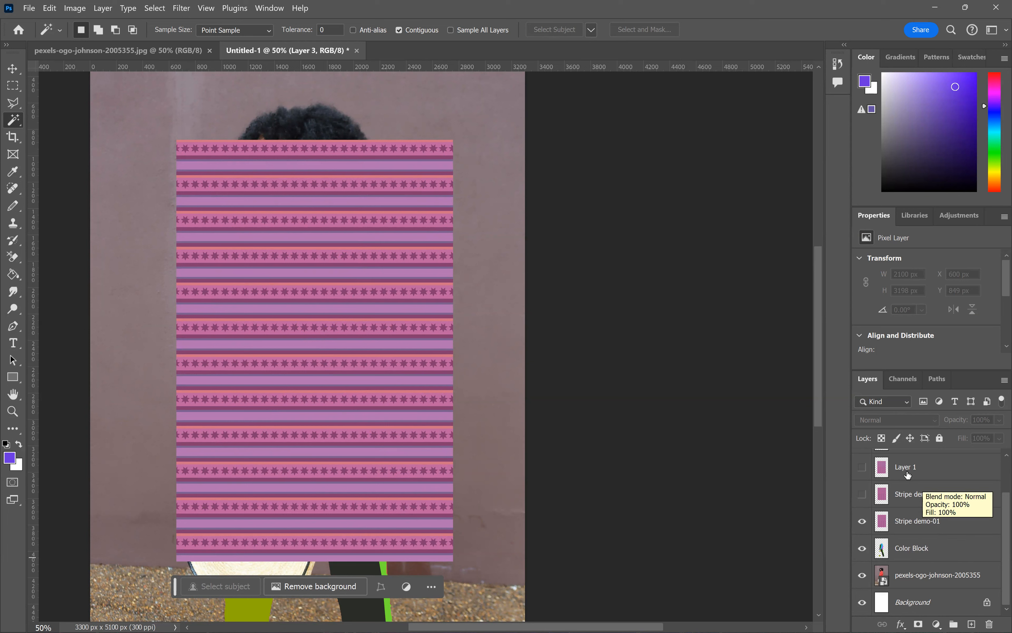
pyautogui.click(914, 557)
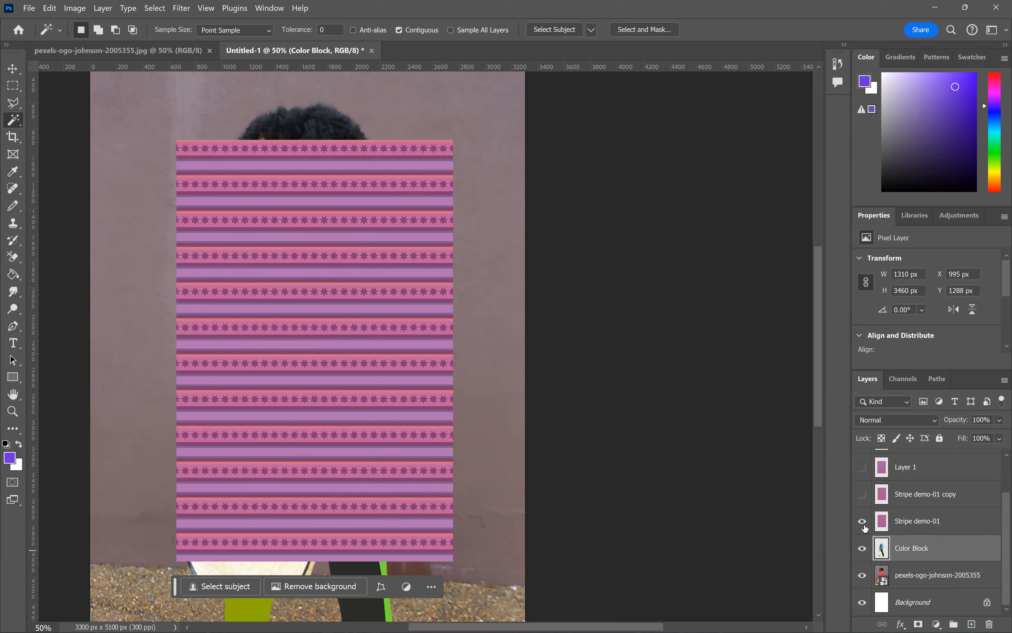
pyautogui.click(862, 522)
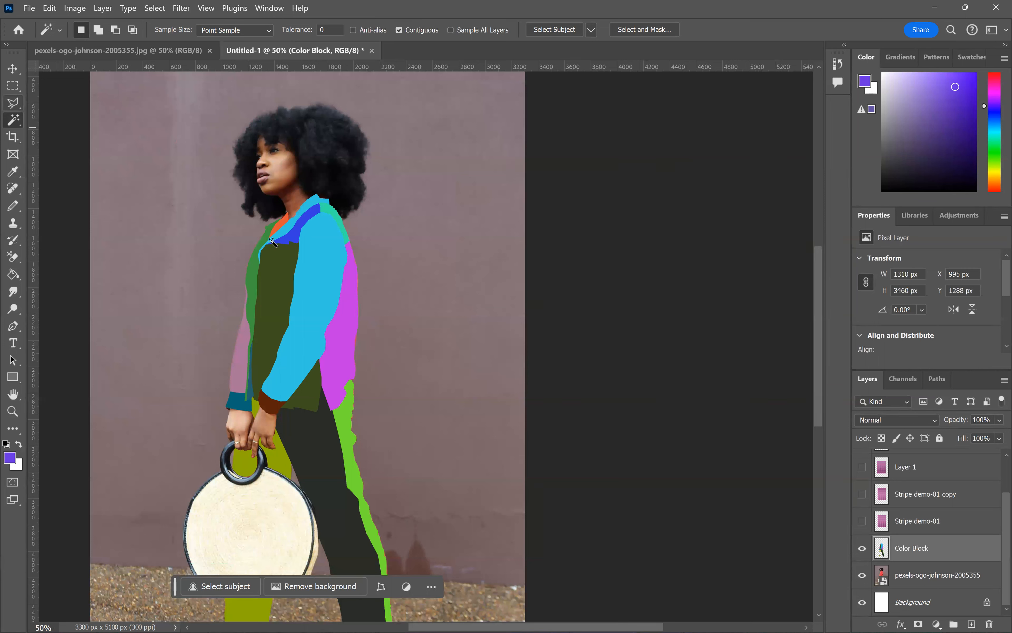
# - Select the light blue sleeve panel on the Color Block layer, and mask the redisplayed Stripe demo-01 layer to that selection
pyautogui.click(316, 271)
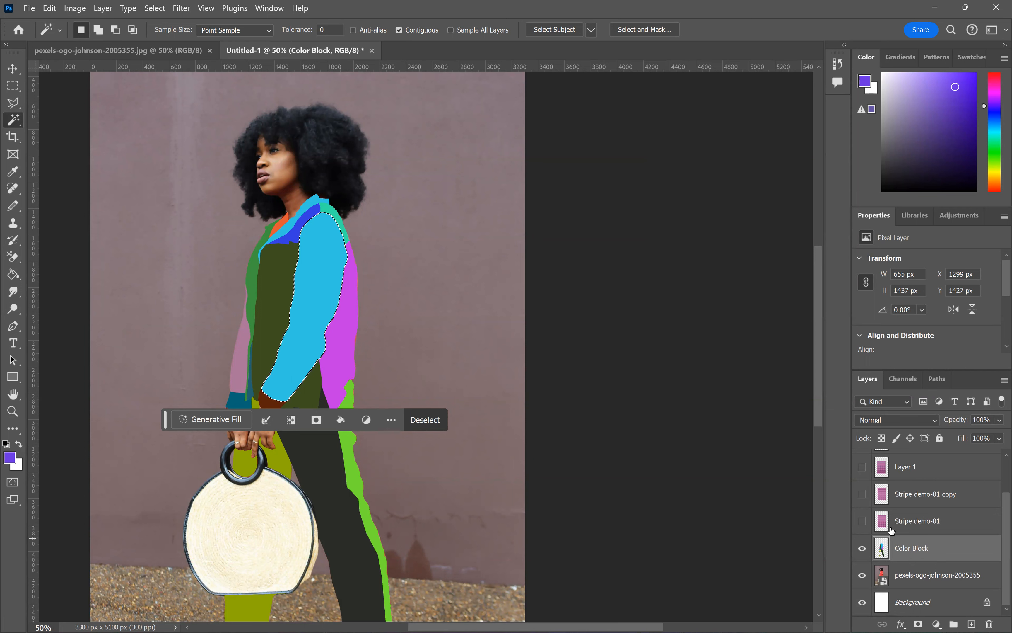
pyautogui.click(862, 522)
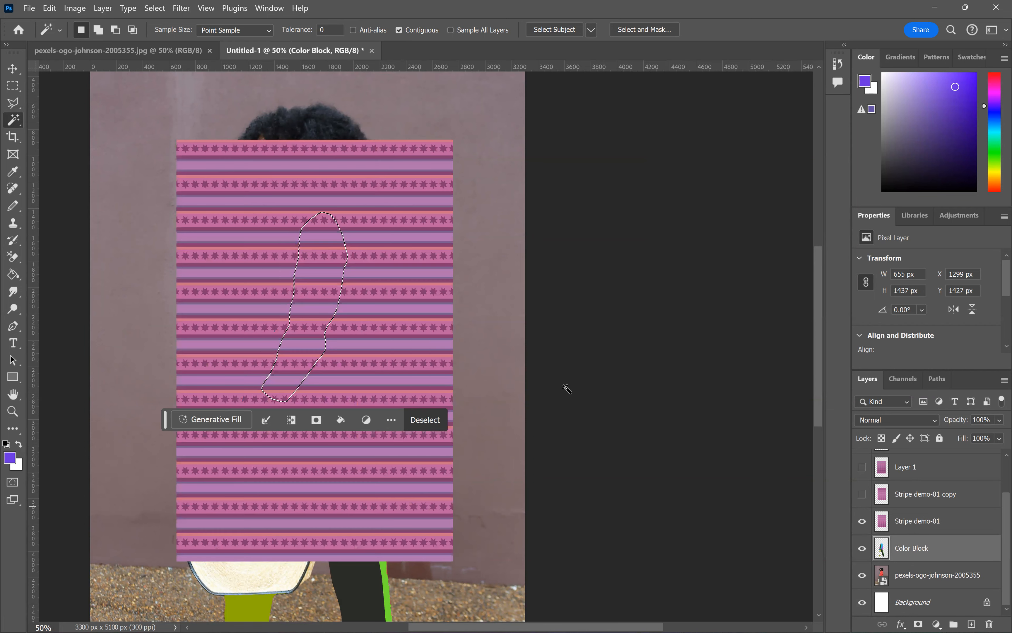
pyautogui.click(917, 526)
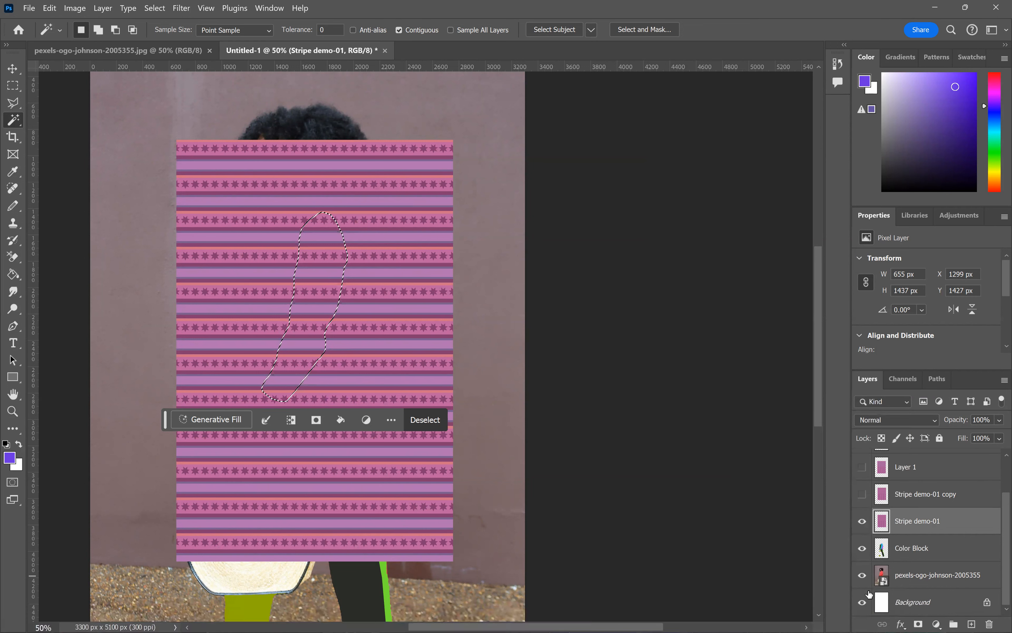
pyautogui.click(918, 622)
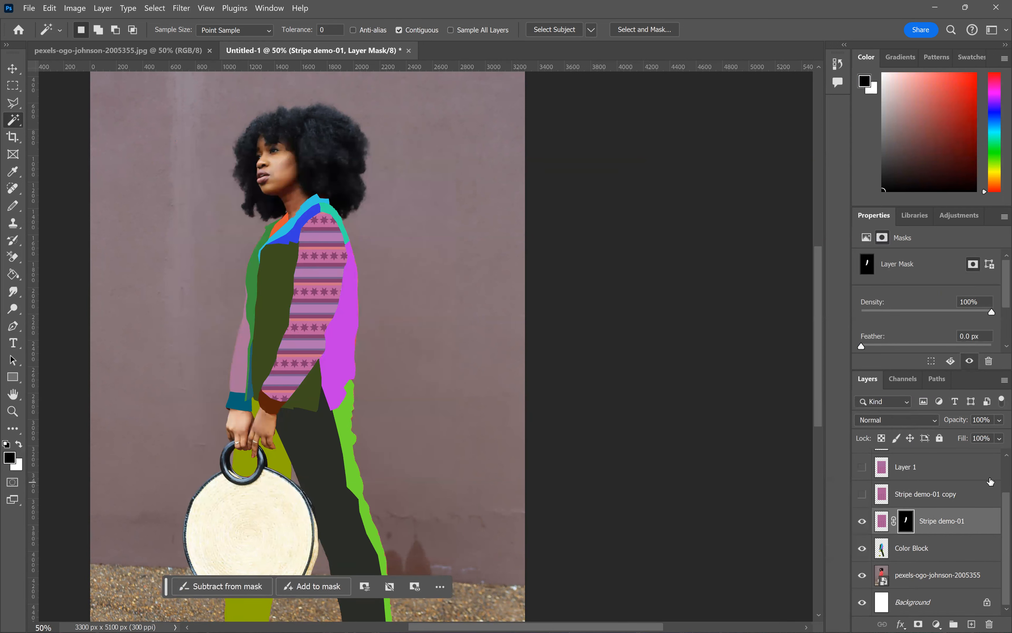
# - Unlink the Stripe demo-01 layer from its mask and make the pattern itself active for editing
pyautogui.click(894, 523)
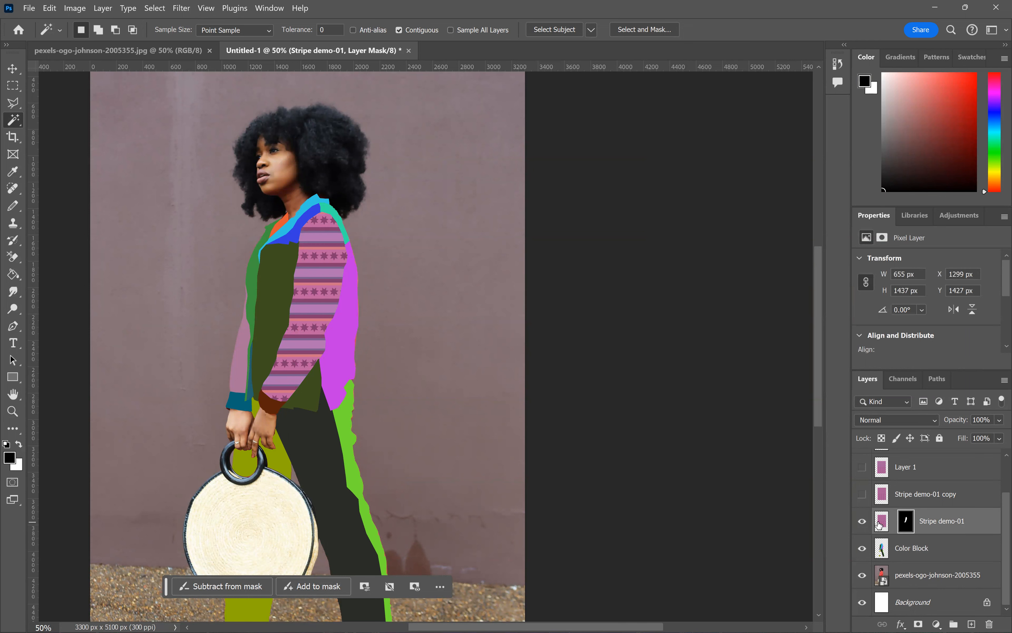
pyautogui.click(882, 524)
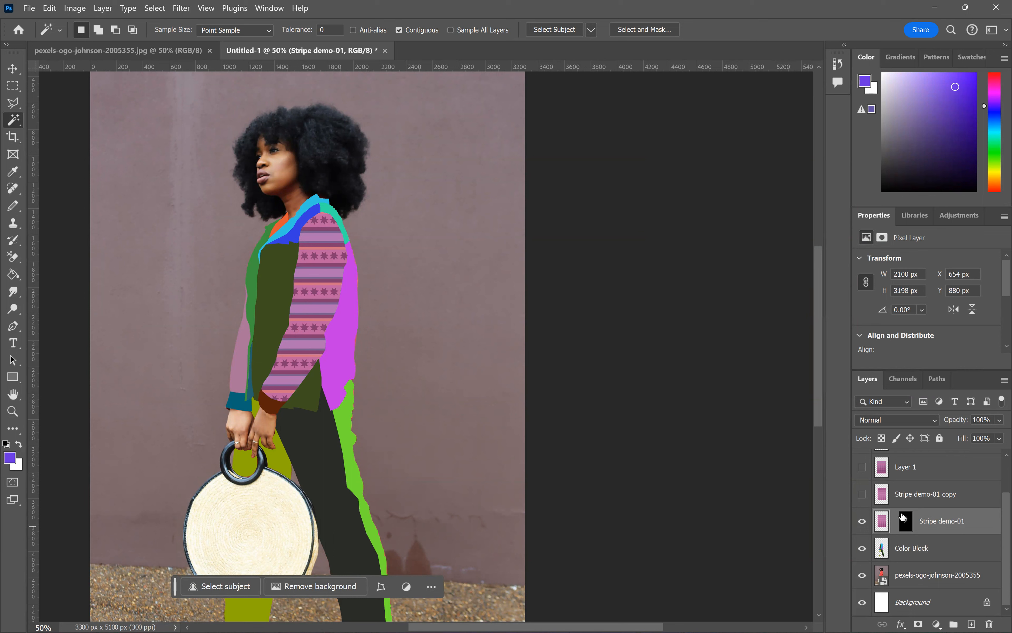
pyautogui.click(906, 522)
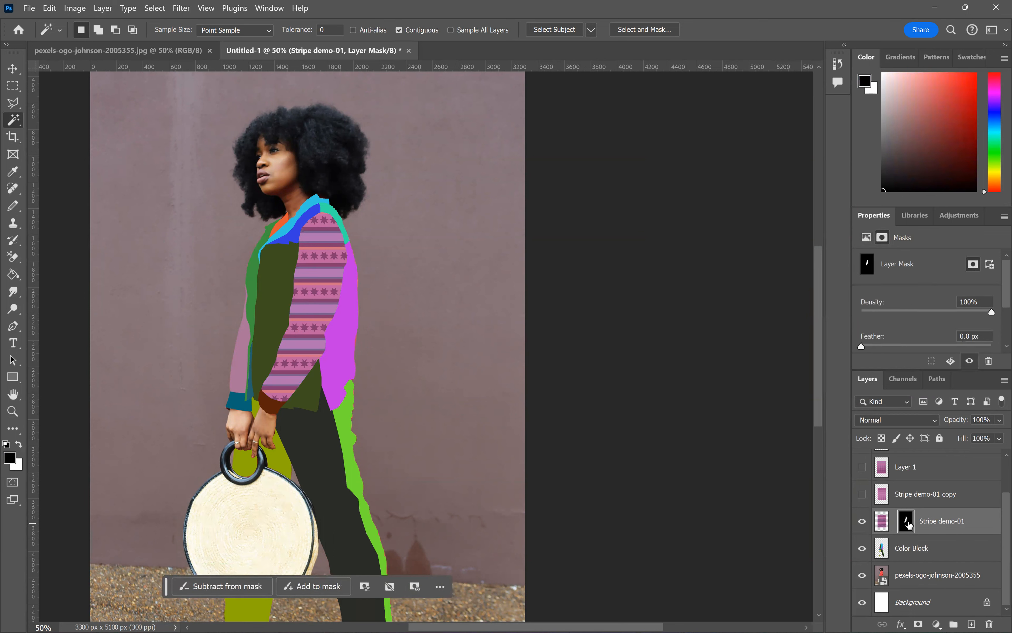
pyautogui.click(883, 524)
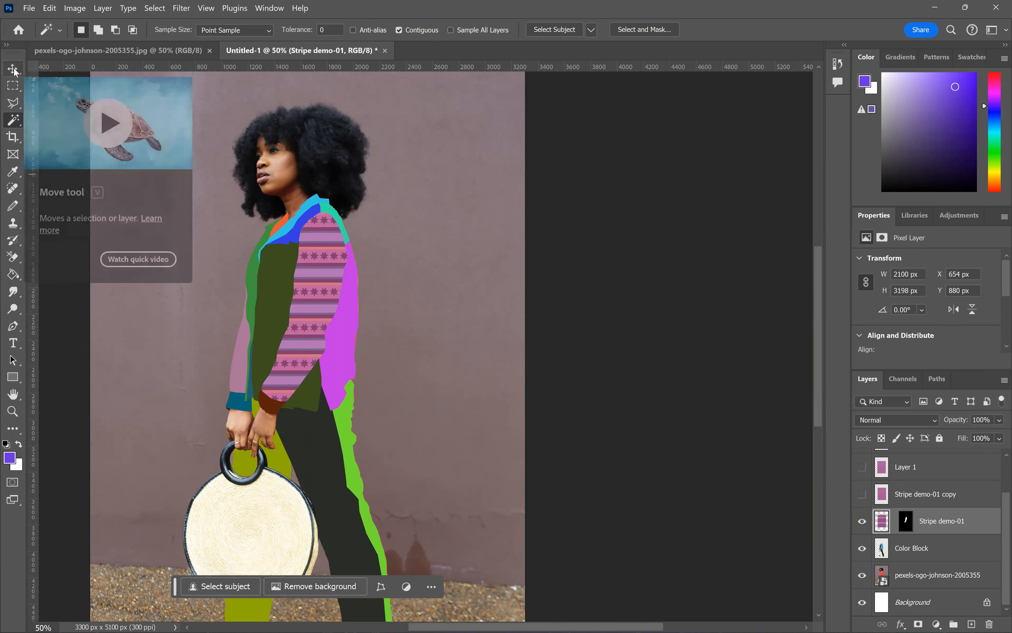
# - Reposition the stripe pattern inside the sleeve mask and rotate it about 8 degrees clockwise
pyautogui.press('v')
pyautogui.moveTo(355, 306); pyautogui.dragTo(331, 286)
pyautogui.moveTo(490, 161)
pyautogui.mouseDown()
pyautogui.moveTo(522, 189)
pyautogui.moveTo(494, 161)
pyautogui.mouseUp()
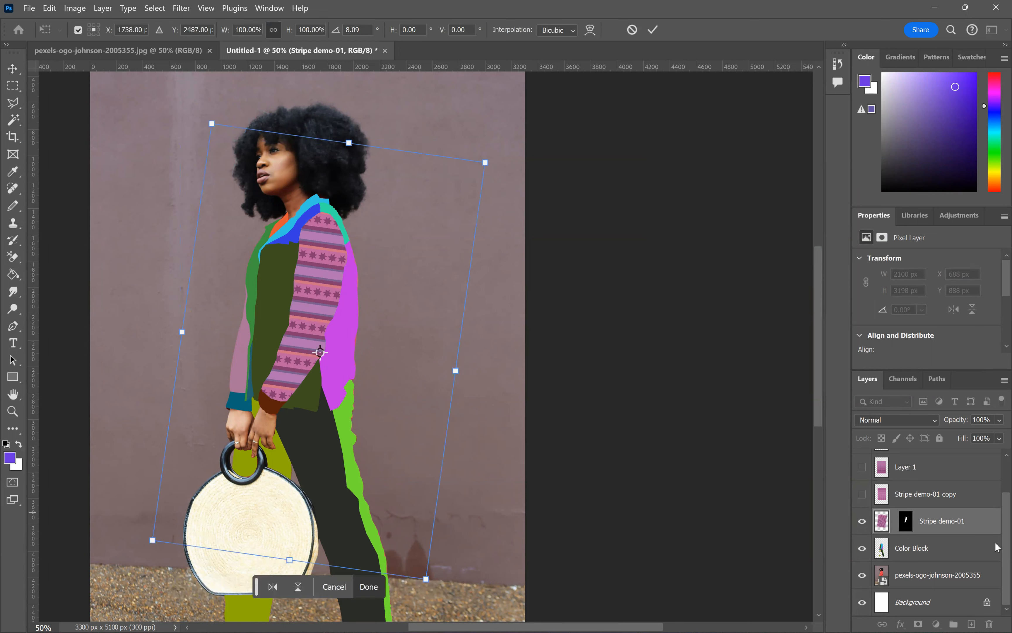
pyautogui.click(862, 550)
# - Hide the Color Block layer and set the Stripe demo-01 layer's blend mode to Multiply
pyautogui.click(862, 549)
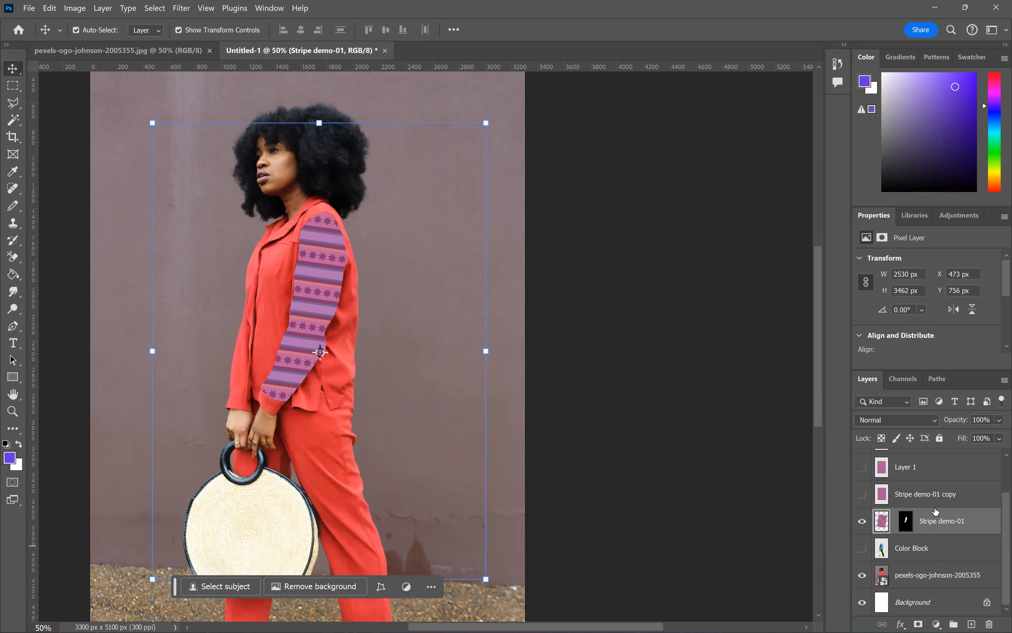
pyautogui.click(898, 420)
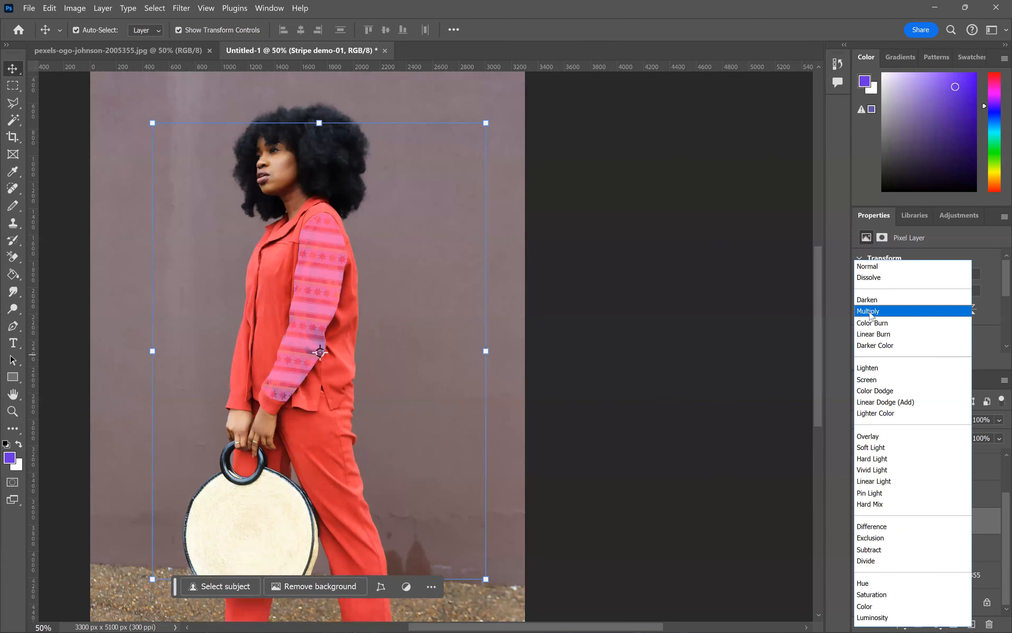
pyautogui.press('Return')
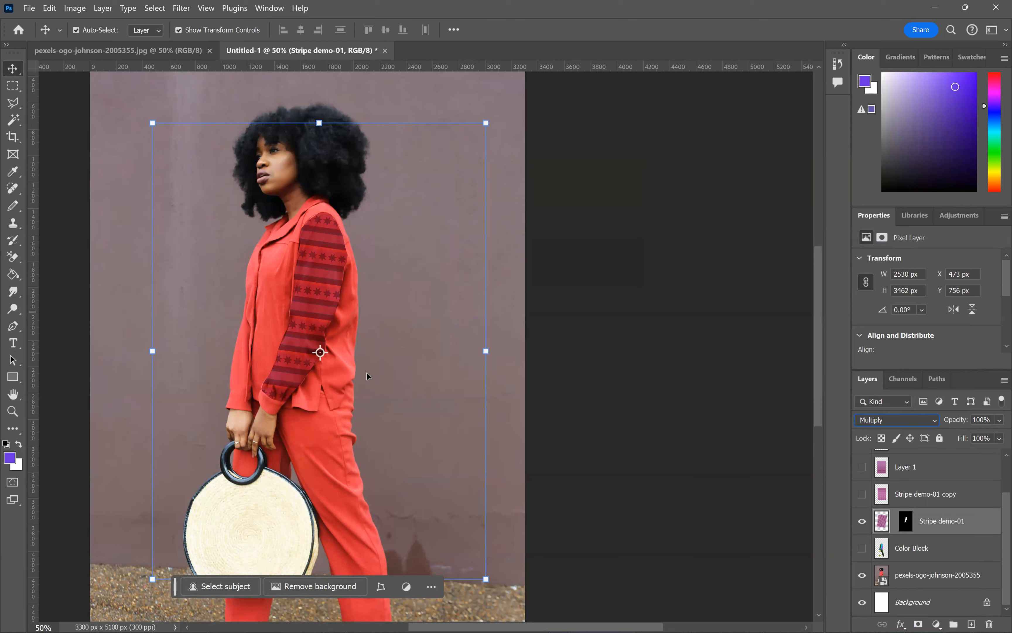
# - Undo the Multiply blending, rotation, move and layer mask on Stripe demo-01, back to the unmasked layer with the sleeve selection
pyautogui.hotkey('ctrl', 'z')
pyautogui.hotkey('ctrl', 'z')
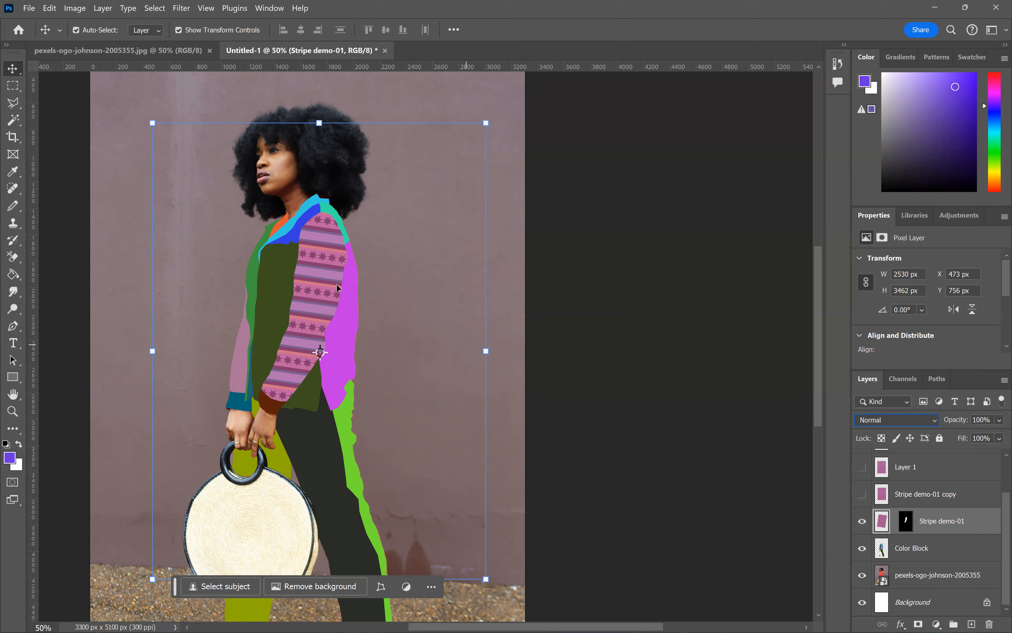
pyautogui.hotkey('ctrl', 'z')
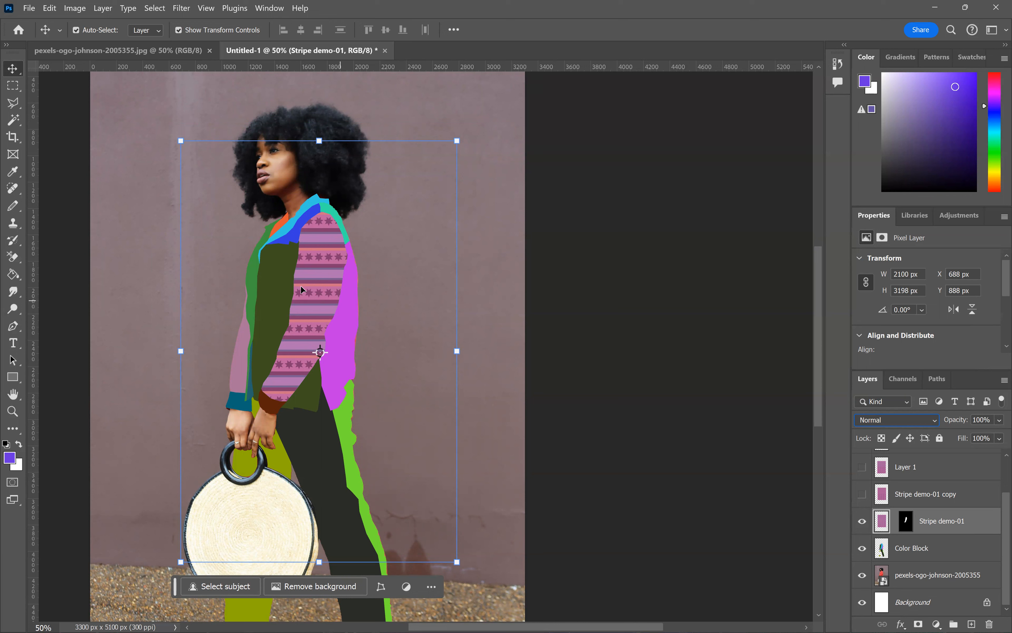
pyautogui.press('ctrl')
pyautogui.hotkey('ctrl', 'z')
pyautogui.hotkey('ctrl', 'z')
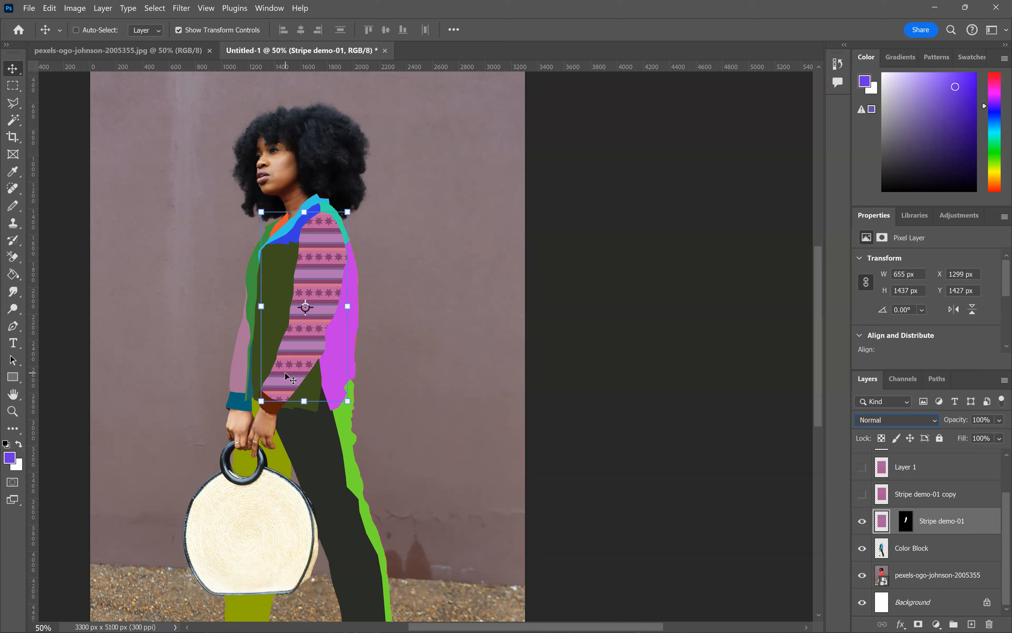
pyautogui.hotkey('ctrl', 'z')
pyautogui.hotkey('ctrl', 'z')
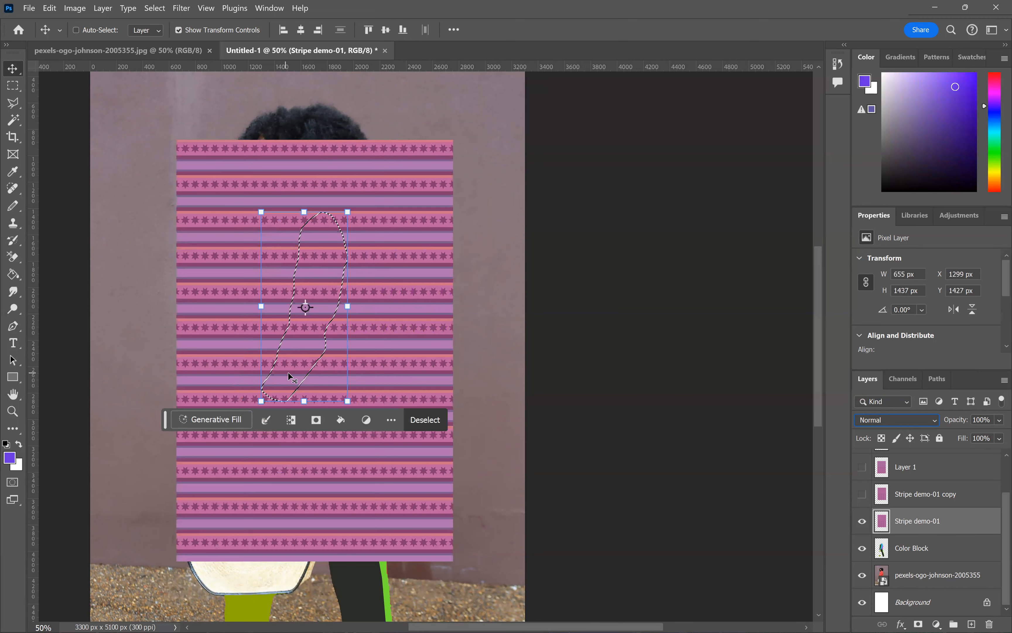
# - Add the green front jacket panel and the lime green trouser panel on the Color Block layer to the sleeve selection
pyautogui.click(14, 120)
pyautogui.keyDown('shift'); pyautogui.click(251, 285); pyautogui.keyUp('shift')
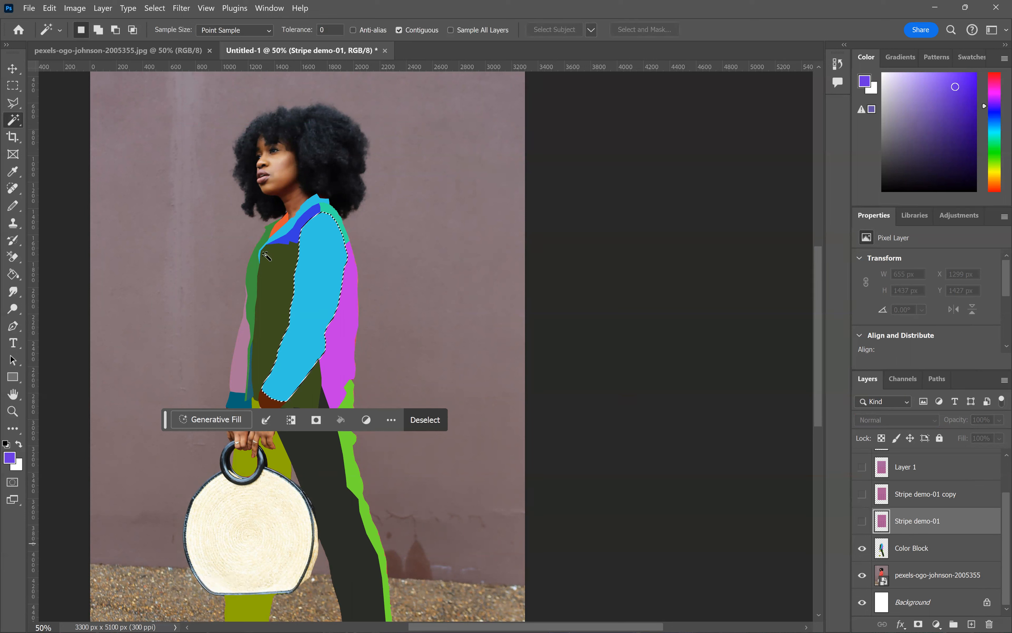
pyautogui.click(911, 548)
pyautogui.keyDown('shift'); pyautogui.click(250, 280); pyautogui.keyUp('shift')
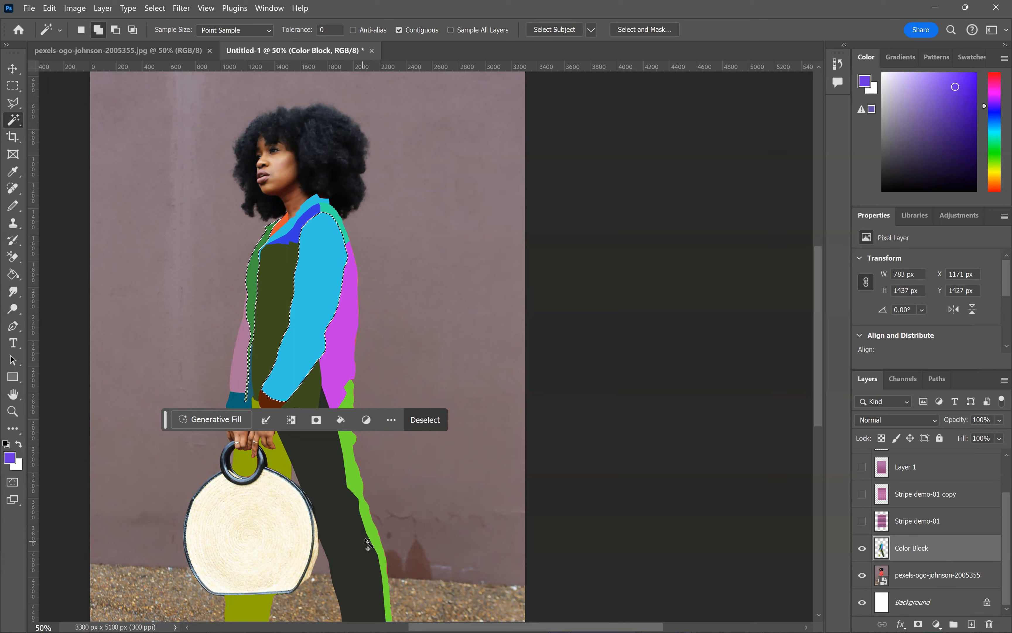
pyautogui.keyDown('shift'); pyautogui.click(371, 529); pyautogui.keyUp('shift')
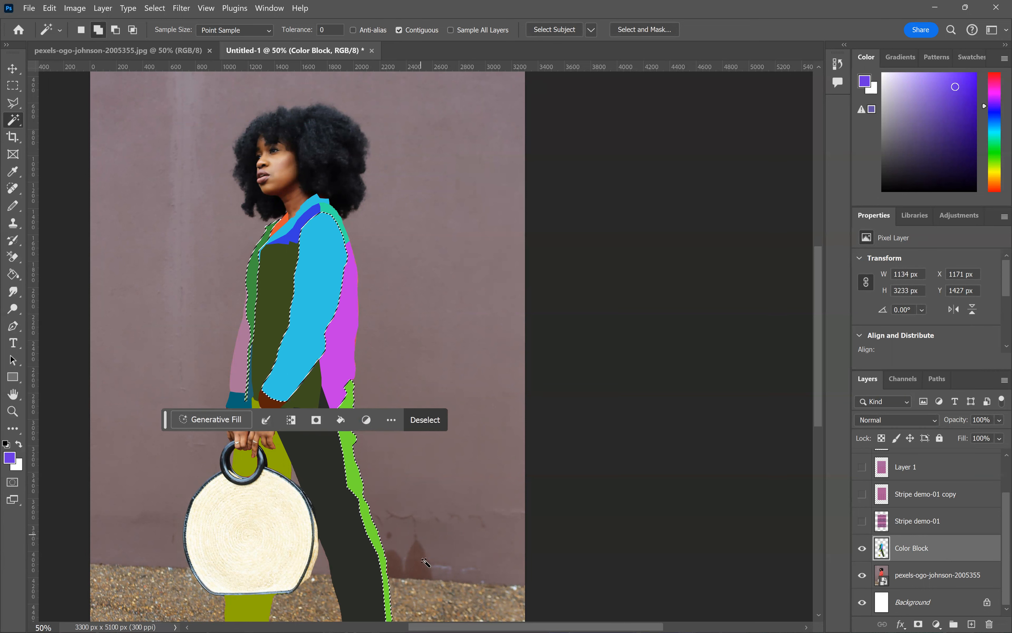
# - Show the Stripe demo-01 layer and mask it to the combined sleeve, jacket and trouser selection
pyautogui.click(862, 523)
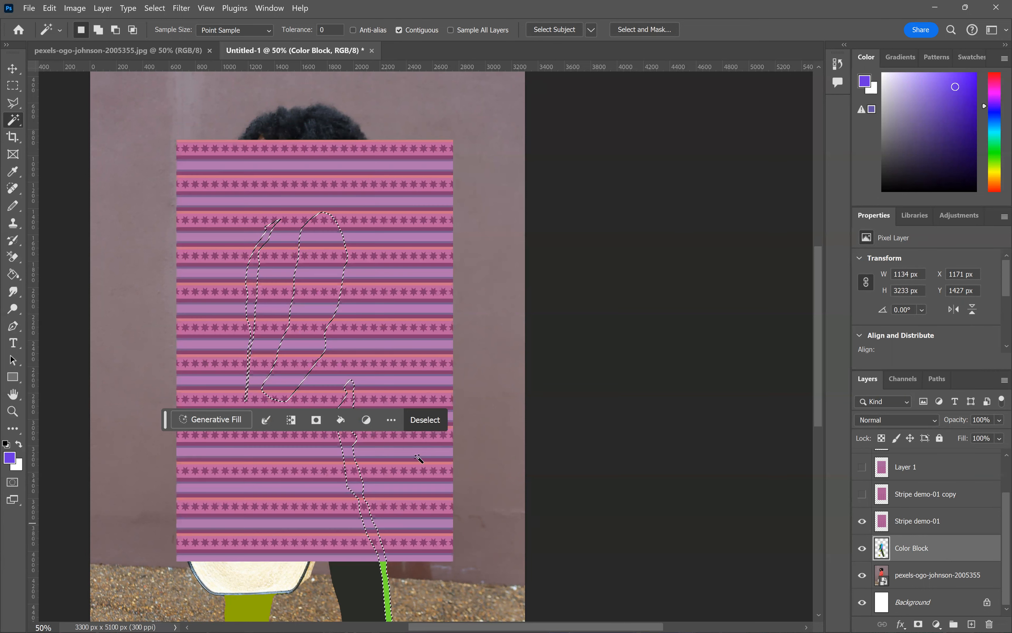
pyautogui.scroll(-1, 426, 477)
pyautogui.scroll(-1, 367, 182)
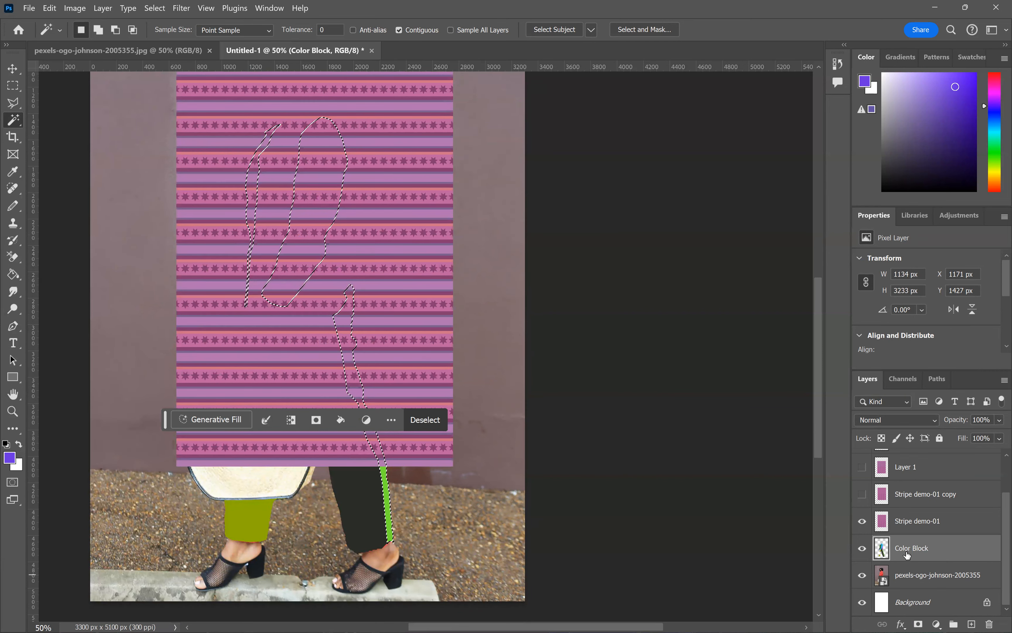
pyautogui.click(930, 521)
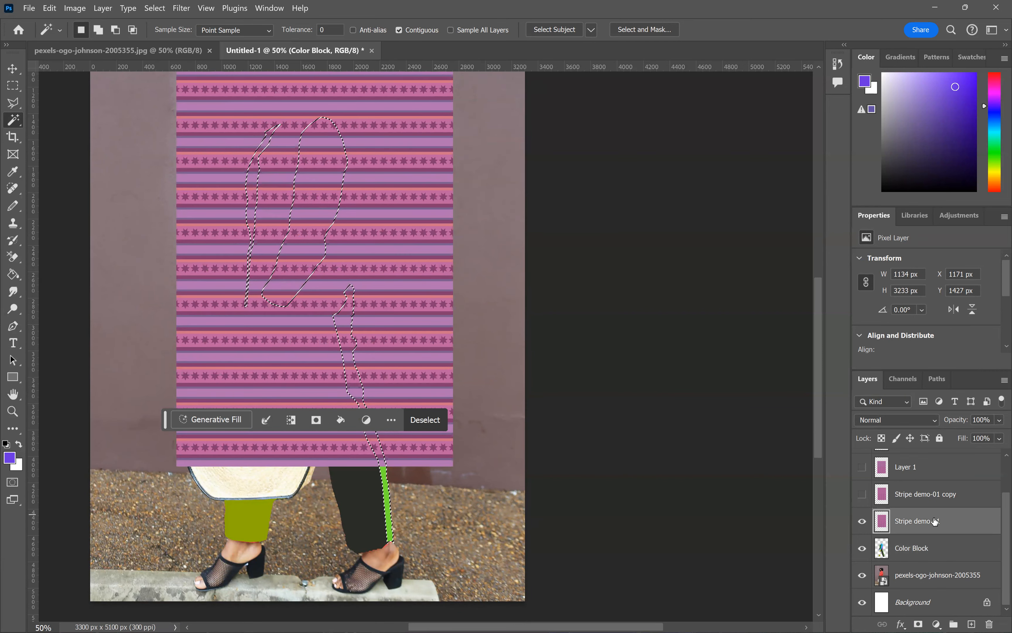
pyautogui.click(918, 624)
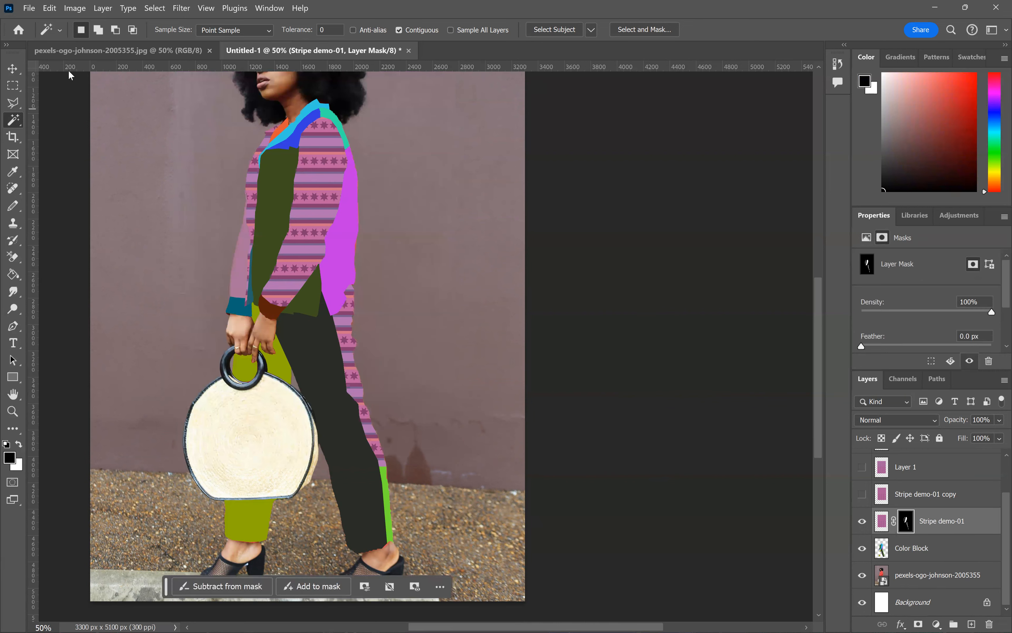
# - Unlink the new mask and shift the stripe pattern down within it to about Y 1362 px
pyautogui.click(894, 521)
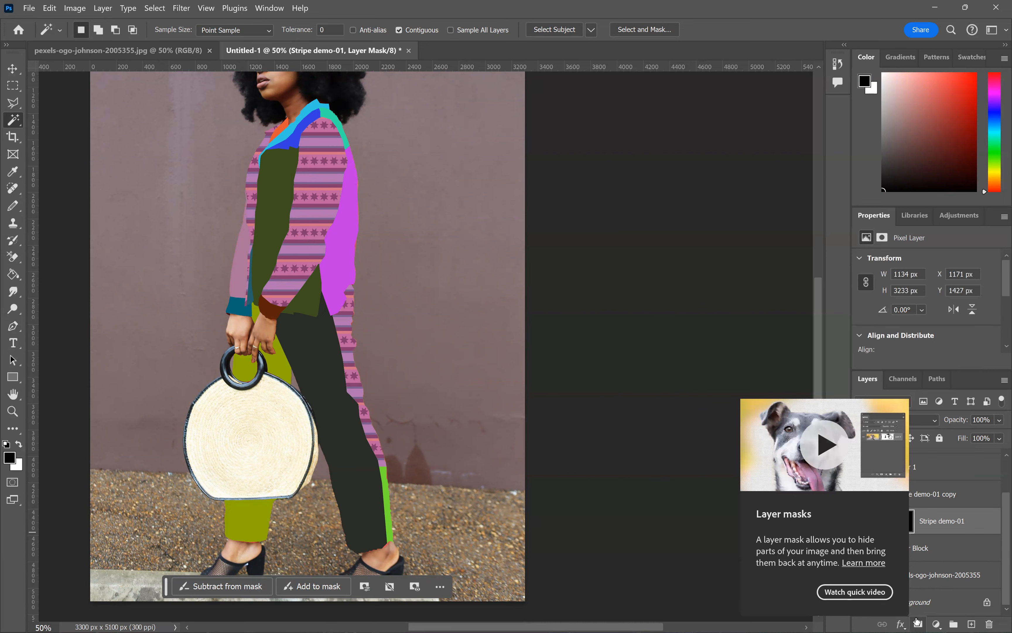
pyautogui.press('v')
pyautogui.moveTo(314, 202); pyautogui.dragTo(327, 254)
pyautogui.hotkey('ctrl', 'z')
pyautogui.click(882, 520)
pyautogui.moveTo(321, 170); pyautogui.dragTo(313, 239)
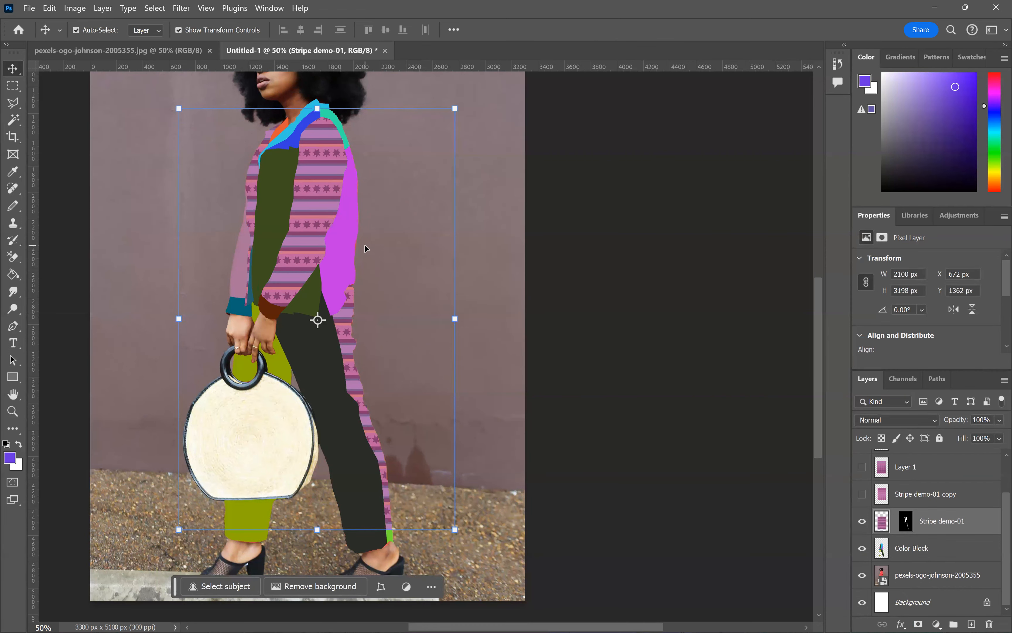
# - Undo the pattern shift, the layer mask and the combined panel selection
pyautogui.hotkey('ctrl', 'z')
pyautogui.hotkey('ctrl', 'z')
pyautogui.hotkey('ctrl', 'z')
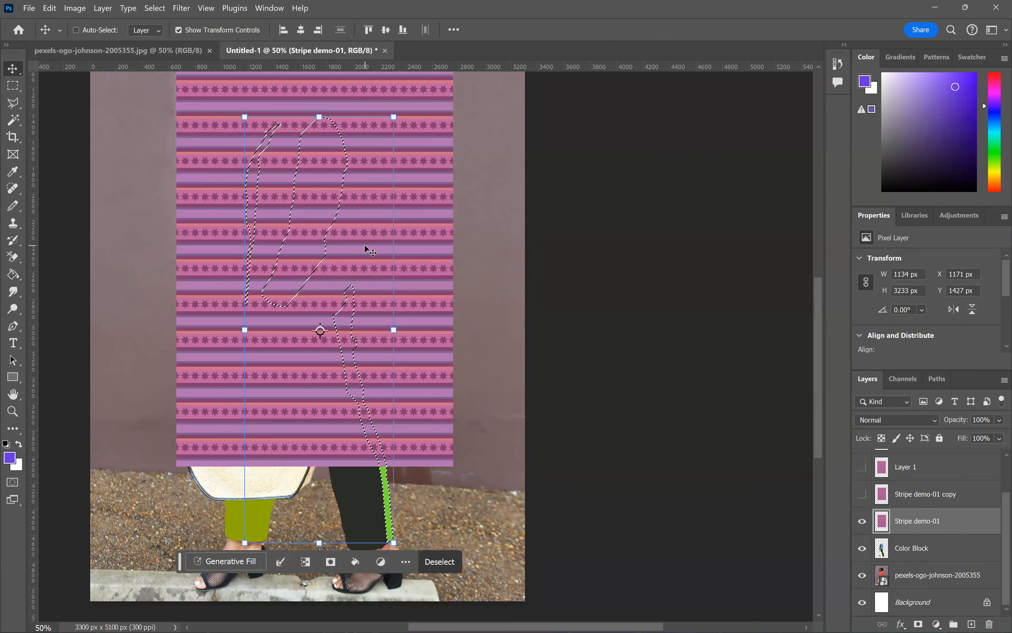
pyautogui.hotkey('ctrl', 'z')
pyautogui.hotkey('ctrl', 'z')
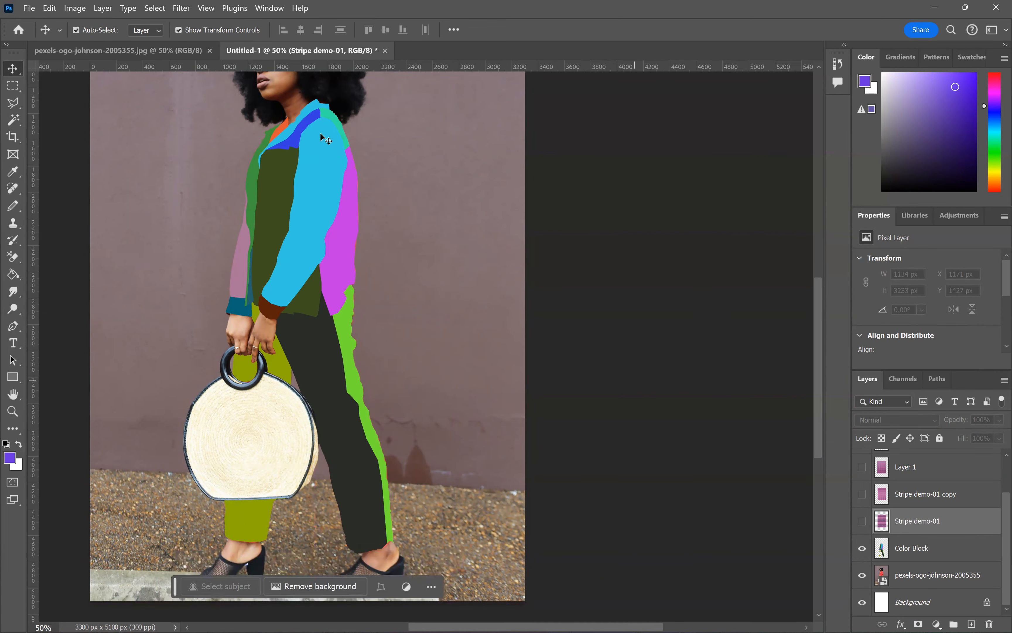
# - Show Stripe demo-01, try rotating the whole unmasked pattern 11 degrees clockwise, and undo the rotation
pyautogui.click(862, 521)
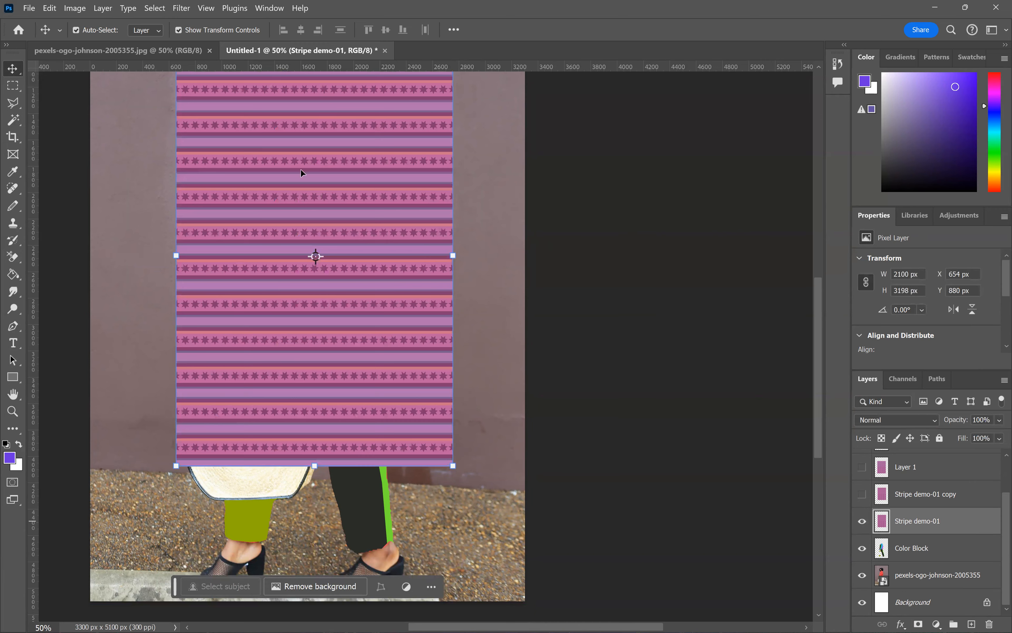
pyautogui.scroll(4, 476, 360)
pyautogui.moveTo(479, 131); pyautogui.dragTo(514, 173)
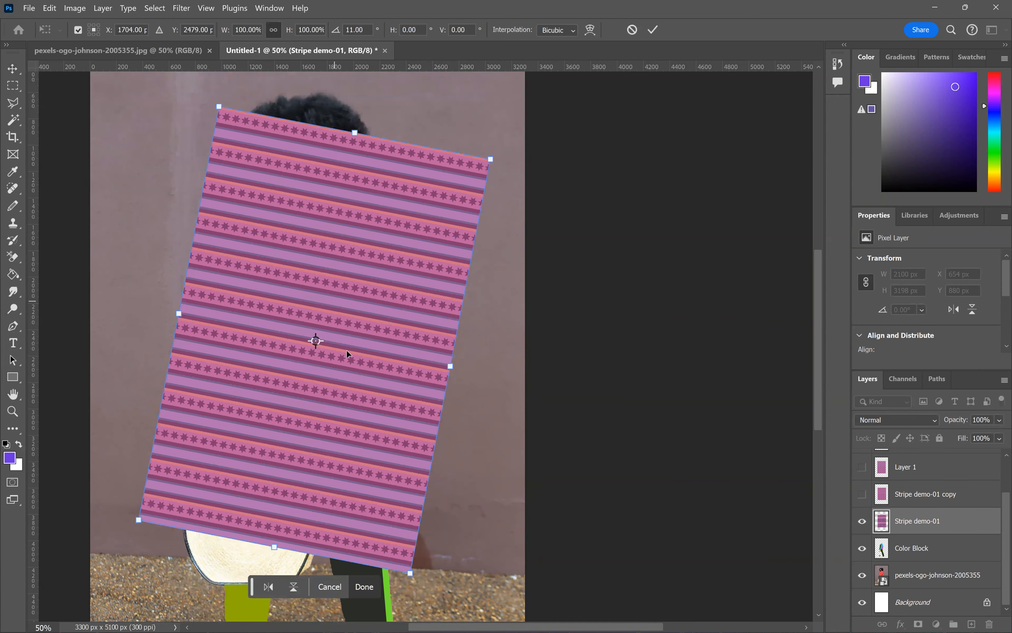
pyautogui.hotkey('ctrl', 'z')
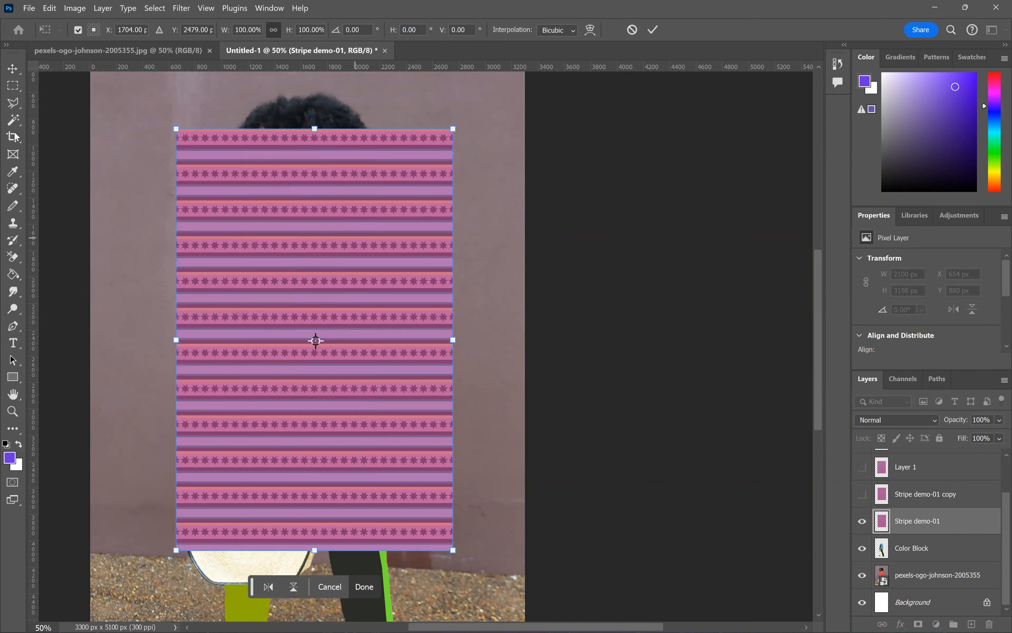
# - Hide Stripe demo-01 and draw a rectangular marquee selection about 599 by 1973 px around the near sleeve
pyautogui.click(12, 86)
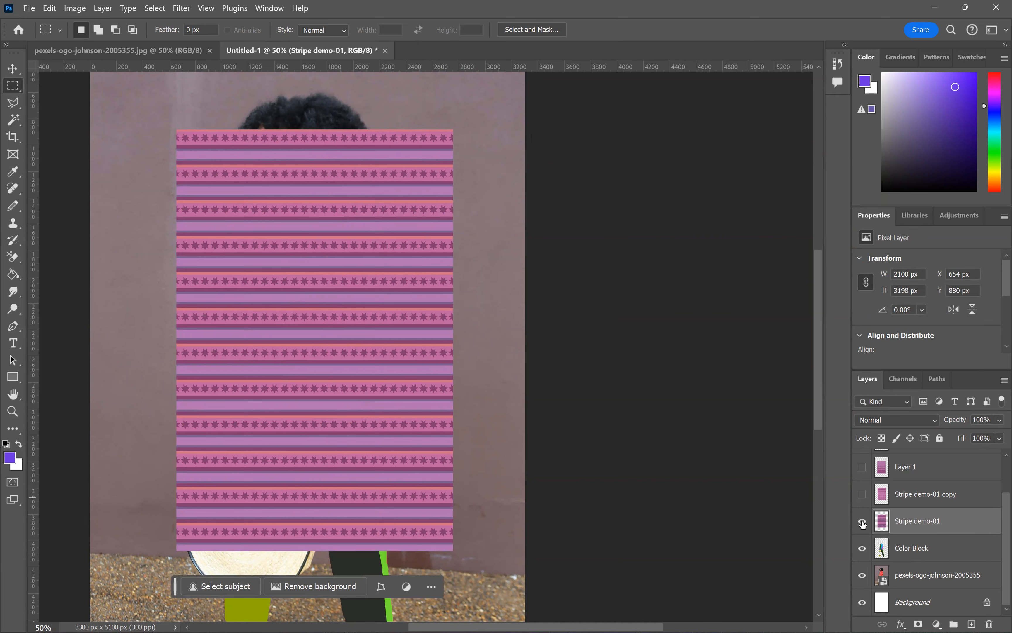
pyautogui.hotkey('ctrl', ',')
pyautogui.moveTo(248, 170); pyautogui.dragTo(367, 422)
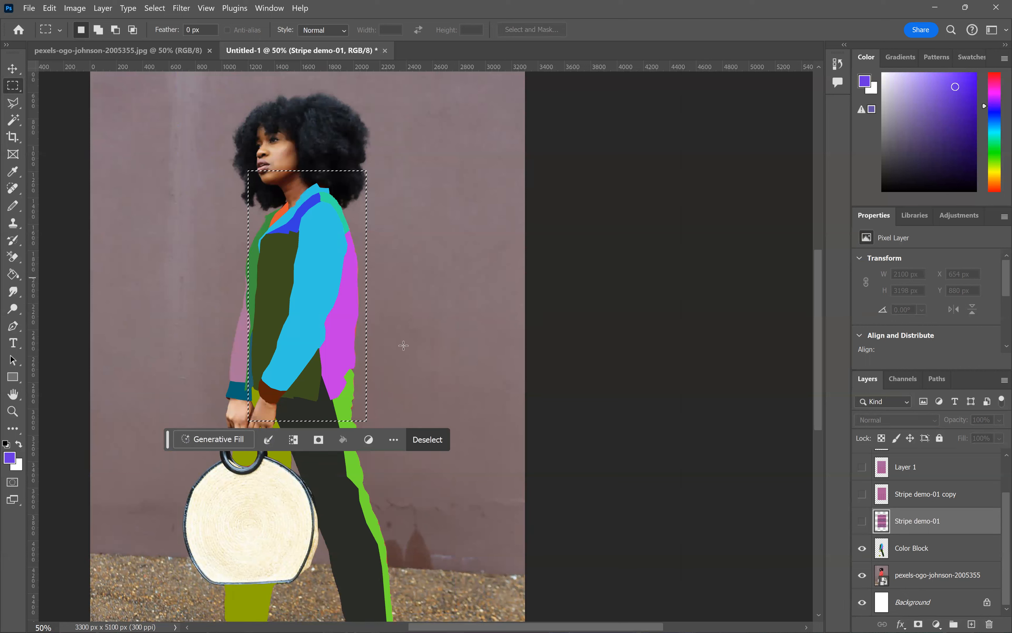
pyautogui.click(342, 294)
pyautogui.moveTo(269, 167); pyautogui.dragTo(345, 426)
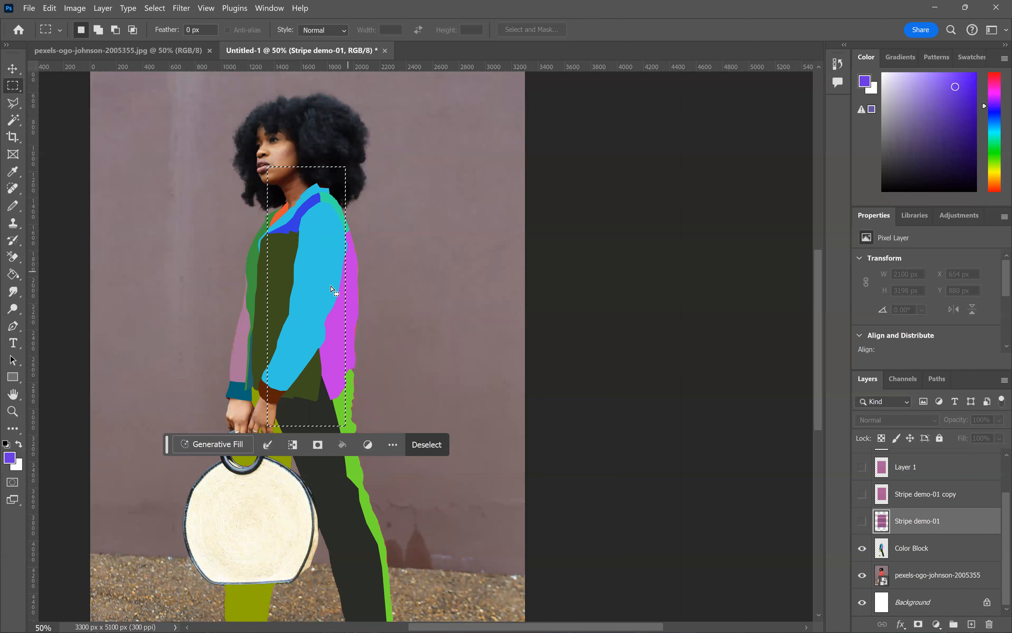
# - Show Stripe demo-01, invert the rectangular selection and delete the stripe pattern outside the marquee around the near sleeve
pyautogui.click(862, 522)
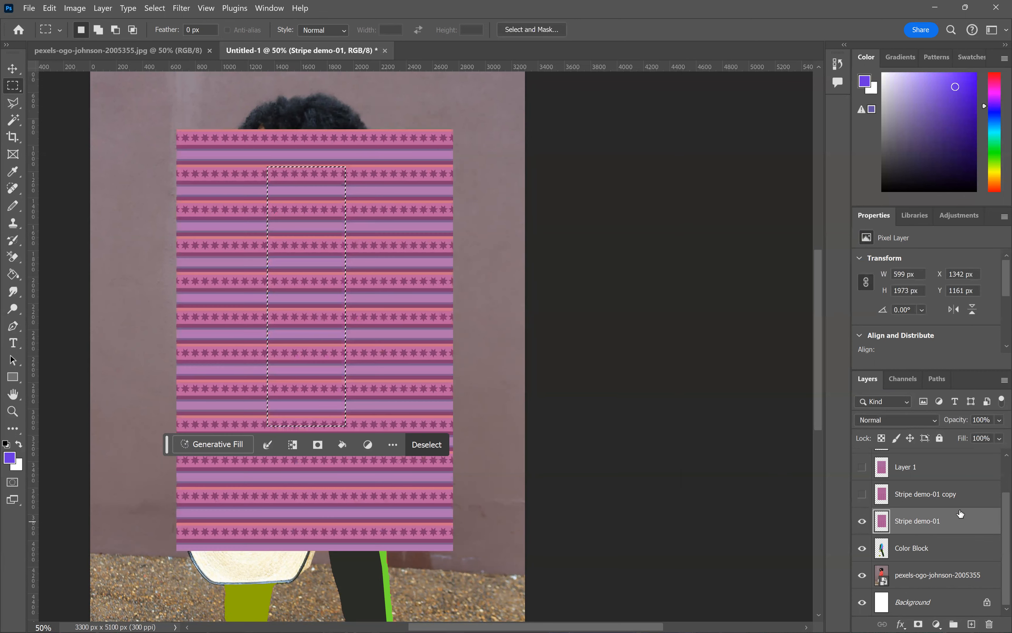
pyautogui.keyDown('ctrl'); pyautogui.click(882, 521); pyautogui.keyUp('ctrl')
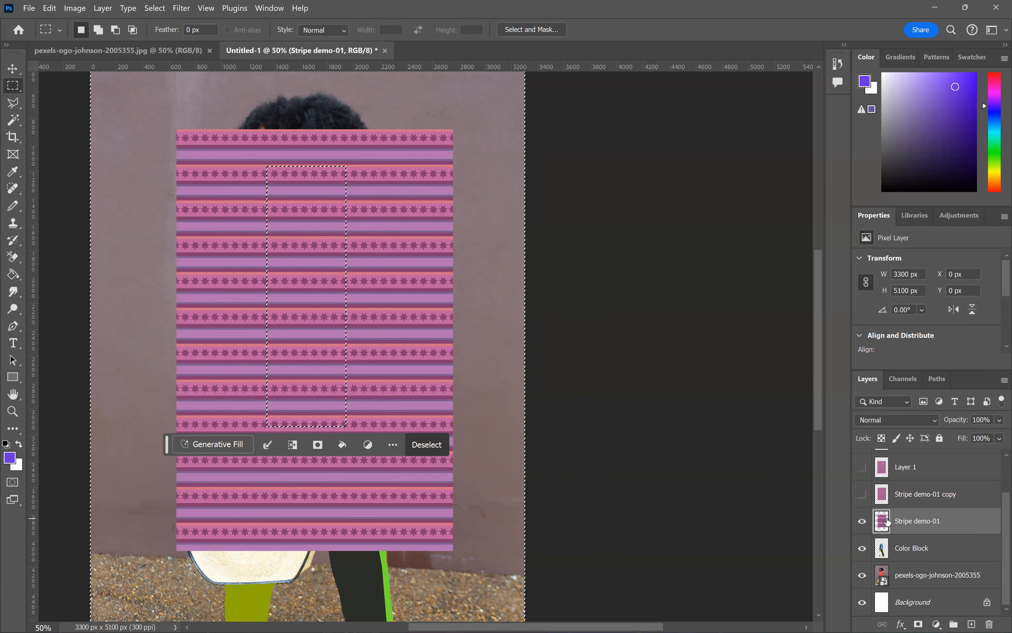
pyautogui.press('Delete')
pyautogui.hotkey('ctrl', 't')
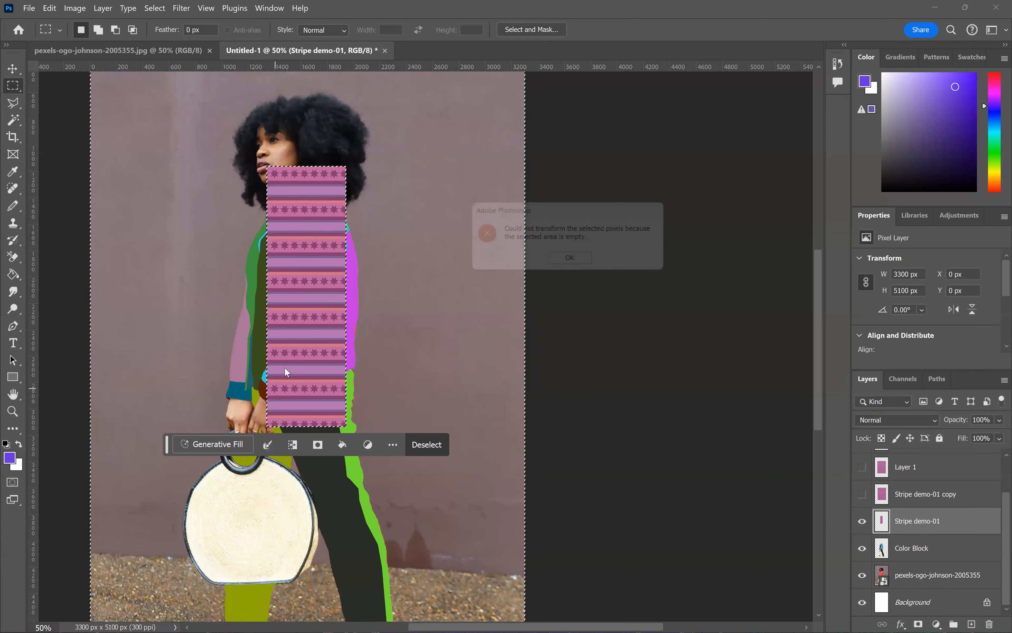
pyautogui.press('Return')
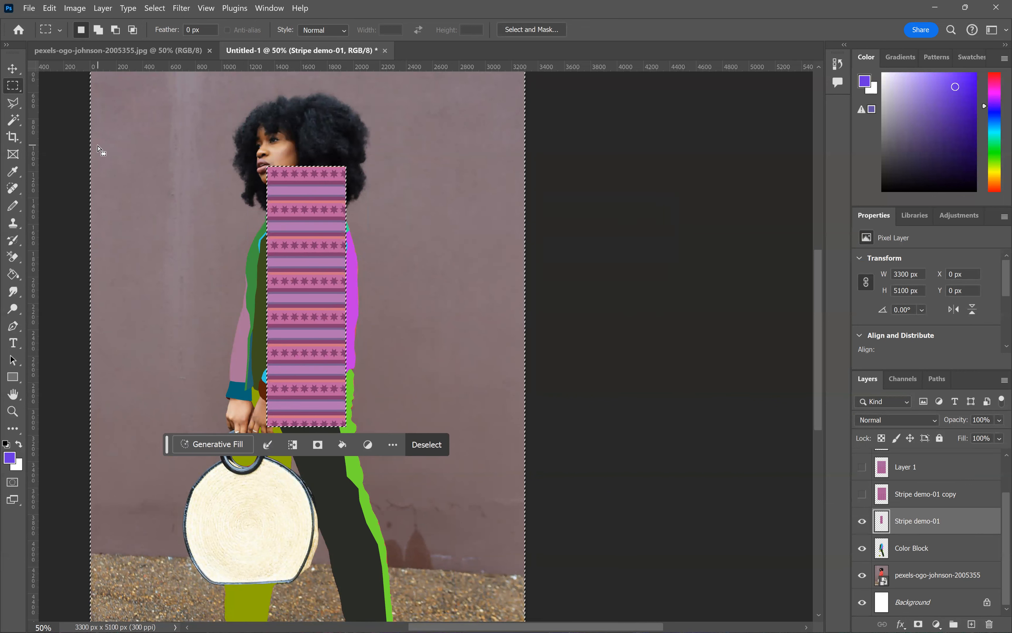
# - Deselect, rotate the trimmed stripe strip 13.70 degrees clockwise, and move it over the near sleeve
pyautogui.hotkey('ctrl', 'd')
pyautogui.hotkey('ctrl', 't')
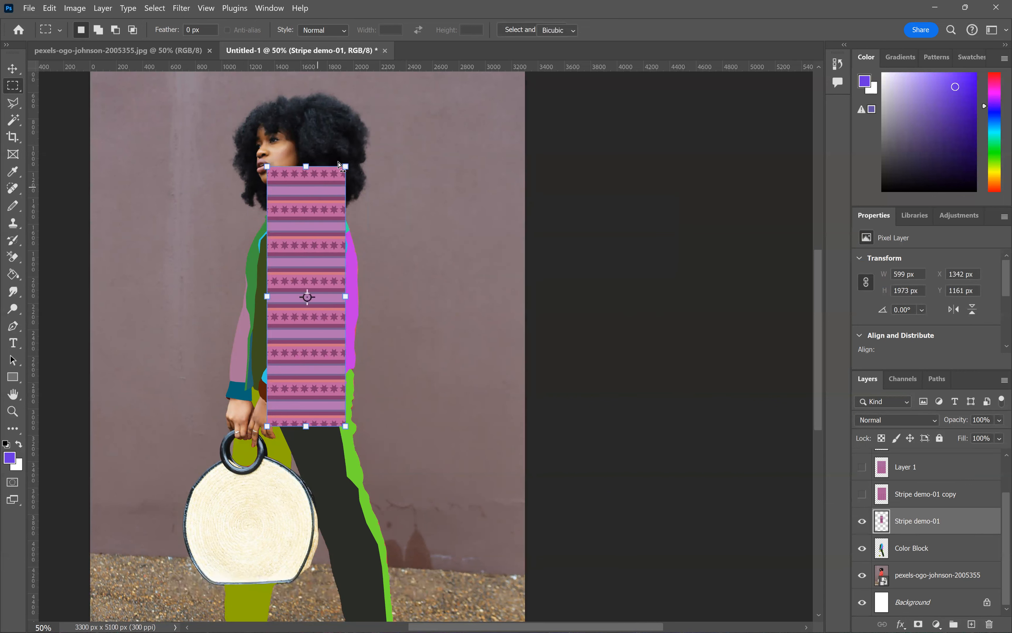
pyautogui.moveTo(357, 163); pyautogui.dragTo(384, 181)
pyautogui.moveTo(336, 246); pyautogui.dragTo(341, 253)
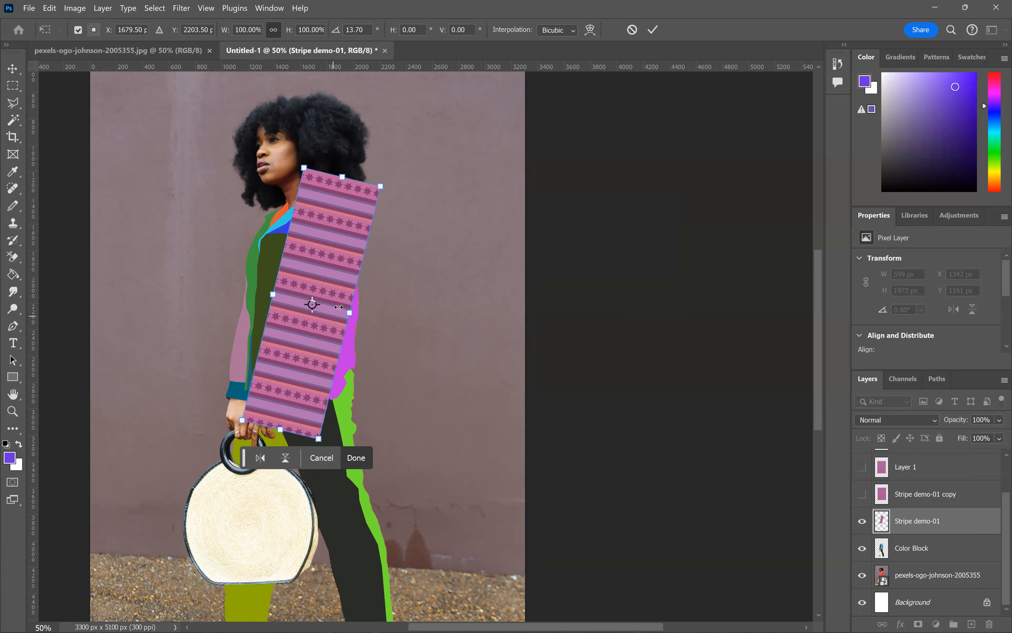
# - Select the near sleeve panel on Color Block, mask Stripe demo-01 to that shape, and unlink the mask from the pattern
pyautogui.click(928, 549)
pyautogui.click(15, 119)
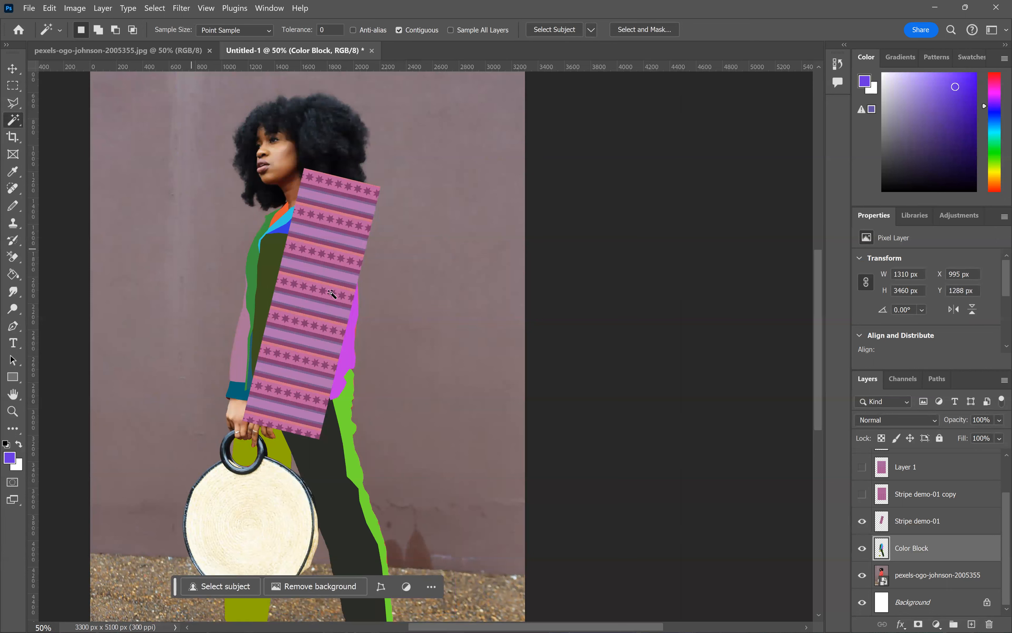
pyautogui.click(309, 295)
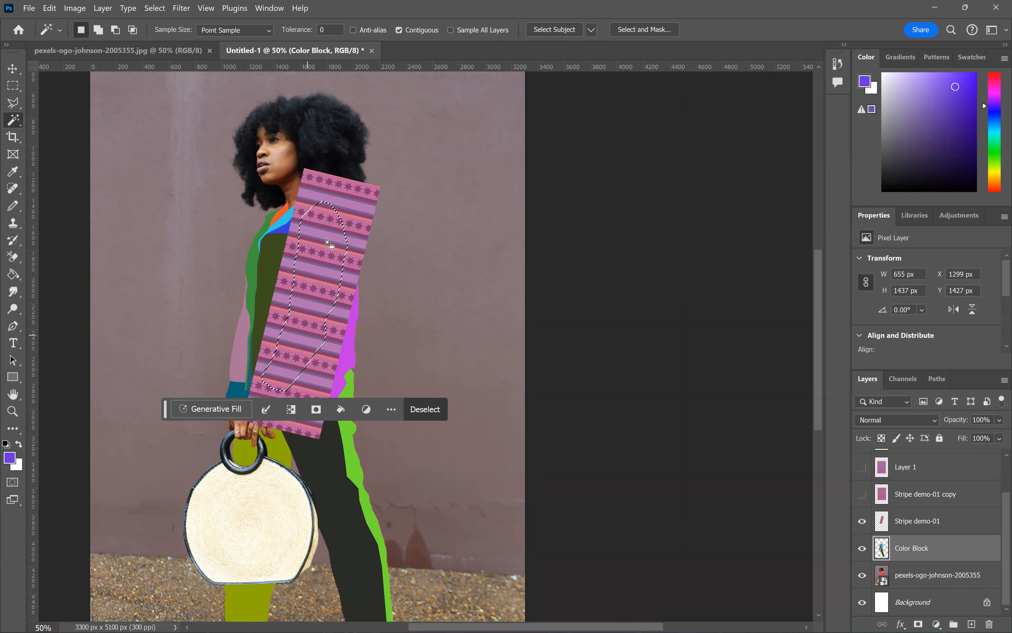
pyautogui.click(926, 531)
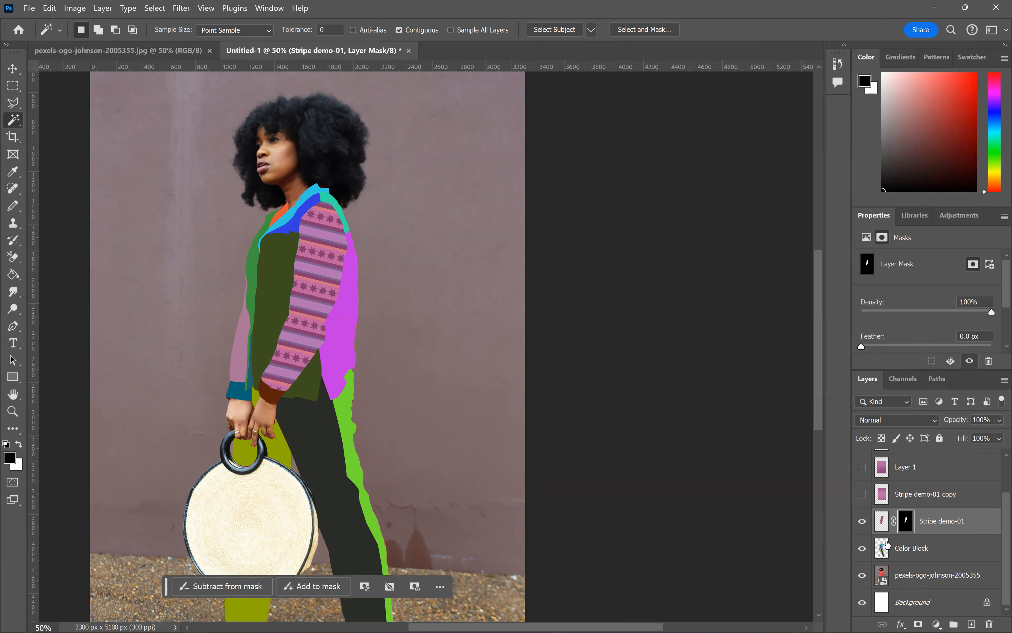
pyautogui.click(882, 526)
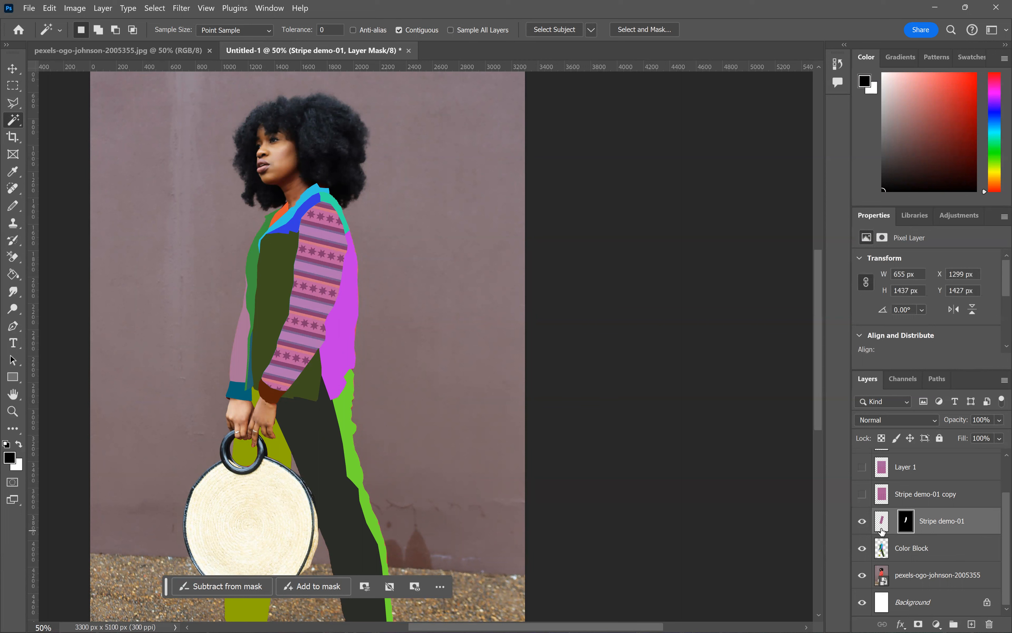
pyautogui.click(883, 525)
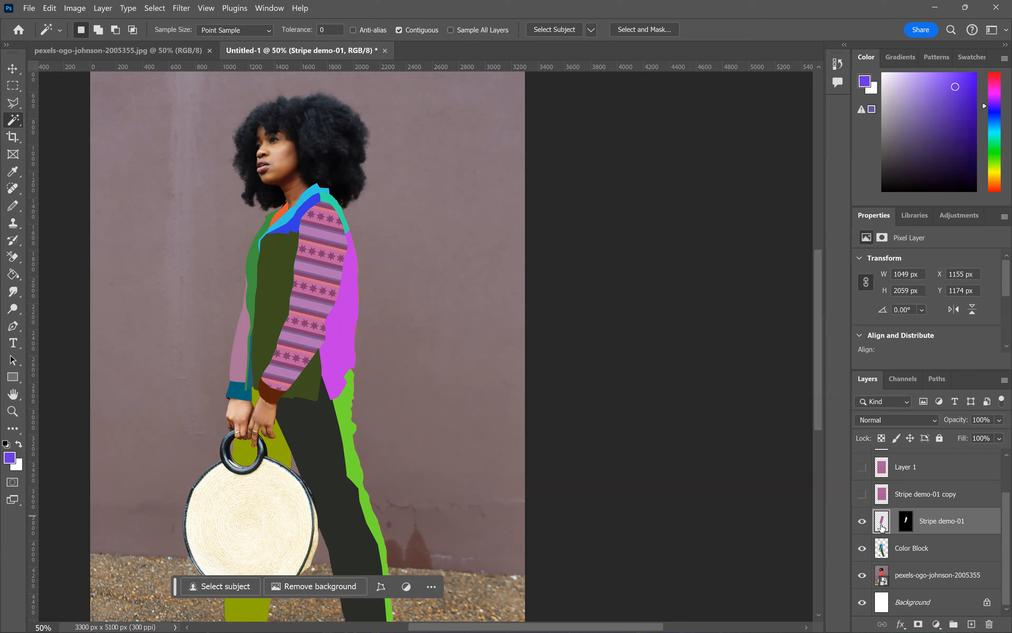
# - Hide the Color Block layer and set Stripe demo-01's blend mode to Multiply
pyautogui.click(917, 548)
pyautogui.click(862, 548)
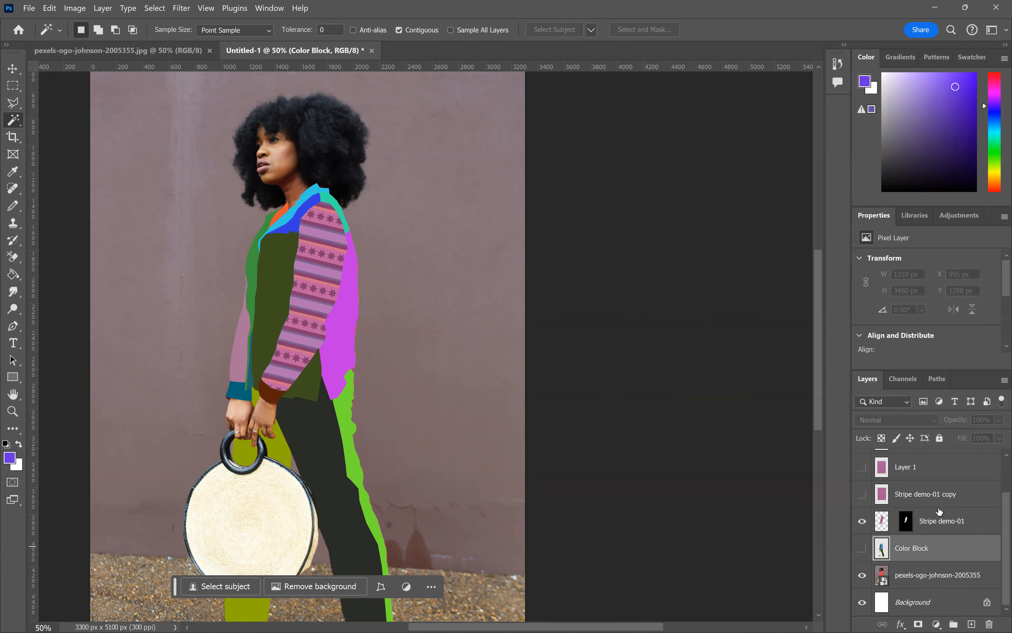
pyautogui.click(937, 523)
pyautogui.click(908, 419)
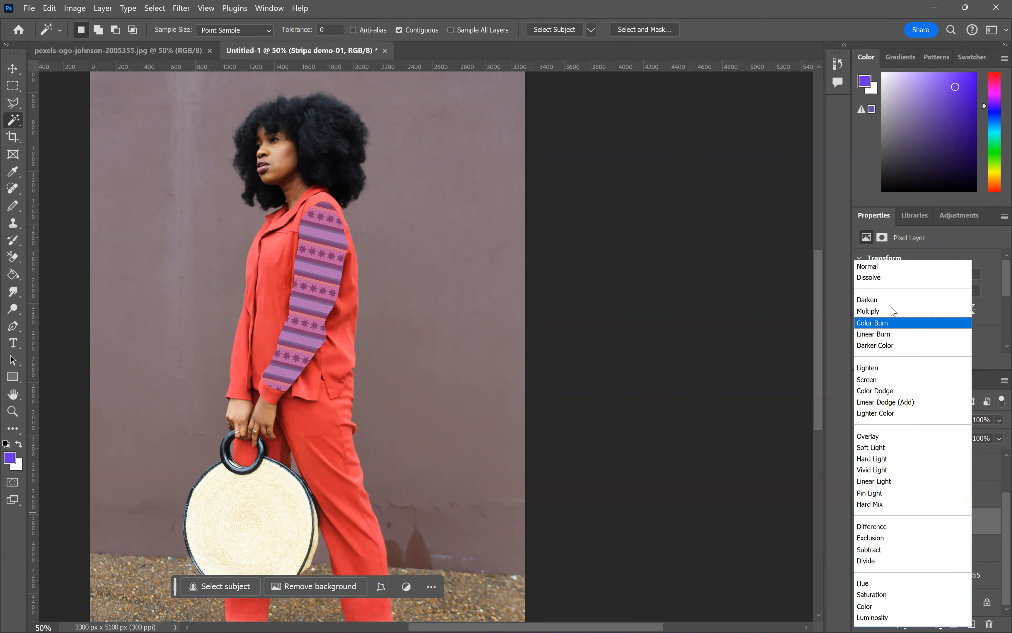
pyautogui.click(873, 310)
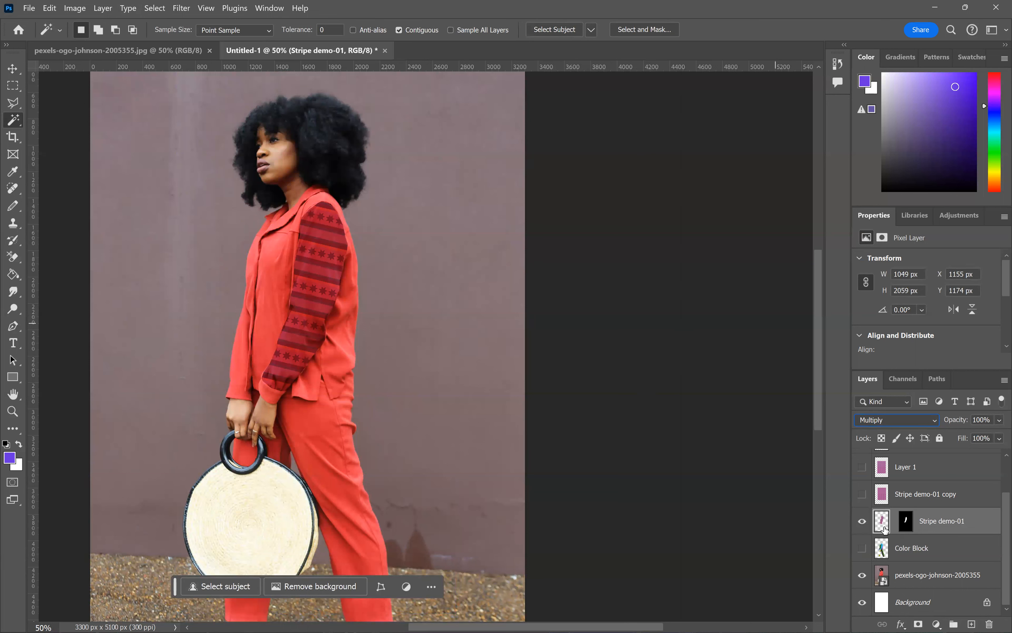
# - Start a Warp transform on the unlinked Stripe demo-01 pattern and bend its middle and lower right side toward the sleeve
pyautogui.click(894, 522)
pyautogui.click(893, 523)
pyautogui.click(75, 10)
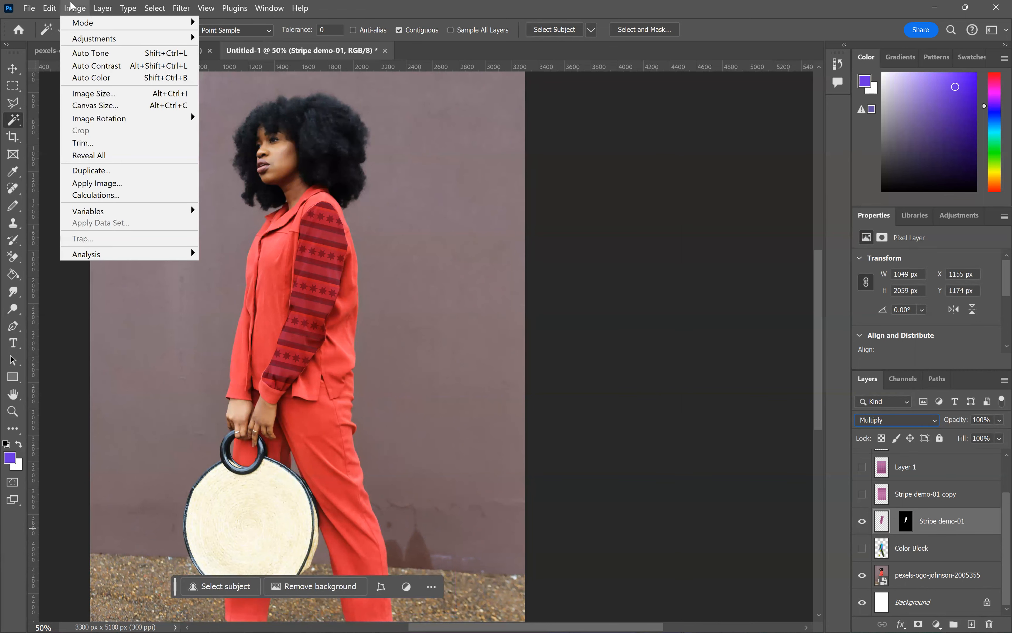
pyautogui.moveTo(49, 8)
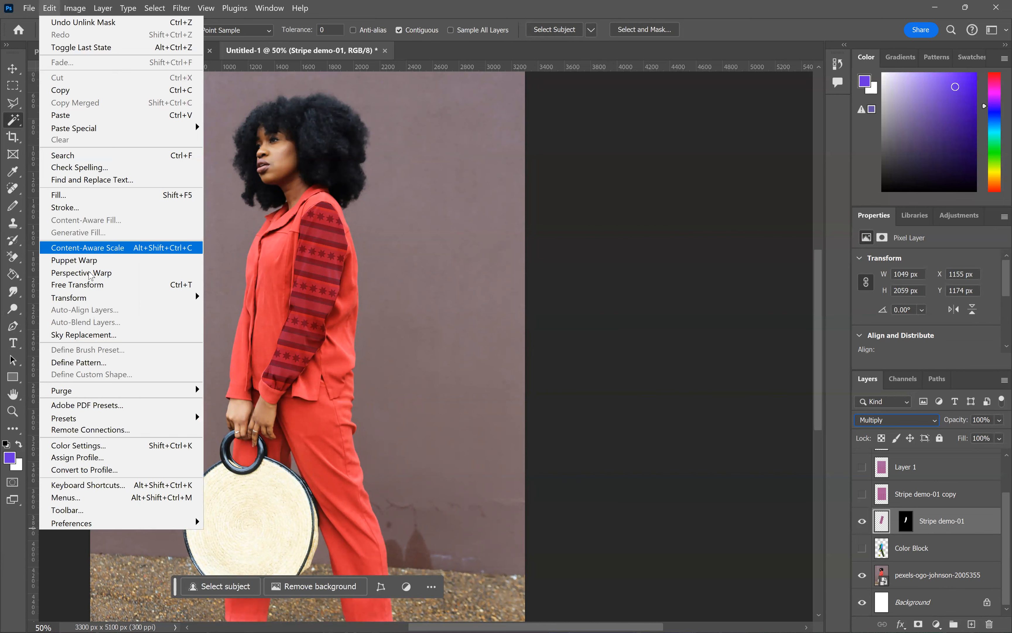
pyautogui.moveTo(125, 298)
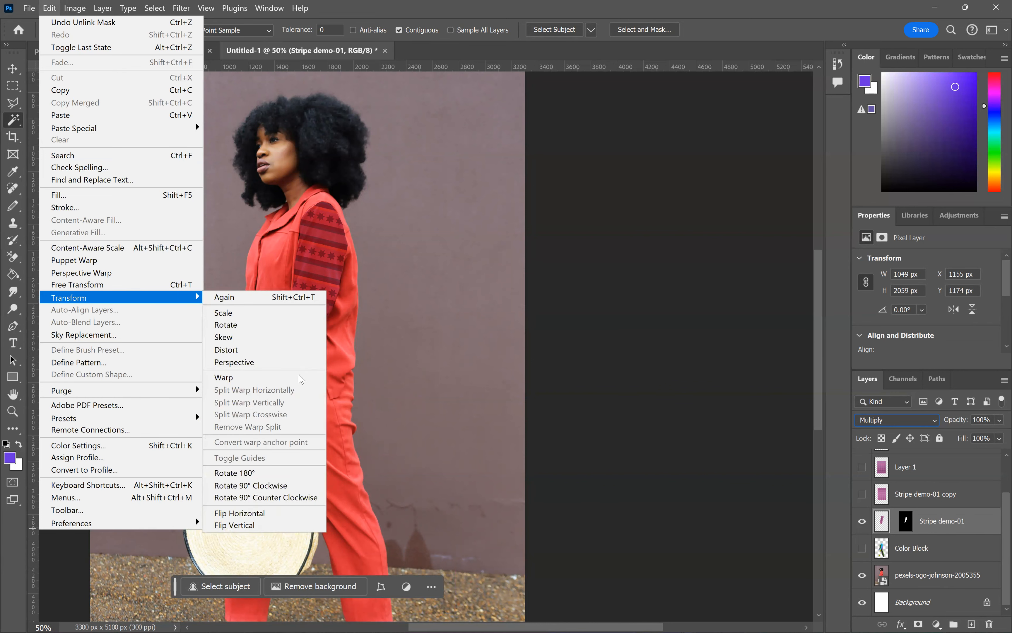
pyautogui.click(301, 378)
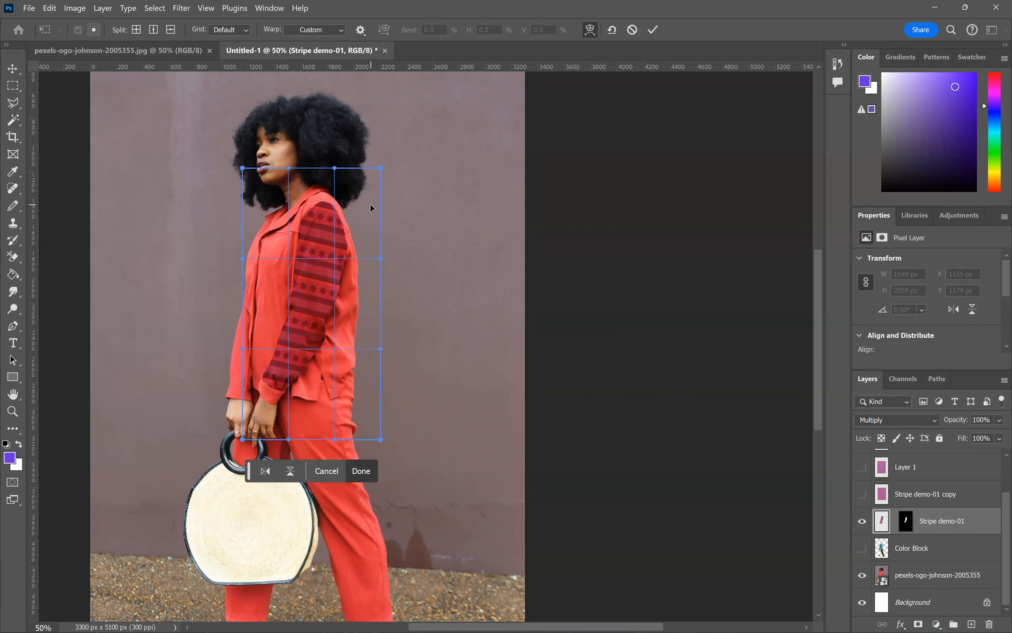
pyautogui.moveTo(318, 309); pyautogui.dragTo(310, 329)
pyautogui.moveTo(368, 351); pyautogui.dragTo(338, 348)
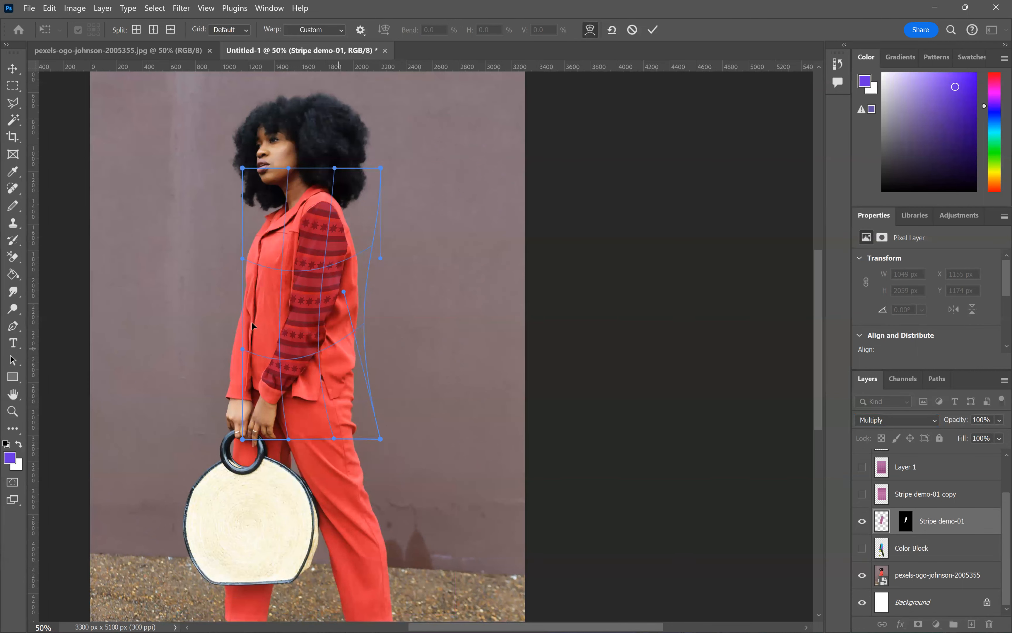
# - Pull the warp's left side inward and adjust its interior so the stripes curve around the upper arm and elbow
pyautogui.moveTo(252, 325); pyautogui.dragTo(257, 314)
pyautogui.moveTo(256, 228)
pyautogui.mouseDown()
pyautogui.moveTo(274, 232)
pyautogui.moveTo(262, 231)
pyautogui.mouseUp()
pyautogui.moveTo(292, 367); pyautogui.dragTo(272, 362)
pyautogui.moveTo(334, 295); pyautogui.dragTo(331, 303)
pyautogui.moveTo(308, 348); pyautogui.dragTo(309, 349)
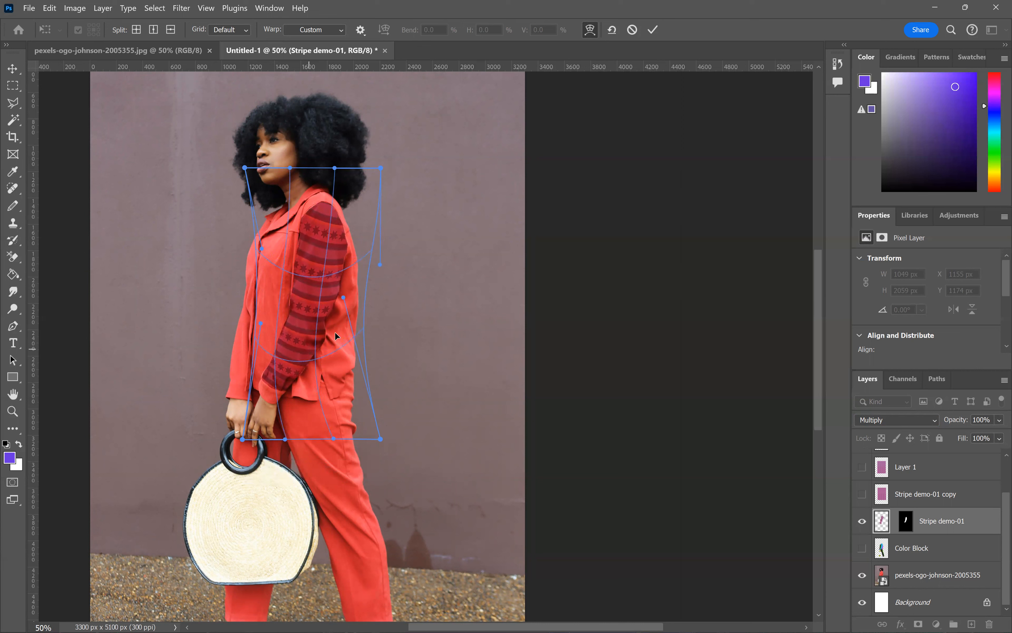
pyautogui.moveTo(338, 222); pyautogui.dragTo(338, 216)
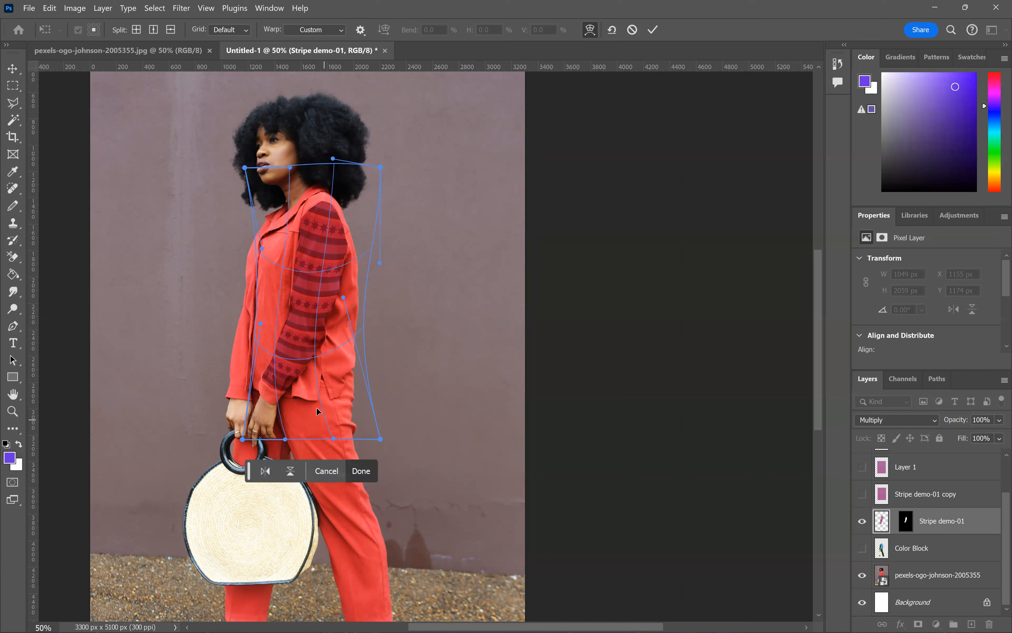
# - Reshape the warp's lower corners and bottom and right handles so the stripes curve along the forearm toward the cuff
pyautogui.moveTo(382, 439); pyautogui.dragTo(354, 416)
pyautogui.moveTo(243, 439); pyautogui.dragTo(218, 403)
pyautogui.moveTo(285, 439); pyautogui.dragTo(264, 469)
pyautogui.moveTo(334, 438); pyautogui.dragTo(302, 455)
pyautogui.moveTo(349, 297); pyautogui.dragTo(375, 306)
pyautogui.moveTo(354, 418); pyautogui.dragTo(322, 427)
pyautogui.moveTo(376, 307); pyautogui.dragTo(385, 299)
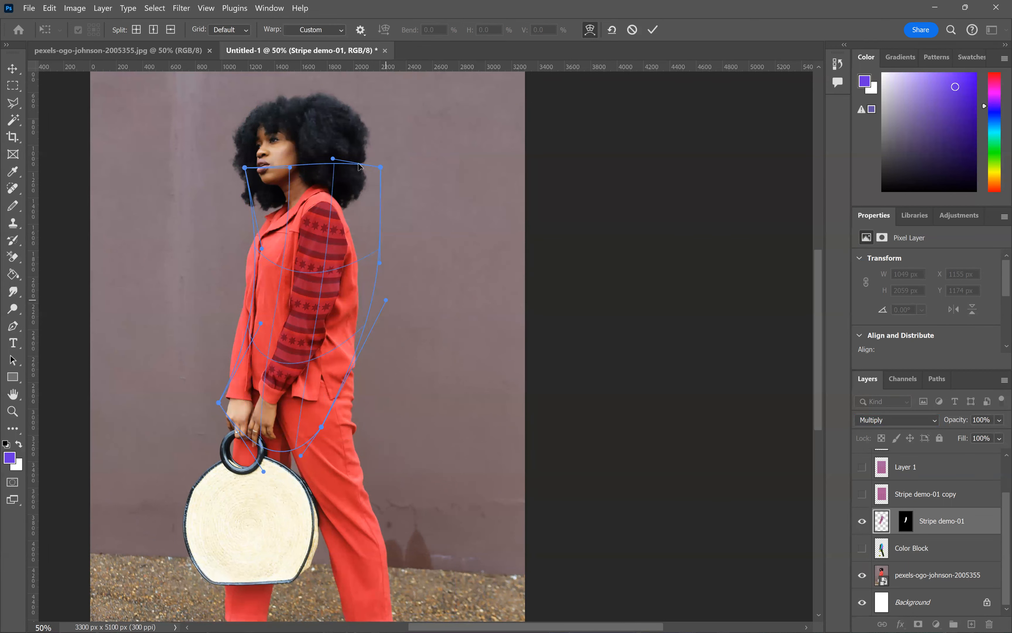
# - Move the warp's left-edge handles inward, lower its bottom-left corner, and apply the warp
pyautogui.moveTo(262, 248); pyautogui.dragTo(283, 239)
pyautogui.moveTo(259, 323); pyautogui.dragTo(273, 318)
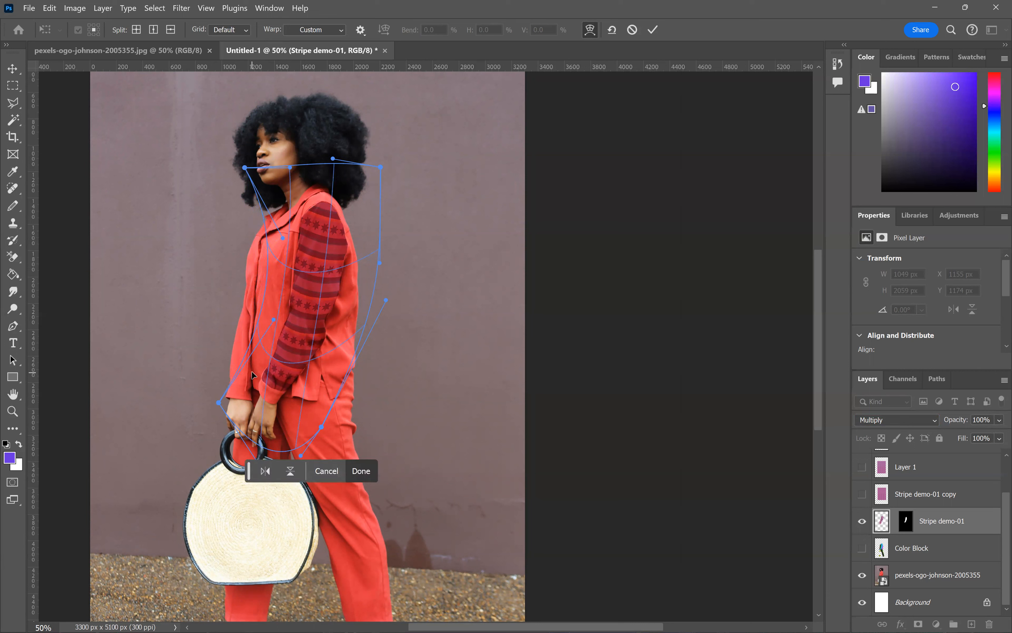
pyautogui.moveTo(218, 403)
pyautogui.mouseDown()
pyautogui.moveTo(237, 405)
pyautogui.moveTo(218, 422)
pyautogui.mouseUp()
pyautogui.moveTo(280, 395); pyautogui.dragTo(281, 395)
pyautogui.press('Return')
pyautogui.press('w')
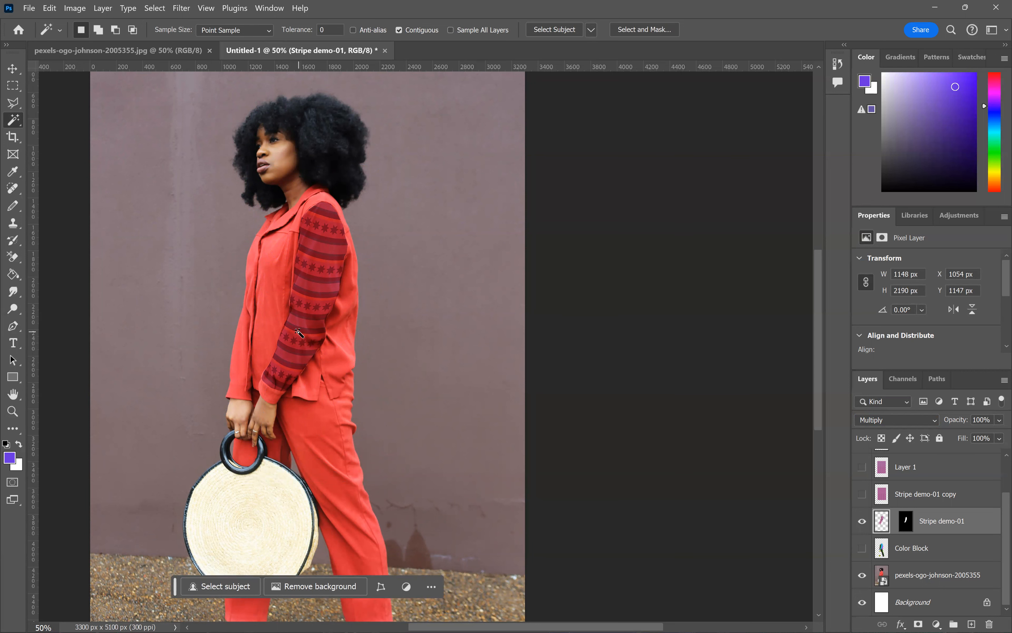
# - Examine the warped stripes on the near sleeve up close, from the cuff to the shoulder at 300%
pyautogui.hotkey('ctrl', '+')
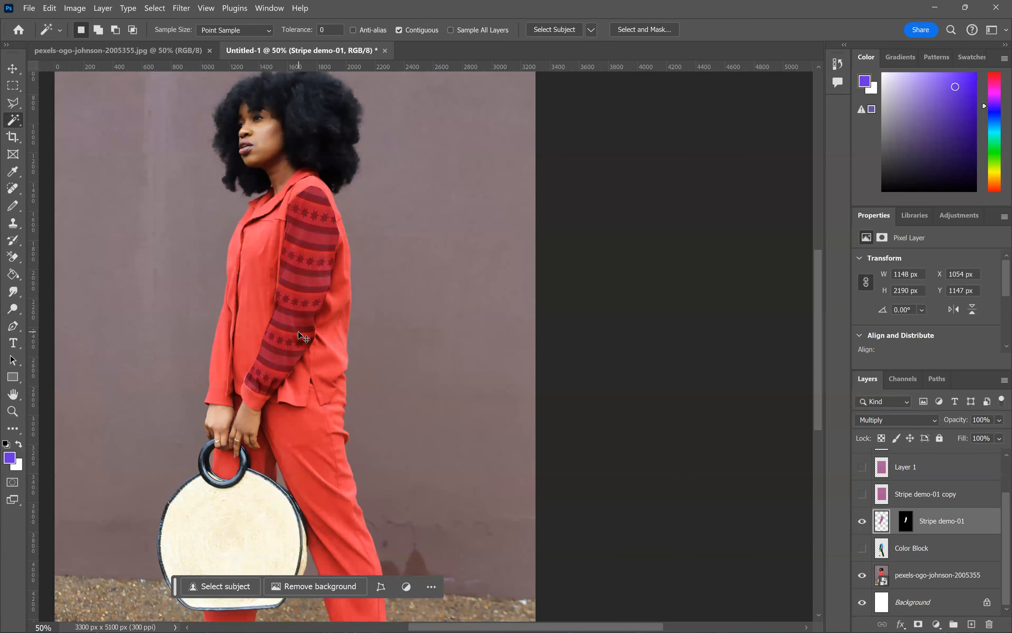
pyautogui.hotkey('ctrl', '+')
pyautogui.hotkey('ctrl', '+')
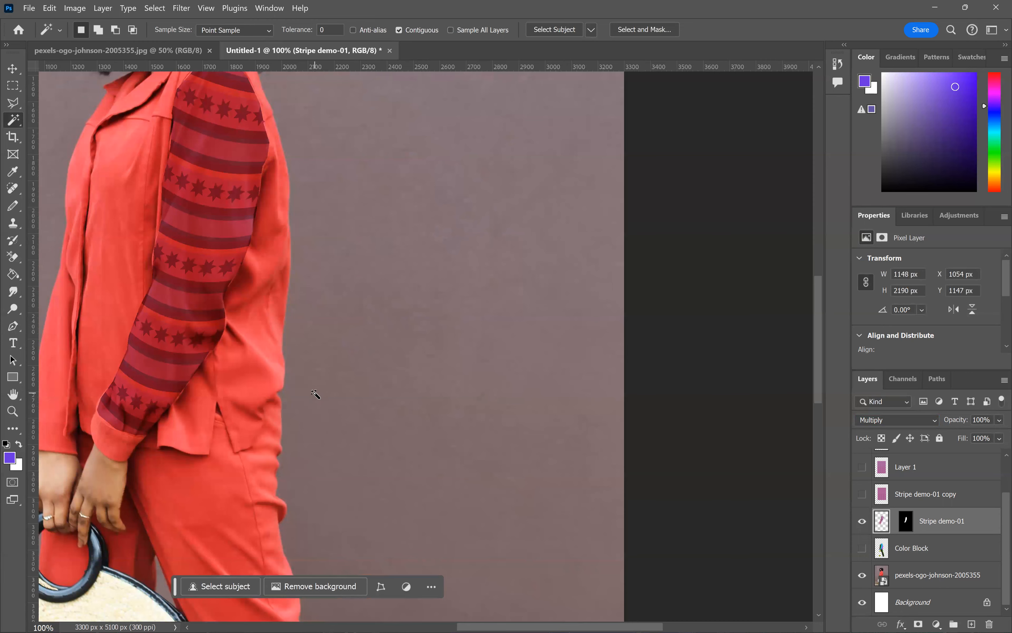
pyautogui.scroll(3, 316, 393)
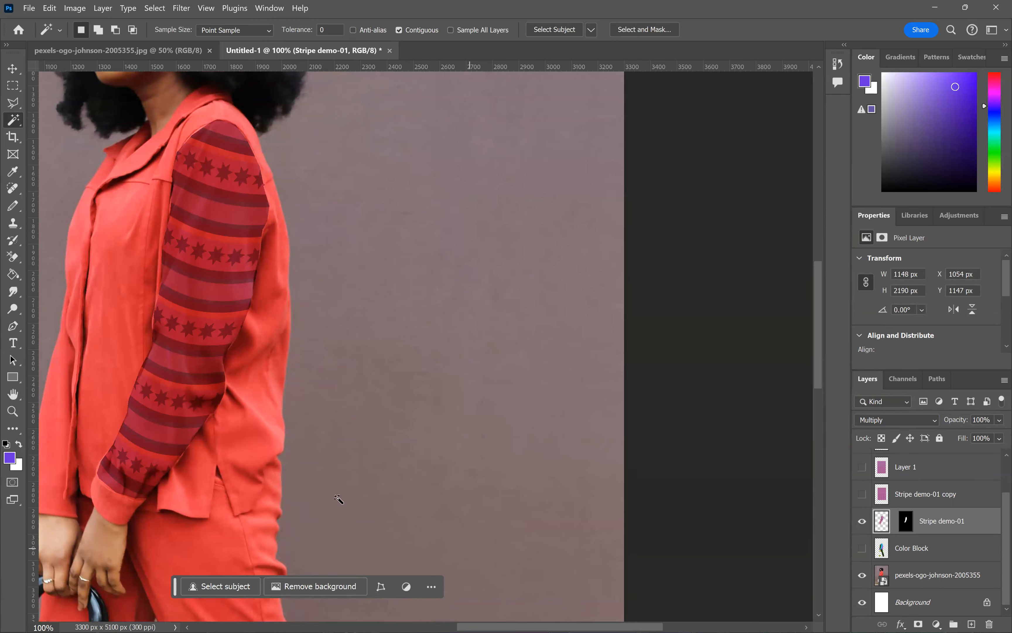
pyautogui.scroll(4, 198, 239)
pyautogui.hotkey('ctrl', '+')
pyautogui.hotkey('ctrl', '+')
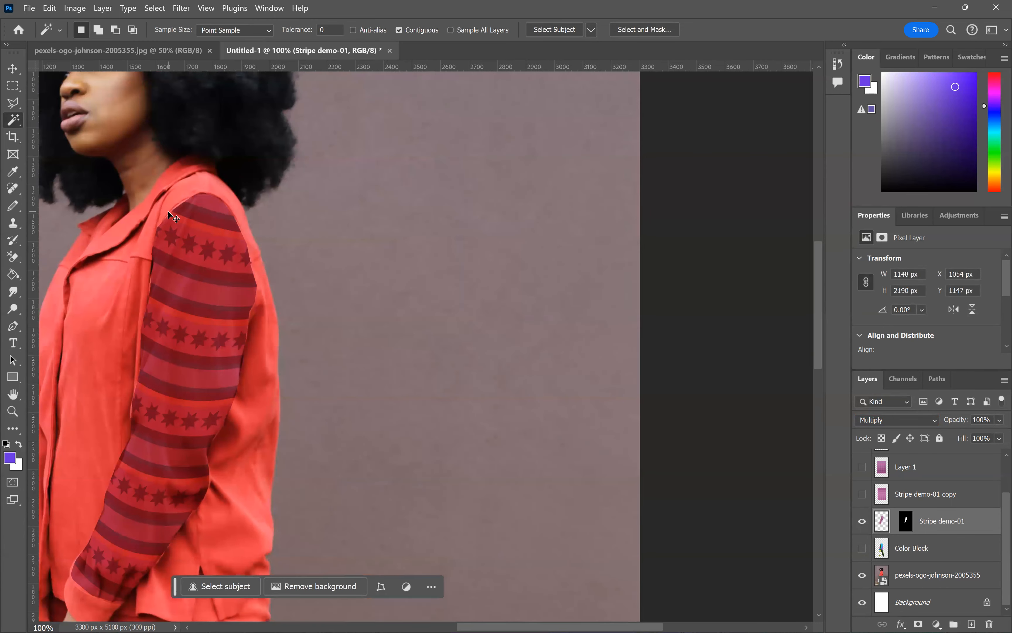
pyautogui.hscroll(-10, 655, 612)
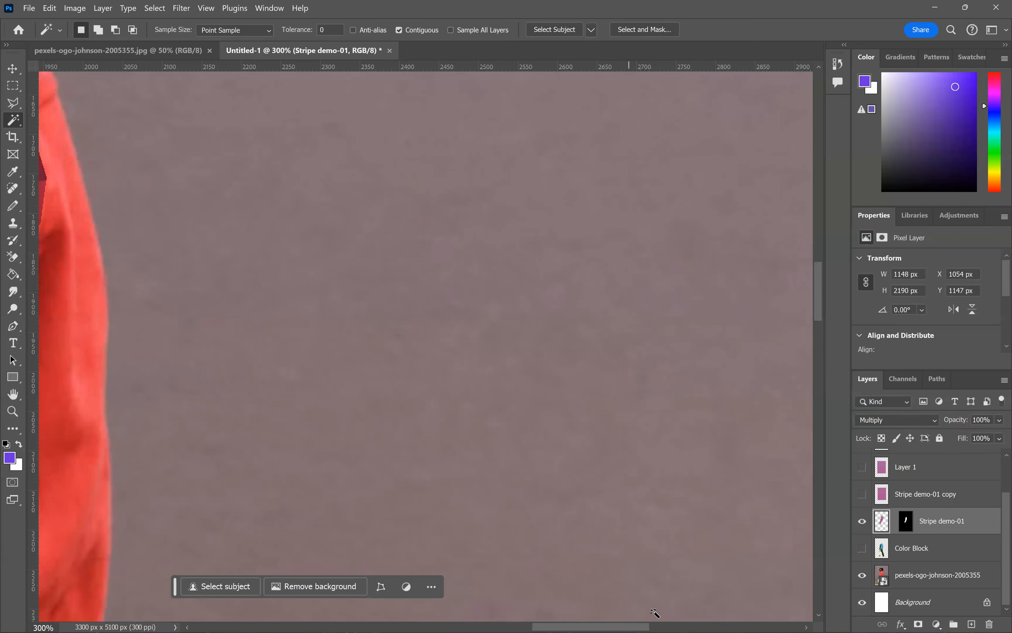
pyautogui.scroll(8, 506, 243)
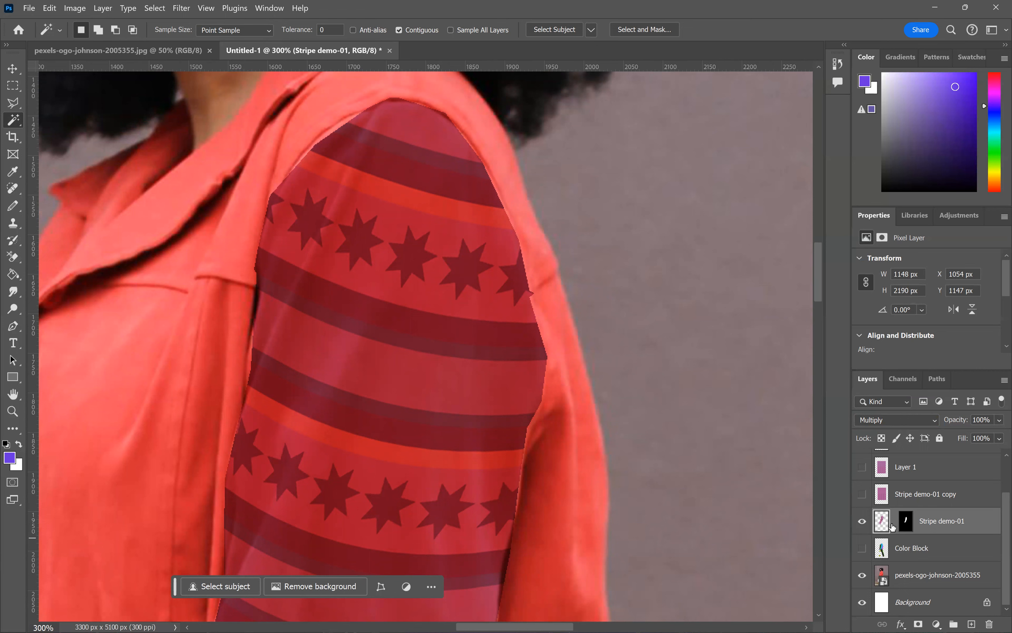
# - Open the Liquify filter on the Stripe demo-01 pattern and set the brush size to 34
pyautogui.click(174, 9)
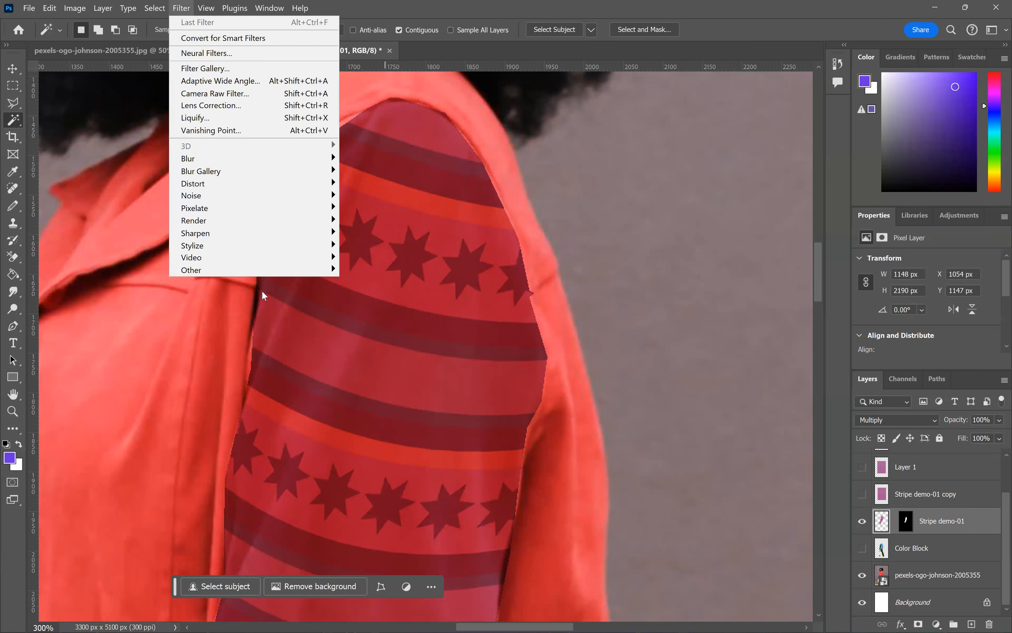
pyautogui.click(231, 117)
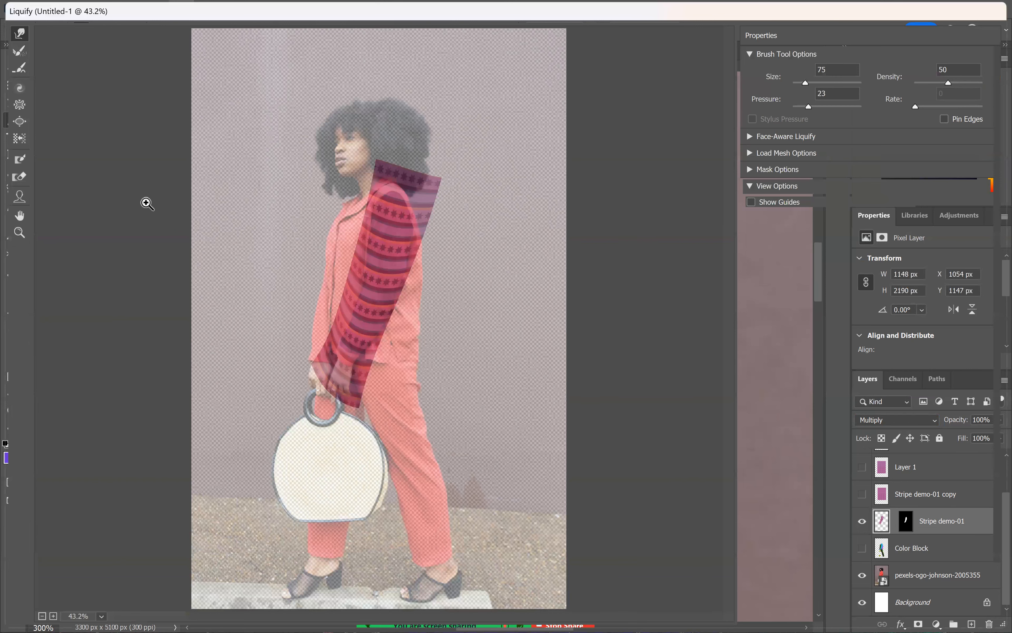
pyautogui.hotkey('ctrl', '+')
pyautogui.hotkey('ctrl', '+')
pyautogui.hotkey('ctrl', '+')
pyautogui.hotkey('ctrl', '+')
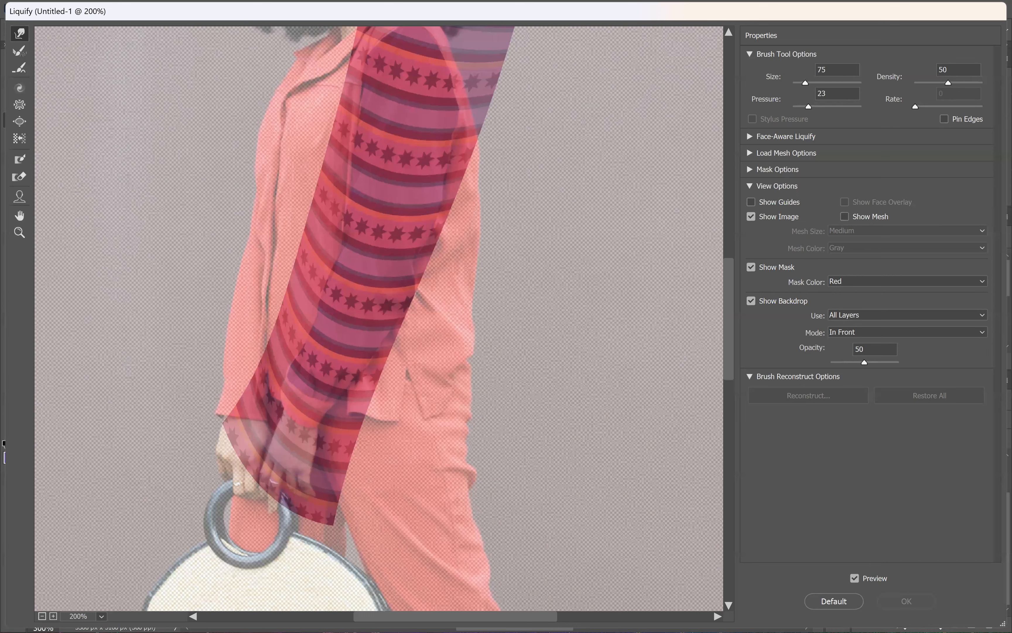
pyautogui.moveTo(805, 83); pyautogui.dragTo(803, 83)
pyautogui.hotkey('ctrl', '+')
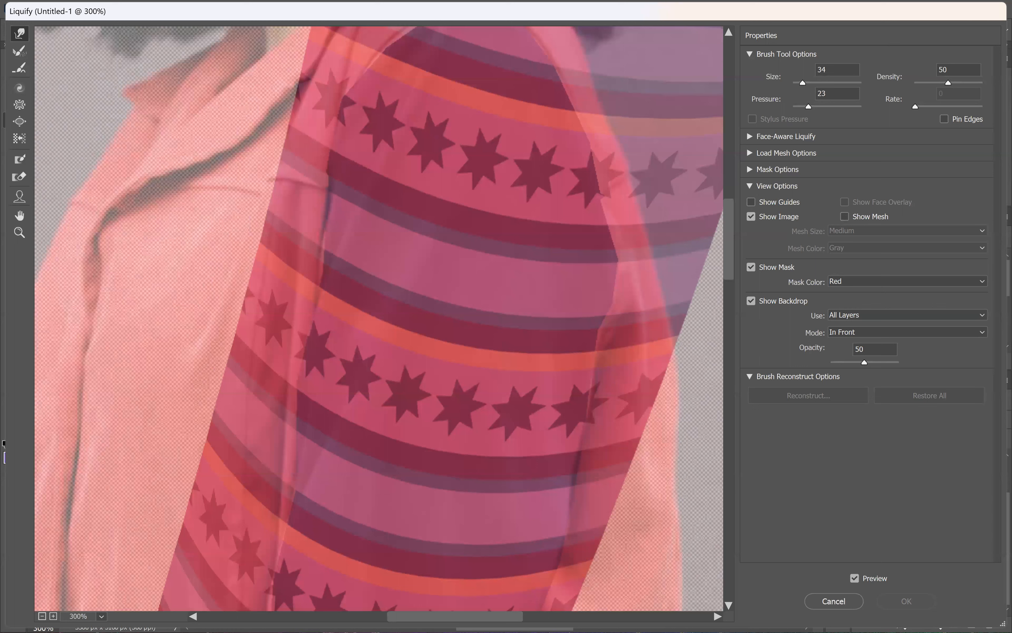
# - Test the Liquify brush on the upper sleeve stripes, undo the dab, and set the brush pressure to 31
pyautogui.click(362, 161)
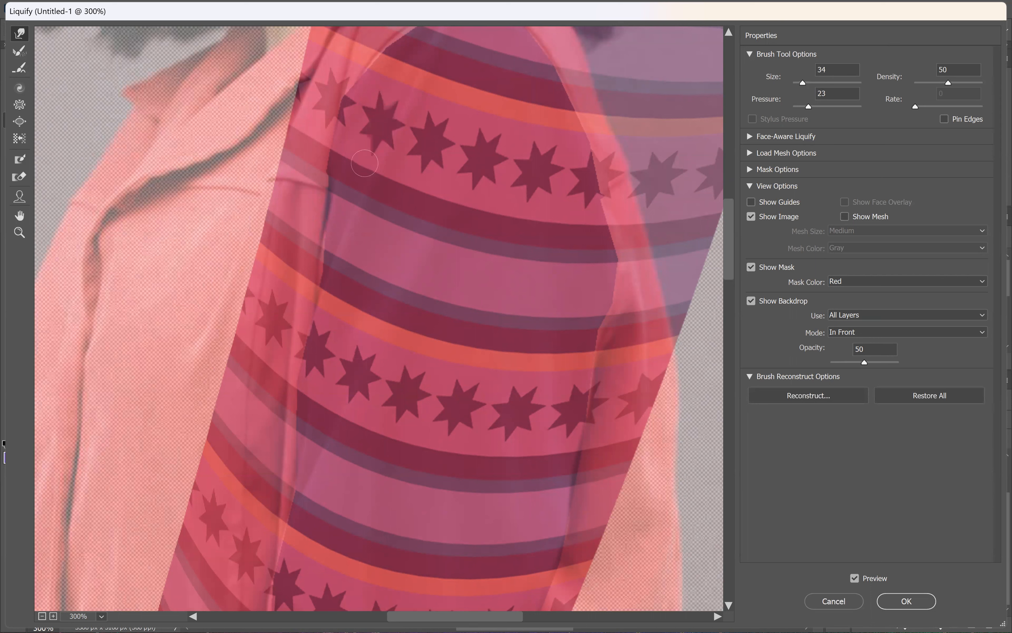
pyautogui.press('alt')
pyautogui.hotkey('ctrl', 'z')
pyautogui.scroll(-4, 449, 329)
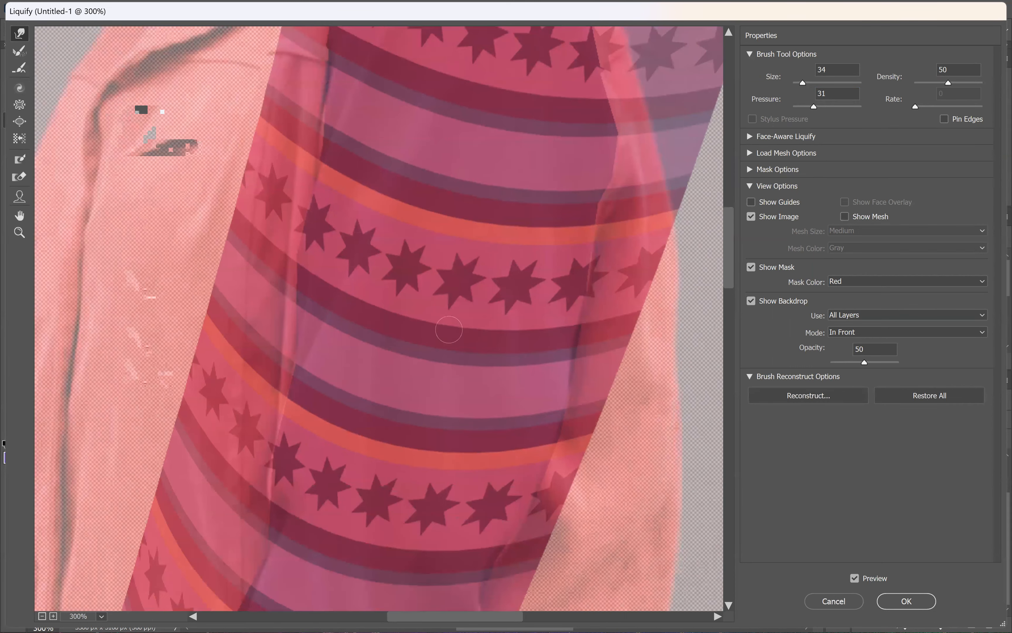
pyautogui.scroll(-8, 449, 329)
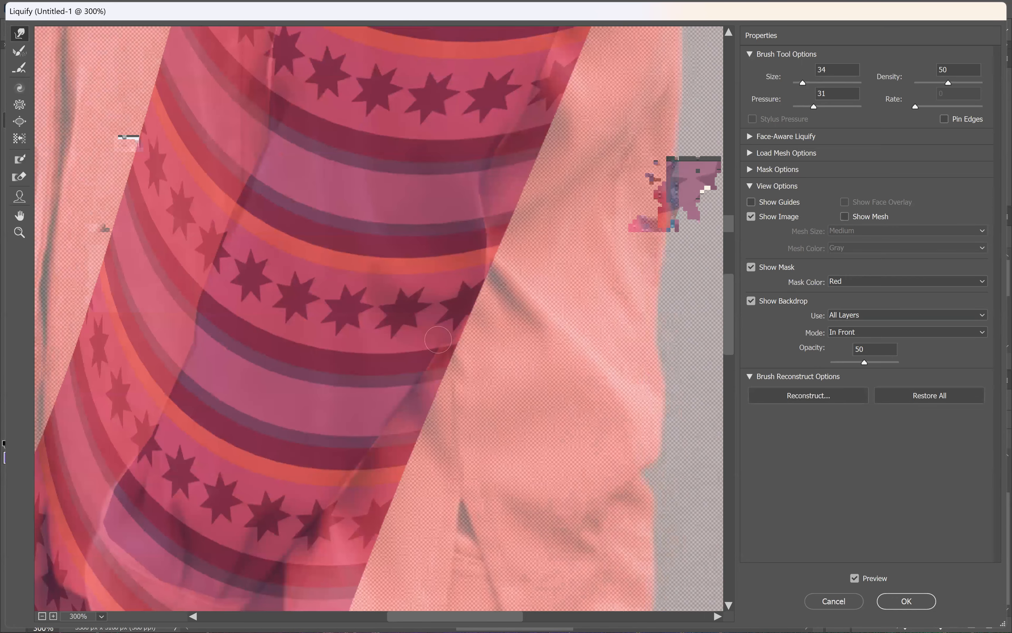
pyautogui.scroll(-4, 438, 339)
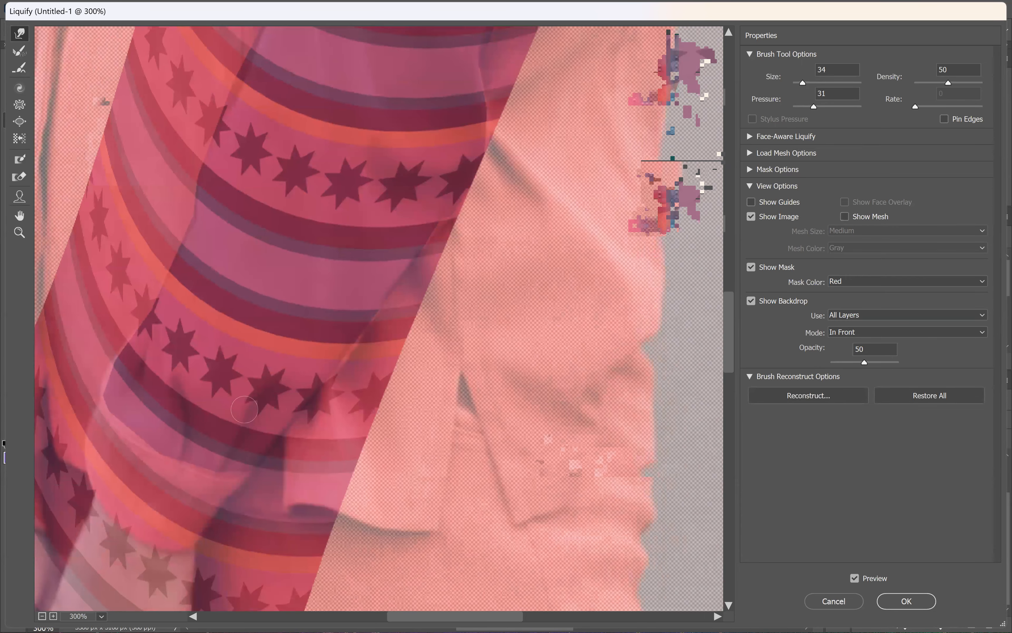
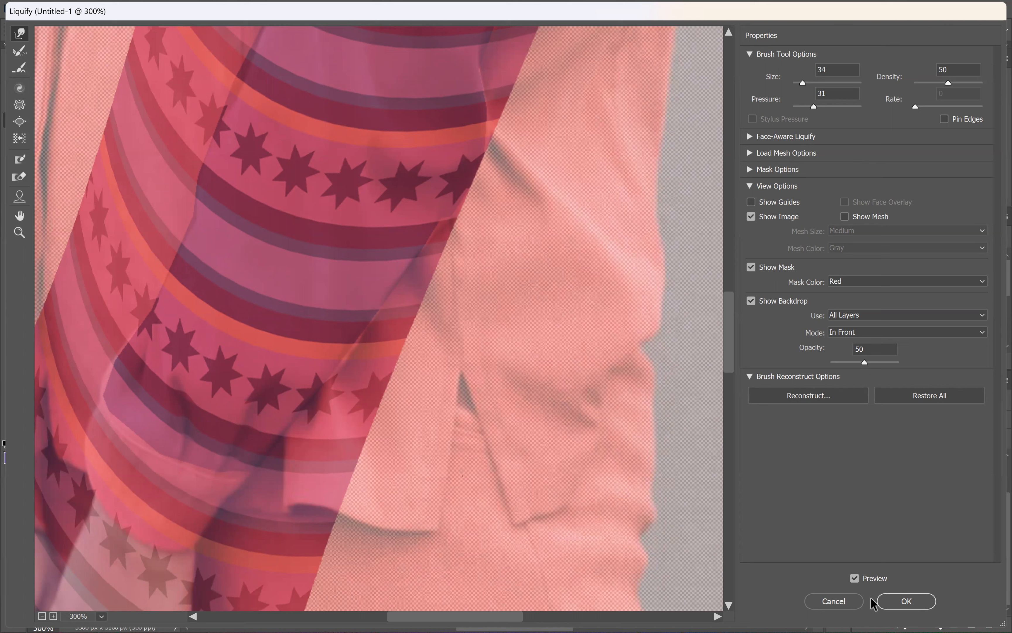
# - Apply the Liquify adjustments to the striped pattern on the sleeve
pyautogui.click(904, 601)
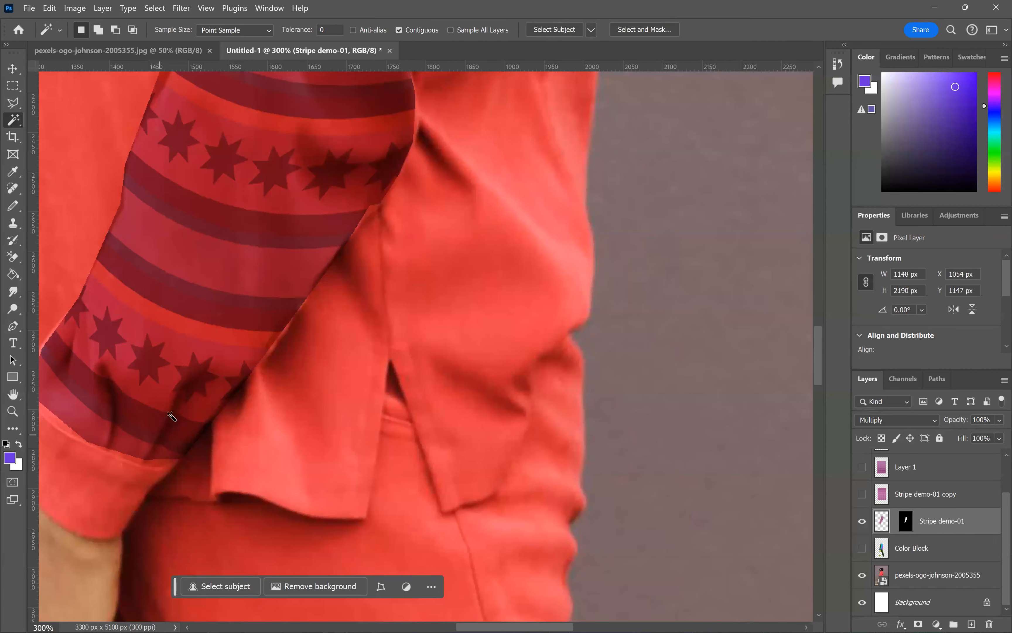
pyautogui.scroll(-3, 210, 418)
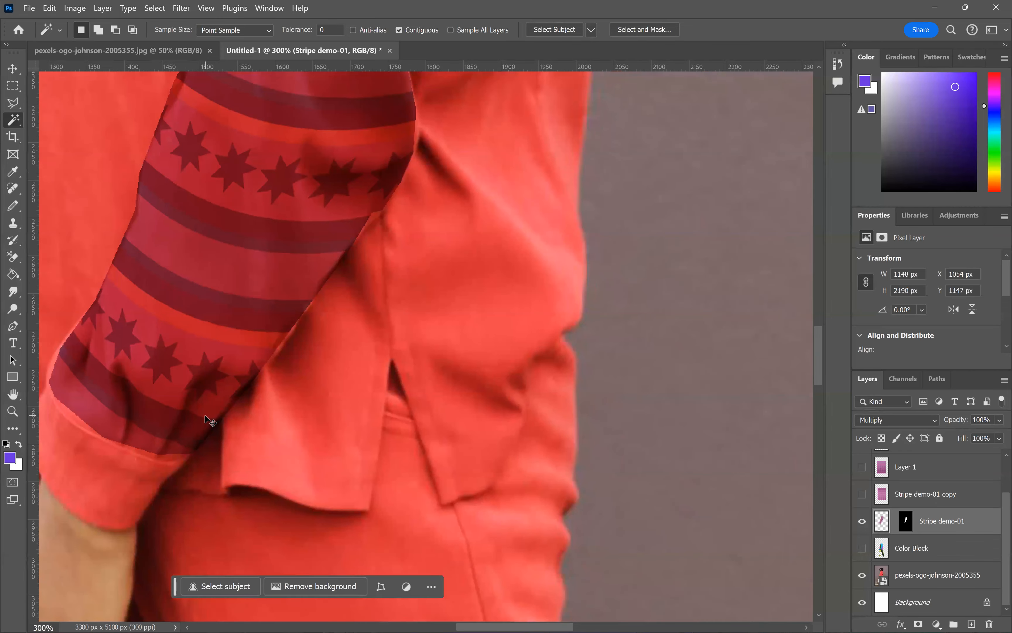
pyautogui.scroll(-3, 205, 415)
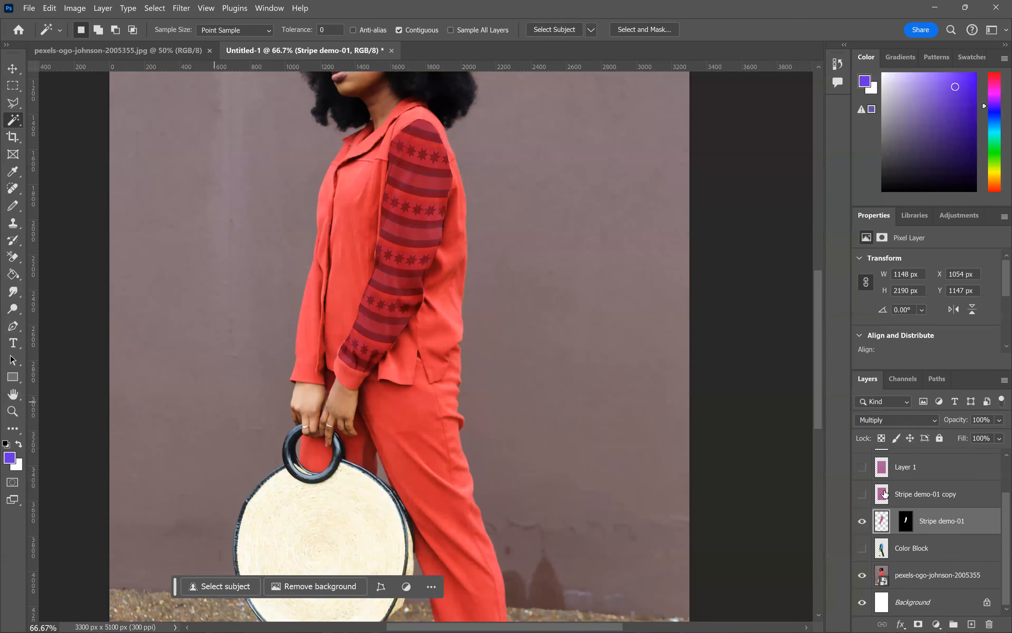
# - Show the Stripe demo-01 copy layer and move its pattern to about X 520 px, Y 1127 px over the torso
pyautogui.click(862, 495)
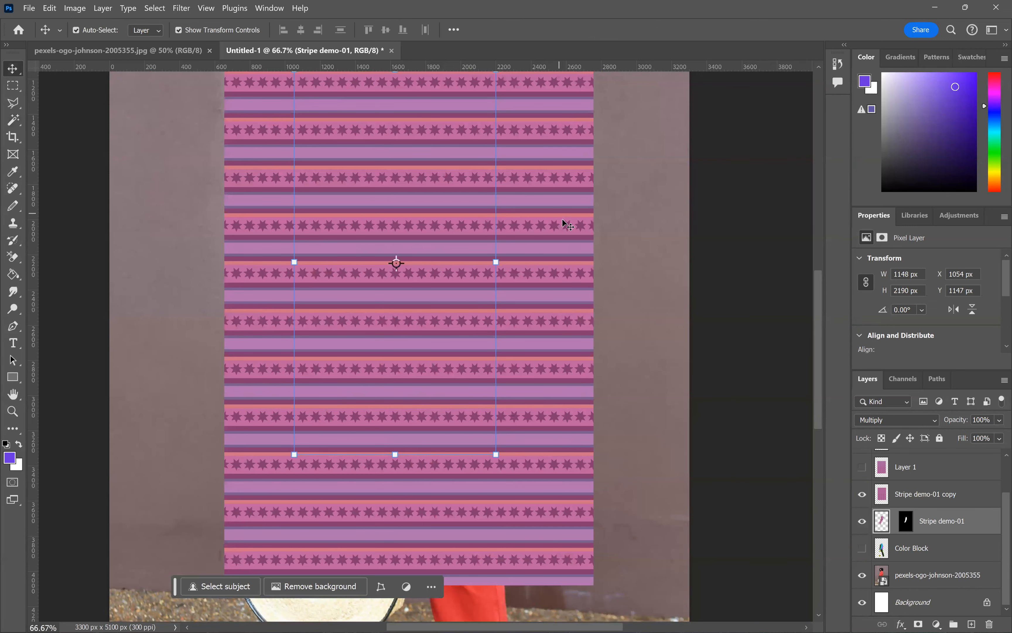
pyautogui.click(920, 492)
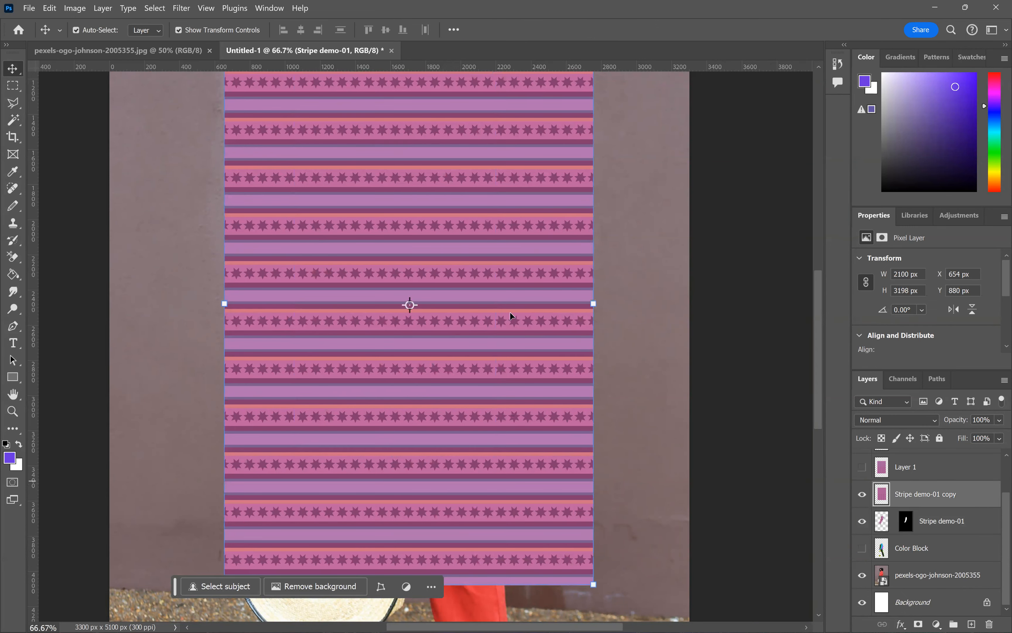
pyautogui.moveTo(428, 349); pyautogui.dragTo(404, 398)
pyautogui.moveTo(384, 528); pyautogui.dragTo(532, 531)
pyautogui.moveTo(546, 454); pyautogui.dragTo(469, 471)
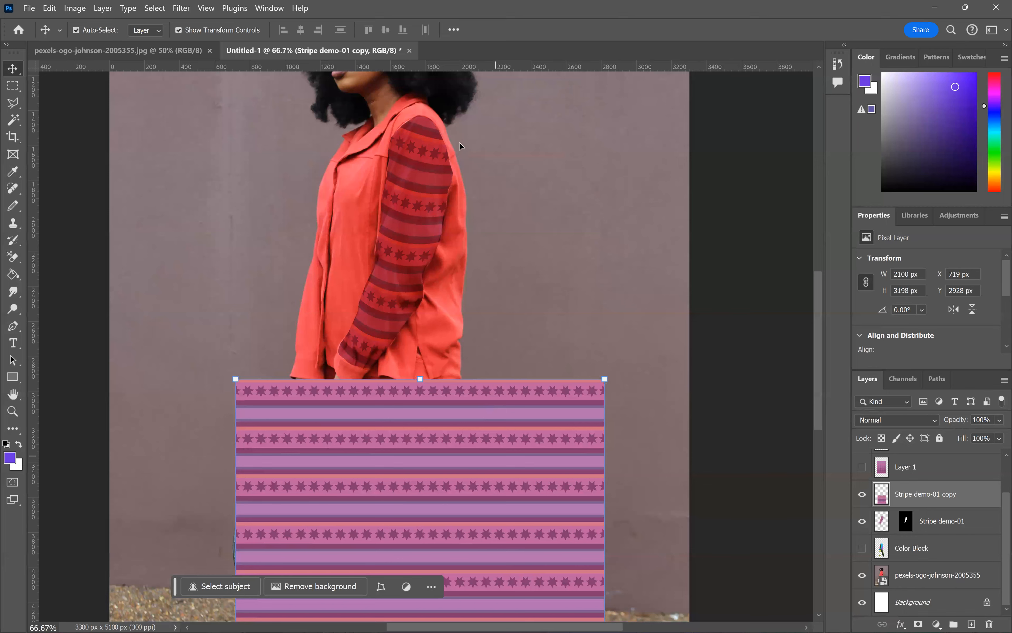
pyautogui.hotkey('ctrl', 'z')
pyautogui.hotkey('ctrl', 'z')
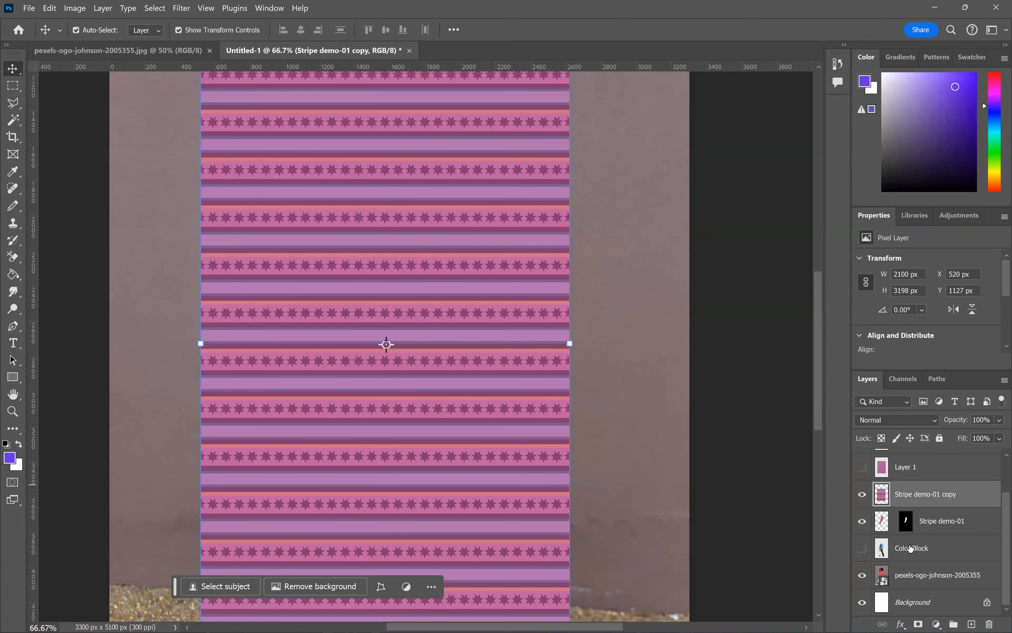
# - Show the Color Block layer, hide Stripe demo-01 copy, and select the dark olive jacket front area with the Magic Wand
pyautogui.click(863, 548)
pyautogui.click(899, 550)
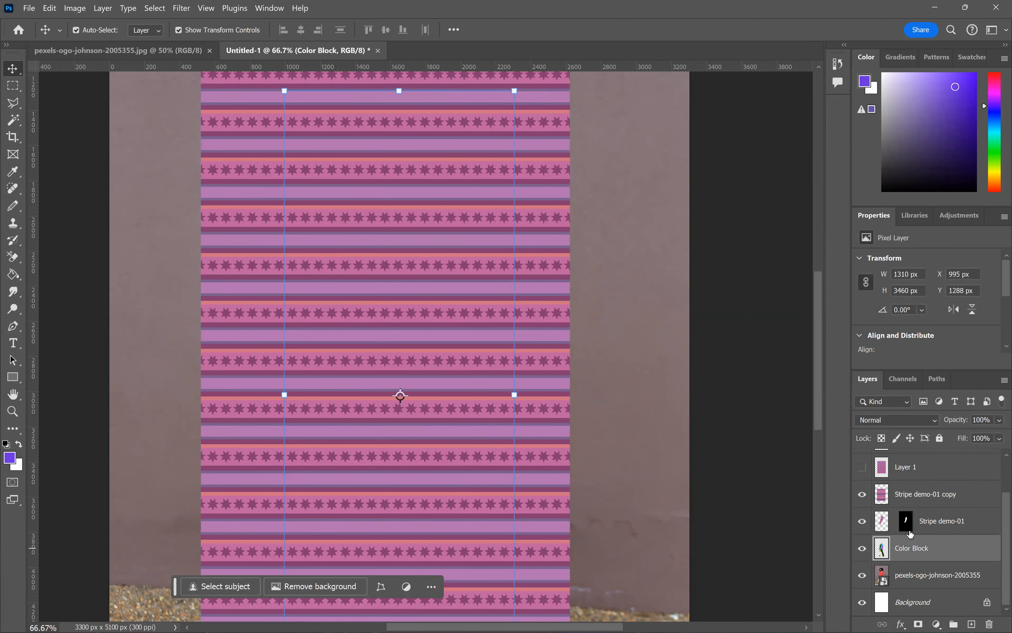
pyautogui.click(863, 495)
pyautogui.click(12, 120)
pyautogui.click(399, 349)
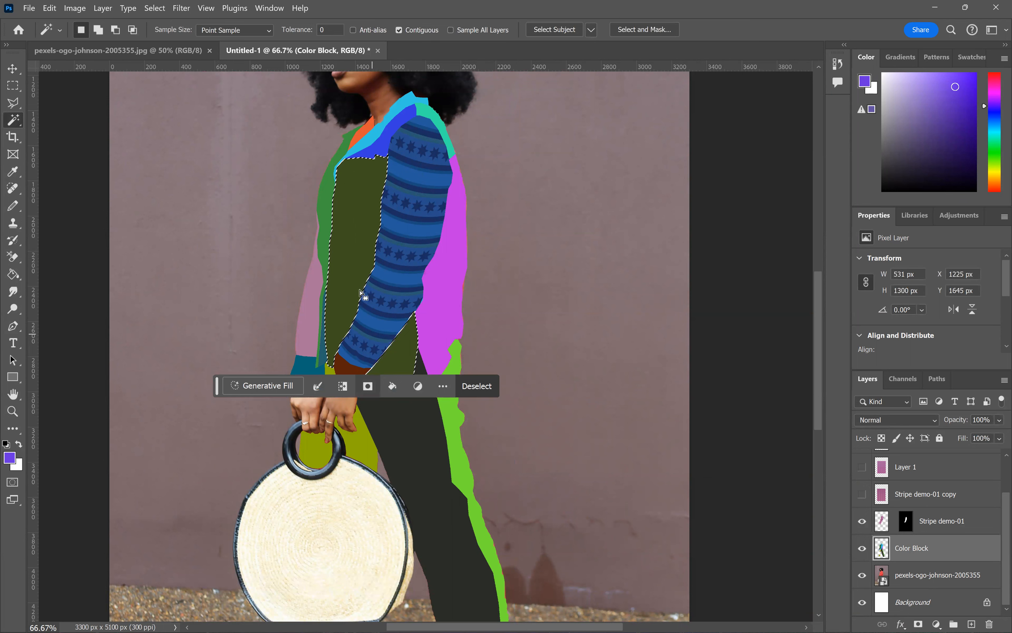
# - Show Stripe demo-01 copy again and mask it to the selected jacket front area
pyautogui.click(862, 494)
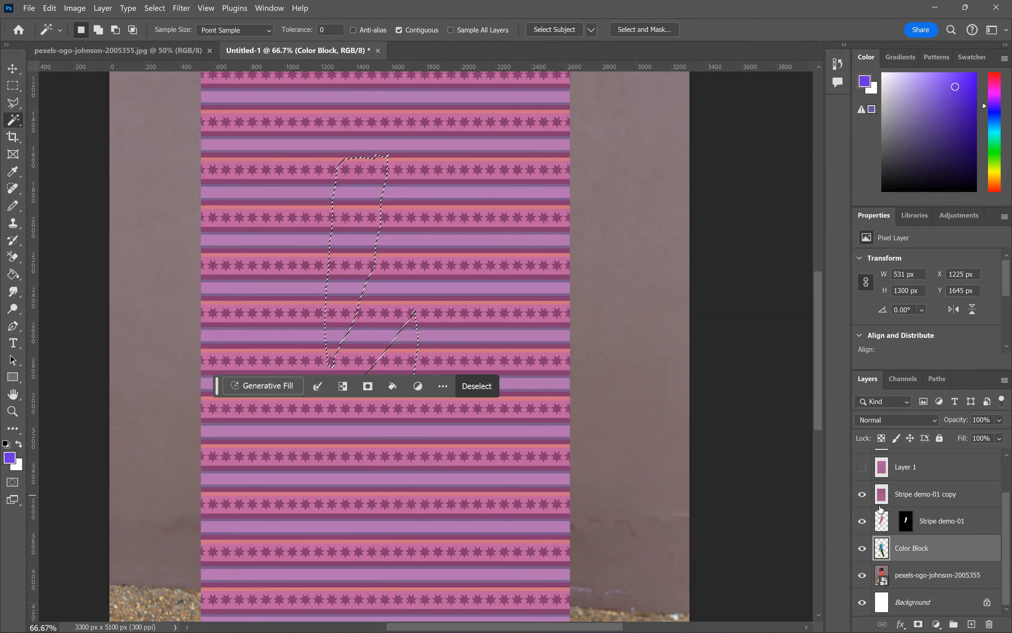
pyautogui.click(933, 504)
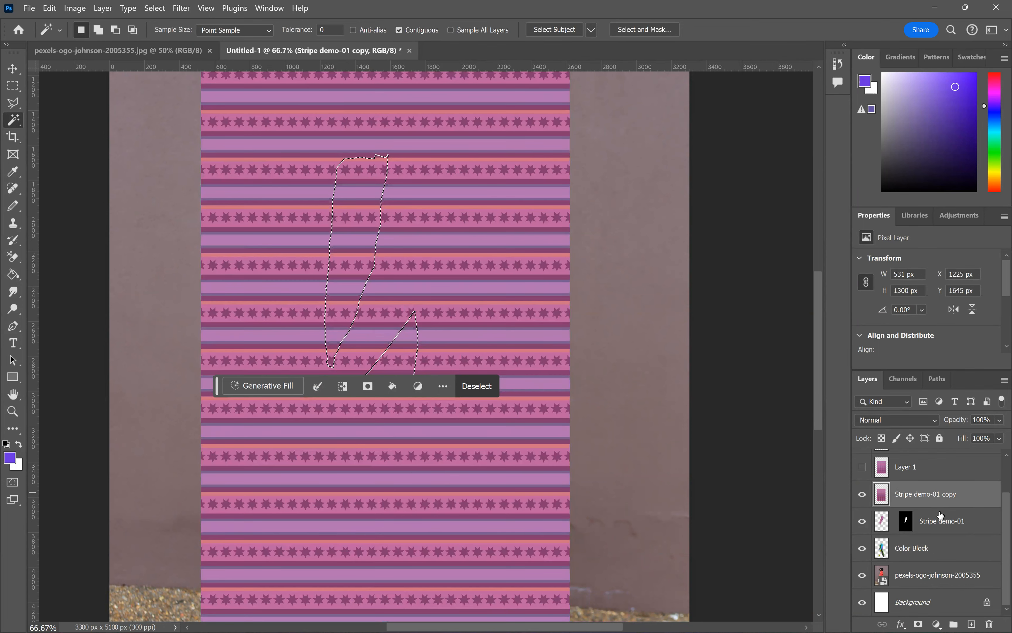
pyautogui.click(918, 622)
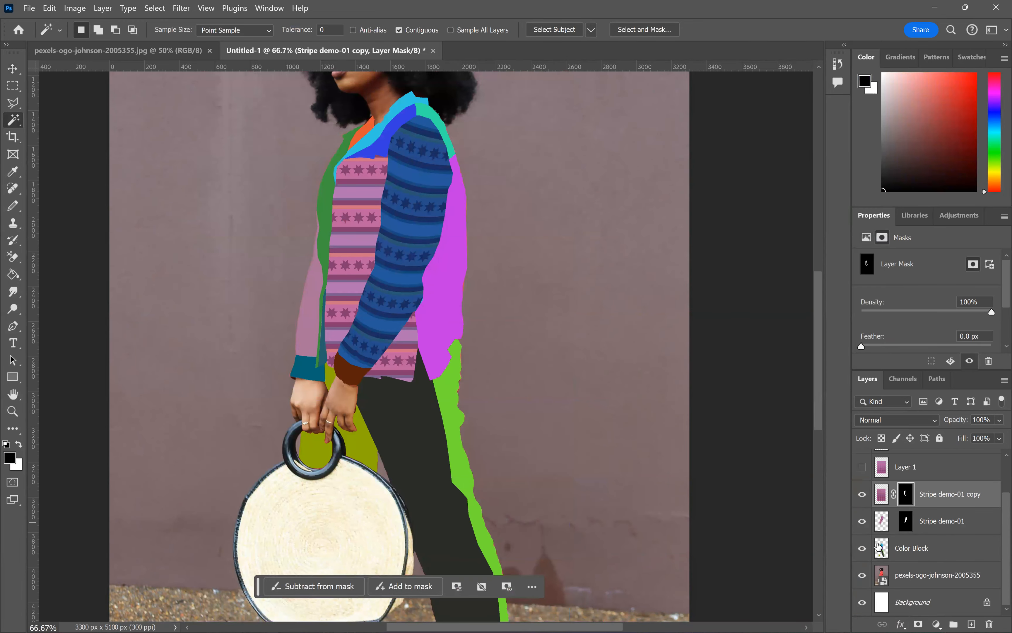
# - Hide the Color Block layer and set the Stripe demo-01 copy layer's blend mode to Multiply
pyautogui.click(863, 548)
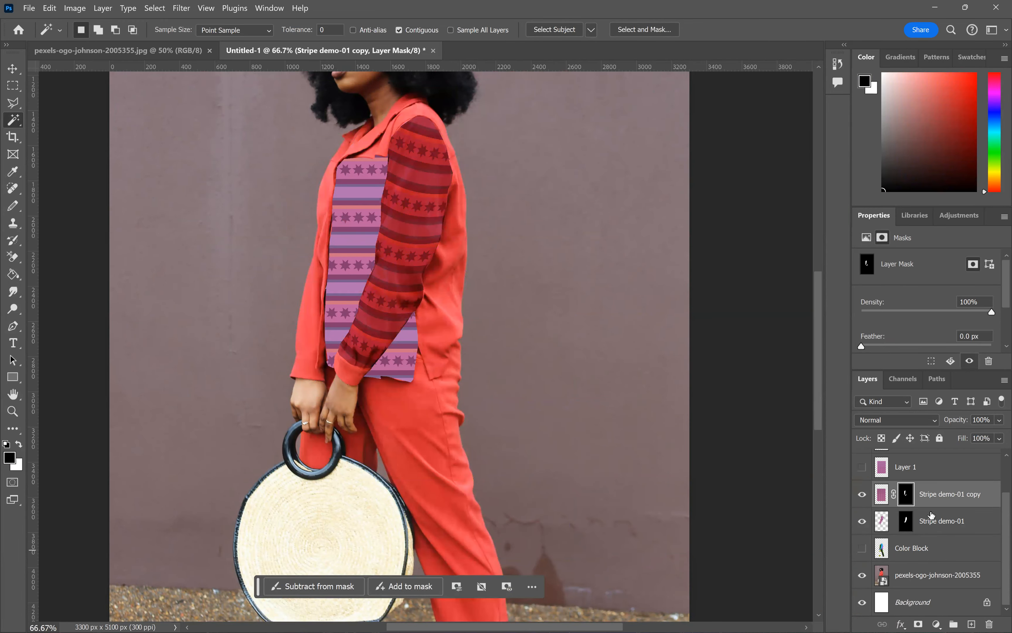
pyautogui.click(922, 420)
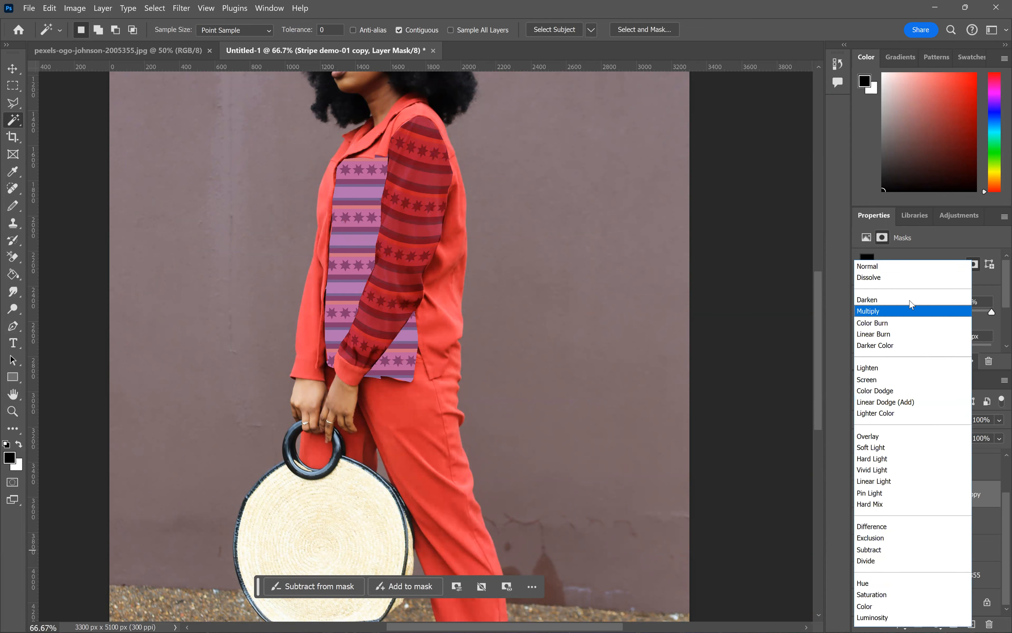
pyautogui.click(905, 311)
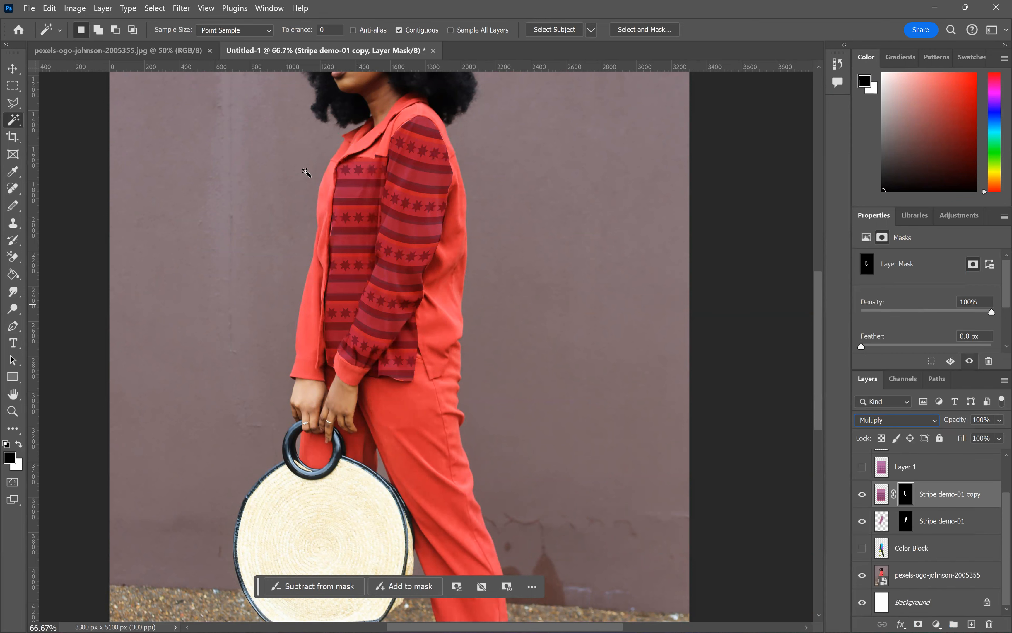
# - Unlink the Stripe demo-01 copy layer from its mask and rotate only the pattern by about 8.54 degrees
pyautogui.click(13, 70)
pyautogui.moveTo(580, 355)
pyautogui.mouseDown()
pyautogui.moveTo(579, 369)
pyautogui.moveTo(576, 360)
pyautogui.mouseUp()
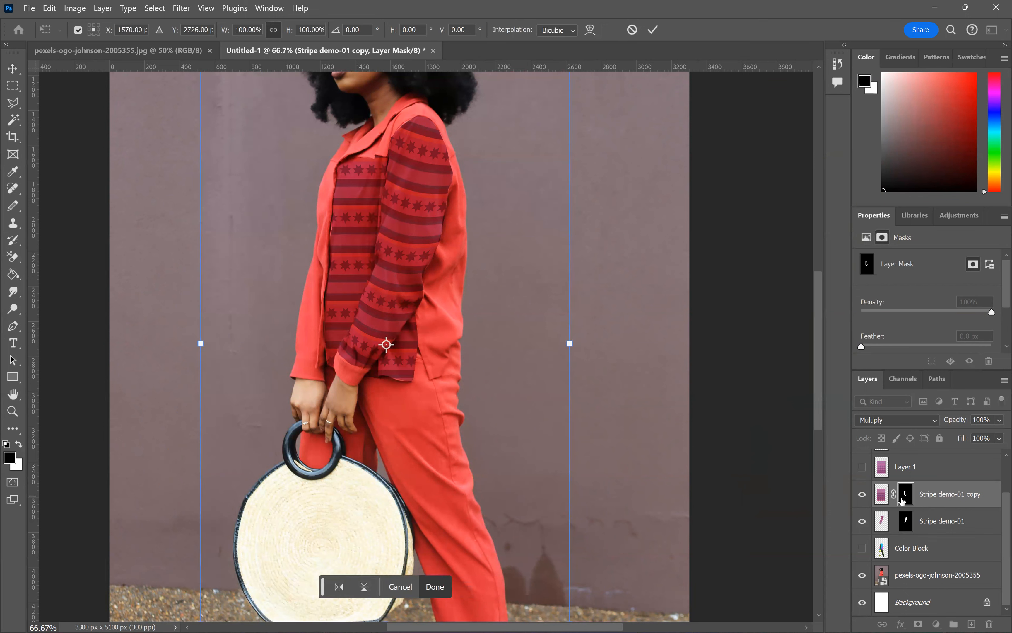
pyautogui.click(876, 498)
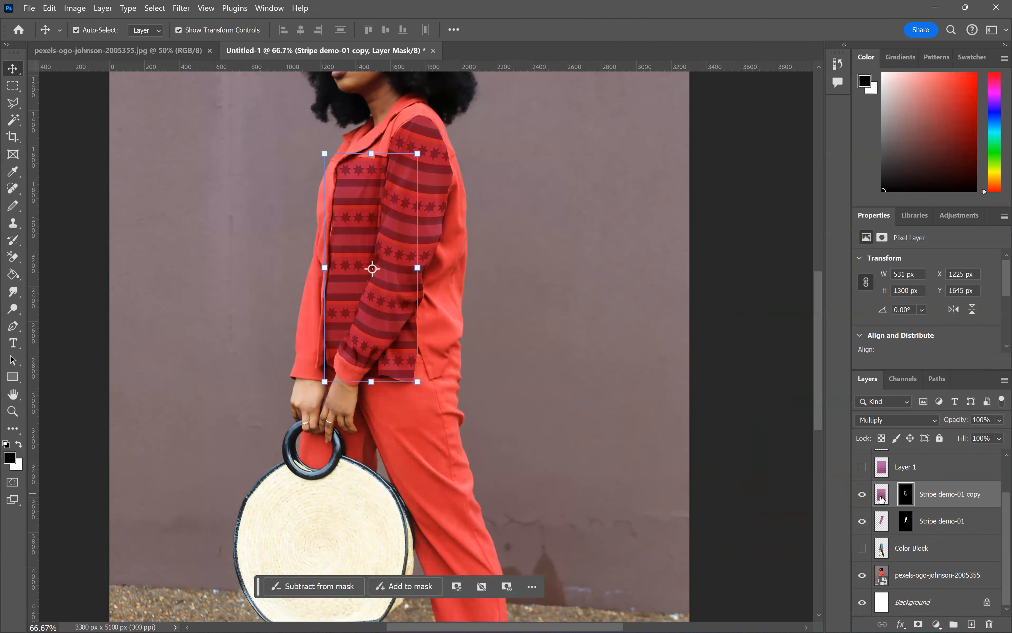
pyautogui.click(883, 495)
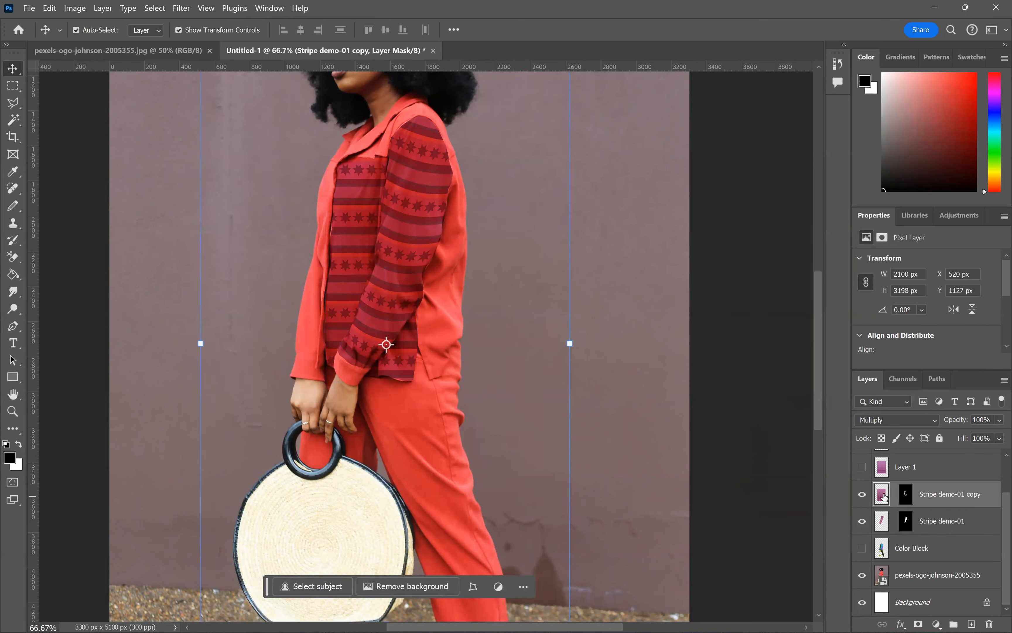
pyautogui.moveTo(600, 350); pyautogui.dragTo(584, 373)
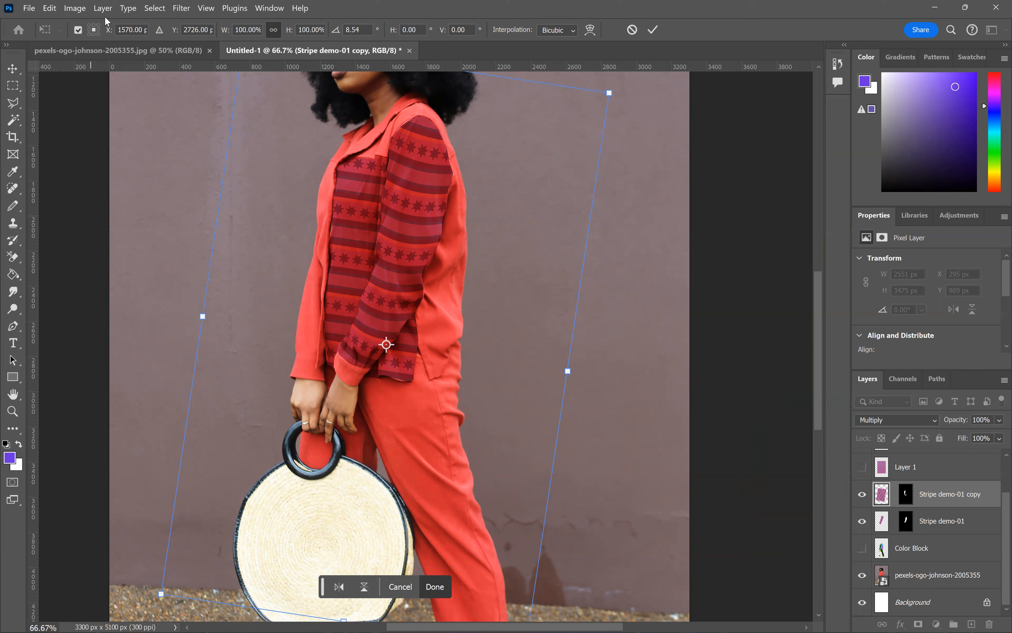
pyautogui.click(49, 8)
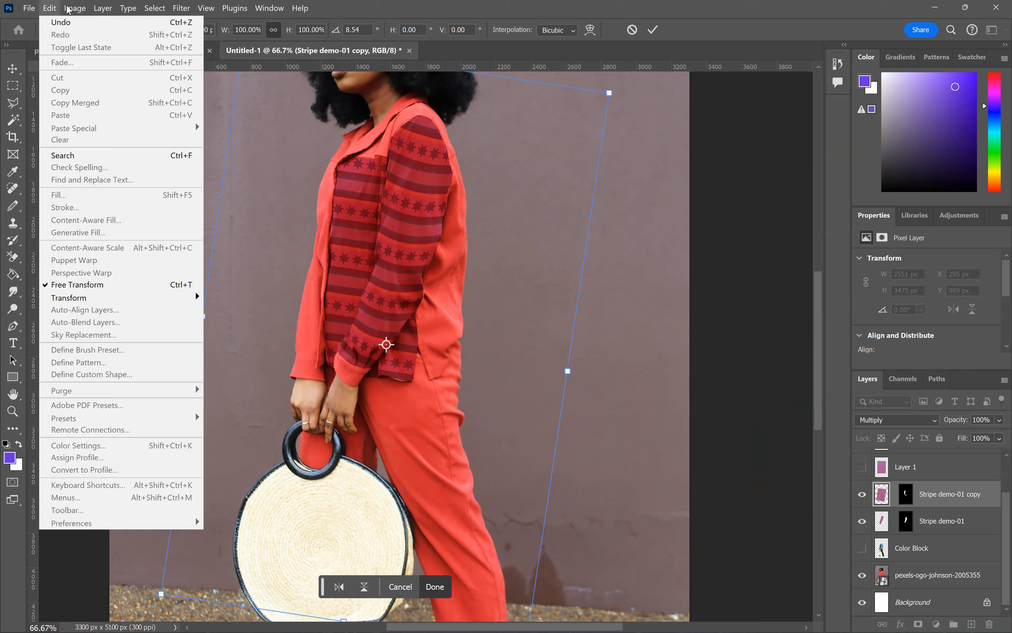
pyautogui.moveTo(102, 6)
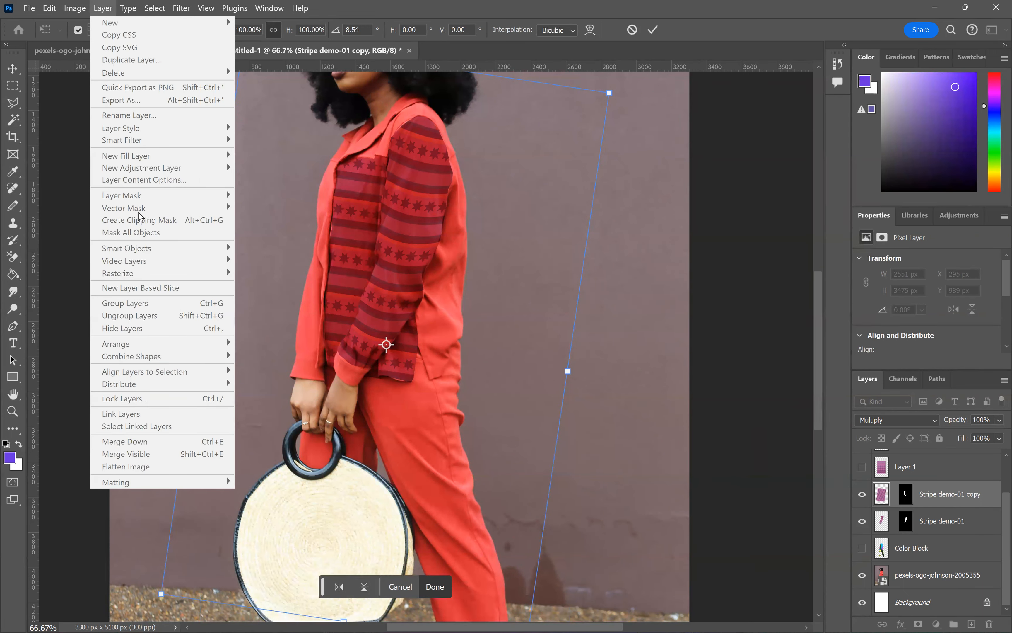
pyautogui.click(171, 2)
# - Select a rectangle of about 935 × 1643 px around the jacket, delete the pattern outside it, and deselect
pyautogui.click(12, 85)
pyautogui.moveTo(296, 124); pyautogui.dragTo(459, 412)
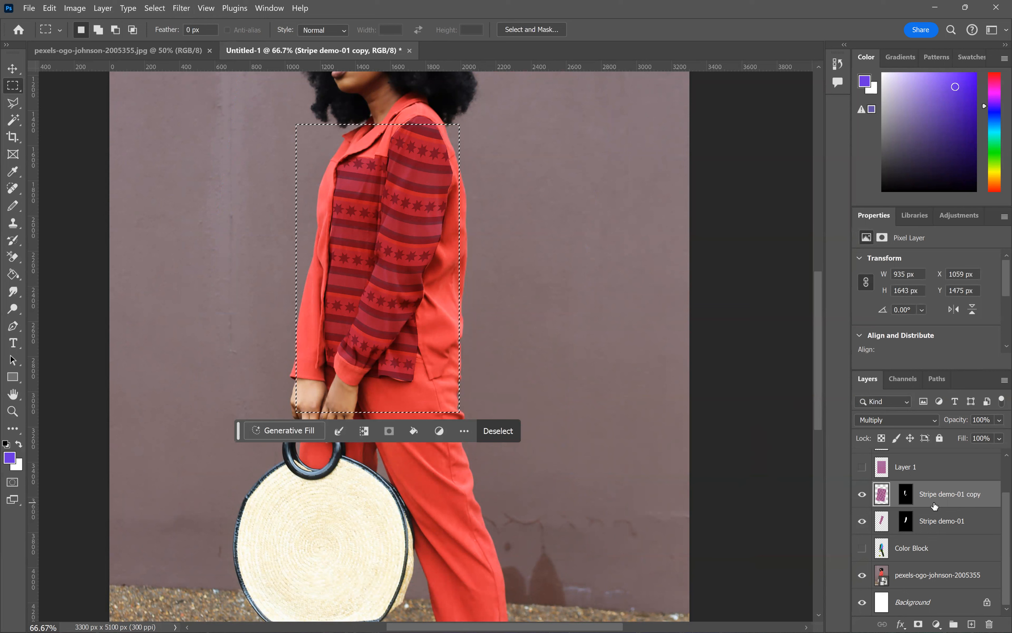
pyautogui.hotkey('ctrl', 'shift', 'i')
pyautogui.press('Delete')
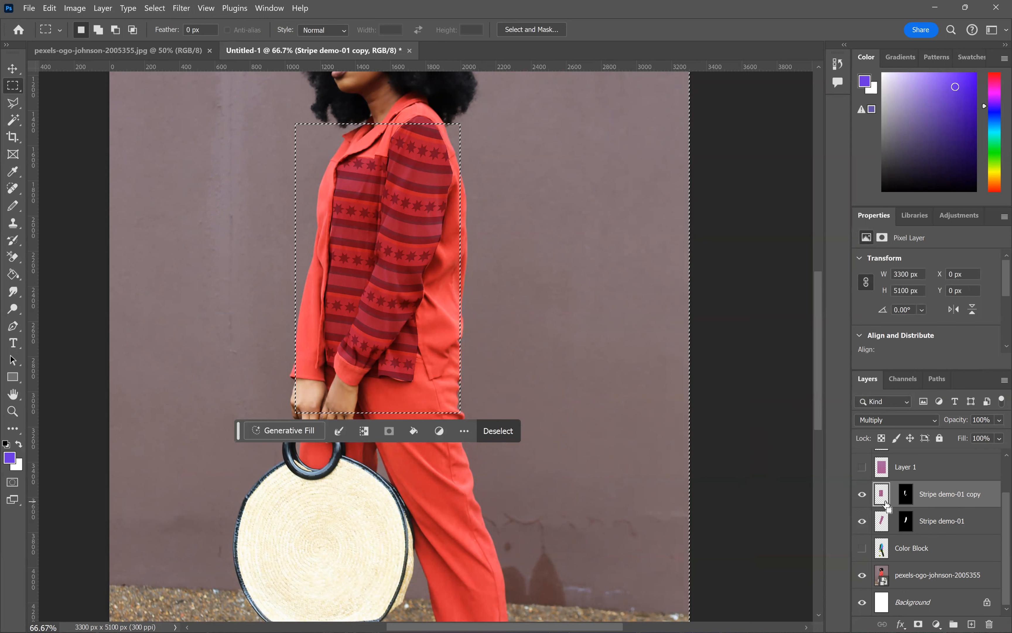
pyautogui.hotkey('ctrl', 'd')
pyautogui.click(178, 8)
pyautogui.moveTo(159, 9)
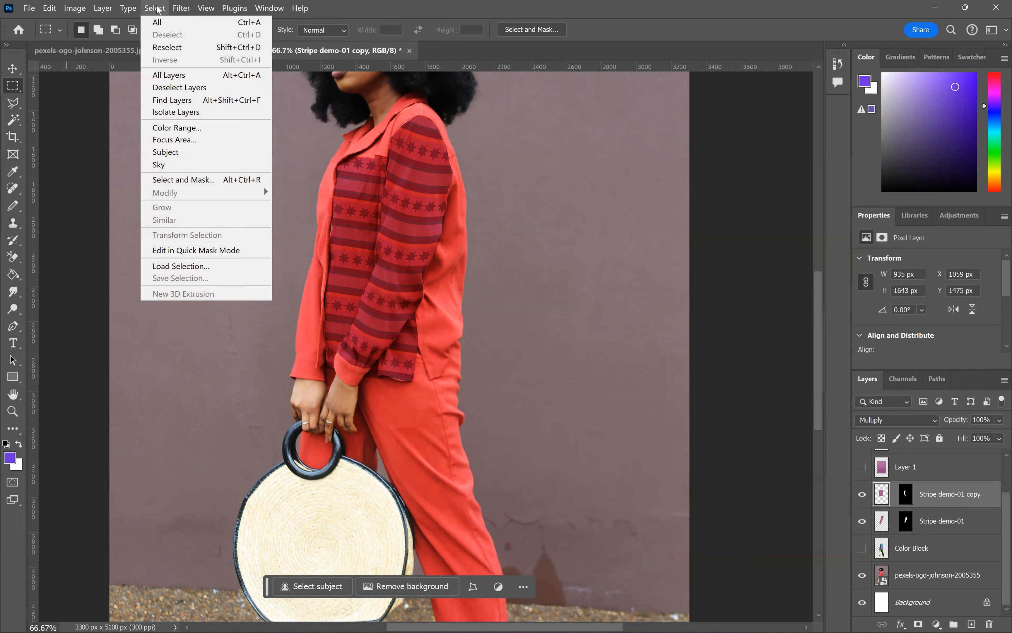
pyautogui.click(149, 6)
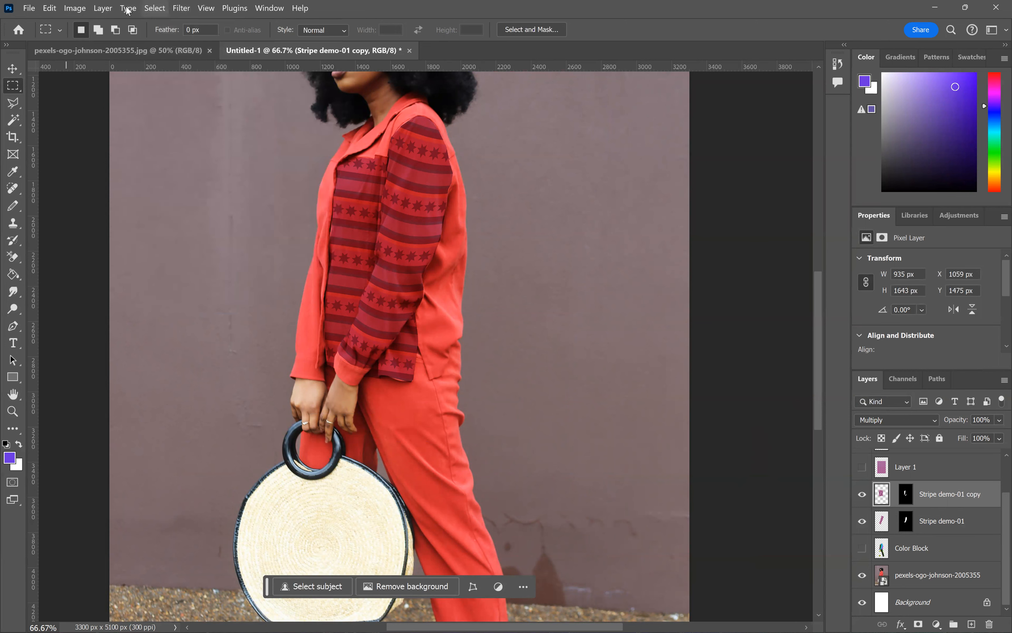
# - Warp the jacket front's stripe pattern so its bands curve downward with the fabric, and apply the warp
pyautogui.click(51, 9)
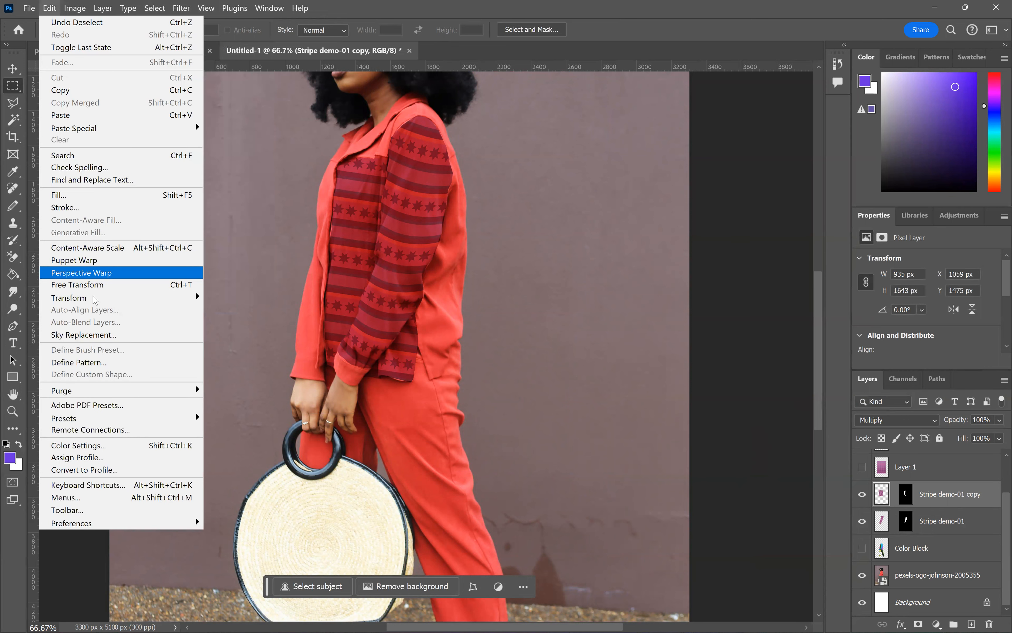
pyautogui.moveTo(180, 297)
pyautogui.click(269, 377)
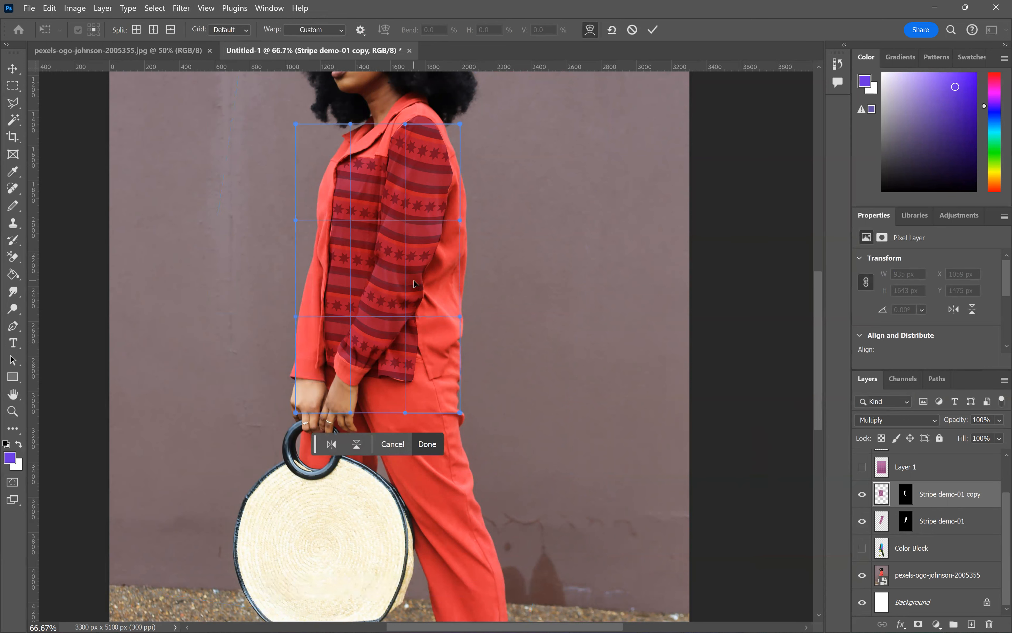
pyautogui.moveTo(399, 326); pyautogui.dragTo(446, 306)
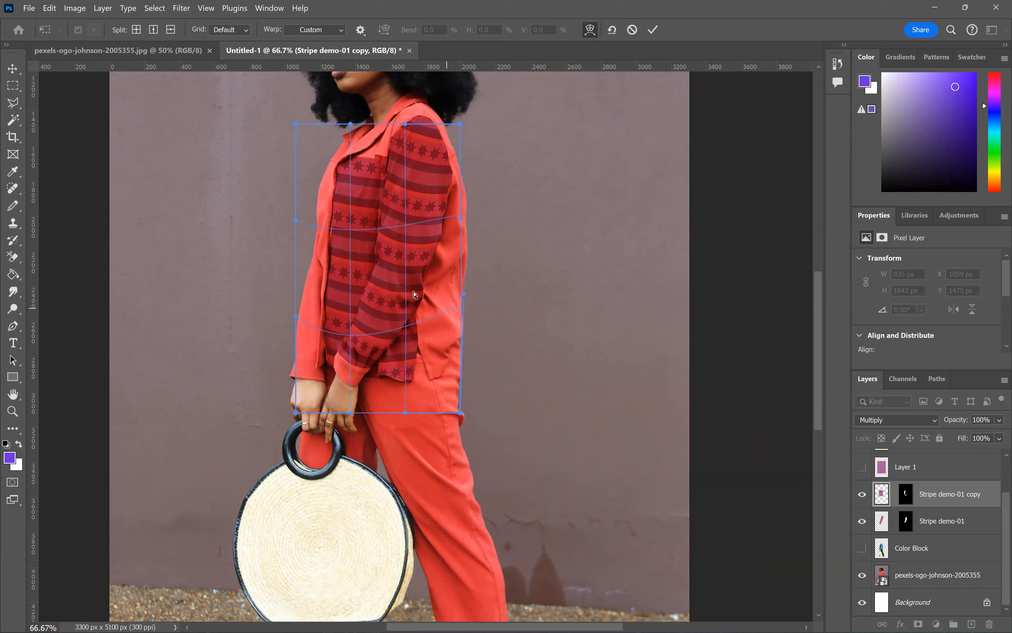
pyautogui.moveTo(408, 204); pyautogui.dragTo(365, 181)
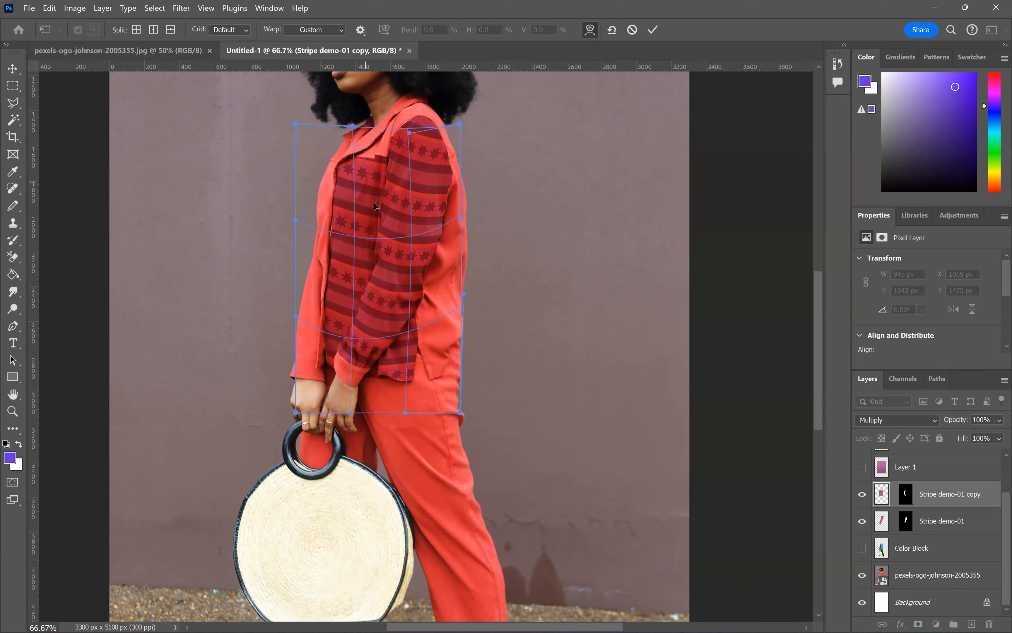
pyautogui.moveTo(355, 319)
pyautogui.mouseDown()
pyautogui.moveTo(356, 302)
pyautogui.moveTo(356, 312)
pyautogui.mouseUp()
pyautogui.press('m')
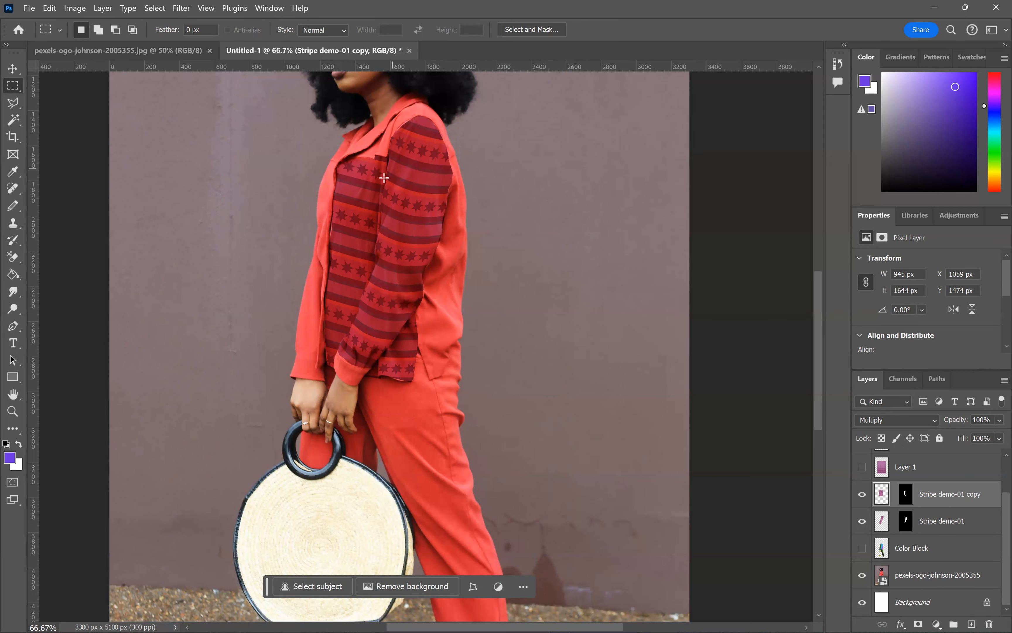
# - Reapply the last Liquify filter to the Stripe demo-01 copy layer's pattern on the jacket front
pyautogui.scroll(1, 389, 184)
pyautogui.scroll(1, 384, 178)
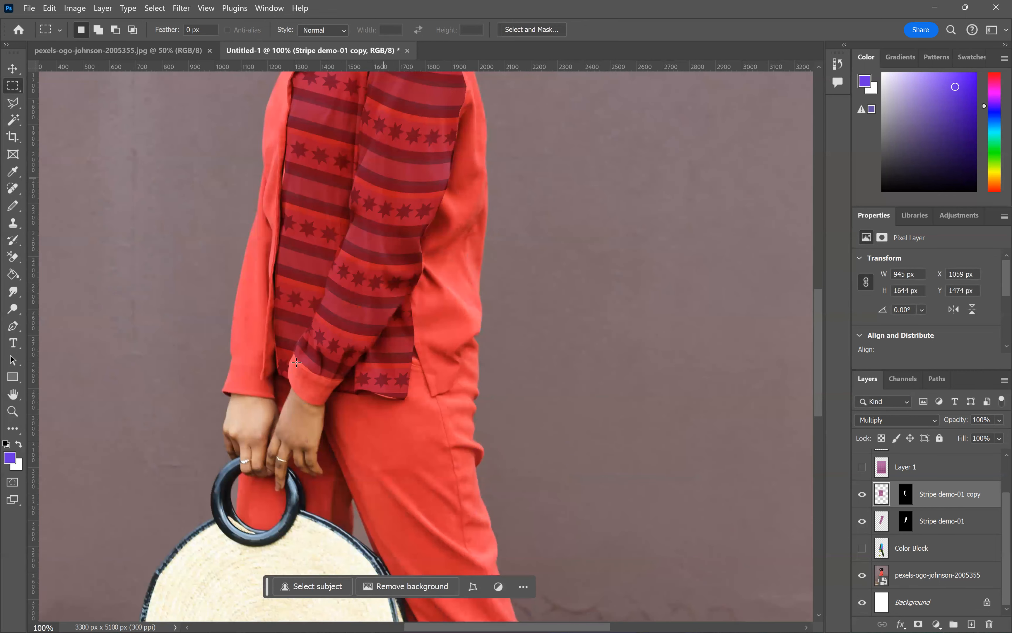
pyautogui.scroll(3, 314, 366)
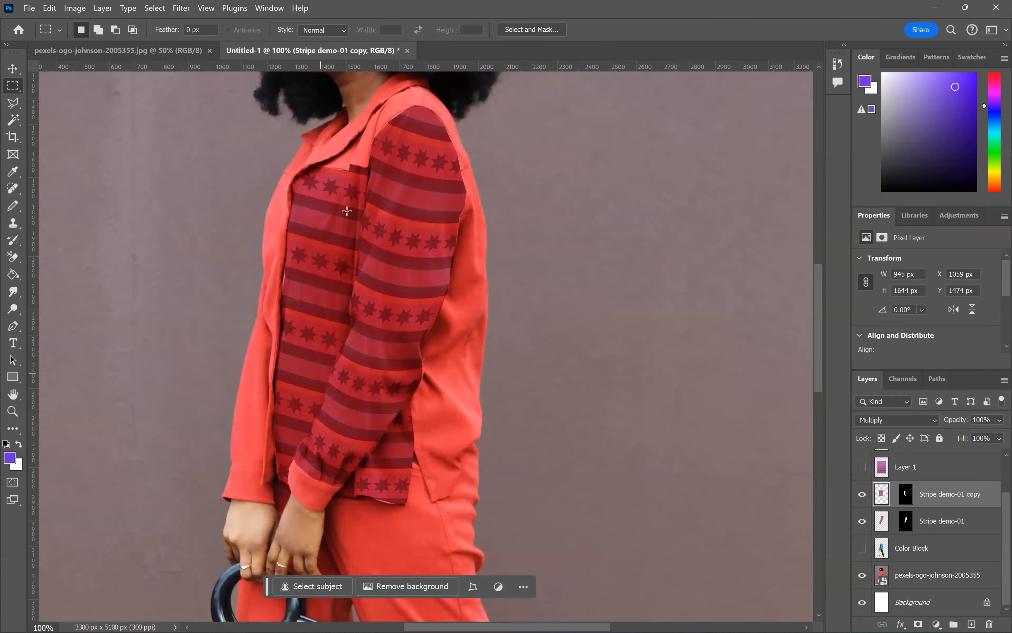
pyautogui.scroll(1, 351, 265)
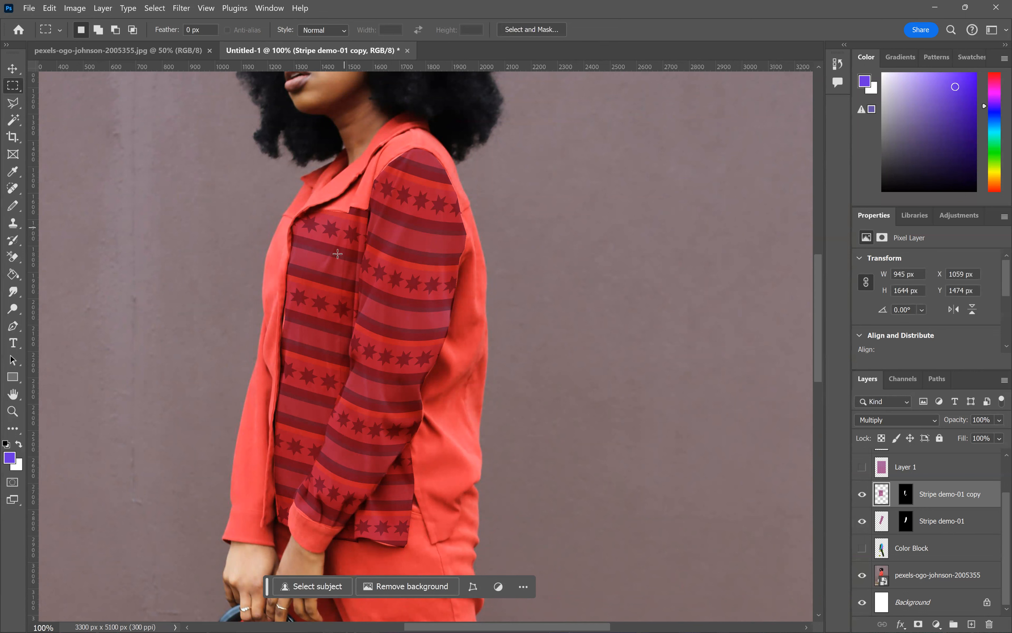
pyautogui.click(181, 8)
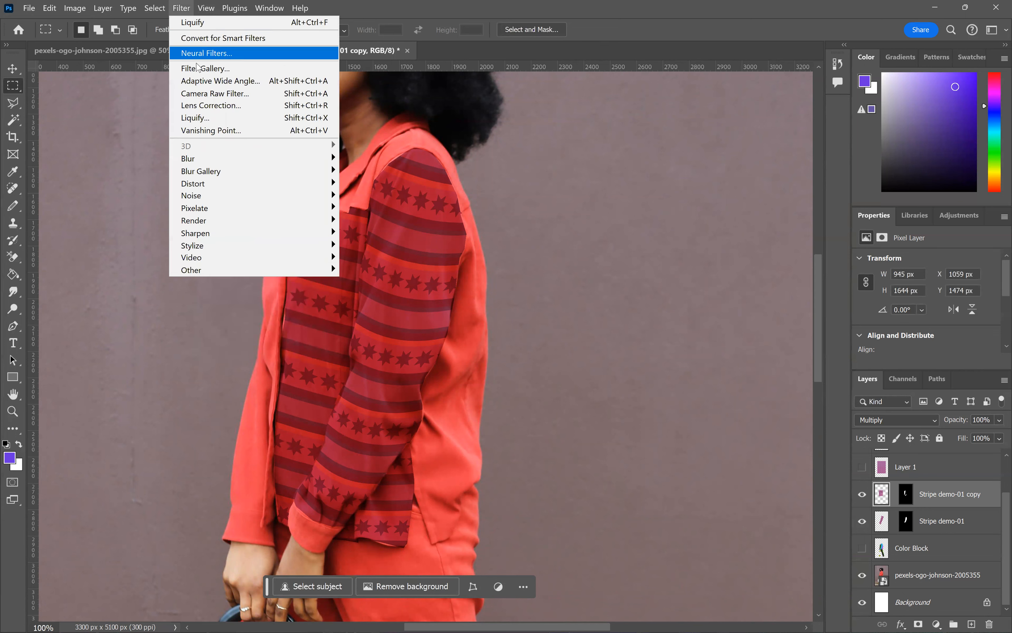
pyautogui.click(203, 22)
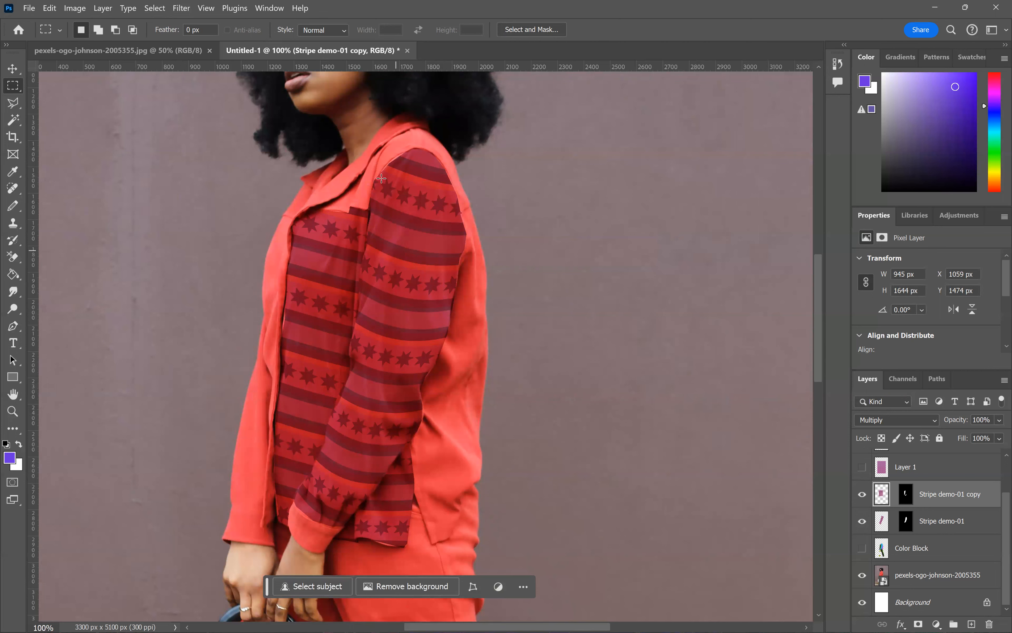
# - Liquify the jacket front's stripe pattern with a brush of size 34 and pressure 31, nudging it slightly near the chest seam, and apply it
pyautogui.click(183, 7)
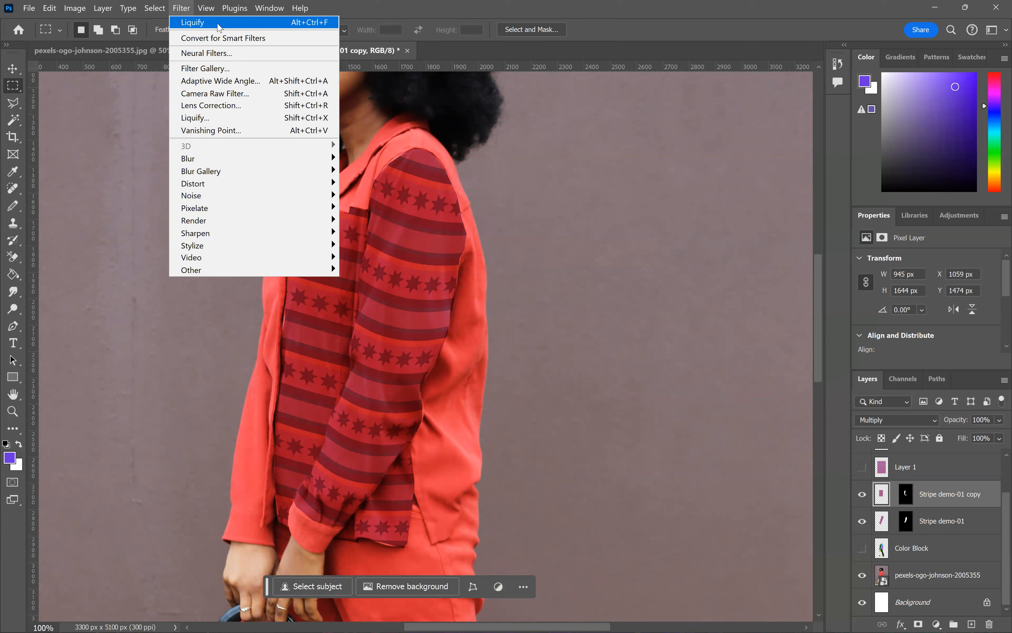
pyautogui.click(239, 117)
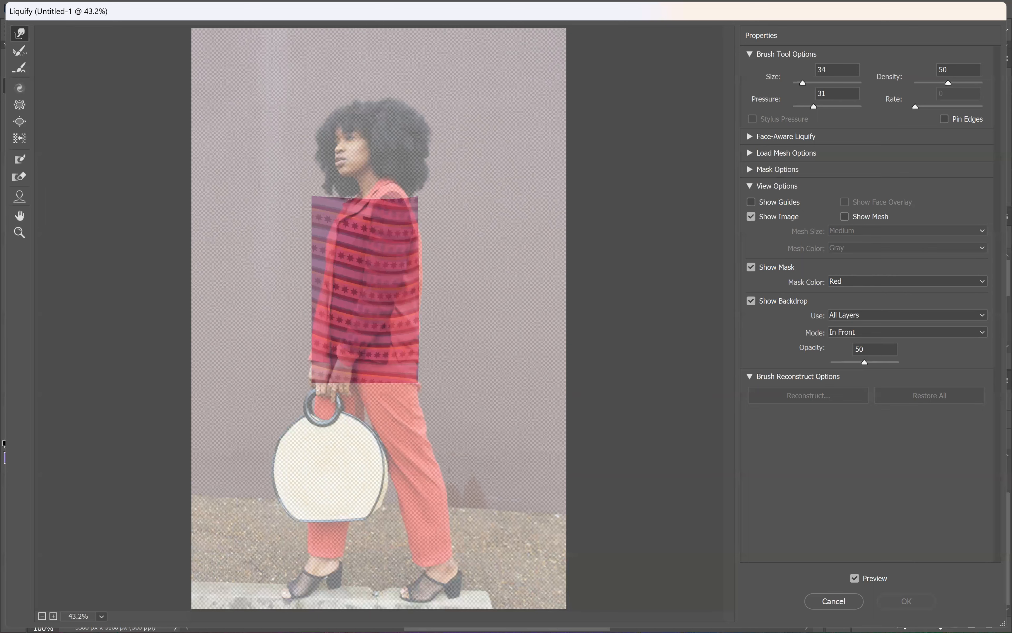
pyautogui.scroll(3, 349, 198)
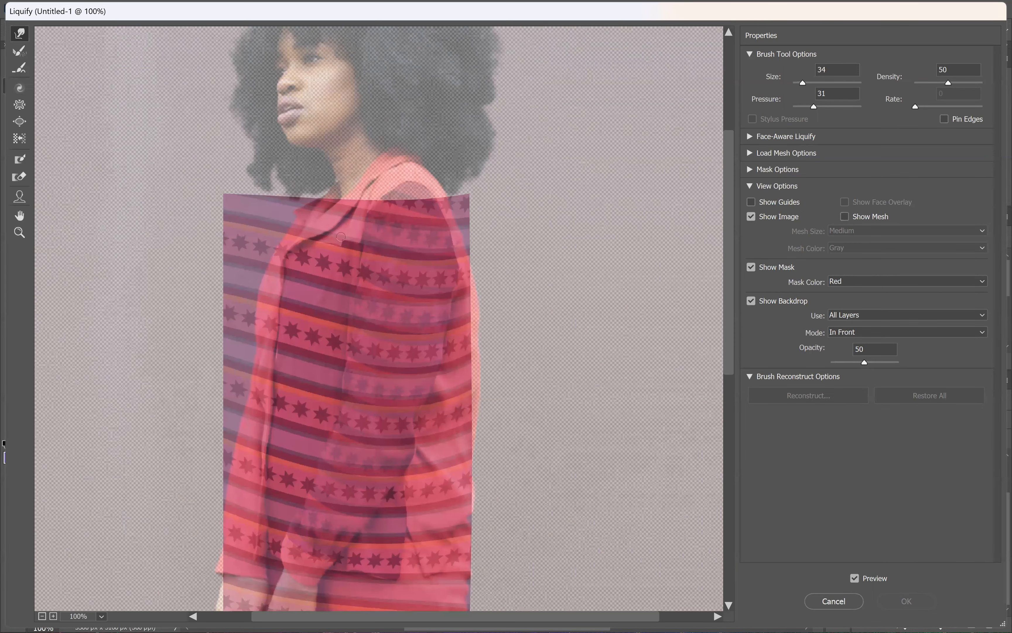
pyautogui.moveTo(341, 237); pyautogui.dragTo(335, 242)
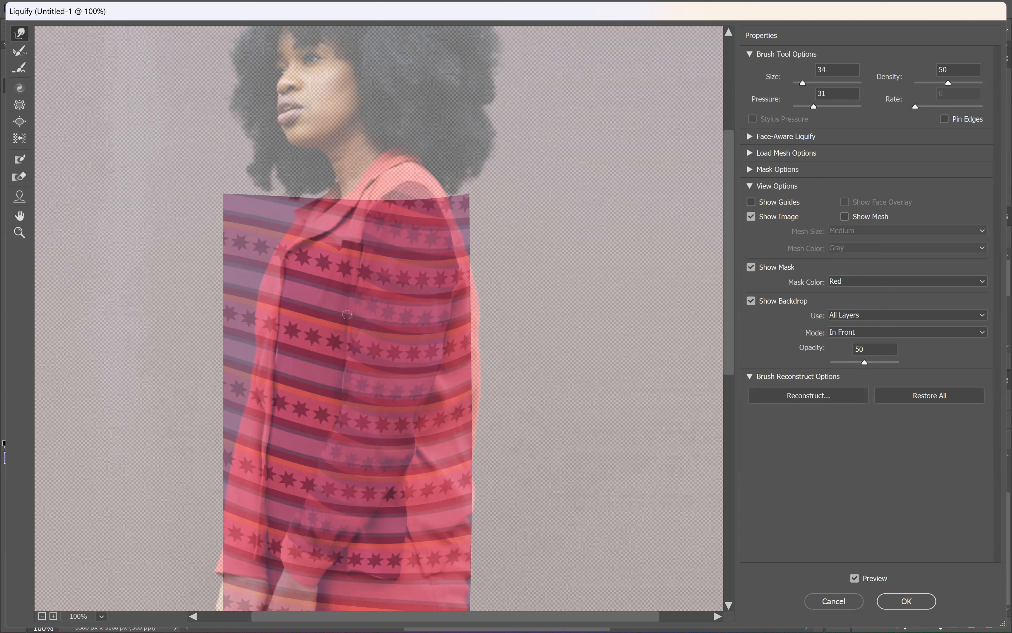
pyautogui.click(906, 601)
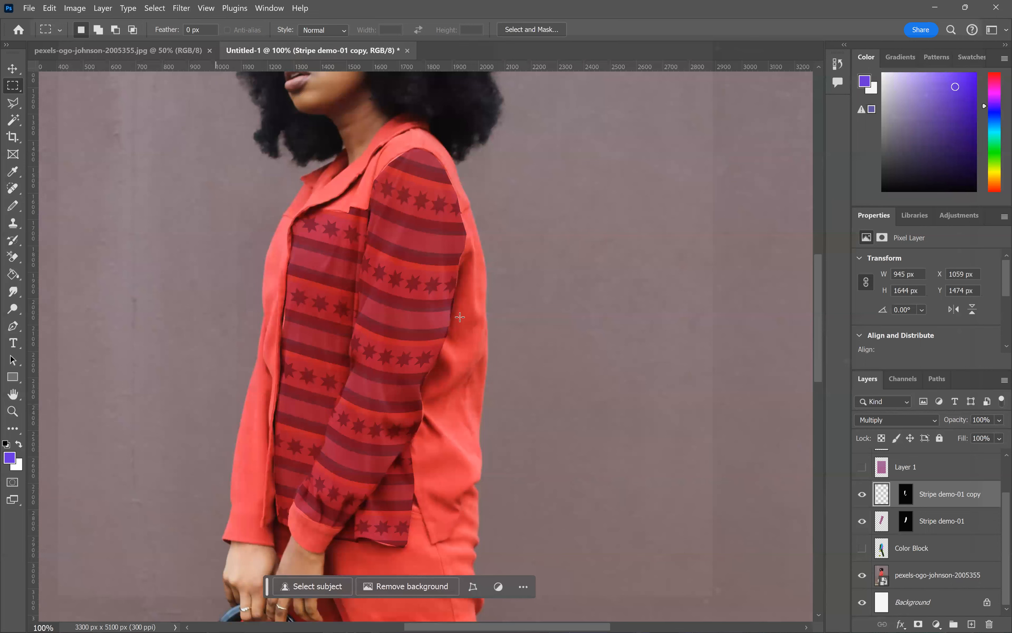
pyautogui.hotkey('ctrl', '-')
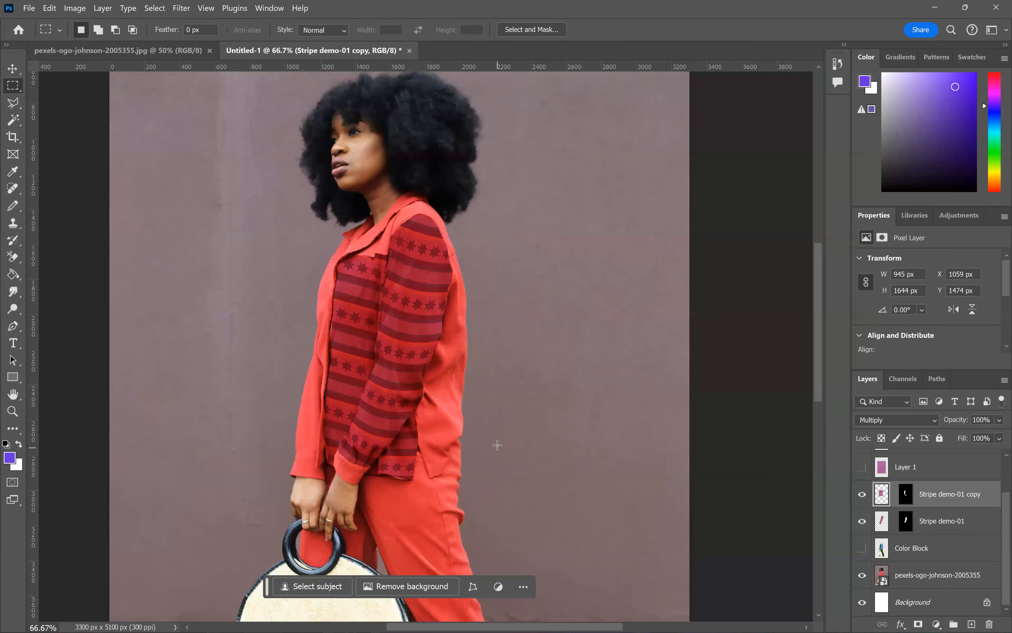
pyautogui.scroll(-3, 496, 441)
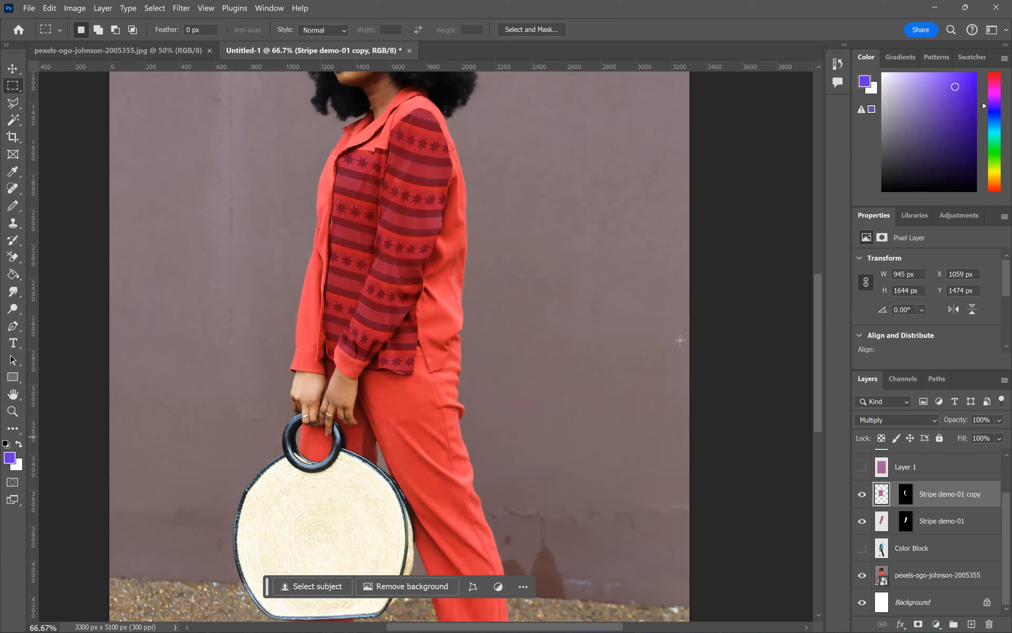
# - Make the Color Block layer active and show it
pyautogui.click(933, 576)
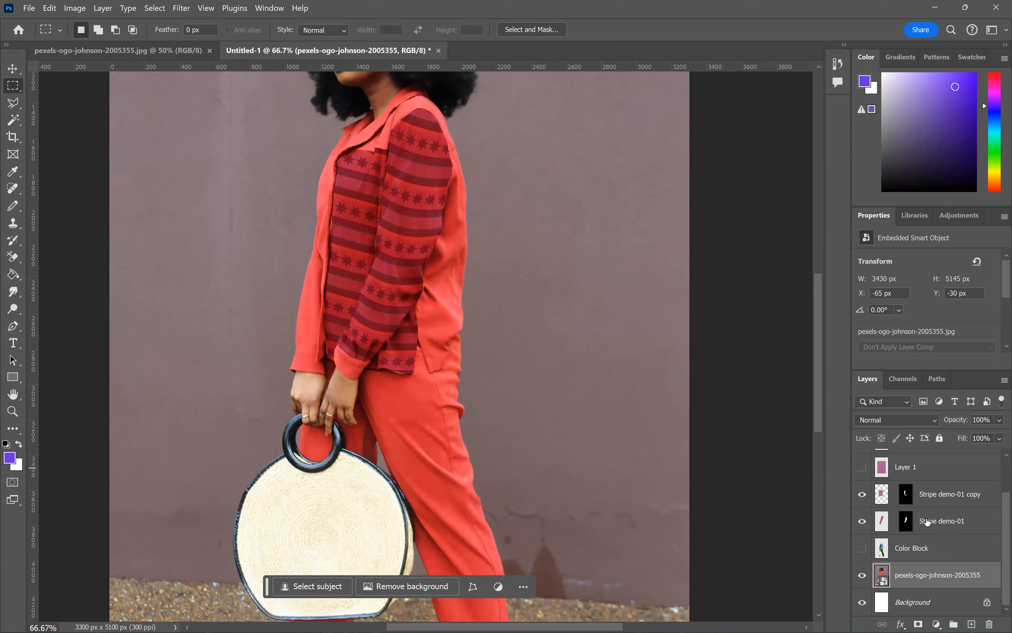
pyautogui.scroll(1, 958, 551)
pyautogui.scroll(-1, 958, 552)
pyautogui.click(934, 553)
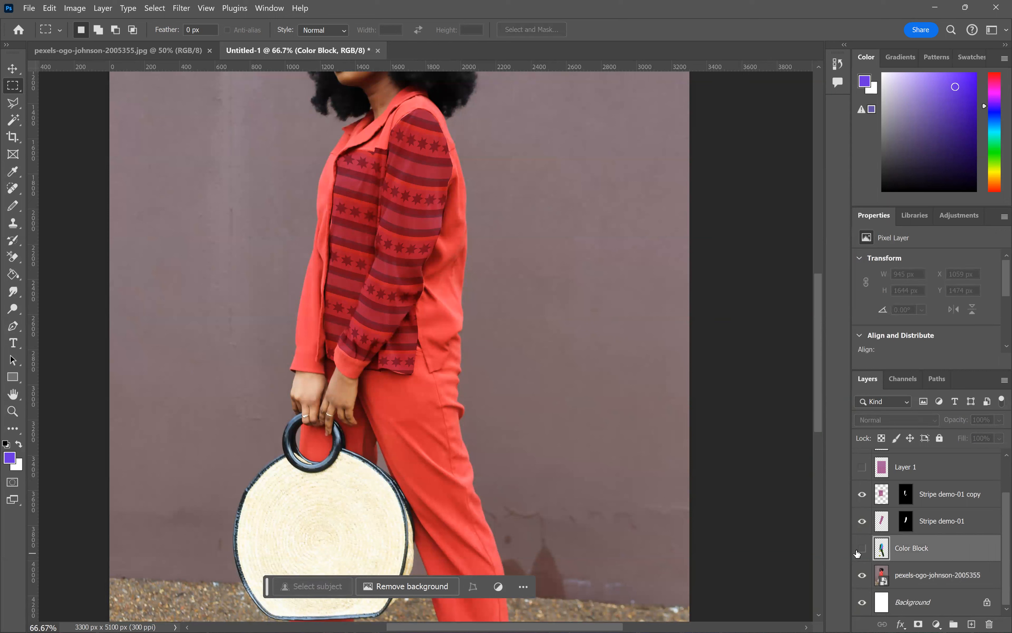
pyautogui.hotkey('ctrl', ',')
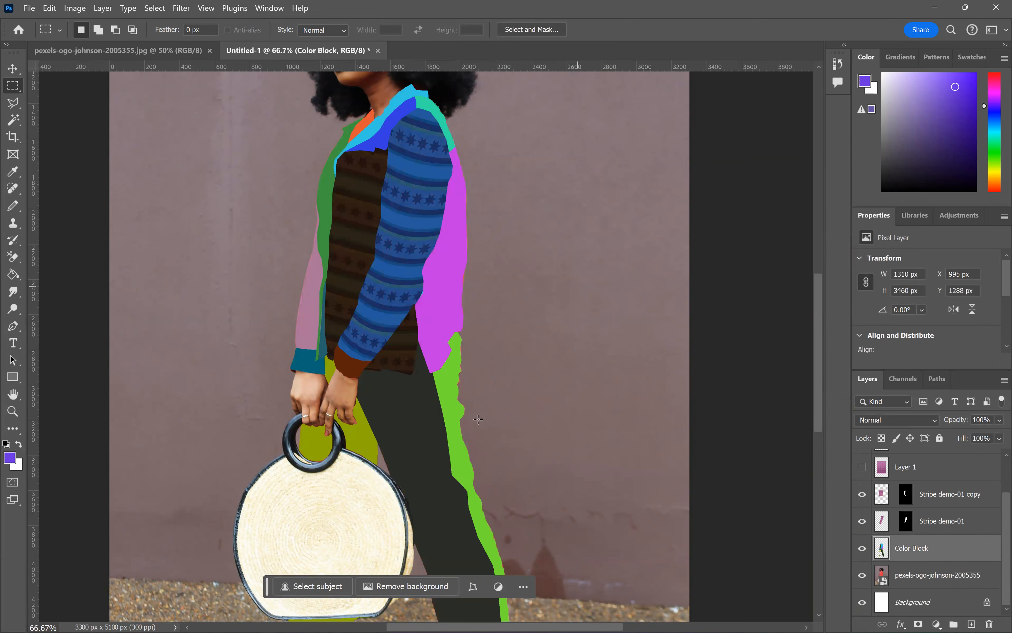
# - Select the whole outfit from the Color Block layer by picking the empty area around it with the Magic Wand and inverting the selection
pyautogui.press('w')
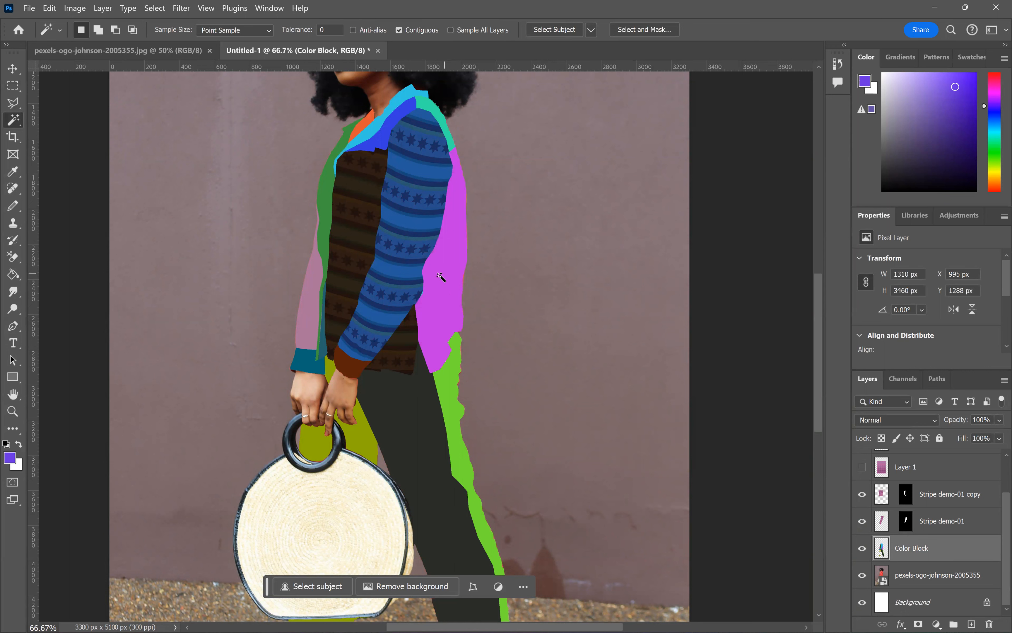
pyautogui.click(437, 280)
pyautogui.keyDown('shift'); pyautogui.click(419, 216); pyautogui.keyUp('shift')
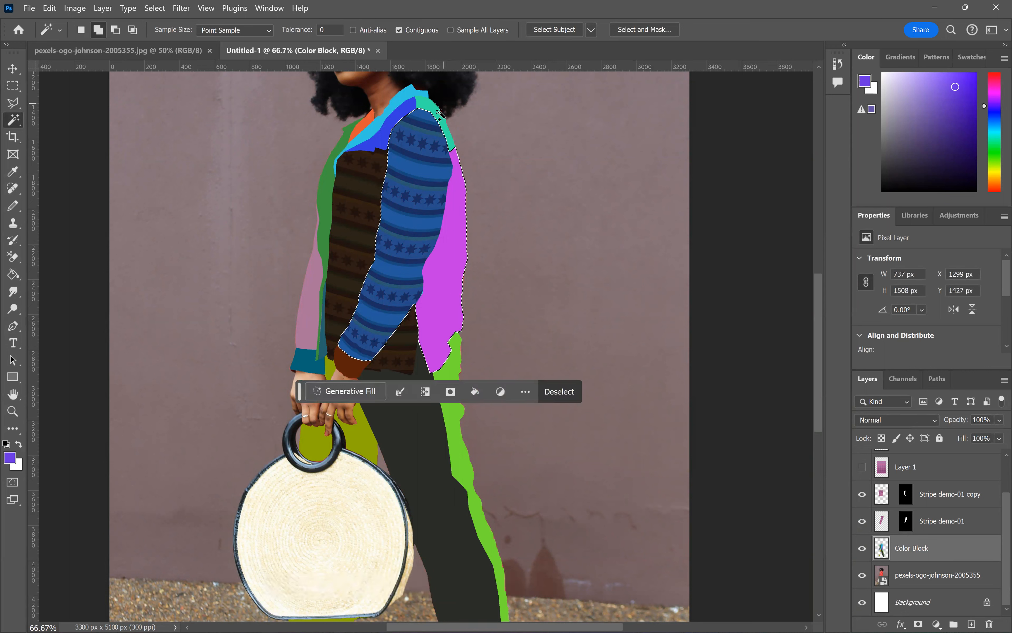
pyautogui.click(565, 275)
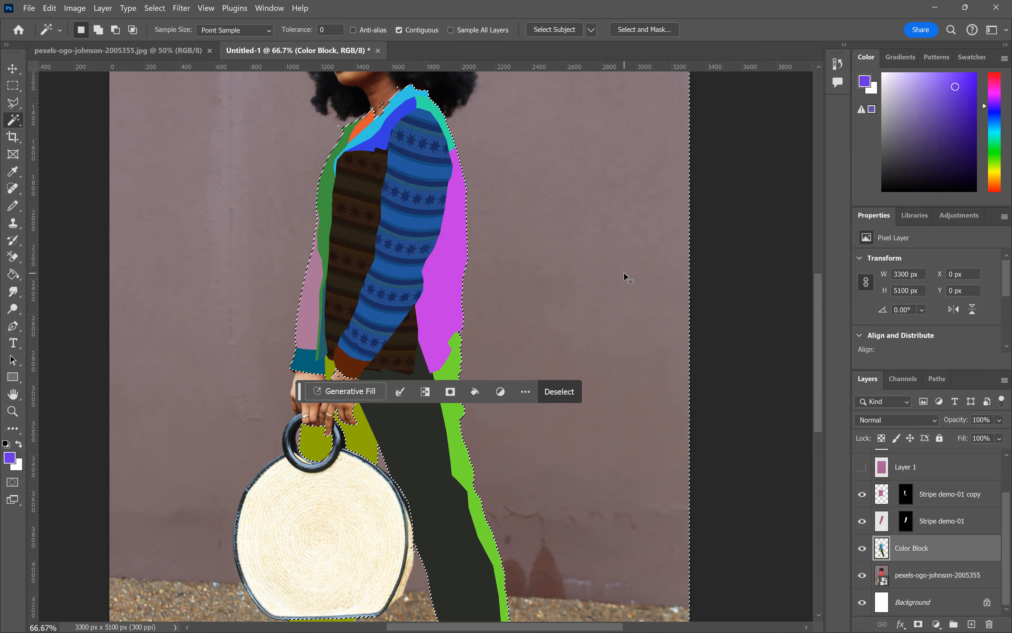
pyautogui.hotkey('ctrl', 'shift', 'i')
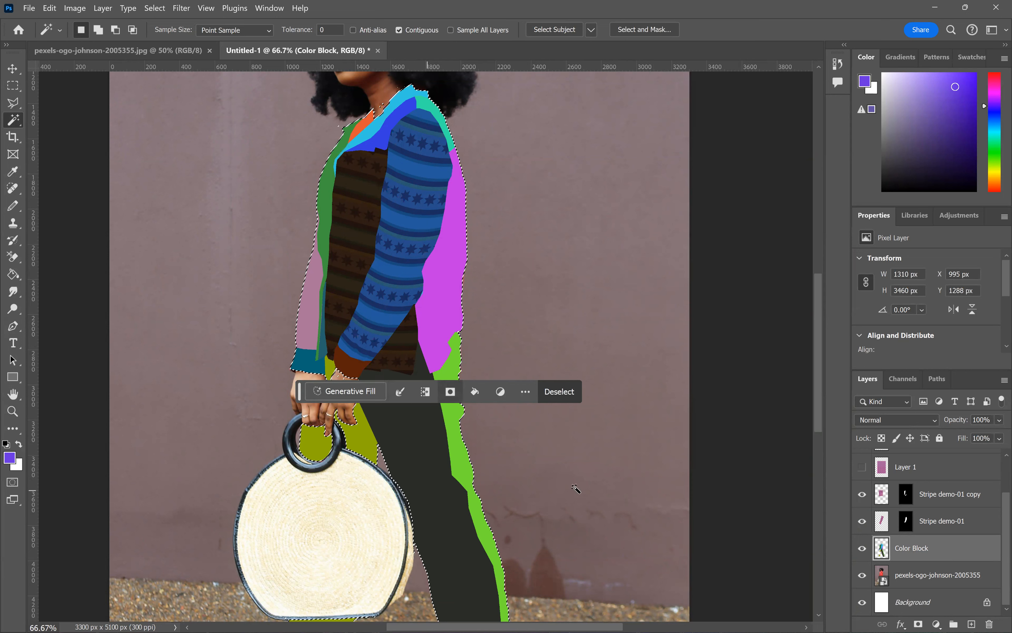
# - Hide the Color Block layer and add a Black & White adjustment directly above the pexels-ogo-johnson-2005355 photo layer, masked to the outfit selection
pyautogui.click(909, 582)
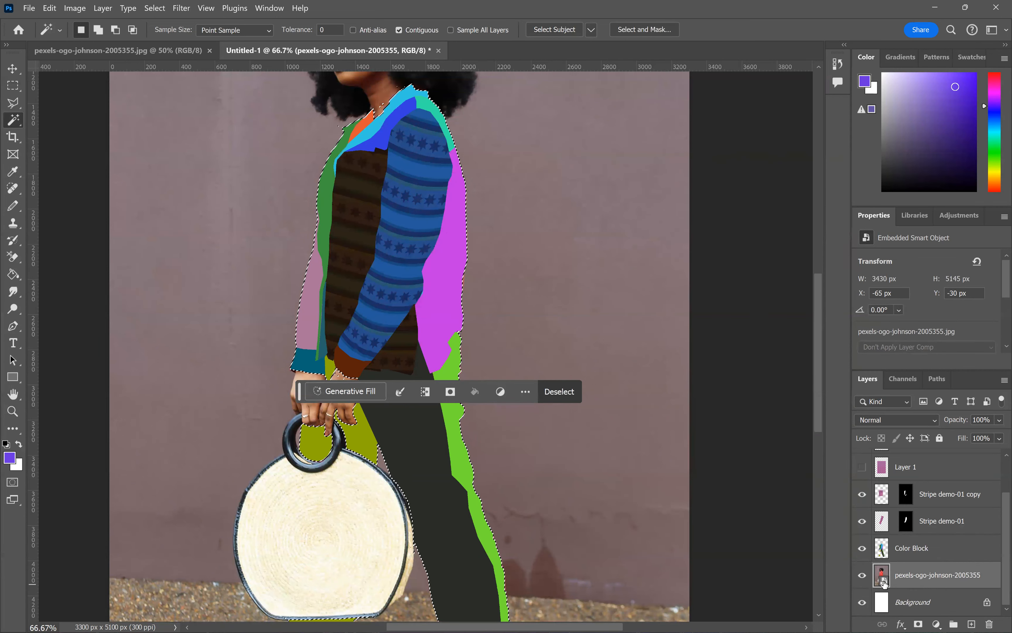
pyautogui.click(863, 549)
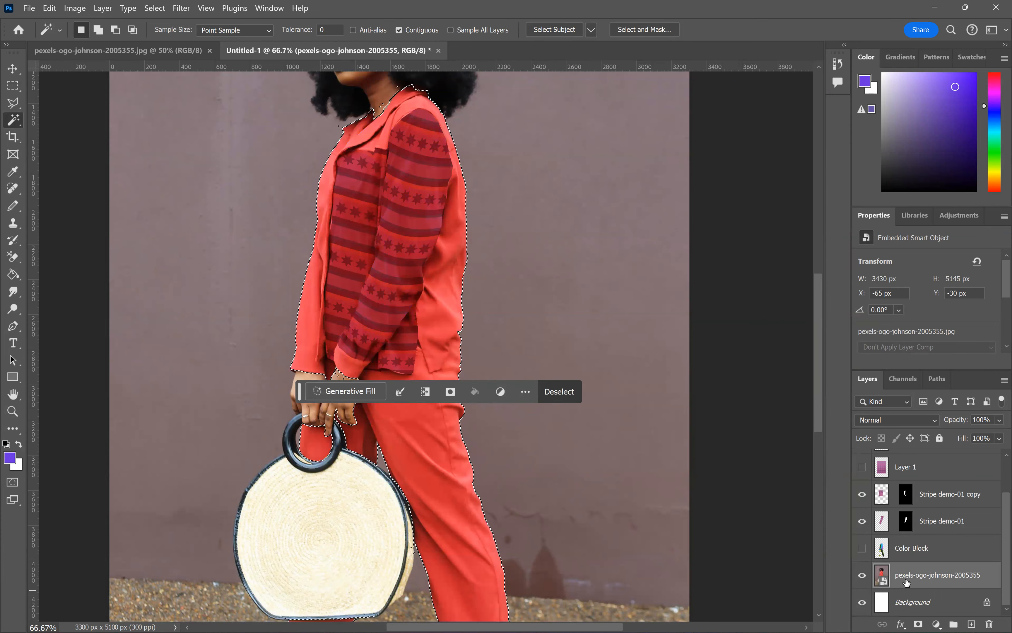
pyautogui.click(951, 217)
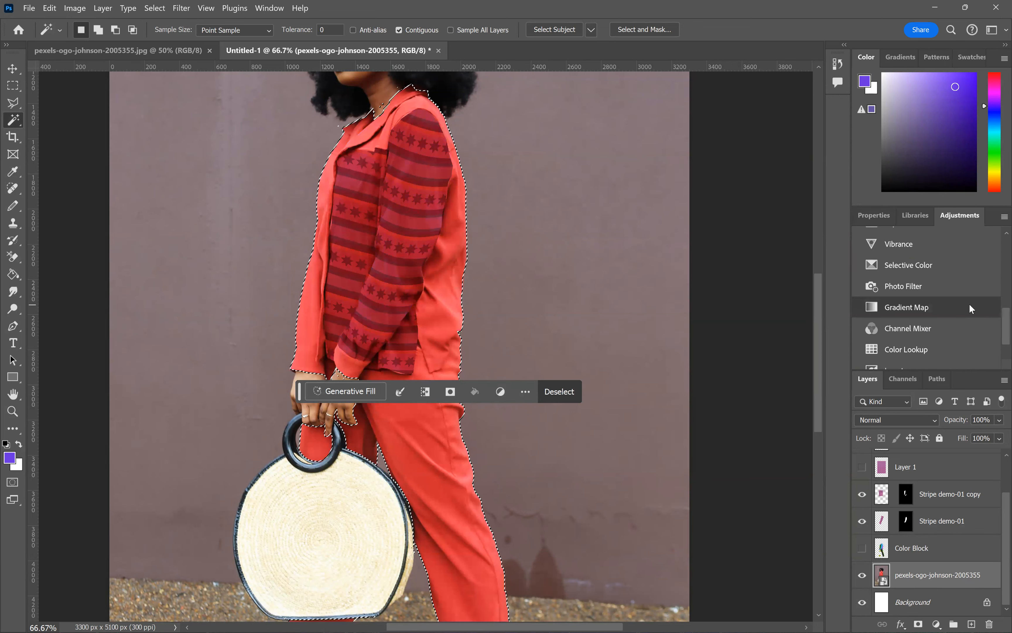
pyautogui.scroll(-2, 969, 304)
pyautogui.scroll(3, 946, 322)
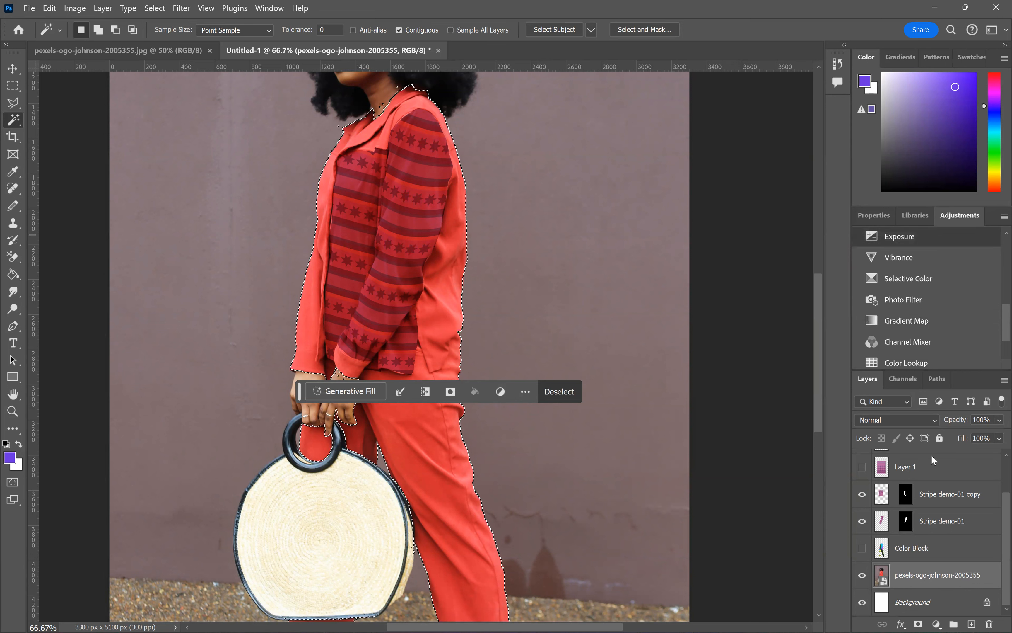
pyautogui.click(936, 622)
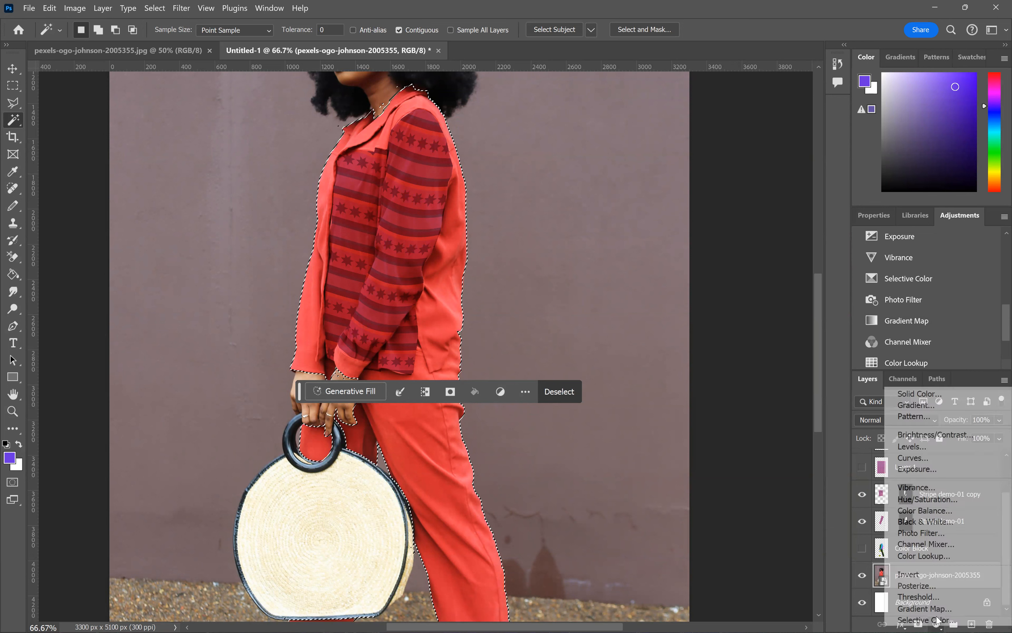
pyautogui.click(931, 521)
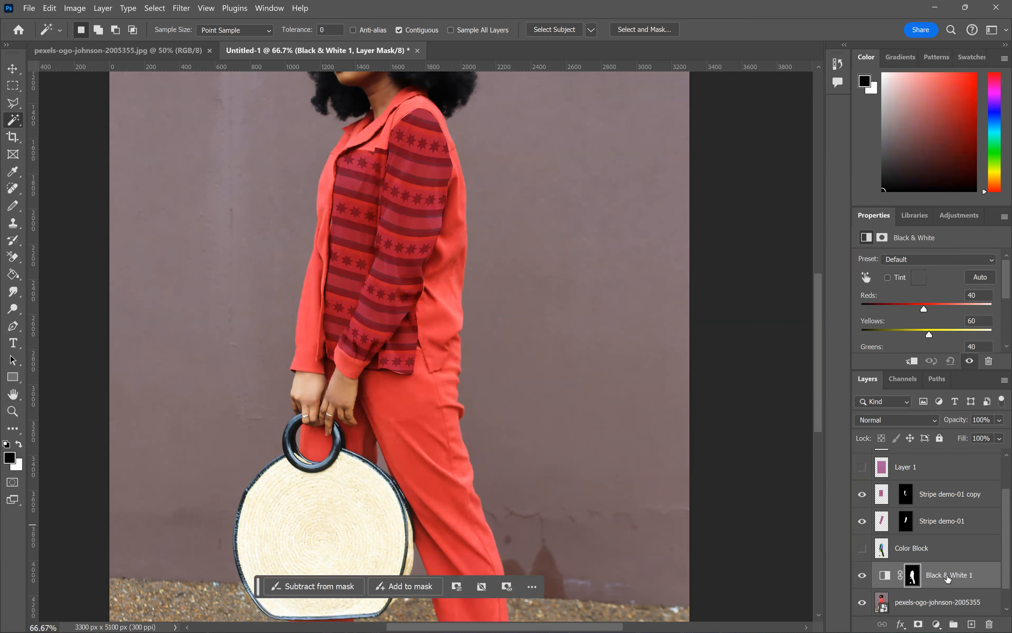
pyautogui.click(937, 624)
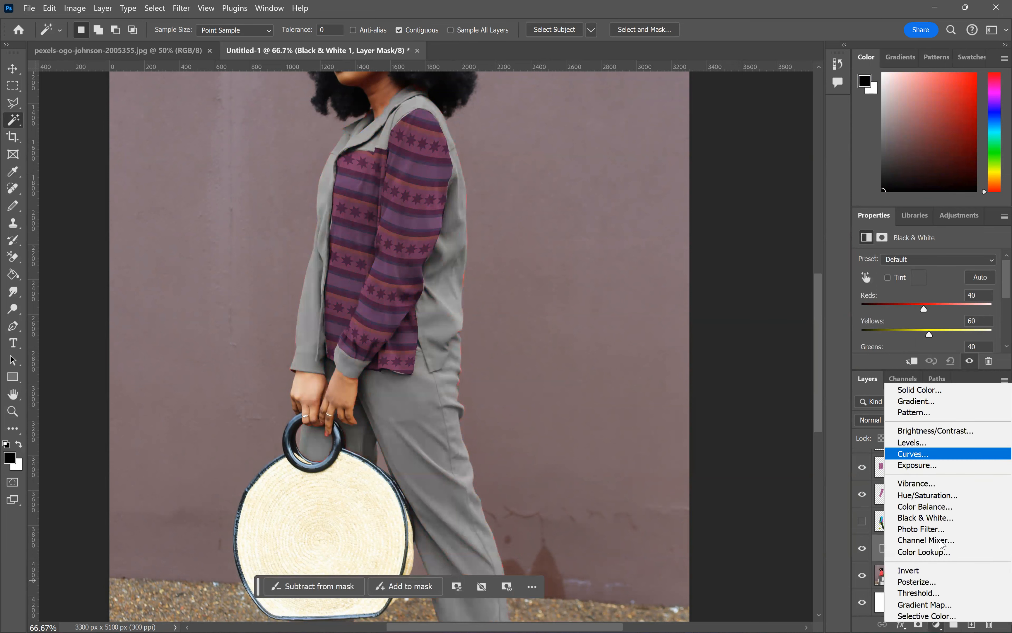
pyautogui.click(830, 545)
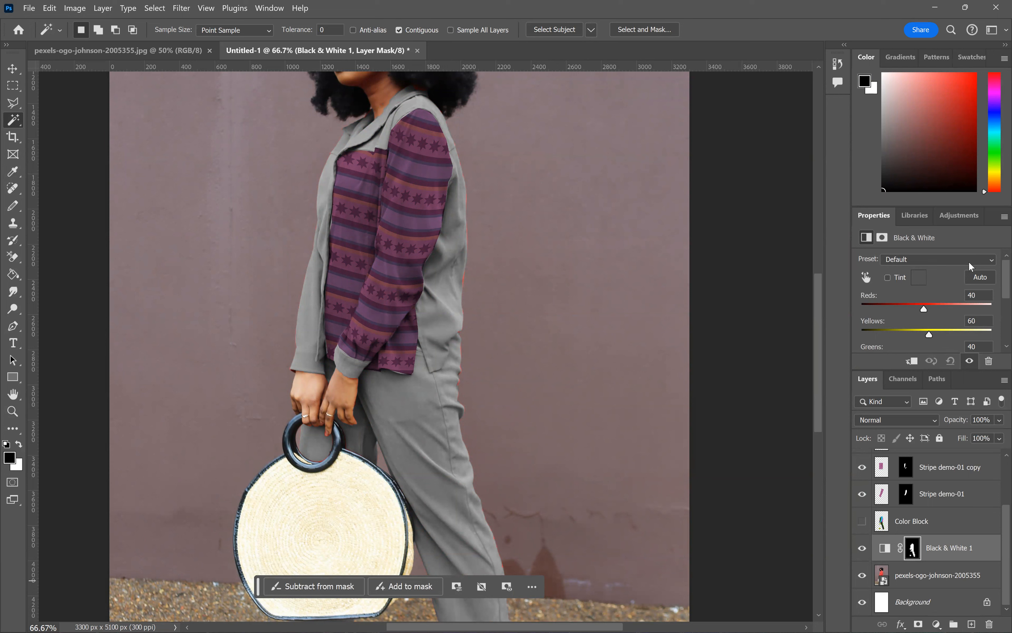
# - Lighten the grey outfit in the Black & White adjustment by setting Reds to 88, Yellows to 78 and Greens to 80
pyautogui.scroll(-1, 967, 315)
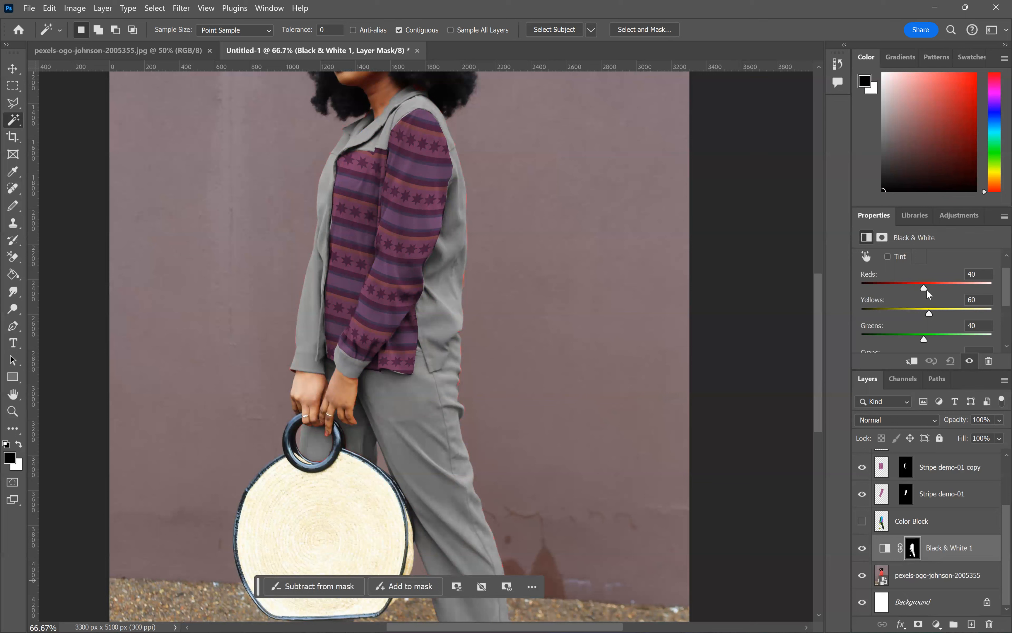
pyautogui.moveTo(929, 294); pyautogui.dragTo(934, 342)
pyautogui.scroll(-2, 932, 341)
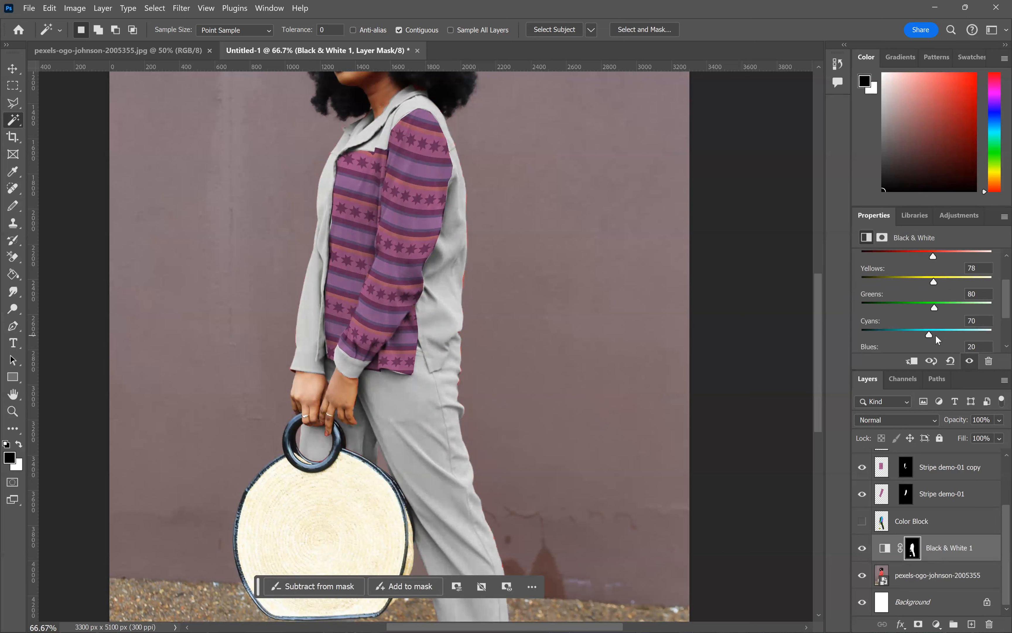
pyautogui.scroll(2, 938, 335)
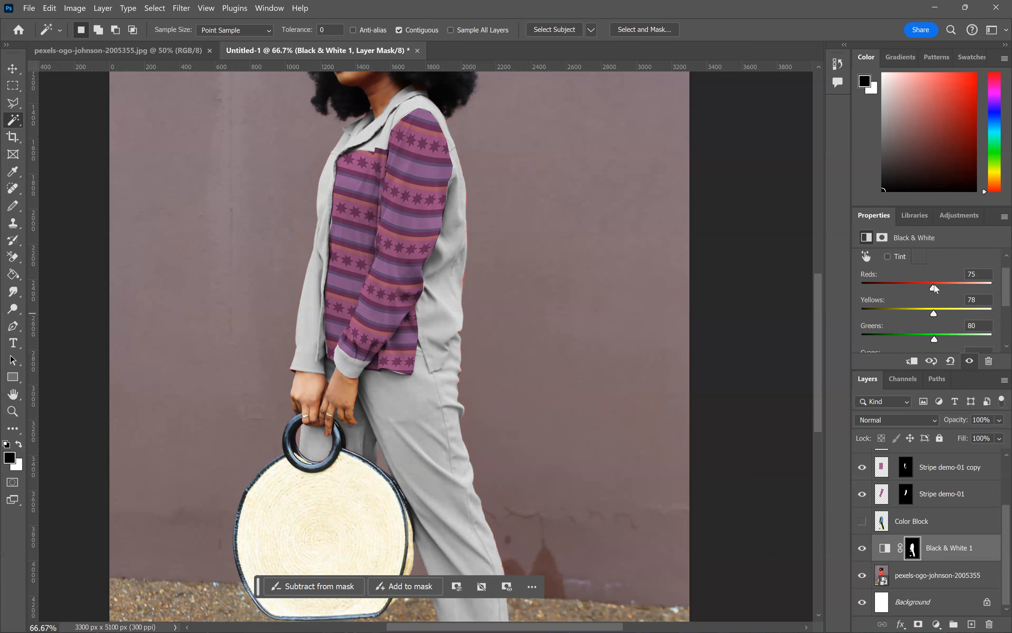
pyautogui.moveTo(933, 288); pyautogui.dragTo(938, 288)
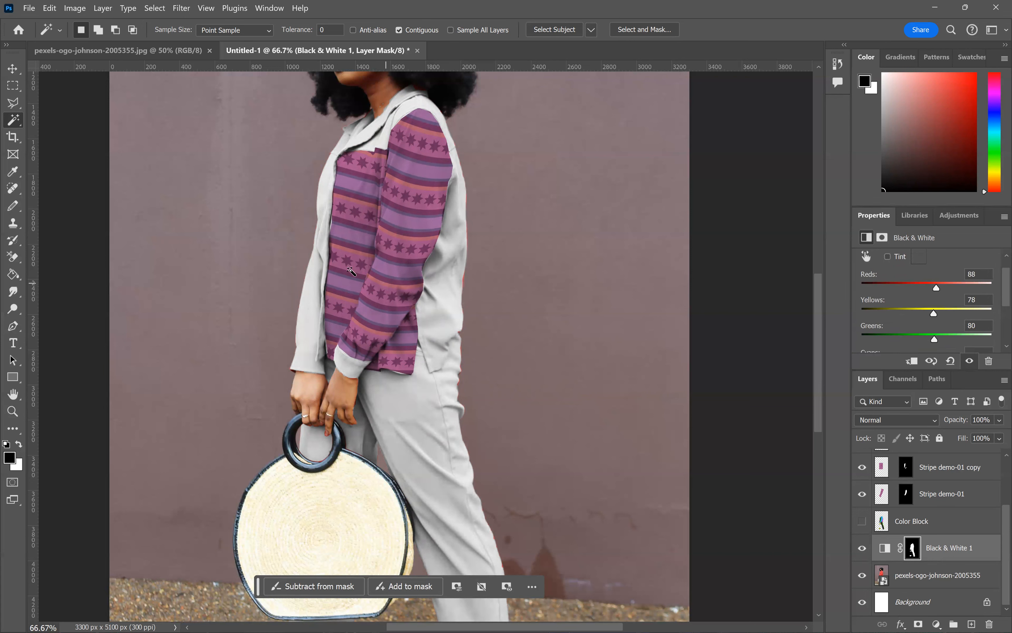
# - Preview other blend modes on the Stripe demo-01 copy layer and keep Multiply
pyautogui.click(956, 502)
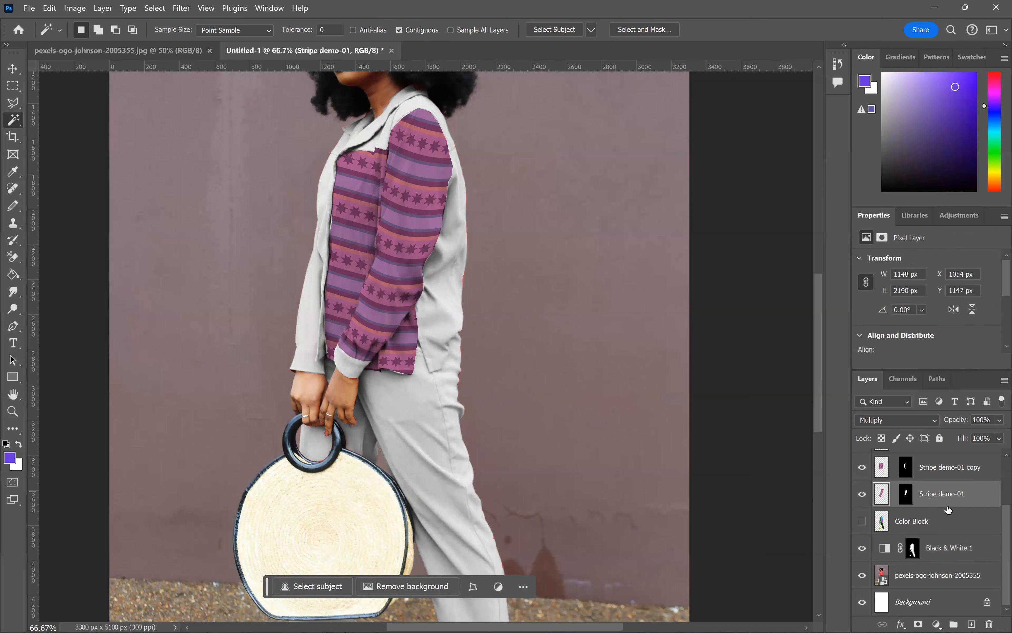
pyautogui.click(939, 470)
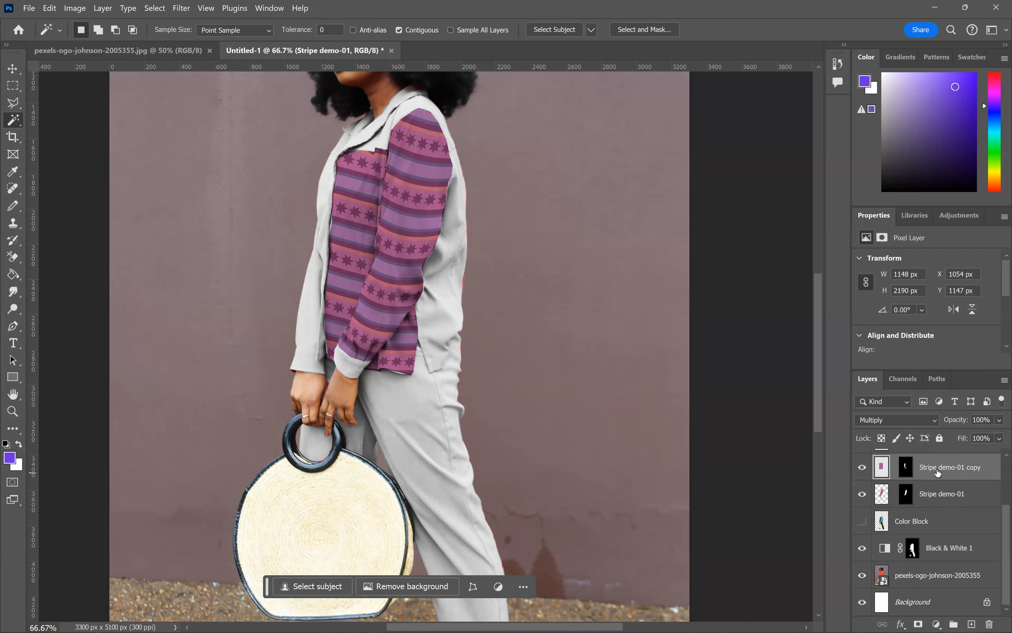
pyautogui.click(903, 422)
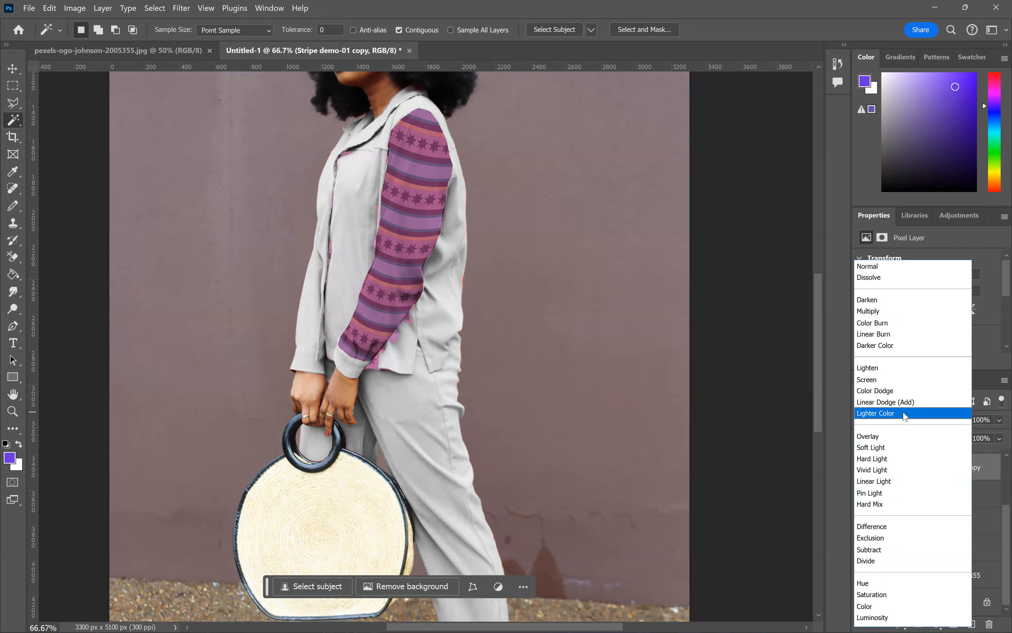
pyautogui.press('Escape')
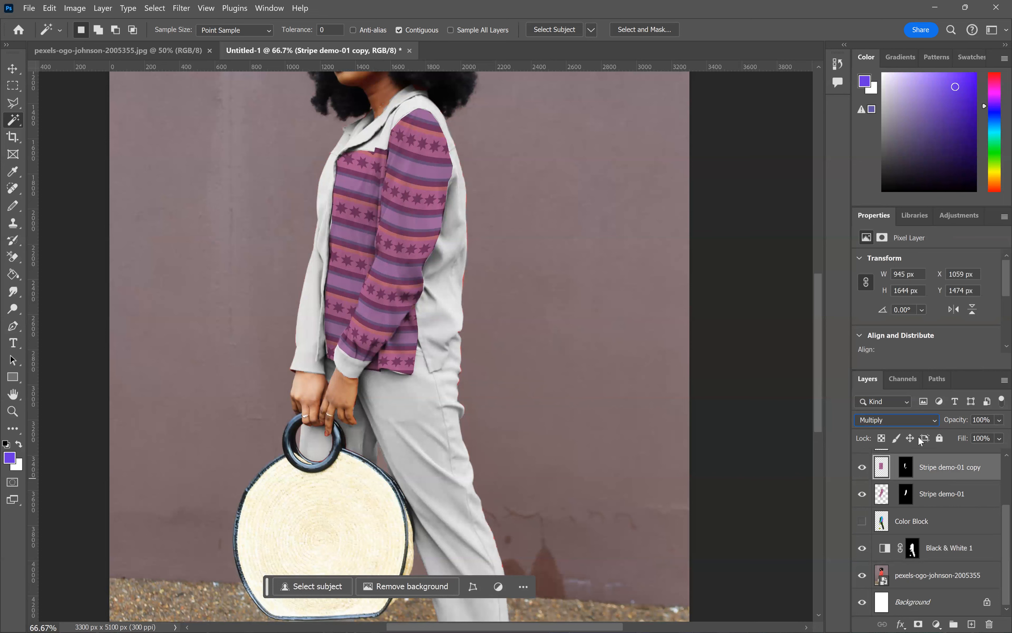
# - Compare Color Dodge with Multiply on the jacket front's stripe layer, Stripe demo-01 copy, and leave it on Multiply
pyautogui.click(902, 422)
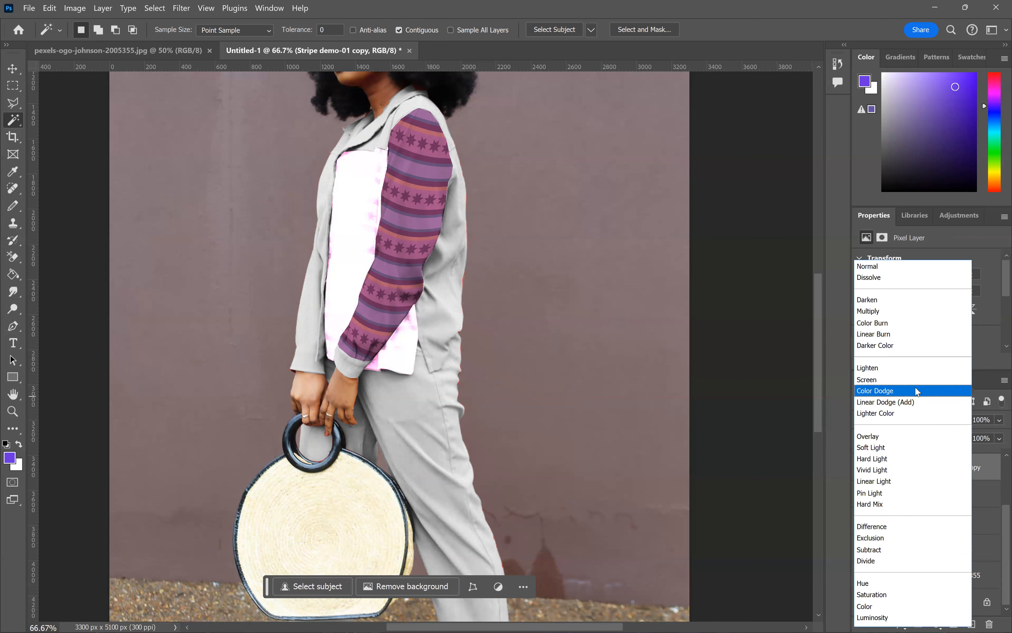
pyautogui.click(902, 315)
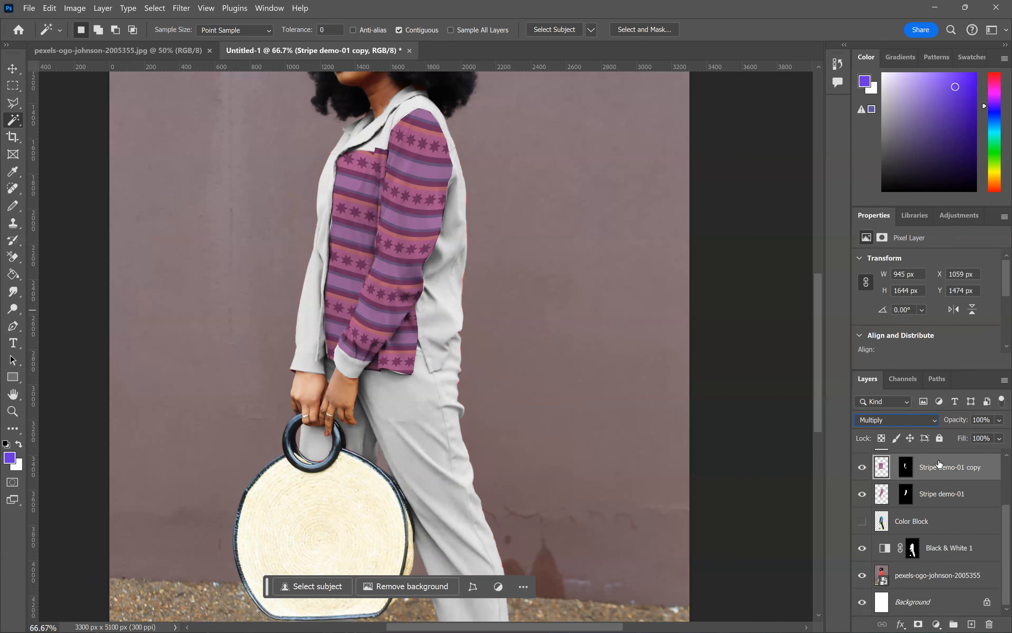
# - Show the flat stripe pattern on Layer 1, shift it aside to compare its colours with the jacket, and hide it again
pyautogui.scroll(1, 952, 485)
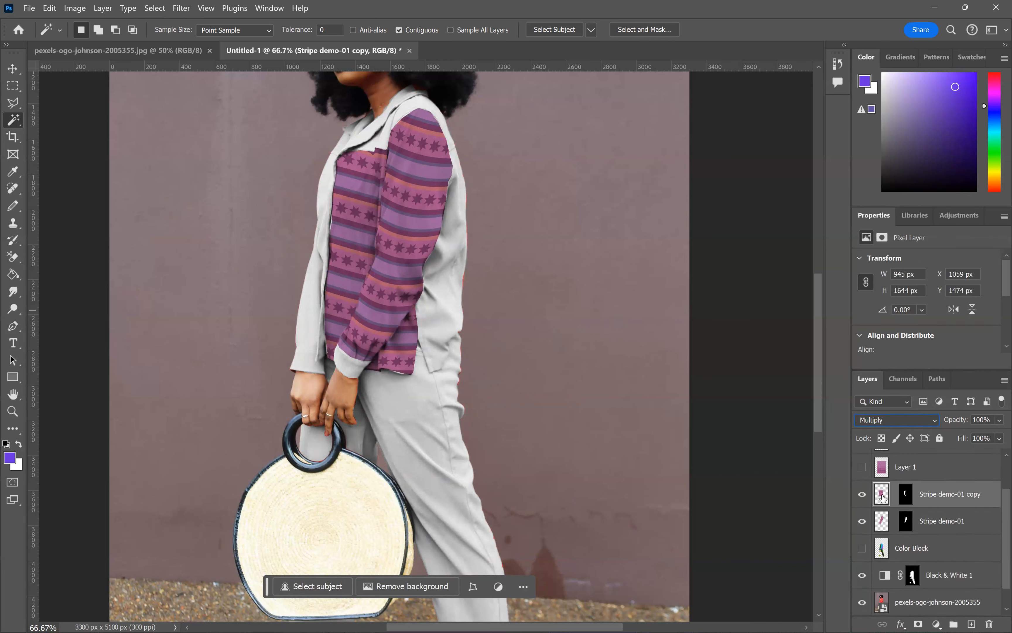
pyautogui.click(862, 467)
pyautogui.click(12, 68)
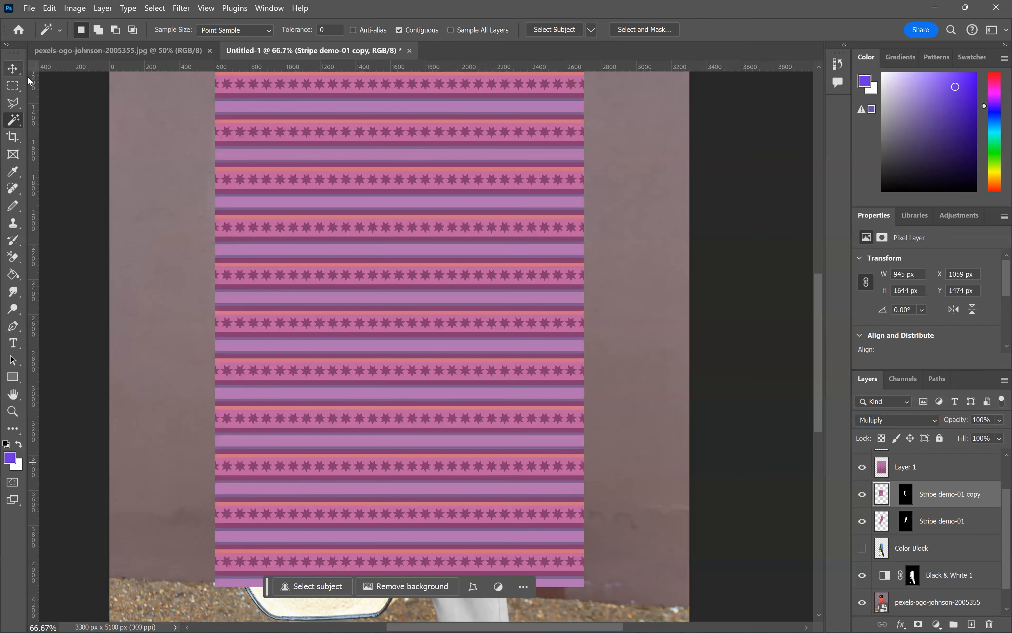
pyautogui.moveTo(495, 217); pyautogui.dragTo(707, 260)
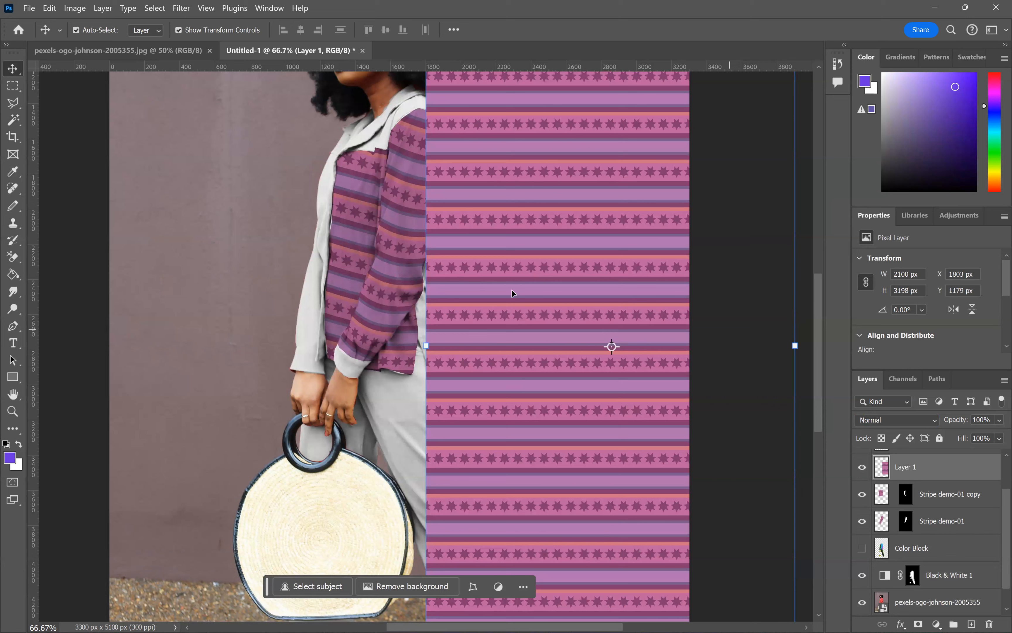
pyautogui.moveTo(527, 226); pyautogui.dragTo(351, 264)
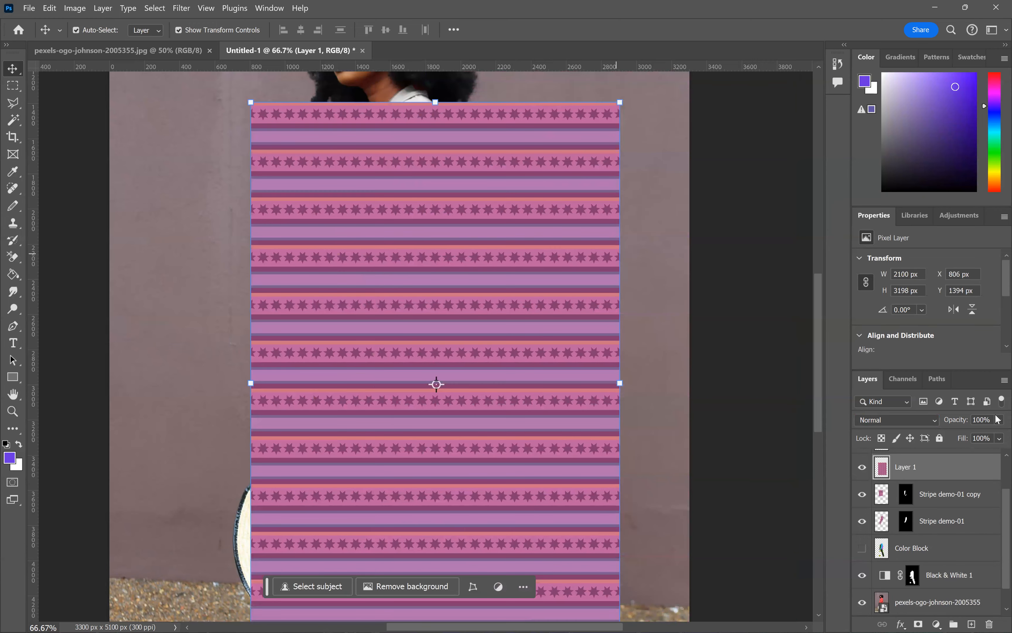
pyautogui.click(862, 466)
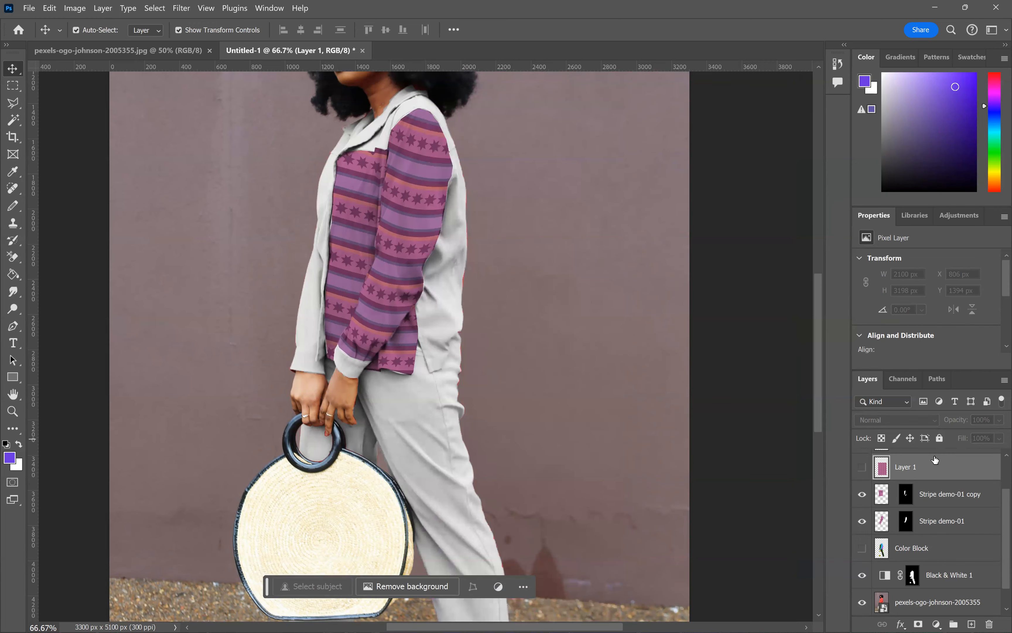
# - Try 82% opacity on the Stripe demo-01 copy layer and return it to 100%
pyautogui.click(938, 490)
pyautogui.click(998, 420)
pyautogui.click(991, 435)
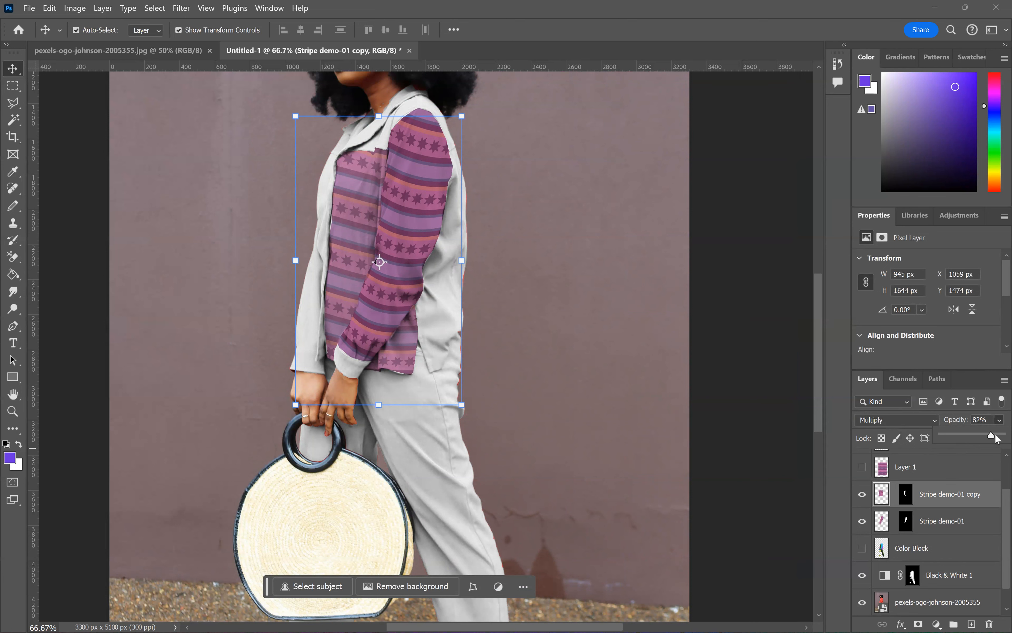
pyautogui.press('0')
pyautogui.click(818, 331)
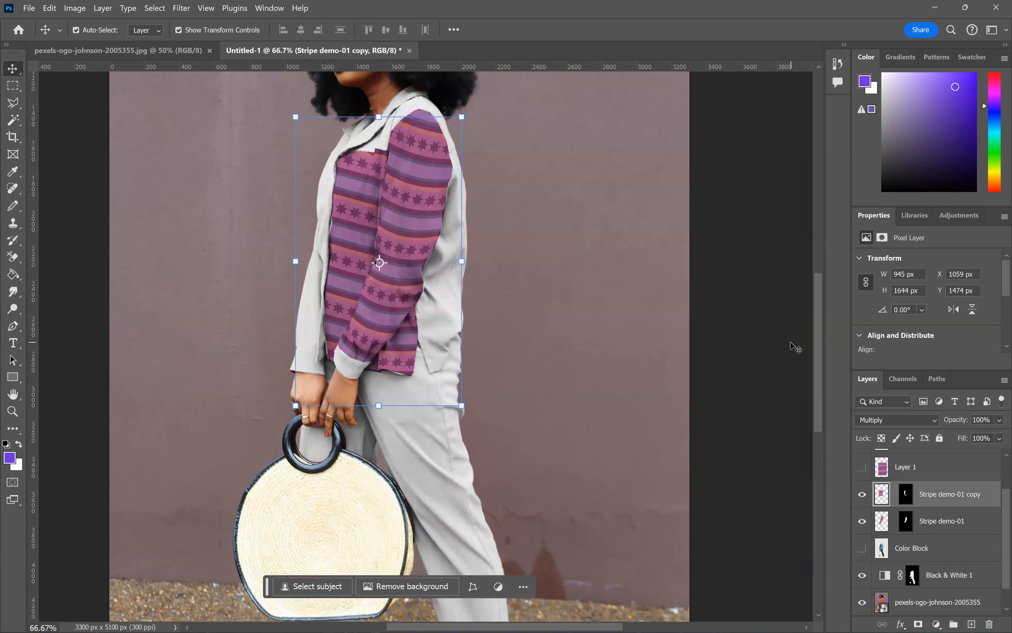
# - Switch to Chrome, search Pexels for interior photography and browse the photos for a suitable furniture shot
pyautogui.moveTo(151, 623)
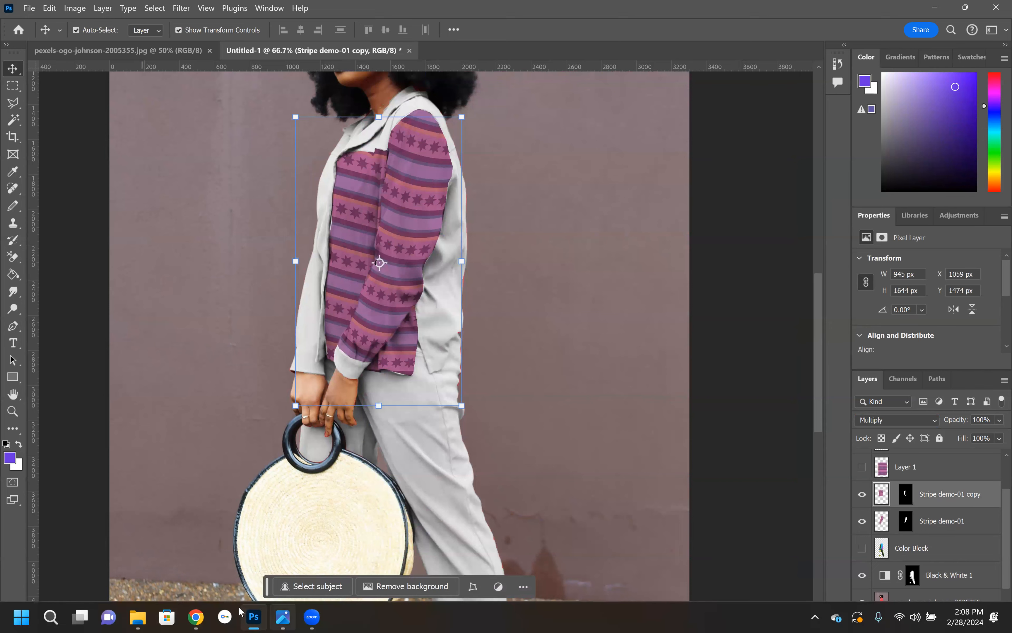
pyautogui.click(195, 618)
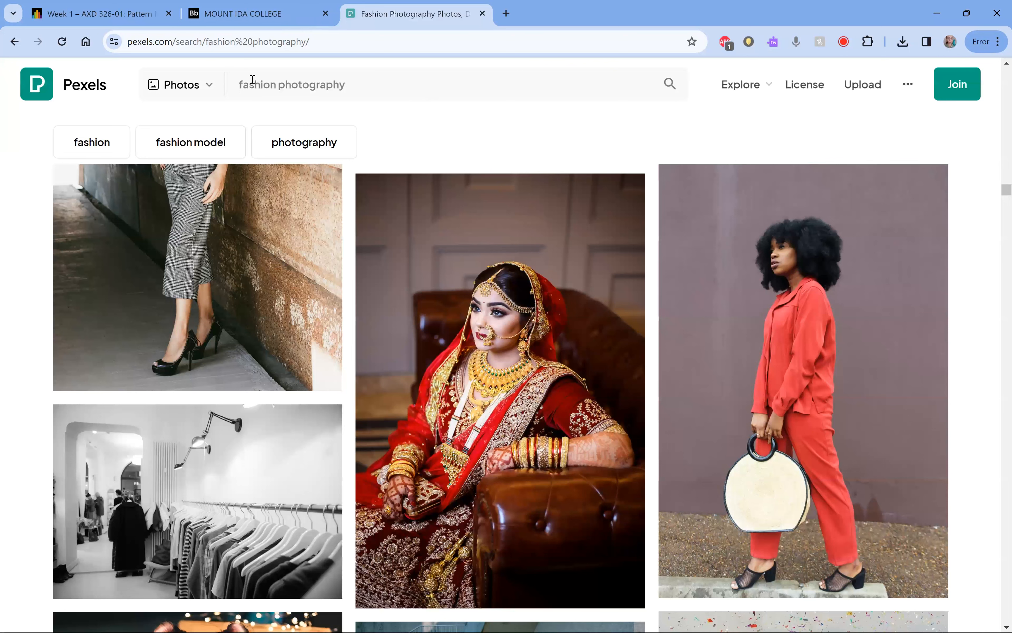
pyautogui.doubleClick(253, 79)
pyautogui.write('9')
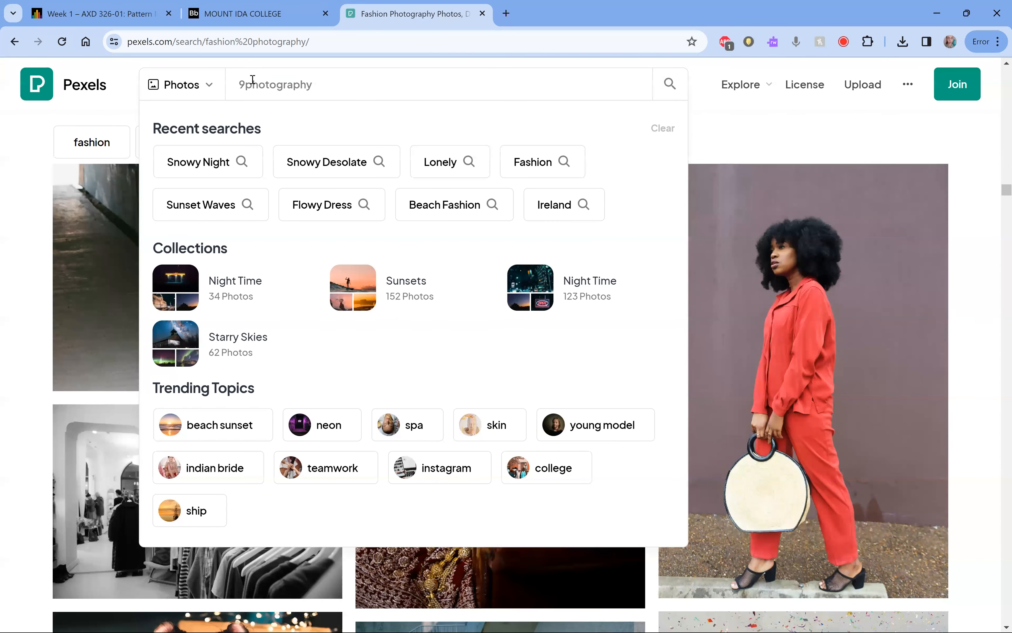
pyautogui.press('BackSpace')
pyautogui.write('interior')
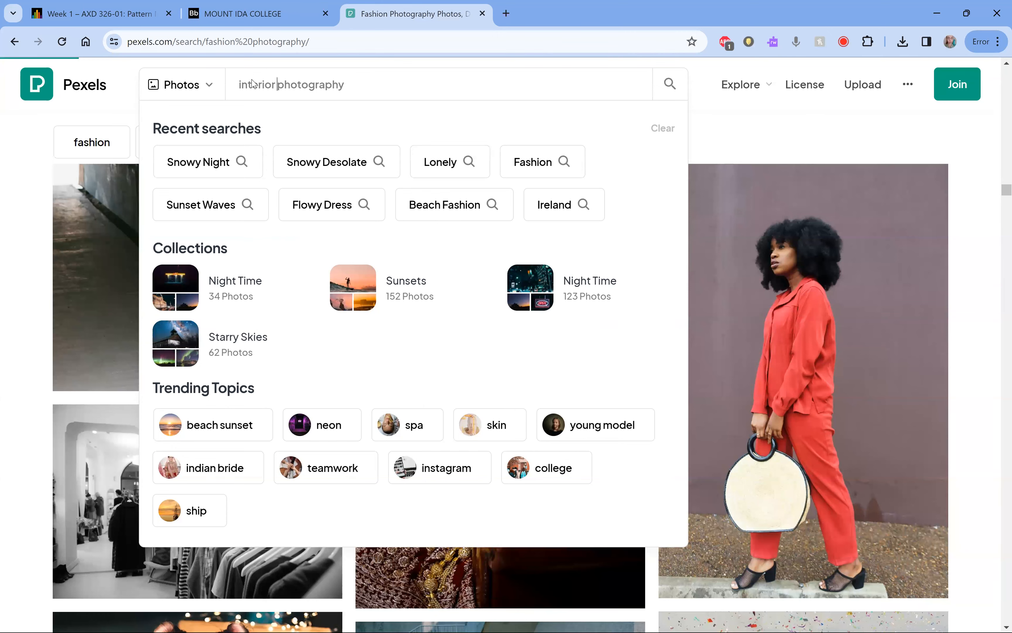
pyautogui.press('Return')
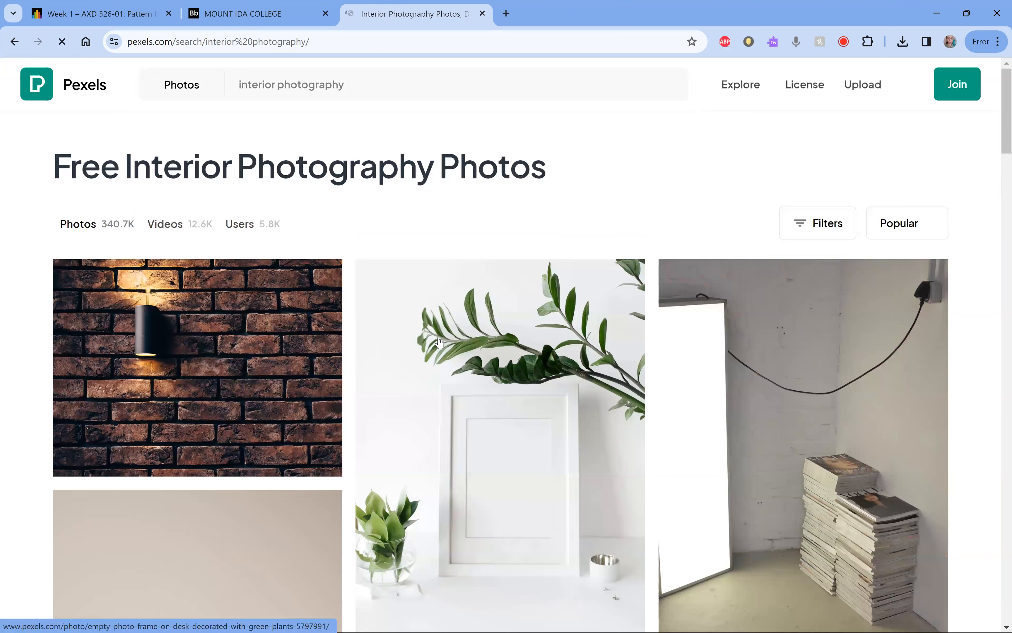
pyautogui.scroll(-10, 438, 347)
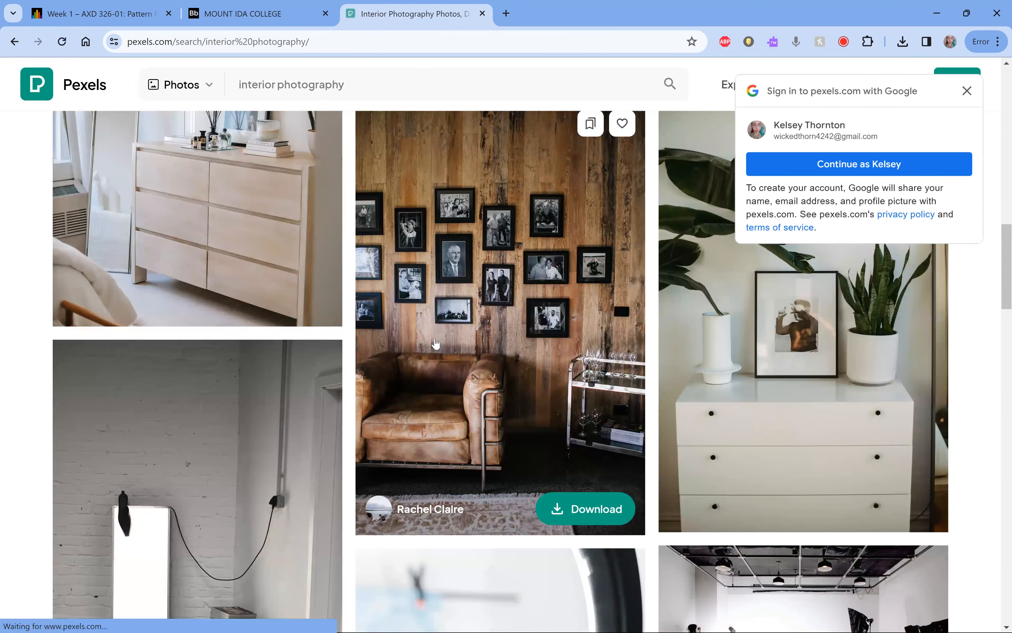
pyautogui.scroll(-10, 435, 343)
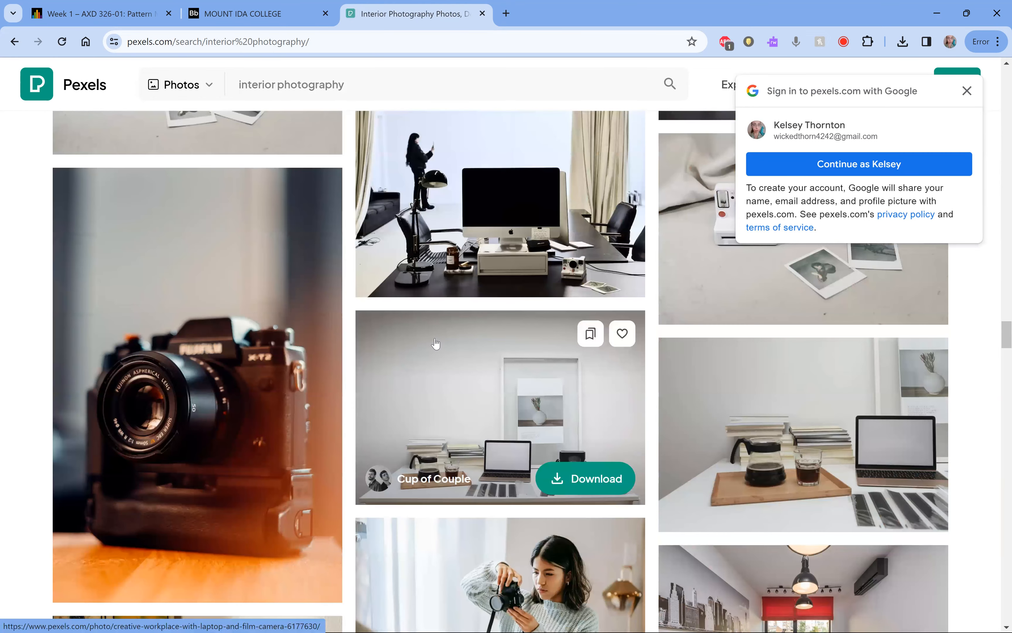
pyautogui.scroll(-10, 435, 343)
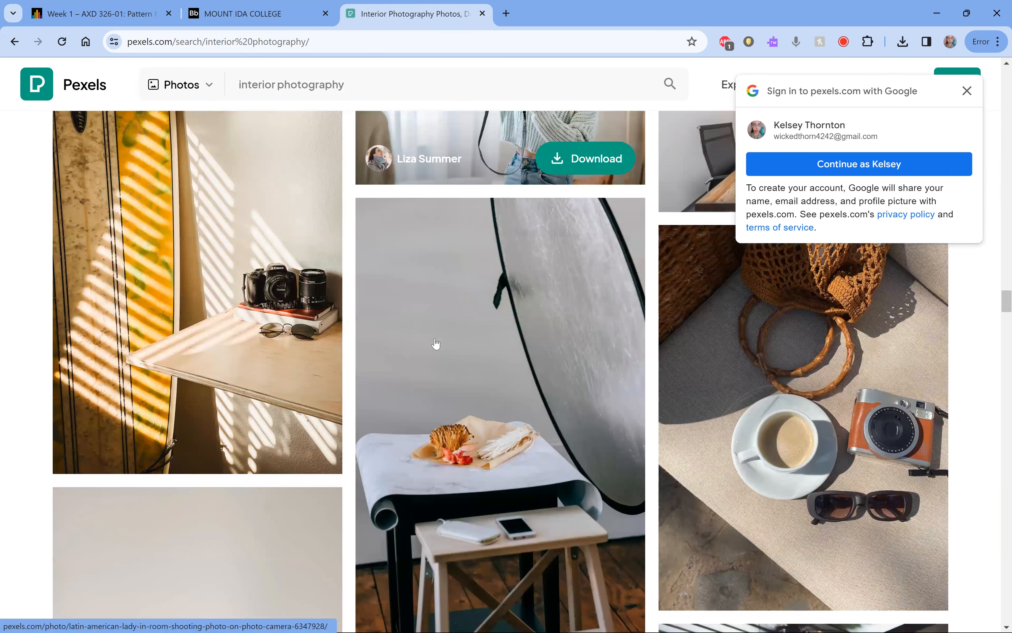
# - Search Pexels for interior photography couch and download the photo of a beige sofa beside a vase on a wooden stump
pyautogui.click(379, 88)
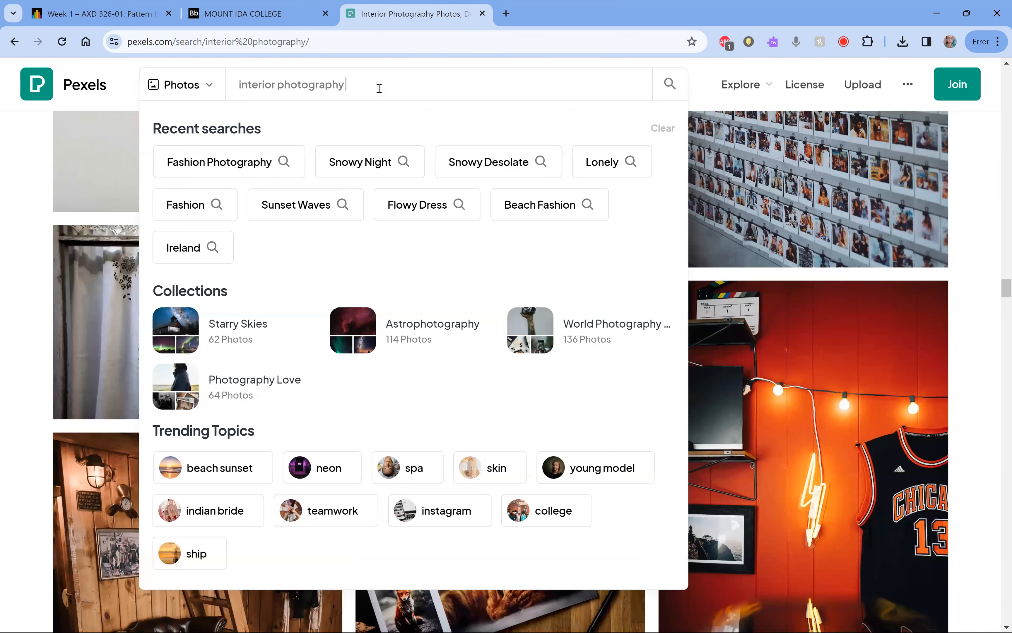
pyautogui.write('couch')
pyautogui.press('Return')
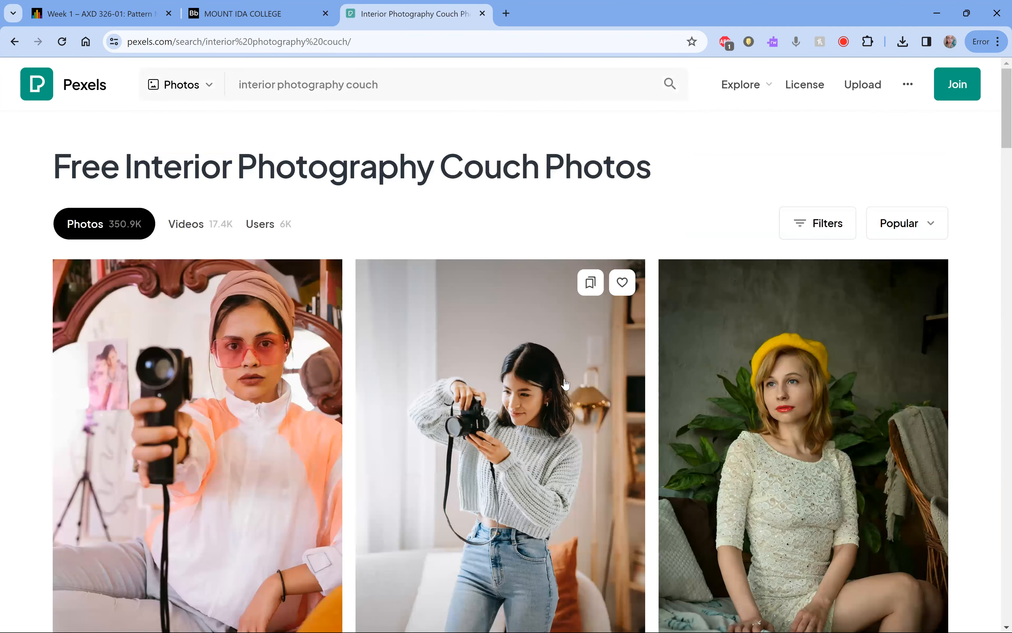
pyautogui.scroll(-10, 497, 301)
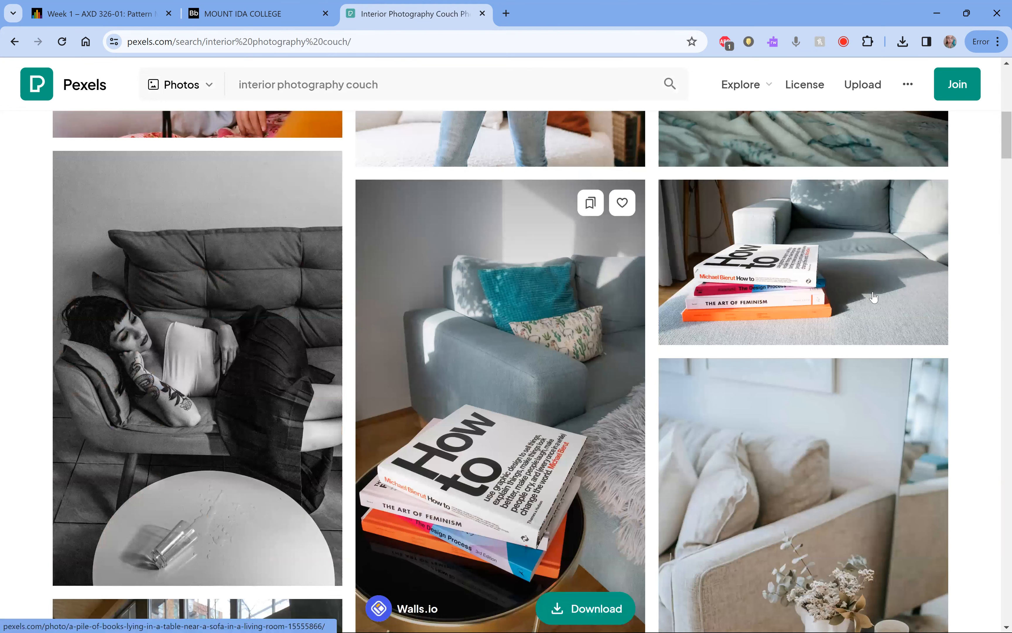
pyautogui.scroll(-4, 889, 376)
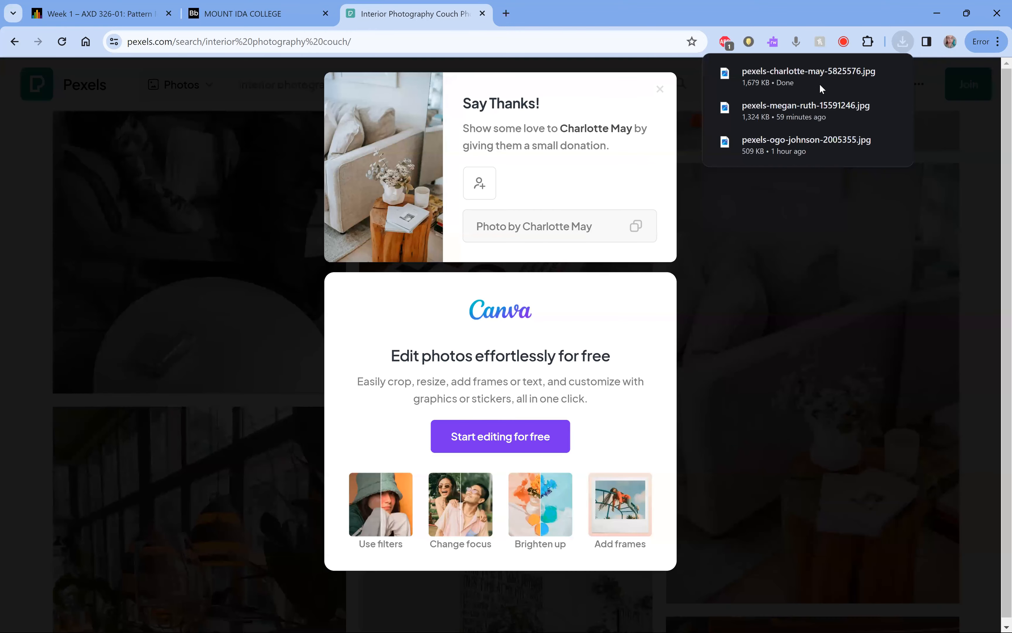
pyautogui.moveTo(819, 85)
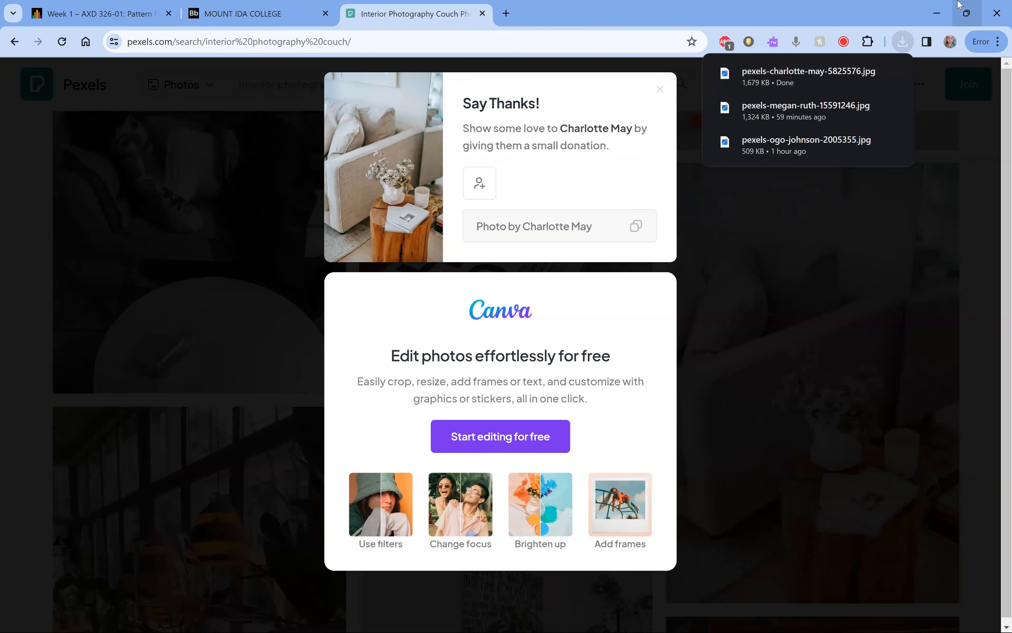
# - Switch back to Photoshop and create a new Tabloid document, 11 x 17 in at 300 ppi with a white background
pyautogui.click(966, 13)
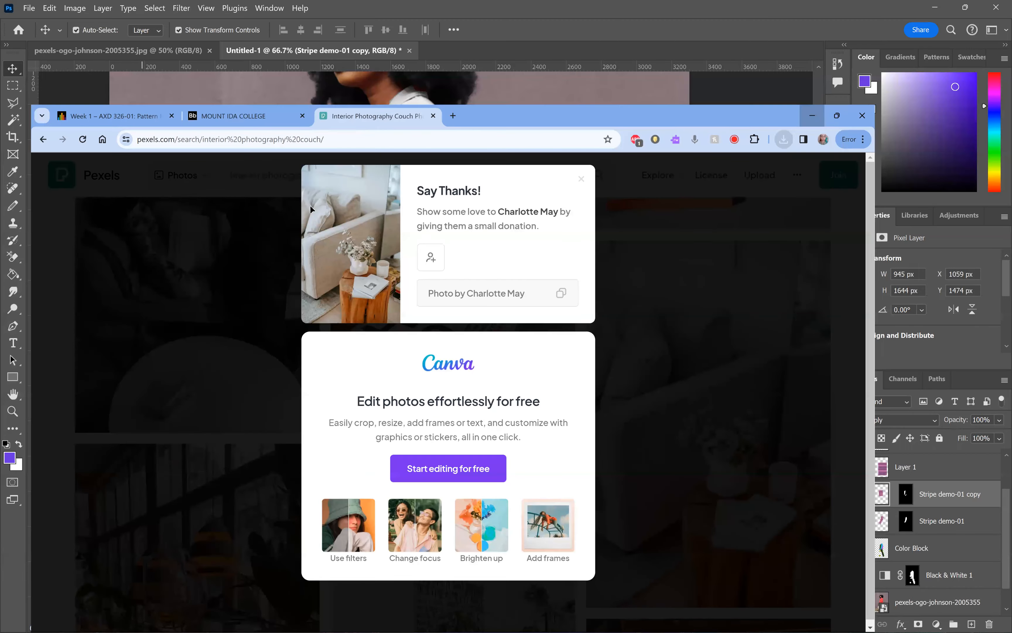
pyautogui.click(29, 12)
pyautogui.click(30, 22)
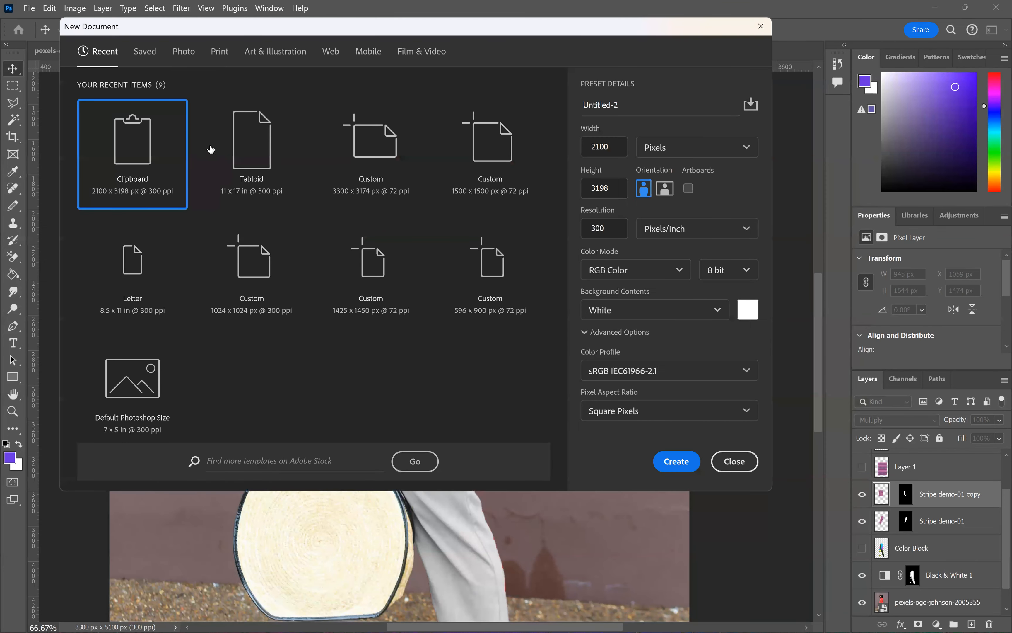
pyautogui.click(222, 147)
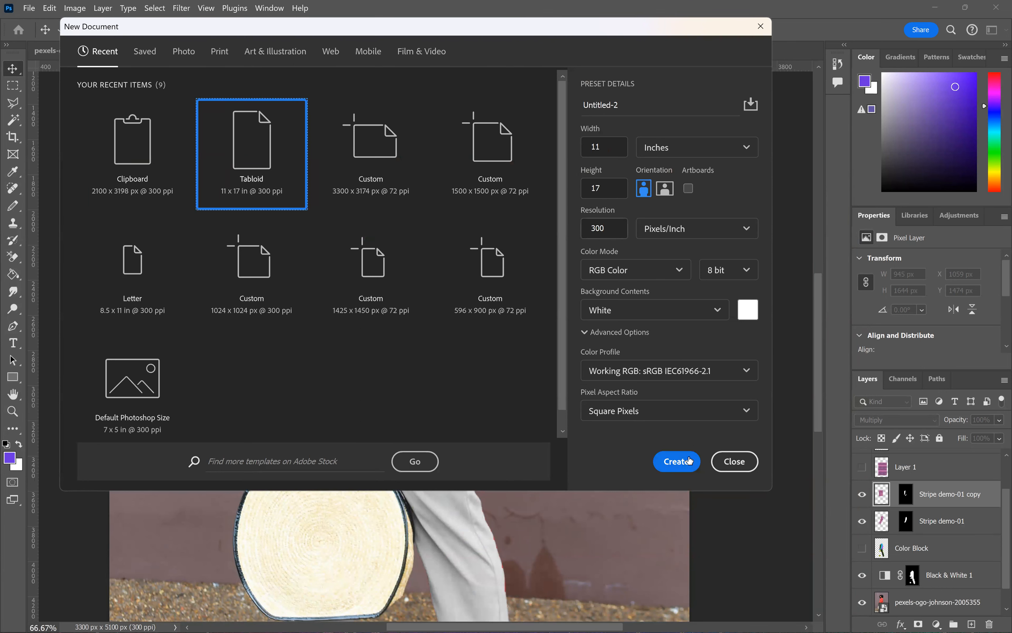
pyautogui.click(690, 460)
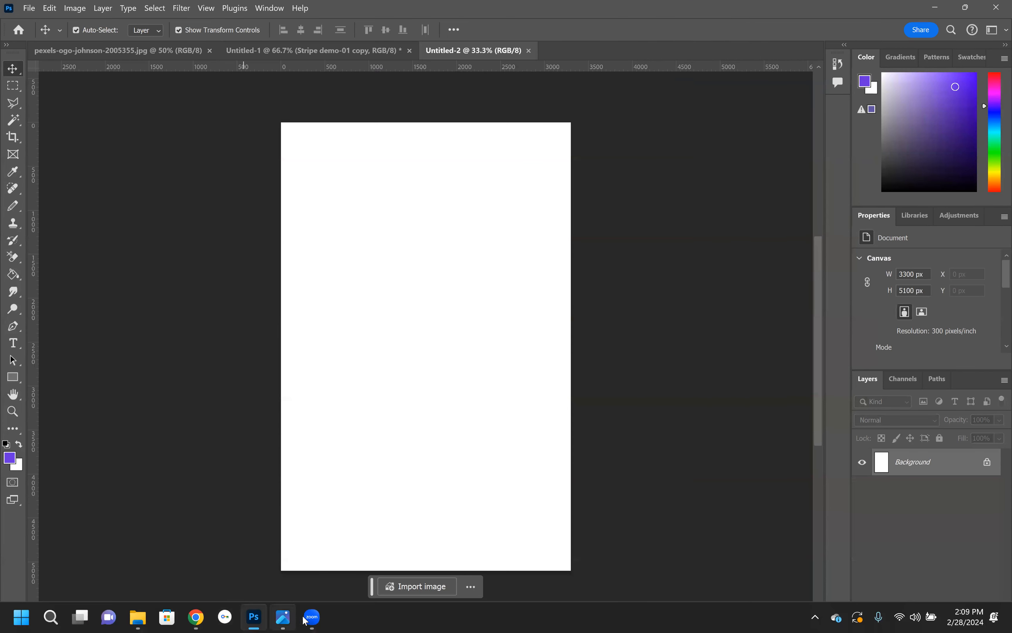
# - Place the newly downloaded sofa photo from the Downloads folder into the blank Tabloid document
pyautogui.click(137, 617)
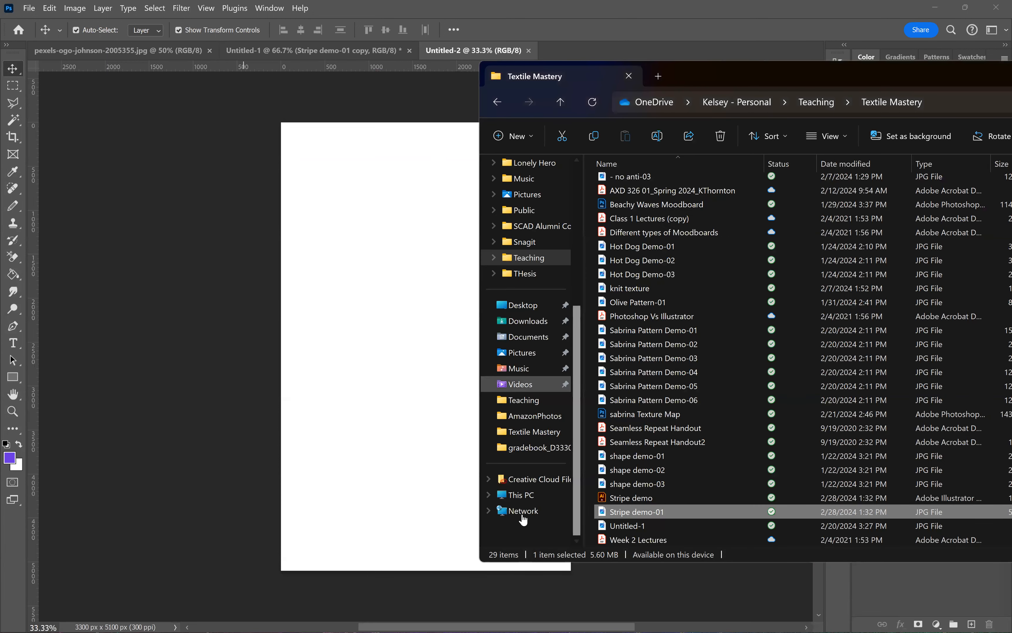
pyautogui.scroll(2, 527, 514)
pyautogui.click(528, 415)
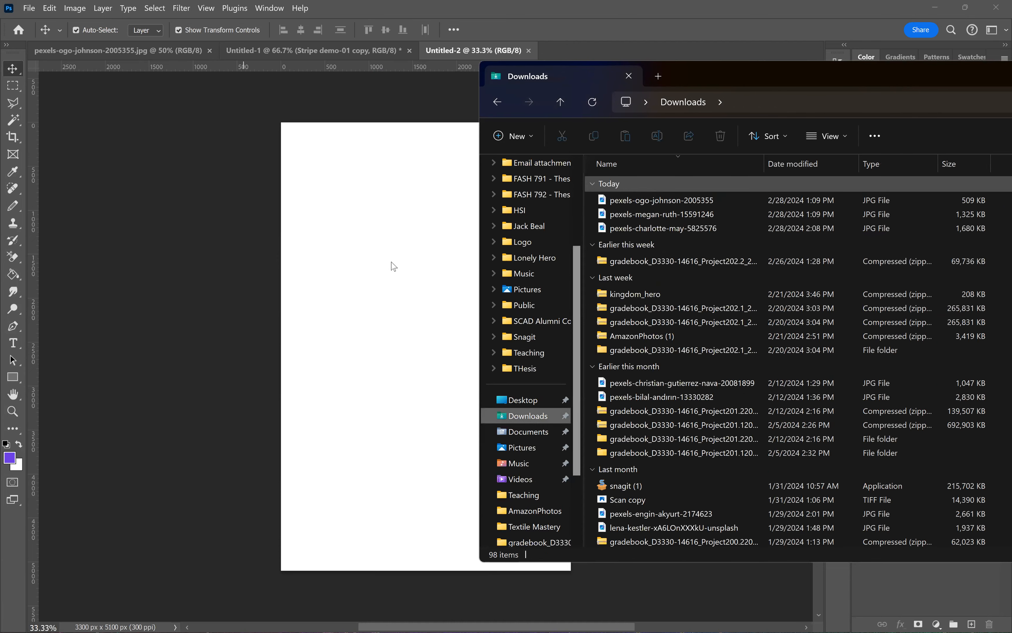
pyautogui.moveTo(653, 201); pyautogui.dragTo(684, 193)
pyautogui.moveTo(658, 231); pyautogui.dragTo(657, 216)
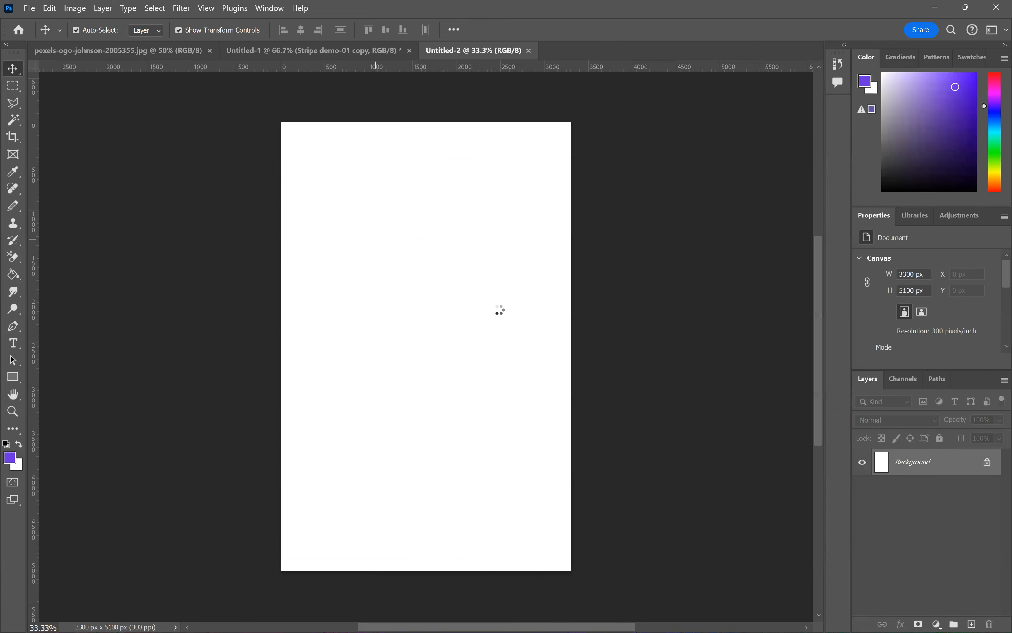
# - Scale the placed sofa photo to 3414 x 5121 px so it covers the whole canvas
pyautogui.moveTo(430, 129); pyautogui.dragTo(426, 121)
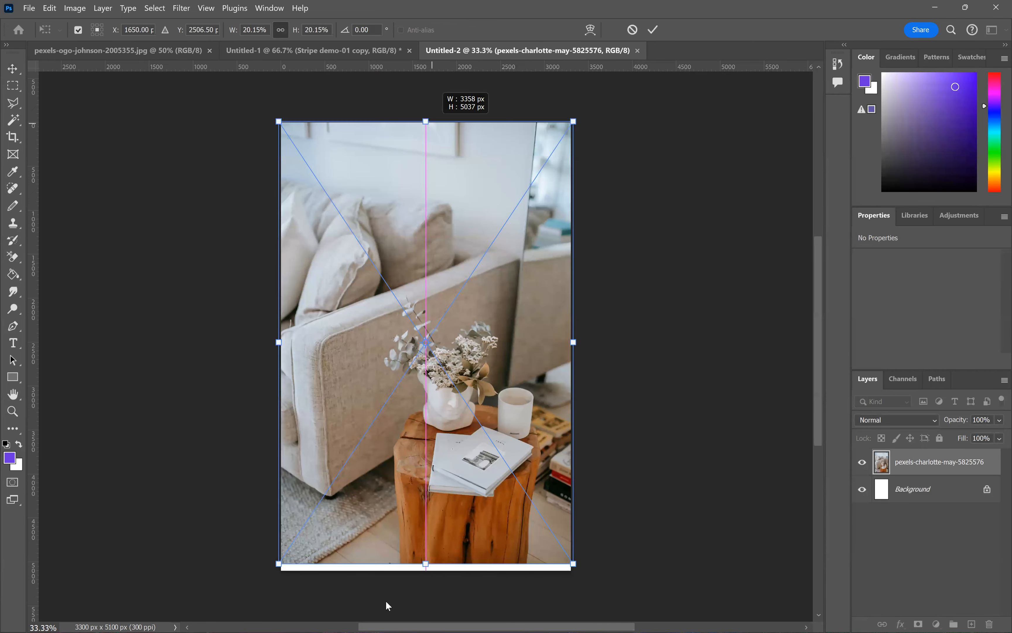
pyautogui.moveTo(427, 565); pyautogui.dragTo(428, 573)
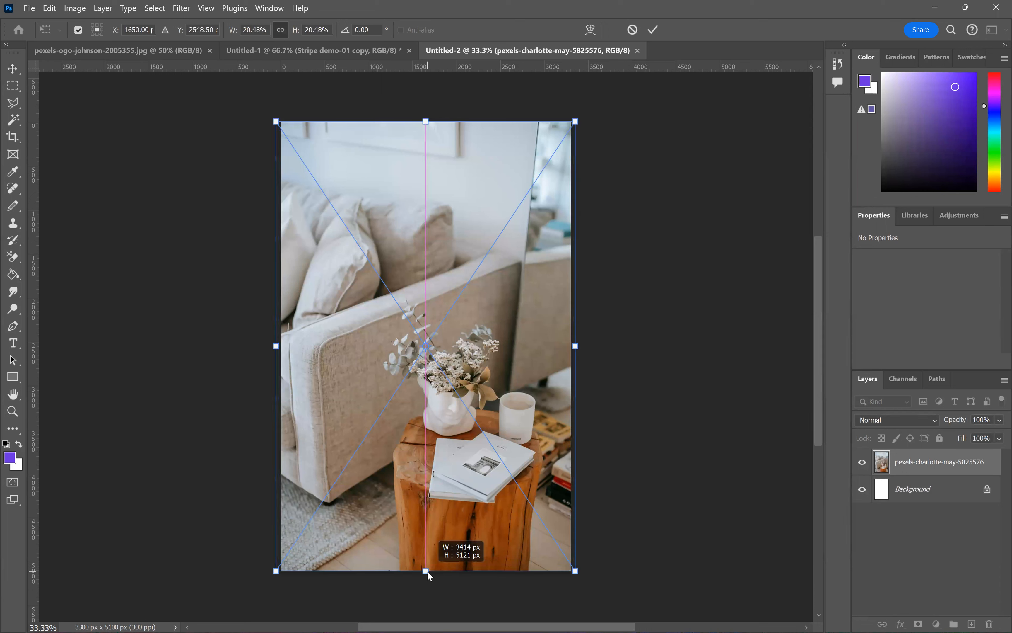
pyautogui.press('Return')
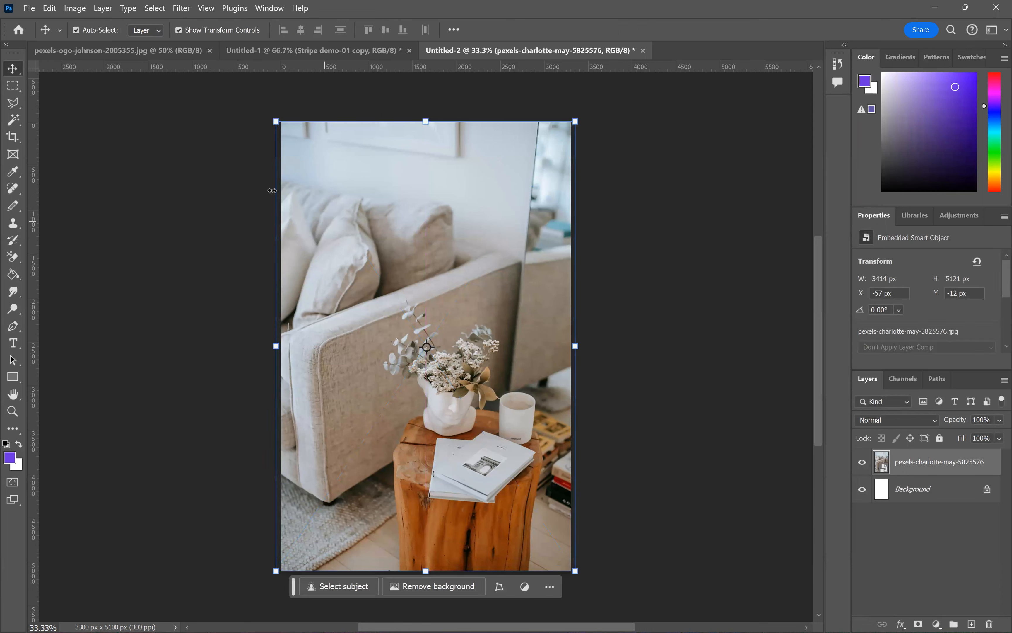
# - Outline the whole front sofa, cushions and armrest included, as a closed selection with the Polygonal Lasso
pyautogui.press('l')
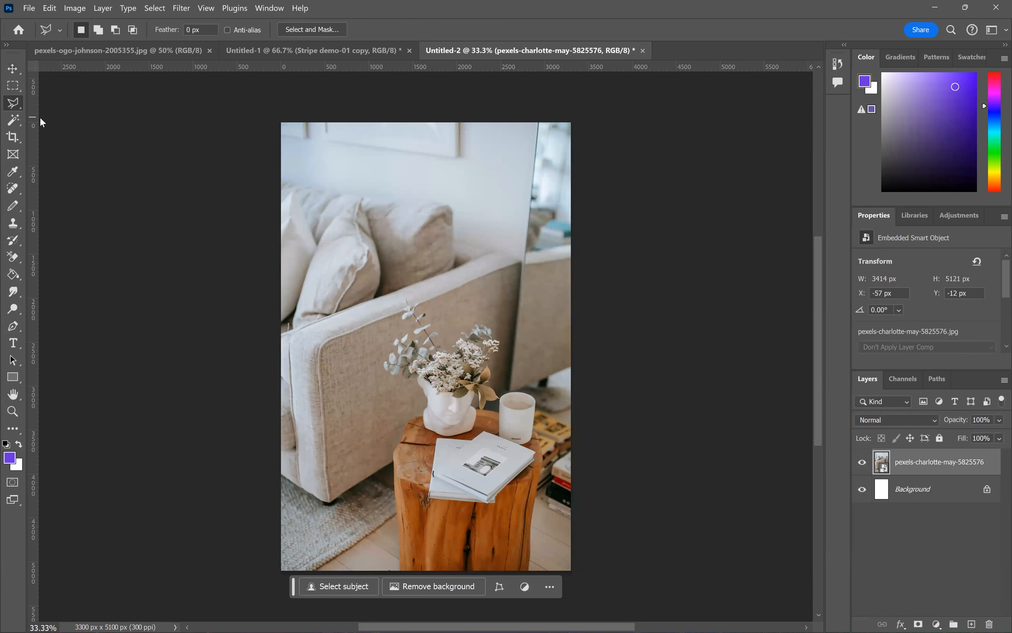
pyautogui.click(279, 174)
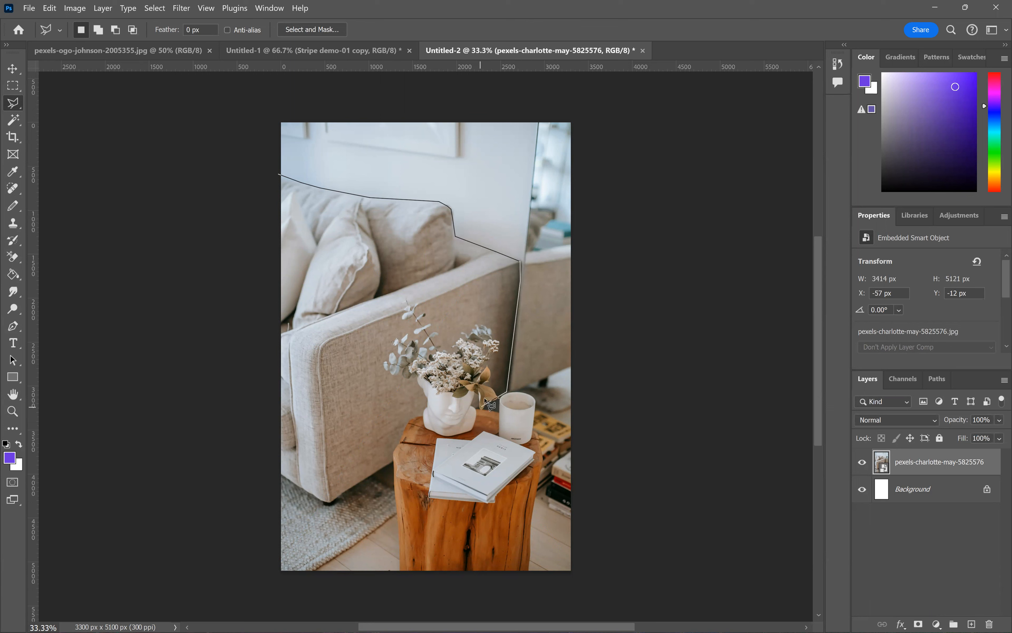
pyautogui.click(496, 392)
pyautogui.click(373, 471)
pyautogui.click(279, 473)
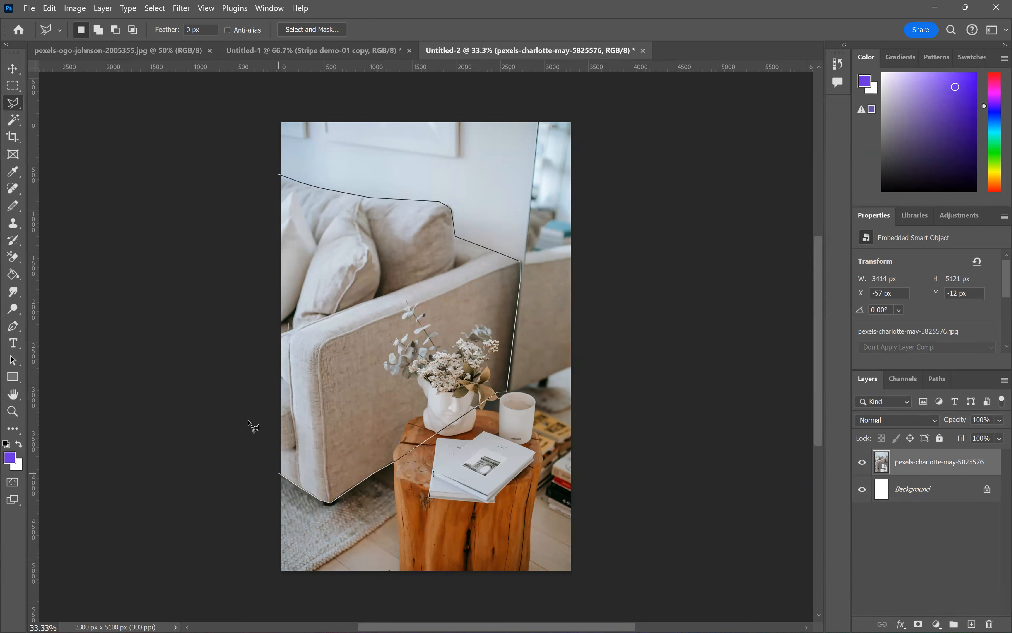
pyautogui.click(279, 175)
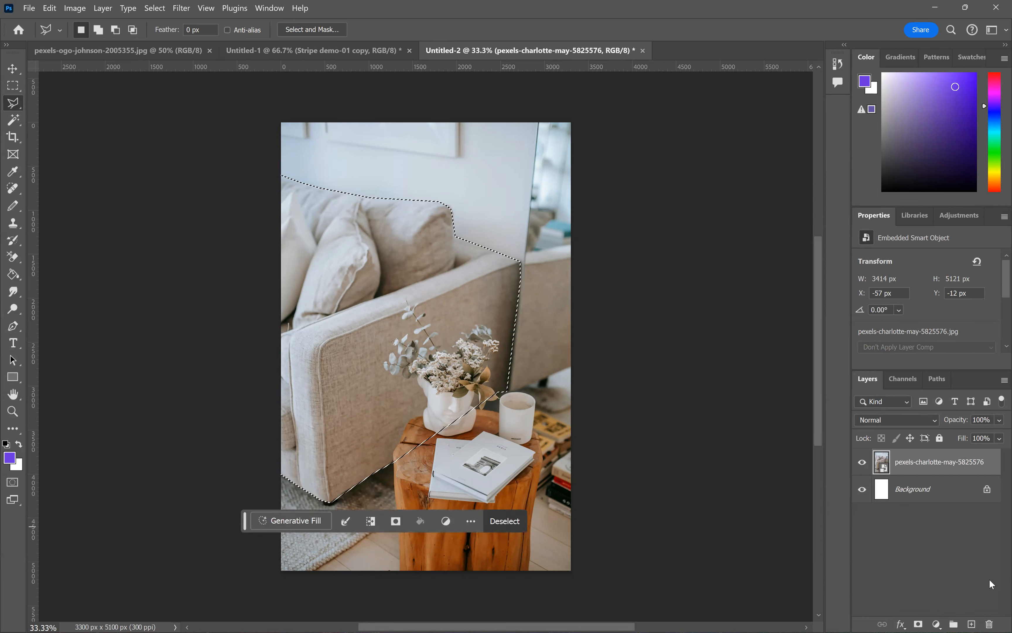
# - Add a new layer above the sofa photo and name it "color block"
pyautogui.click(974, 622)
pyautogui.doubleClick(907, 462)
pyautogui.write('color')
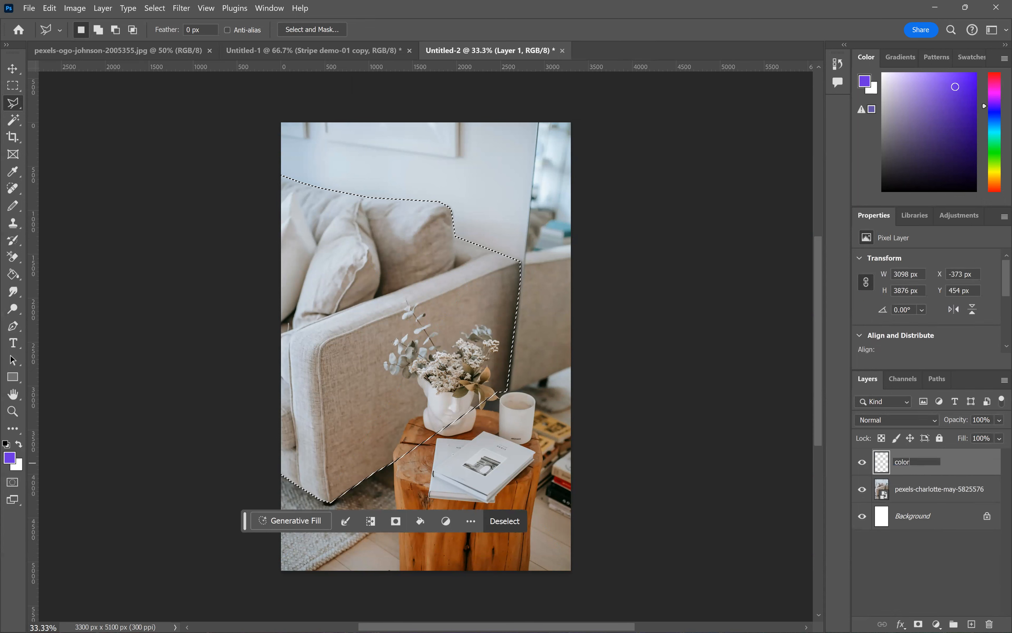
pyautogui.write(' bo')
pyautogui.press('BackSpace')
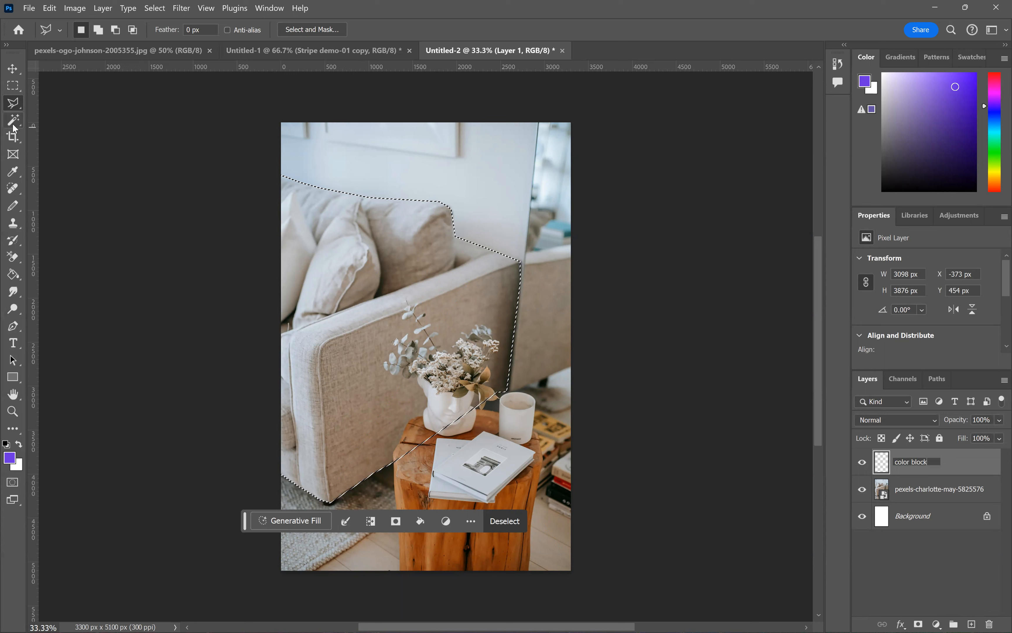
# - Fill the sofa selection with purple on the color block layer and set the layer's opacity to 73%
pyautogui.click(22, 276)
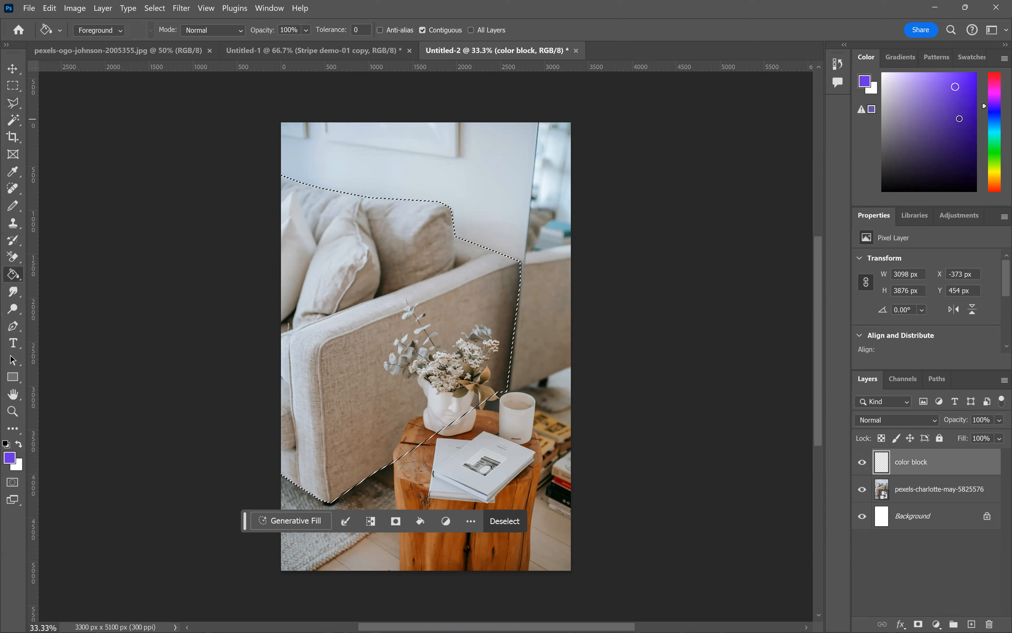
pyautogui.click(404, 375)
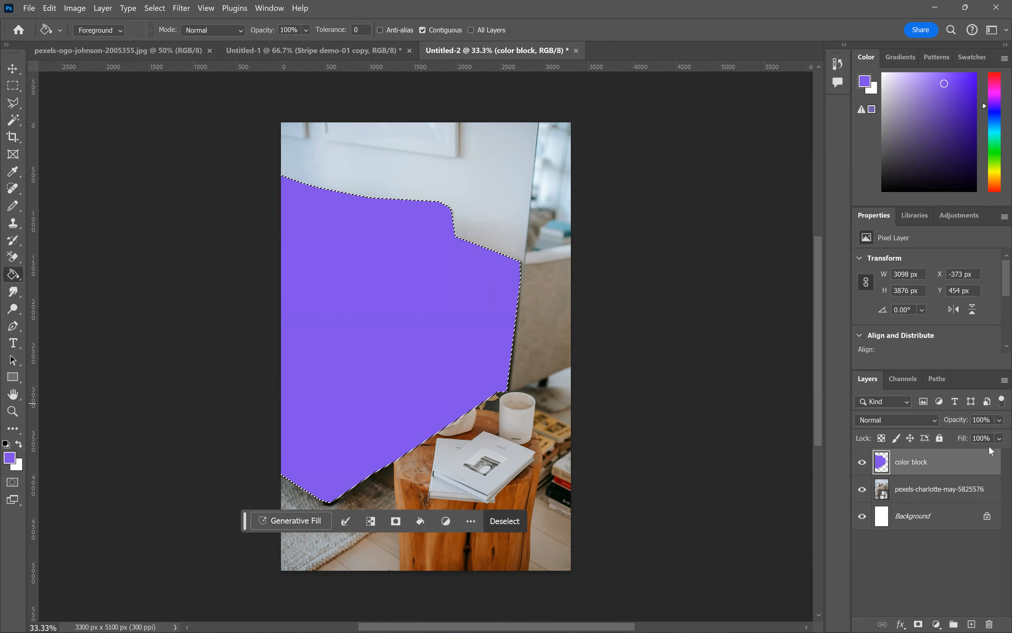
pyautogui.click(999, 420)
pyautogui.click(988, 436)
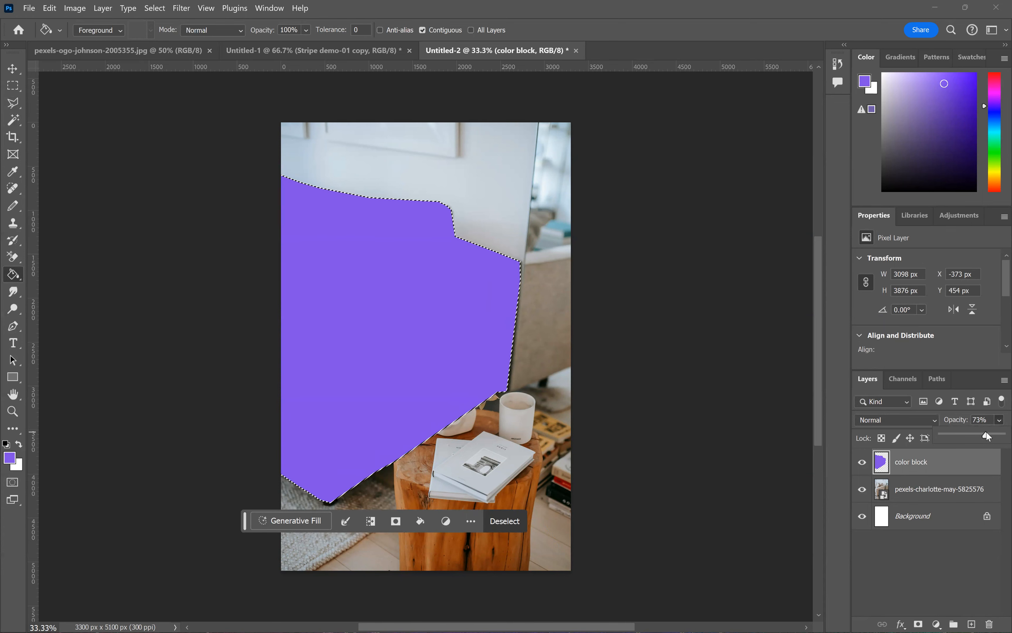
pyautogui.click(13, 103)
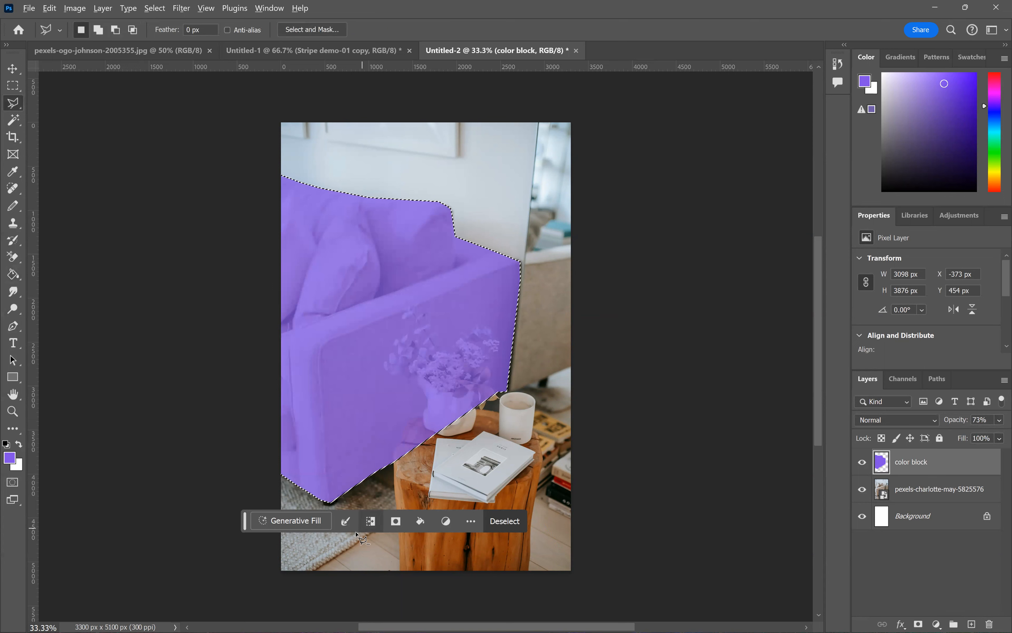
pyautogui.click(334, 555)
pyautogui.click(329, 502)
pyautogui.click(323, 448)
pyautogui.click(320, 357)
pyautogui.click(325, 342)
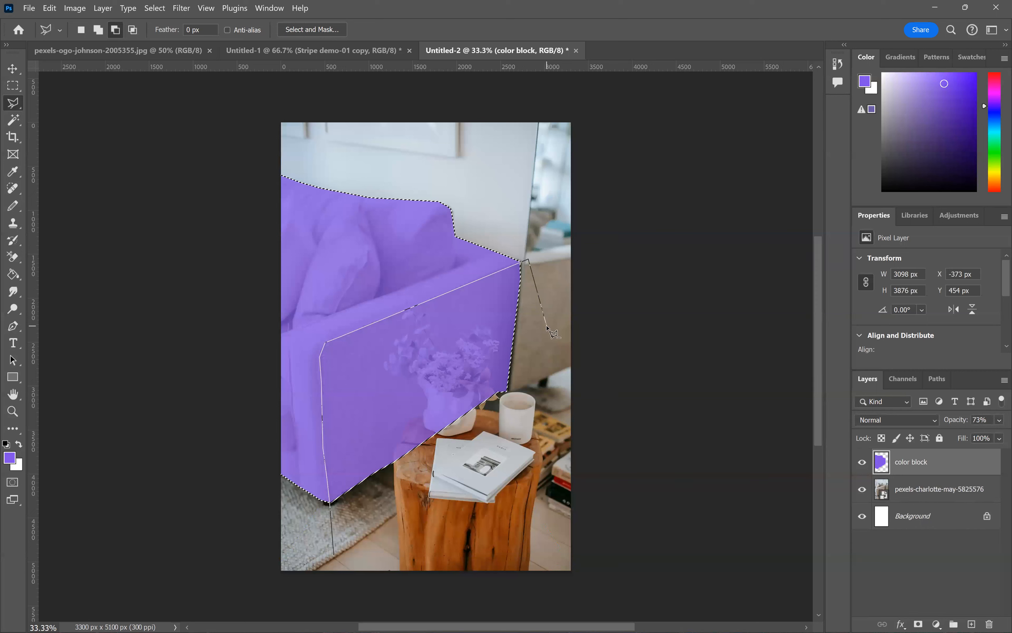
pyautogui.click(522, 261)
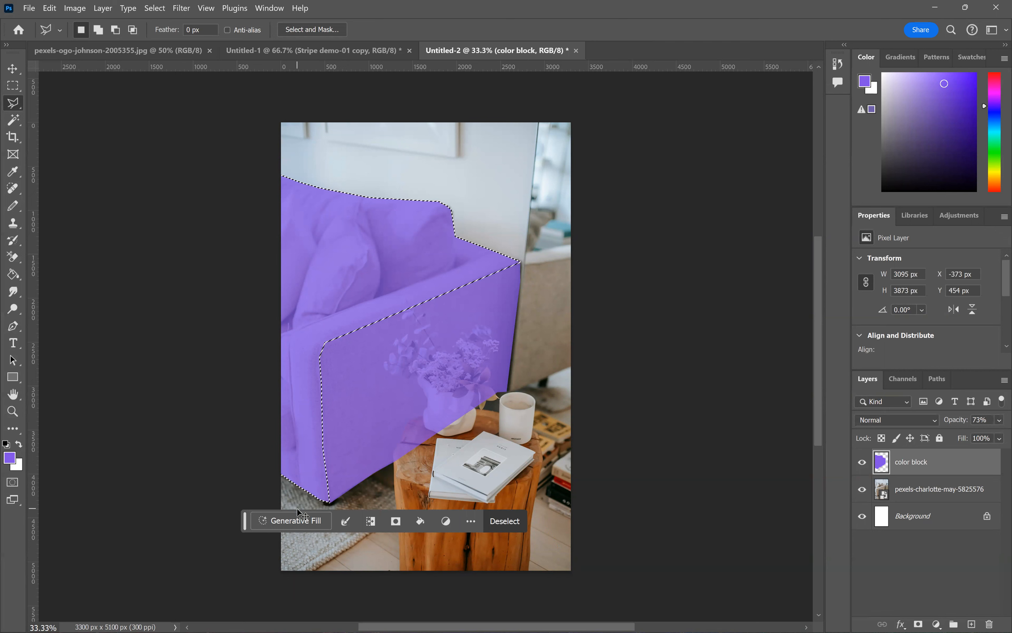
pyautogui.hotkey('ctrl', 'd')
# - Outline the flat outer side of the sofa's armrest with the Polygonal Lasso, running loosely past its outer edges
pyautogui.click(329, 492)
pyautogui.click(325, 456)
pyautogui.click(321, 367)
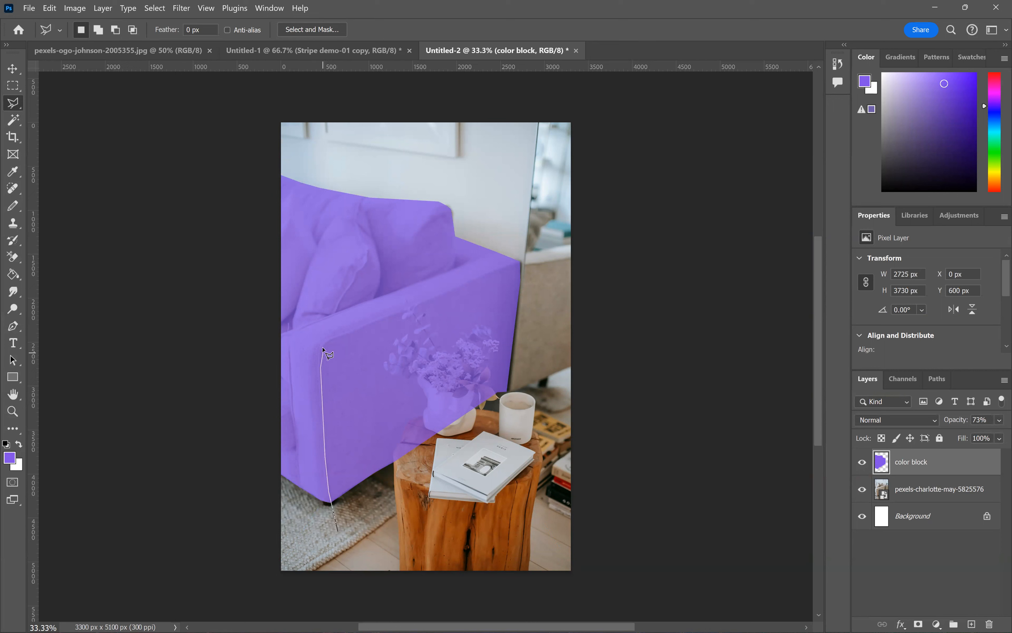
pyautogui.click(321, 344)
pyautogui.click(533, 259)
pyautogui.click(559, 334)
pyautogui.click(543, 433)
pyautogui.click(338, 530)
# - Fill the purple area inside the armrest side selection with green, and clear the selection
pyautogui.click(12, 274)
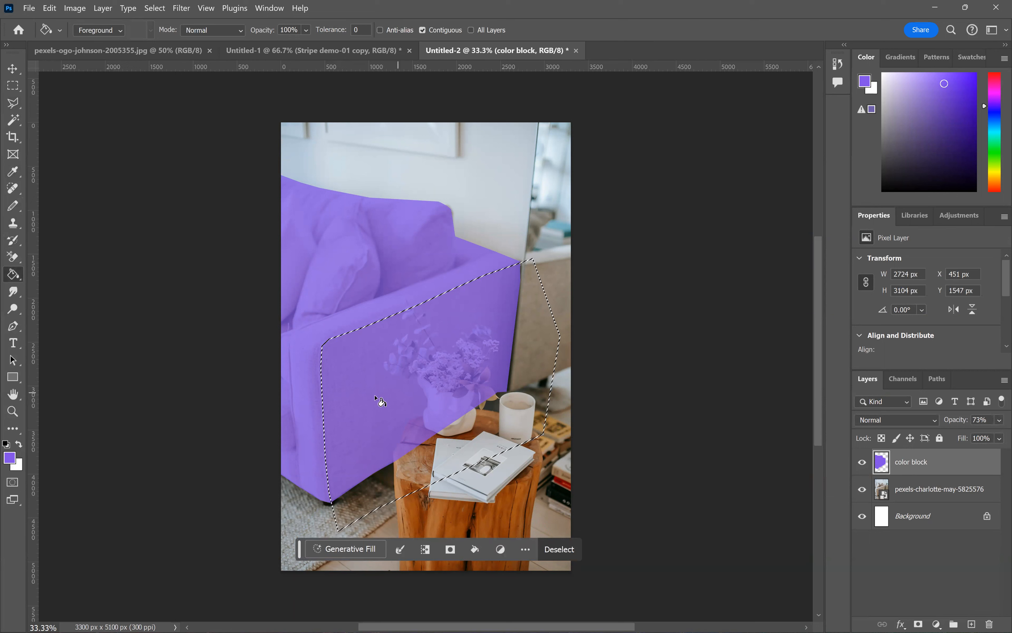
pyautogui.click(994, 142)
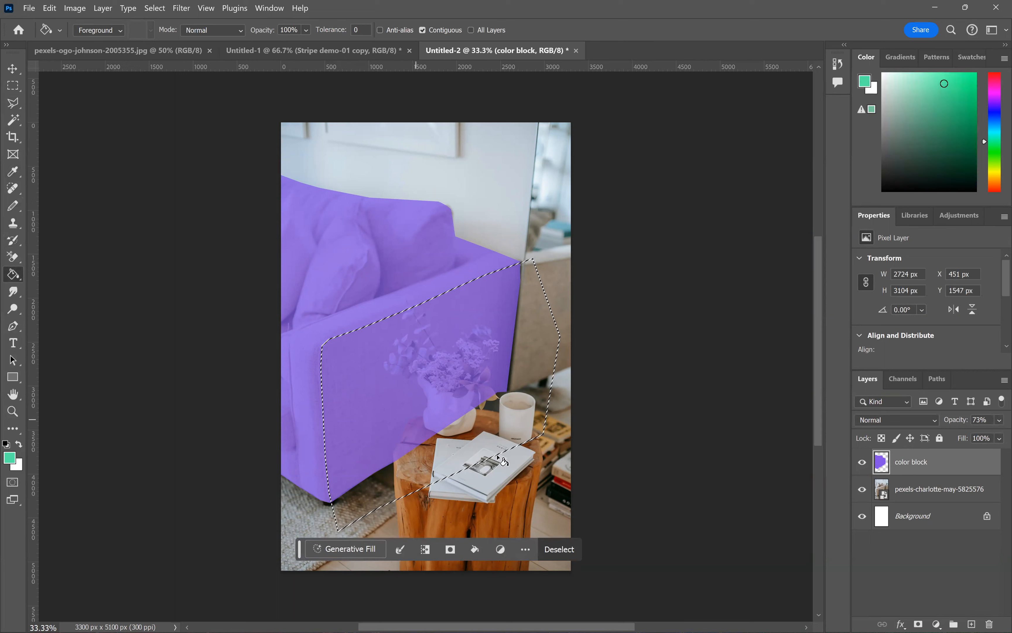
pyautogui.click(426, 418)
pyautogui.hotkey('ctrl', 'd')
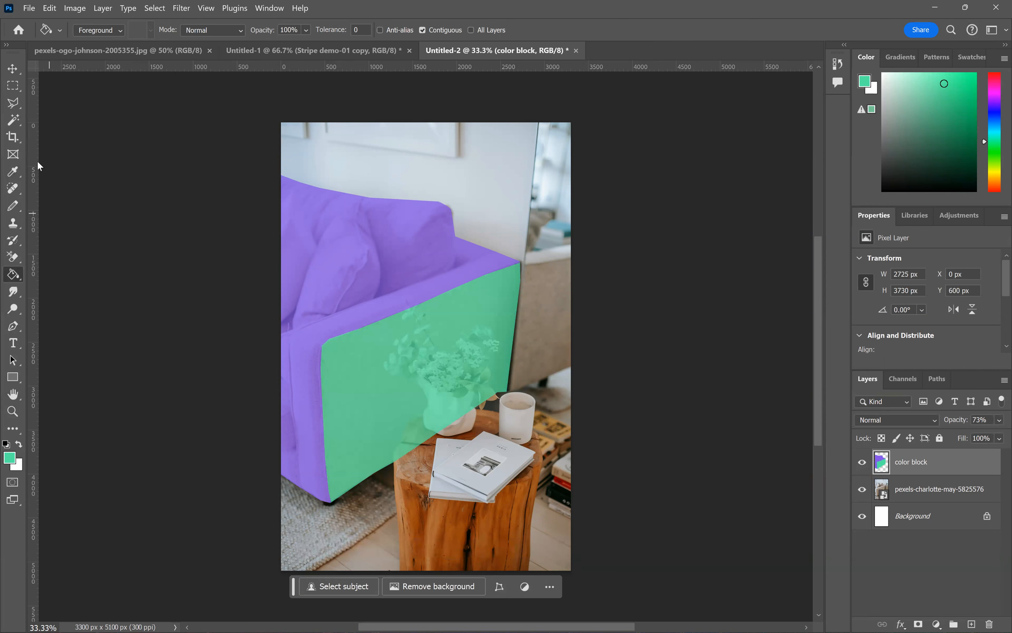
# - Outline the entire armrest, including its front and upper faces, with the Polygonal Lasso, extending past the sofa's outer edge
pyautogui.click(13, 103)
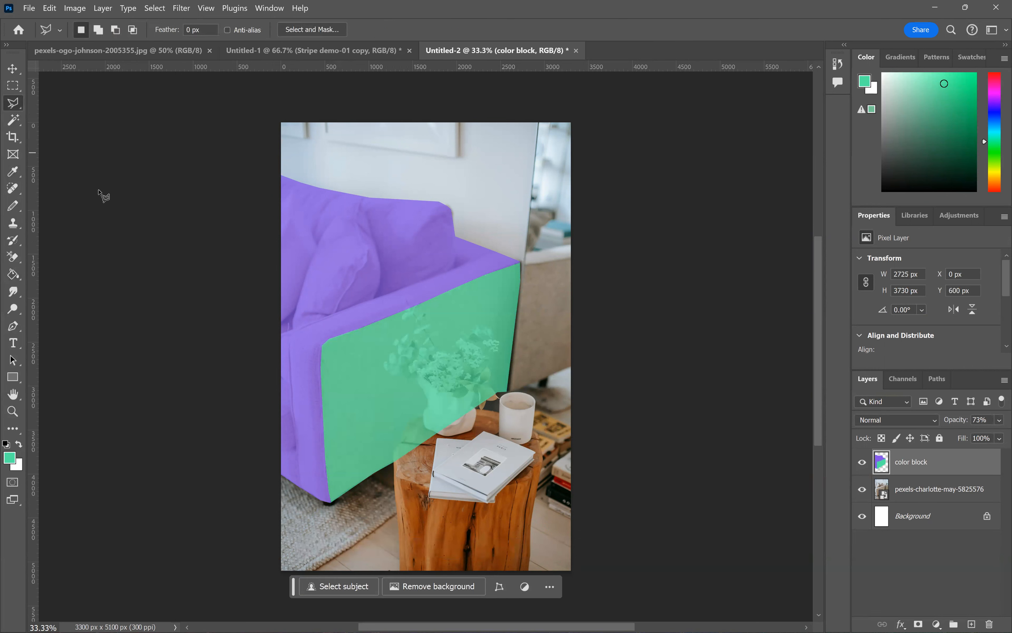
pyautogui.click(305, 505)
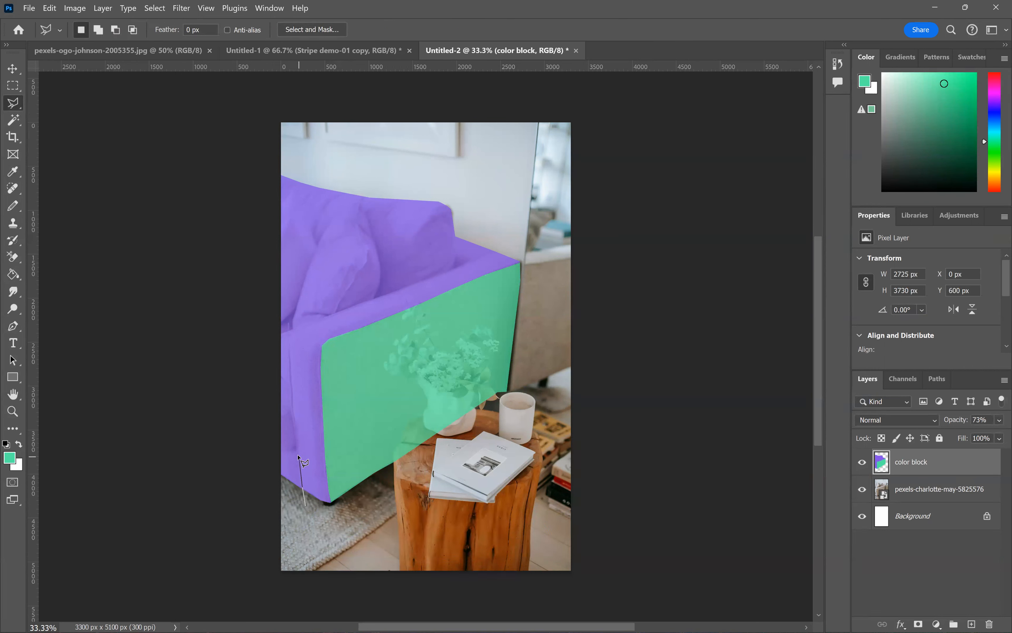
pyautogui.click(292, 417)
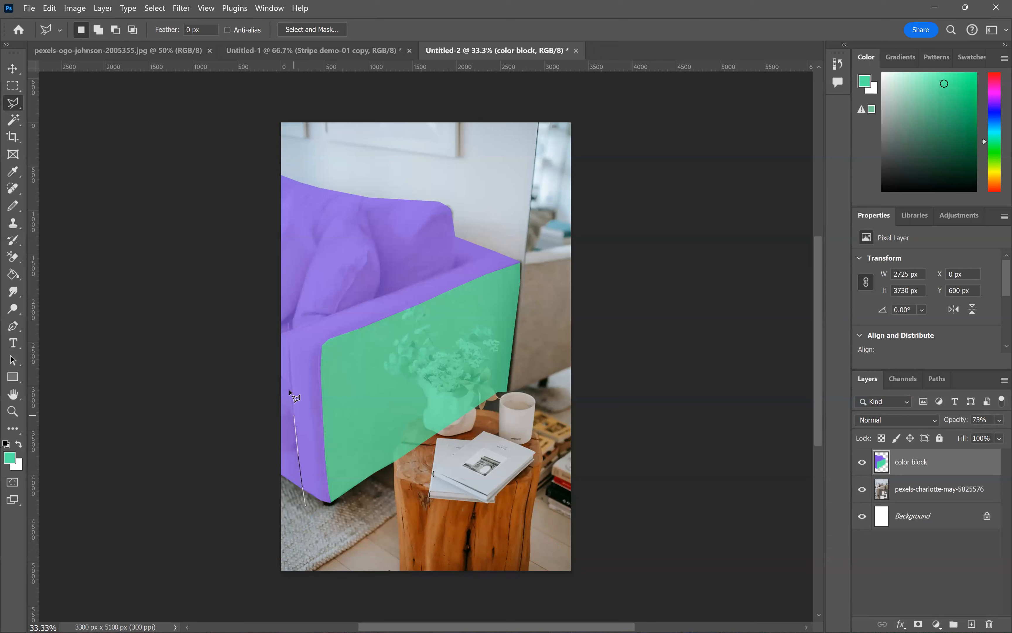
pyautogui.click(289, 337)
pyautogui.click(362, 301)
pyautogui.click(486, 253)
pyautogui.click(513, 241)
pyautogui.click(547, 248)
pyautogui.click(518, 525)
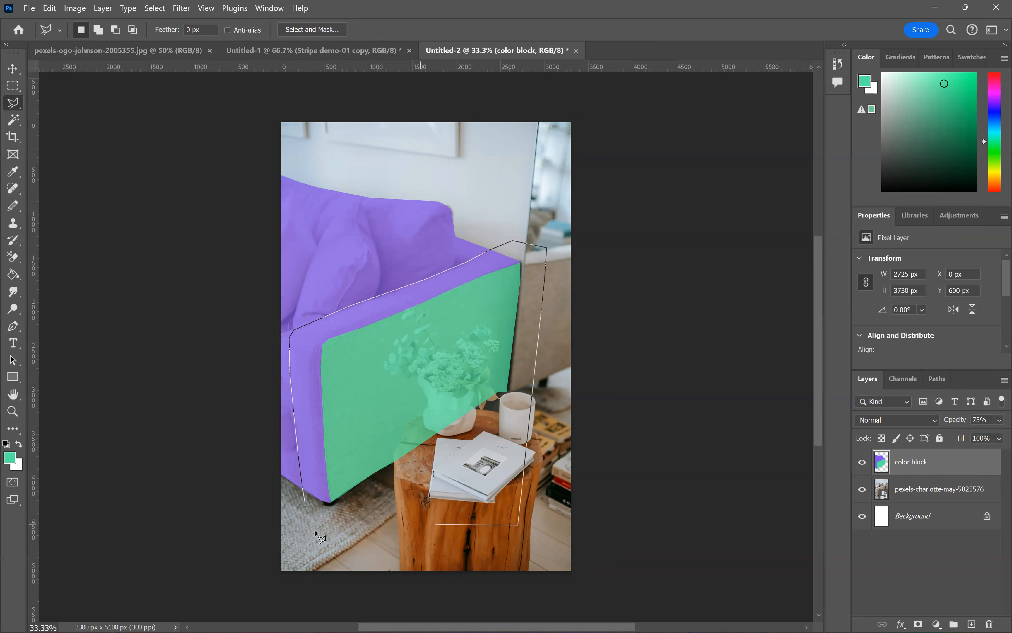
pyautogui.click(307, 509)
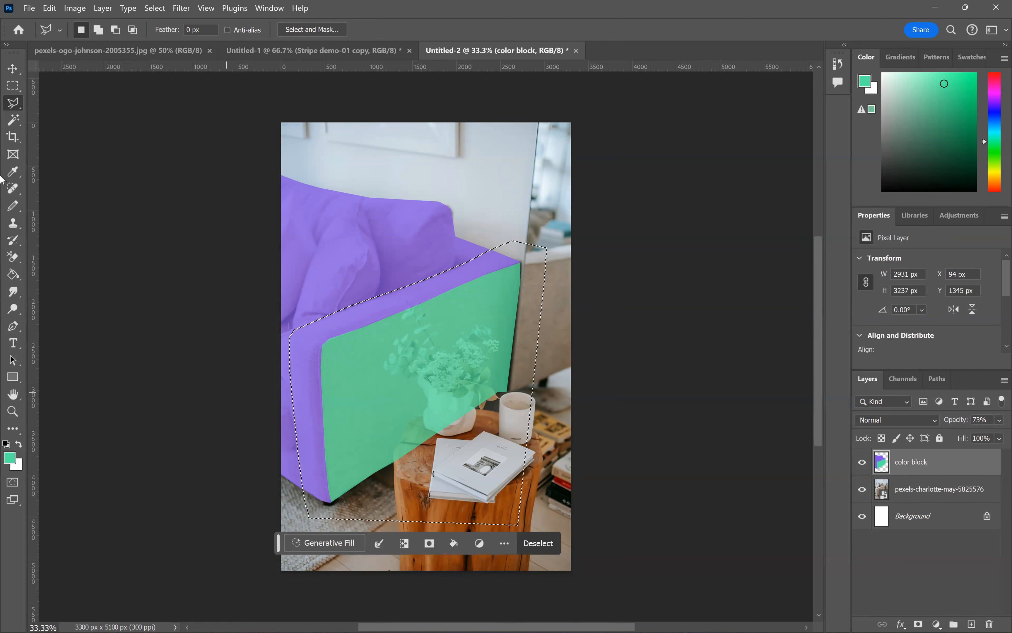
# - Fill the armrest's purple front and upper band with light blue, and clear the selection
pyautogui.click(20, 276)
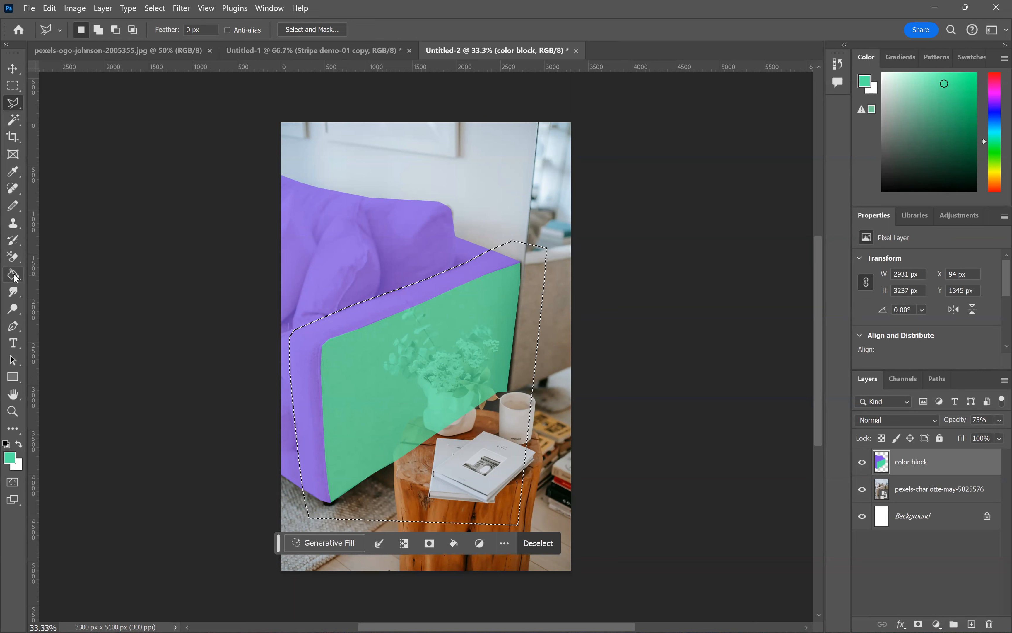
pyautogui.click(997, 127)
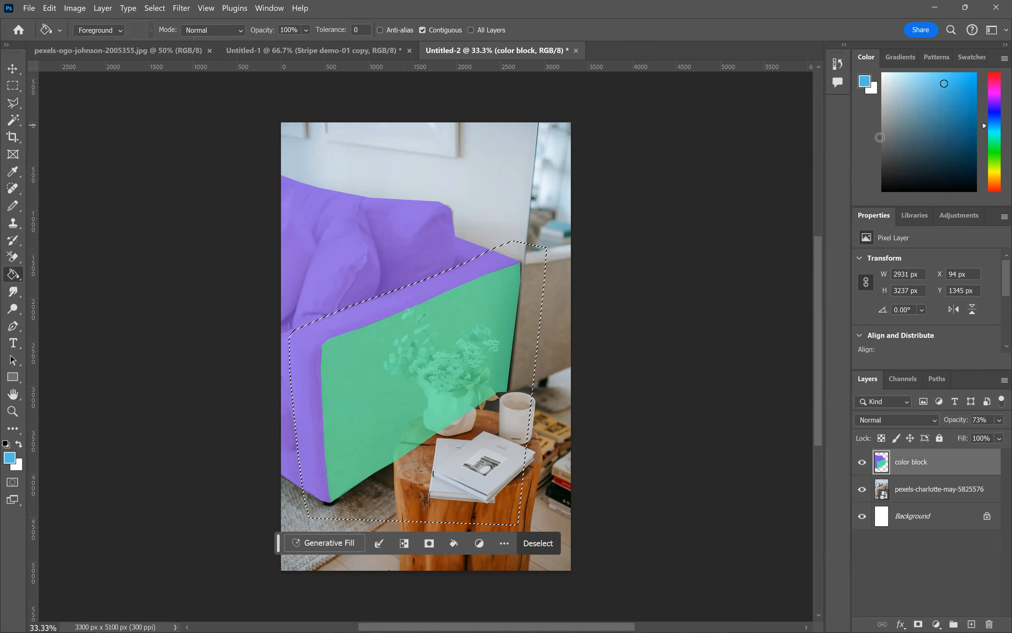
pyautogui.click(304, 345)
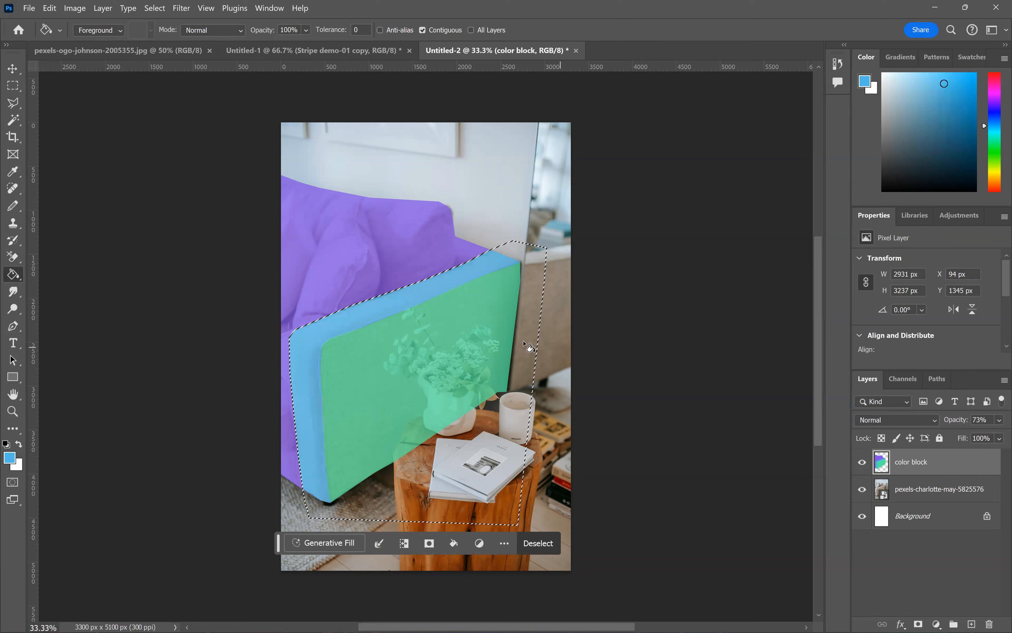
pyautogui.hotkey('ctrl', 'd')
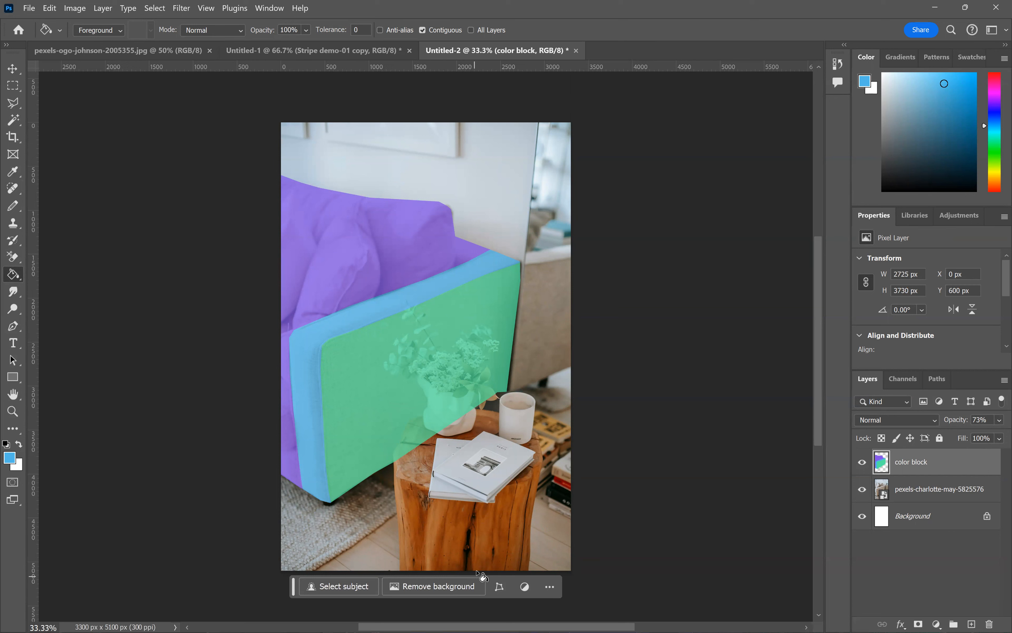
# - Select the subject of the sofa photo layer rather than the color block layer, and hide the color block layer
pyautogui.click(348, 586)
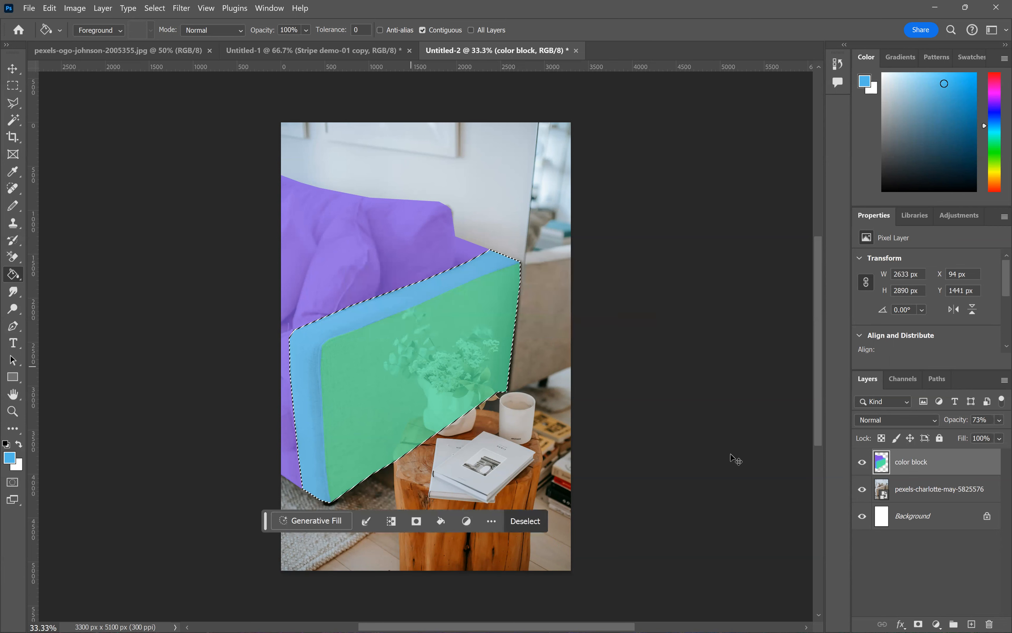
pyautogui.hotkey('ctrl', 'd')
pyautogui.click(958, 504)
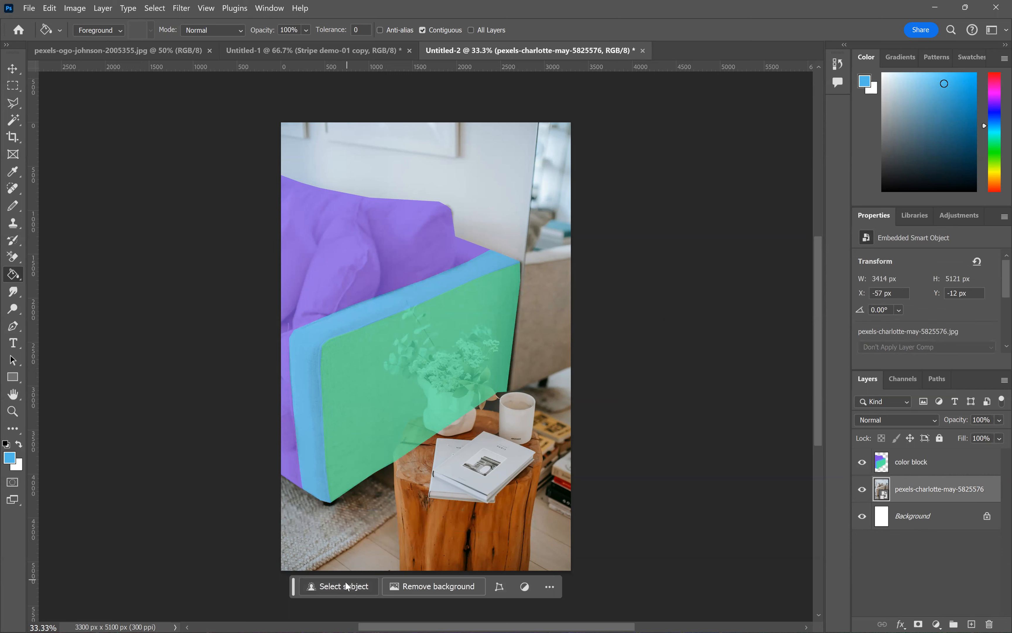
pyautogui.click(861, 462)
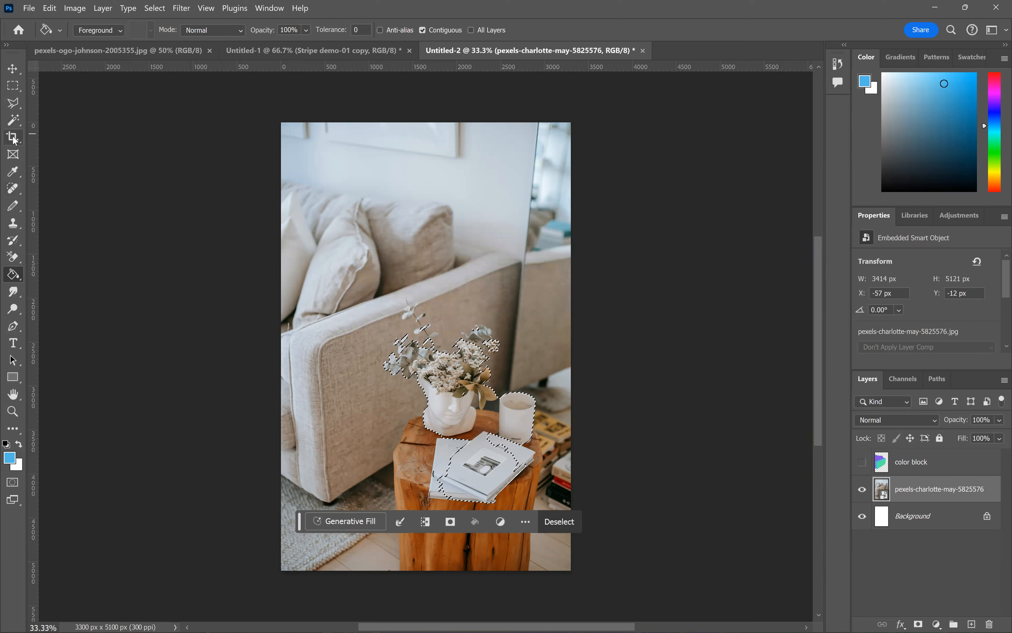
# - Add the flowers' upper sprigs and the wooden stump to the selection with the Object Selection tool
pyautogui.click(14, 124)
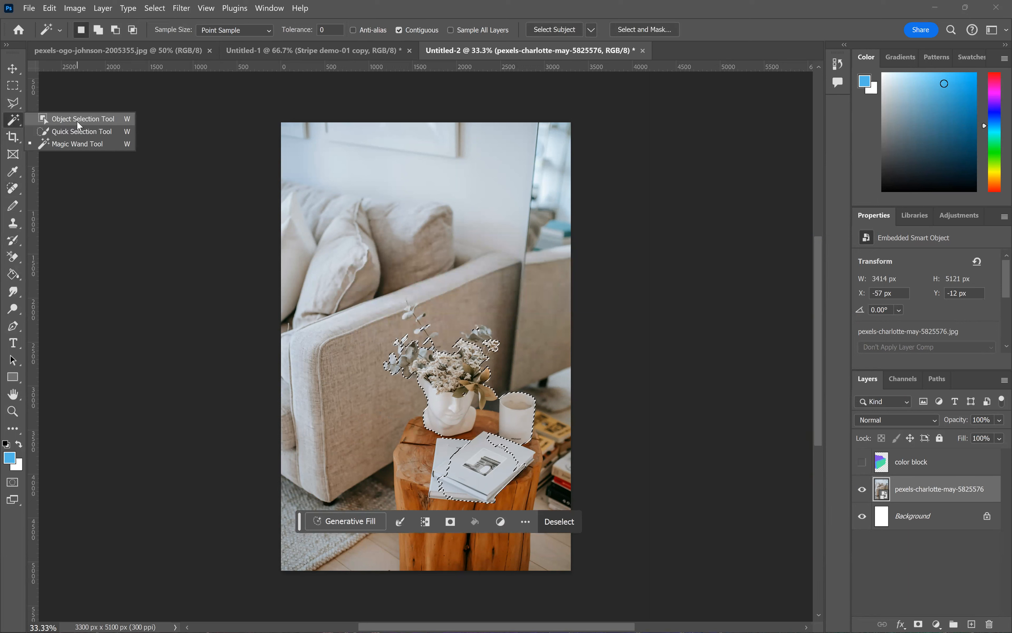
pyautogui.click(271, 306)
pyautogui.hotkey('shift', 'w')
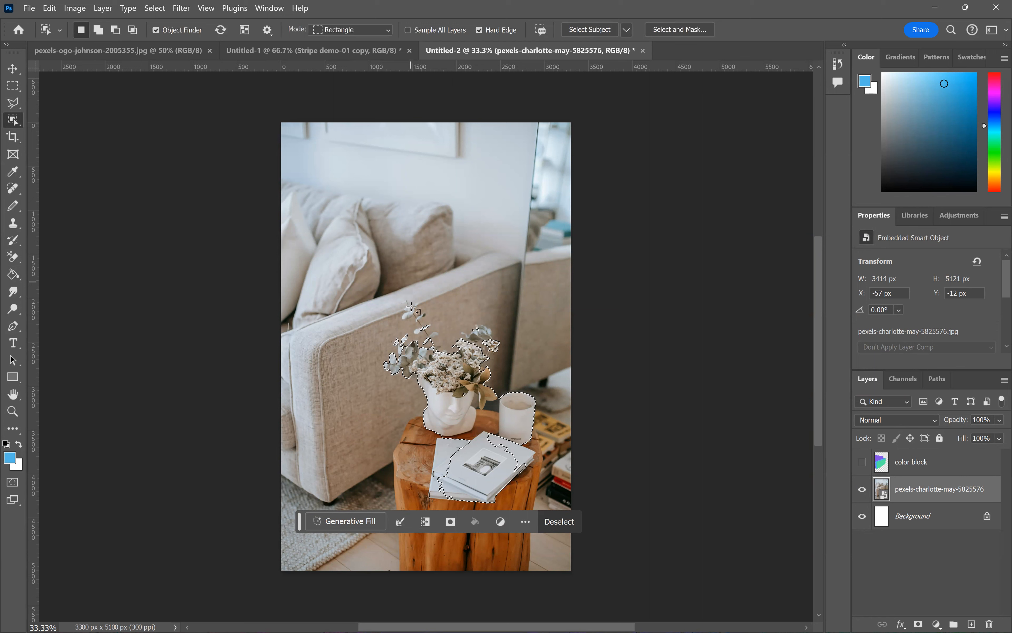
pyautogui.moveTo(397, 296); pyautogui.dragTo(447, 363)
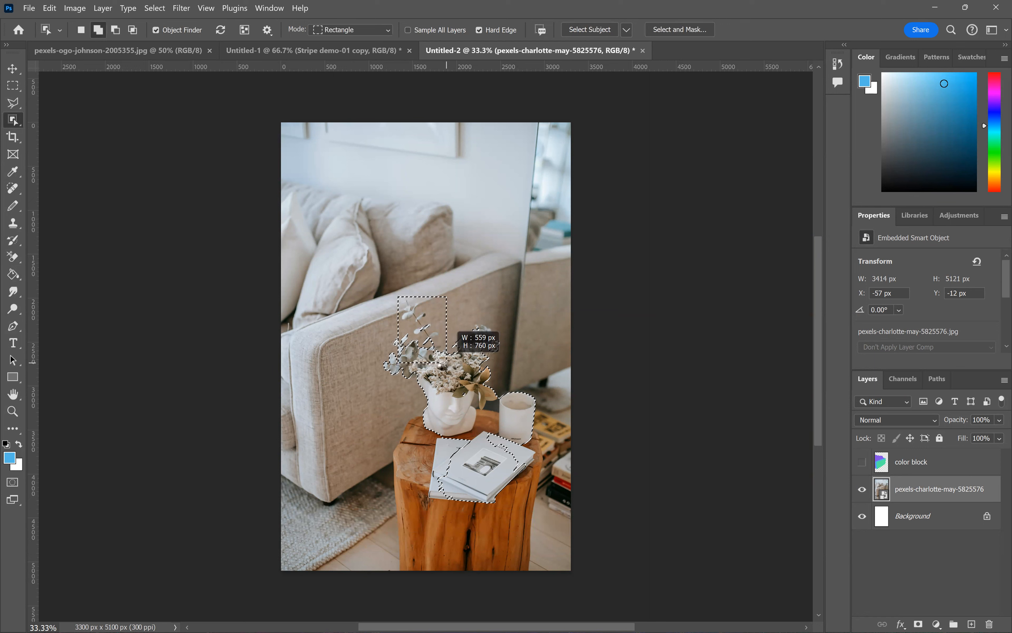
pyautogui.moveTo(446, 359); pyautogui.dragTo(446, 359)
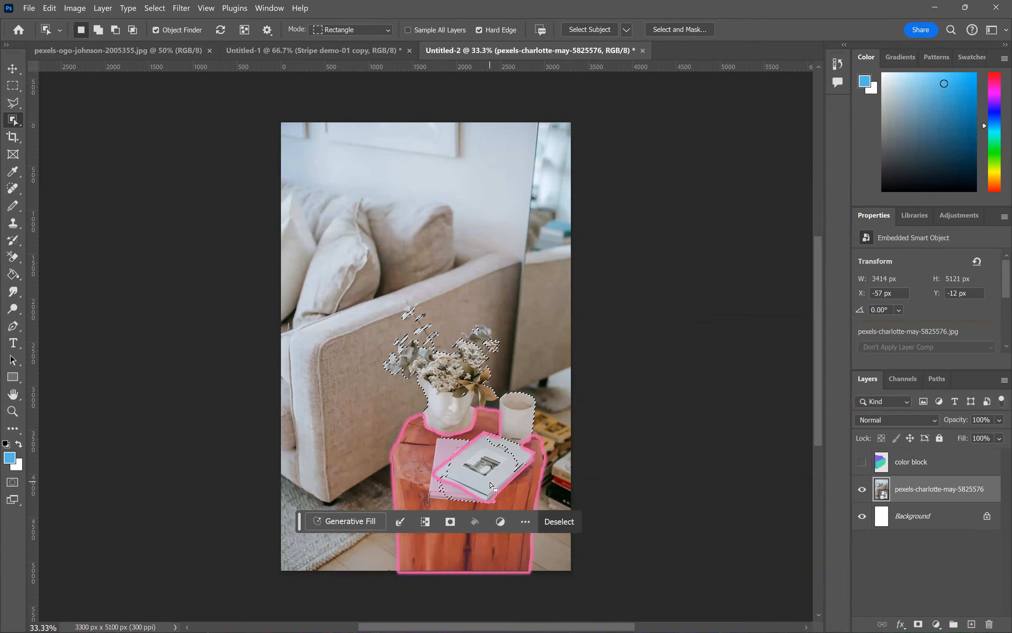
pyautogui.moveTo(384, 409); pyautogui.dragTo(549, 578)
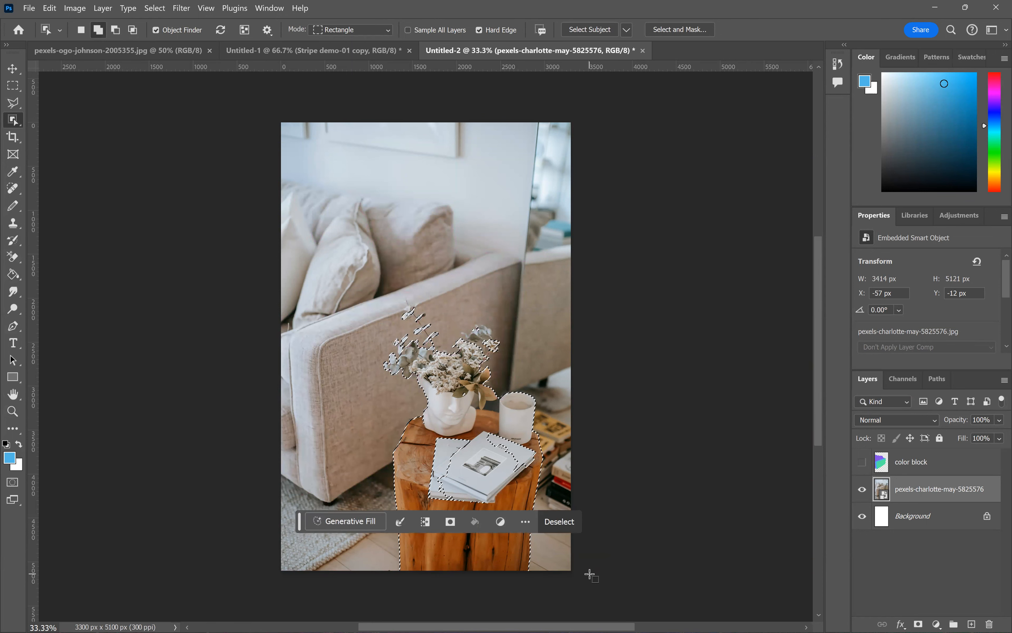
# - Add the books and the unselected gaps on the stump's top to the selection with the Polygonal Lasso
pyautogui.click(13, 102)
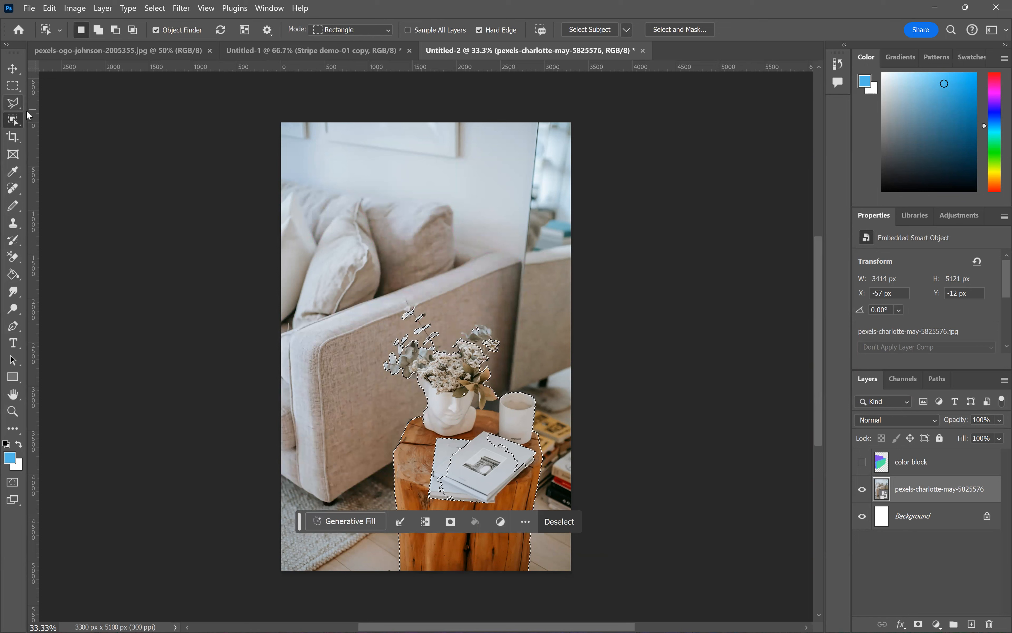
pyautogui.keyDown('shift'); pyautogui.click(465, 430); pyautogui.keyUp('shift')
pyautogui.keyDown('shift'); pyautogui.click(432, 430); pyautogui.keyUp('shift')
pyautogui.click(413, 488)
pyautogui.click(444, 524)
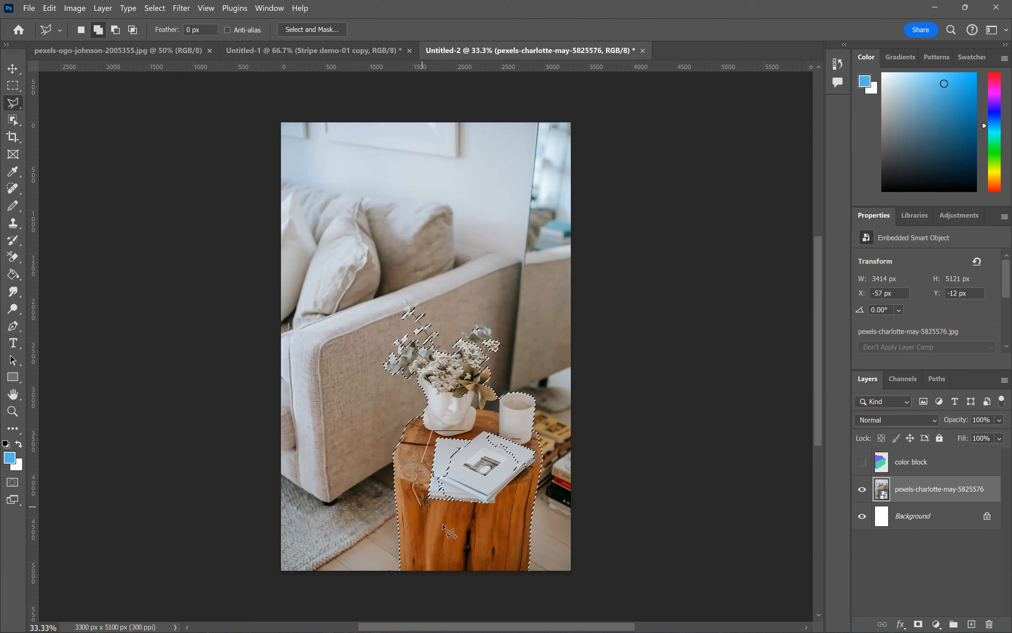
pyautogui.click(533, 484)
pyautogui.click(539, 454)
pyautogui.click(496, 422)
pyautogui.click(438, 425)
# - Show the color block layer, remove the selected foreground objects from it, and clear the selection
pyautogui.click(911, 462)
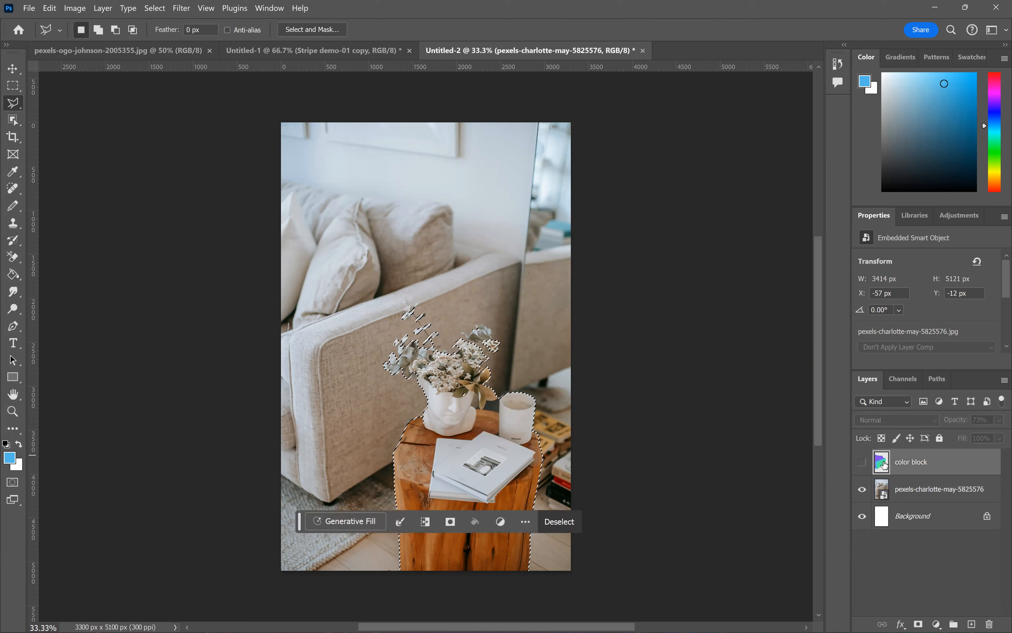
pyautogui.click(861, 462)
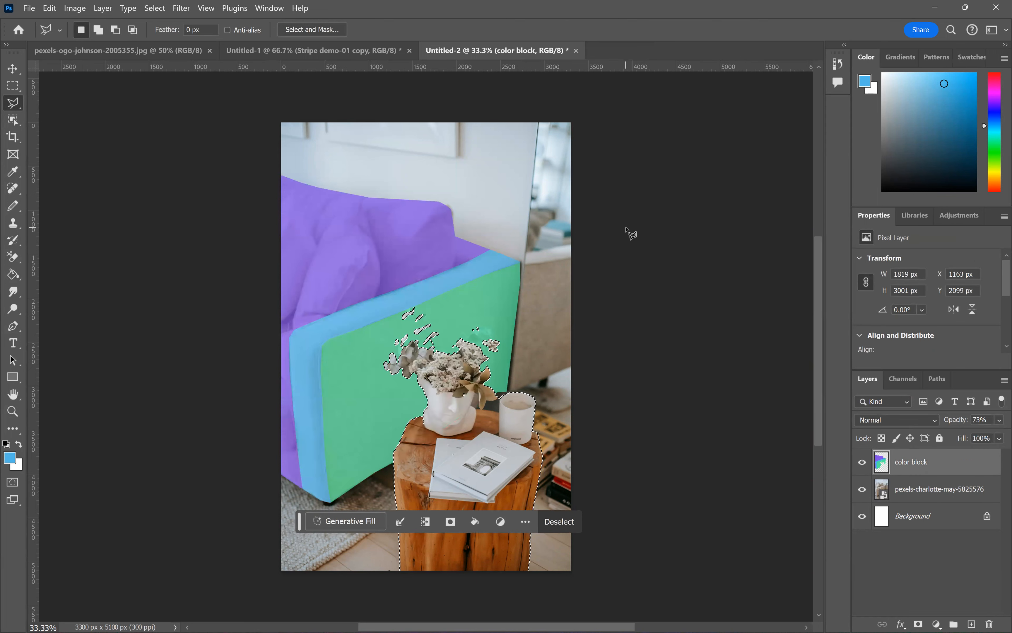
pyautogui.hotkey('ctrl', 'd')
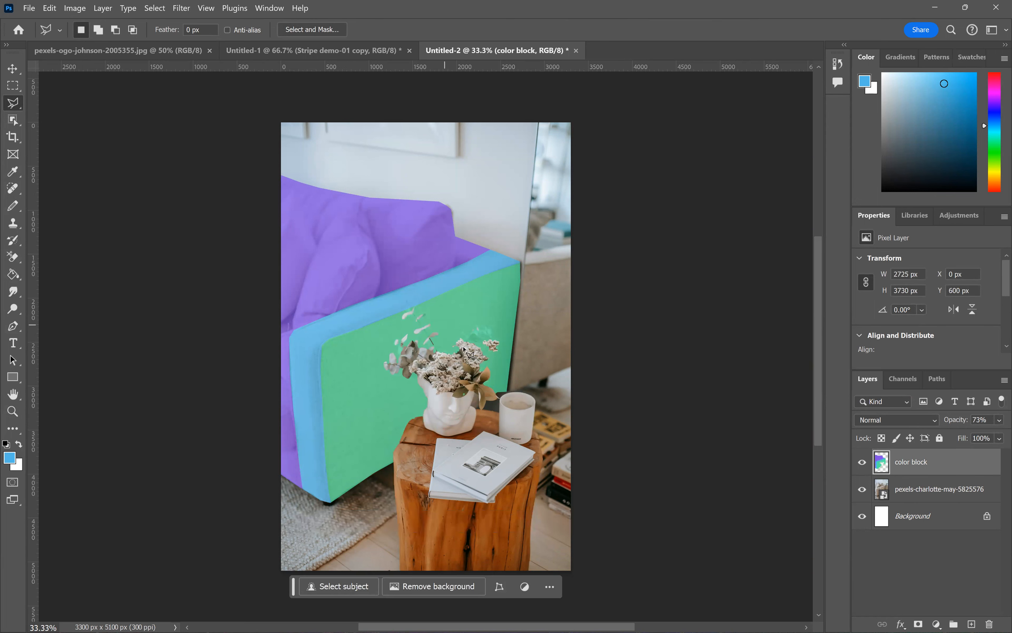
# - Switch to File Explorer and place the Stripe demo-01 image from the Textile Mastery folder into the sofa document
pyautogui.moveTo(51, 630)
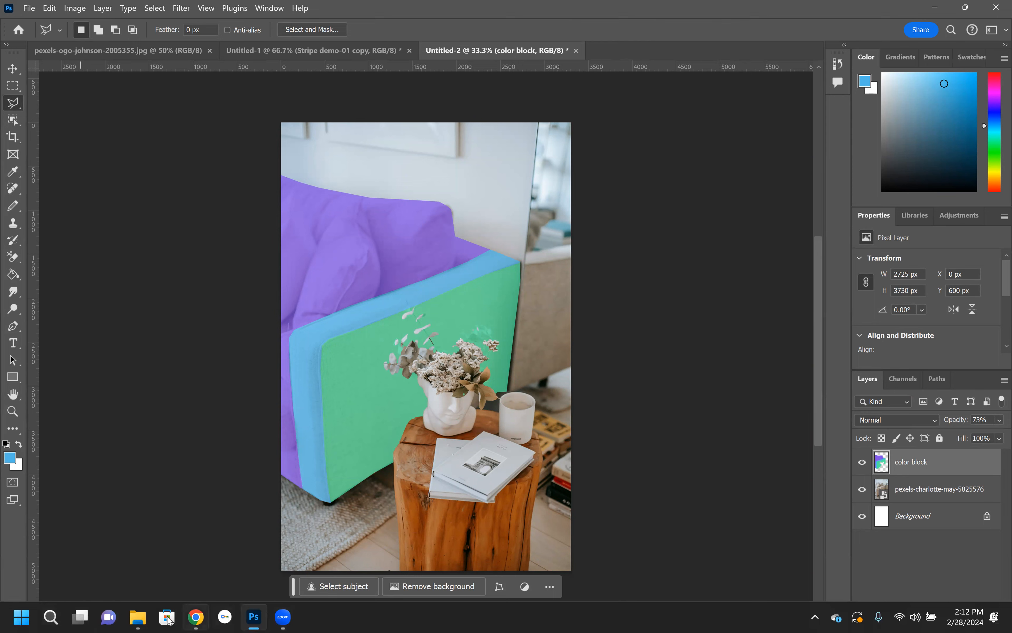
pyautogui.click(143, 617)
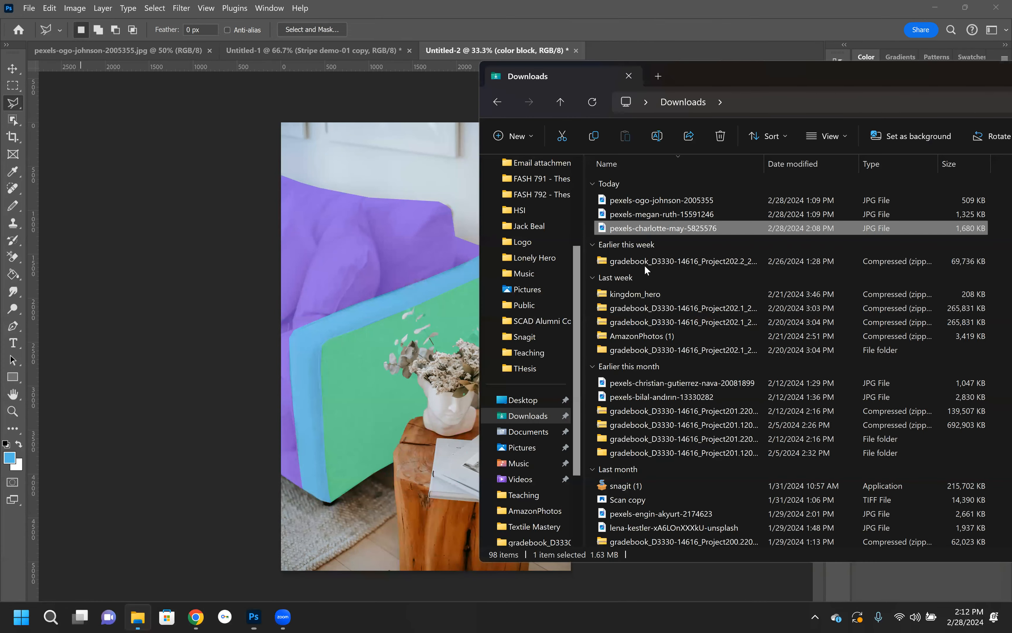
pyautogui.doubleClick(650, 185)
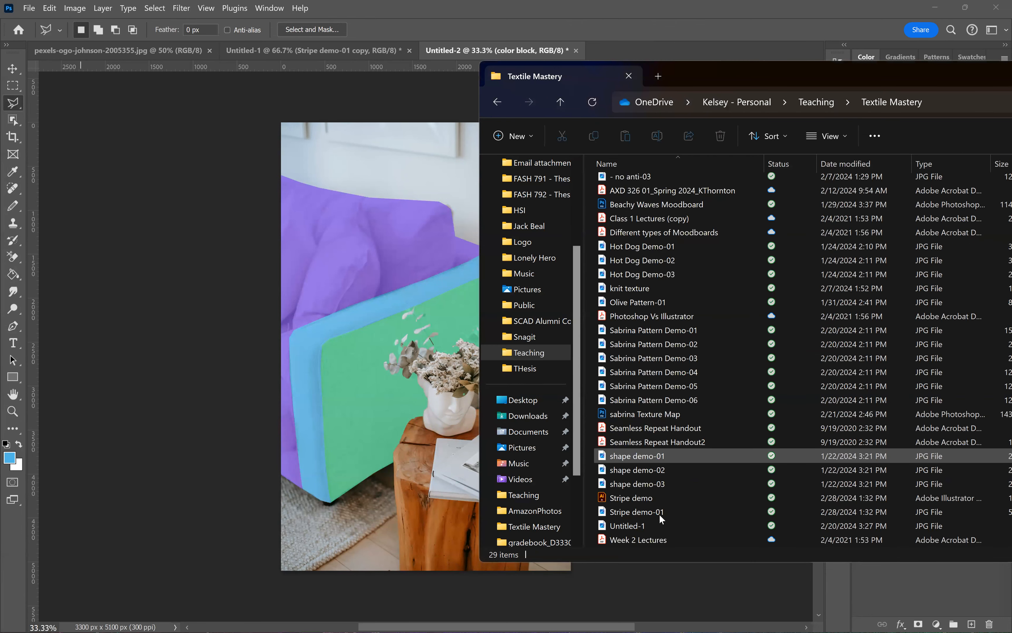
pyautogui.moveTo(640, 509); pyautogui.dragTo(426, 349)
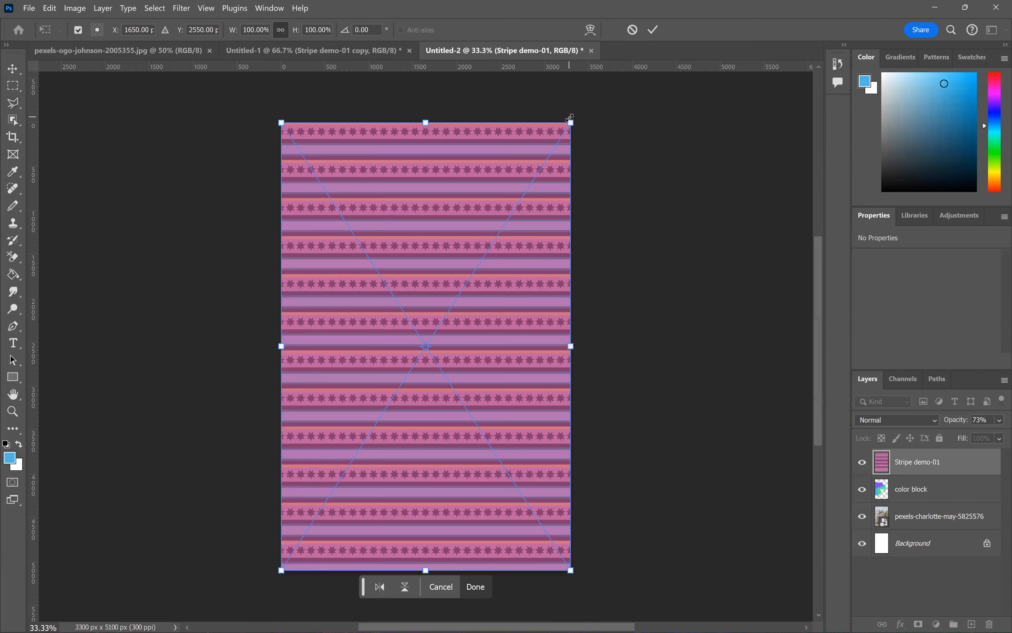
# - Scale the placed stripe pattern to 90.77%, keep it unrotated, and commit the placement
pyautogui.moveTo(571, 122); pyautogui.dragTo(544, 163)
pyautogui.moveTo(479, 123); pyautogui.dragTo(477, 119)
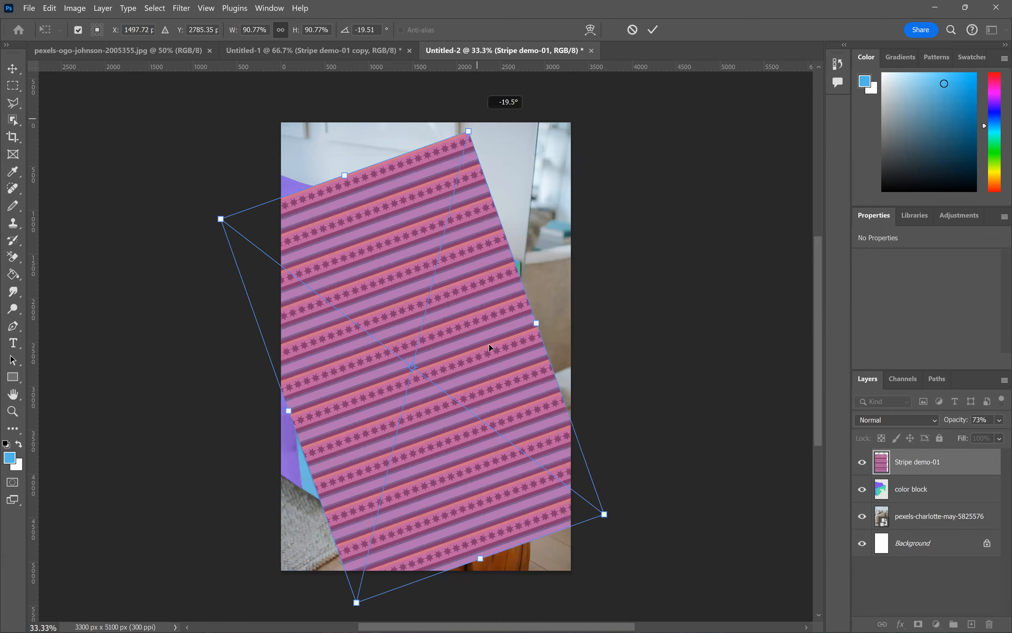
pyautogui.hotkey('ctrl', 'z')
pyautogui.press('Return')
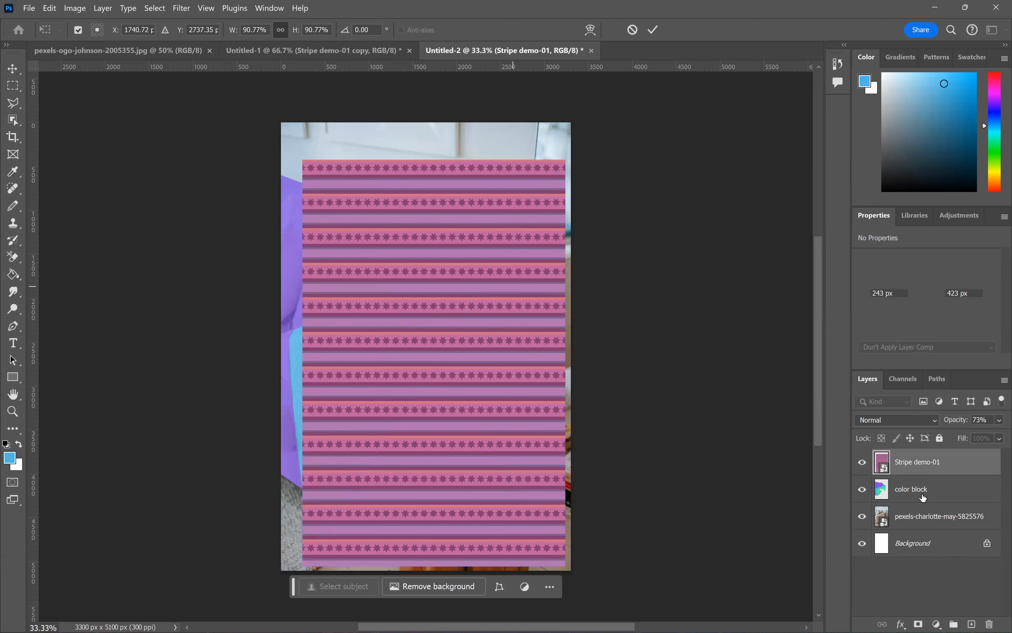
# - Duplicate the Stripe demo-01 layer under the default copy name
pyautogui.rightClick(928, 463)
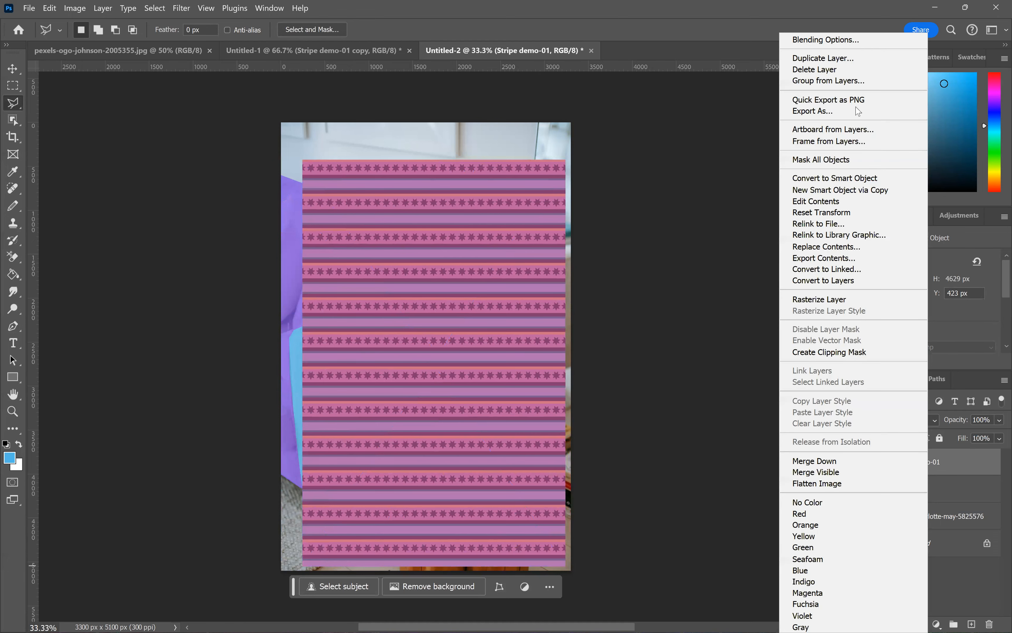
pyautogui.click(827, 60)
pyautogui.click(620, 179)
# - Rasterize both the Stripe demo-01 layer and its copy
pyautogui.rightClick(919, 465)
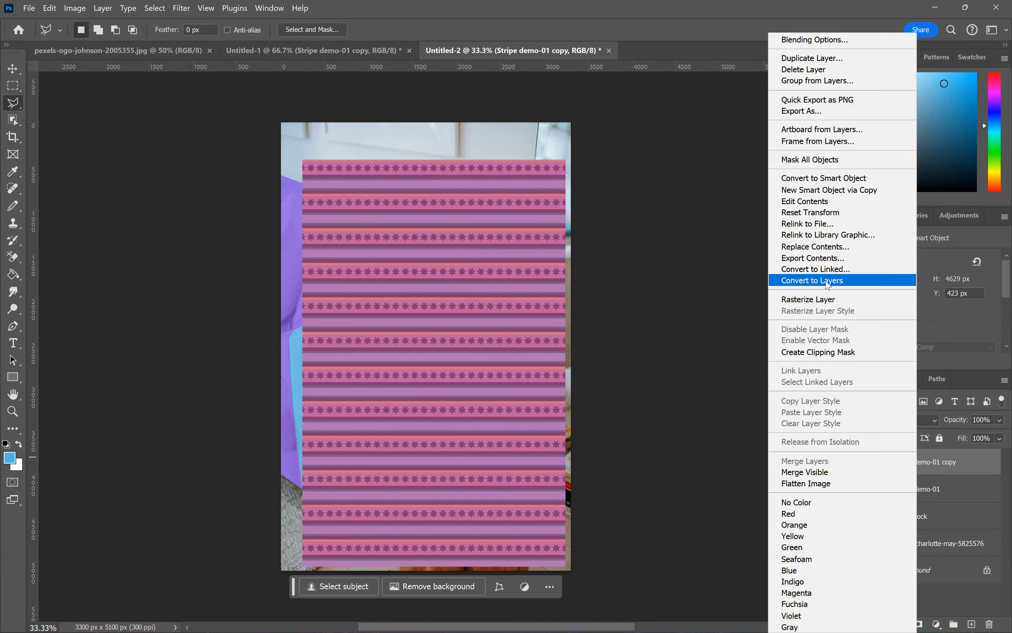
pyautogui.click(961, 486)
pyautogui.rightClick(941, 496)
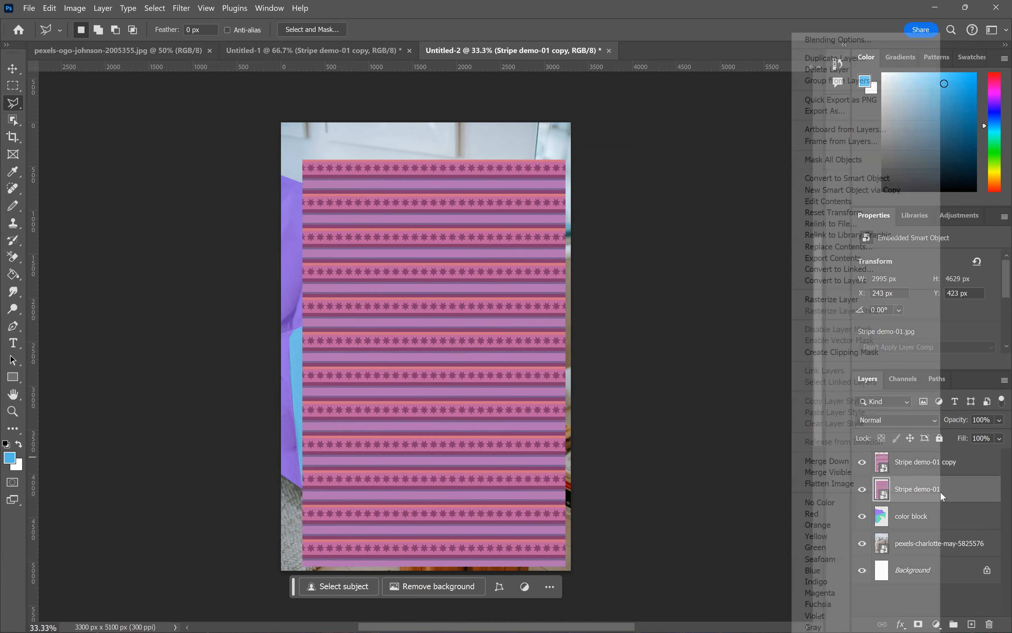
pyautogui.click(860, 300)
pyautogui.rightClick(952, 466)
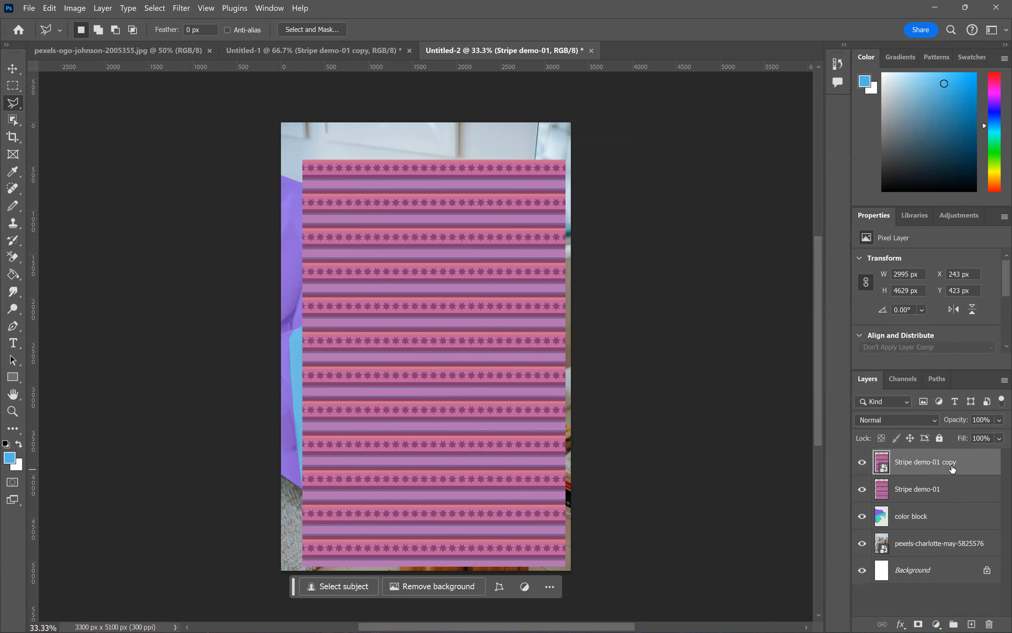
pyautogui.click(856, 302)
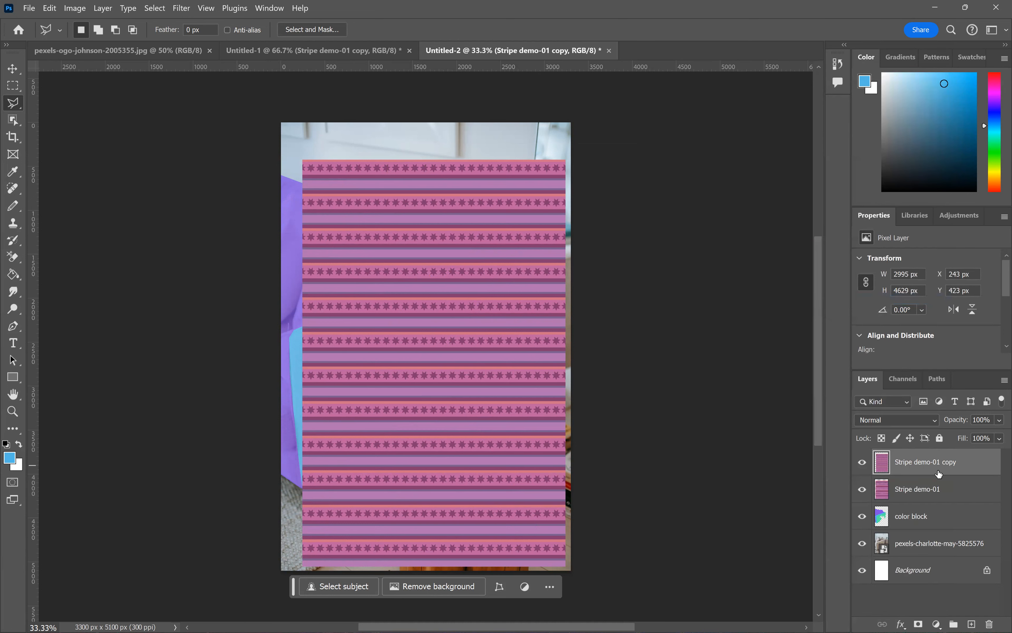
# - Copy and paste the whole stripe pattern as a third layer, and hide it together with the Stripe demo-01 copy layer
pyautogui.hotkey('ctrl', 'a')
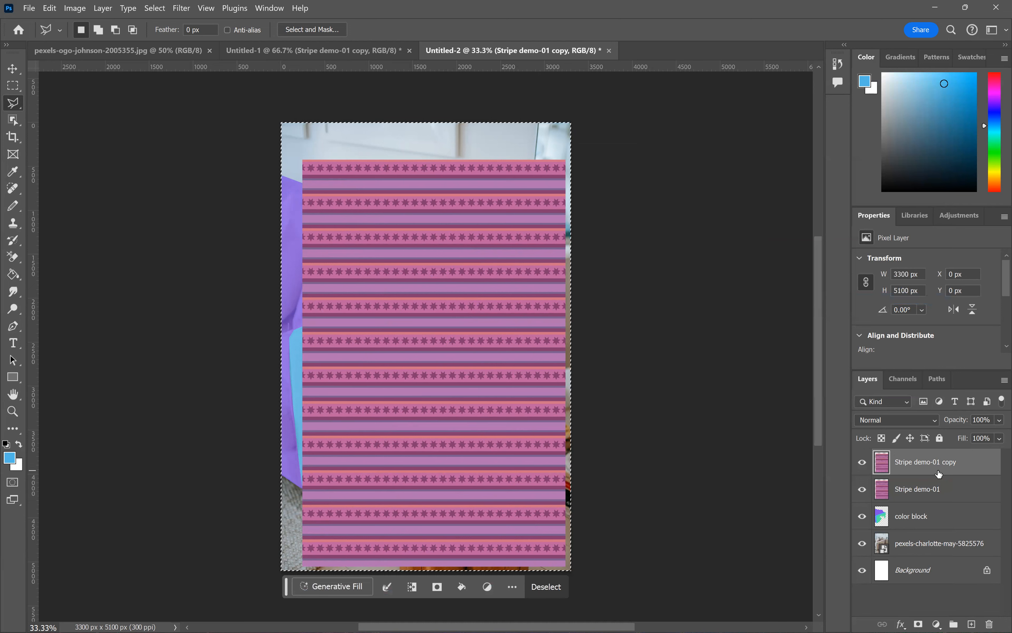
pyautogui.hotkey('ctrl', 'c')
pyautogui.hotkey('ctrl', 'v')
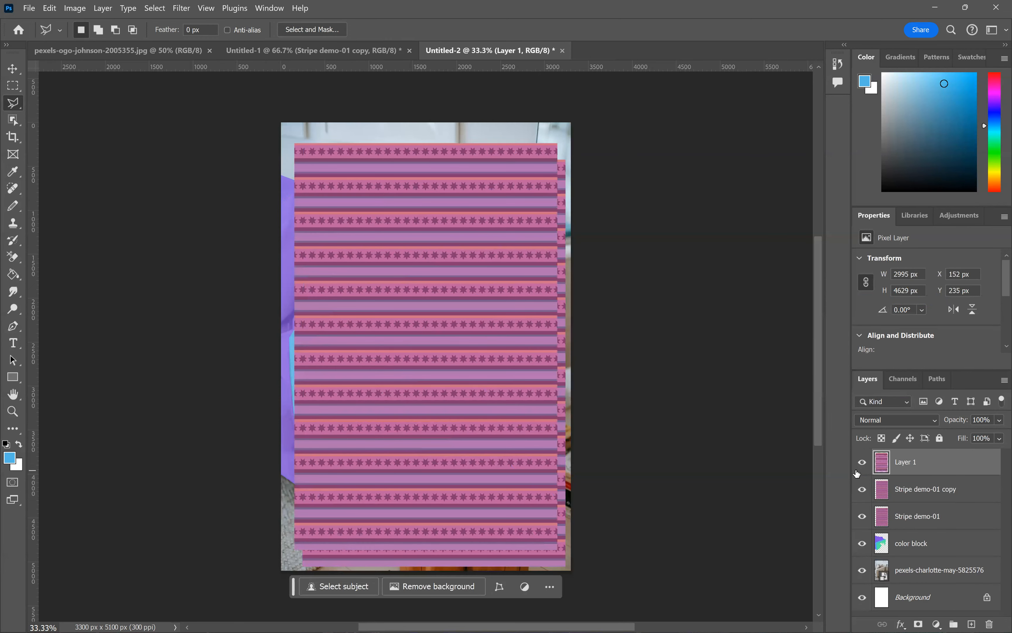
pyautogui.click(862, 462)
pyautogui.click(862, 489)
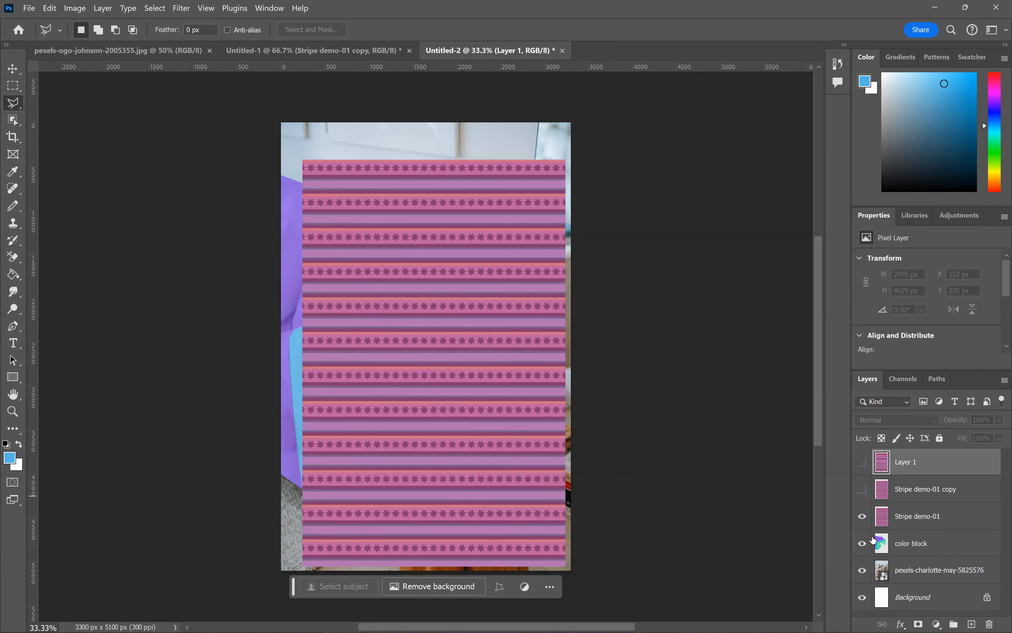
# - Select the green armrest side area of the color block layer with the Magic Wand
pyautogui.click(911, 544)
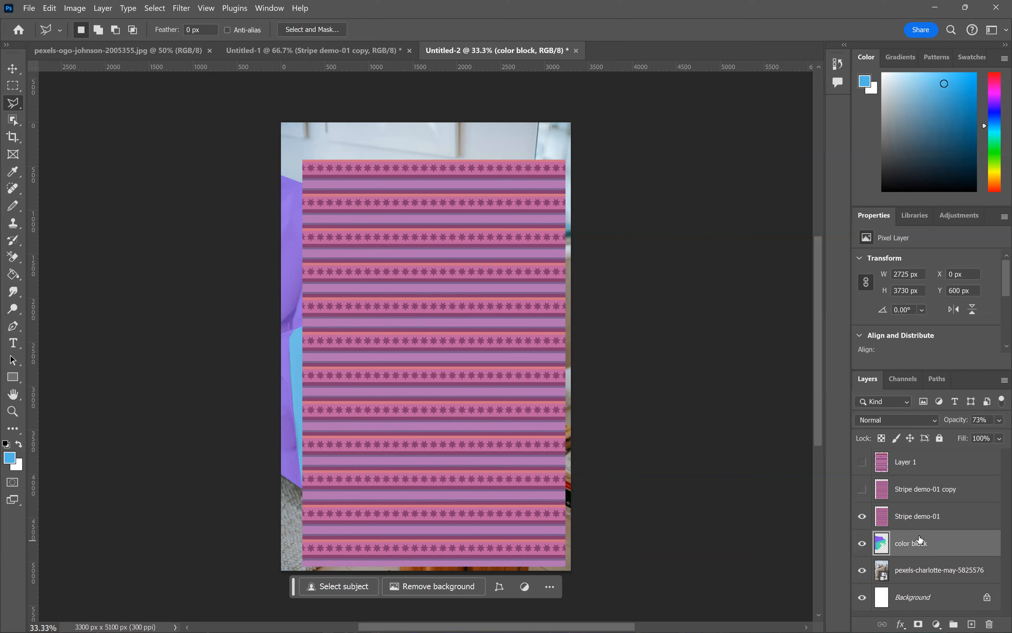
pyautogui.click(13, 121)
pyautogui.click(72, 143)
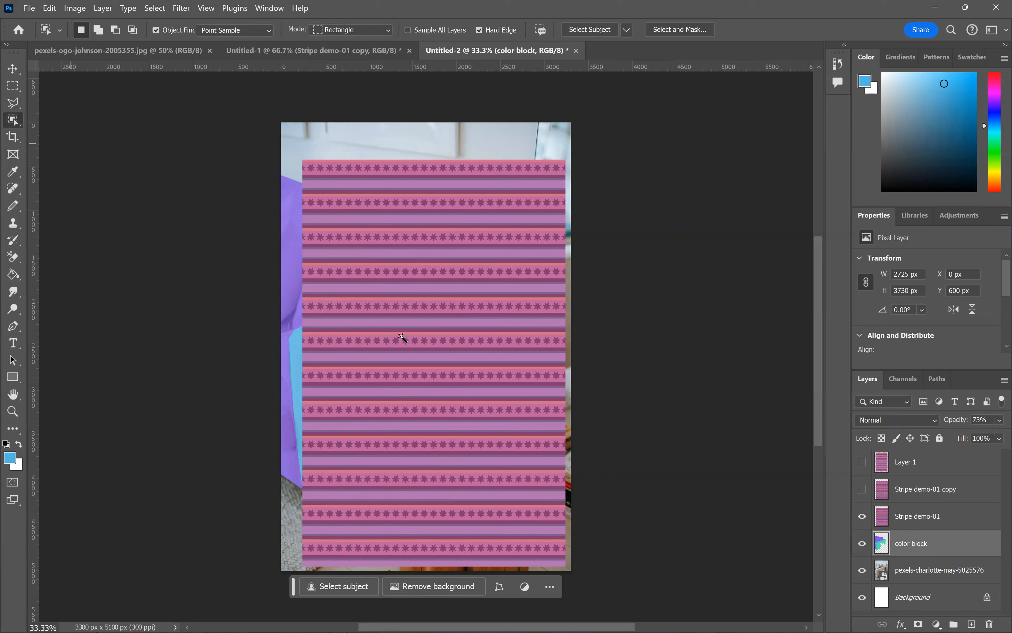
pyautogui.click(424, 400)
pyautogui.click(374, 410)
pyautogui.click(377, 398)
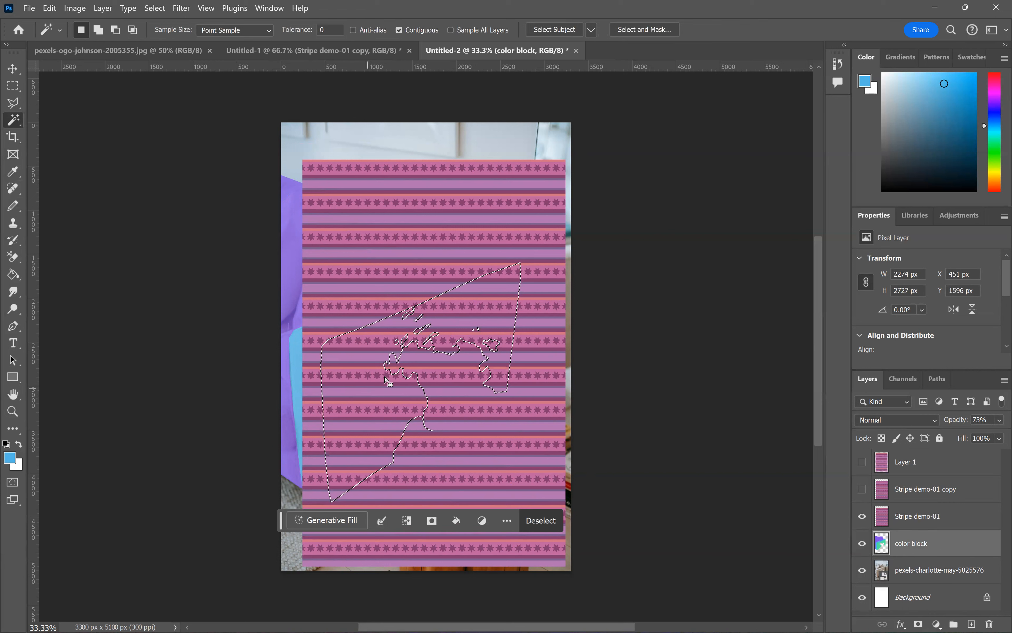
# - Mask the Stripe demo-01 layer with the armrest side selection and unlink the mask from the pattern
pyautogui.click(925, 516)
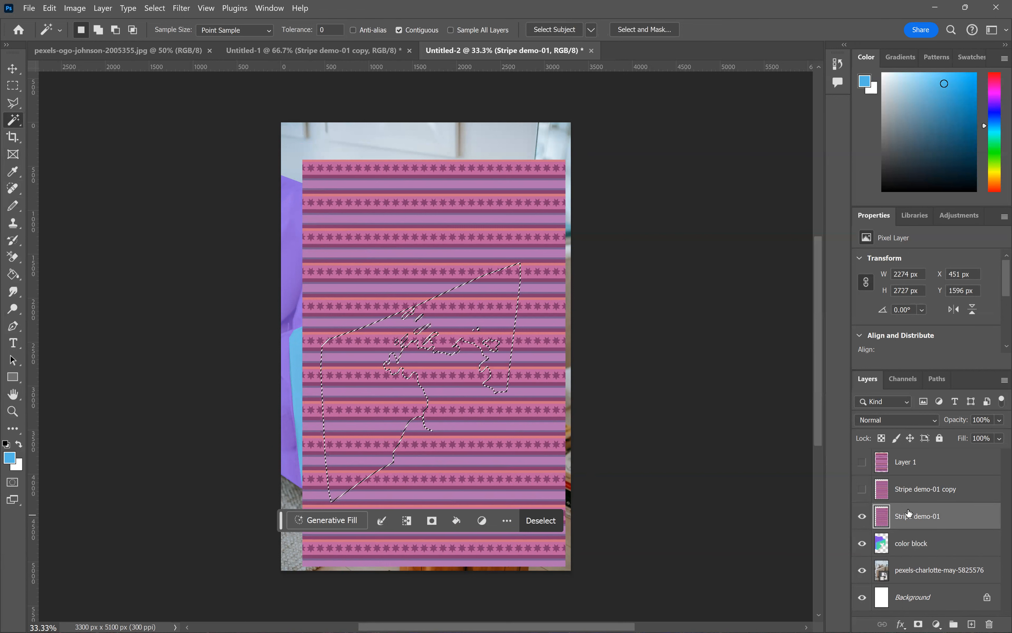
pyautogui.click(919, 621)
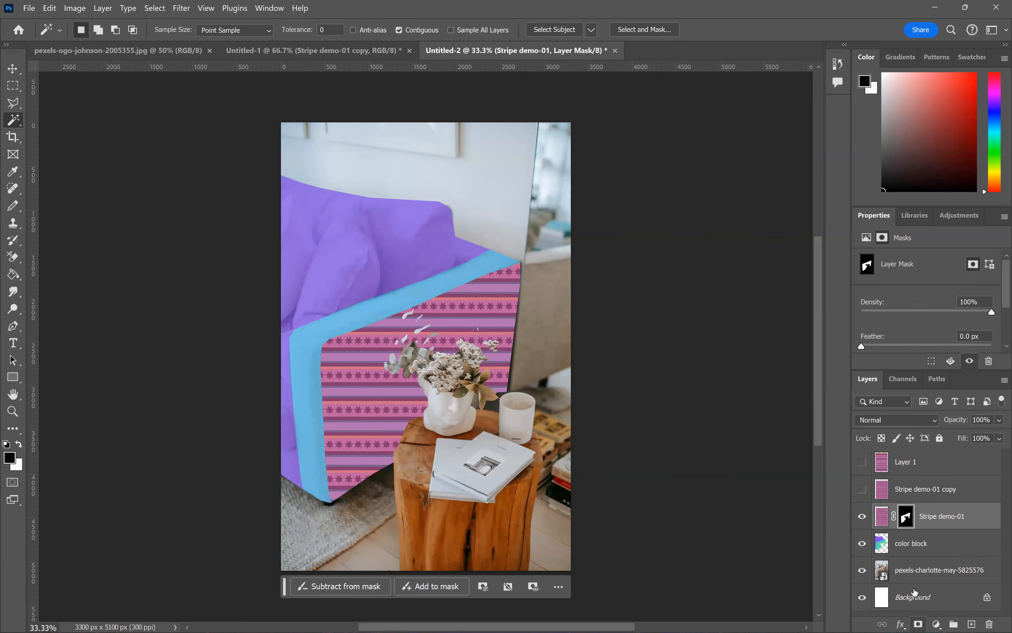
pyautogui.click(893, 518)
# - Rotate the stripe pattern itself, not its mask, to -21.57° and shift it to follow the armrest's upper edge
pyautogui.hotkey('ctrl', 't')
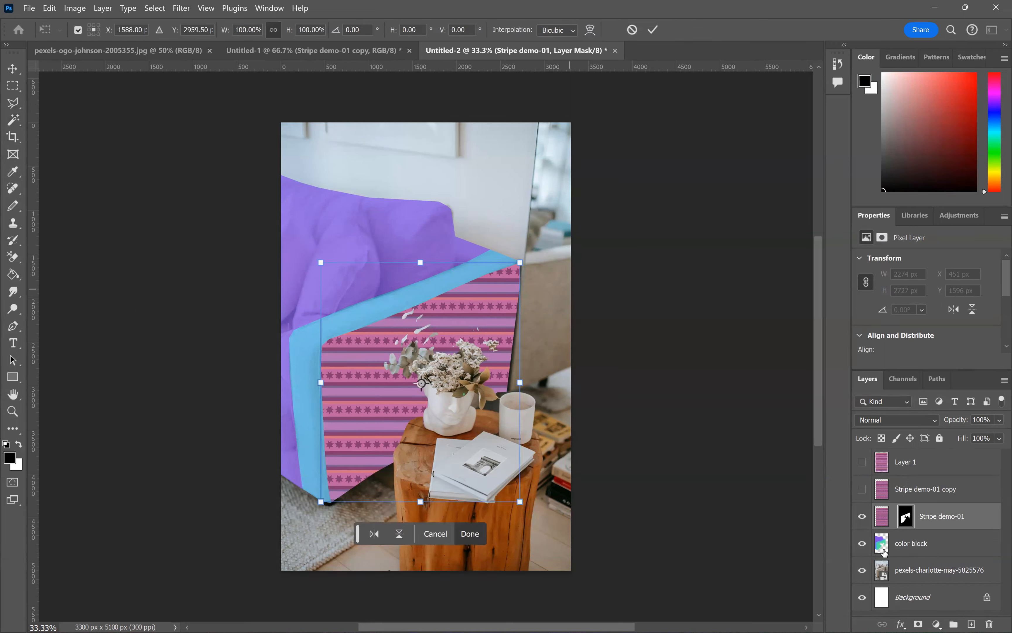
pyautogui.click(884, 520)
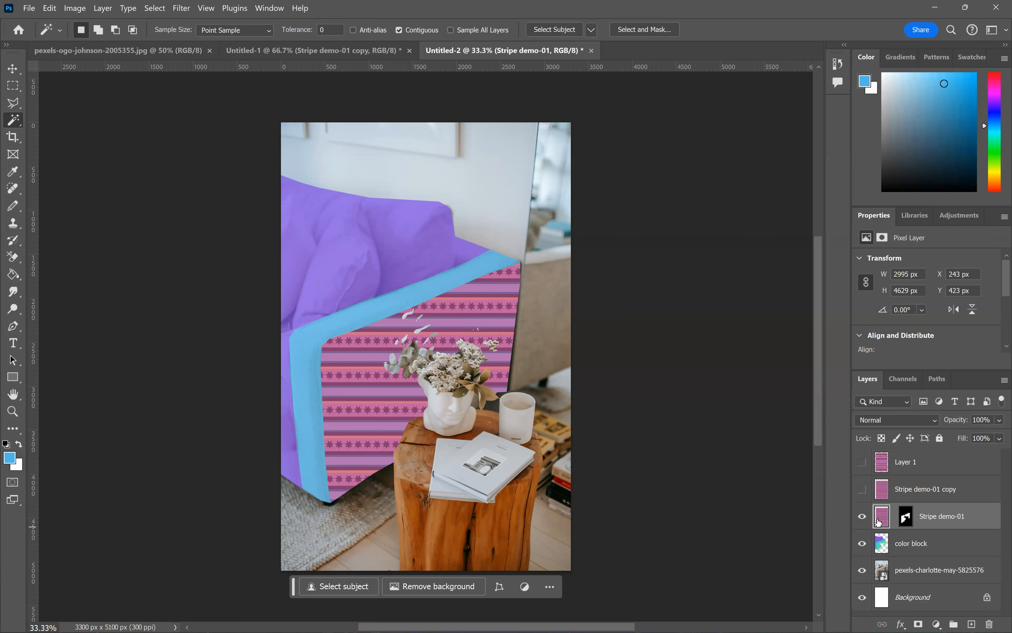
pyautogui.hotkey('ctrl', 't')
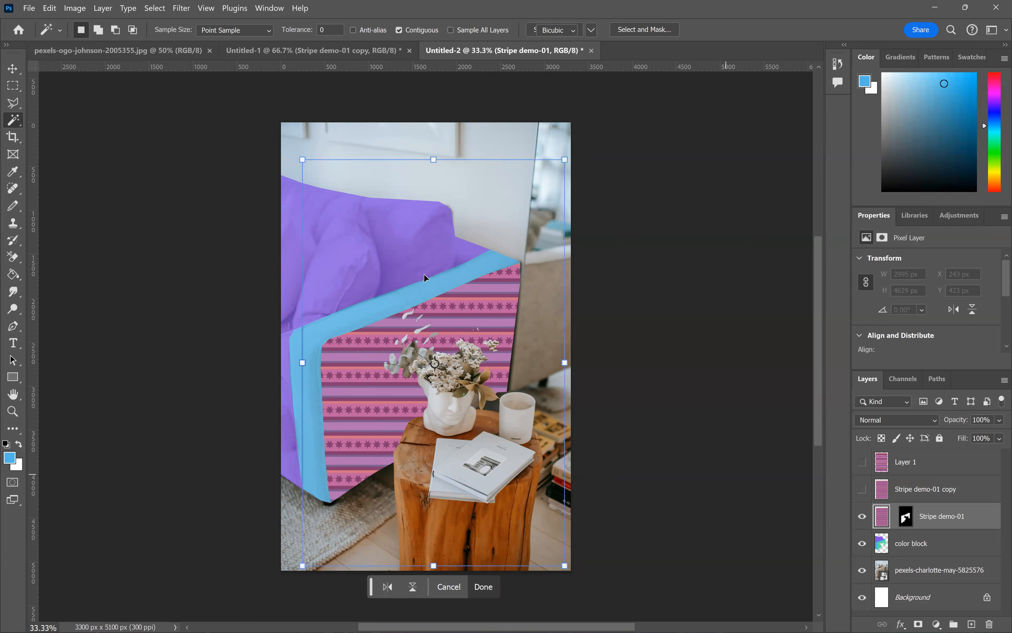
pyautogui.moveTo(441, 137); pyautogui.dragTo(358, 147)
pyautogui.moveTo(383, 421); pyautogui.dragTo(381, 456)
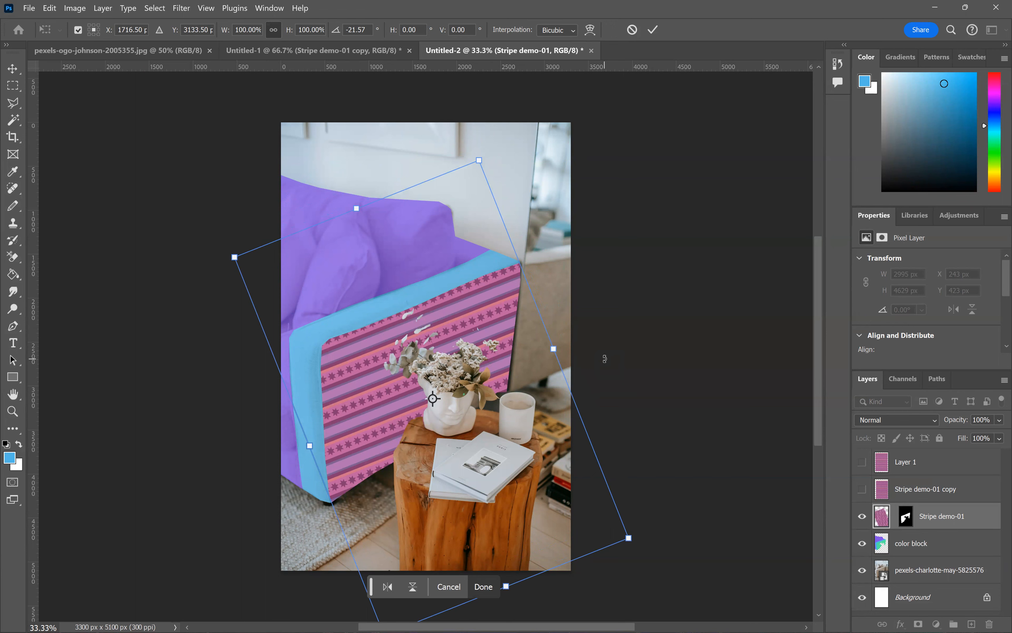
pyautogui.moveTo(485, 325); pyautogui.dragTo(485, 331)
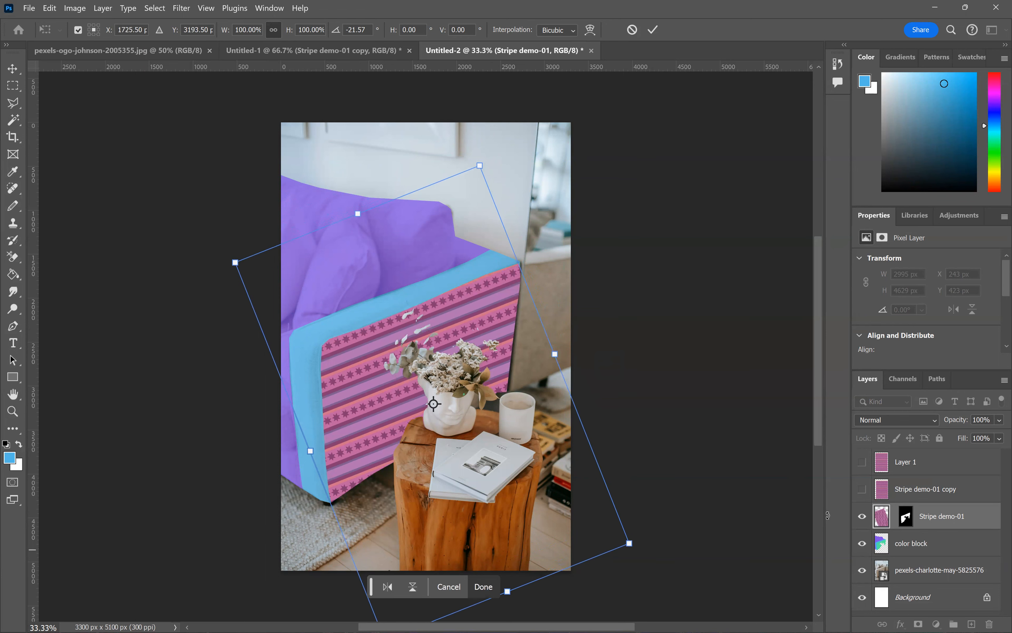
# - Commit the pattern transform, hide the color block layer, and set the Stripe demo-01 layer's blend mode to Multiply
pyautogui.click(863, 544)
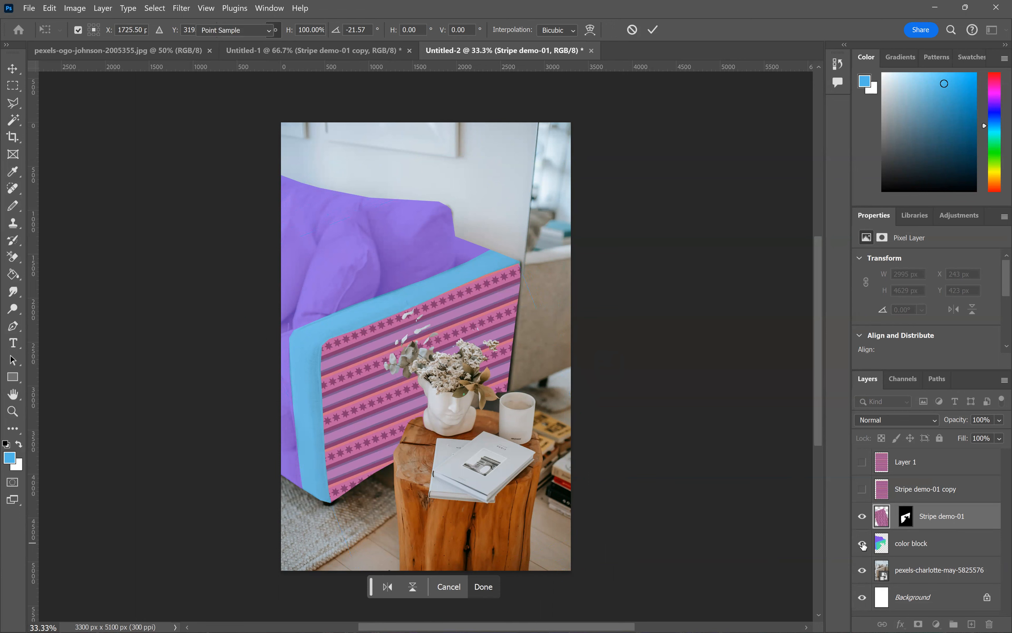
pyautogui.click(862, 544)
pyautogui.click(886, 419)
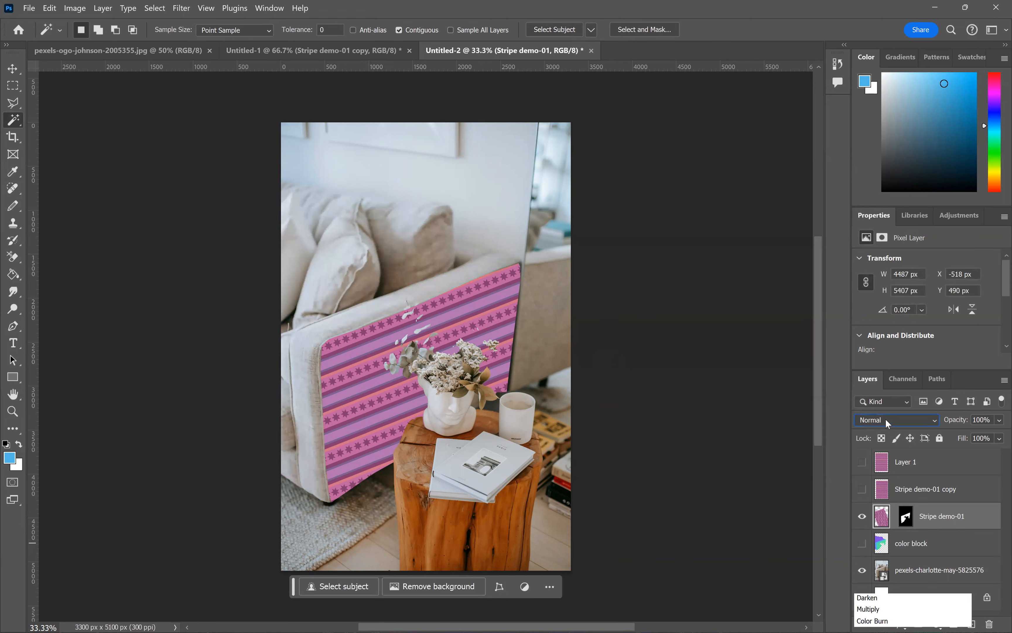
pyautogui.click(866, 313)
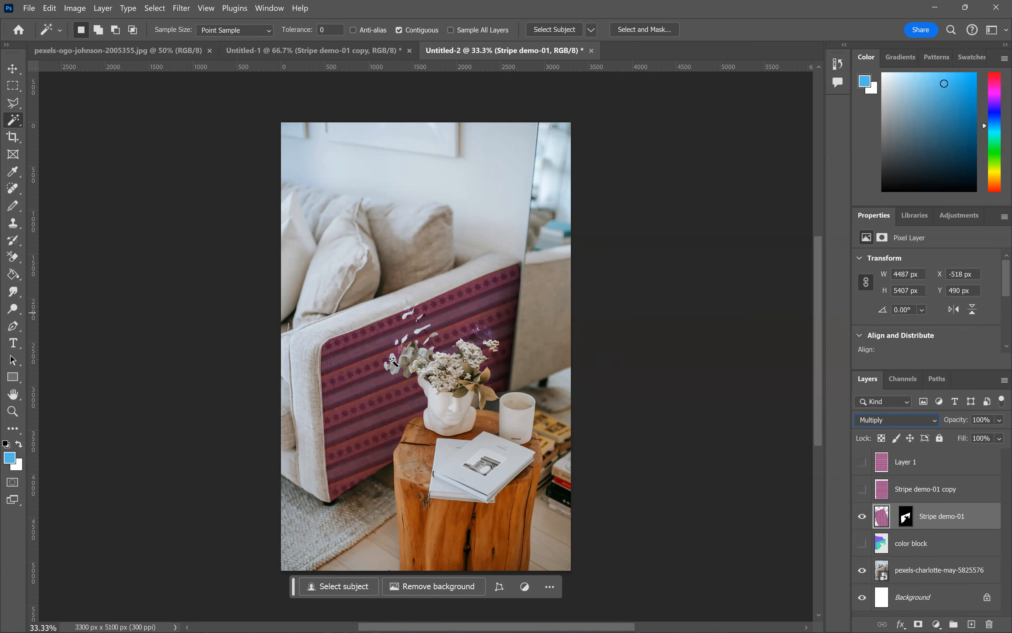
# - Select the sofa photo layer, and briefly show the Stripe demo-01 copy layer before hiding it again
pyautogui.click(920, 577)
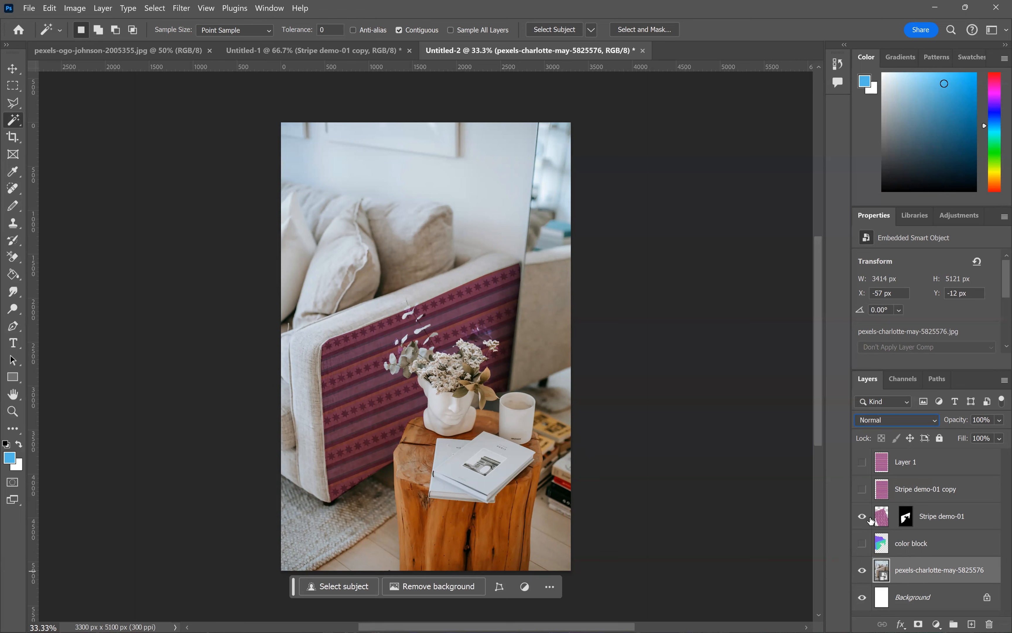
pyautogui.click(862, 489)
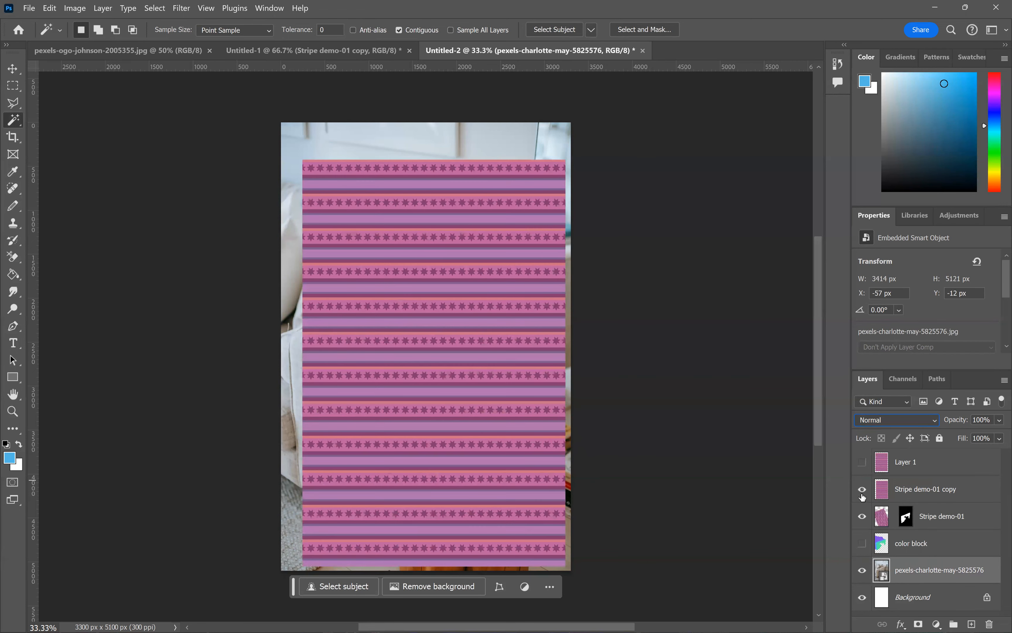
pyautogui.click(862, 489)
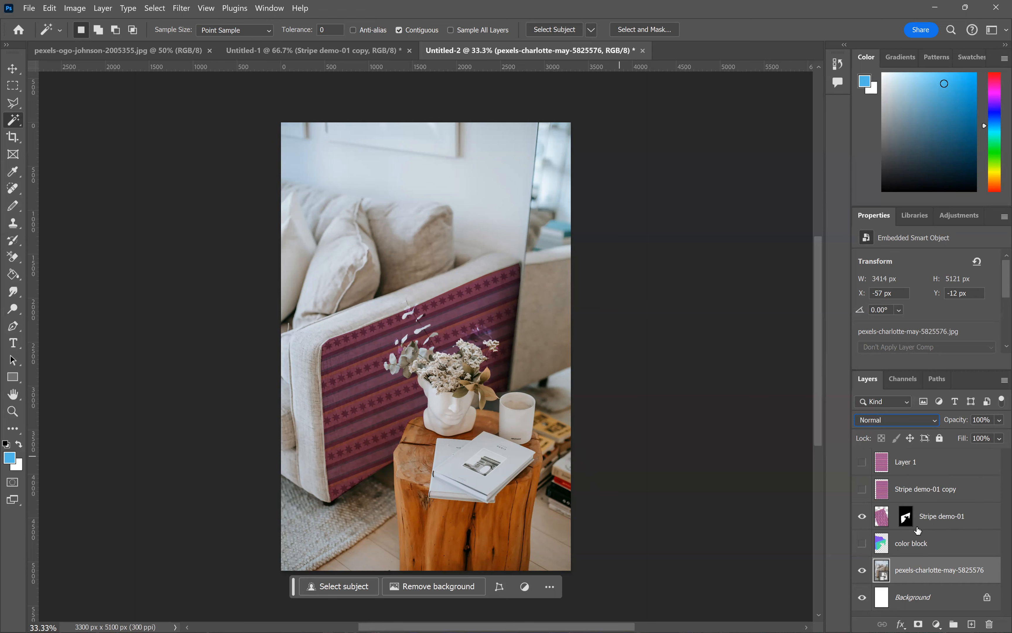
pyautogui.click(899, 490)
pyautogui.click(861, 490)
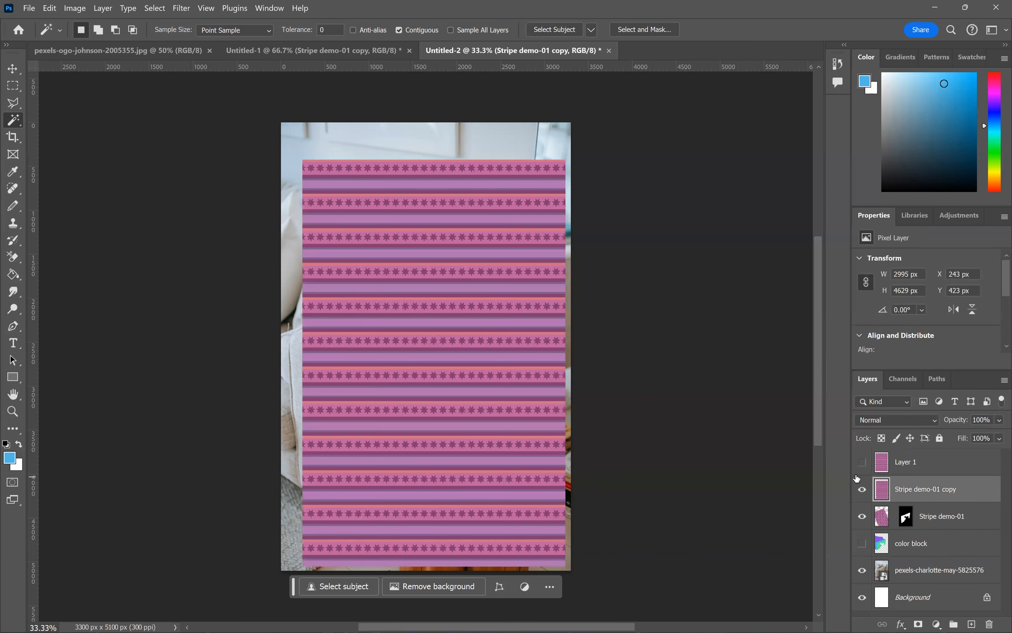
pyautogui.click(13, 68)
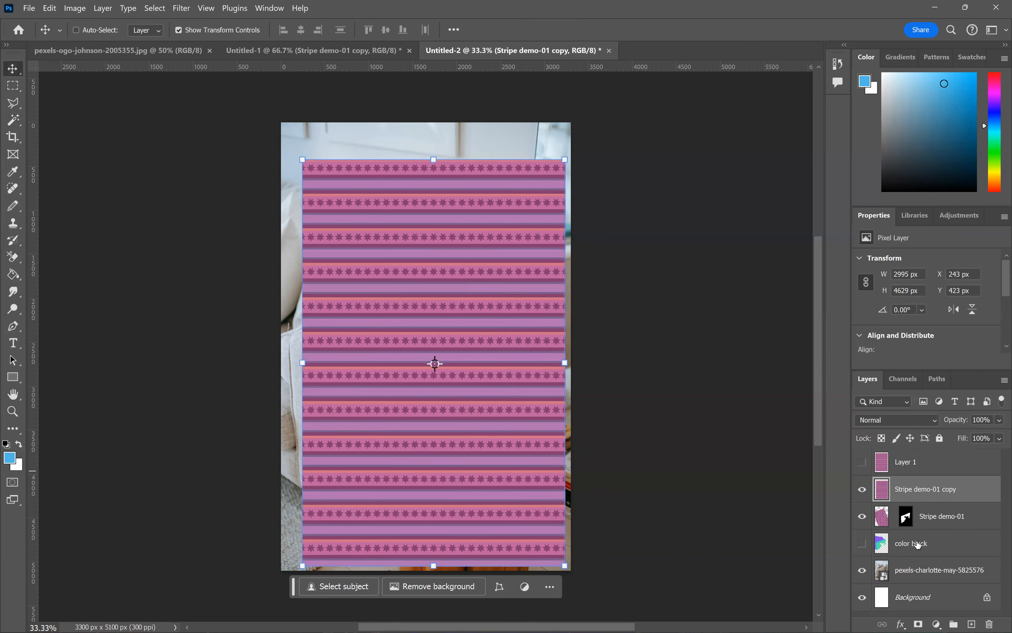
pyautogui.click(862, 491)
# - Show the color block layer and select its blue armrest border with the Magic Wand
pyautogui.click(876, 549)
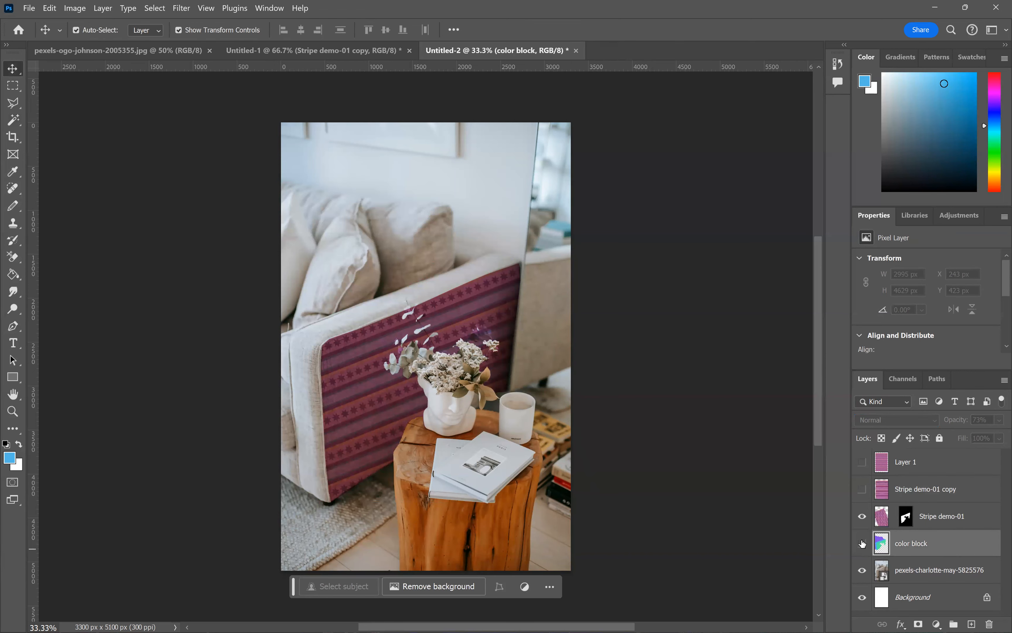
pyautogui.click(862, 543)
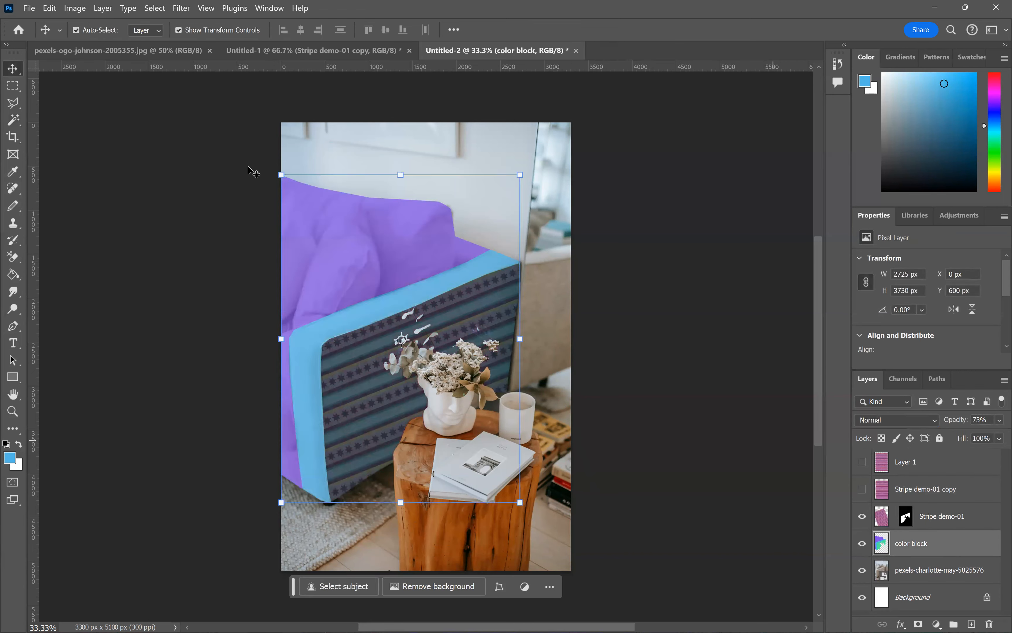
pyautogui.click(13, 121)
pyautogui.click(355, 319)
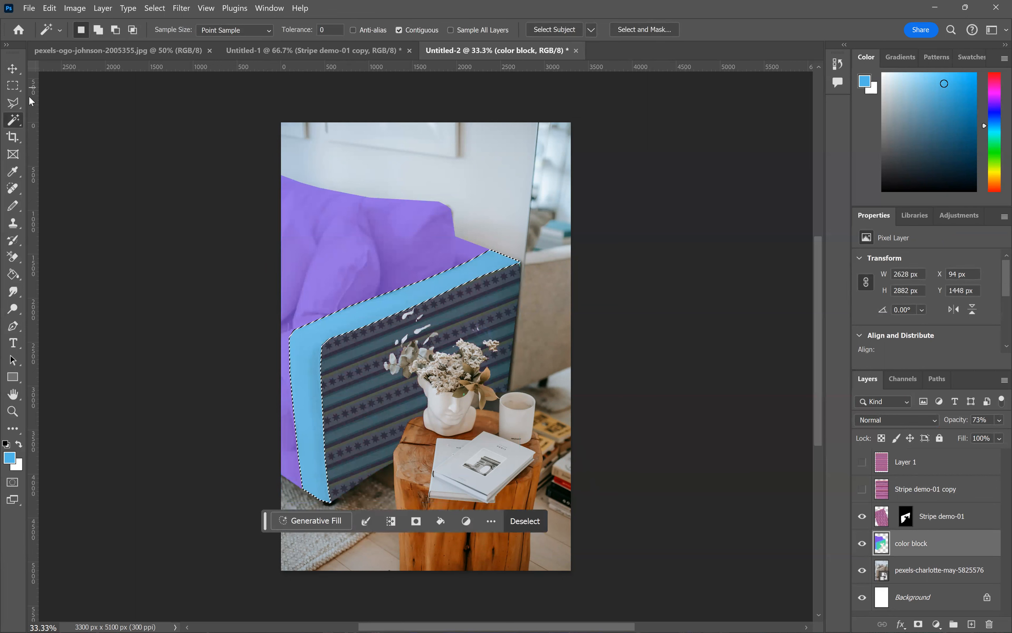
# - Subtract the armrest's vertical front panel from the selection with the Polygonal Lasso, keeping only the top strip selected
pyautogui.click(14, 103)
pyautogui.hotkey('ctrl', 'd')
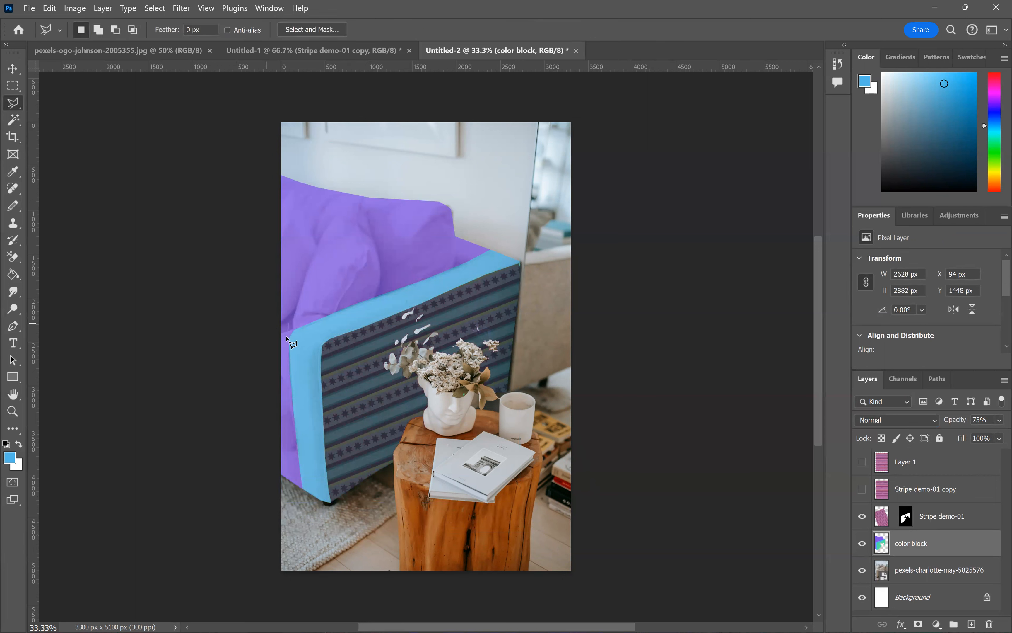
pyautogui.hotkey('ctrl', 'z')
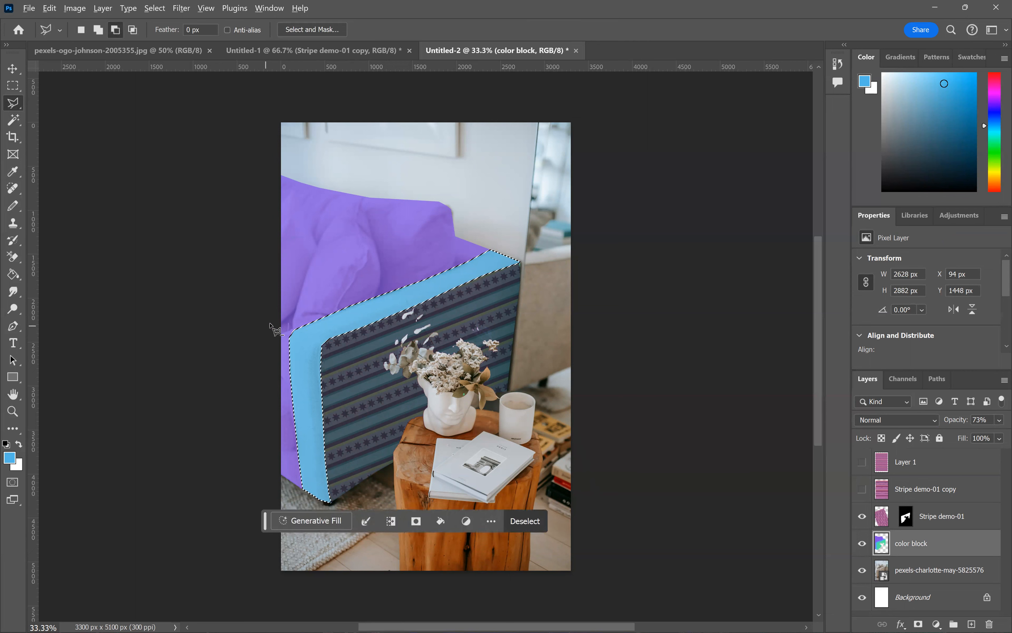
pyautogui.click(281, 320)
pyautogui.click(288, 335)
pyautogui.click(343, 351)
pyautogui.click(362, 519)
pyautogui.click(296, 522)
pyautogui.click(247, 386)
pyautogui.click(280, 320)
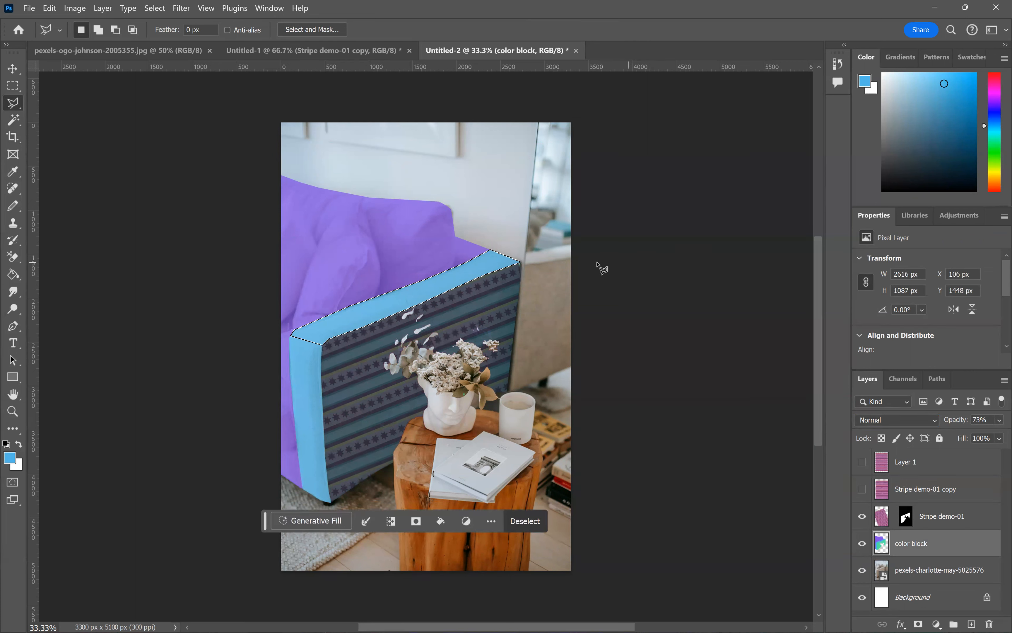
# - Show the Stripe demo-01 copy layer, mask it with the armrest top selection and unlink the mask from the pattern
pyautogui.click(862, 489)
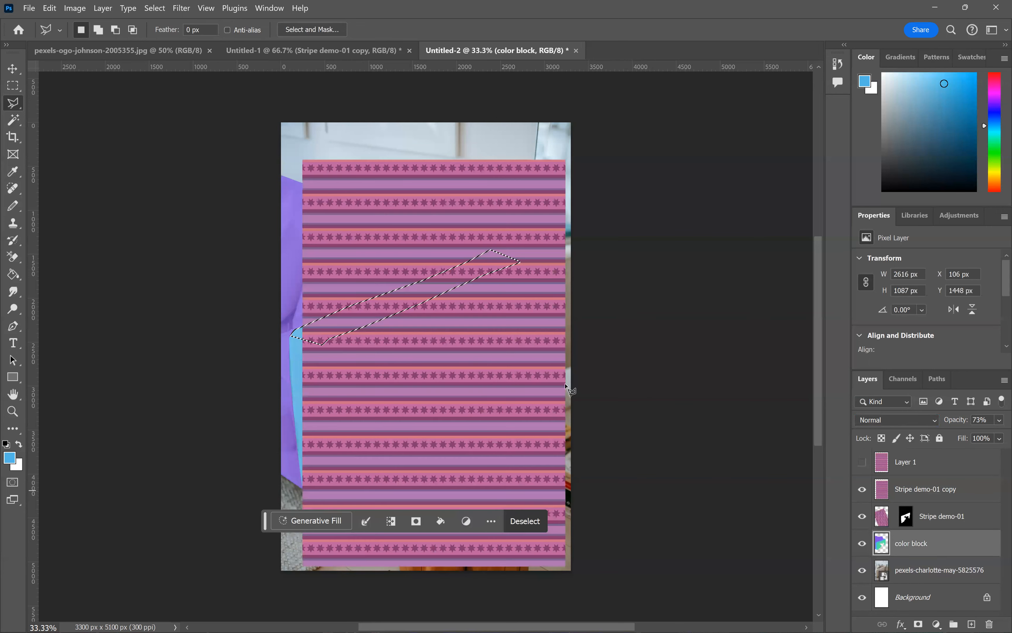
pyautogui.click(924, 489)
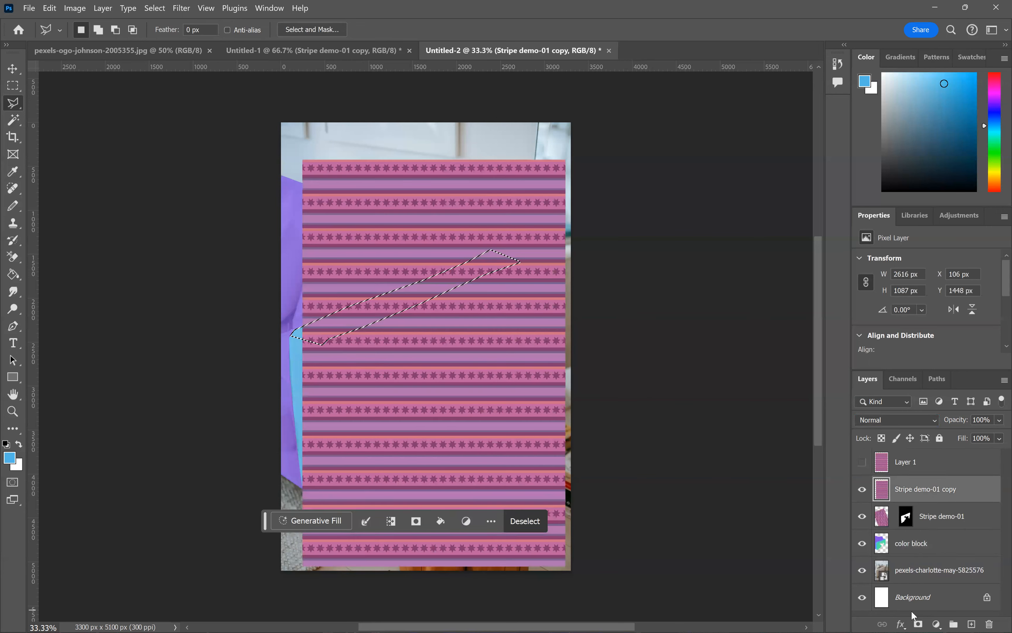
pyautogui.click(918, 624)
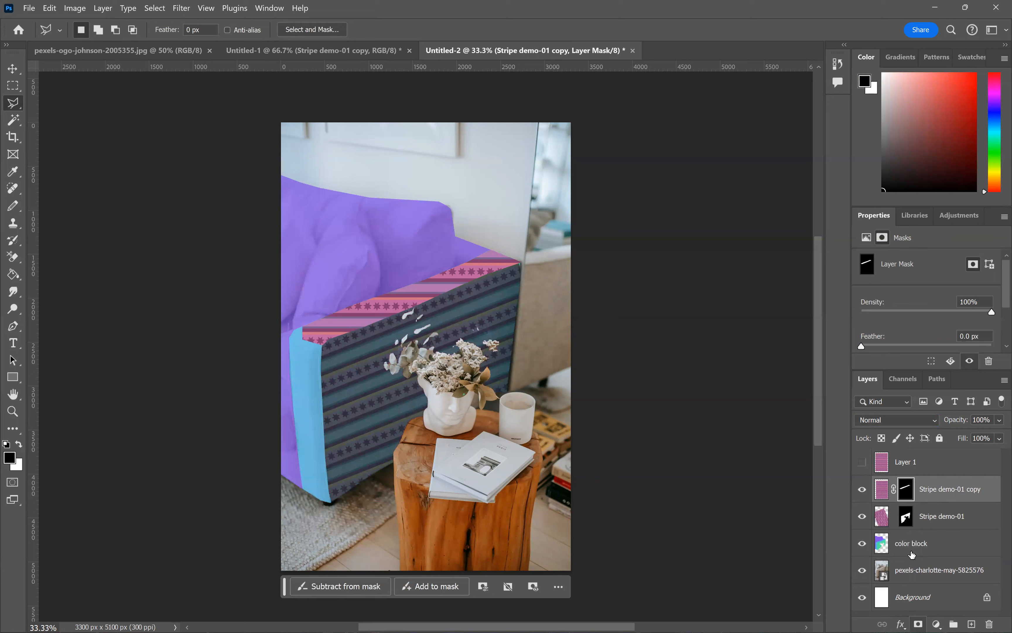
pyautogui.click(893, 490)
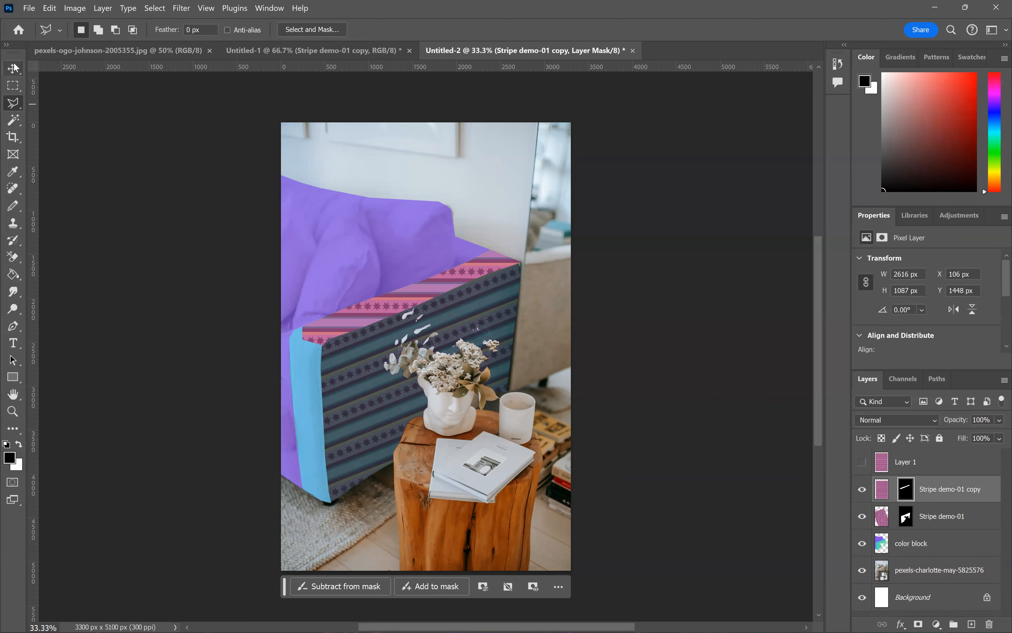
# - Rotate the Stripe demo-01 copy pattern, not its mask, to 18.43° and shift it to cover the armrest's top strip
pyautogui.press('v')
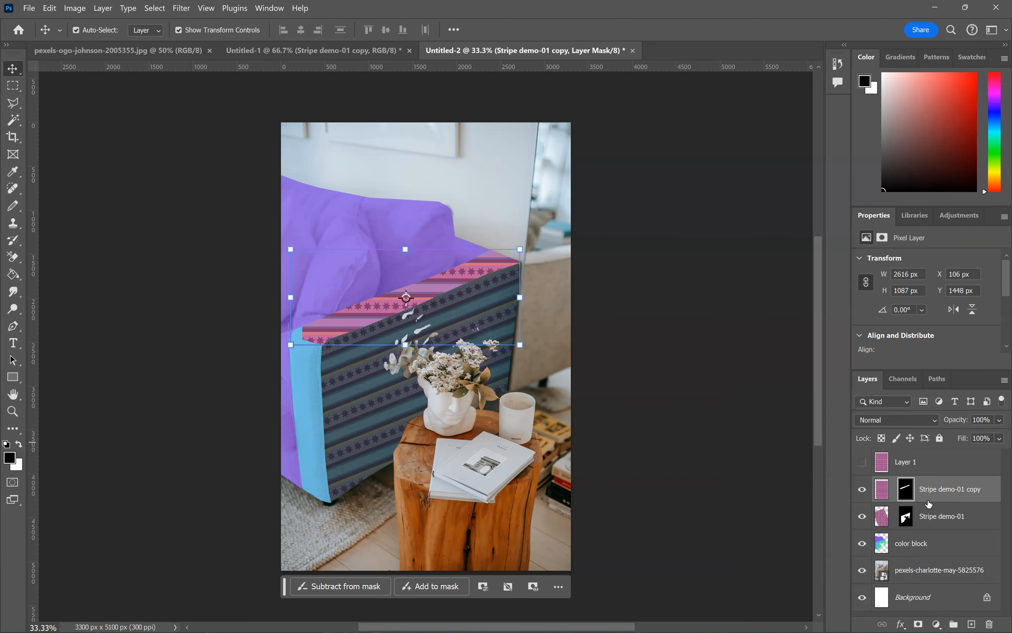
pyautogui.click(882, 494)
pyautogui.moveTo(590, 155); pyautogui.dragTo(683, 261)
pyautogui.moveTo(460, 281); pyautogui.dragTo(481, 269)
pyautogui.moveTo(663, 253); pyautogui.dragTo(612, 198)
pyautogui.moveTo(346, 322); pyautogui.dragTo(342, 321)
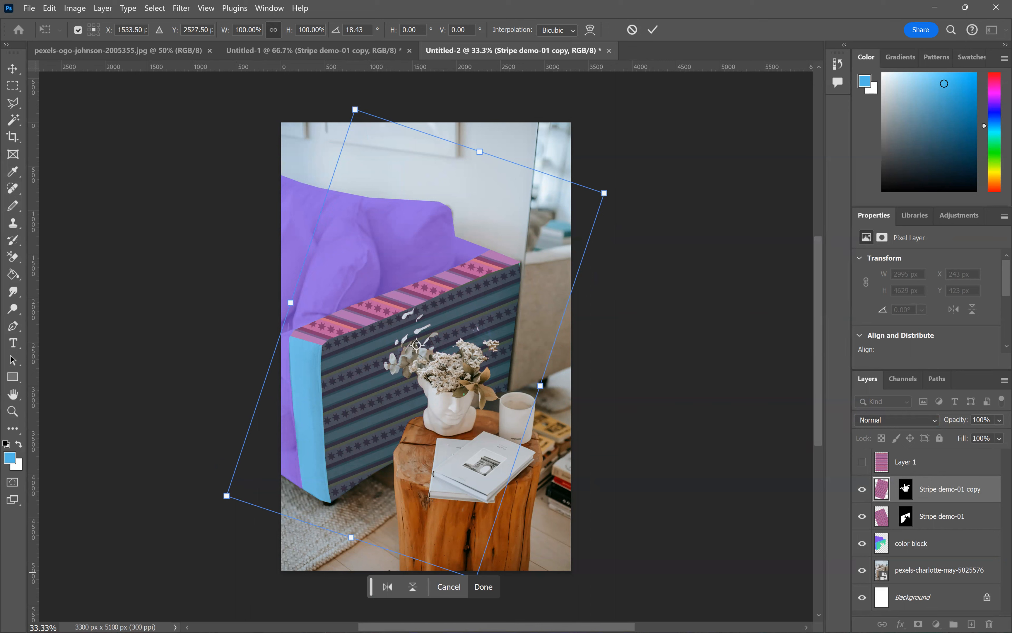
# - Select the blue armrest border on the color block layer and subtract the Stripe demo-01 copy mask from the selection
pyautogui.click(932, 468)
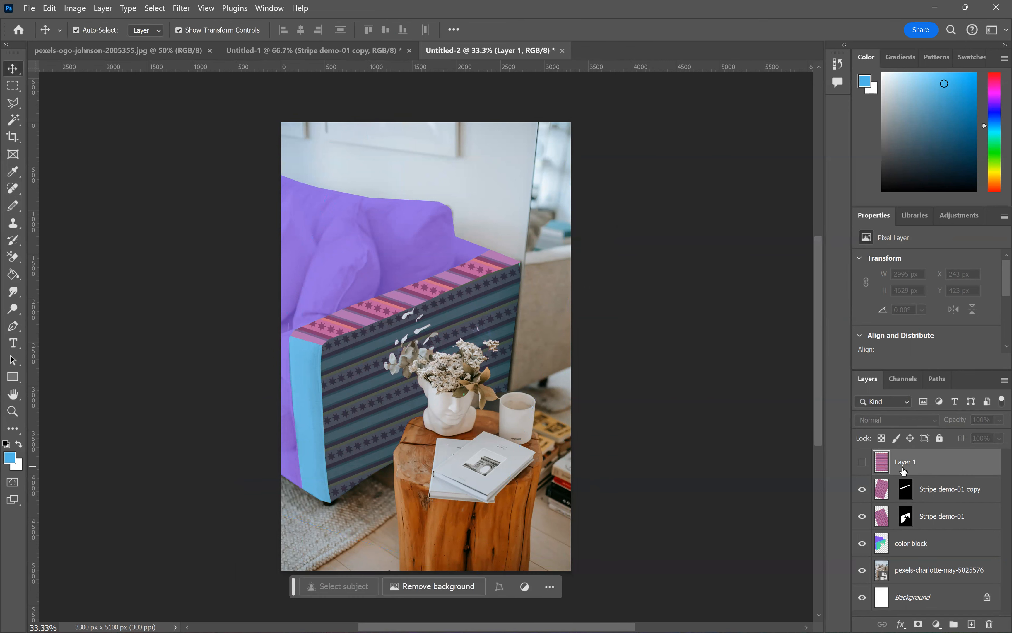
pyautogui.click(930, 543)
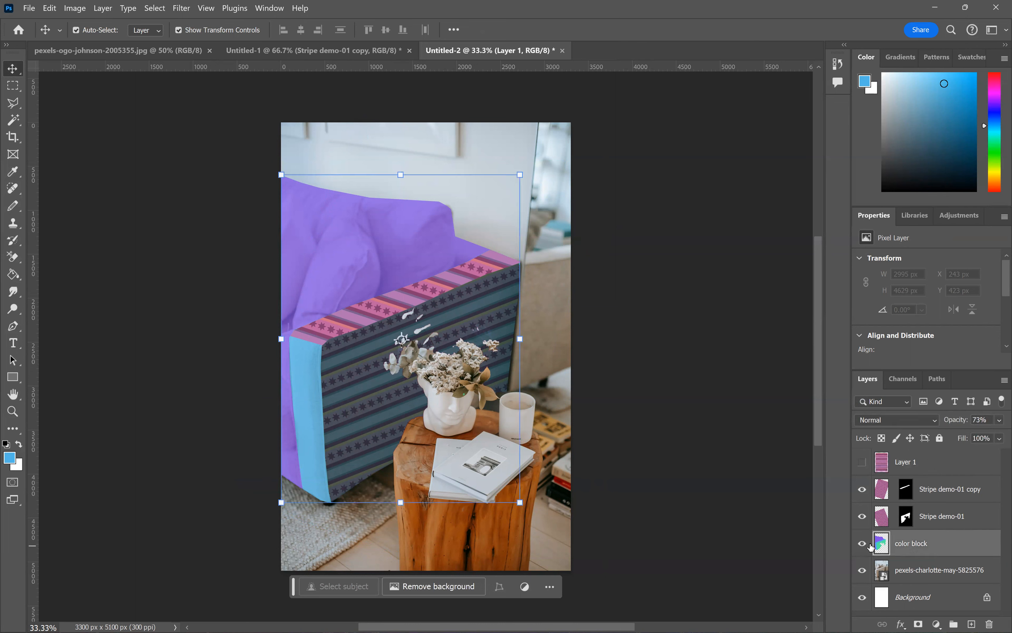
pyautogui.click(13, 120)
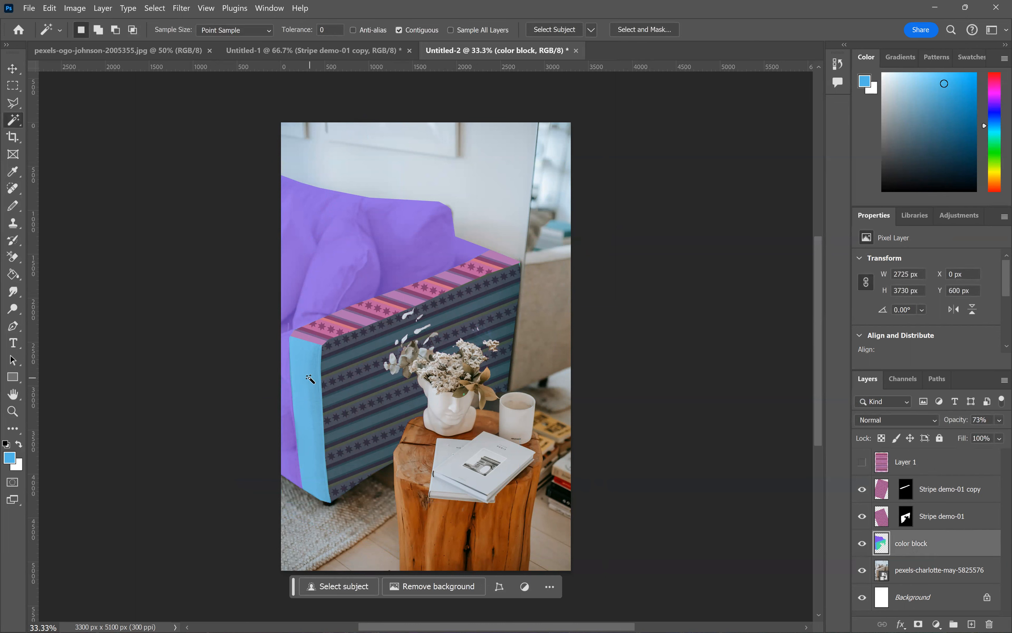
pyautogui.click(327, 380)
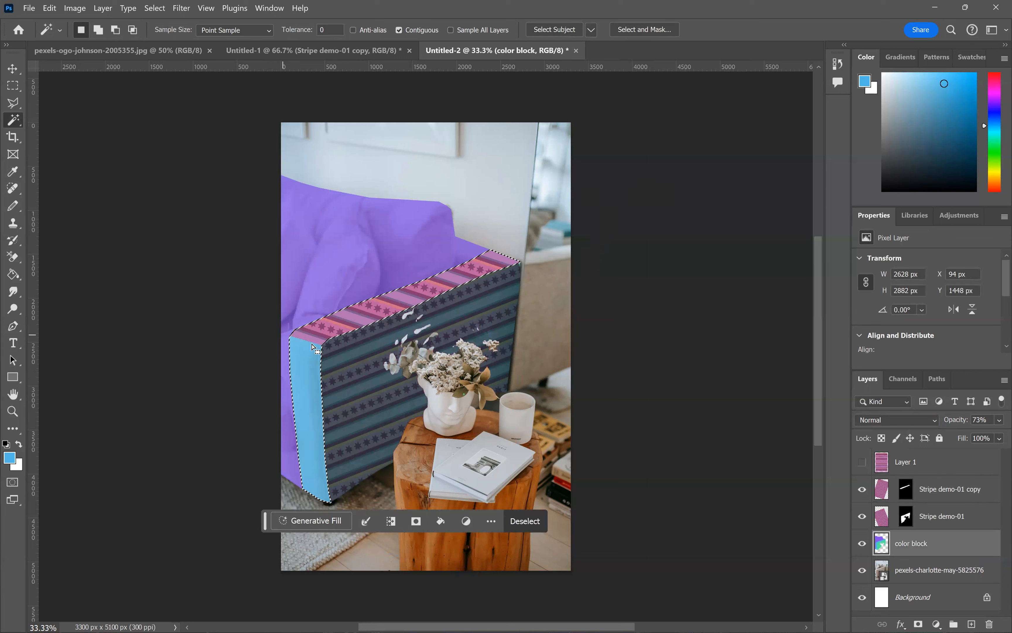
pyautogui.rightClick(907, 489)
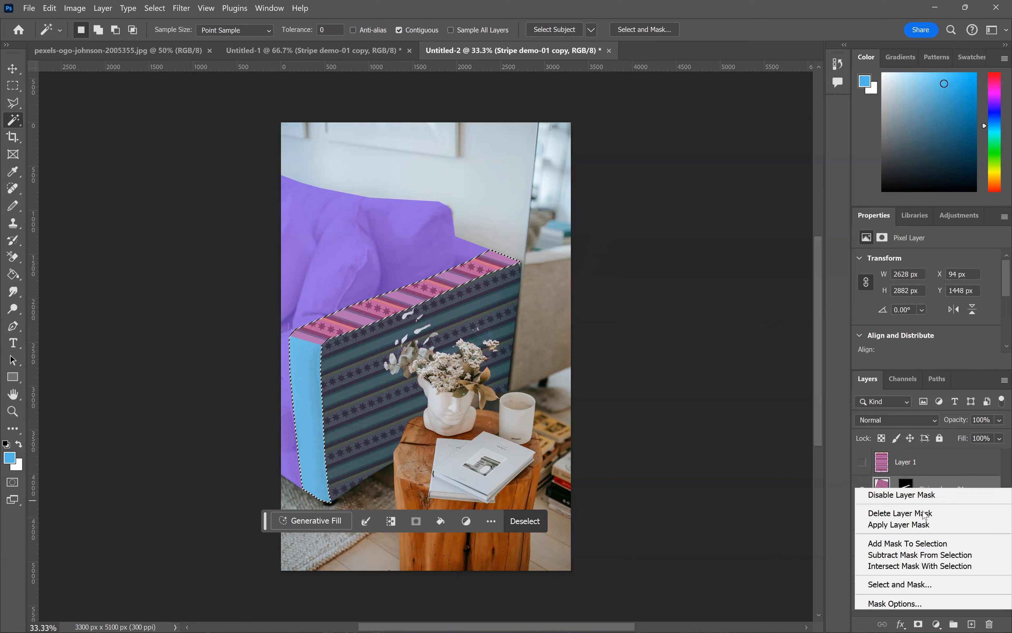
pyautogui.click(920, 555)
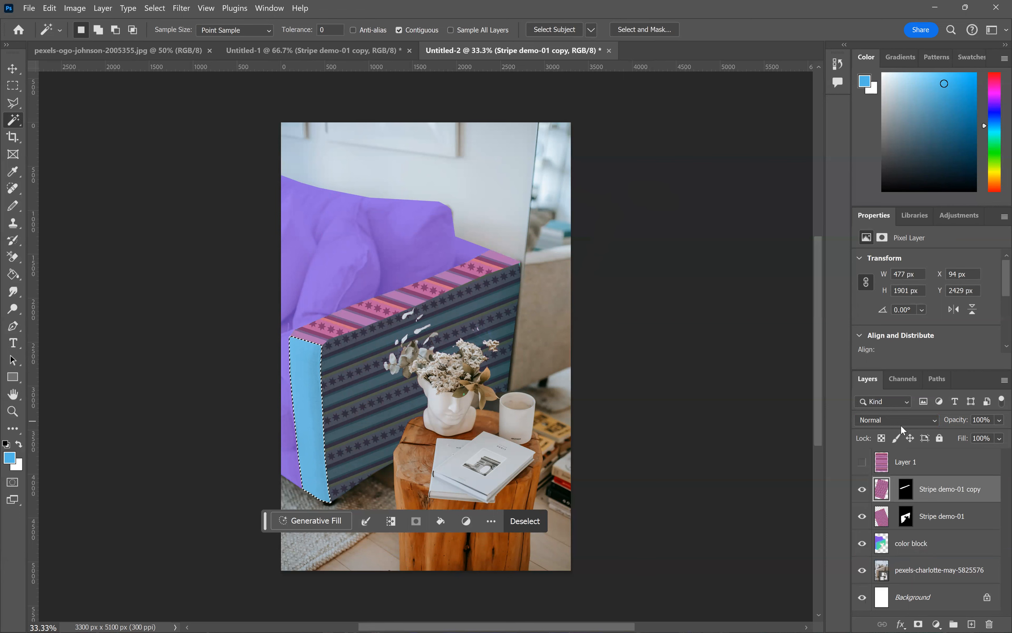
# - Show Layer 1, duplicate it as Layer 1 copy, and hide the duplicate
pyautogui.click(863, 461)
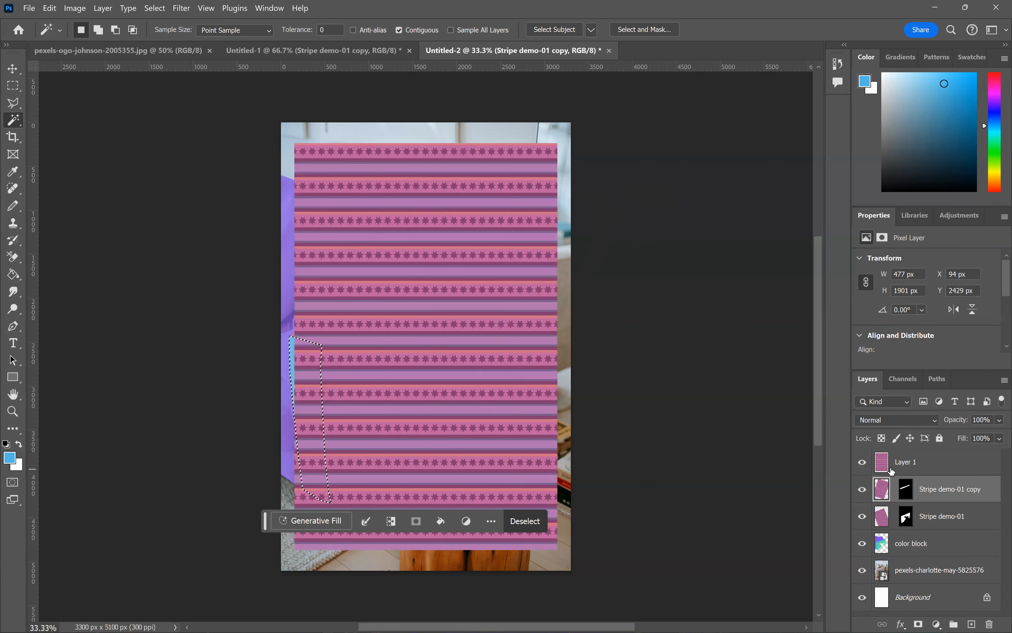
pyautogui.click(915, 460)
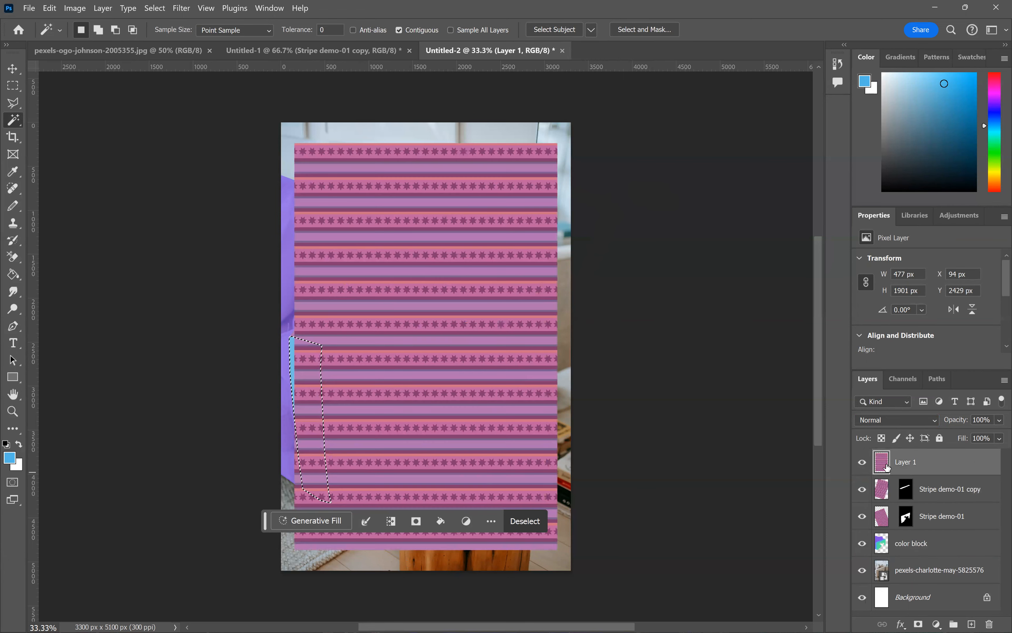
pyautogui.rightClick(935, 462)
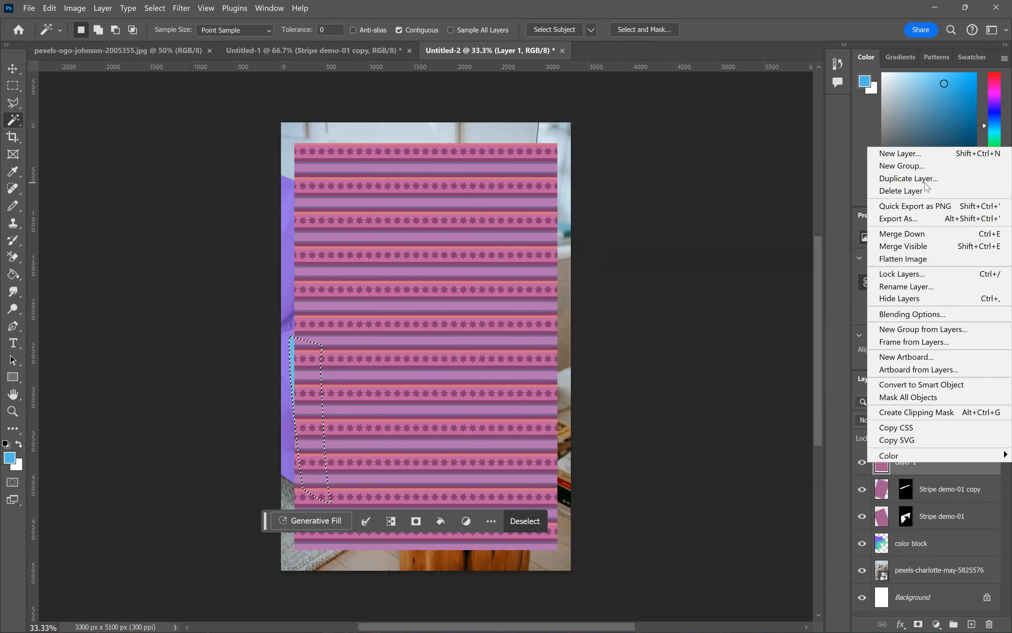
pyautogui.click(910, 178)
pyautogui.click(616, 178)
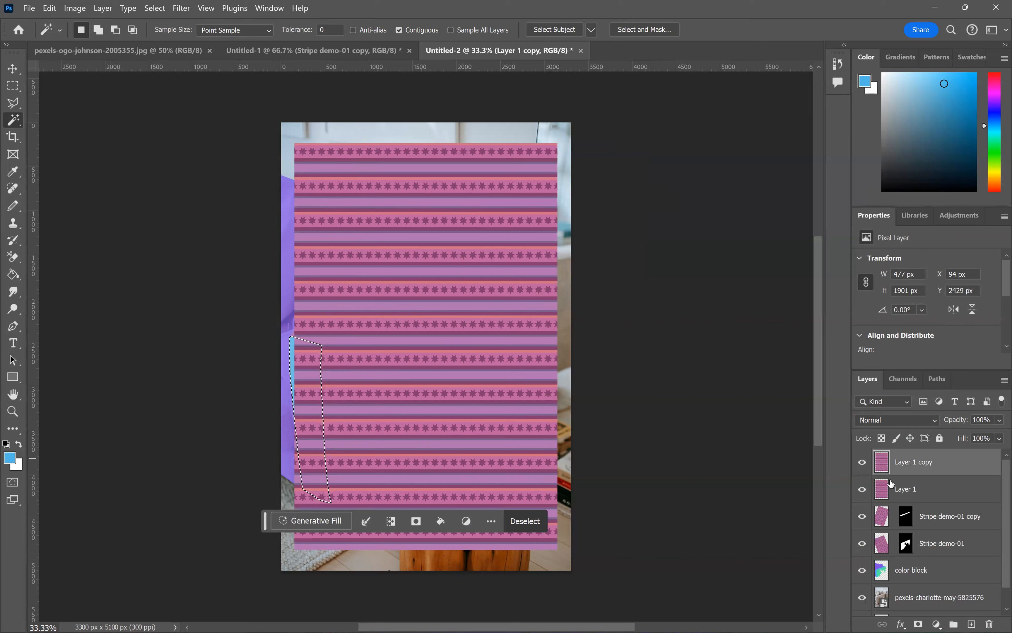
pyautogui.click(914, 488)
pyautogui.click(862, 462)
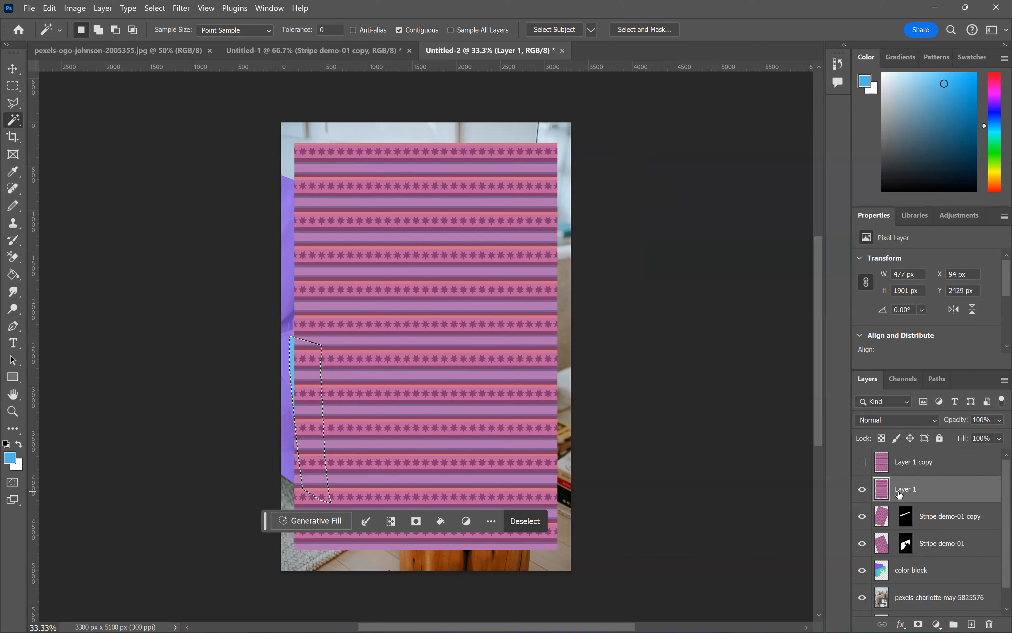
# - Mask Layer 1 with the armrest front panel selection and unlink the mask from the pattern
pyautogui.click(926, 567)
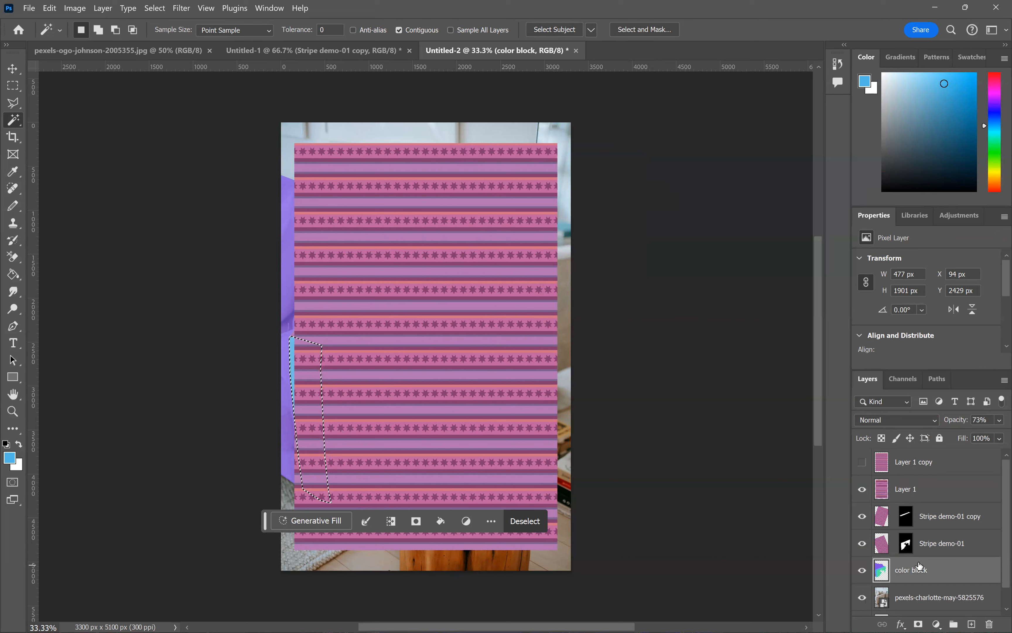
pyautogui.click(907, 490)
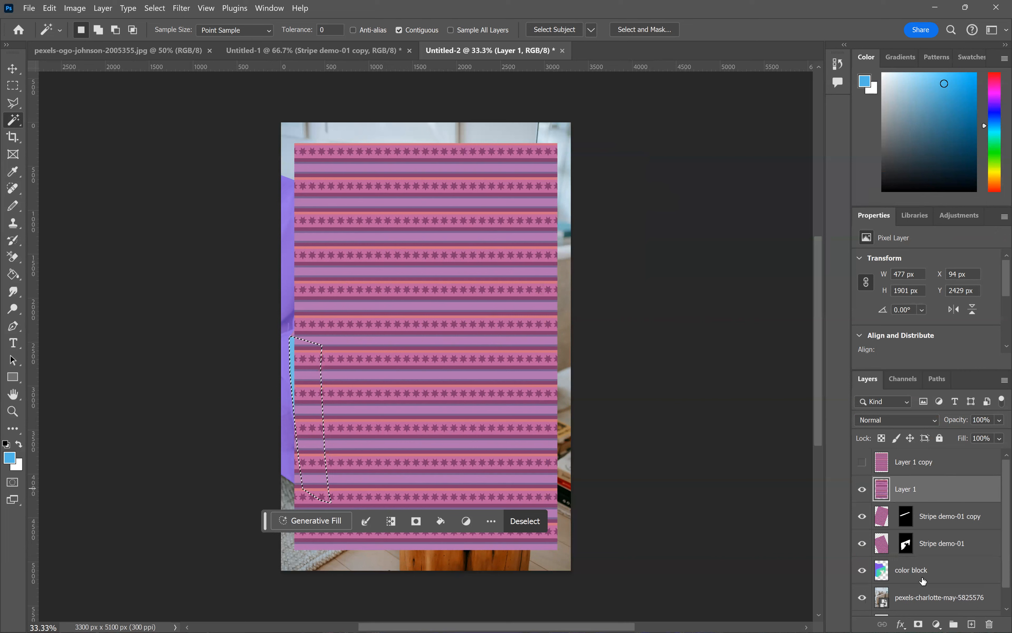
pyautogui.click(919, 624)
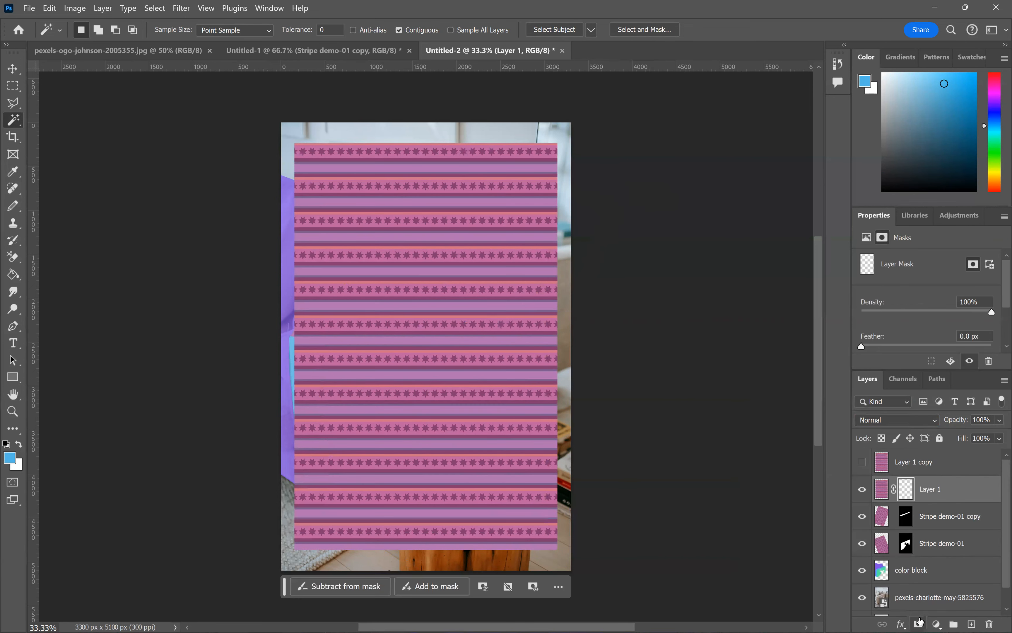
# - Shift the Layer 1 pattern to cover the armrest's front panel and rotate it to 15.79°, leaving its mask in place
pyautogui.click(13, 69)
pyautogui.click(886, 492)
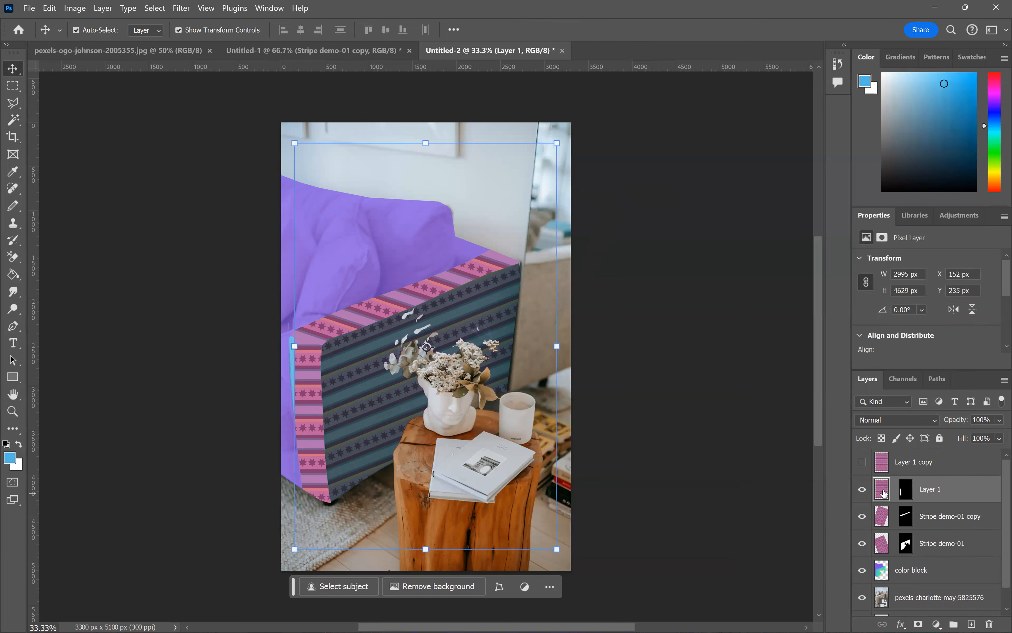
pyautogui.moveTo(317, 400); pyautogui.dragTo(304, 392)
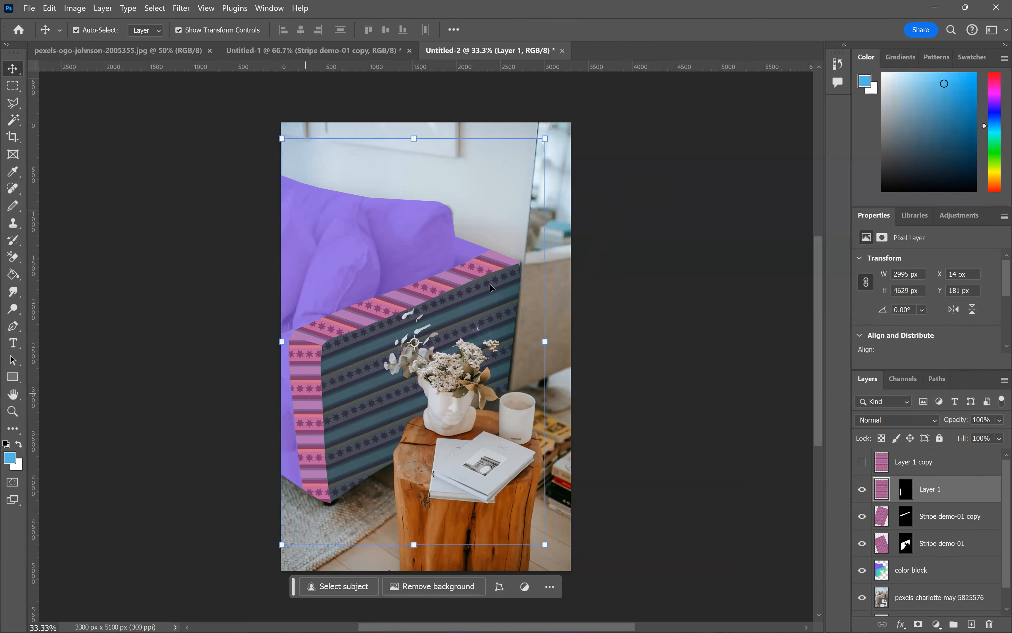
pyautogui.moveTo(555, 364); pyautogui.dragTo(558, 375)
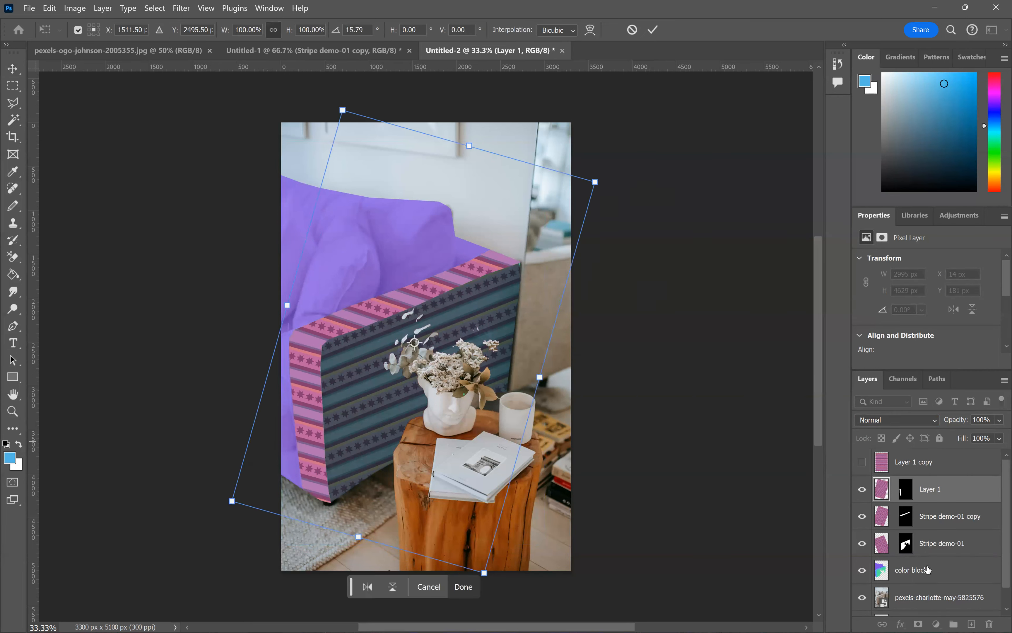
# - Hide the color block layer and set the blend mode of Layer 1 and Stripe demo-01 copy to Multiply
pyautogui.click(863, 574)
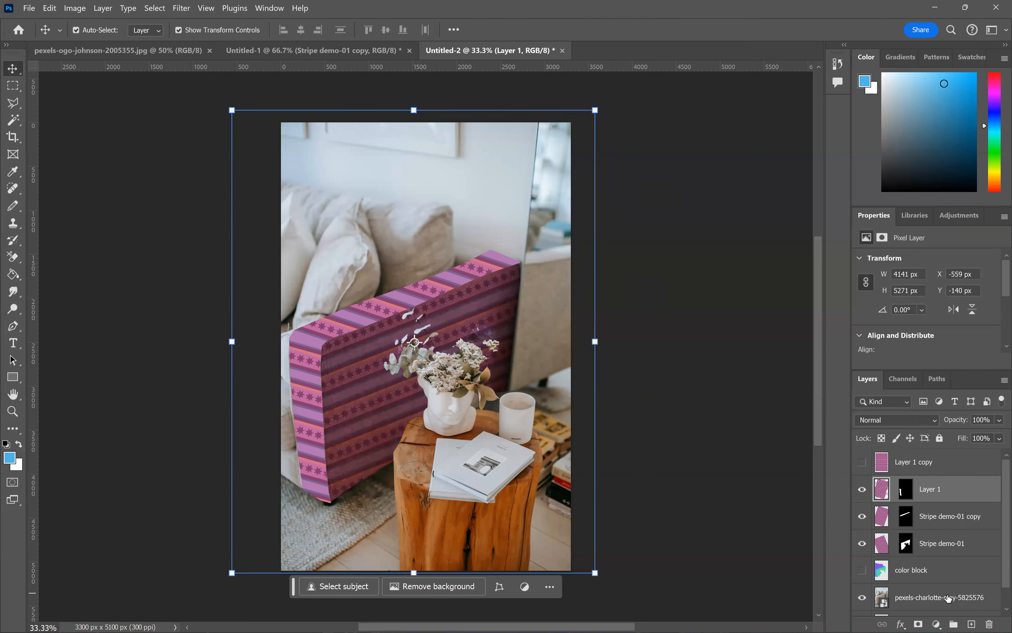
pyautogui.click(903, 419)
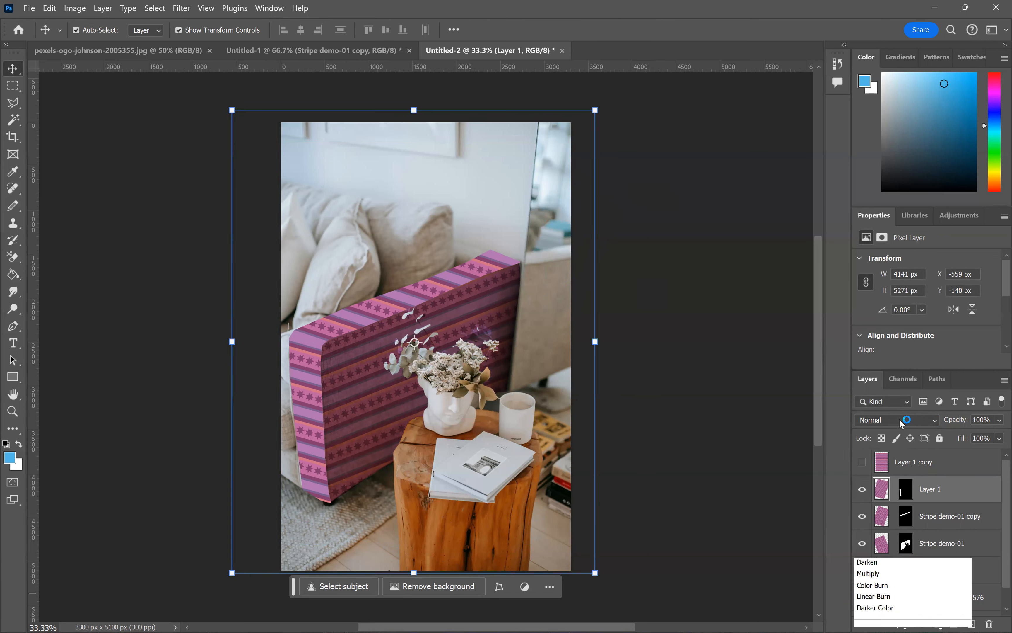
pyautogui.press('Escape')
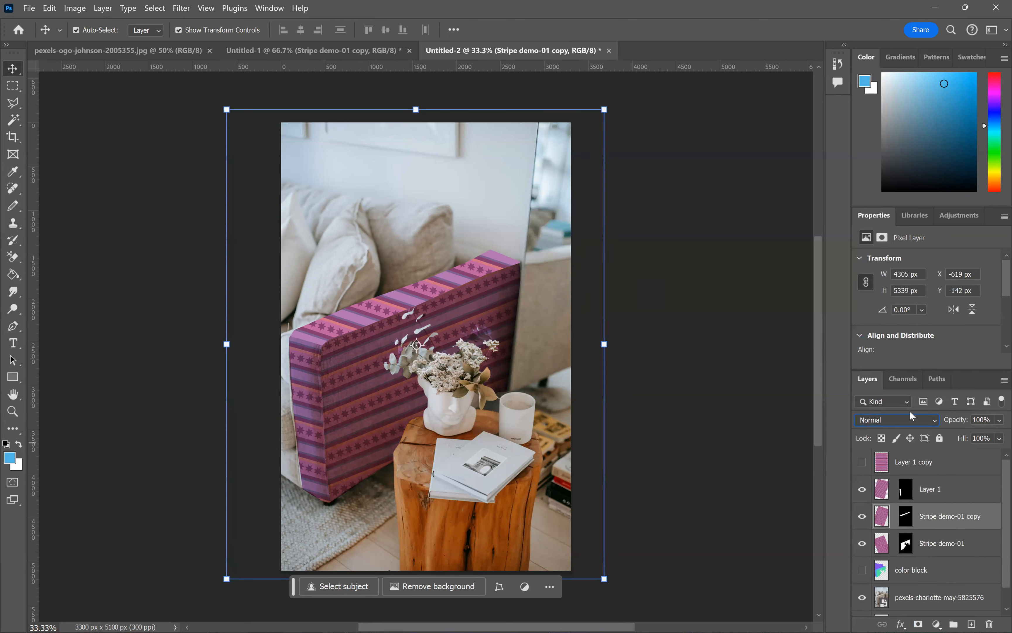
pyautogui.click(911, 419)
pyautogui.click(886, 314)
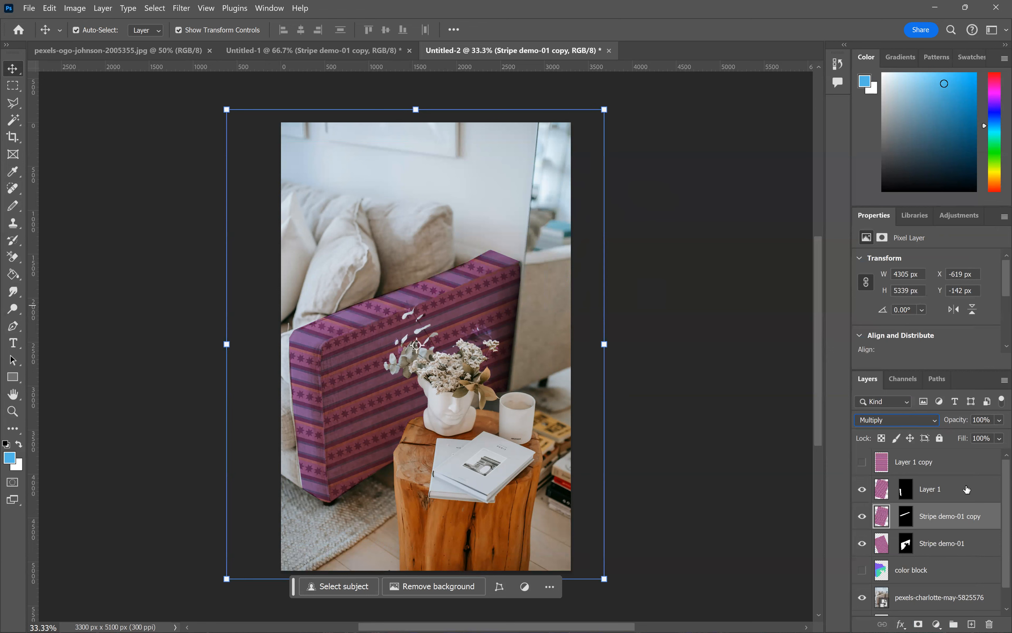
pyautogui.click(918, 424)
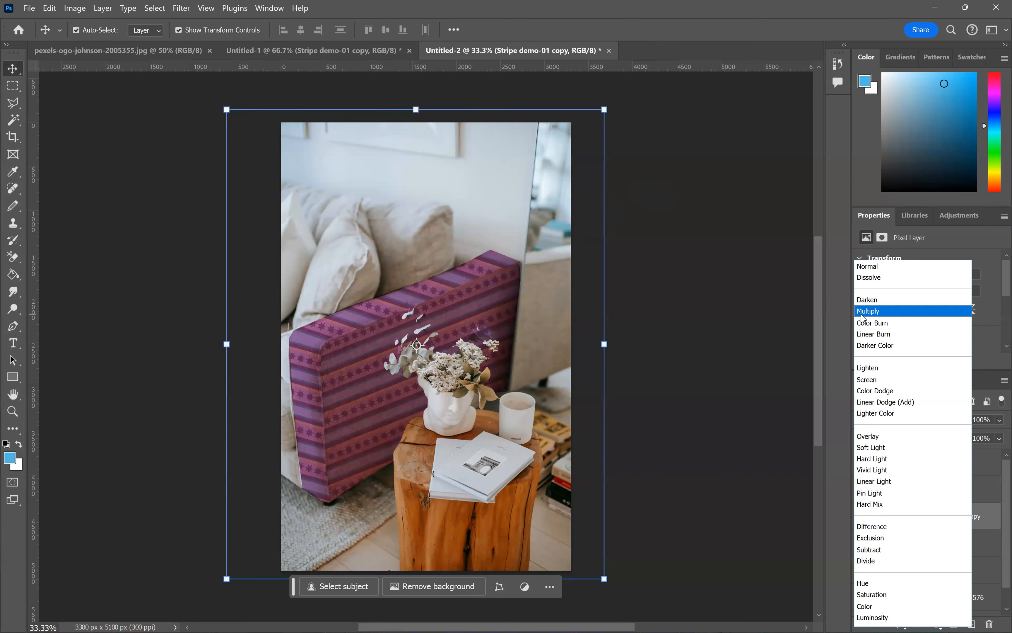
pyautogui.click(865, 310)
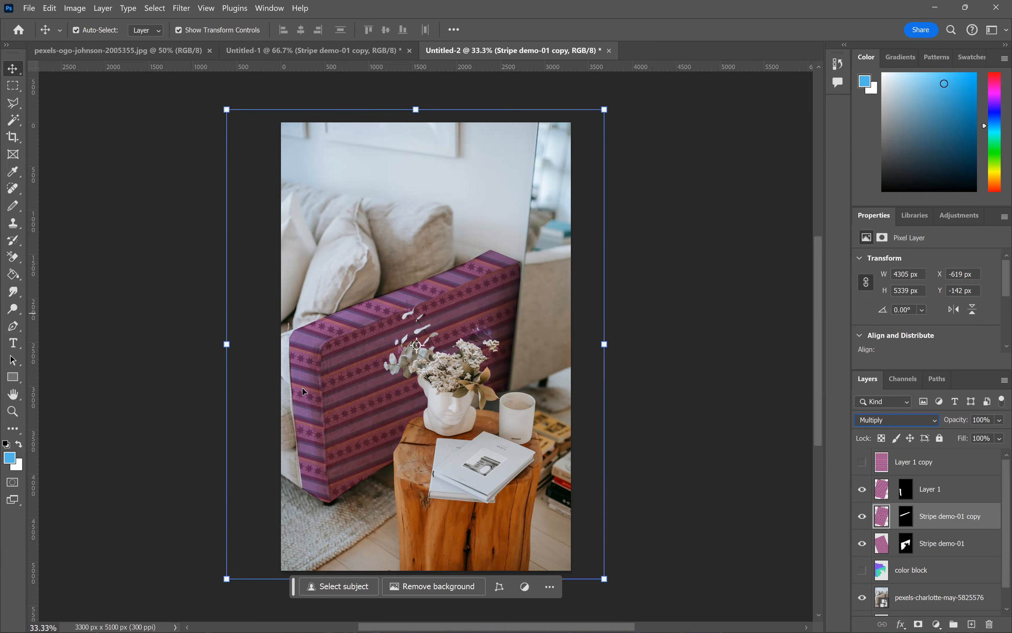
# - Switch to the Untitled-1 outfit document and show its Layer 1 stripe pattern
pyautogui.click(303, 54)
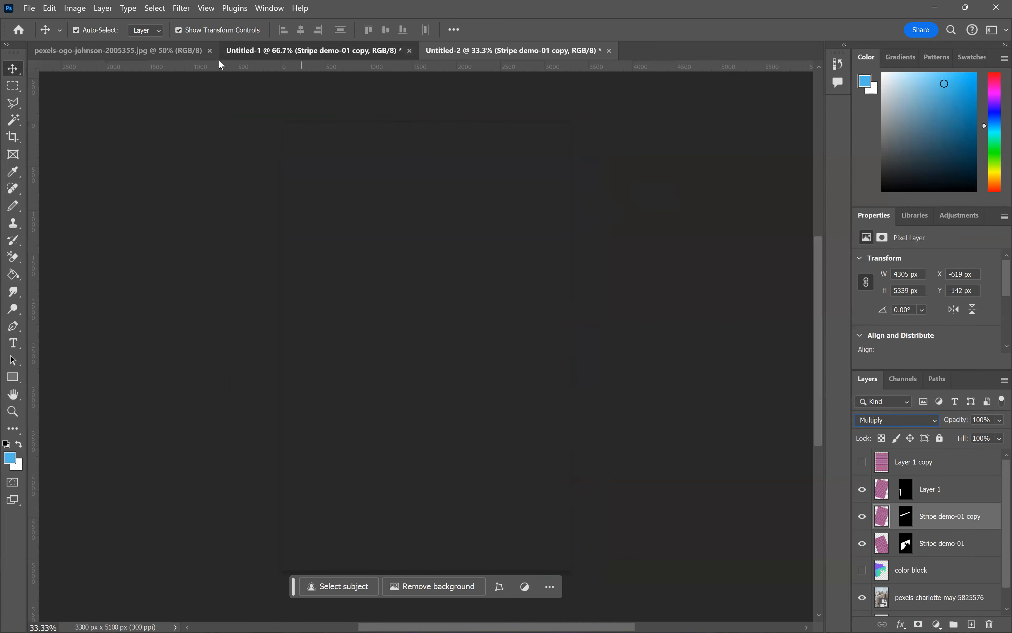
pyautogui.click(164, 51)
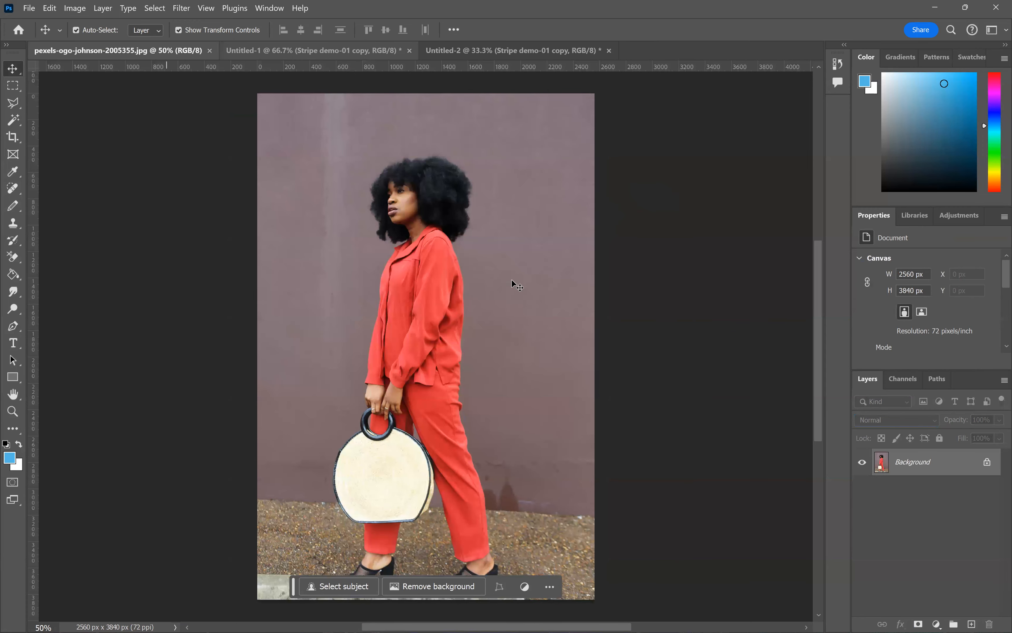
pyautogui.hotkey('ctrl', 'Tab')
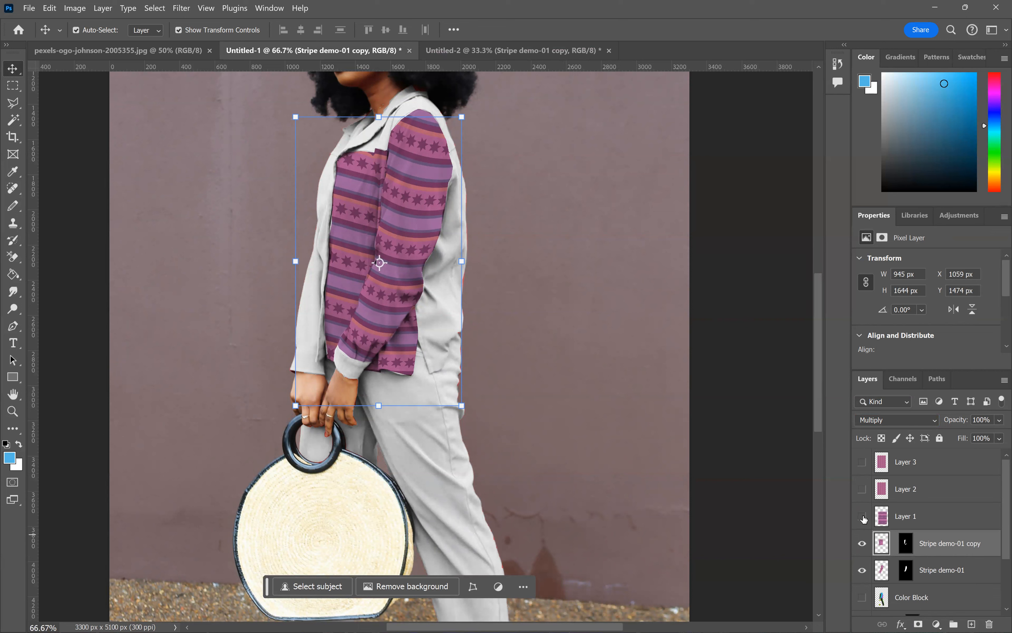
pyautogui.click(863, 517)
# - Select the front trouser leg's color area on the hidden Color Block layer with the Magic Wand
pyautogui.scroll(-3, 935, 558)
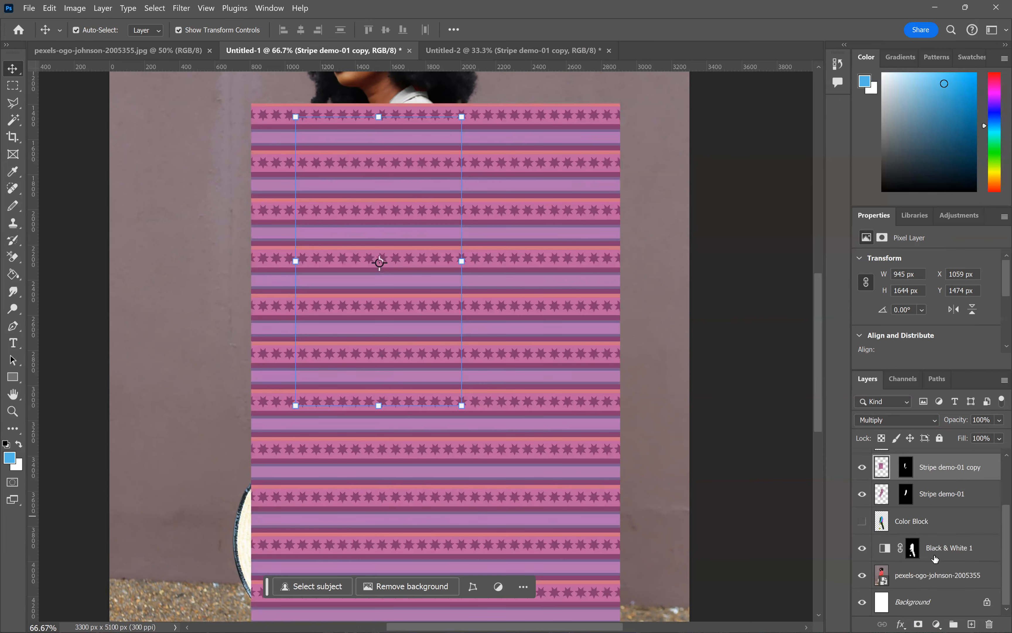
pyautogui.click(928, 519)
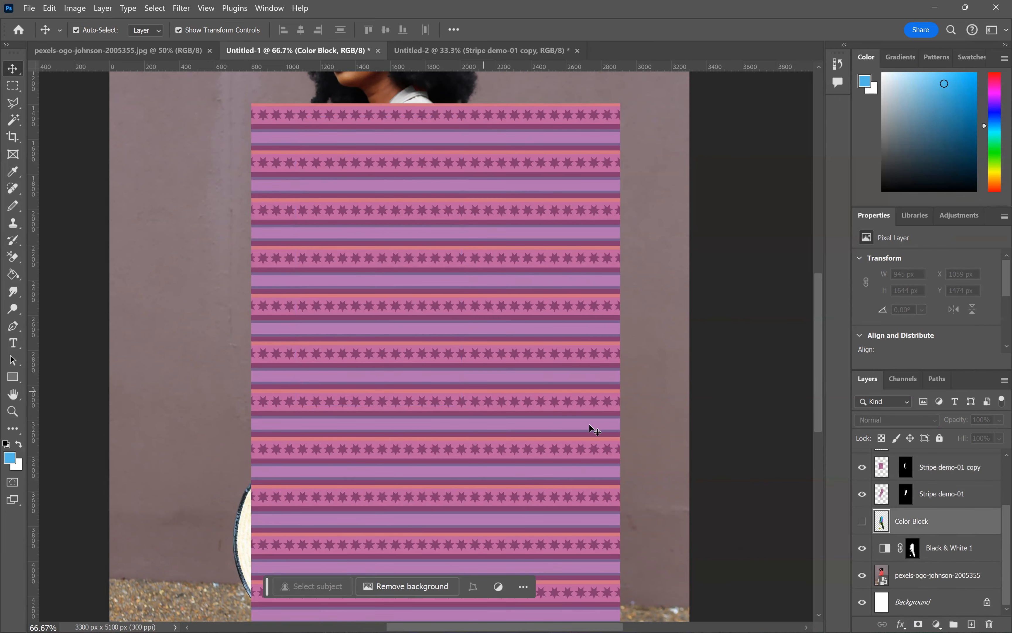
pyautogui.scroll(-3, 594, 430)
pyautogui.press('w')
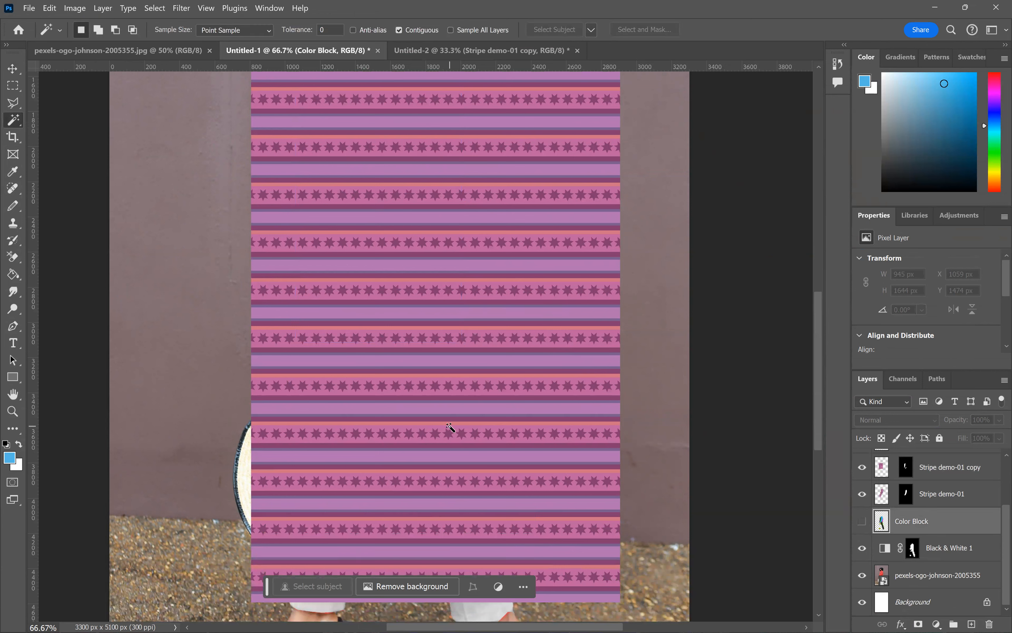
pyautogui.click(450, 427)
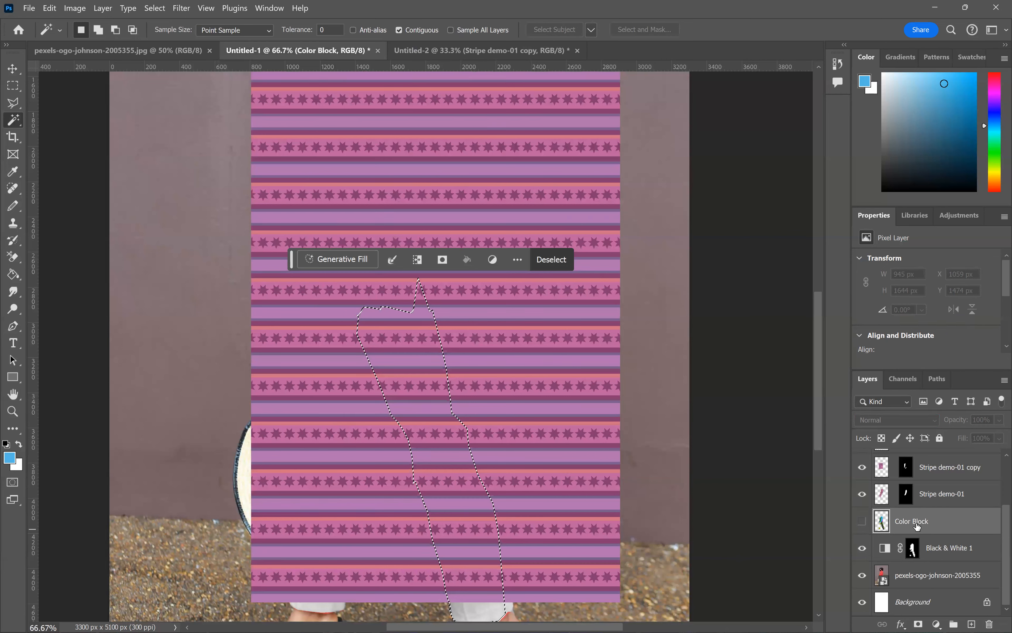
# - Mask Layer 1 with the front trouser leg selection
pyautogui.scroll(3, 991, 519)
pyautogui.click(998, 509)
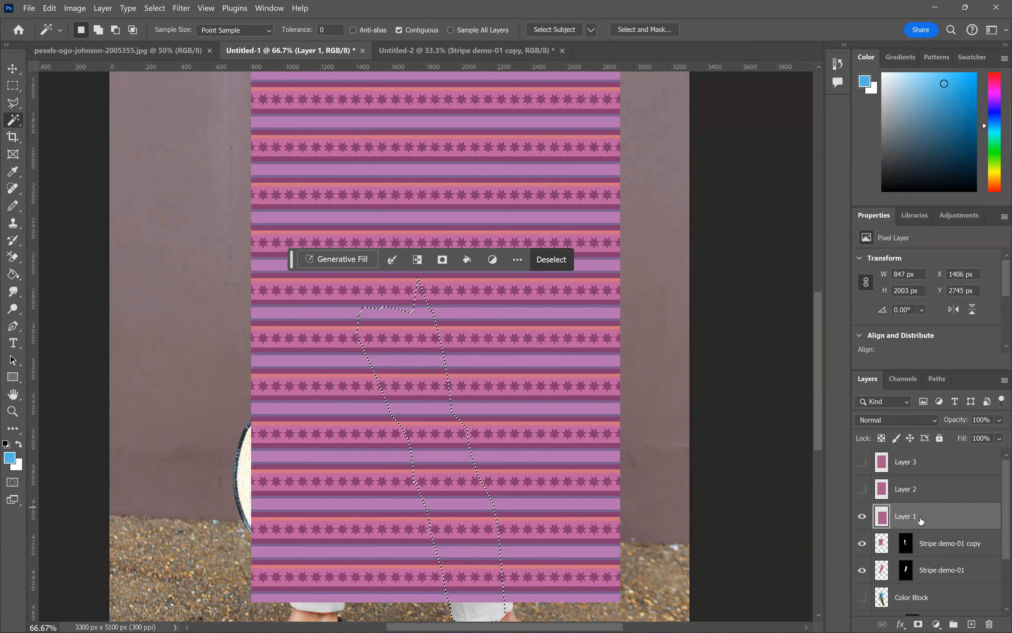
pyautogui.scroll(-1, 919, 501)
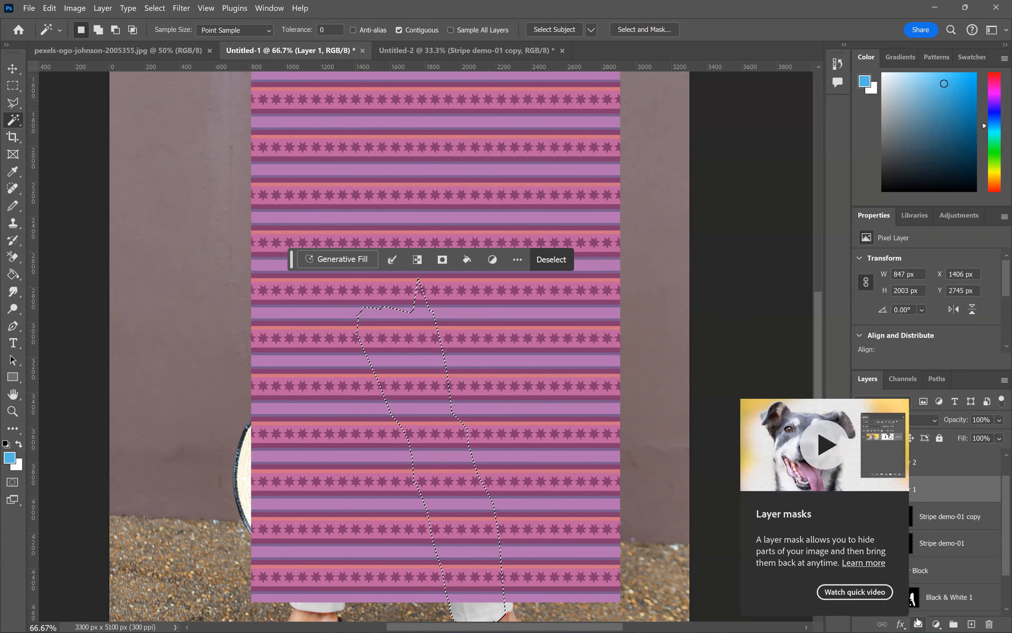
pyautogui.click(918, 623)
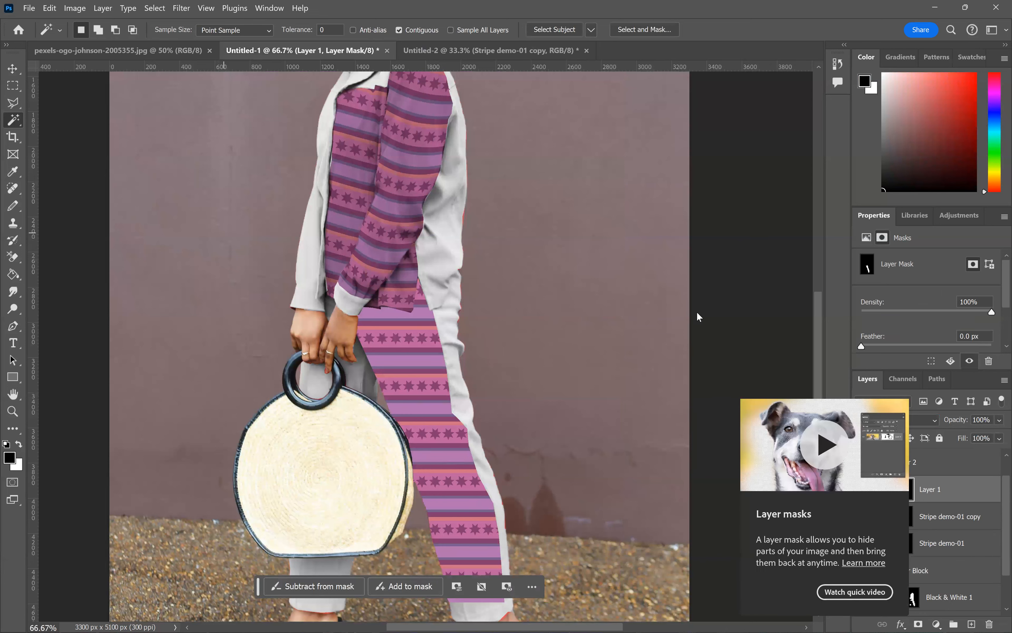
# - Unlink Layer 1's mask and move the pattern to about X 1114, Y 1706 px so it covers the whole trouser leg
pyautogui.scroll(-3, 900, 478)
pyautogui.scroll(2, 891, 498)
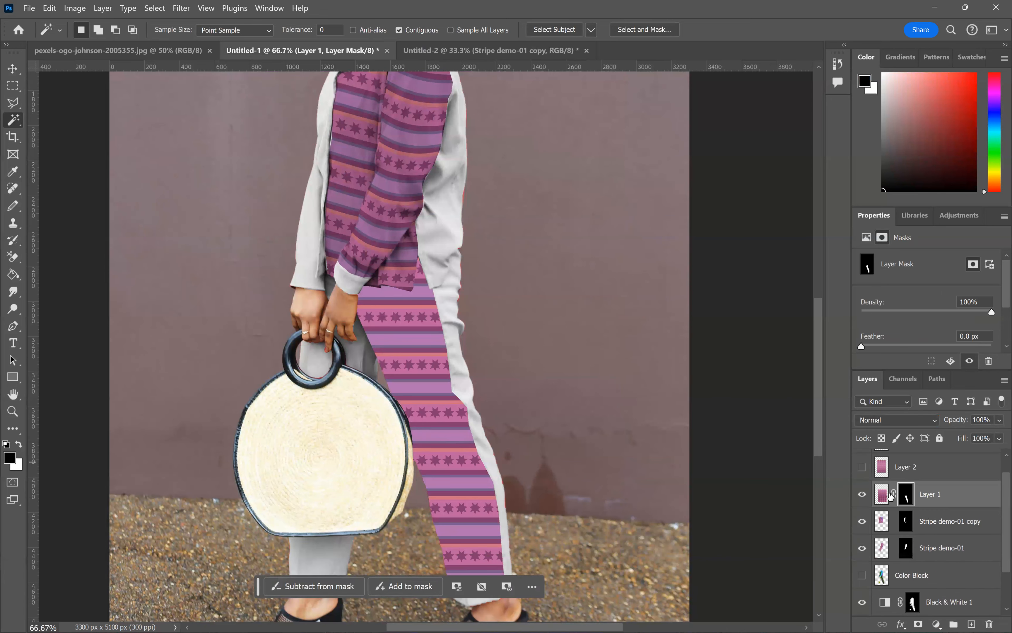
pyautogui.click(882, 496)
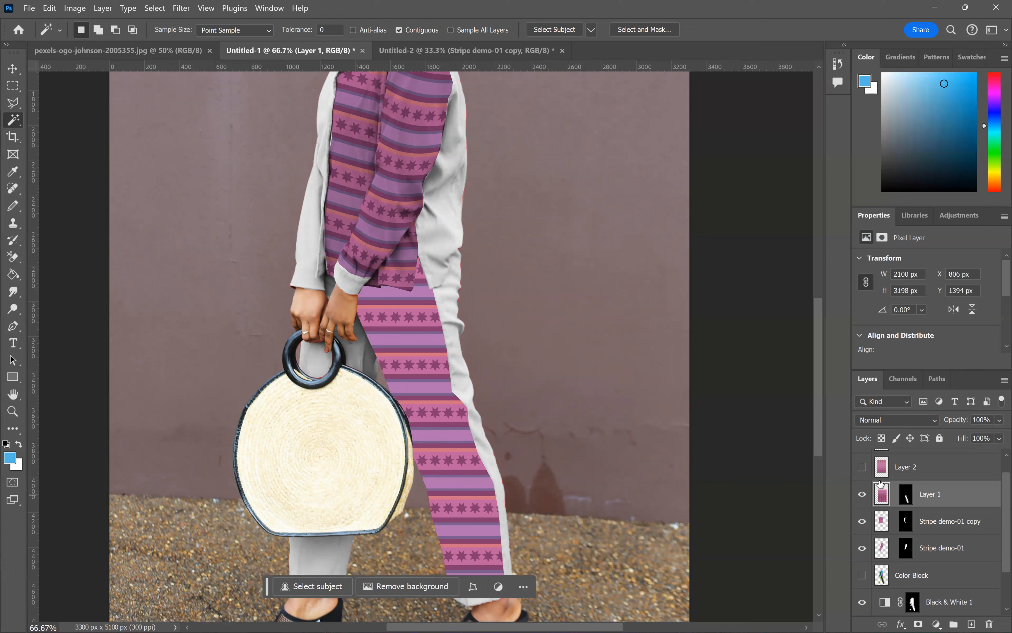
pyautogui.click(13, 70)
pyautogui.moveTo(428, 382); pyautogui.dragTo(487, 425)
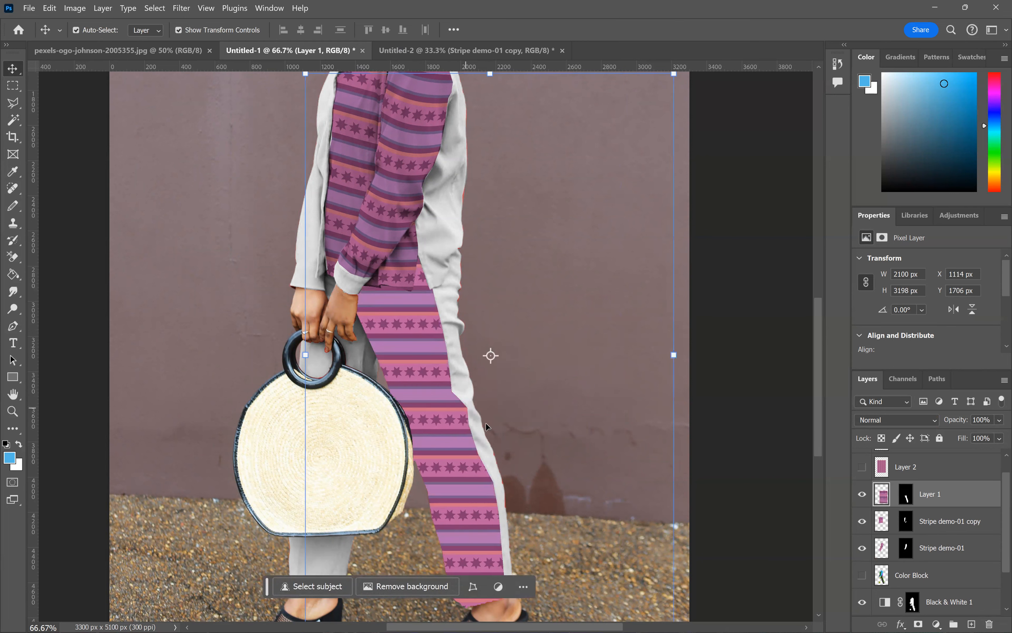
# - Relink Layer 1's mask, try moving pattern and mask together away from the leg, and undo the move
pyautogui.click(893, 495)
pyautogui.moveTo(416, 408); pyautogui.dragTo(527, 425)
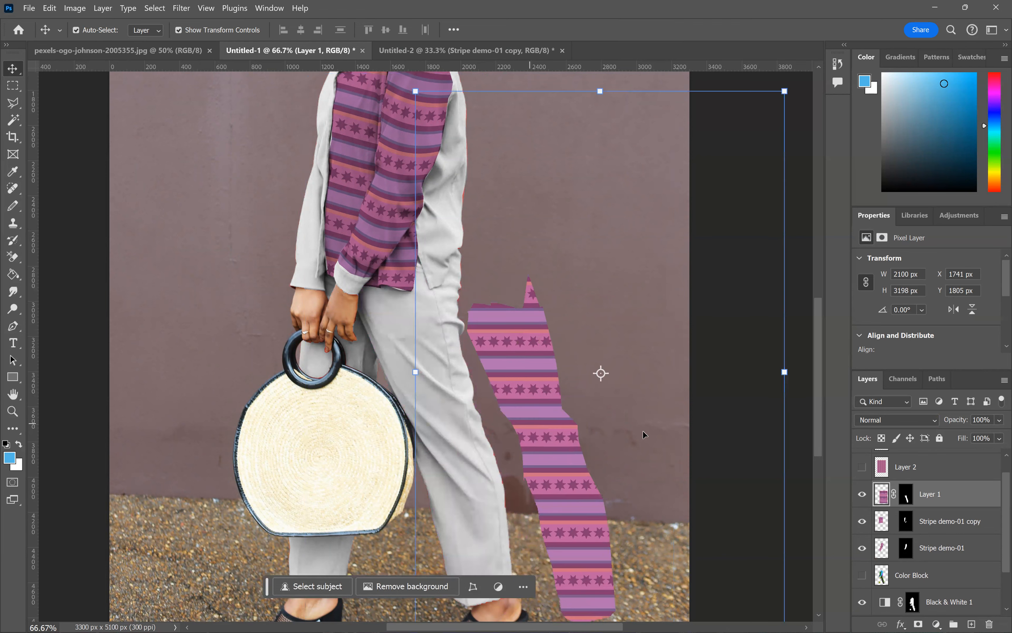
pyautogui.hotkey('ctrl', 'z')
# - Try moving only Layer 1's unlinked mask, undo it, and reselect the pattern with the mask left unlinked
pyautogui.click(913, 496)
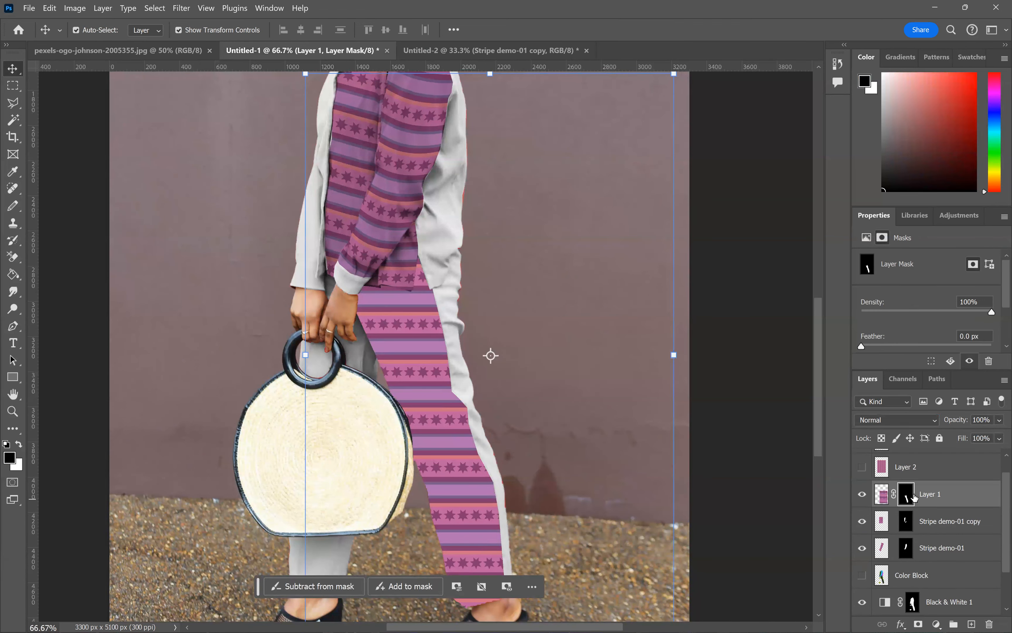
pyautogui.click(894, 495)
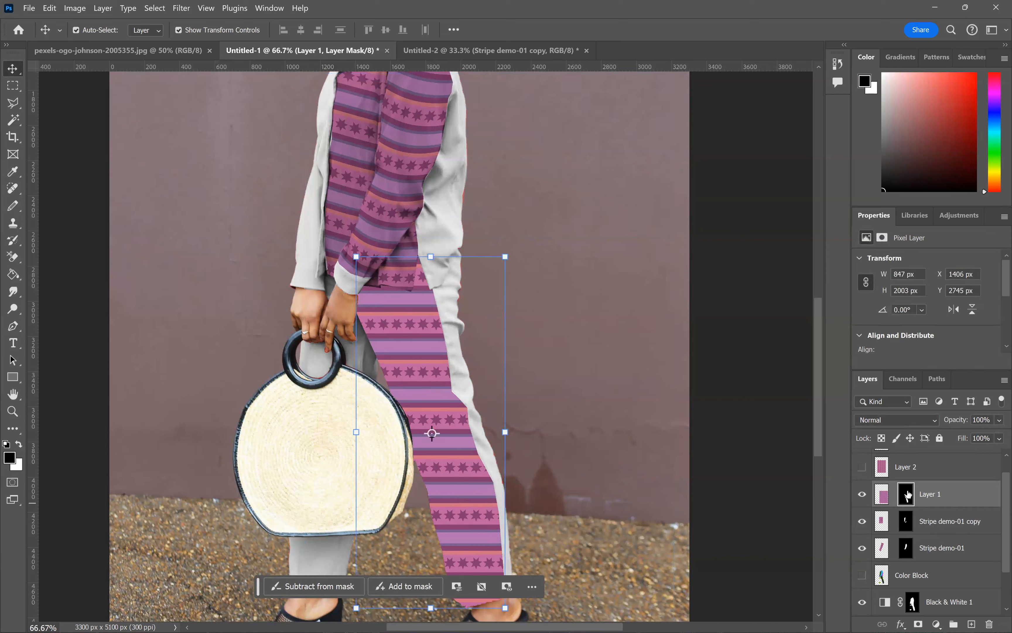
pyautogui.moveTo(363, 534); pyautogui.dragTo(496, 383)
pyautogui.moveTo(527, 443)
pyautogui.mouseDown()
pyautogui.moveTo(500, 372)
pyautogui.moveTo(534, 437)
pyautogui.moveTo(502, 416)
pyautogui.moveTo(539, 307)
pyautogui.moveTo(541, 446)
pyautogui.mouseUp()
pyautogui.hotkey('ctrl', 'z')
pyautogui.click(894, 496)
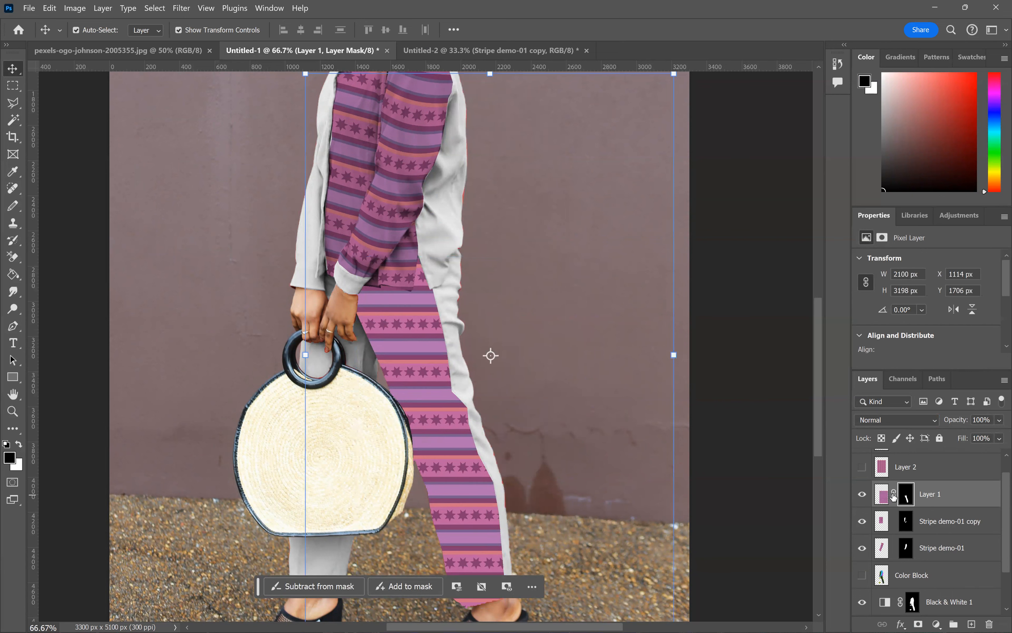
pyautogui.click(883, 495)
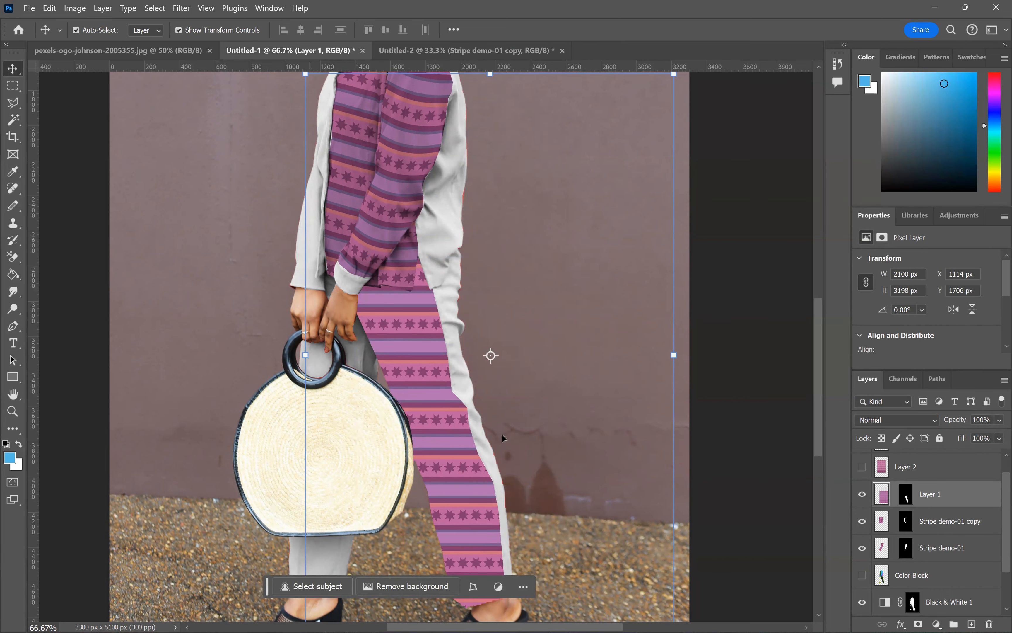
# - Trim Layer 1's pattern to a rectangular marquee of about 1161 by 2273 px around the front trouser leg, then deselect
pyautogui.scroll(-1, 503, 437)
pyautogui.scroll(-1, 548, 384)
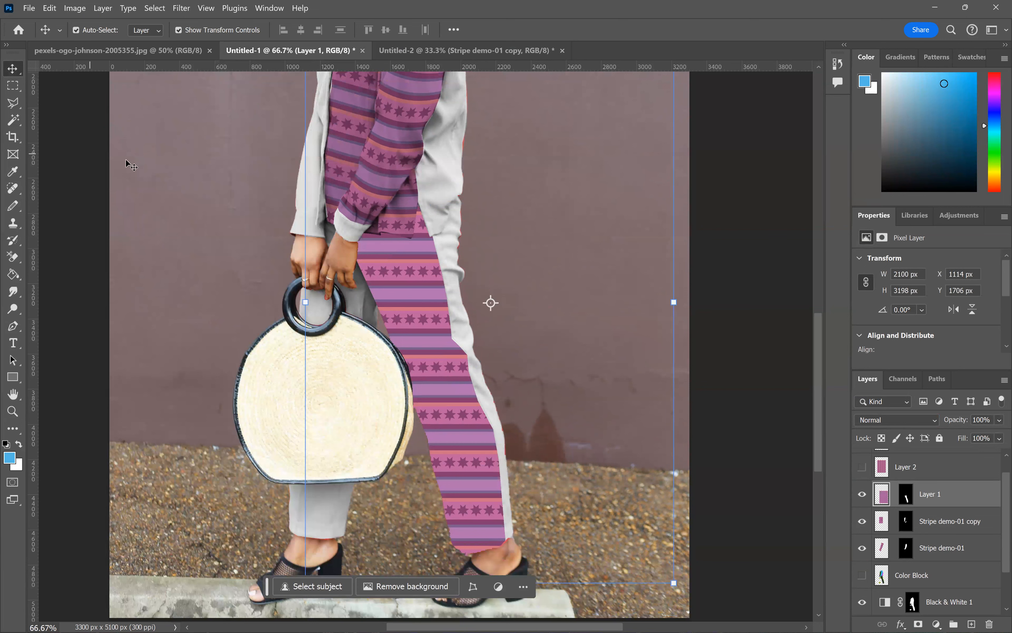
pyautogui.click(12, 85)
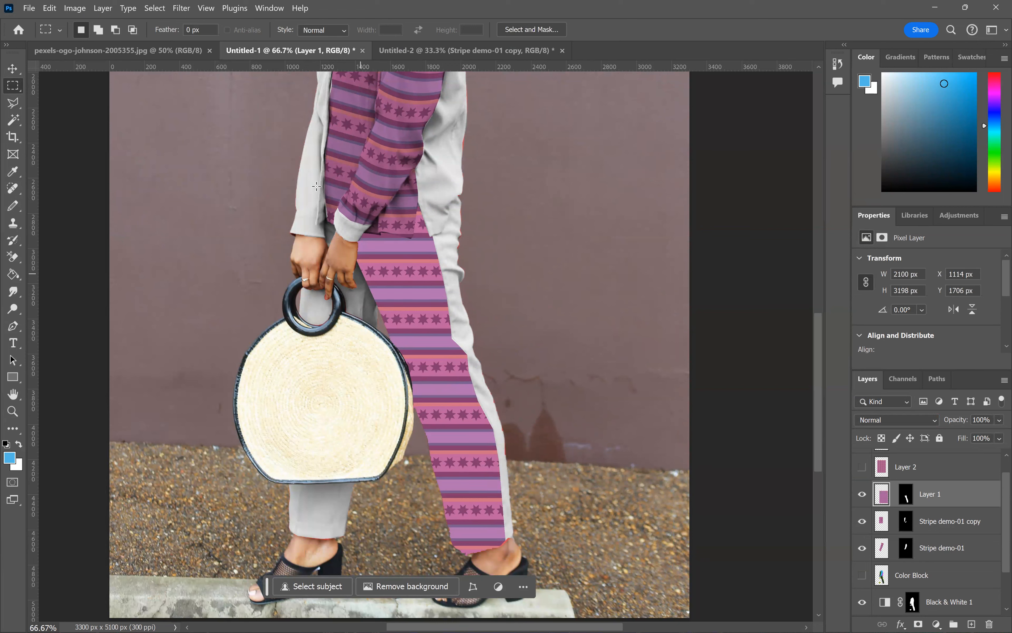
pyautogui.moveTo(317, 175); pyautogui.dragTo(522, 575)
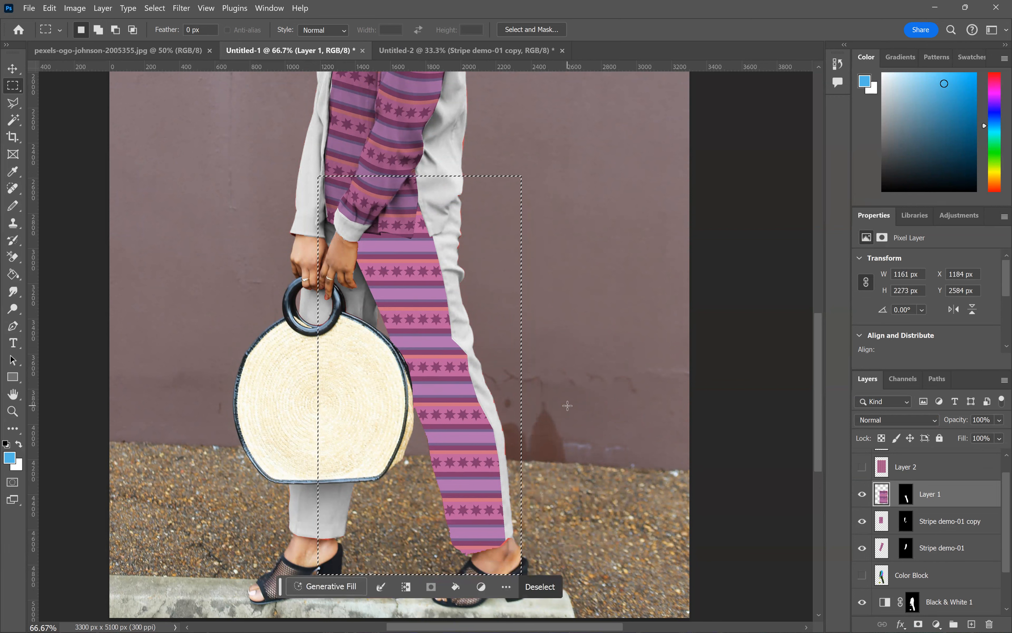
pyautogui.hotkey('ctrl', 'shift', 'i')
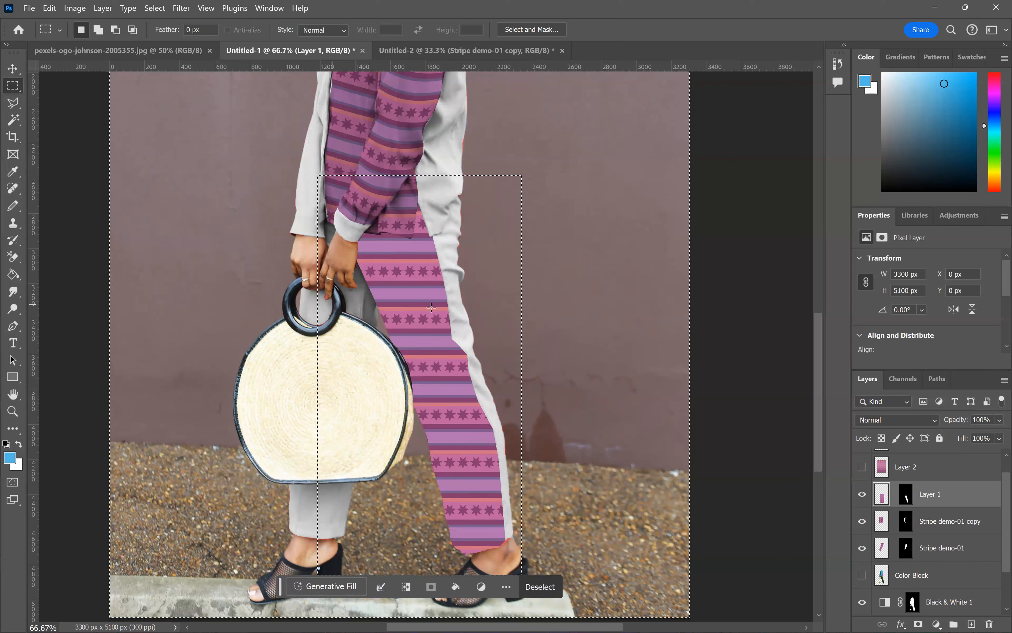
pyautogui.hotkey('ctrl', 'd')
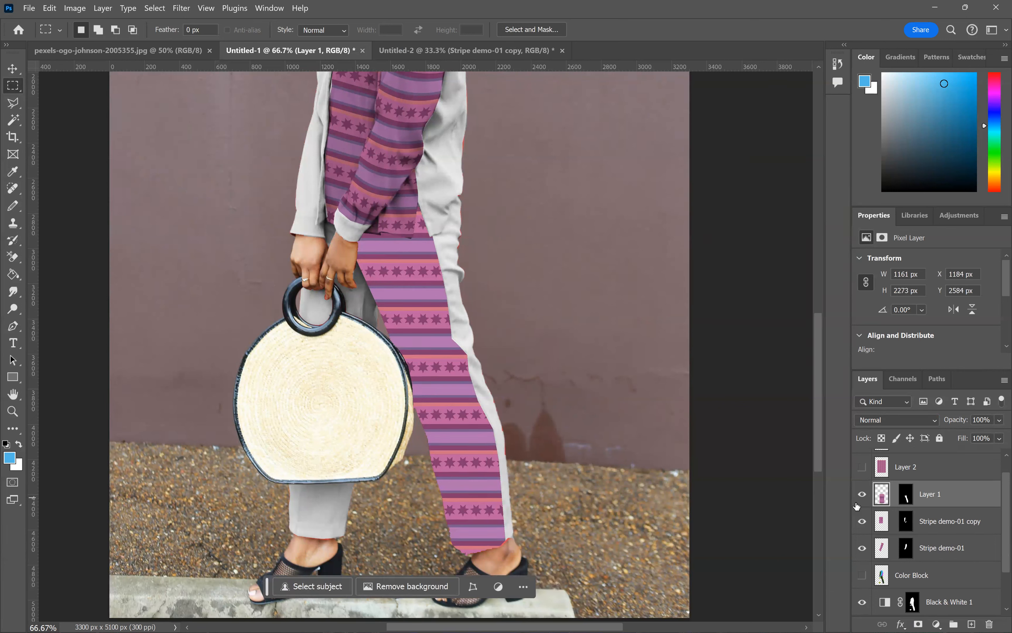
# - Warp Layer 1's pattern so its stripes curve around and follow the slant of the front trouser leg, and apply the warp
pyautogui.click(76, 8)
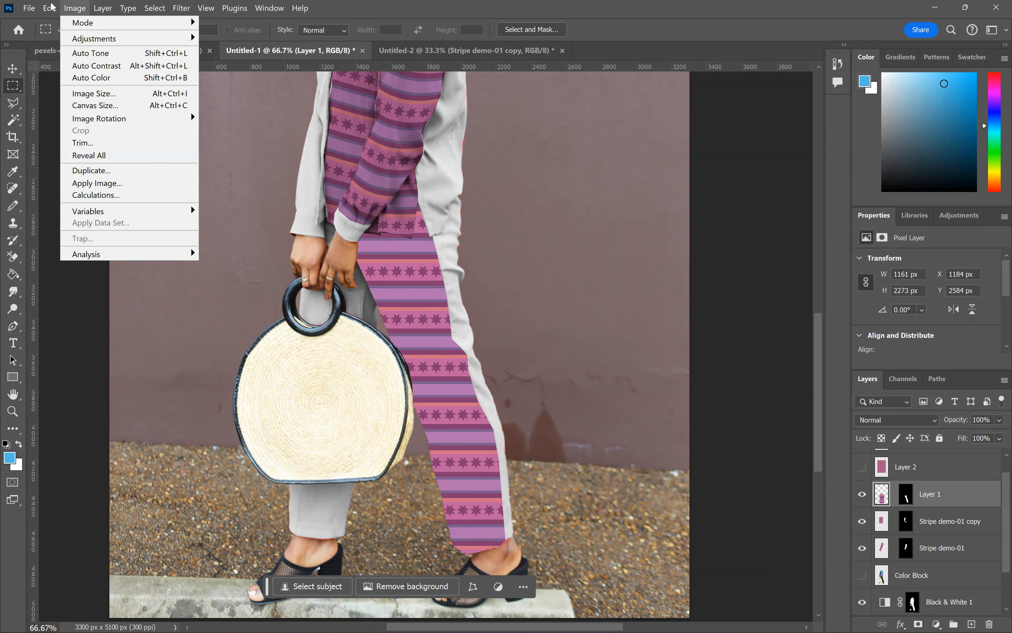
pyautogui.click(51, 8)
pyautogui.moveTo(136, 298)
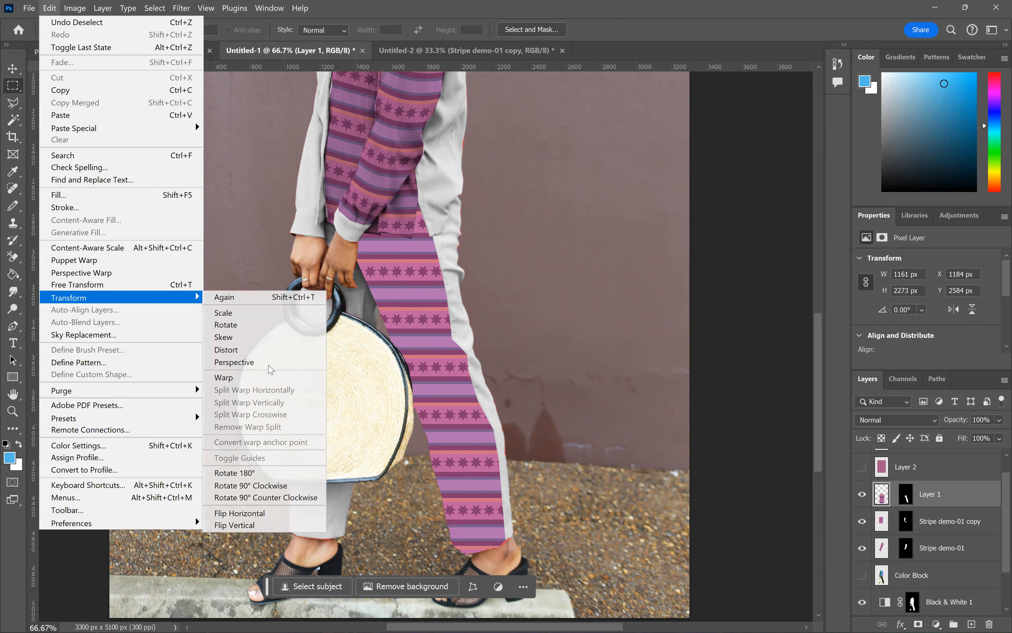
pyautogui.click(268, 377)
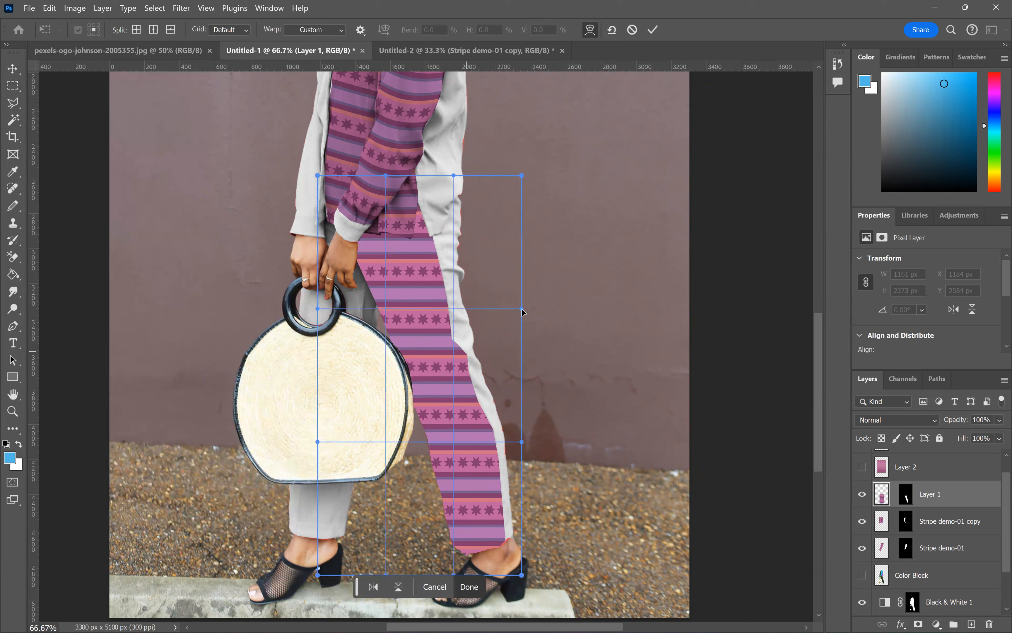
pyautogui.moveTo(521, 311); pyautogui.dragTo(466, 212)
pyautogui.moveTo(521, 442); pyautogui.dragTo(511, 397)
pyautogui.moveTo(523, 577); pyautogui.dragTo(530, 549)
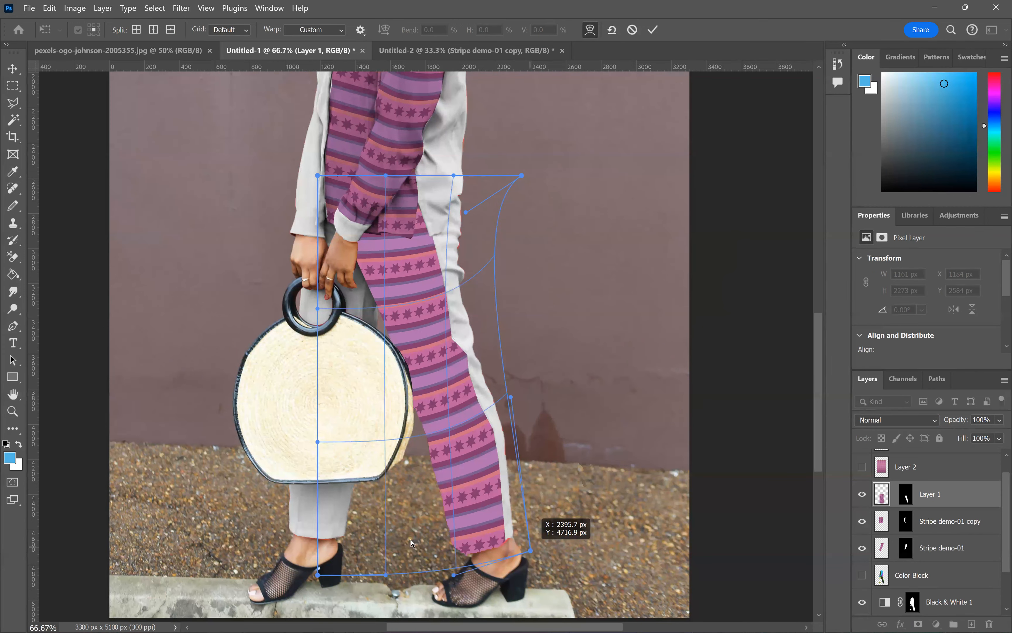
pyautogui.moveTo(393, 517); pyautogui.dragTo(486, 570)
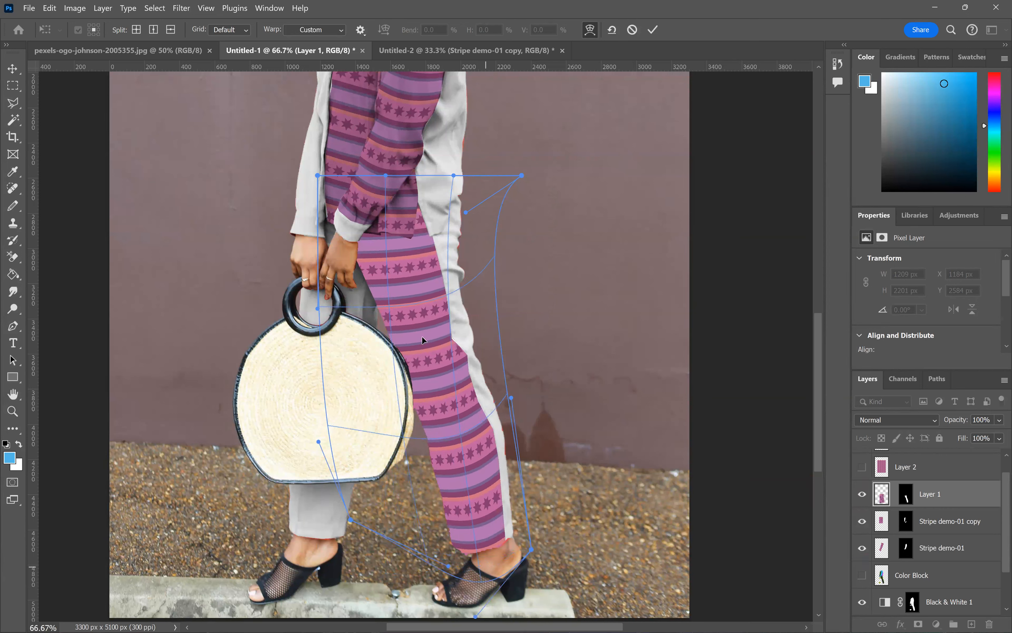
pyautogui.moveTo(321, 287); pyautogui.dragTo(322, 264)
pyautogui.moveTo(483, 205); pyautogui.dragTo(472, 188)
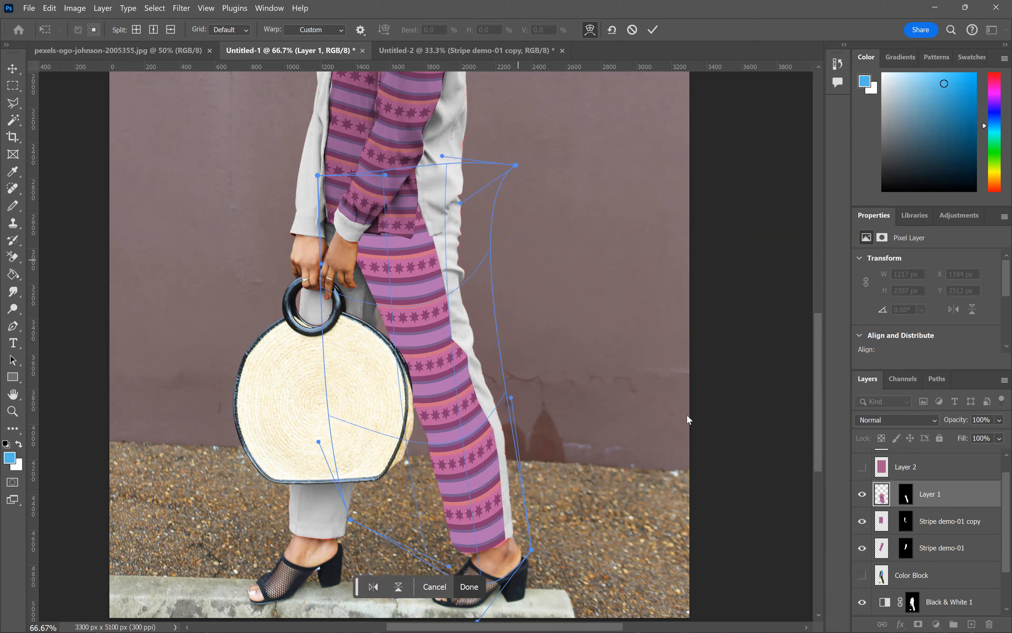
pyautogui.press('Return')
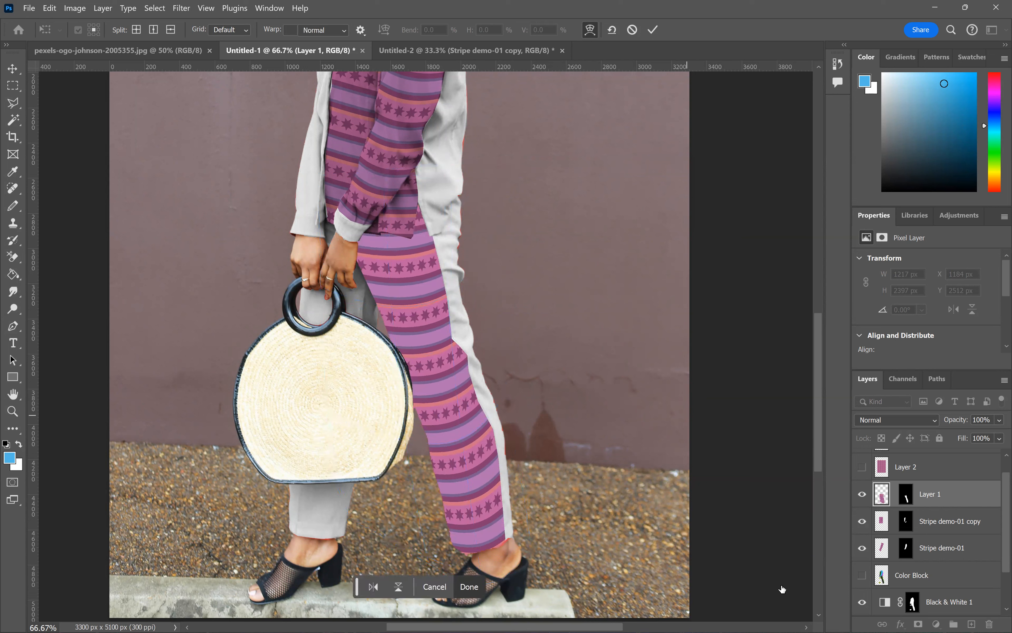
# - Set Layer 1's blend mode to Multiply
pyautogui.press('m')
pyautogui.click(912, 418)
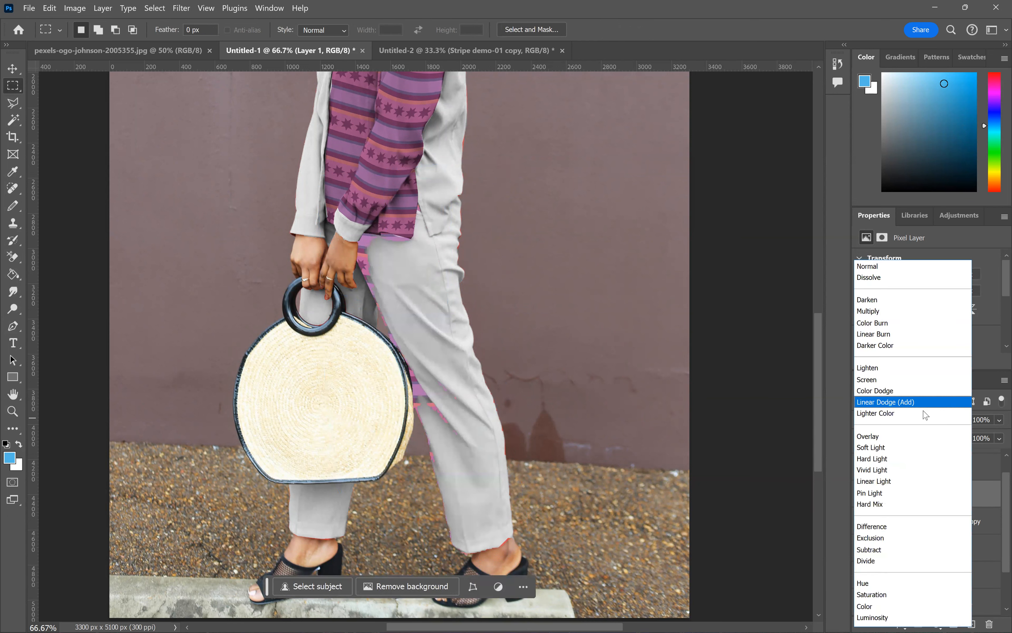
pyautogui.click(891, 313)
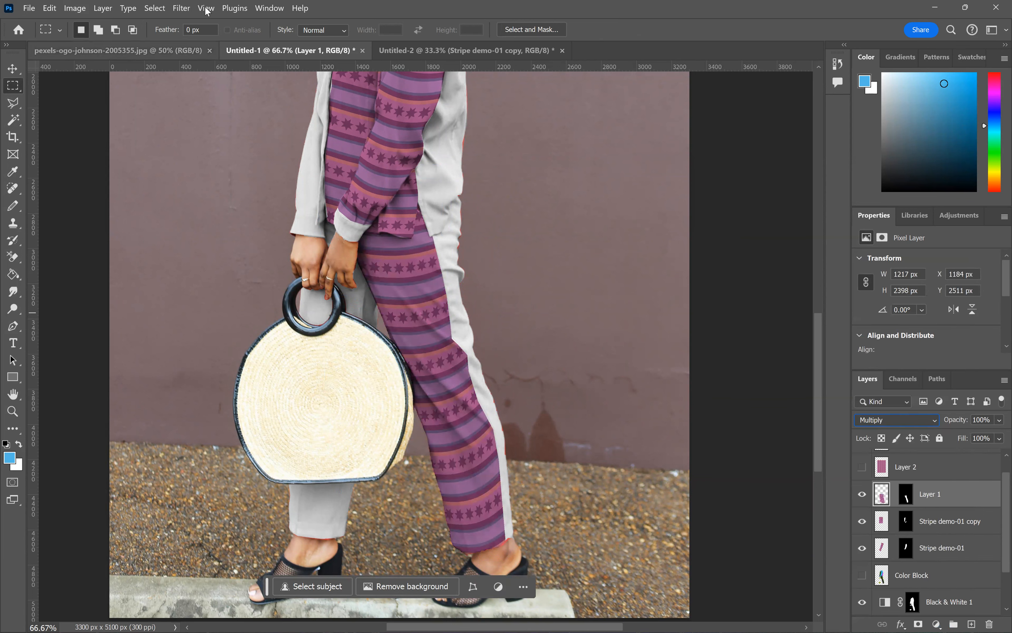
# - Start the Liquify filter on Layer 1 and nudge the stripes on the upper front trouser leg with a size 34 brush
pyautogui.click(179, 7)
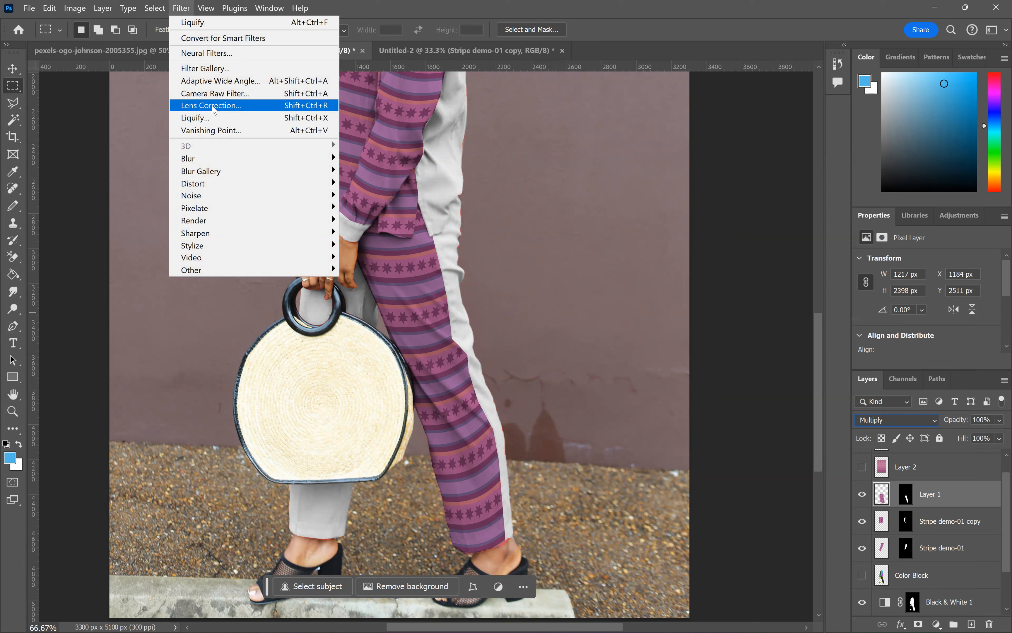
pyautogui.click(210, 122)
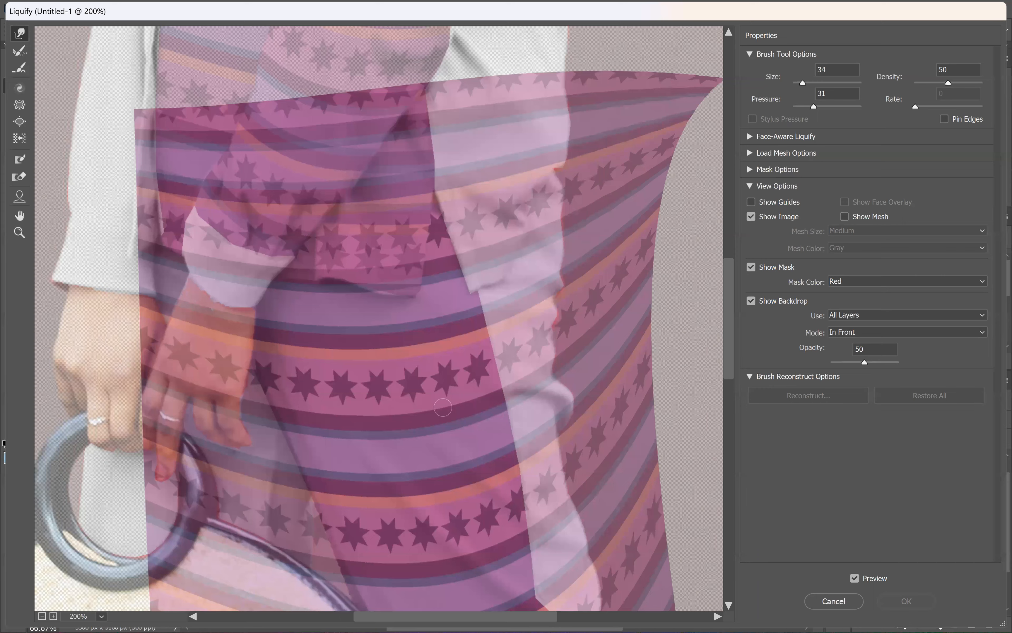
pyautogui.scroll(-5, 443, 272)
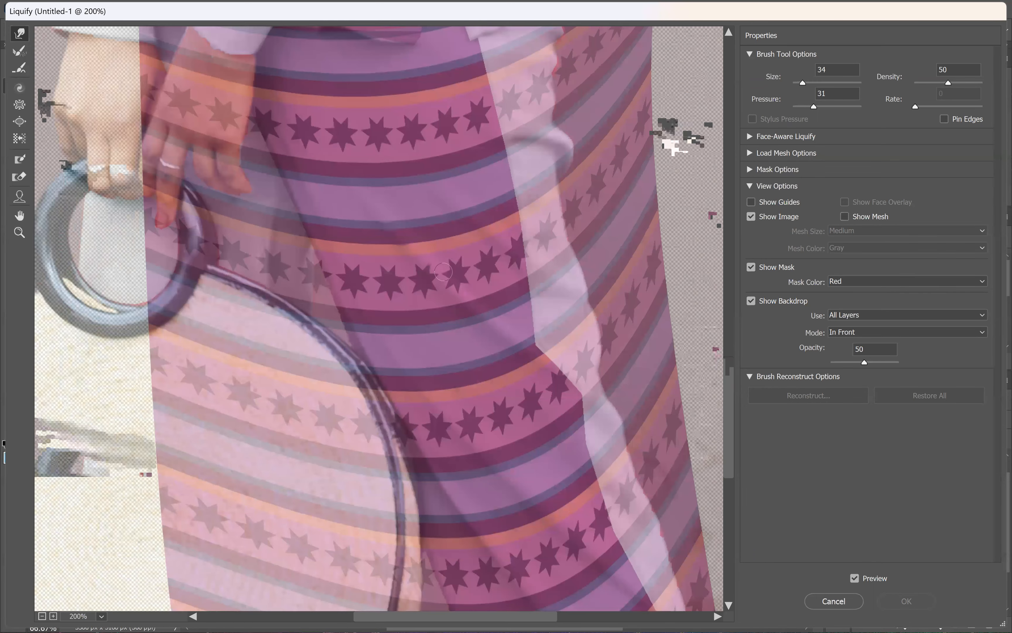
pyautogui.click(444, 273)
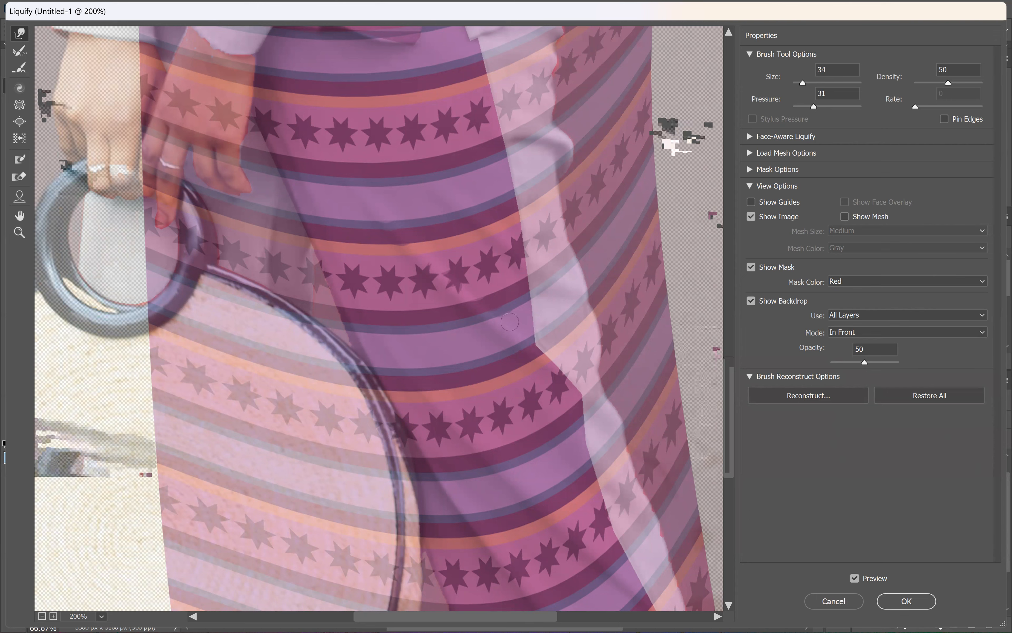
# - Push Layer 1's stripes along the diagonal fabric folds of the front trouser leg, undoing a misplaced stroke, and apply Liquify
pyautogui.scroll(-1, 526, 368)
pyautogui.scroll(-4, 527, 368)
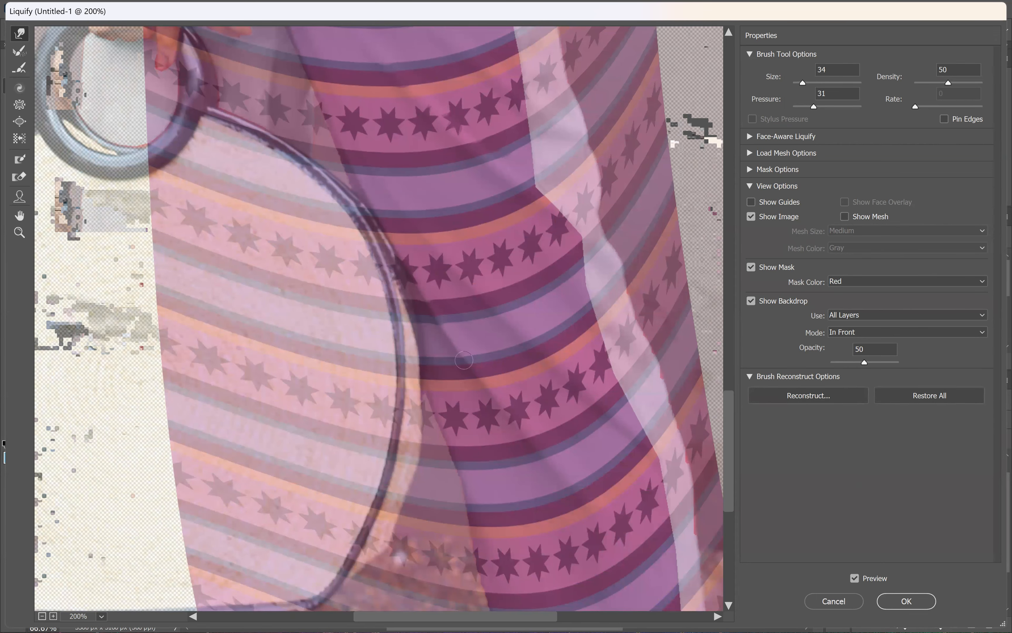
pyautogui.moveTo(522, 428); pyautogui.dragTo(573, 474)
pyautogui.moveTo(546, 350); pyautogui.dragTo(644, 435)
pyautogui.hotkey('ctrl', 'z')
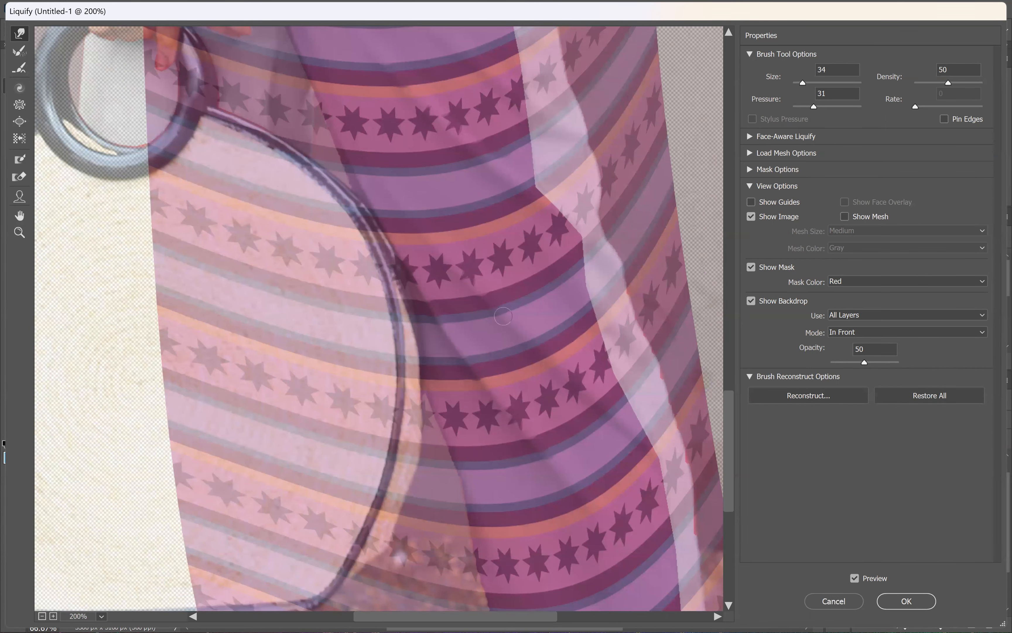
pyautogui.moveTo(521, 331); pyautogui.dragTo(586, 386)
pyautogui.scroll(-5, 642, 433)
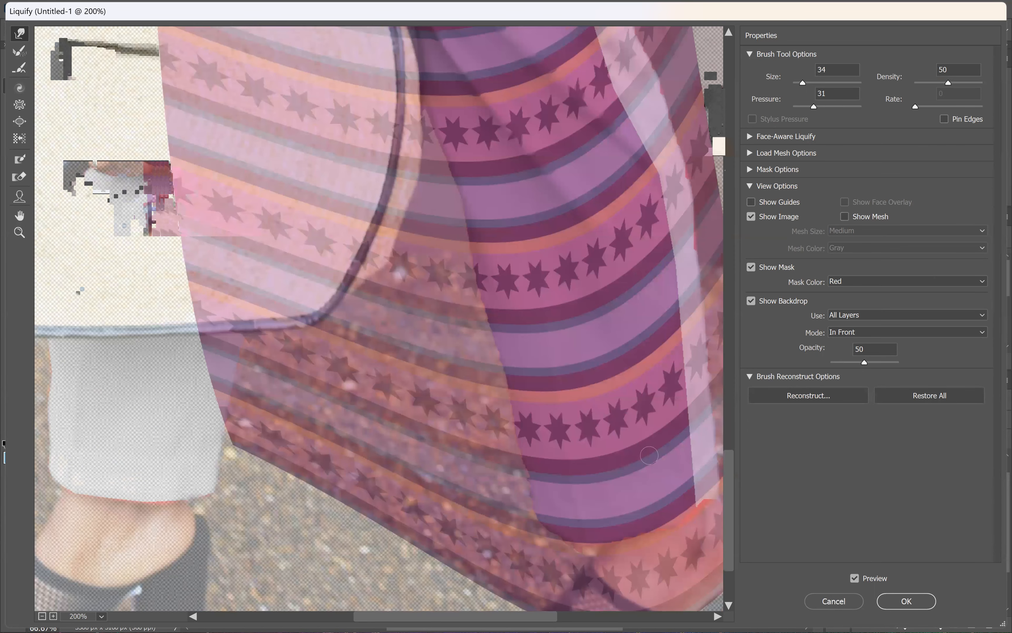
pyautogui.scroll(5, 649, 455)
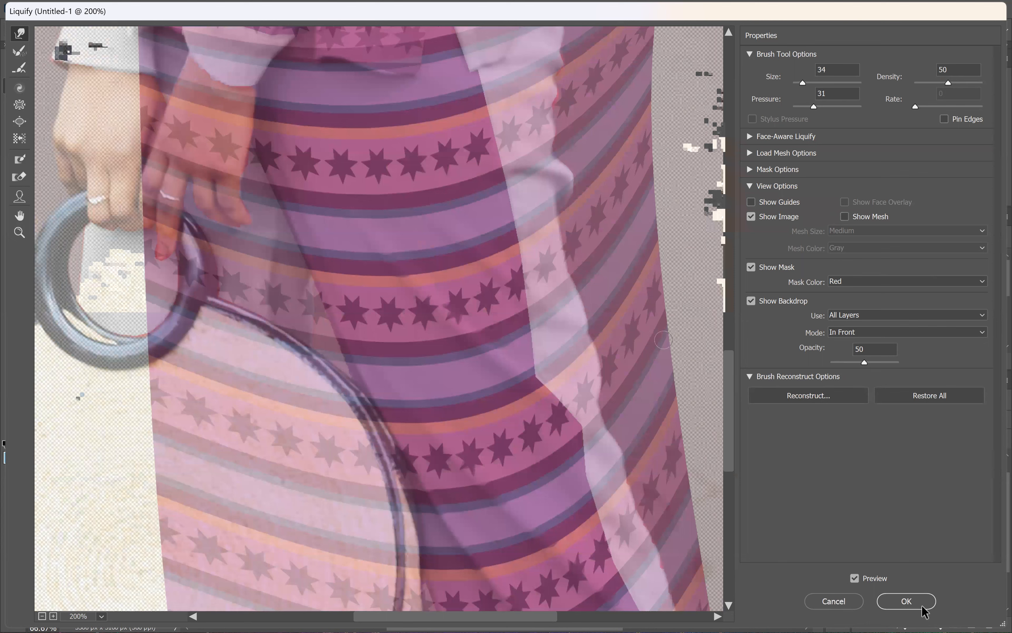
pyautogui.click(895, 609)
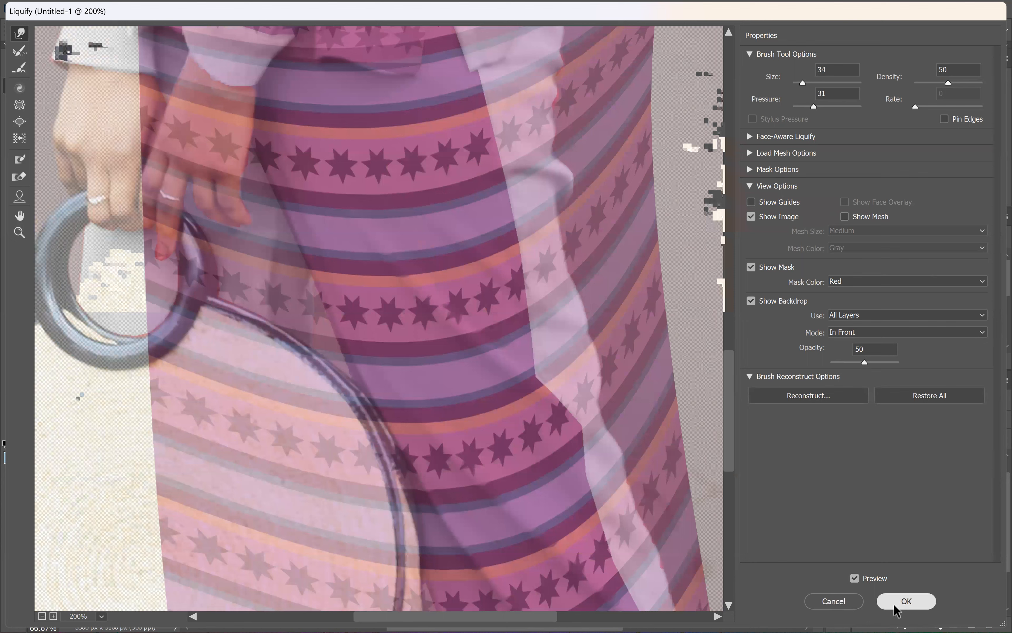
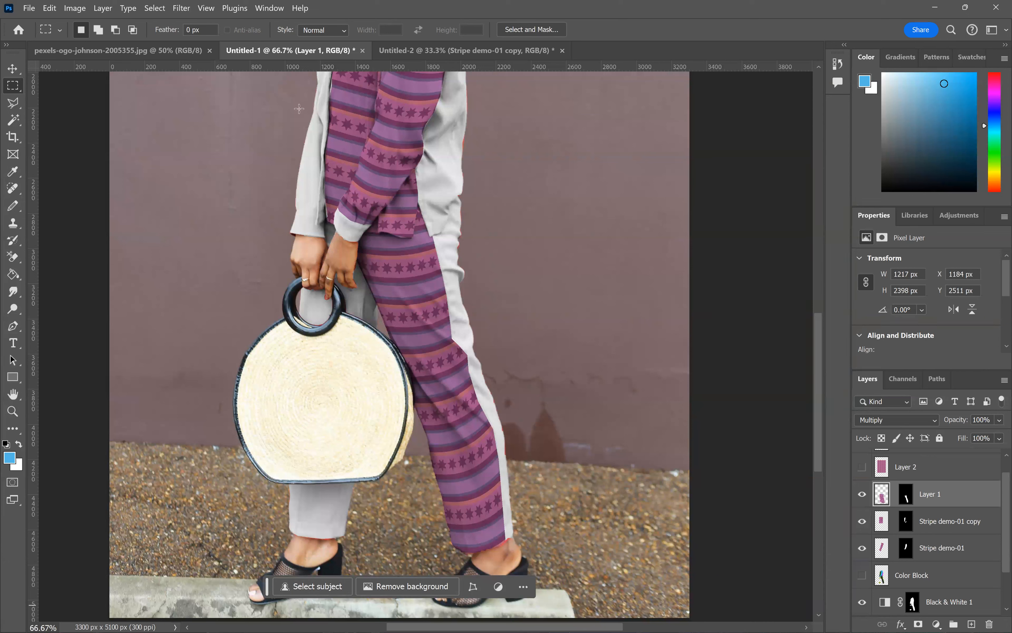
# - Duplicate Layer 3 in the same document, keeping the suggested name Layer 3 copy
pyautogui.scroll(1, 950, 508)
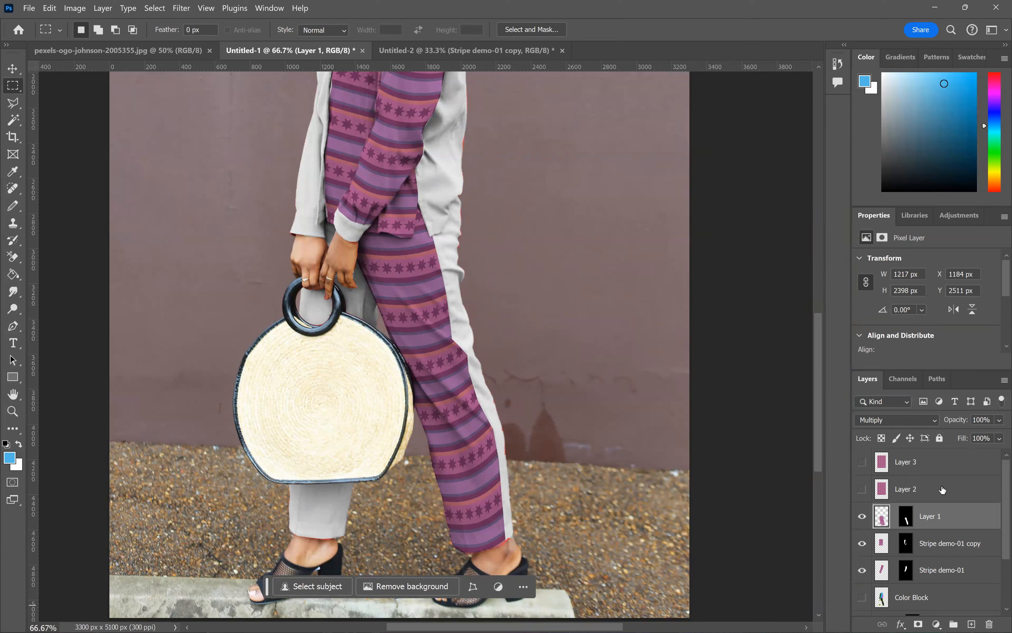
pyautogui.click(930, 457)
pyautogui.rightClick(930, 457)
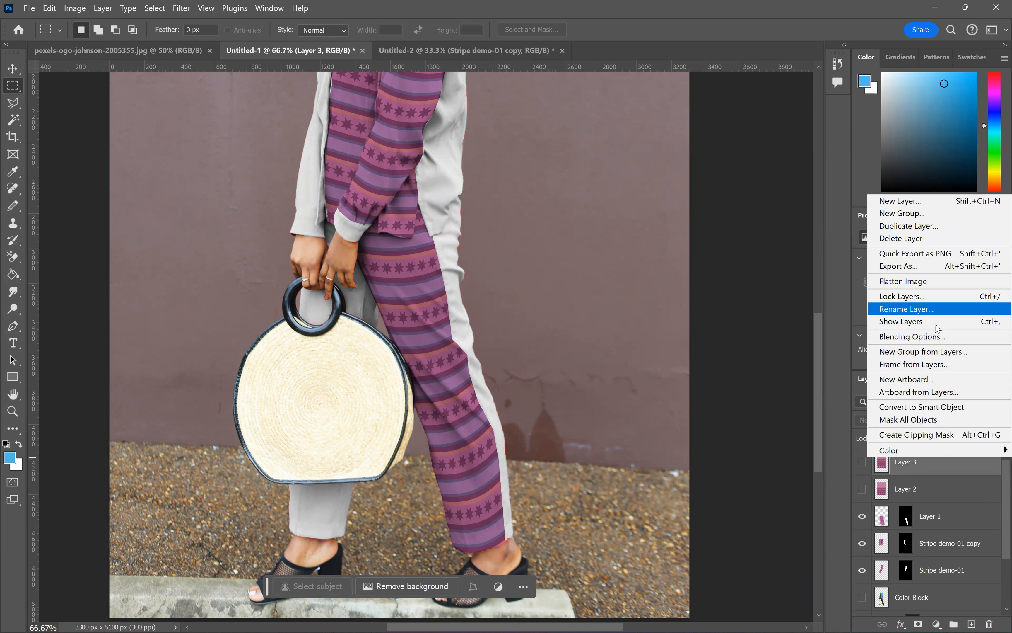
pyautogui.click(907, 226)
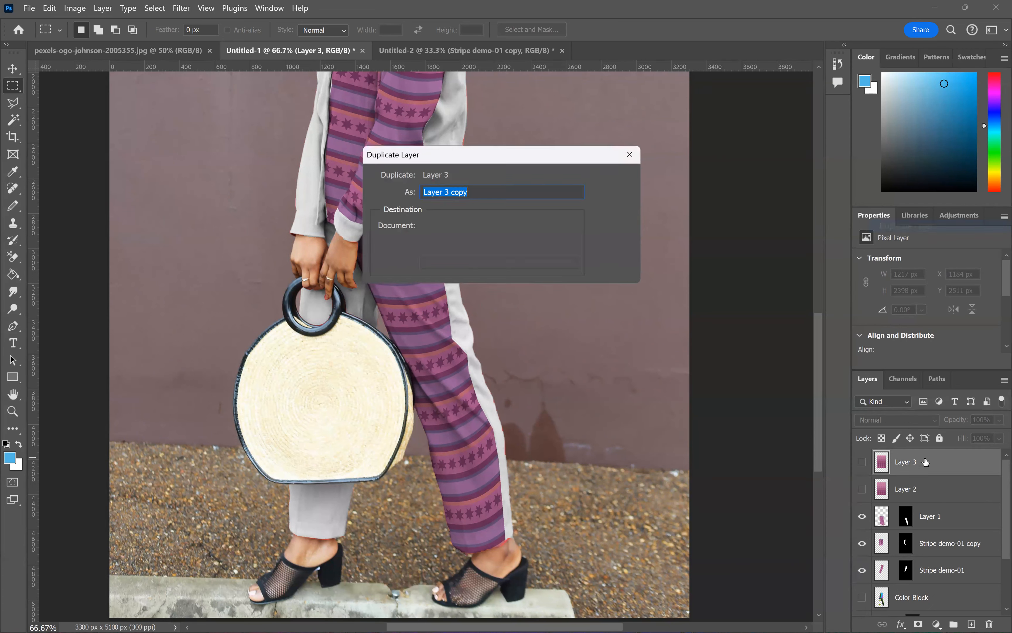
pyautogui.press('Return')
# - Select Layer 2 and check its full stripe pattern by showing and hiding it
pyautogui.click(927, 516)
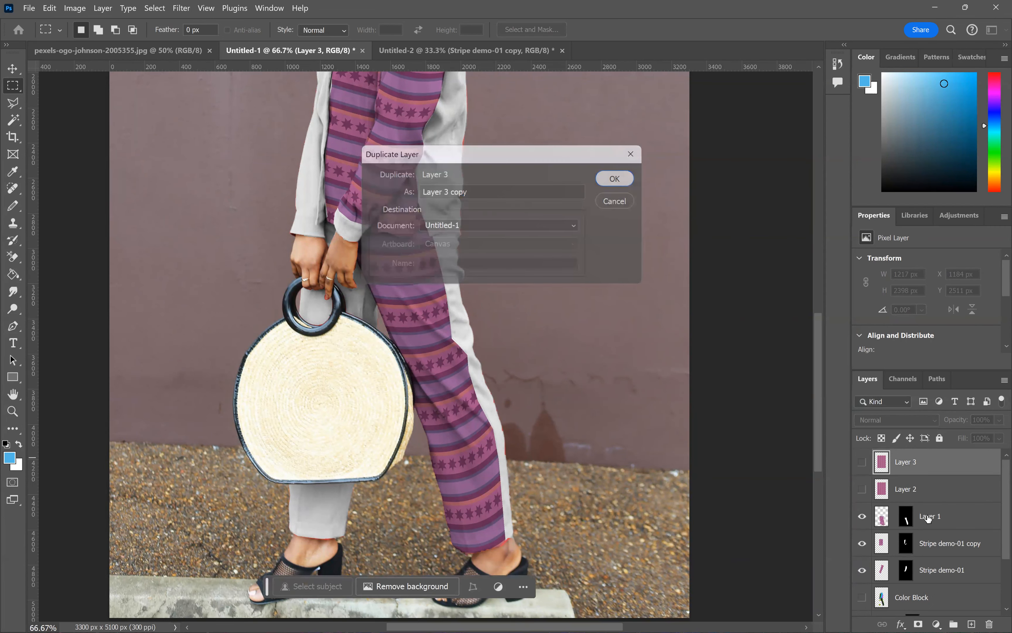
pyautogui.click(863, 518)
pyautogui.click(865, 521)
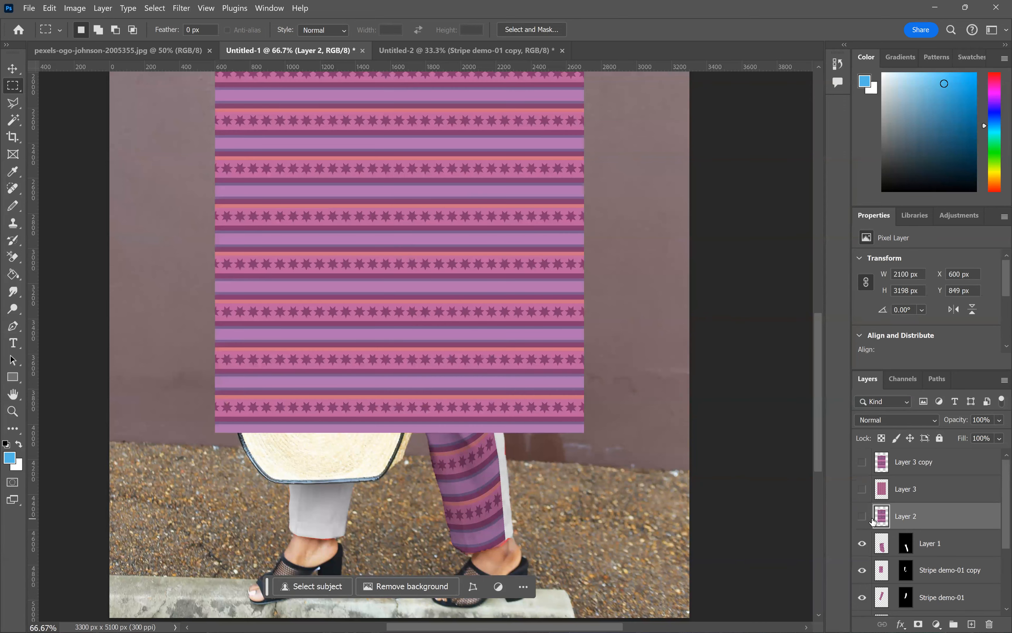
# - Select both jacket cuffs from the Color Block layer with the Magic Wand and add a new layer above it
pyautogui.scroll(-3, 929, 567)
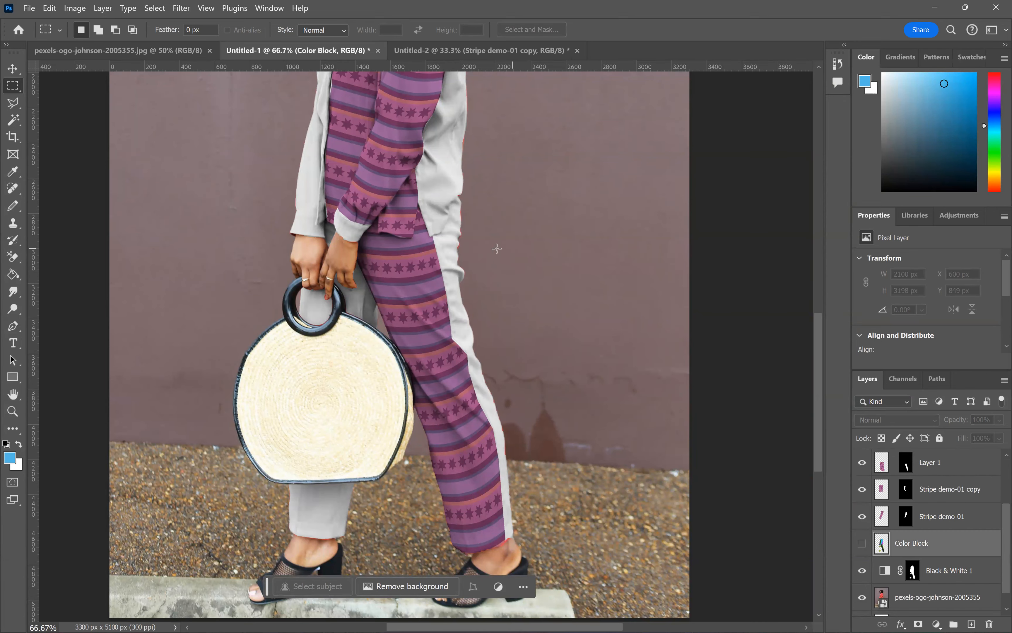
pyautogui.scroll(4, 515, 269)
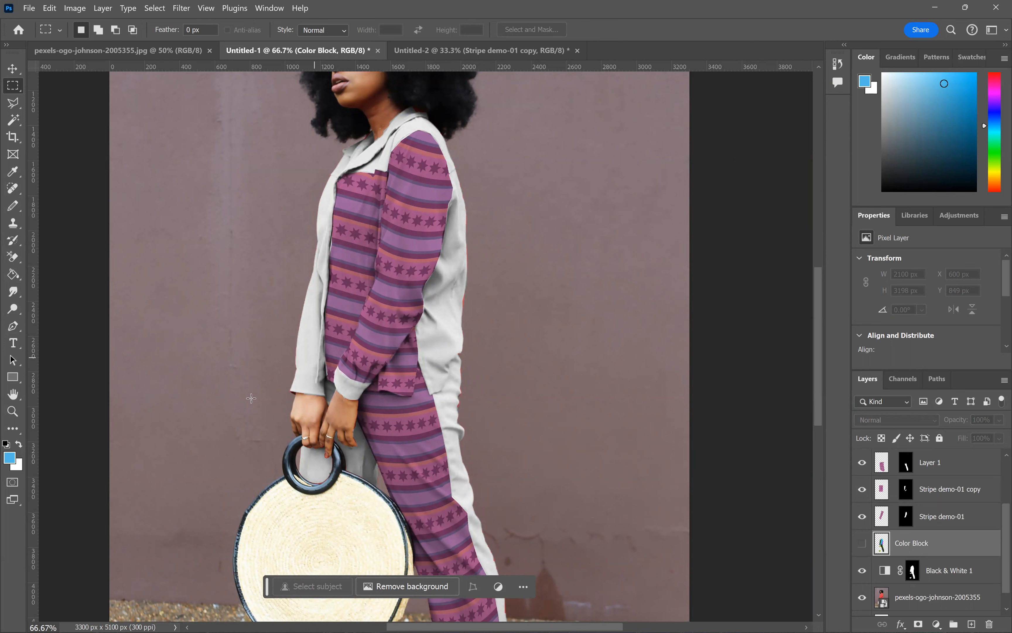
pyautogui.click(14, 121)
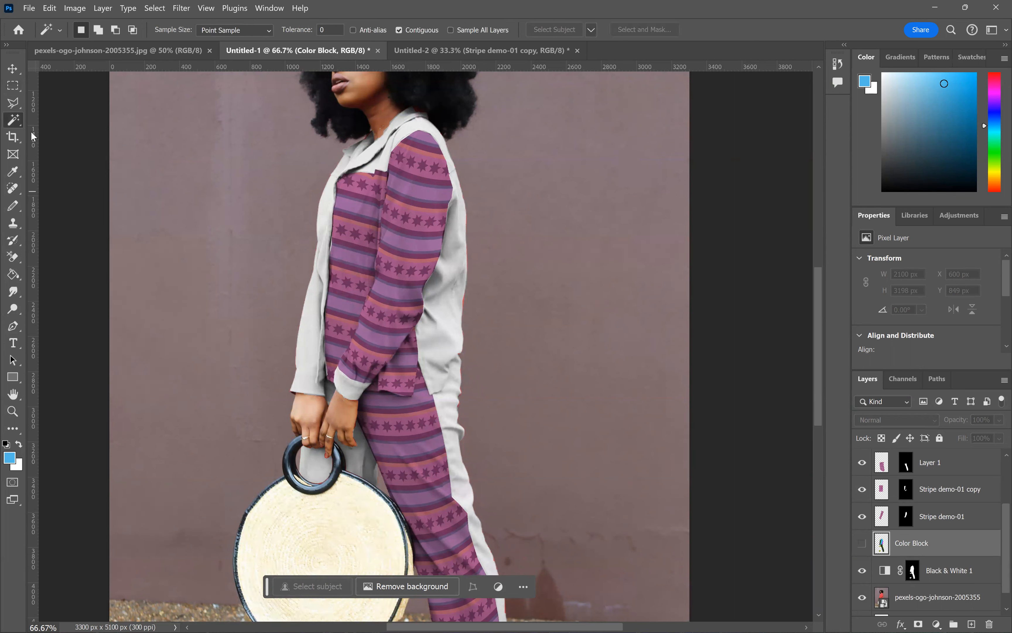
pyautogui.click(353, 389)
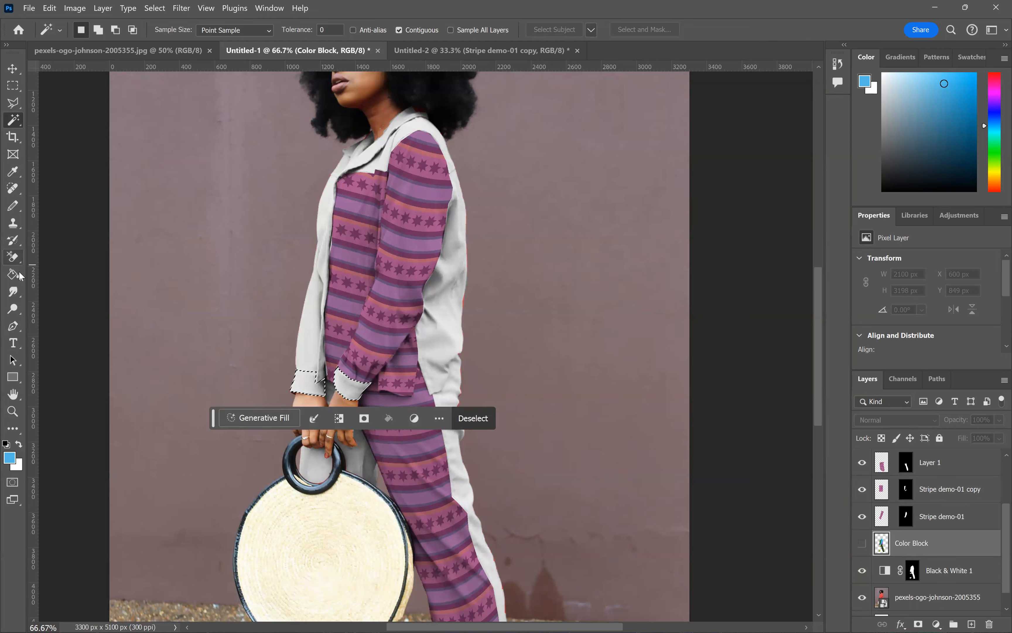
pyautogui.click(971, 623)
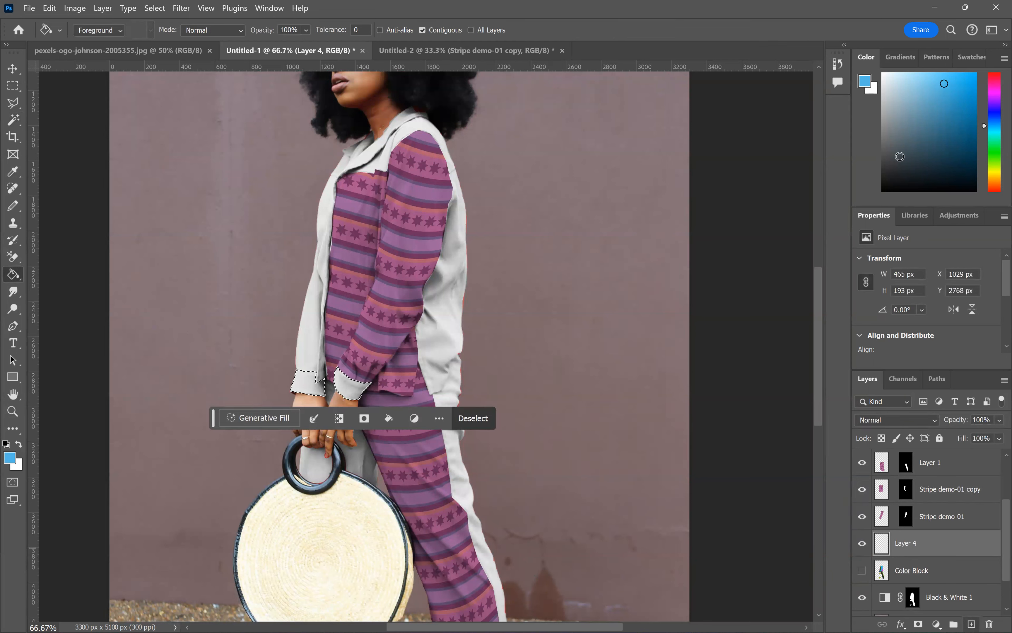
# - Sample the light purple stripe from Layer 2 as the foreground color, showing that layer only while sampling
pyautogui.scroll(3, 905, 509)
pyautogui.click(862, 515)
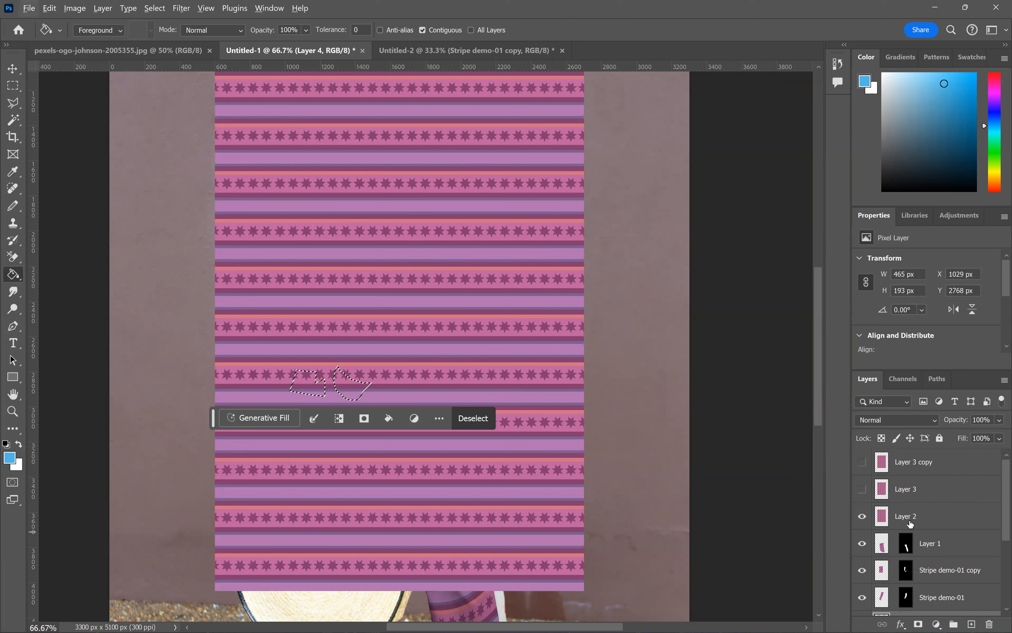
pyautogui.keyDown('alt'); pyautogui.click(377, 298); pyautogui.keyUp('alt')
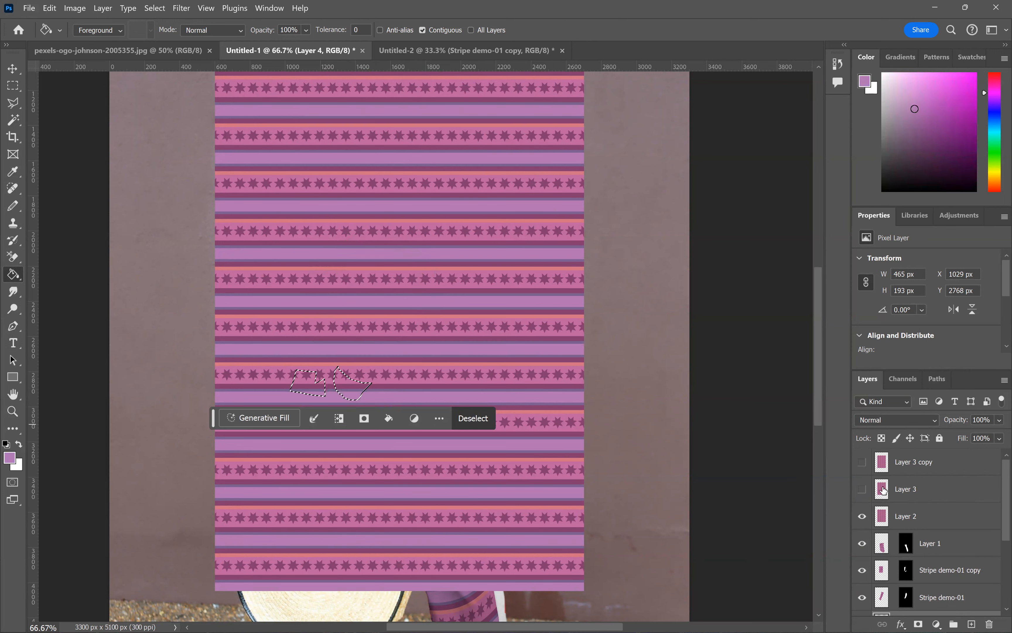
pyautogui.click(862, 515)
pyautogui.scroll(-3, 957, 542)
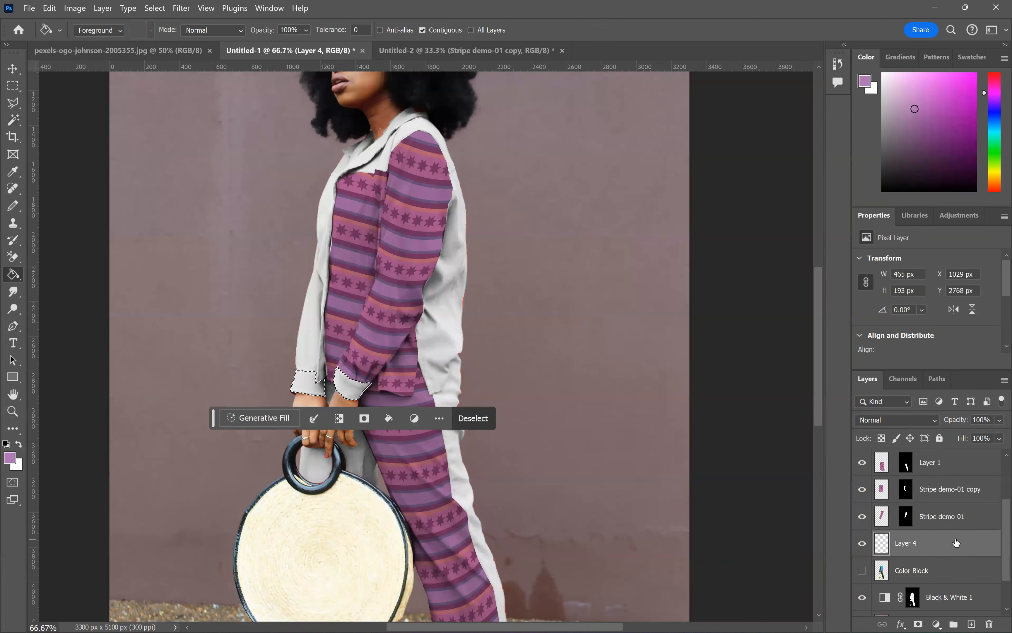
# - Fill the cuff selection on Layer 4 with the sampled purple, set the layer to Multiply, and deselect
pyautogui.click(307, 390)
pyautogui.click(902, 420)
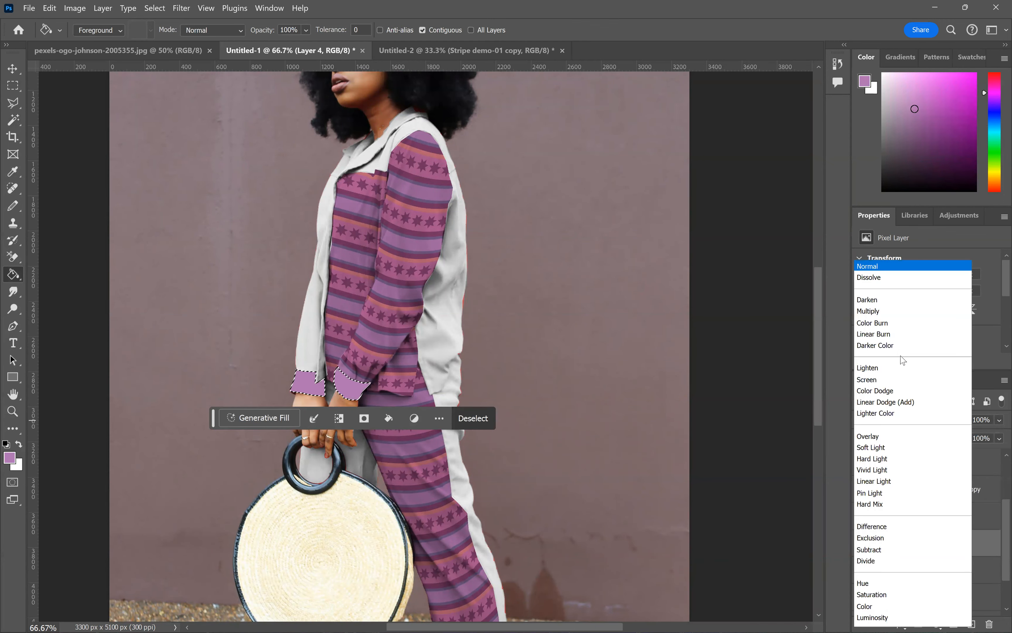
pyautogui.click(895, 310)
pyautogui.hotkey('ctrl', 'd')
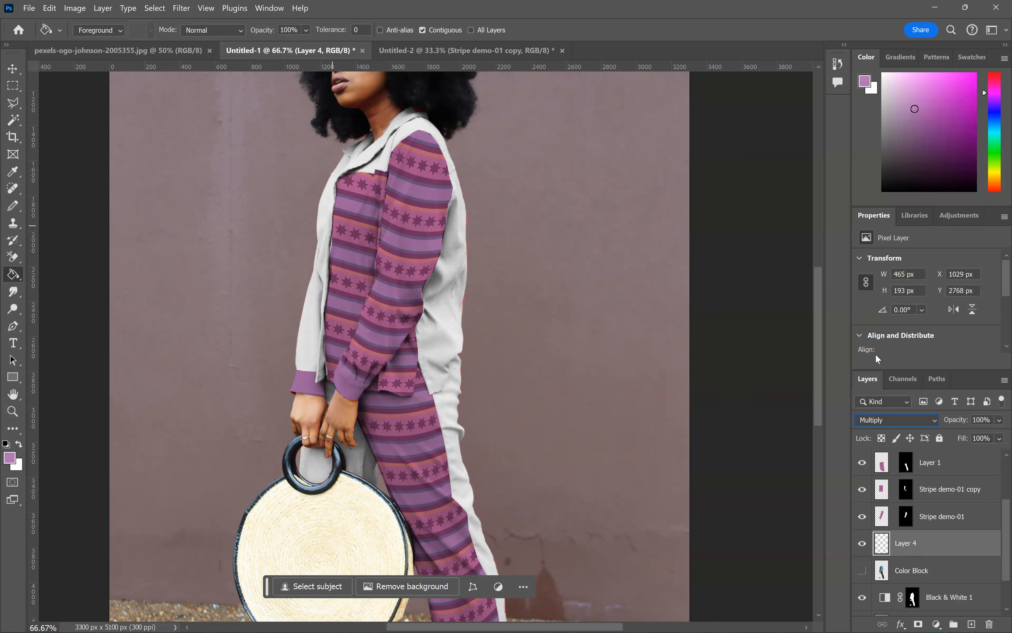
# - Select the jacket collar area from the Color Block layer with the Magic Wand
pyautogui.scroll(-5, 812, 436)
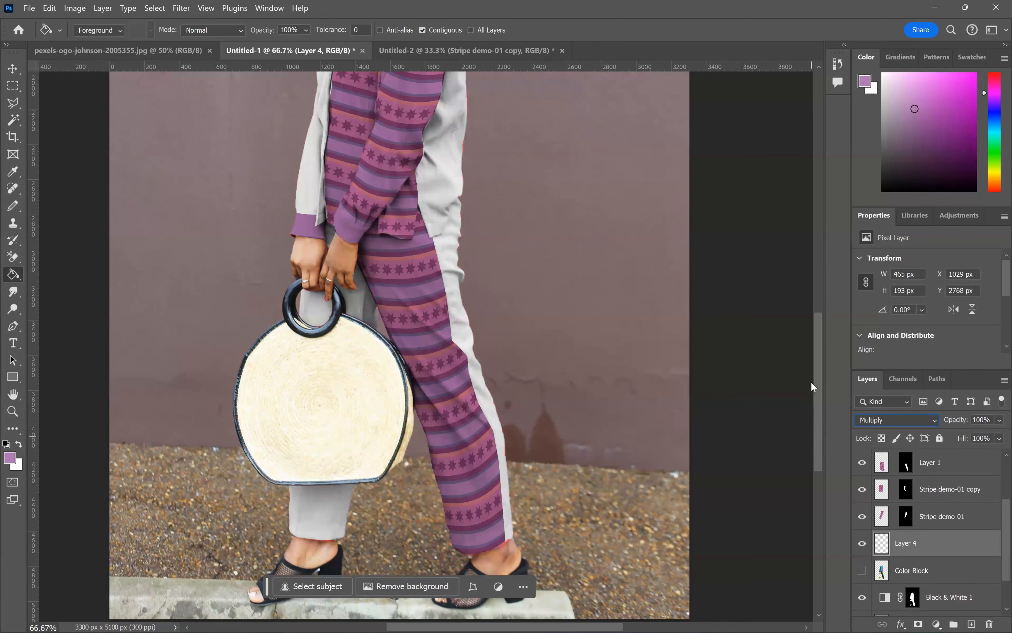
pyautogui.scroll(5, 806, 421)
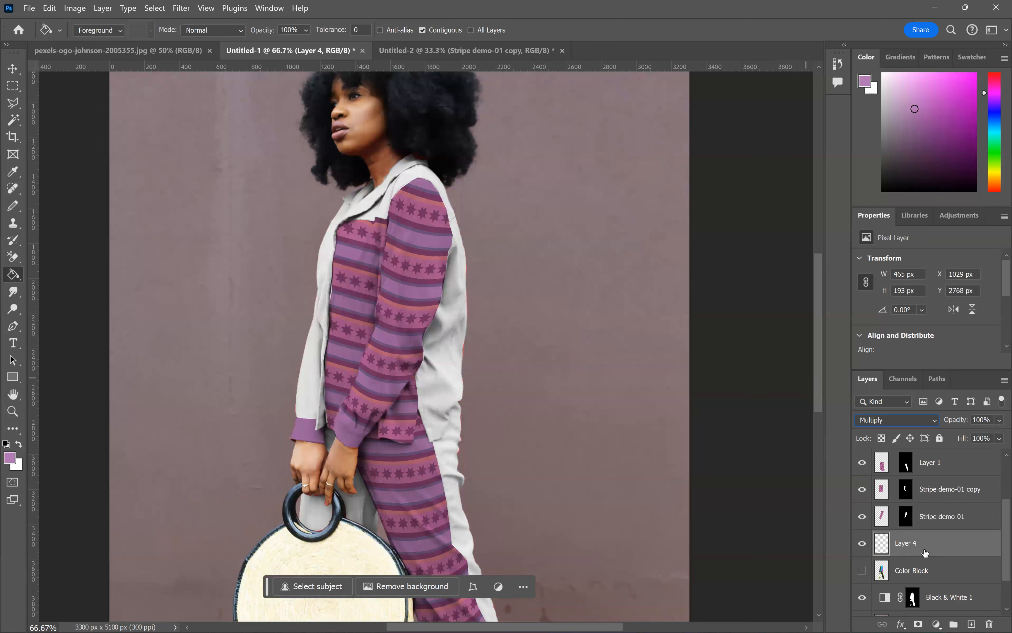
pyautogui.scroll(2, 905, 548)
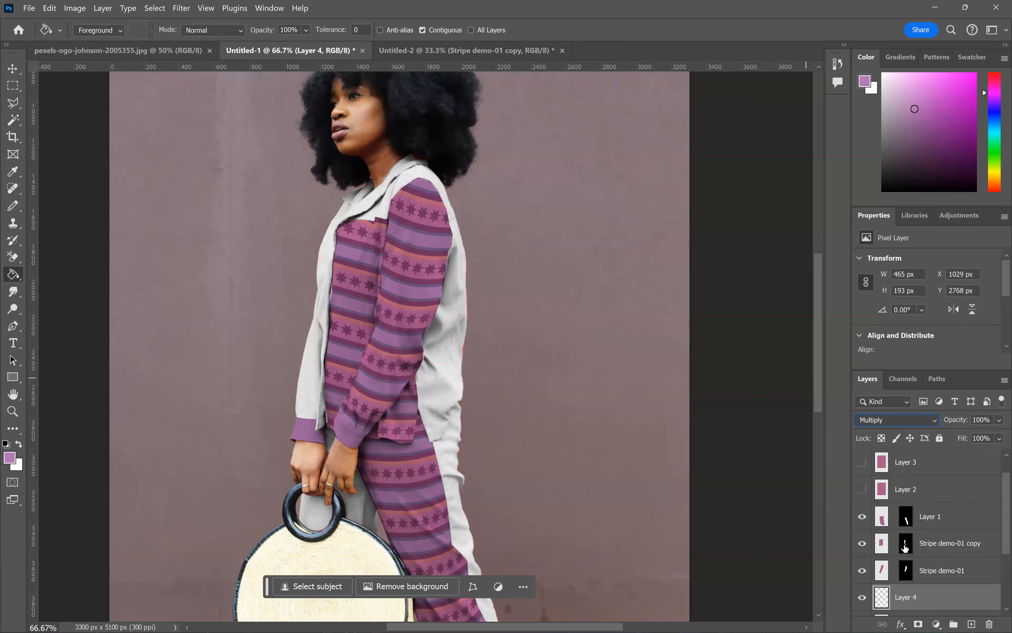
pyautogui.scroll(-2, 923, 548)
pyautogui.click(920, 543)
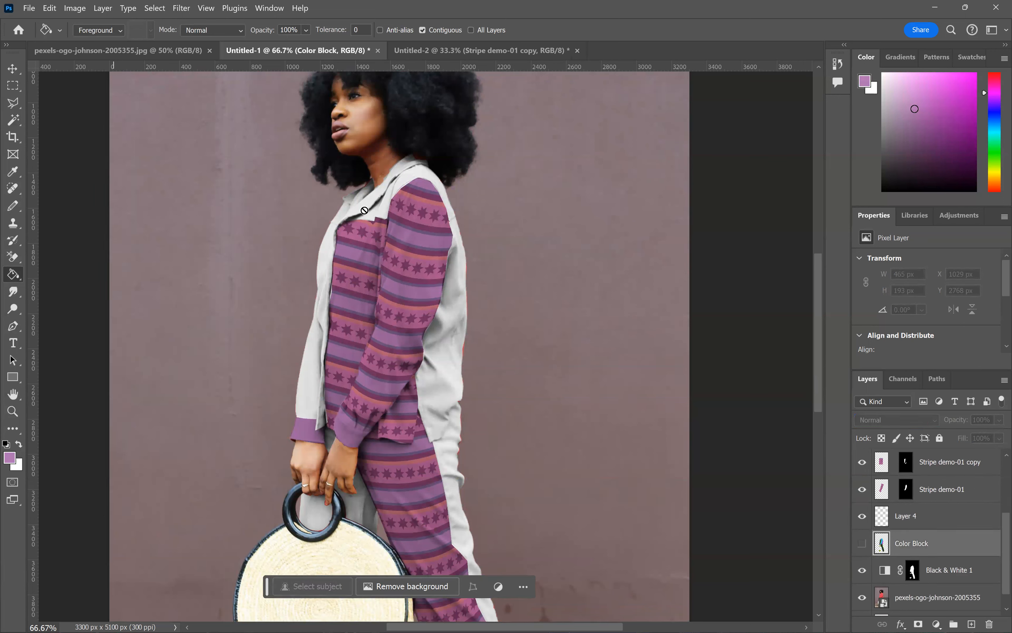
pyautogui.click(12, 120)
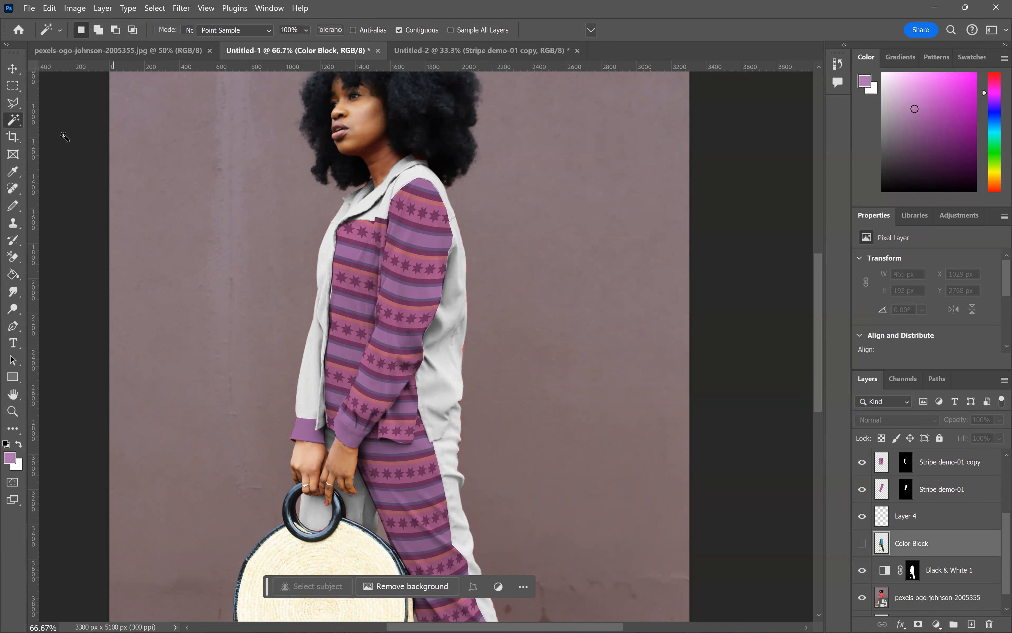
pyautogui.click(367, 210)
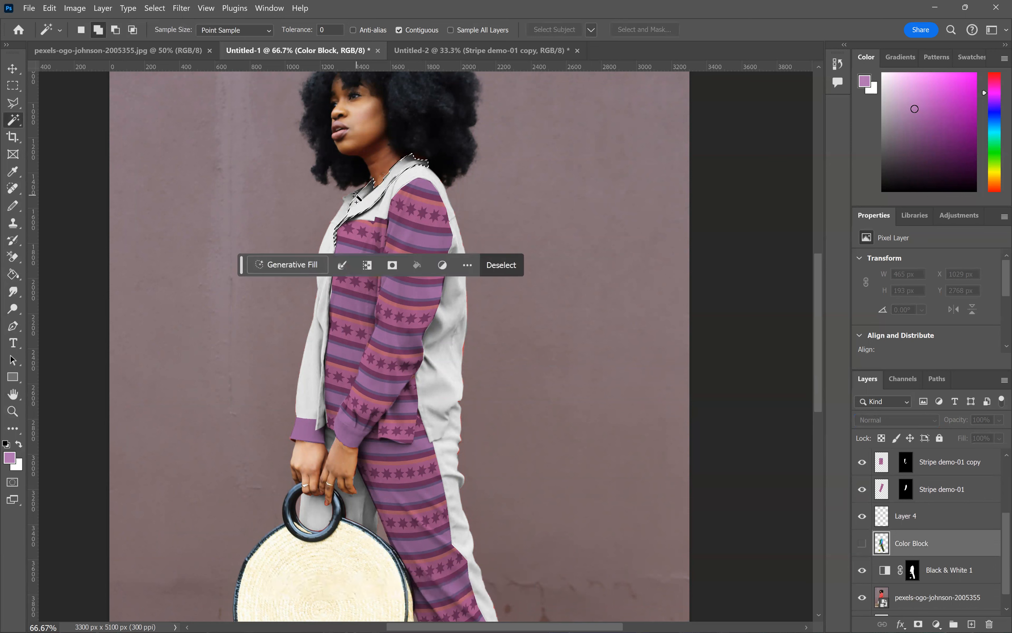
# - Try extending the collar selection with the adjoining jacket front strip, and subtract that strip again
pyautogui.keyDown('shift'); pyautogui.click(354, 204); pyautogui.keyUp('shift')
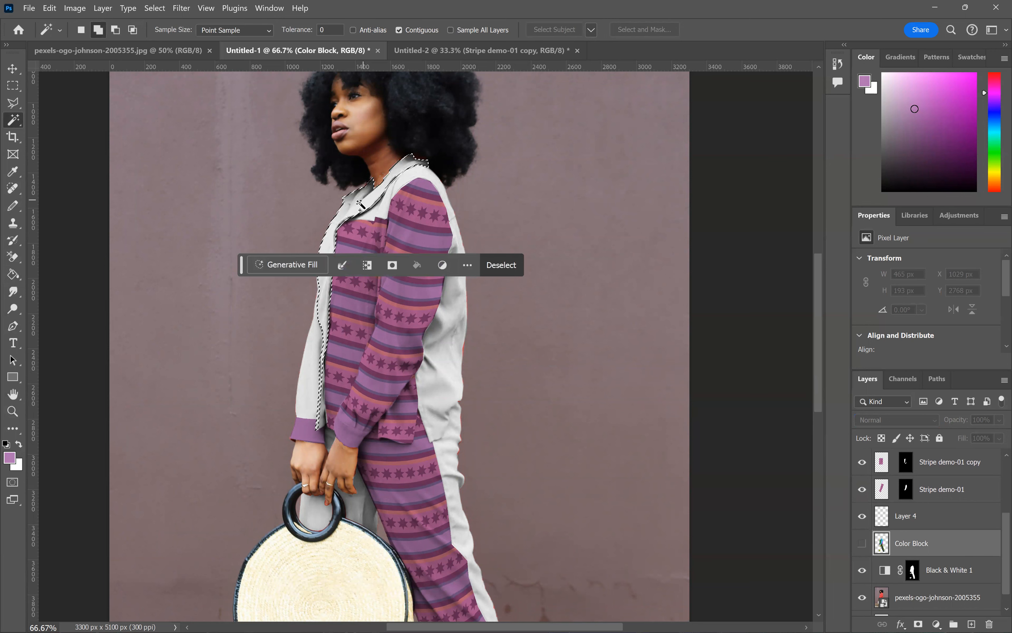
pyautogui.press('alt')
pyautogui.keyDown('alt'); pyautogui.click(342, 204); pyautogui.keyUp('alt')
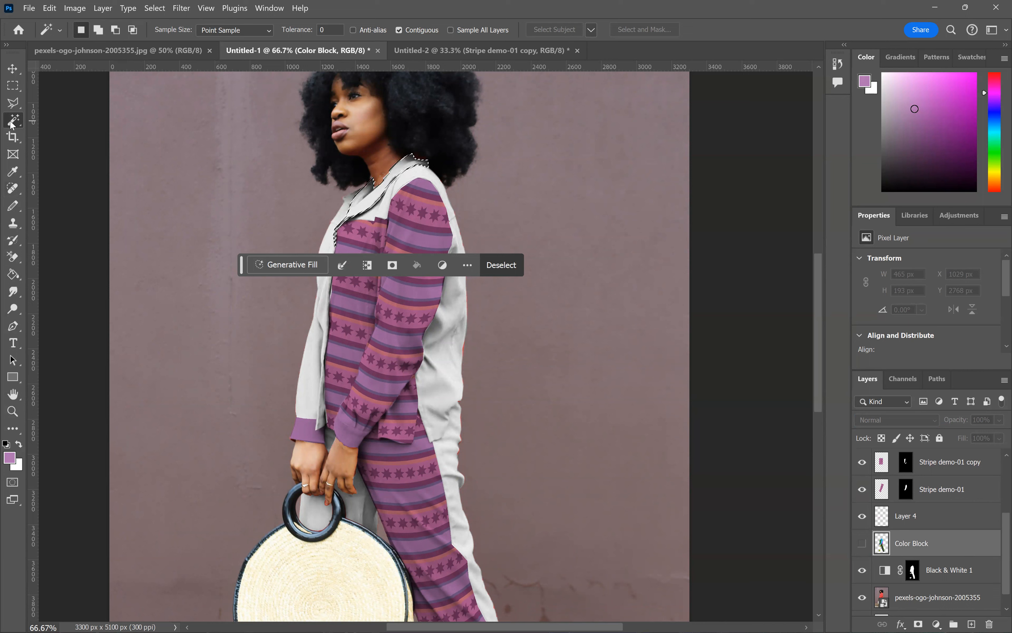
# - Fill the collar selection on Layer 4 with the sampled purple, and deselect
pyautogui.click(15, 108)
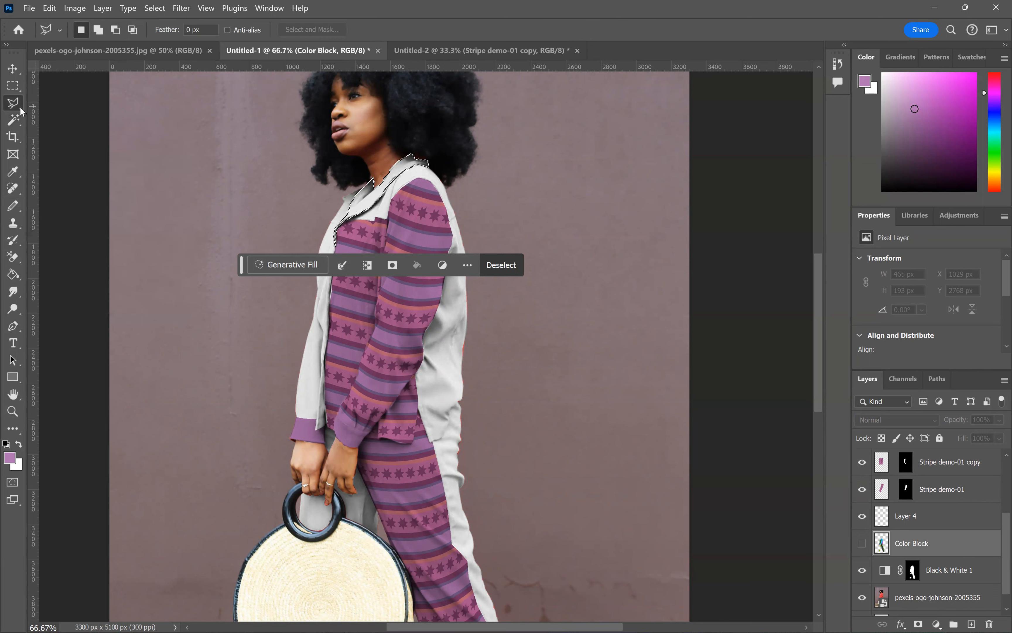
pyautogui.click(16, 272)
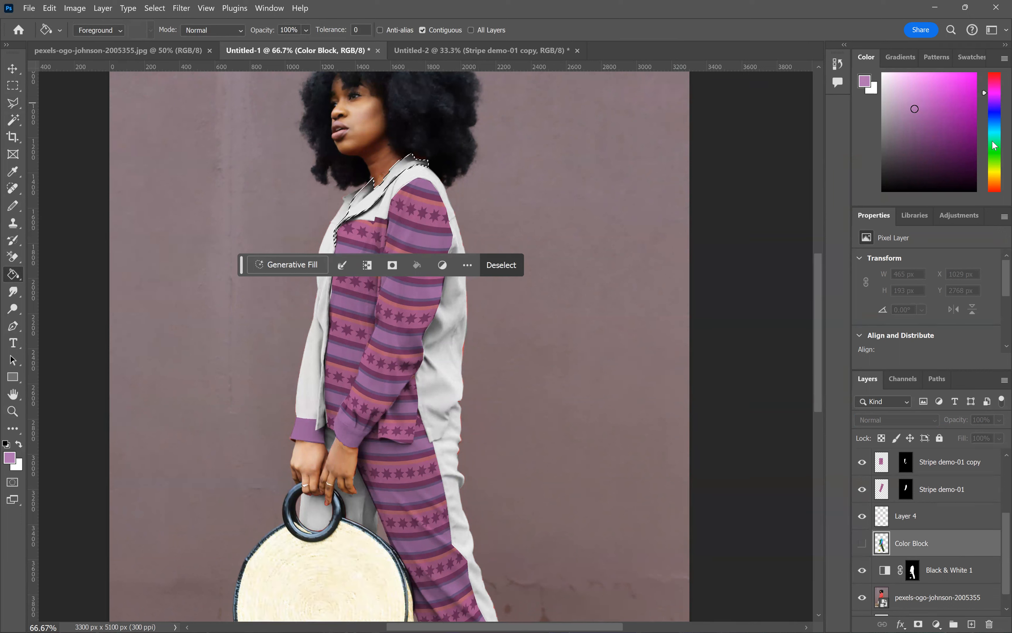
pyautogui.click(906, 528)
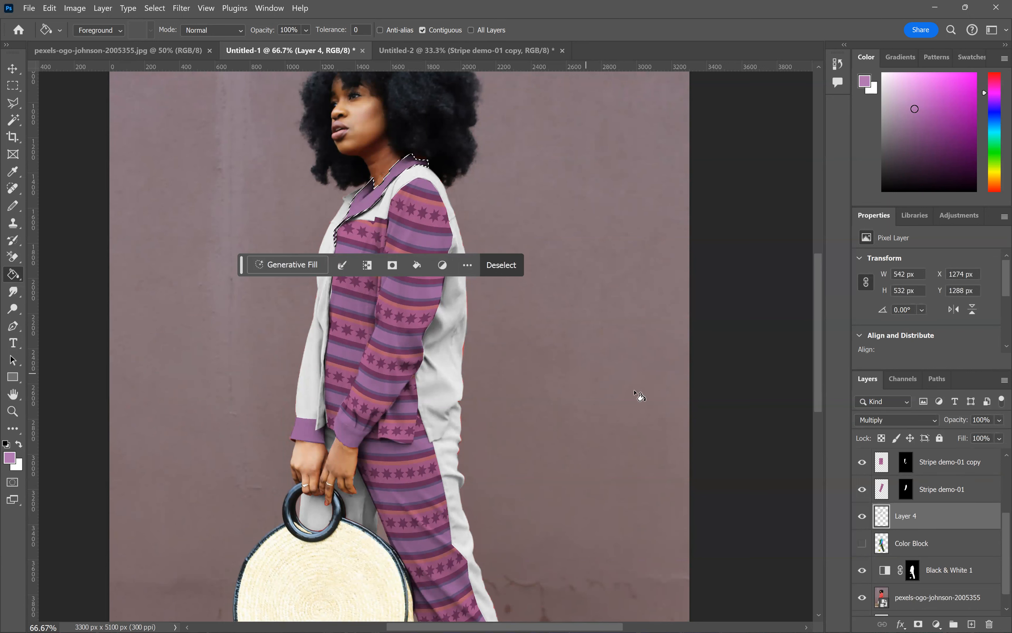
pyautogui.hotkey('ctrl', 'd')
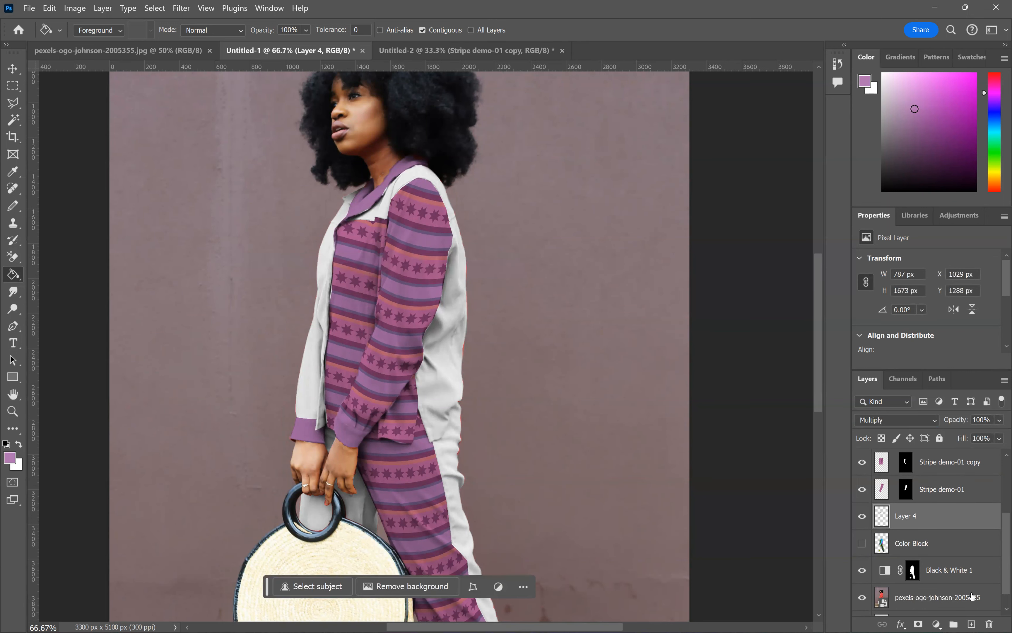
# - Select the rear trouser leg areas around the bag, including the part below it, from the Color Block layer with the Magic Wand
pyautogui.scroll(-2, 540, 360)
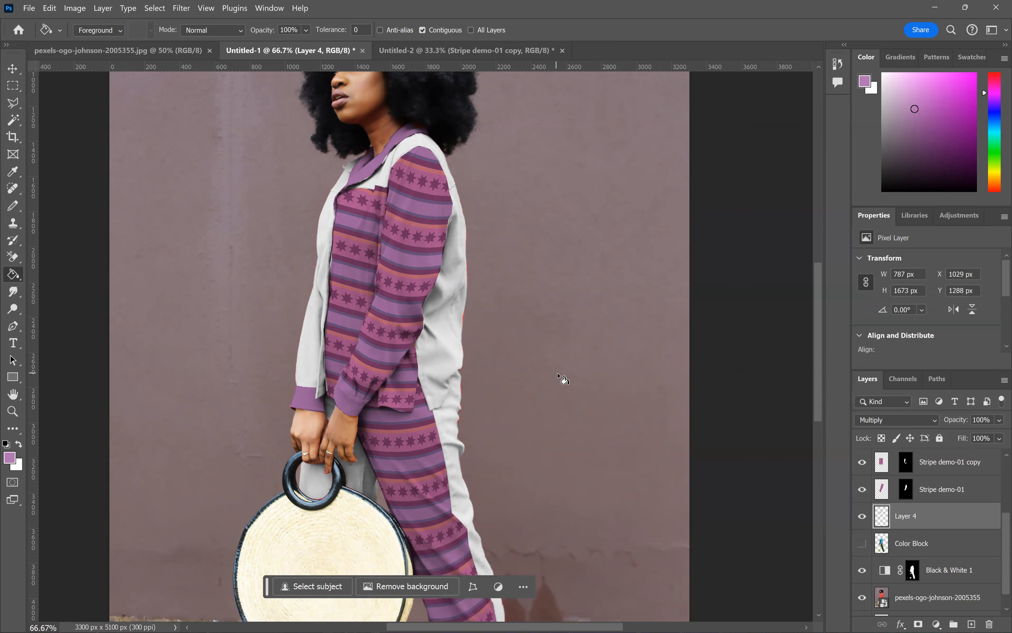
pyautogui.scroll(-3, 563, 378)
pyautogui.scroll(-5, 569, 370)
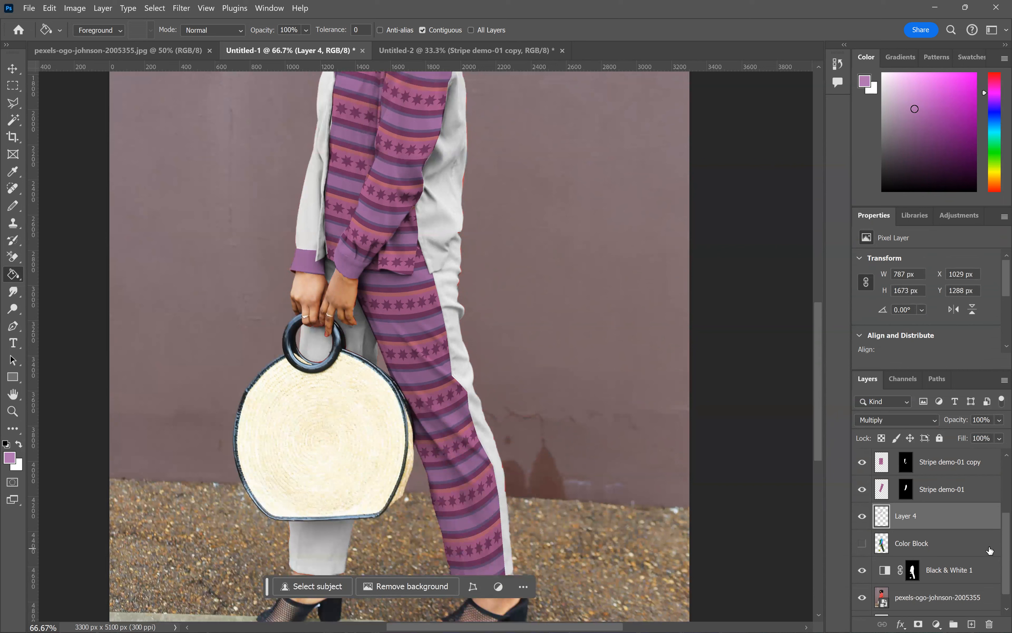
pyautogui.click(919, 545)
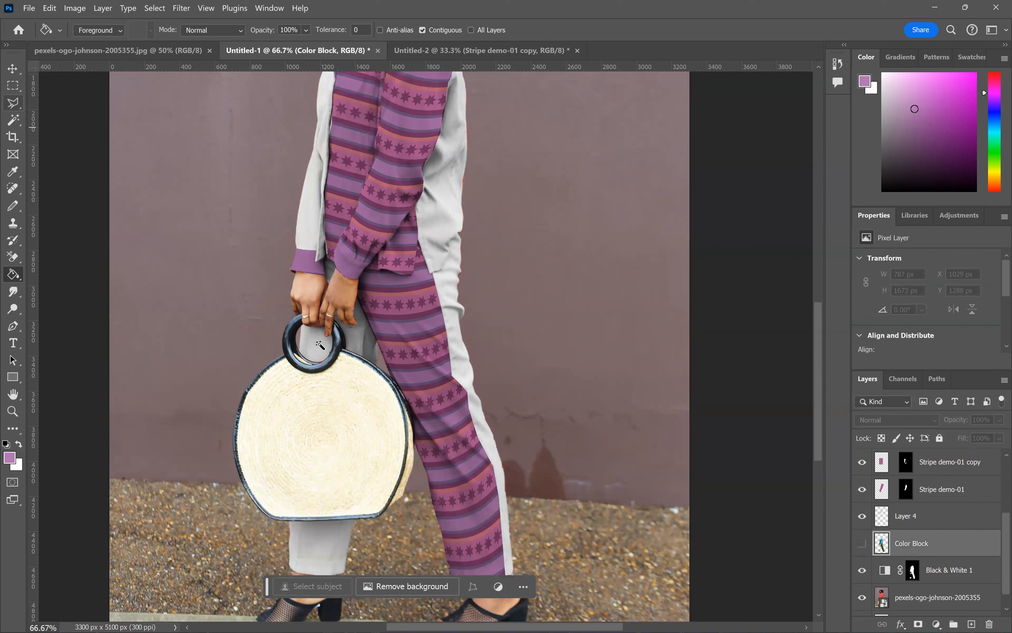
pyautogui.press('w')
pyautogui.click(358, 342)
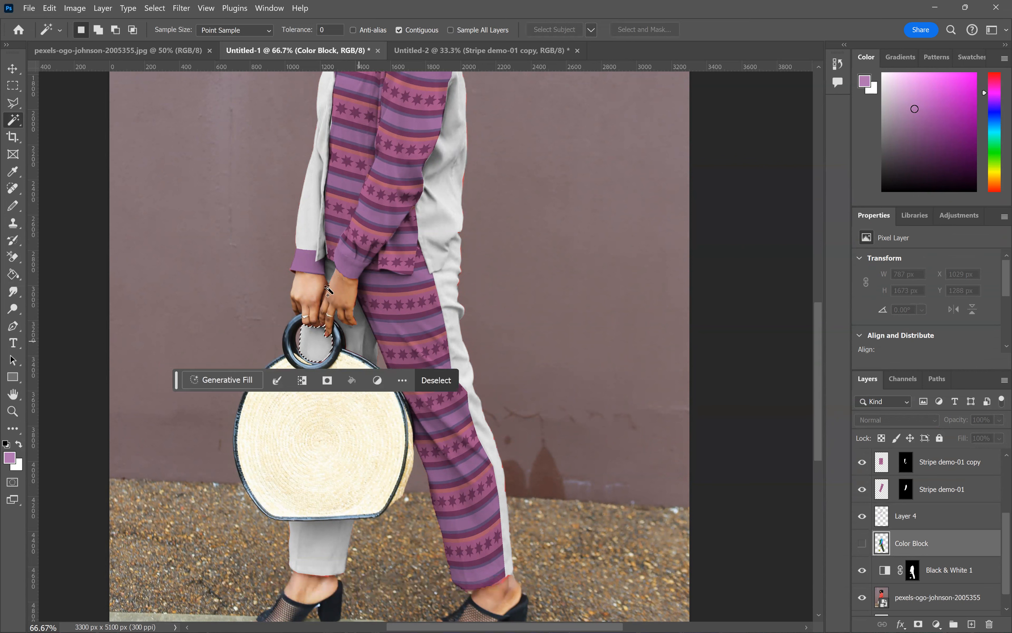
pyautogui.keyDown('shift'); pyautogui.click(351, 559); pyautogui.keyUp('shift')
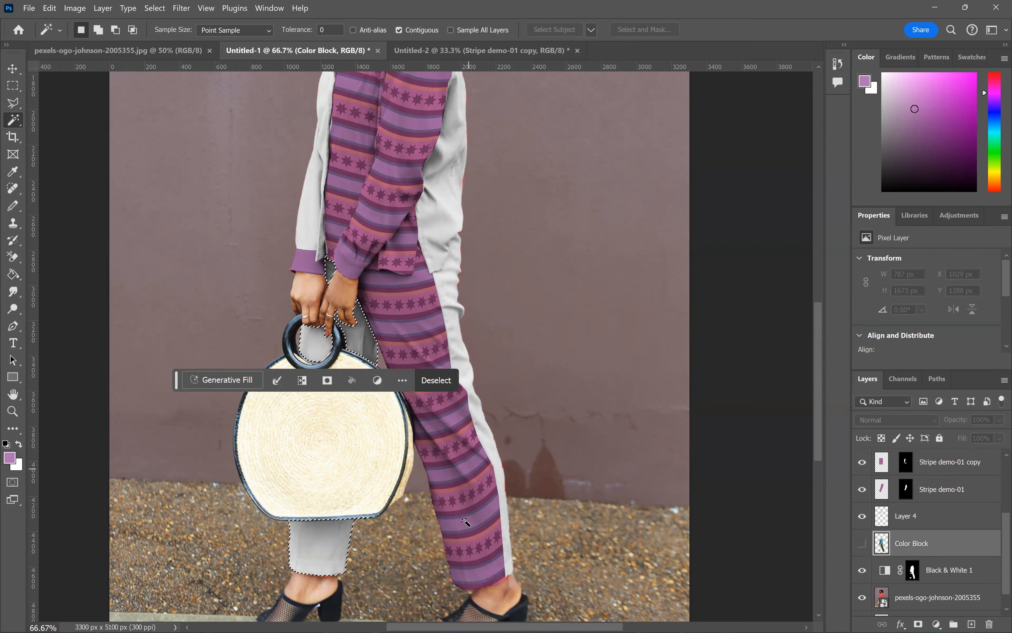
# - Show the Layer 2 stripe pattern, mask it to the rear leg selection, and unlink the mask from the pattern
pyautogui.scroll(3, 924, 528)
pyautogui.scroll(1, 925, 528)
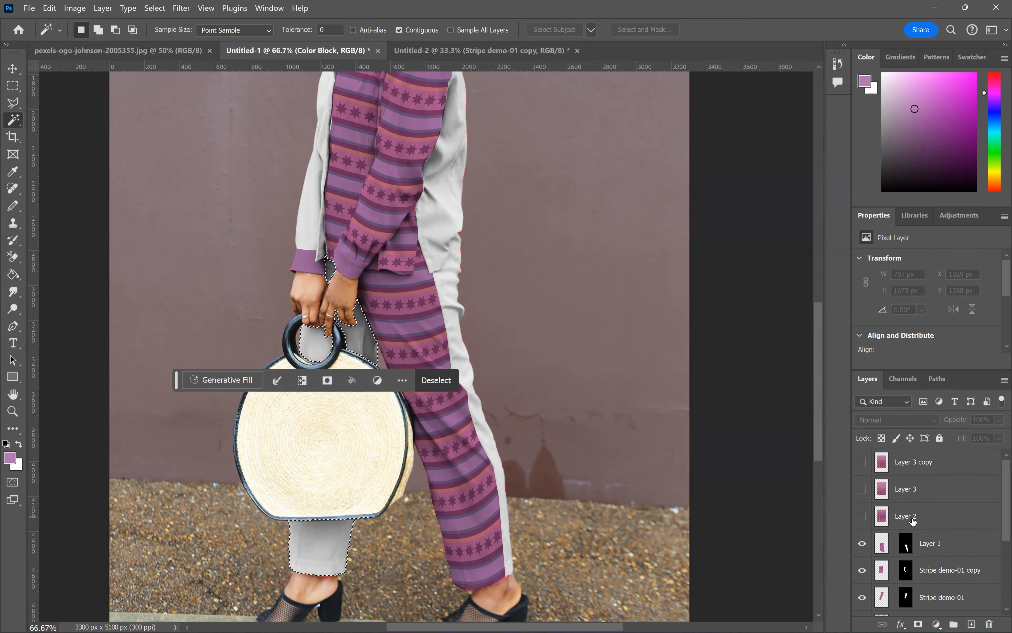
pyautogui.click(920, 519)
pyautogui.click(864, 518)
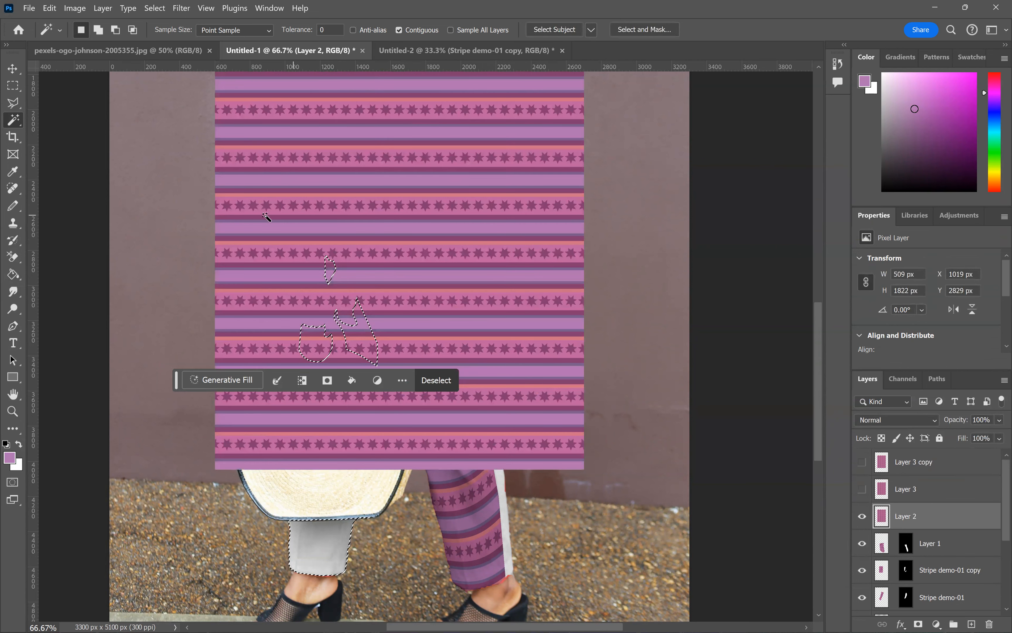
pyautogui.click(919, 624)
pyautogui.click(893, 517)
pyautogui.click(881, 518)
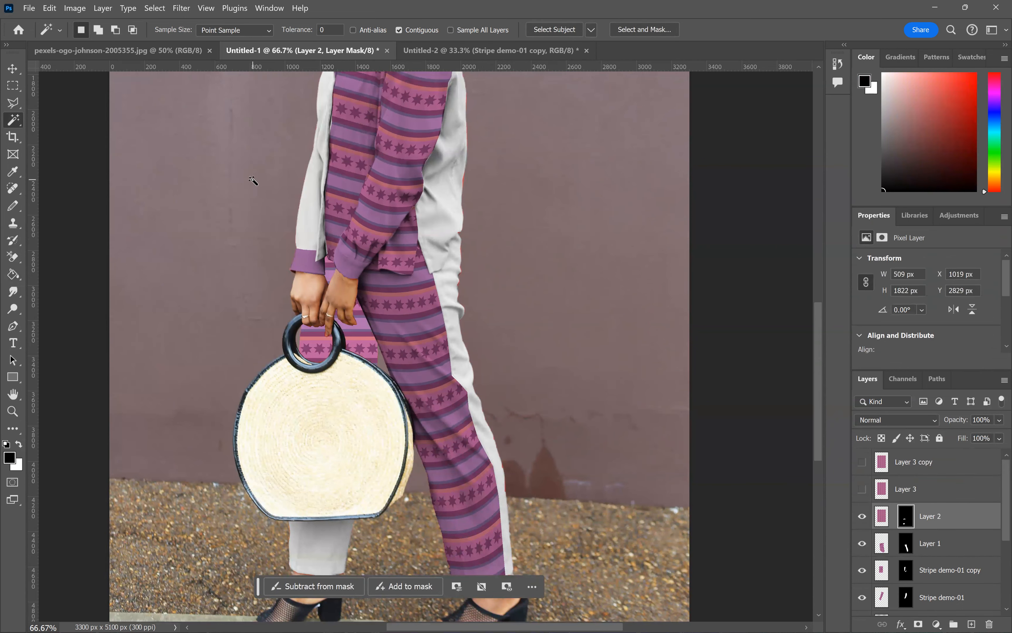
# - Move the Layer 2 pattern down inside its mask to cover the whole rear leg, and set the layer to Multiply
pyautogui.press('v')
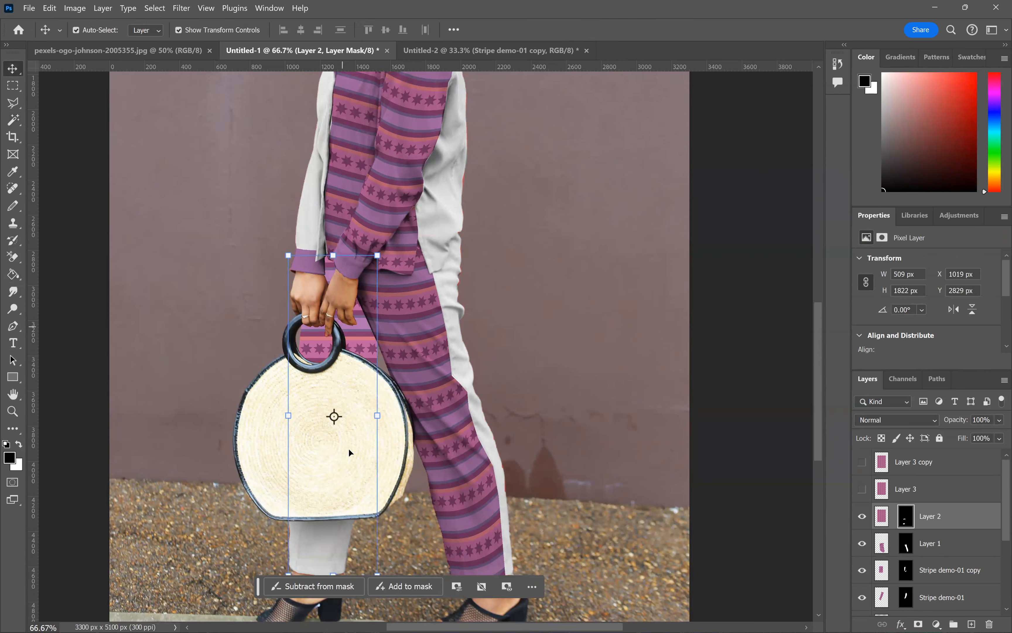
pyautogui.click(882, 516)
pyautogui.moveTo(353, 366); pyautogui.dragTo(332, 489)
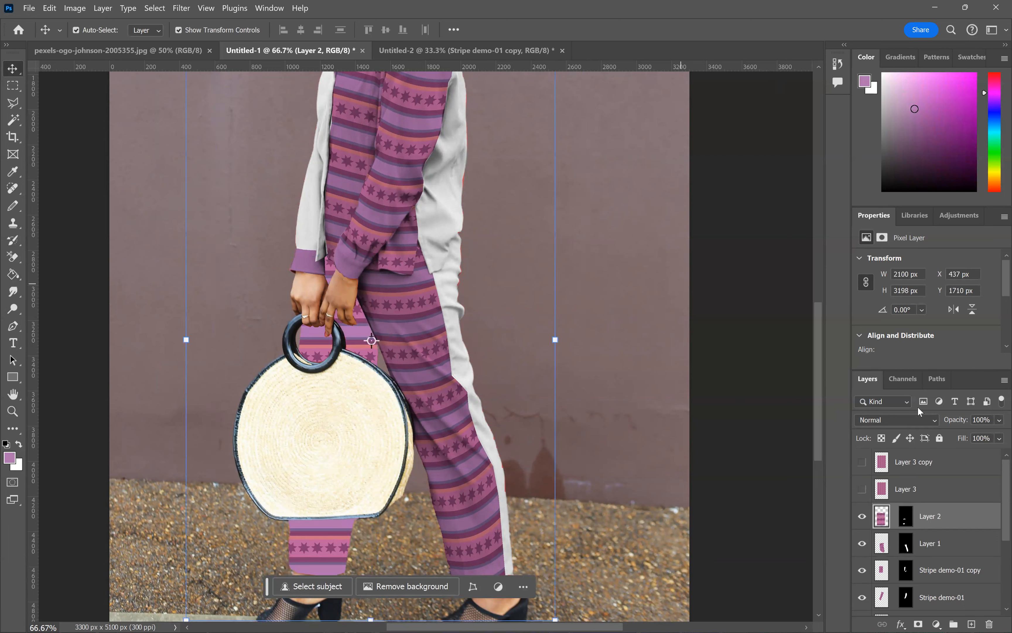
pyautogui.click(907, 421)
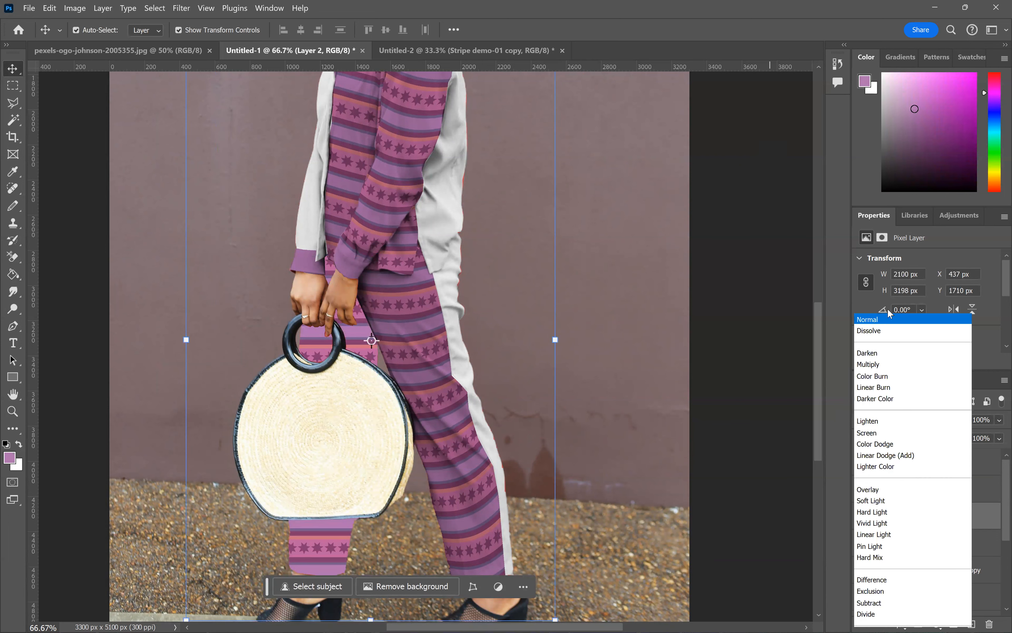
pyautogui.click(868, 364)
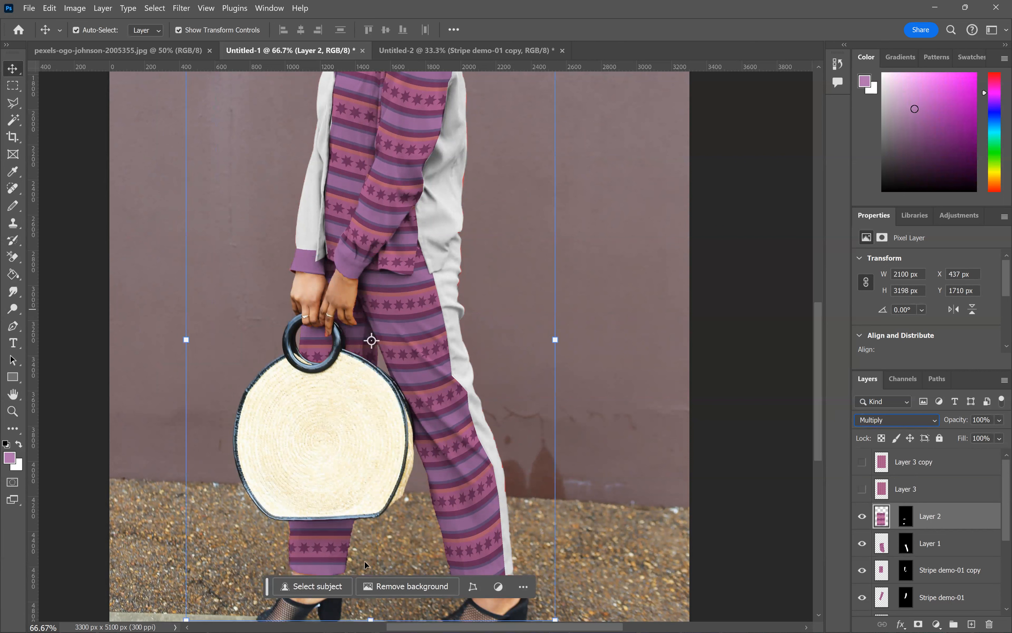
pyautogui.rightClick(332, 543)
pyautogui.click(76, 4)
pyautogui.click(50, 8)
pyautogui.click(56, 9)
# - Trim the Layer 2 pattern to a rectangle around the rear leg, clearing everything outside it
pyautogui.press('m')
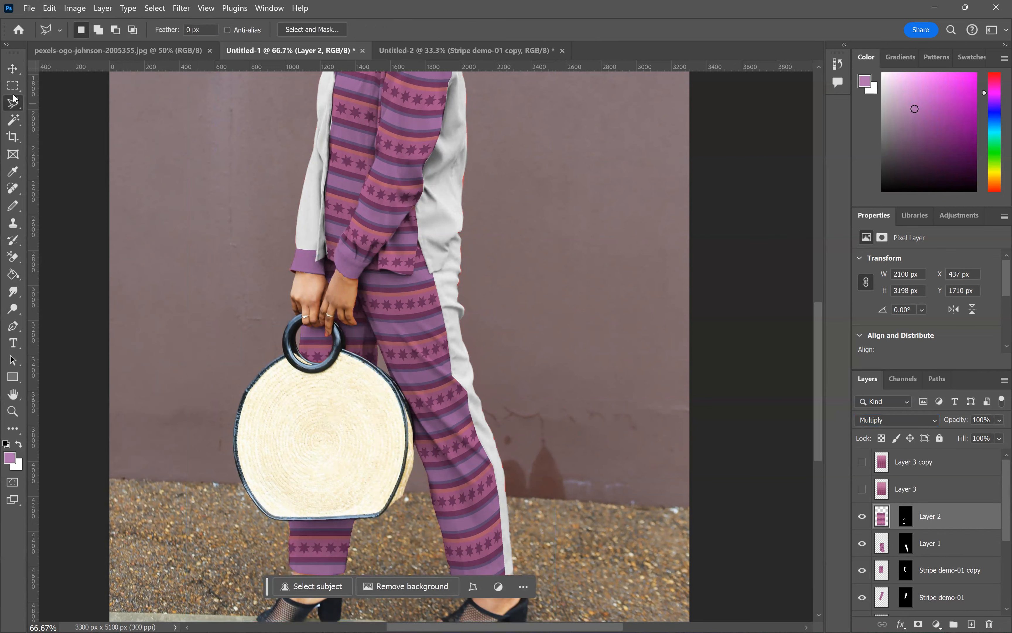
pyautogui.moveTo(262, 212); pyautogui.dragTo(403, 591)
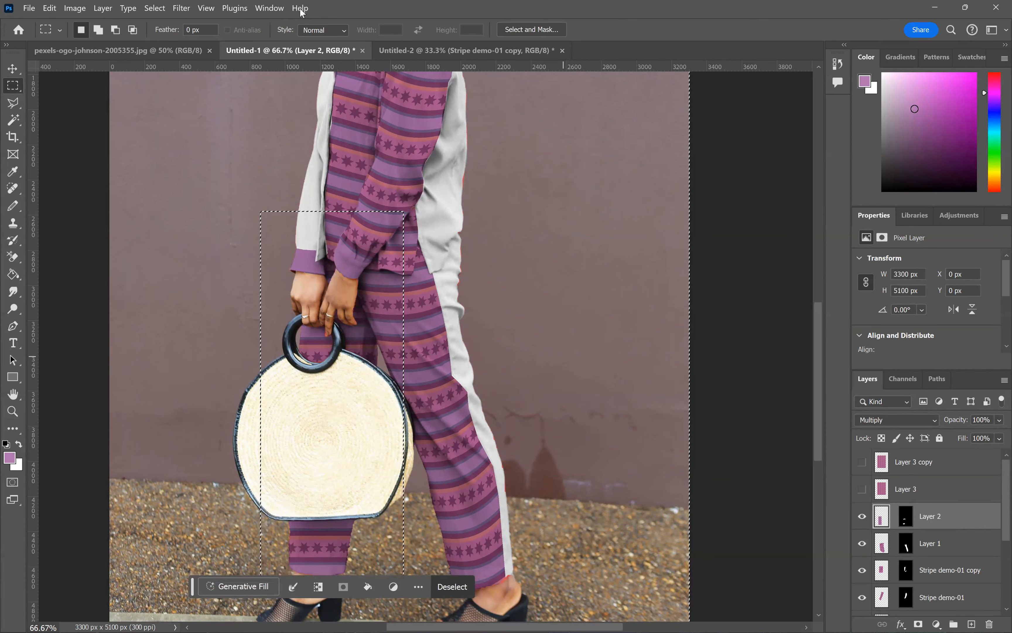
pyautogui.click(75, 8)
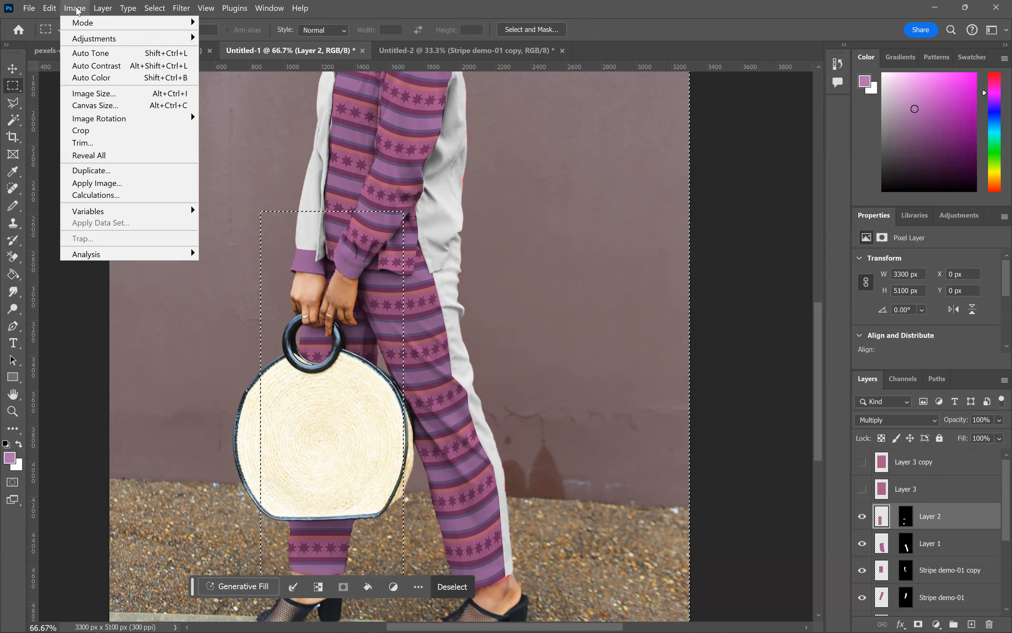
pyautogui.moveTo(50, 8)
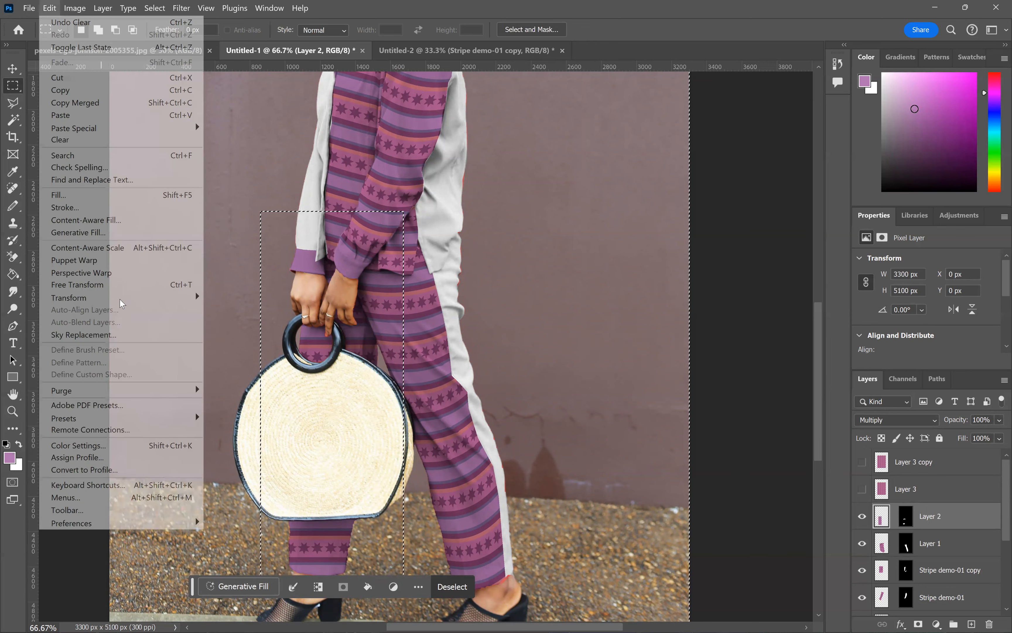
pyautogui.moveTo(121, 305)
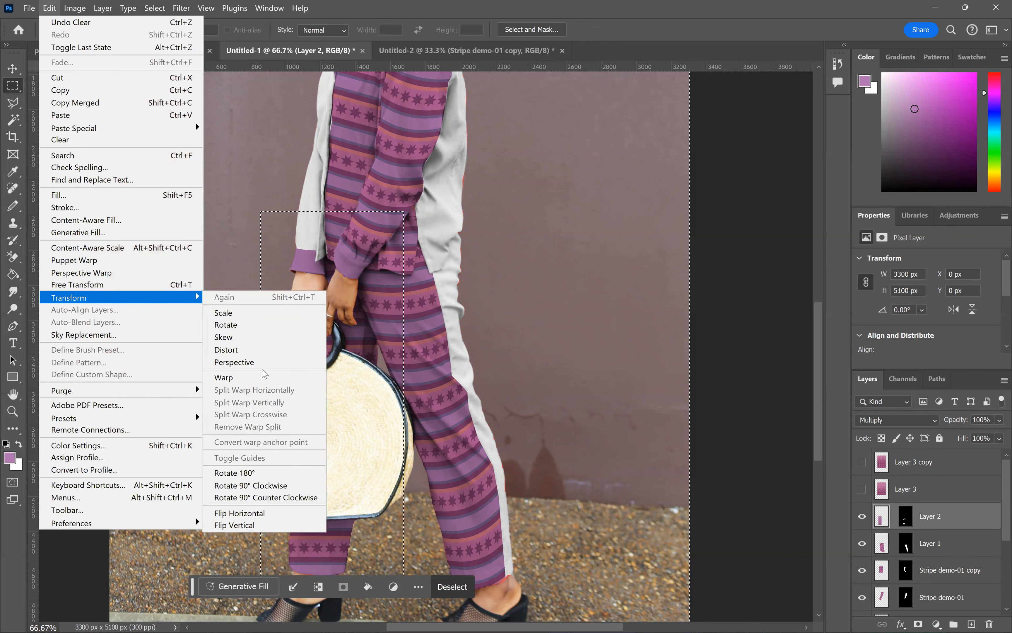
pyautogui.click(257, 383)
pyautogui.click(570, 261)
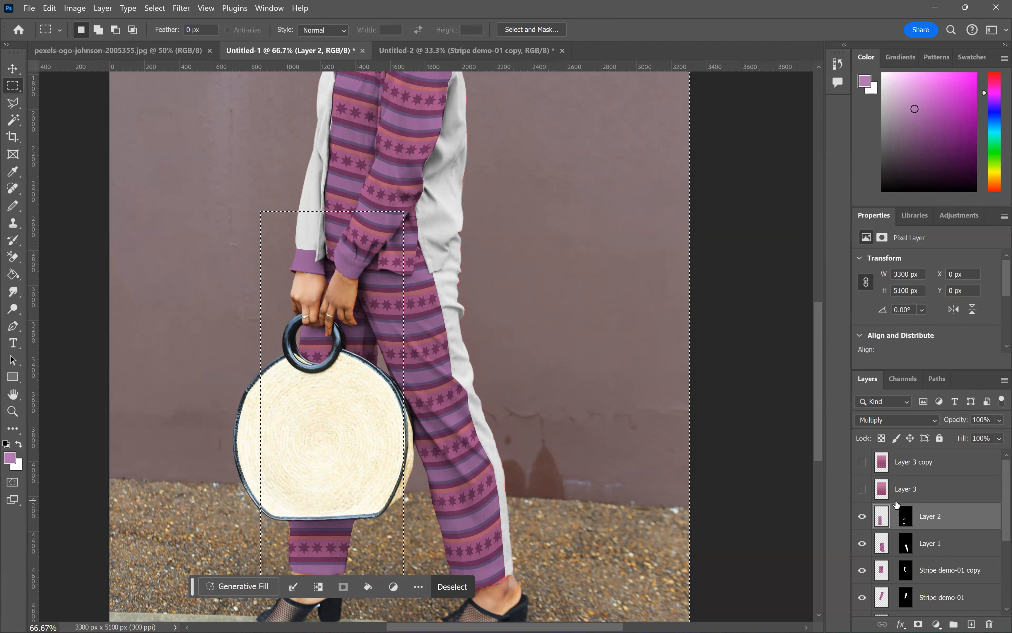
# - Deselect and warp the Layer 2 pattern, bowing its stripes downward across the rear leg and pulling the upper side points inward
pyautogui.hotkey('ctrl', 'd')
pyautogui.click(75, 7)
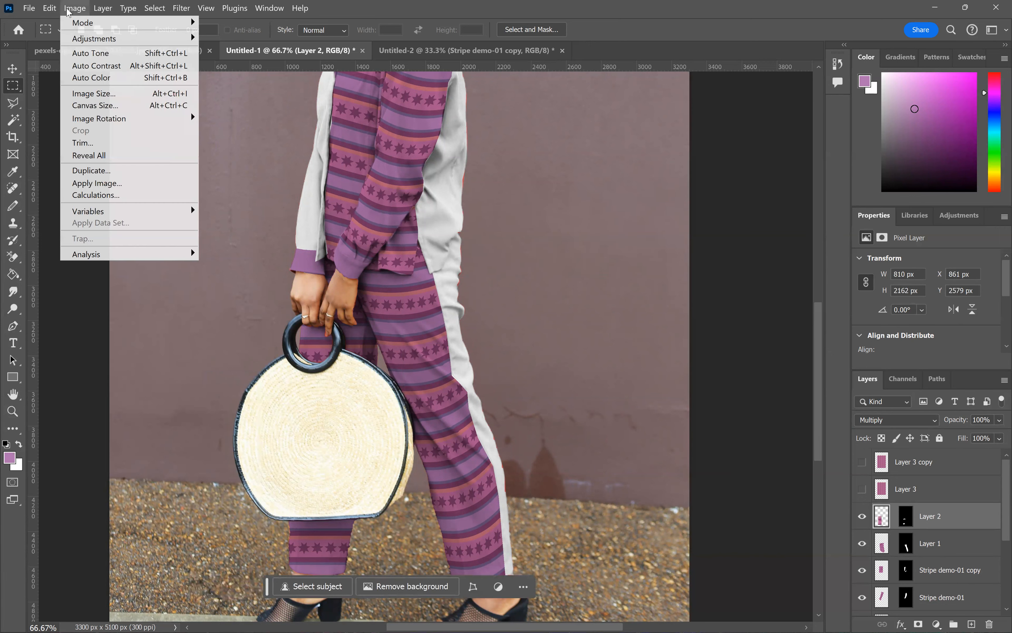
pyautogui.moveTo(53, 7)
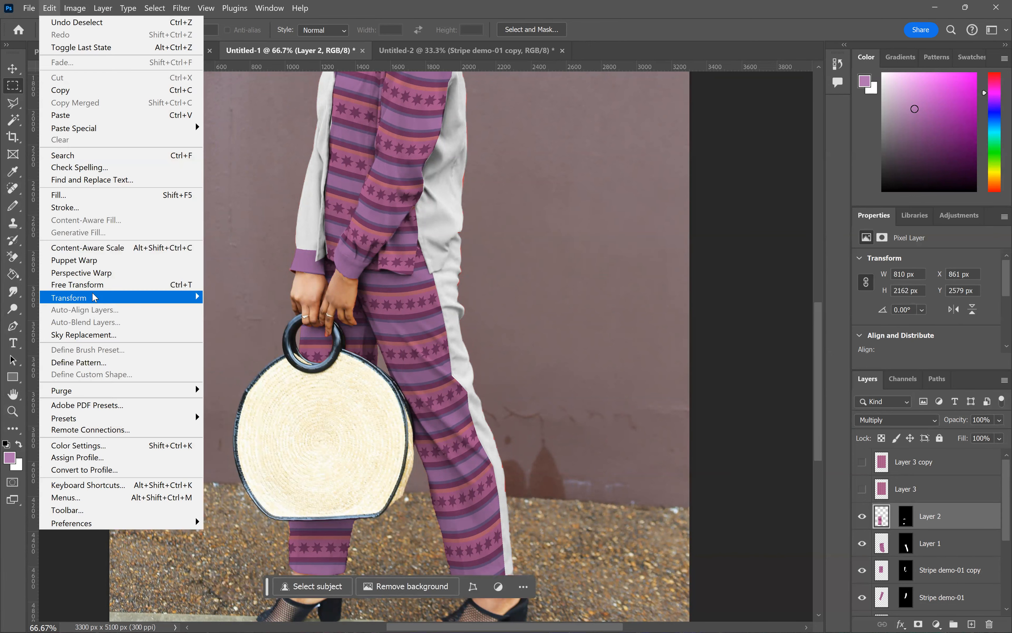
pyautogui.moveTo(197, 296)
pyautogui.click(258, 379)
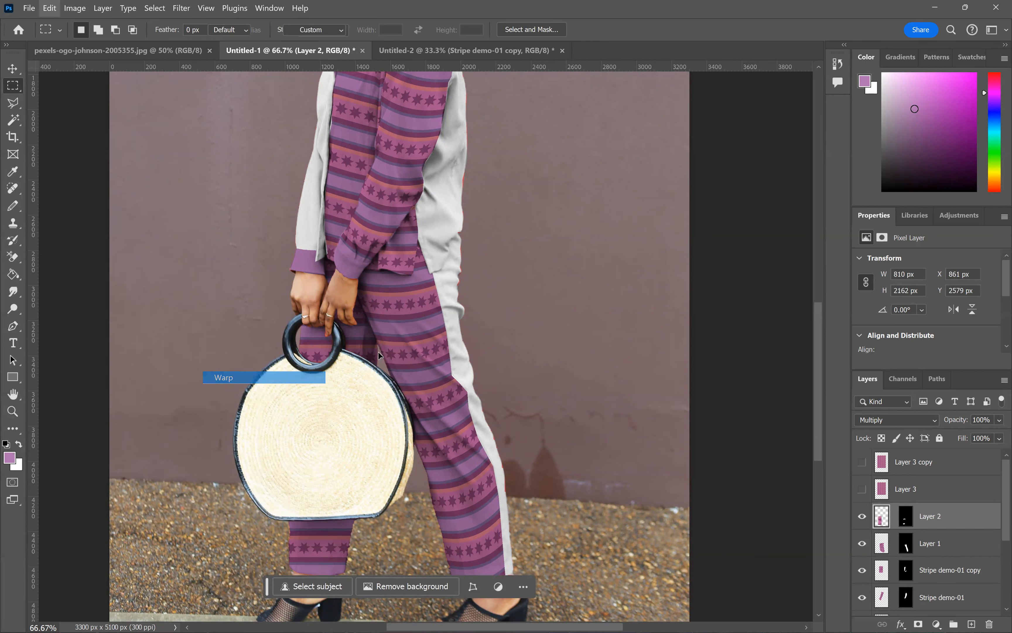
pyautogui.scroll(-2, 334, 443)
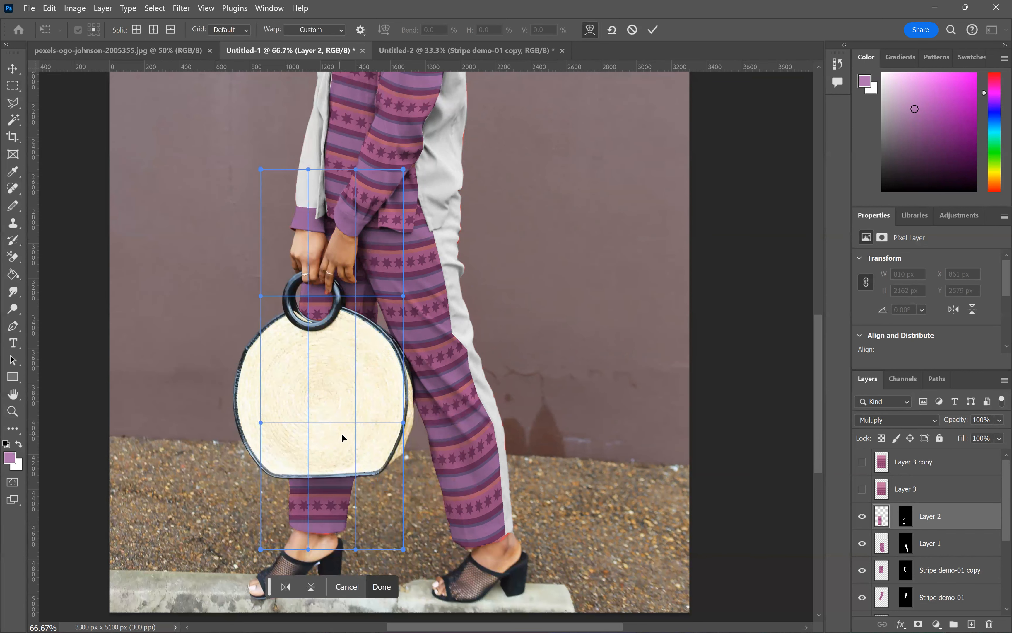
pyautogui.moveTo(337, 466); pyautogui.dragTo(290, 590)
pyautogui.moveTo(406, 297); pyautogui.dragTo(388, 279)
pyautogui.moveTo(338, 308); pyautogui.dragTo(342, 314)
pyautogui.moveTo(262, 296); pyautogui.dragTo(282, 273)
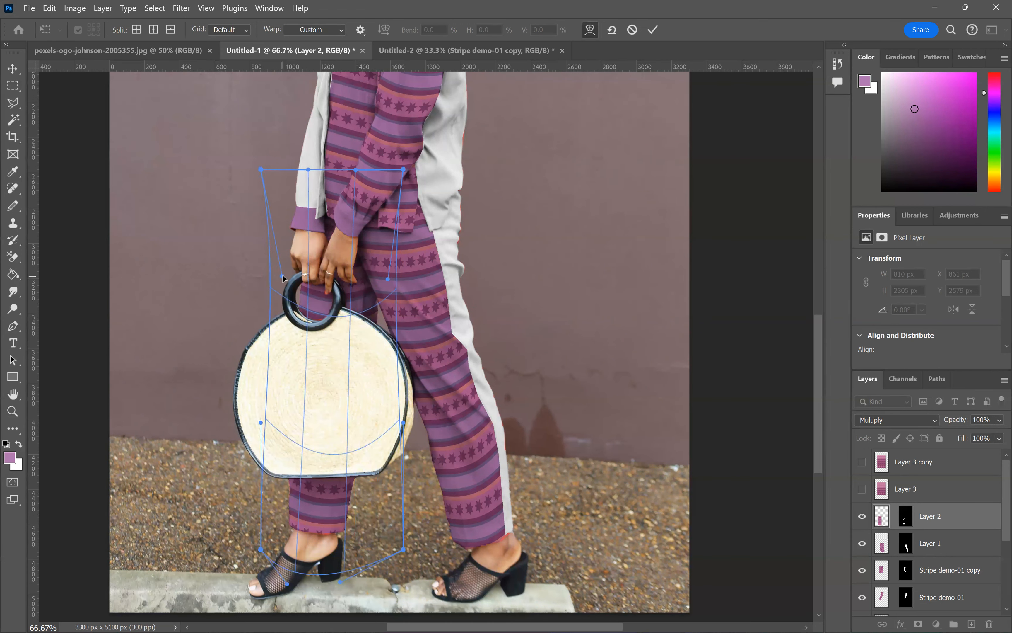
# - Raise the lower part and bottom corners of the Layer 2 warp so the stripes curve around the trouser hem, and apply it
pyautogui.moveTo(260, 422); pyautogui.dragTo(267, 383)
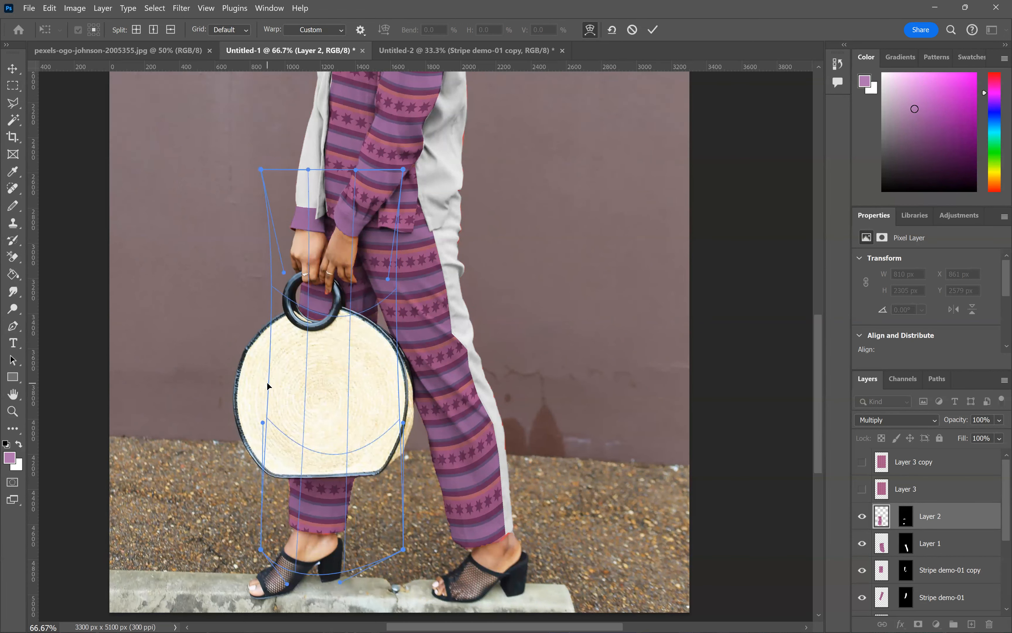
pyautogui.moveTo(329, 508); pyautogui.dragTo(324, 490)
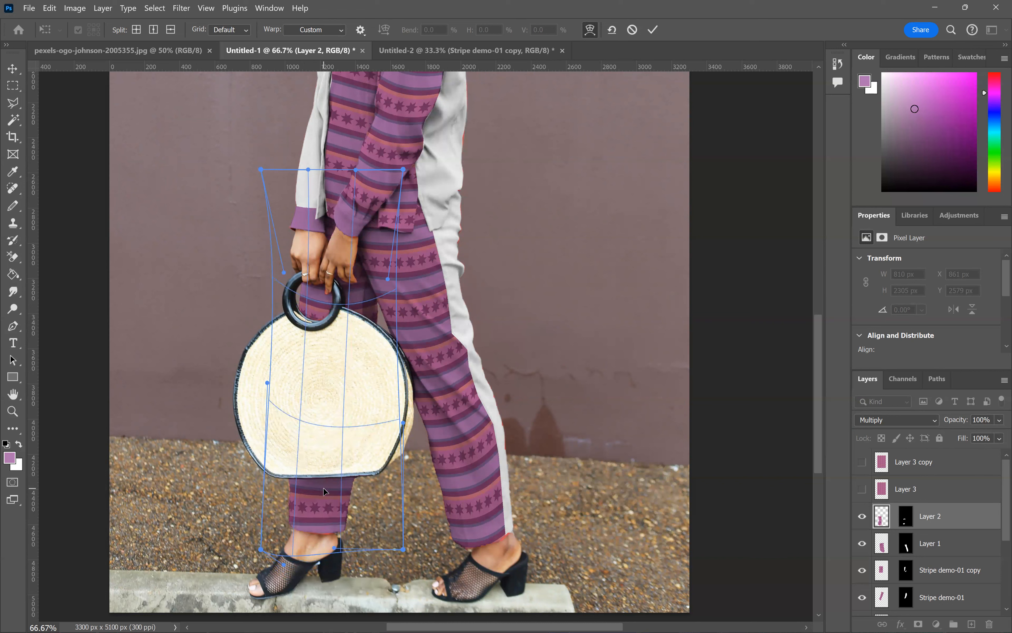
pyautogui.moveTo(262, 548); pyautogui.dragTo(252, 486)
pyautogui.moveTo(403, 547); pyautogui.dragTo(385, 519)
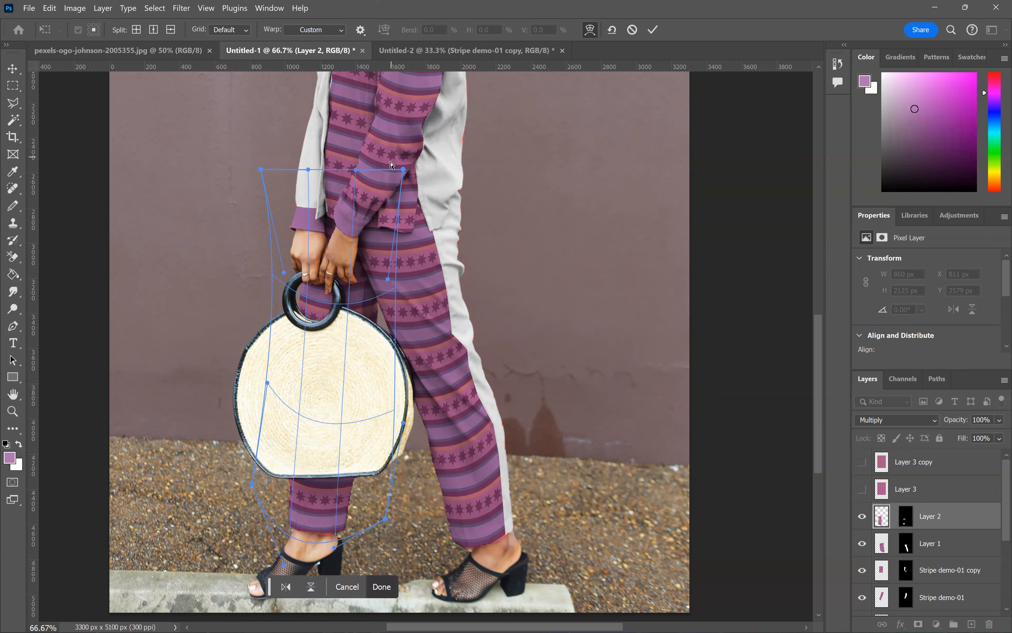
pyautogui.press('Return')
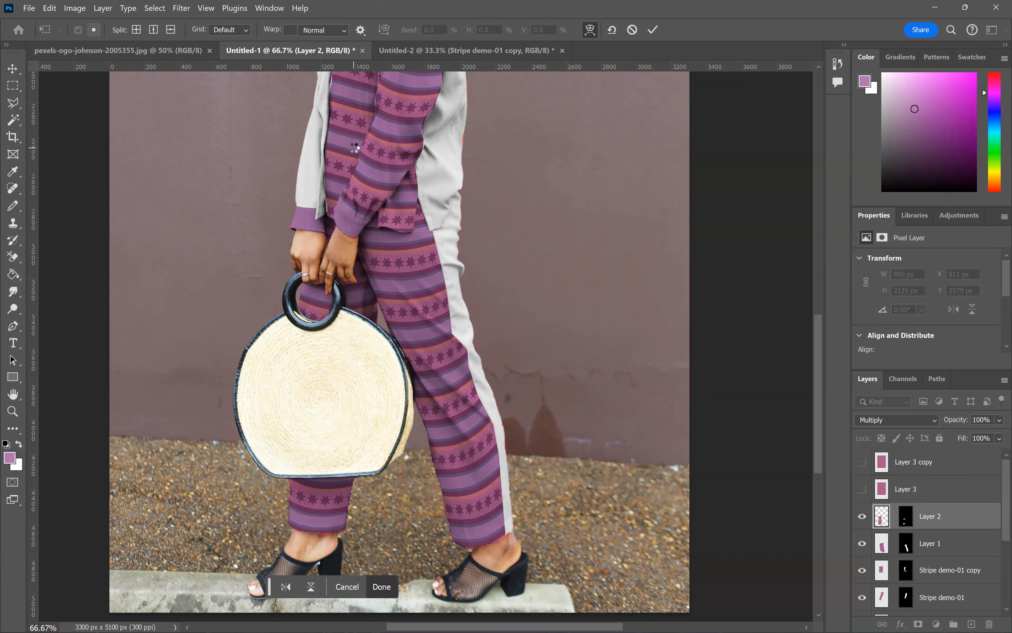
pyautogui.press('m')
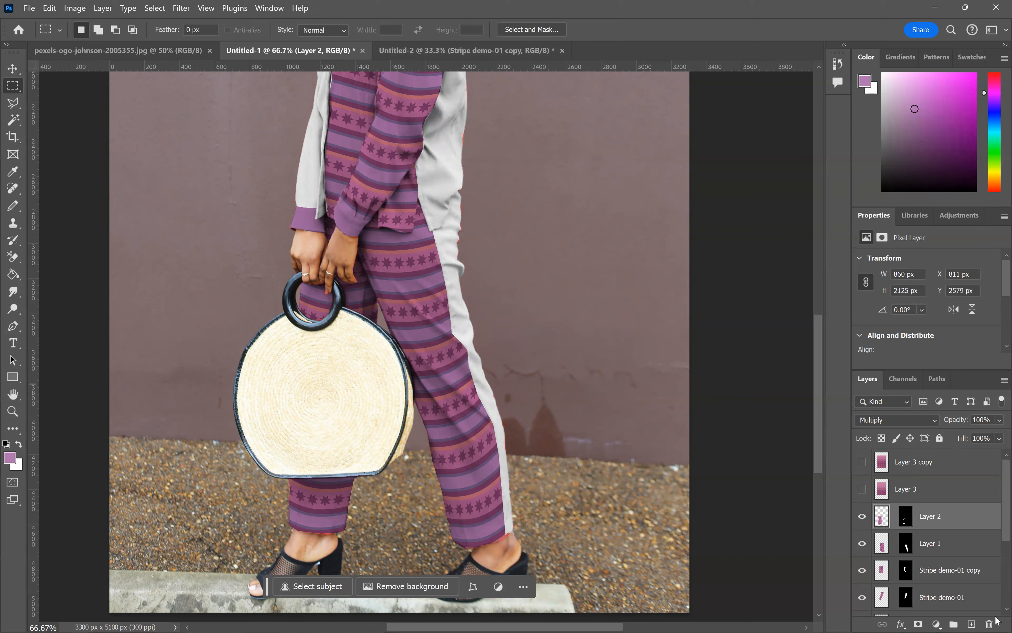
pyautogui.moveTo(997, 620)
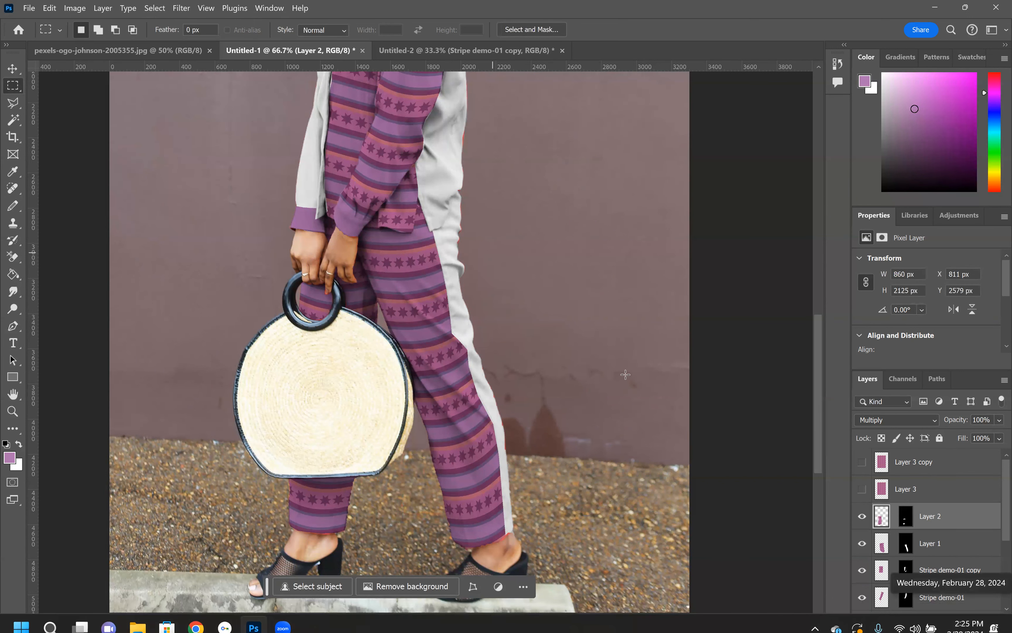
pyautogui.scroll(2, 618, 371)
pyautogui.scroll(4, 617, 371)
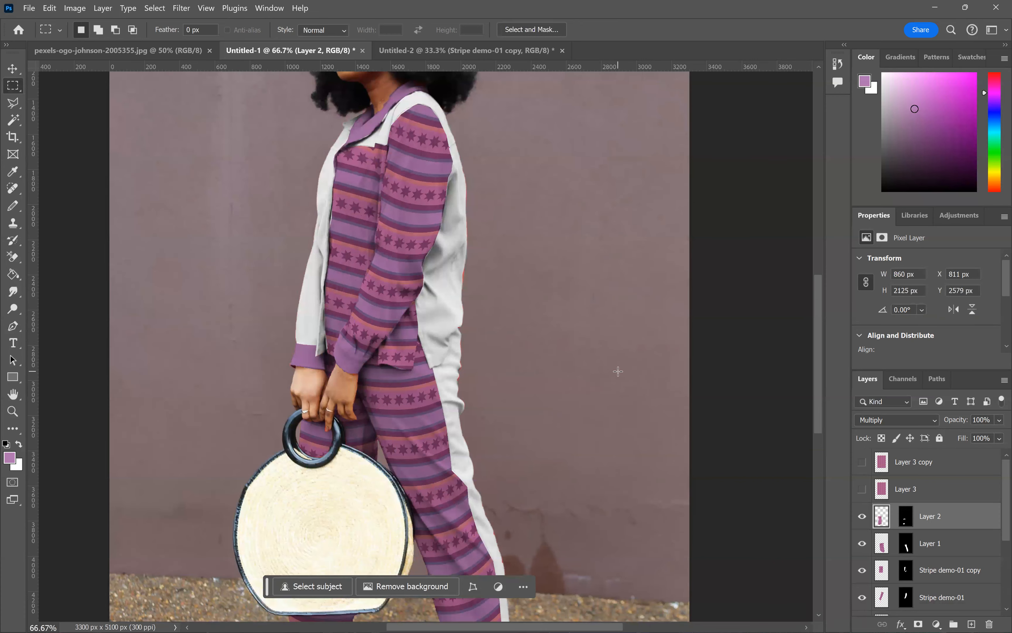